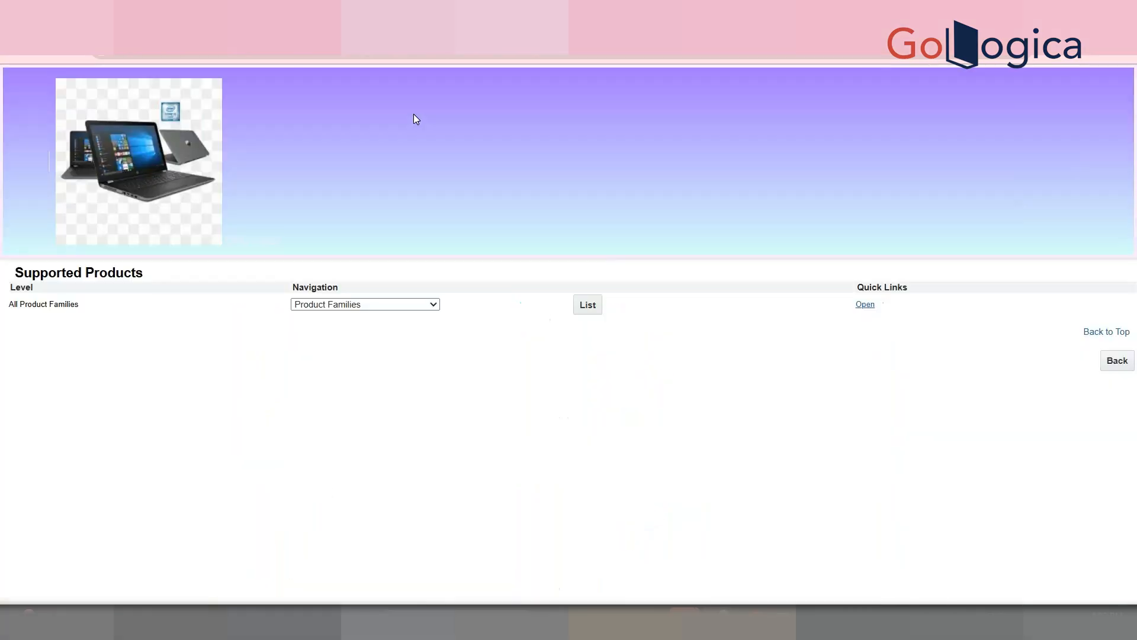
Step: Drill through Supported Products > Washing Machine > Lg and list the attributes of Cap 8 kg
left_click(588, 305)
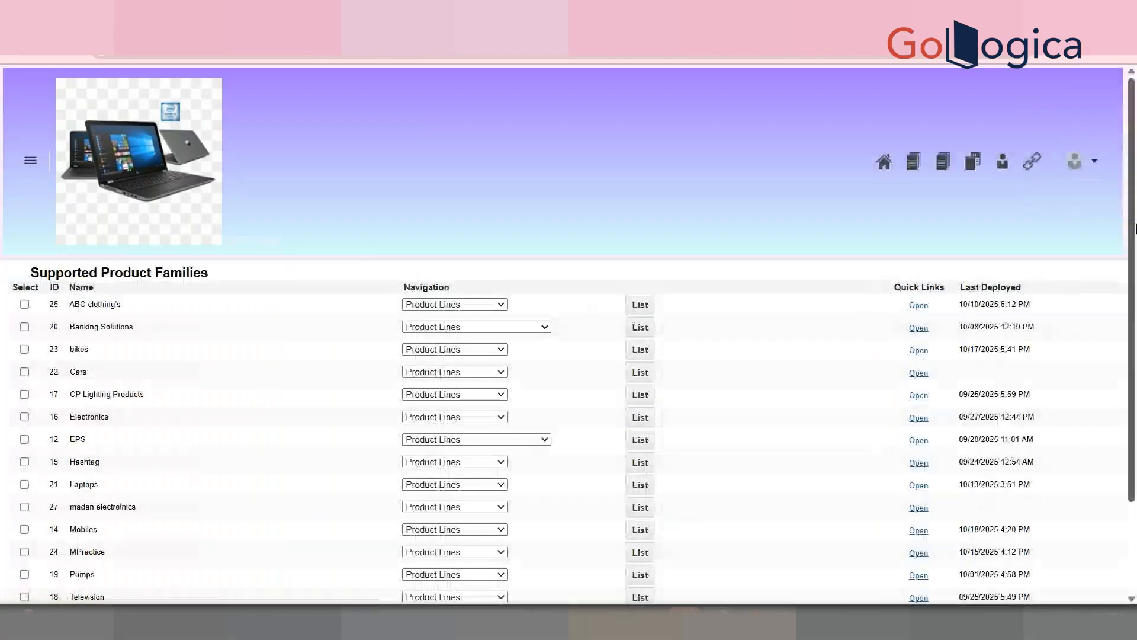
scroll(525, 401, "down", 2)
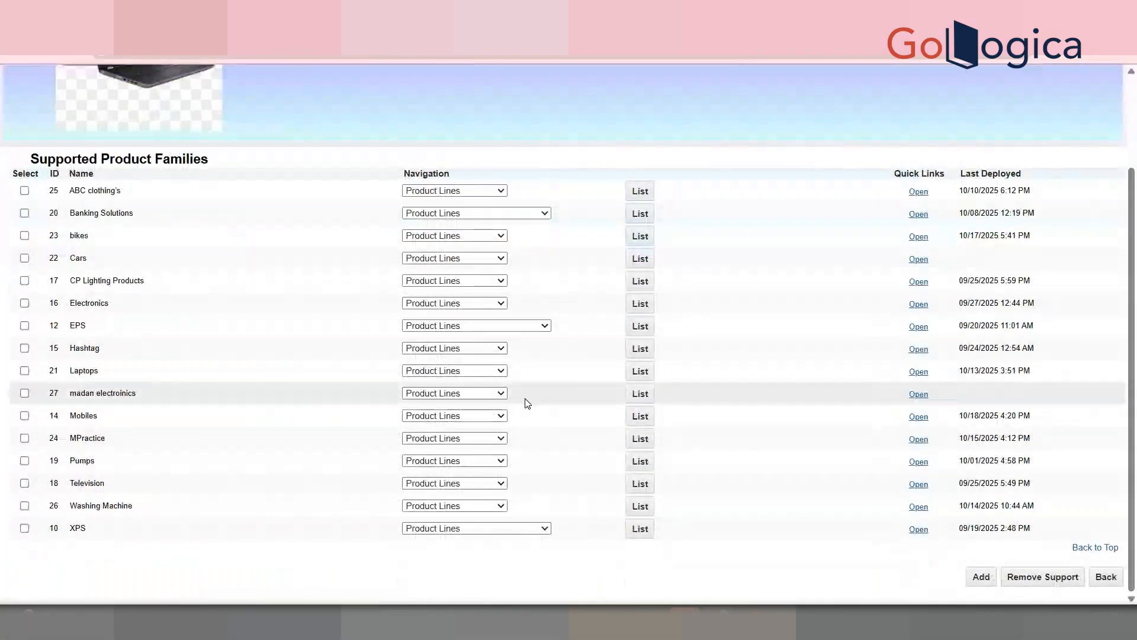
left_click(653, 501)
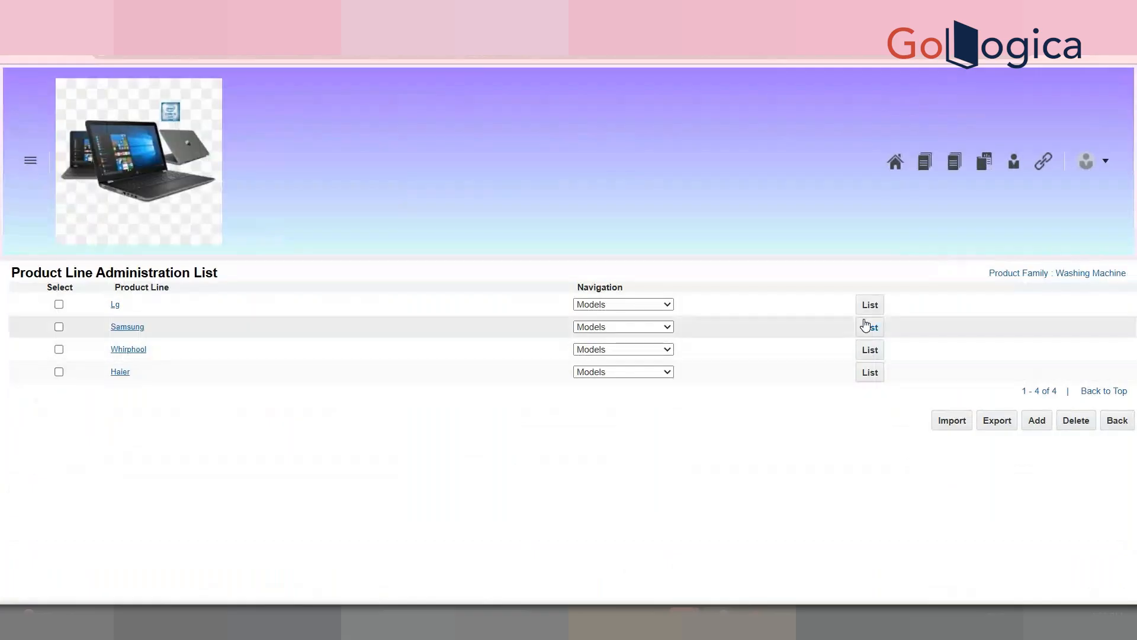
left_click(869, 314)
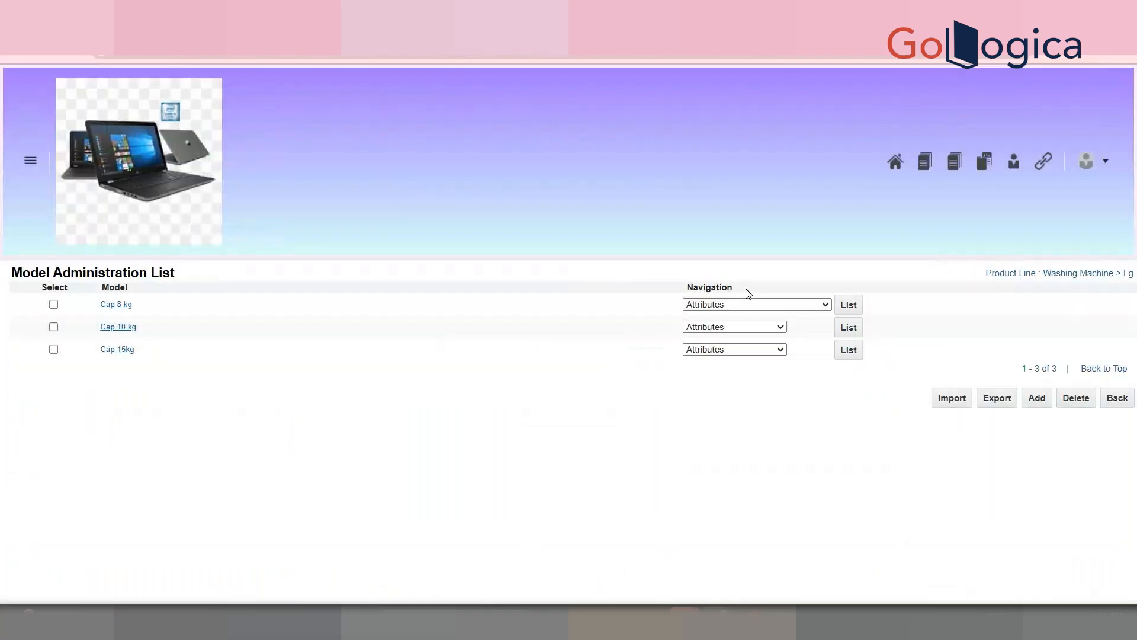
left_click(750, 304)
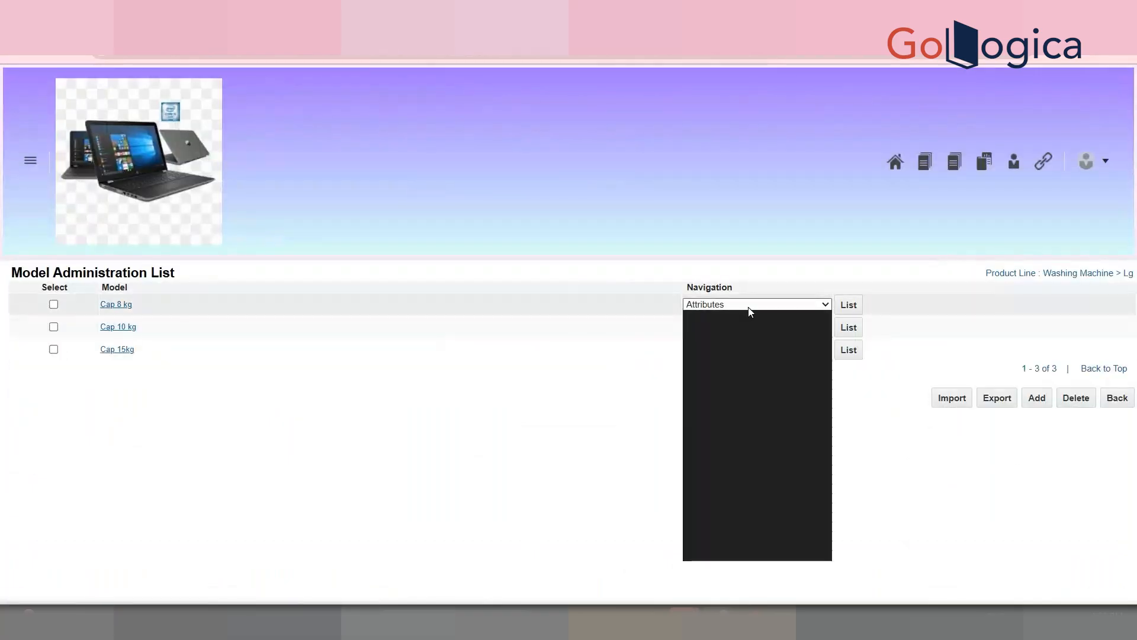
left_click(859, 313)
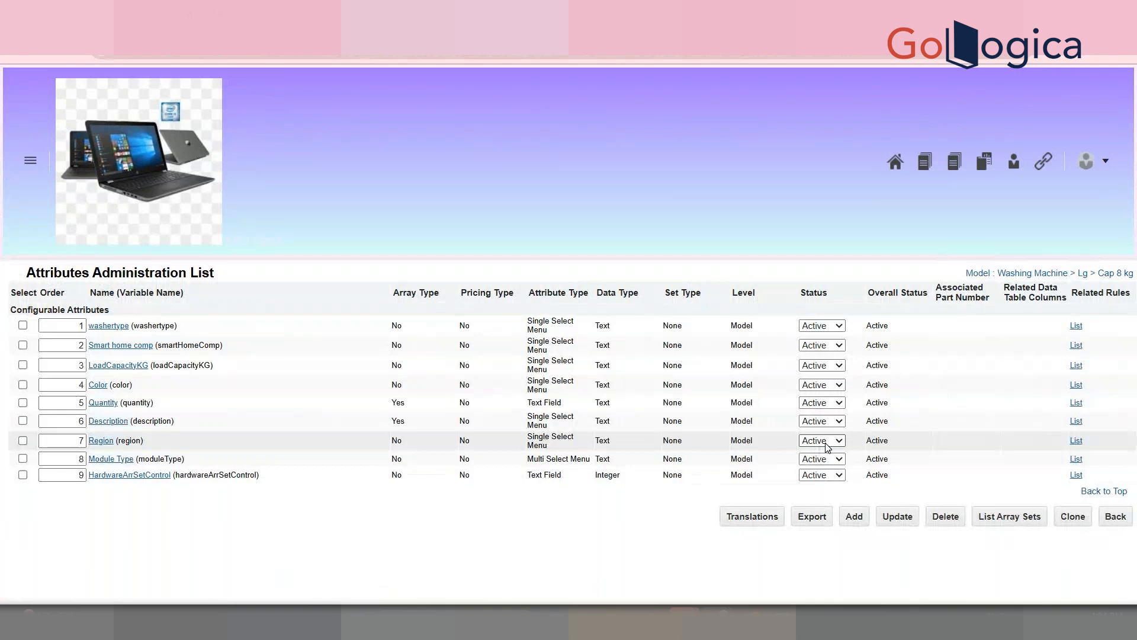
Step: Add a new attribute named SNO with variable name sNO and tick Array Type
left_click(862, 521)
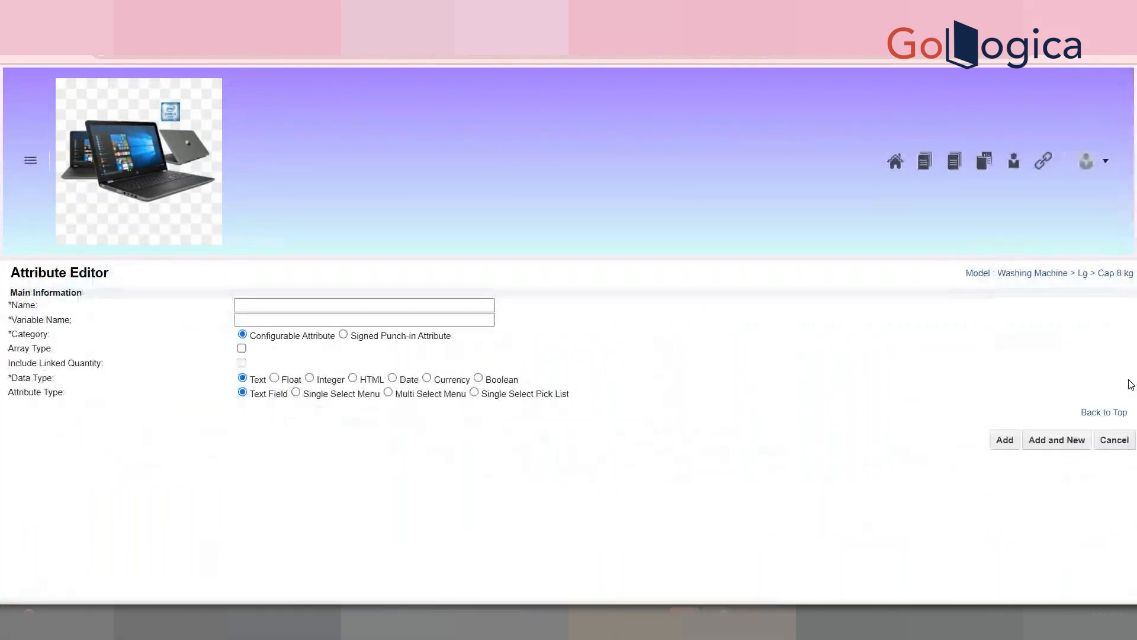
left_click(492, 306)
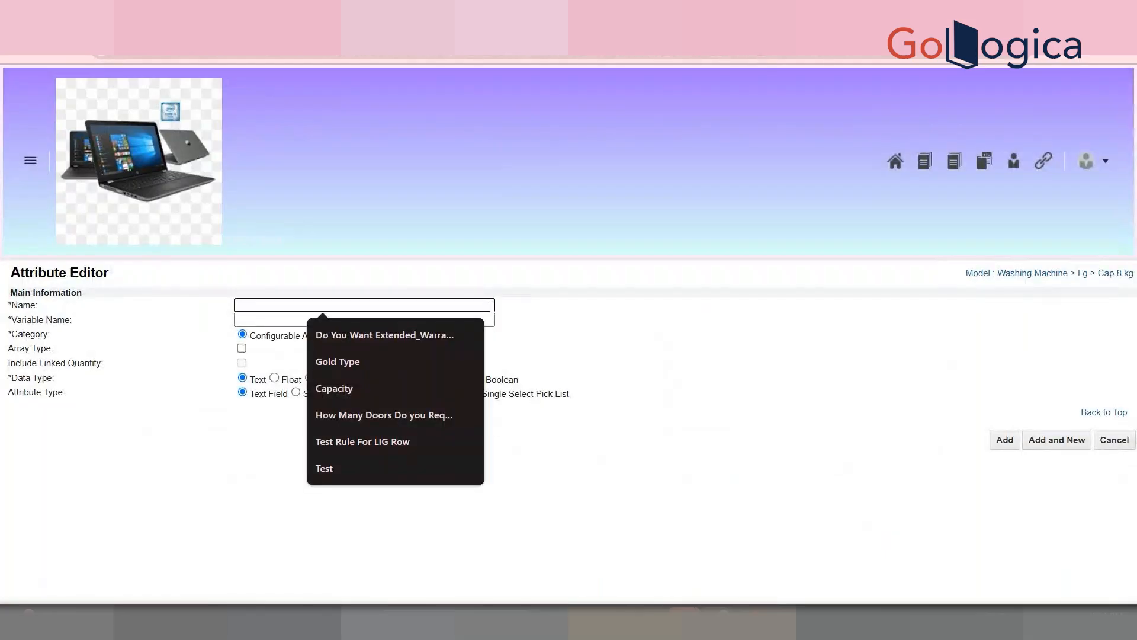
type("T")
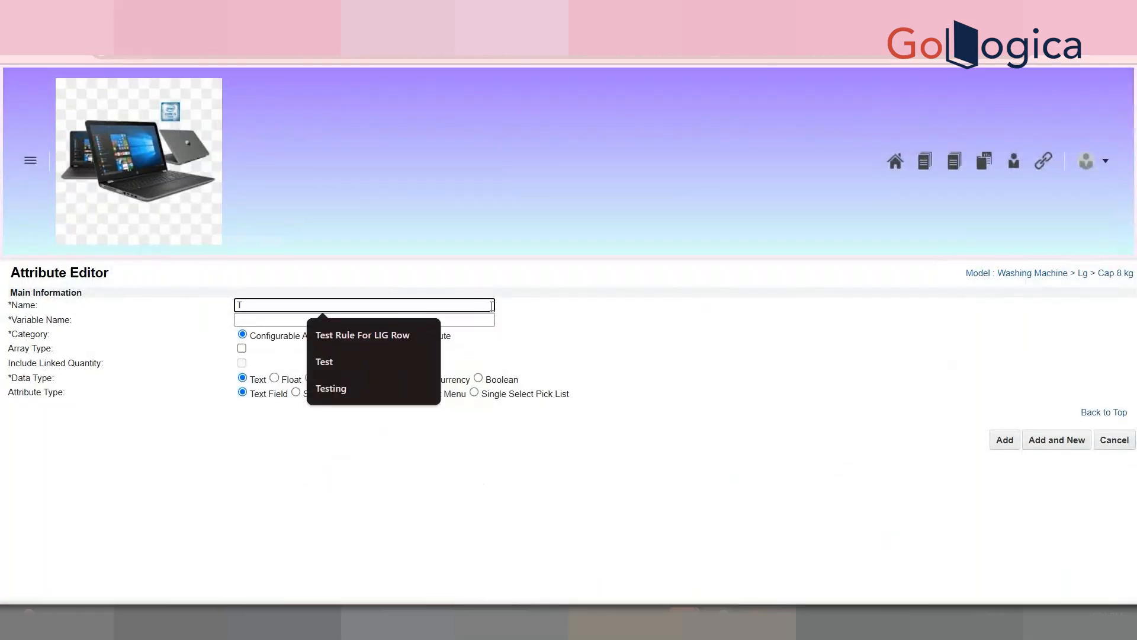
key("BackSpace")
type("SNO")
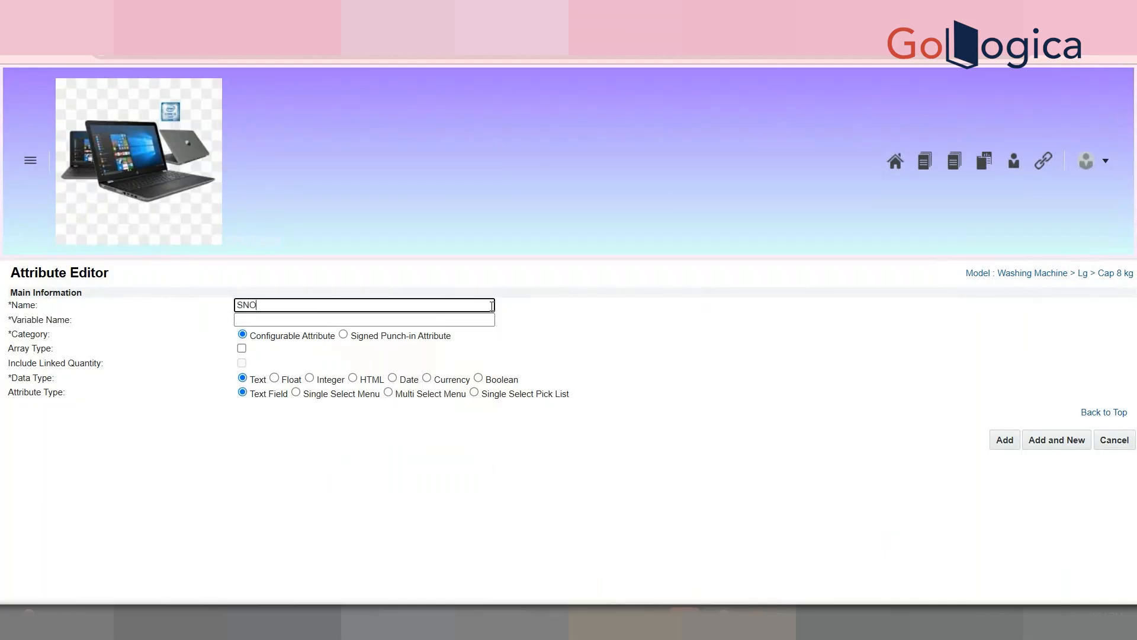
key("Tab")
left_click(430, 468)
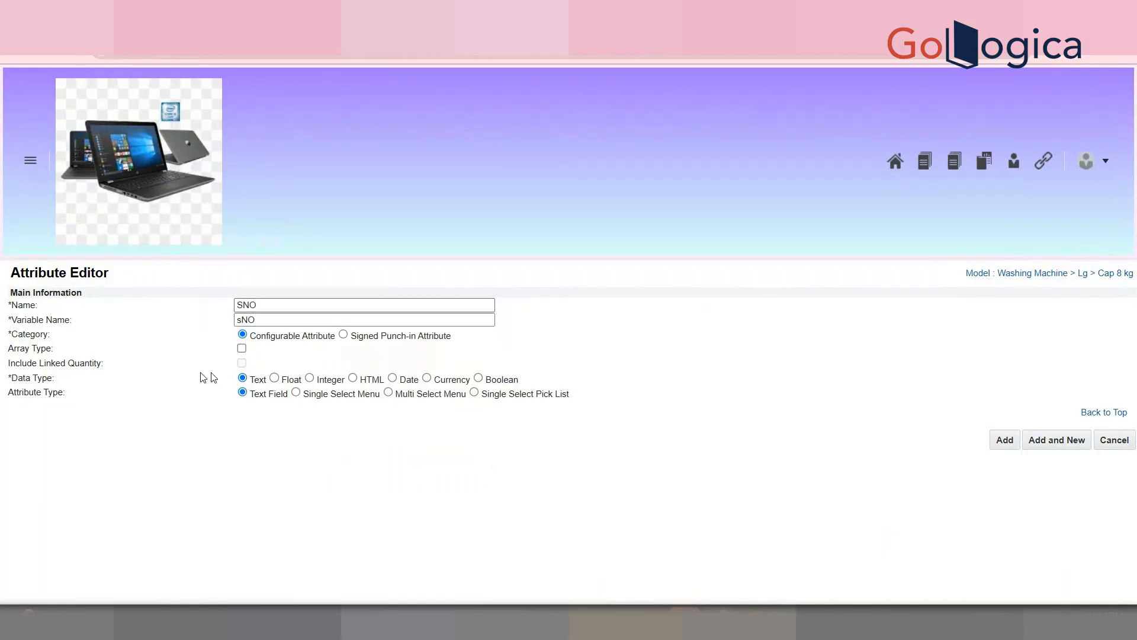
triple_click(31, 349)
left_click(242, 349)
left_click(317, 362)
Step: Launch Excel with a blank workbook, keep recovered files for later, and maximize the window
key("super")
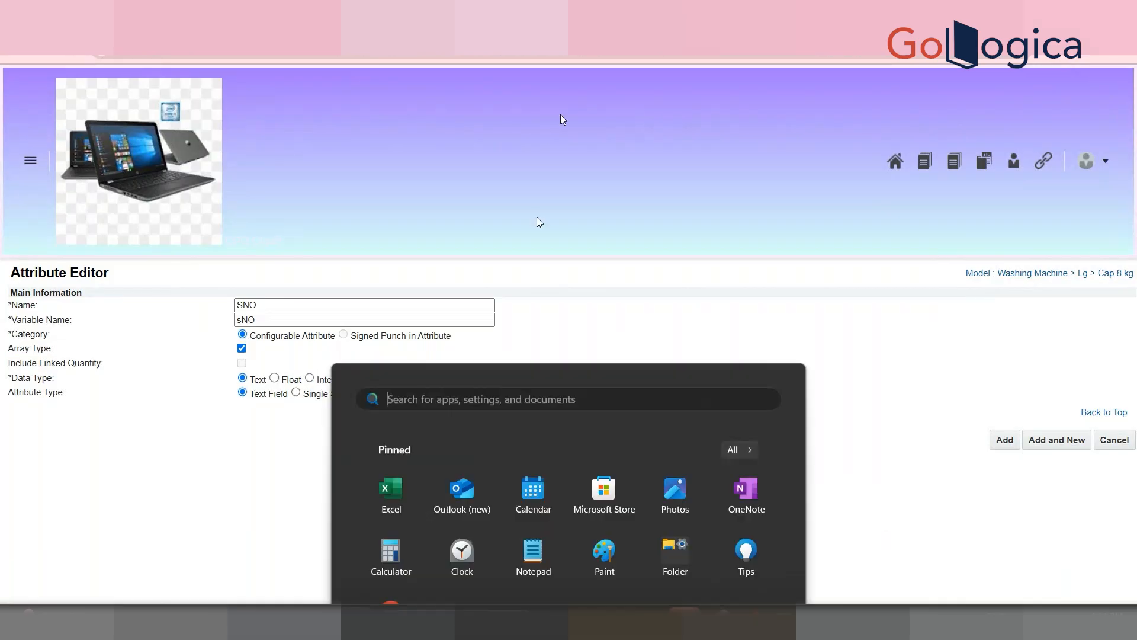
left_click(391, 185)
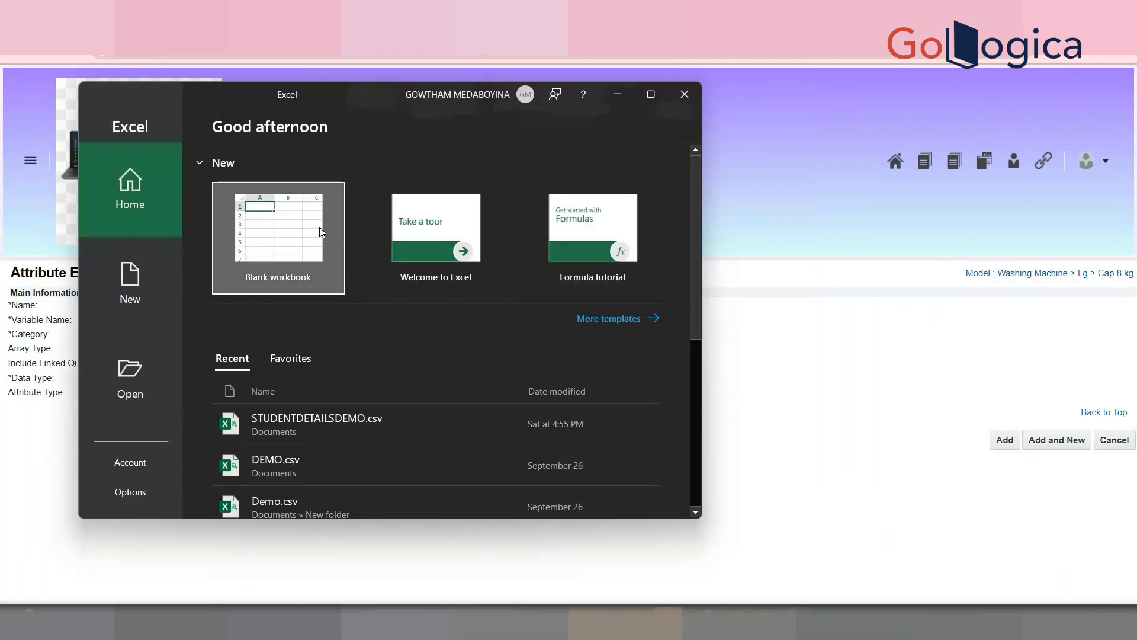
left_click(318, 226)
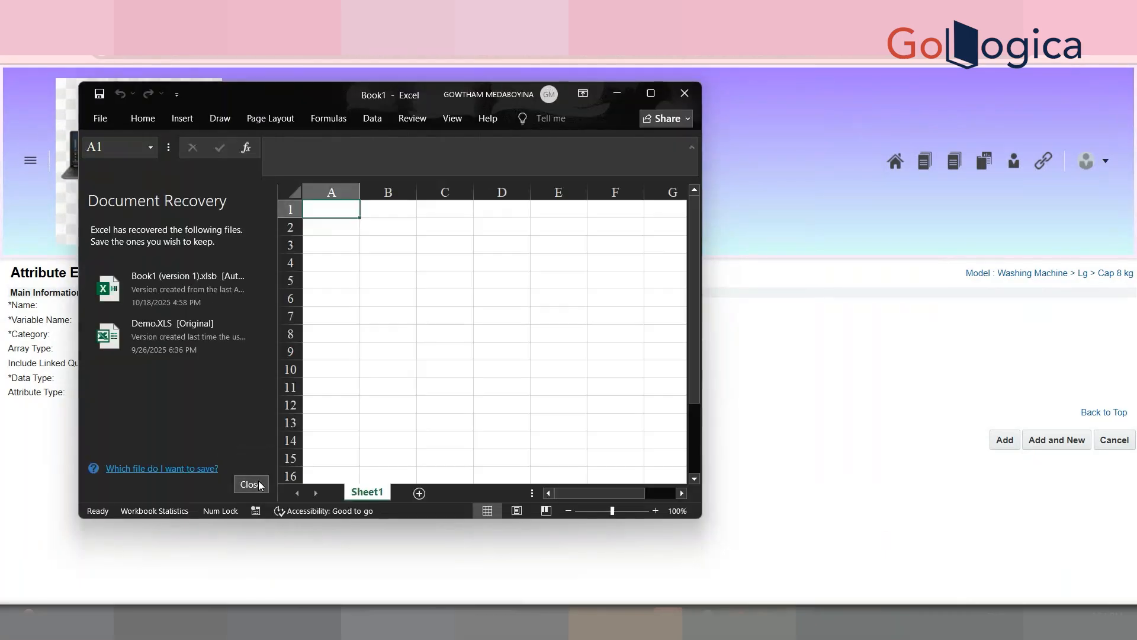
left_click(252, 484)
left_click(378, 284)
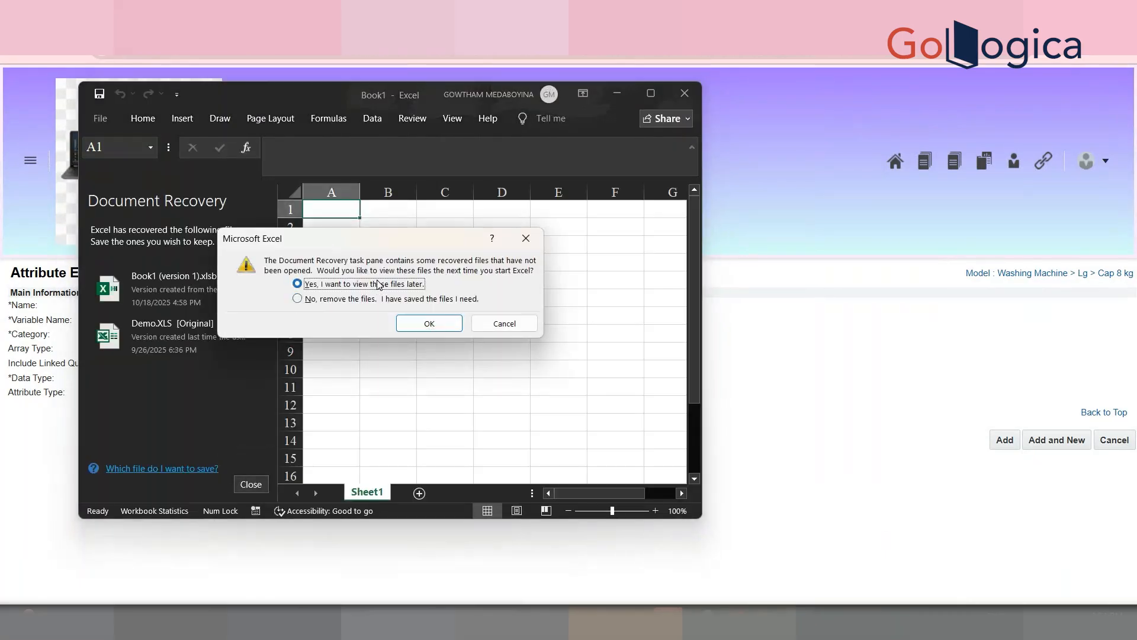
left_click(429, 323)
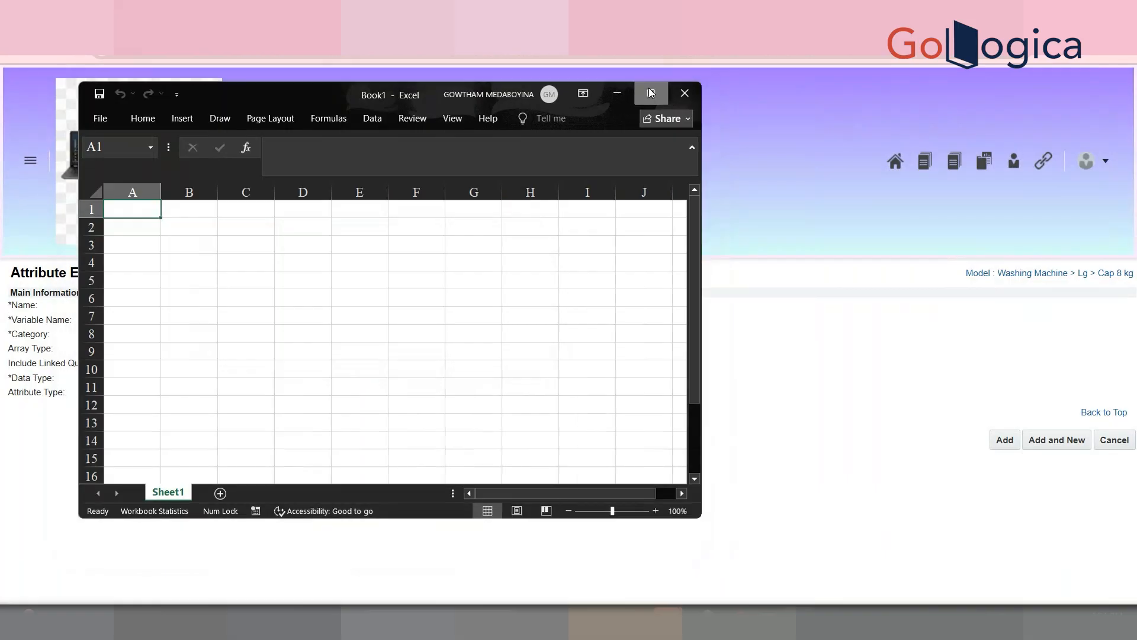
left_click(650, 93)
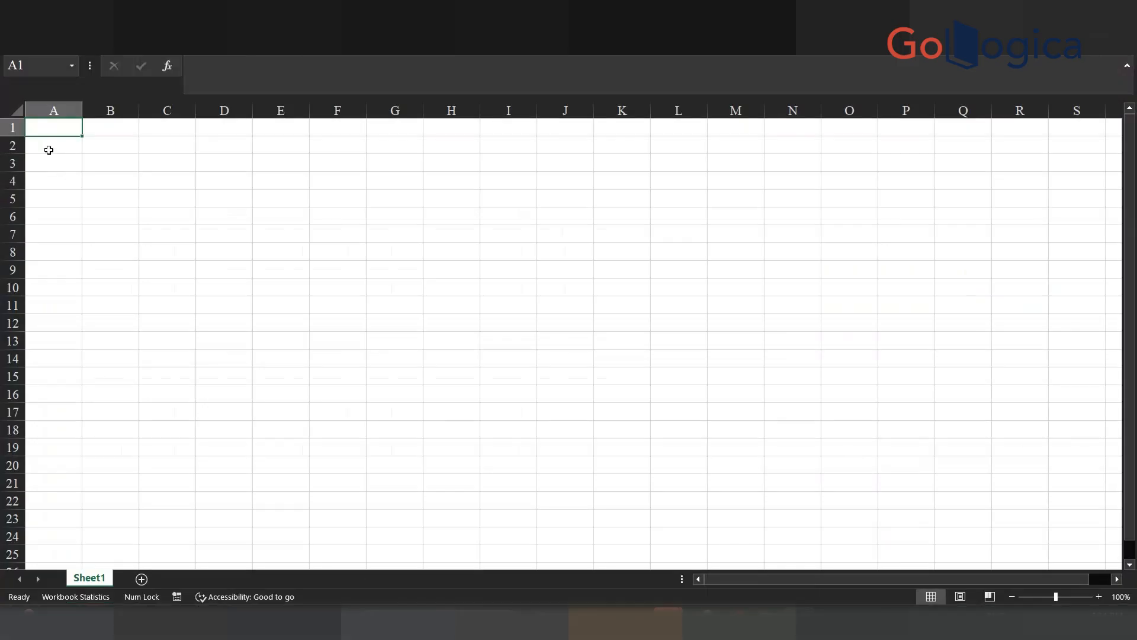
Step: Enter the headers StudentName and Marks in B1 and C1 beside Sno
type("Dn")
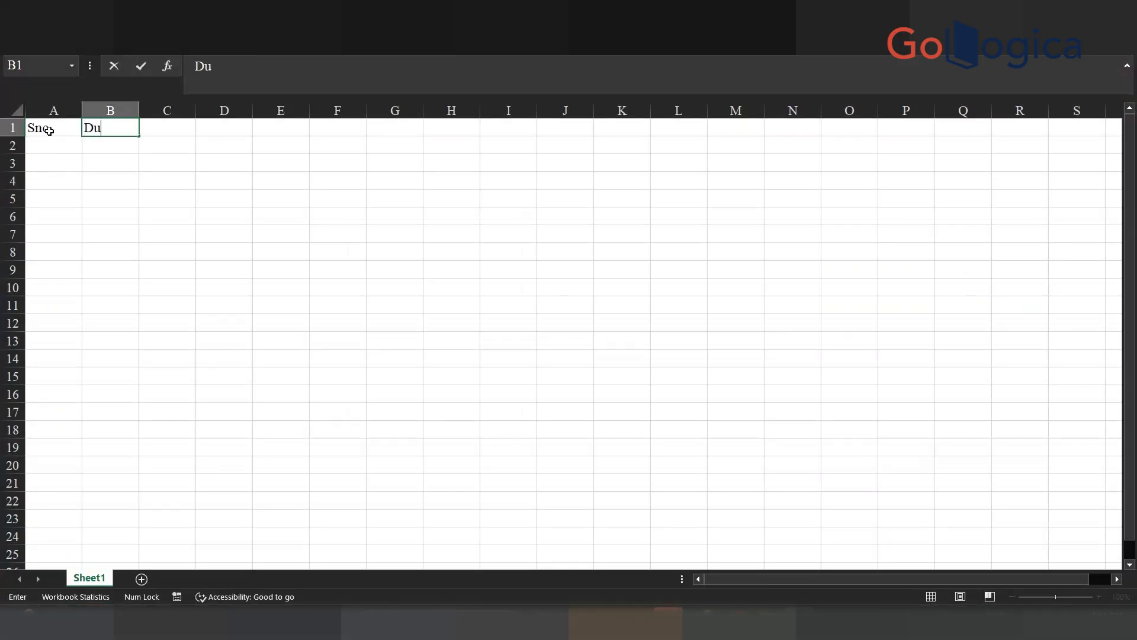
key("BackSpace")
key("BackSpace")
type("StudentName")
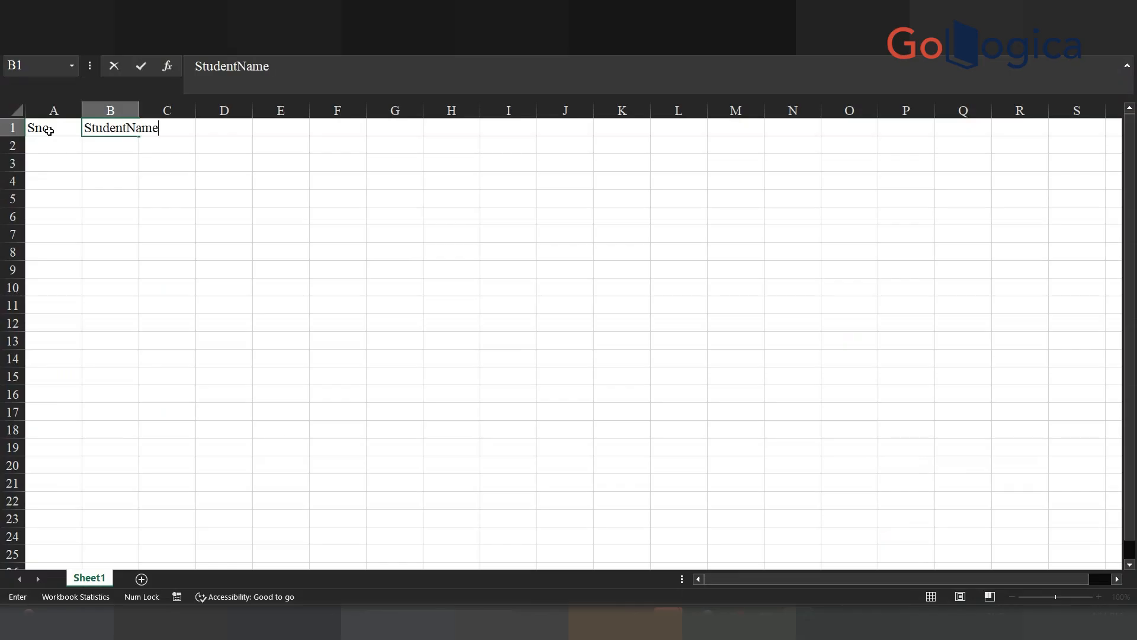
key("Tab")
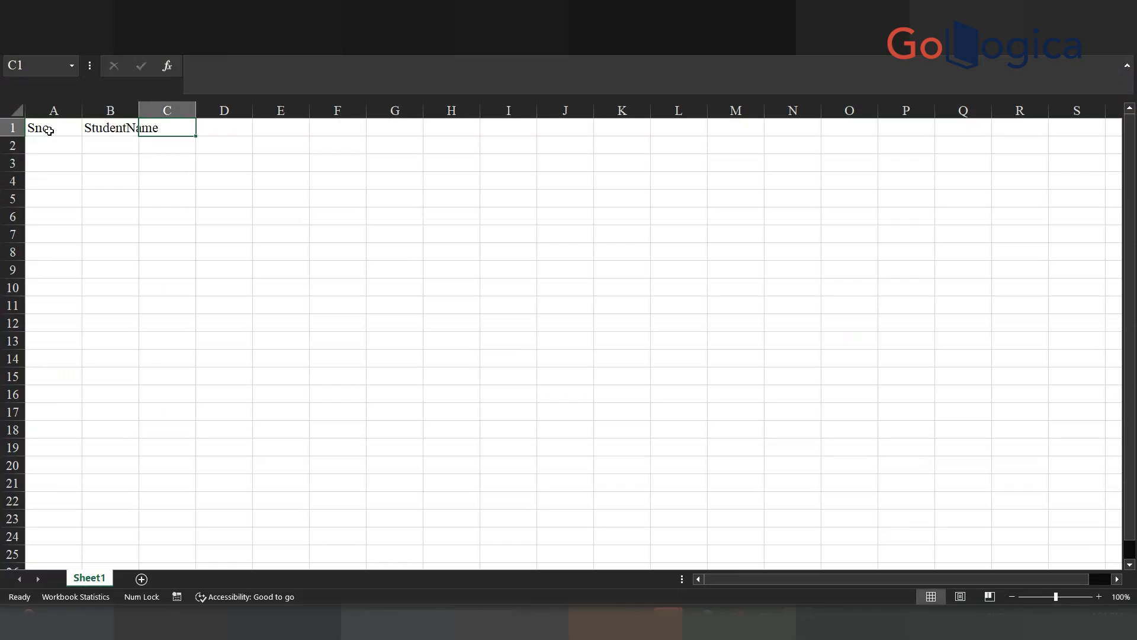
type("F")
key("BackSpace")
type("Marks")
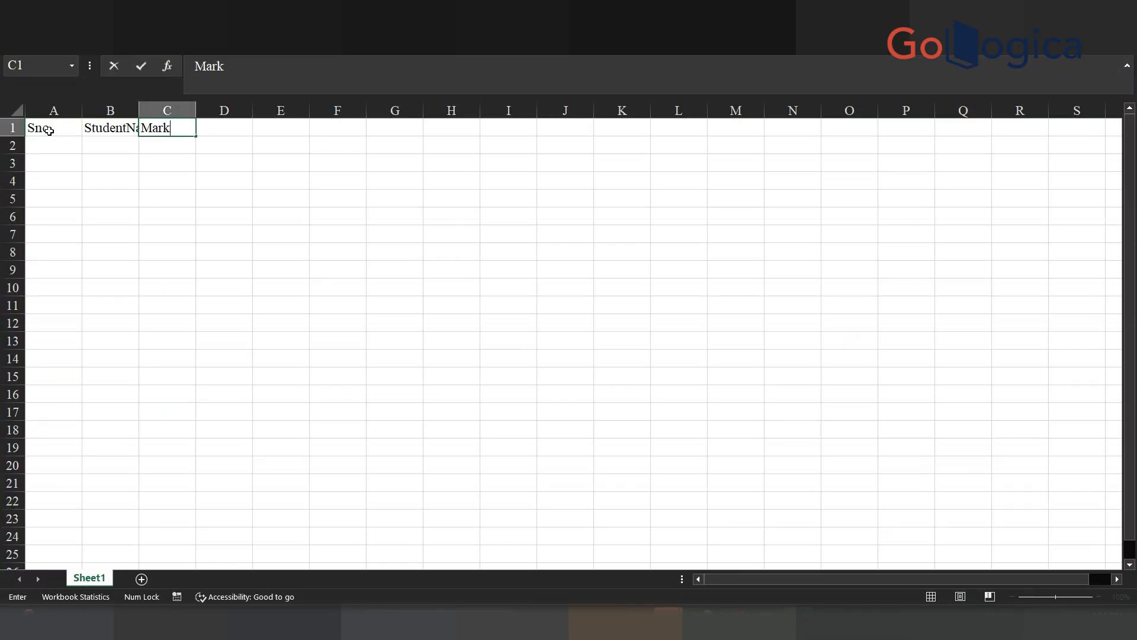
key("Return")
Step: Widen column B to fit the StudentName header
double_click(139, 111)
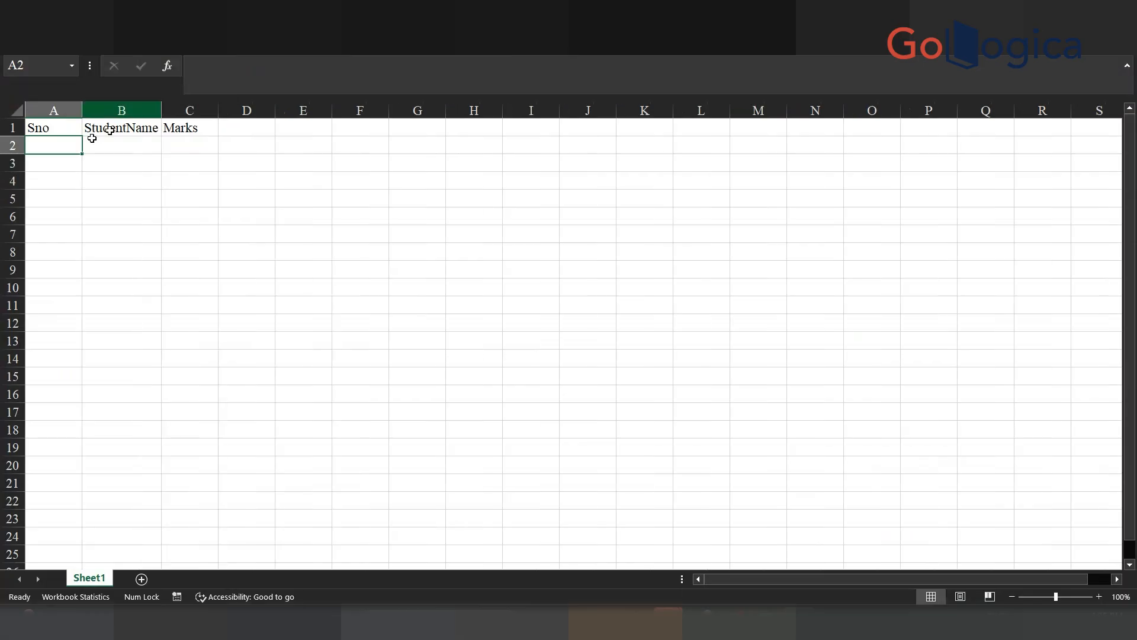
left_click_drag(52, 129, 216, 263)
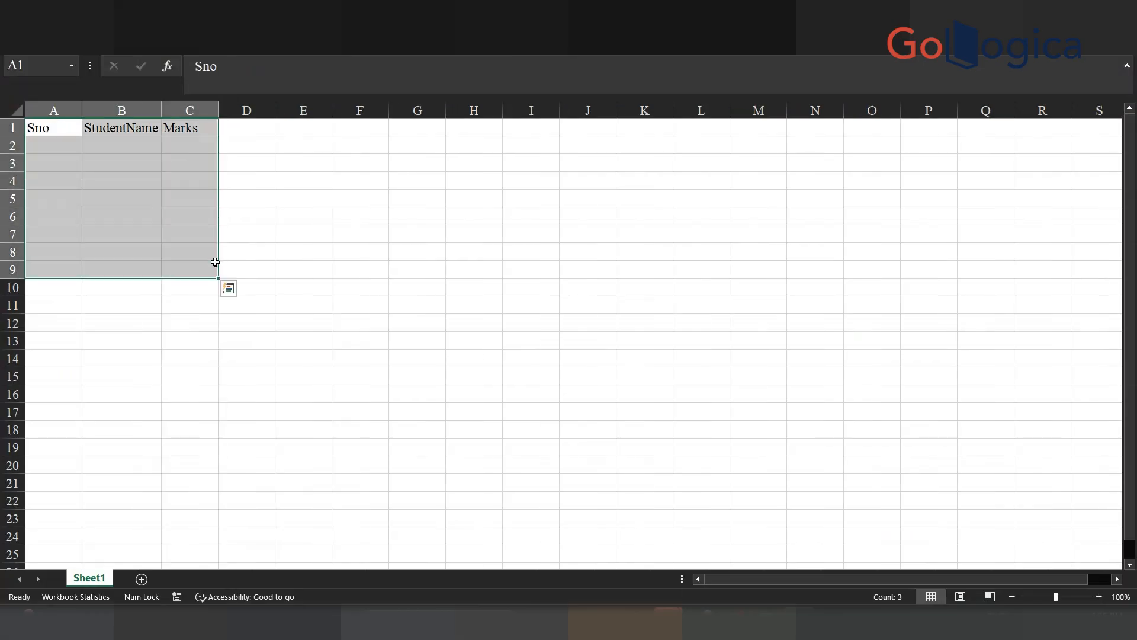
left_click(52, 125)
left_click_drag(53, 125, 196, 270)
left_click(161, 109)
left_click_drag(161, 109, 295, 110)
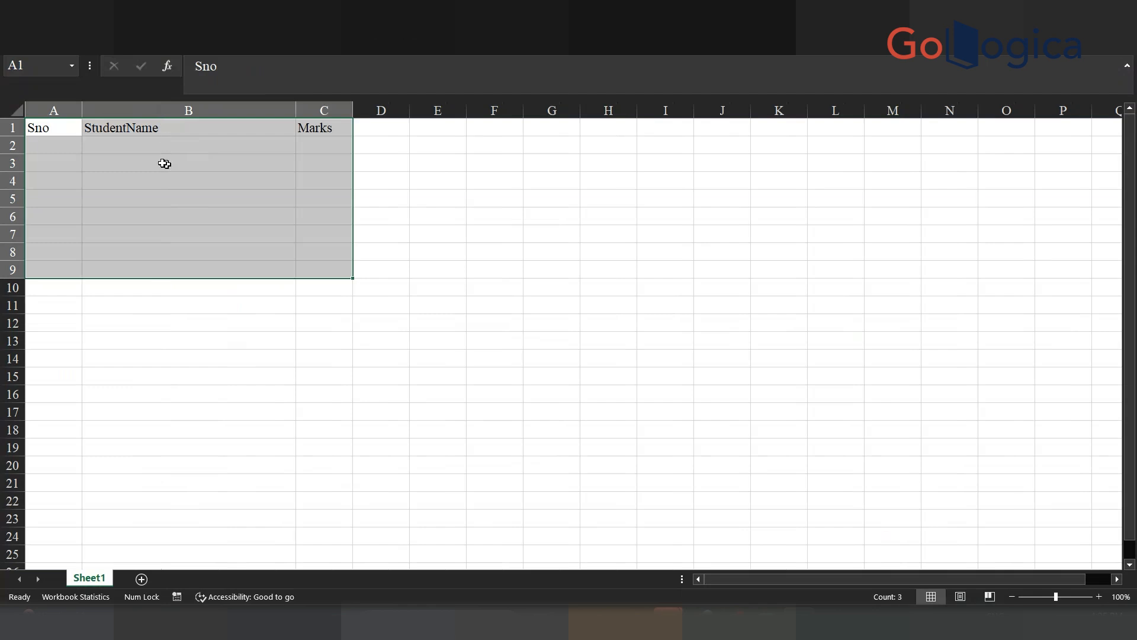
Step: Fill row 2 with 1, Test and 95, then switch back to the browser
left_click(71, 147)
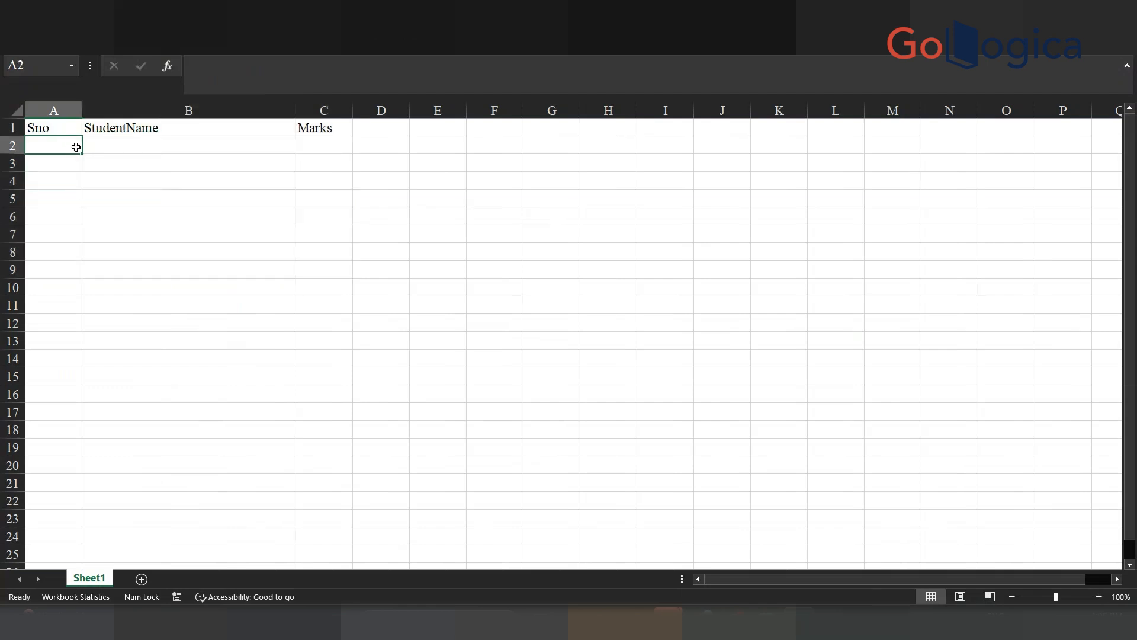
key("Tab")
type("2")
key("Tab")
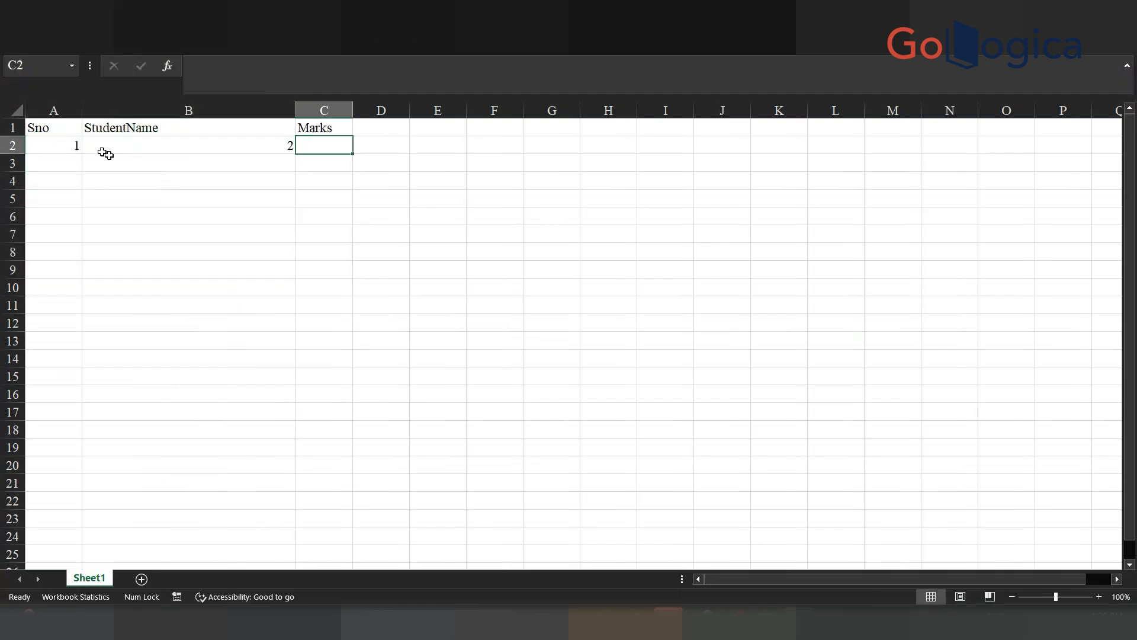
left_click(141, 141)
double_click(141, 141)
key("BackSpace")
type("Test")
key("Tab")
type("95")
key("Return")
key("alt+Tab")
key("alt+Tab")
key("alt+Tab")
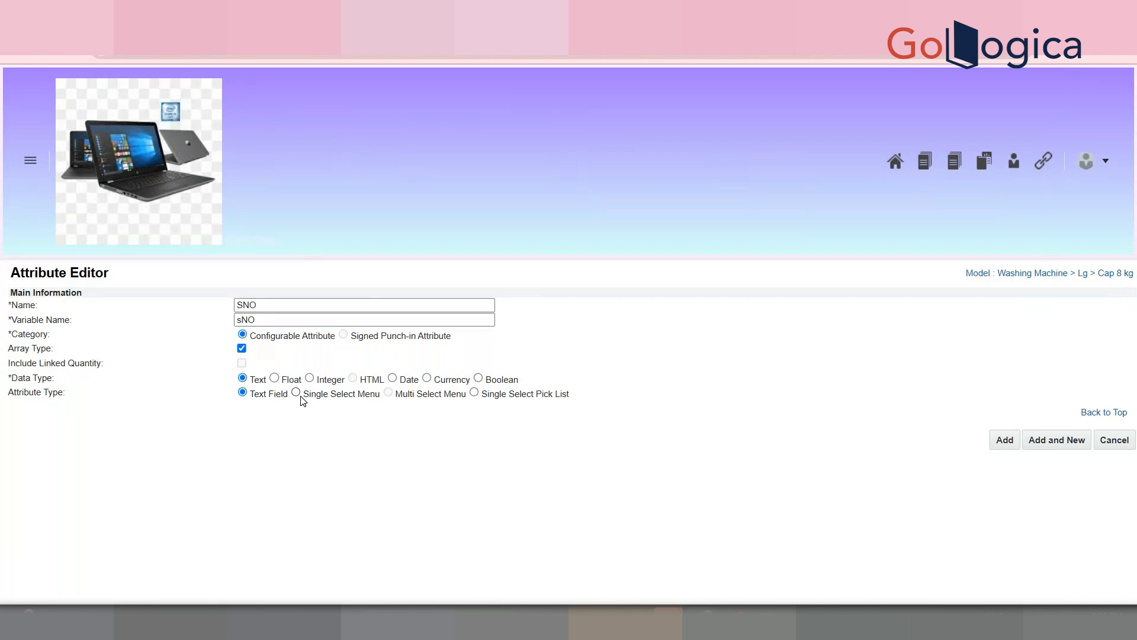
Step: Give the SNO attribute the Integer data type and save it
left_click(309, 378)
left_click_drag(1134, 308, 1074, 400)
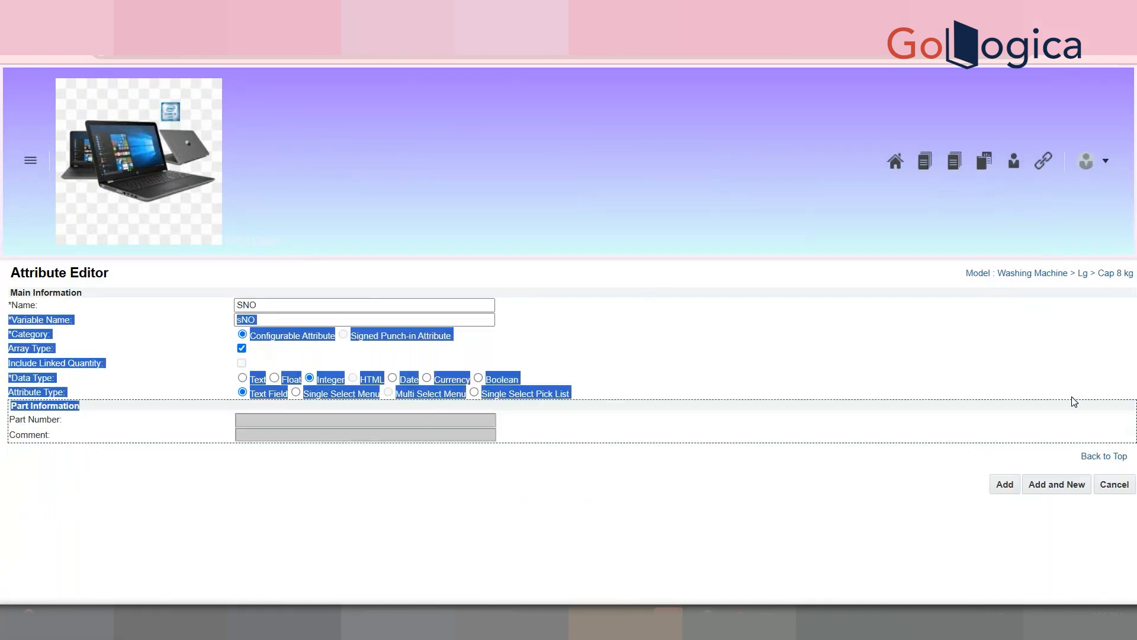
left_click(1006, 486)
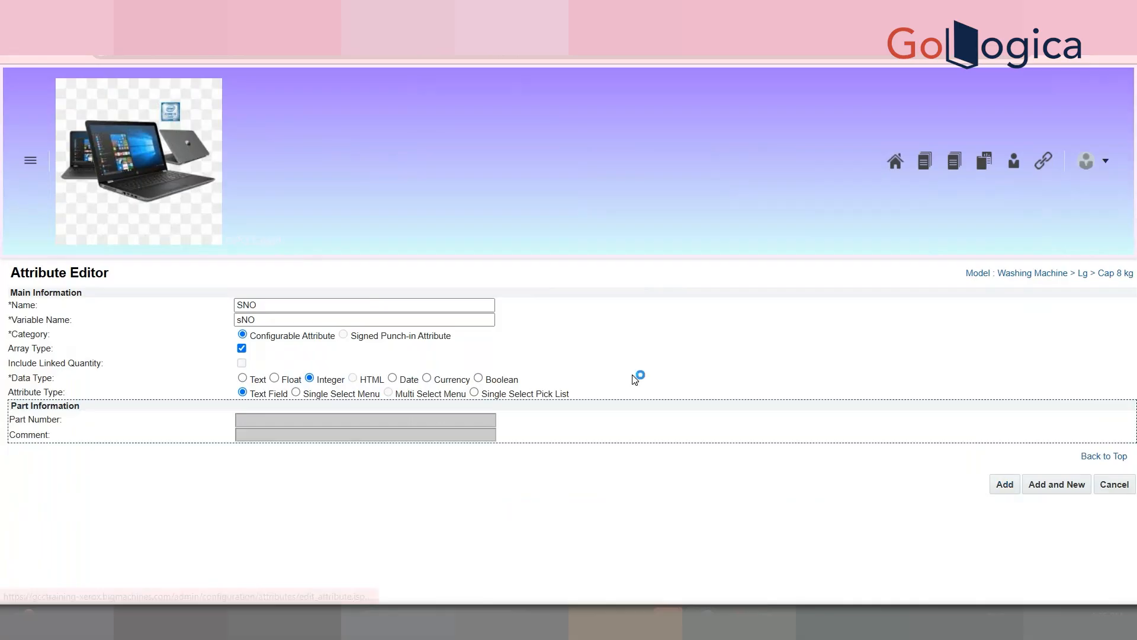
left_click_drag(629, 291, 602, 422)
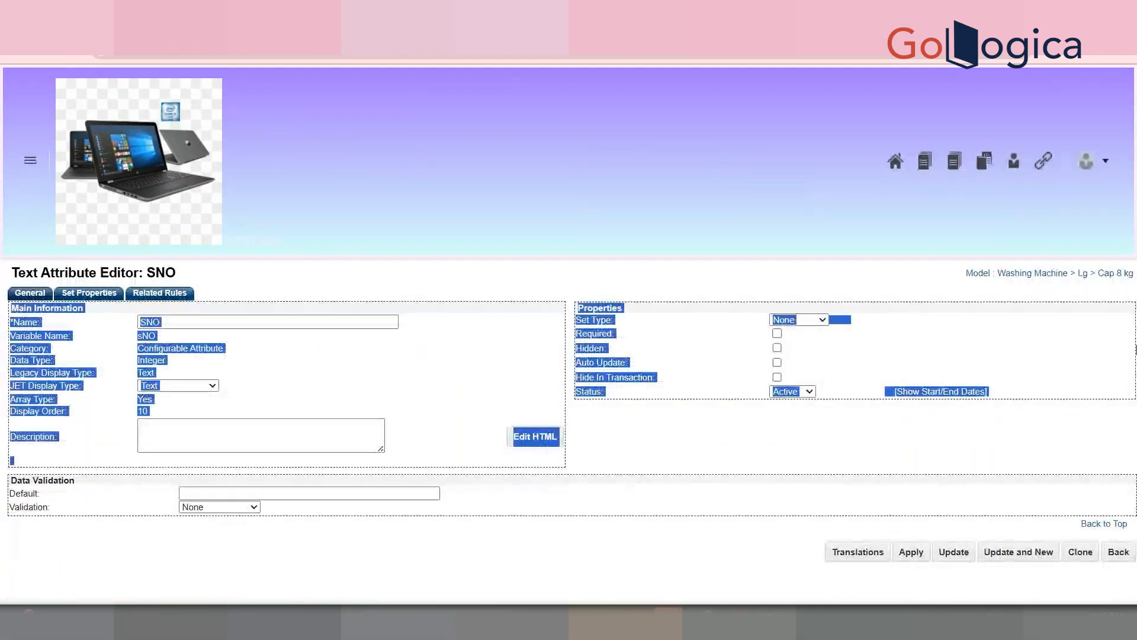
left_click(601, 423)
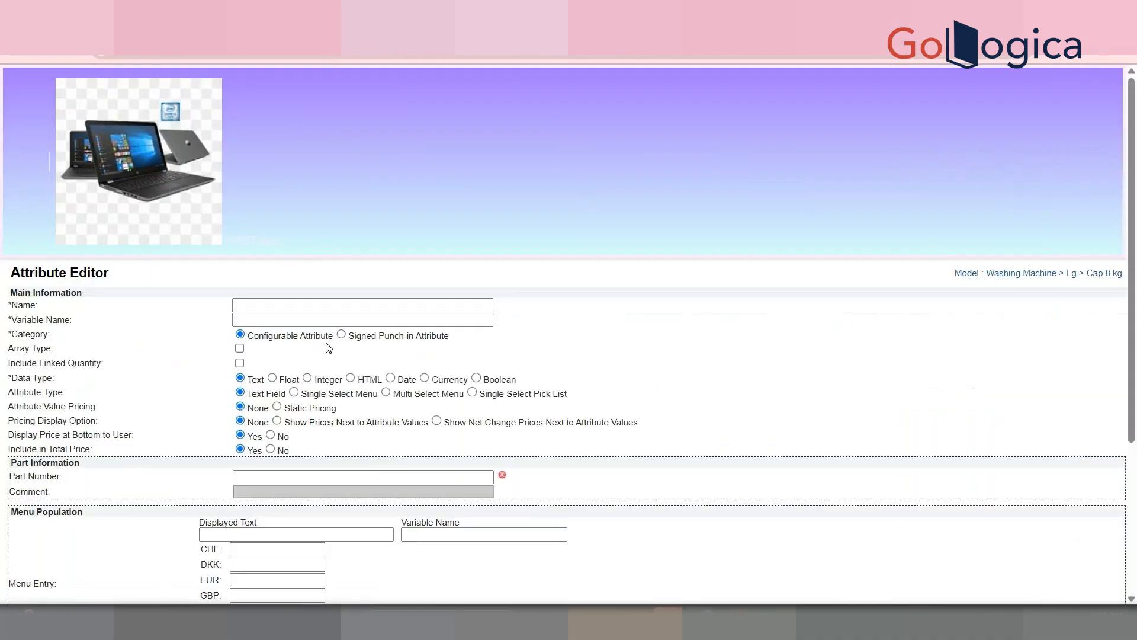
Step: Create the StudentName attribute (variable studentName) as an array type and save it
left_click(263, 305)
type("StudentName")
key("Tab")
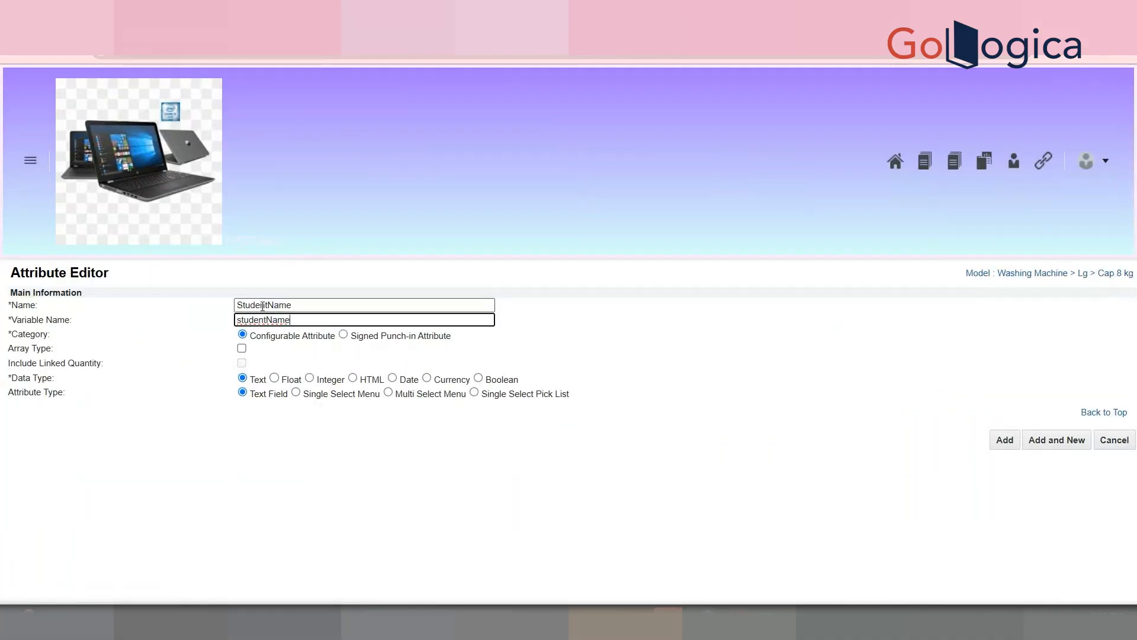
left_click(242, 349)
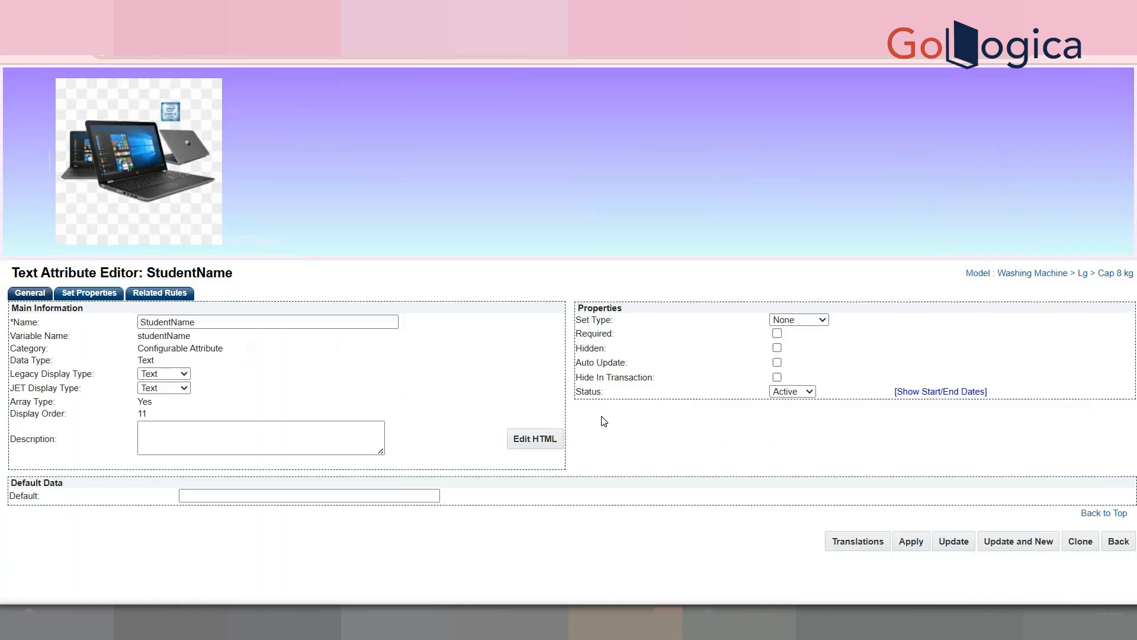
left_click(956, 544)
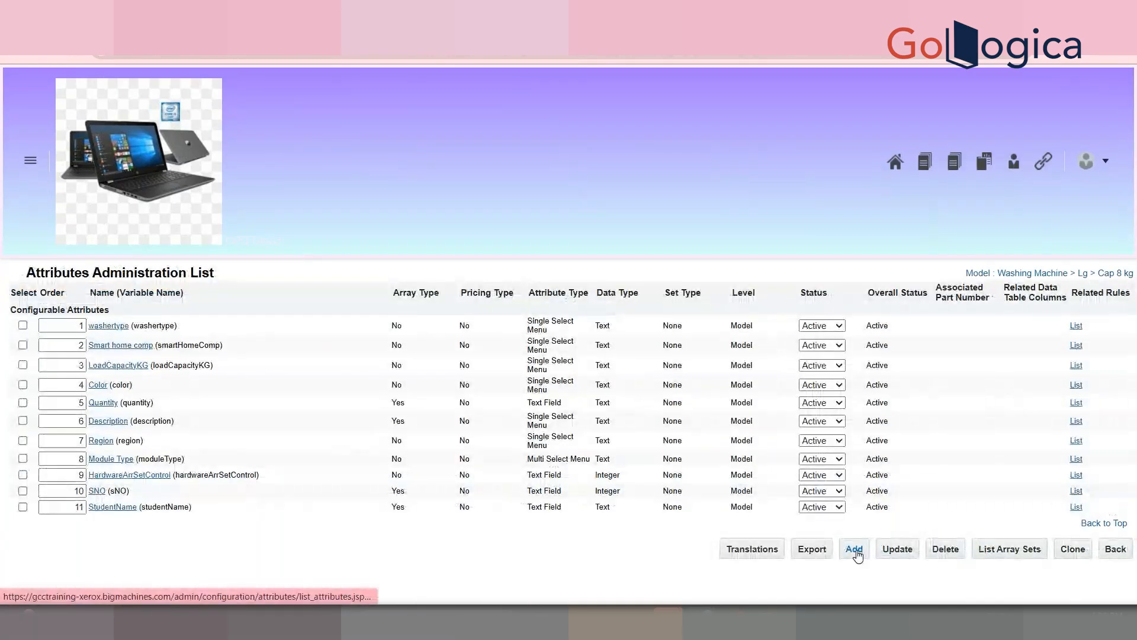
Step: Create the Marks attribute (variable marks) as an array type with Float data type
left_click(855, 550)
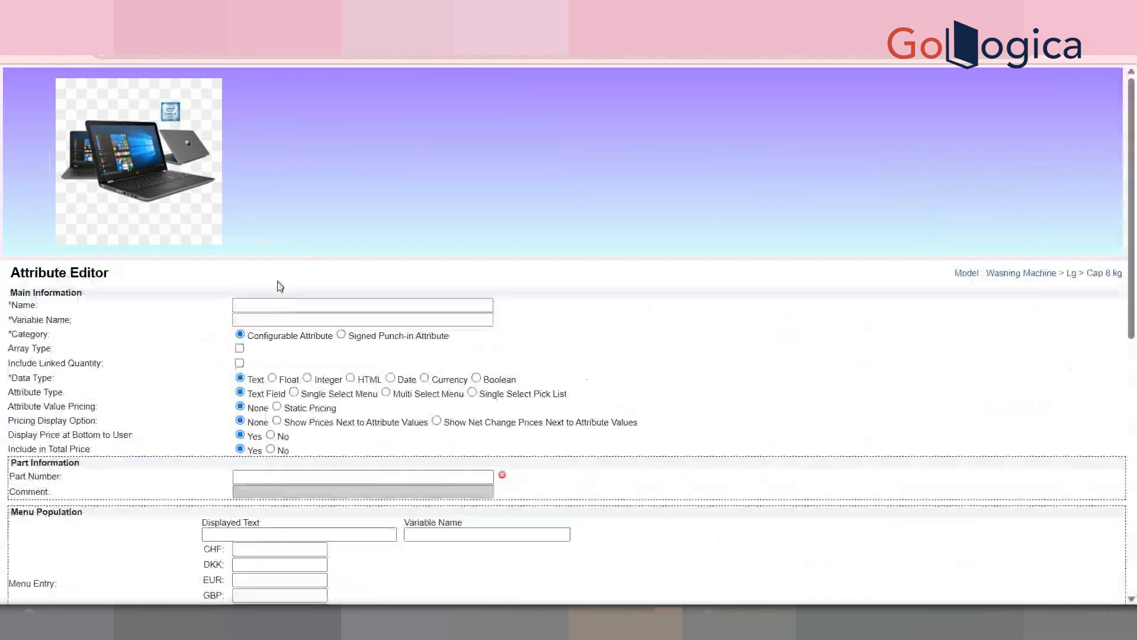
left_click(287, 305)
type("ars")
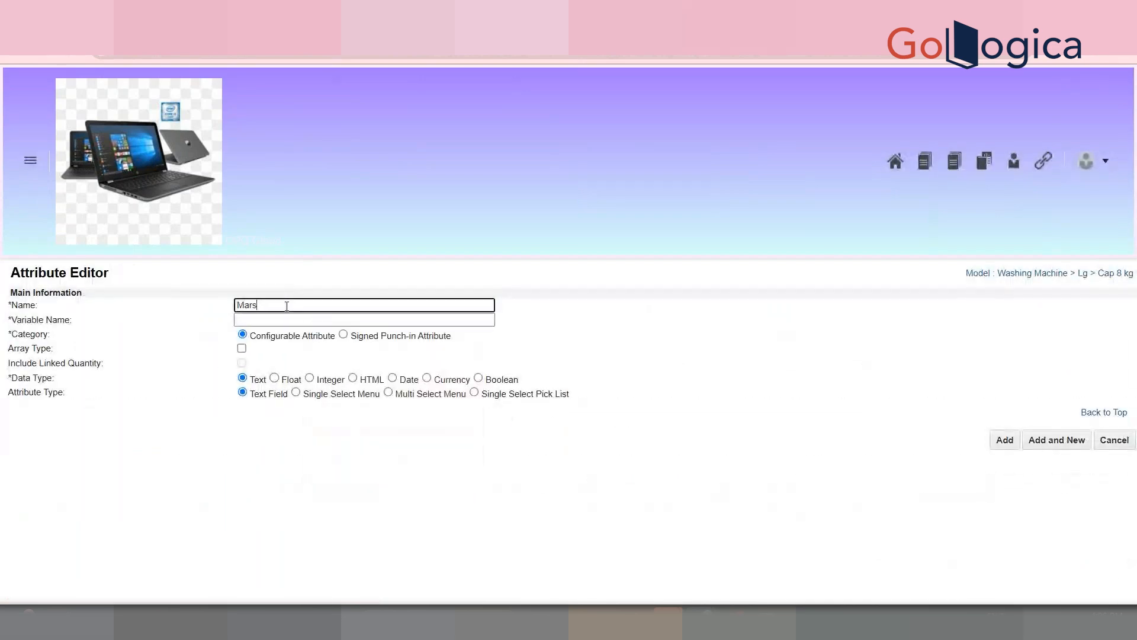
type("ks")
key("Tab")
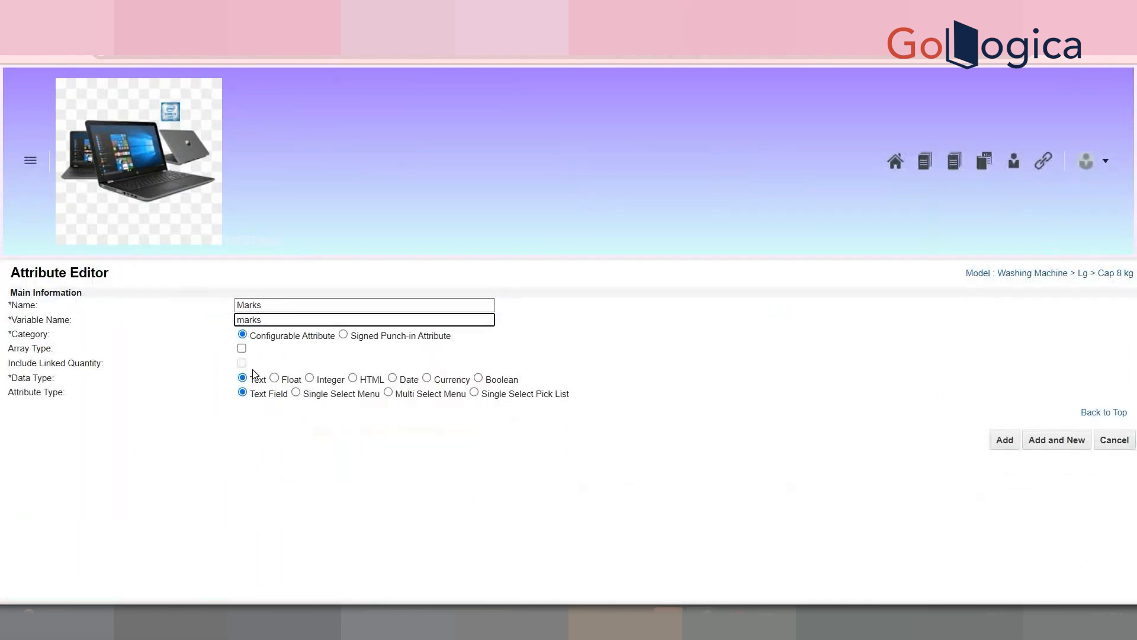
left_click(242, 348)
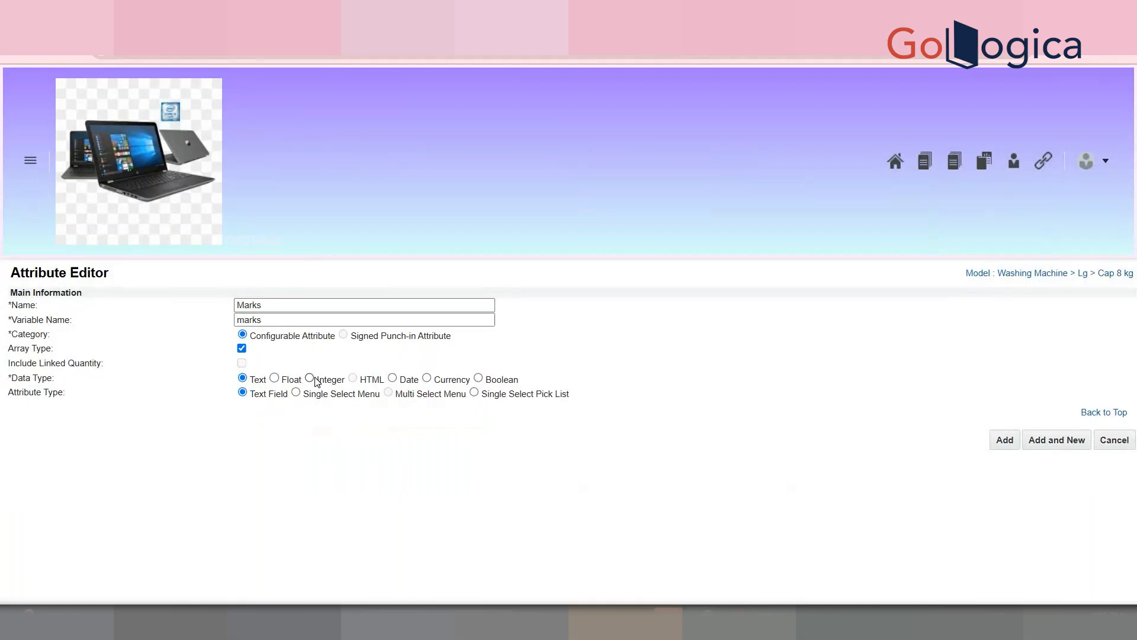
left_click(274, 378)
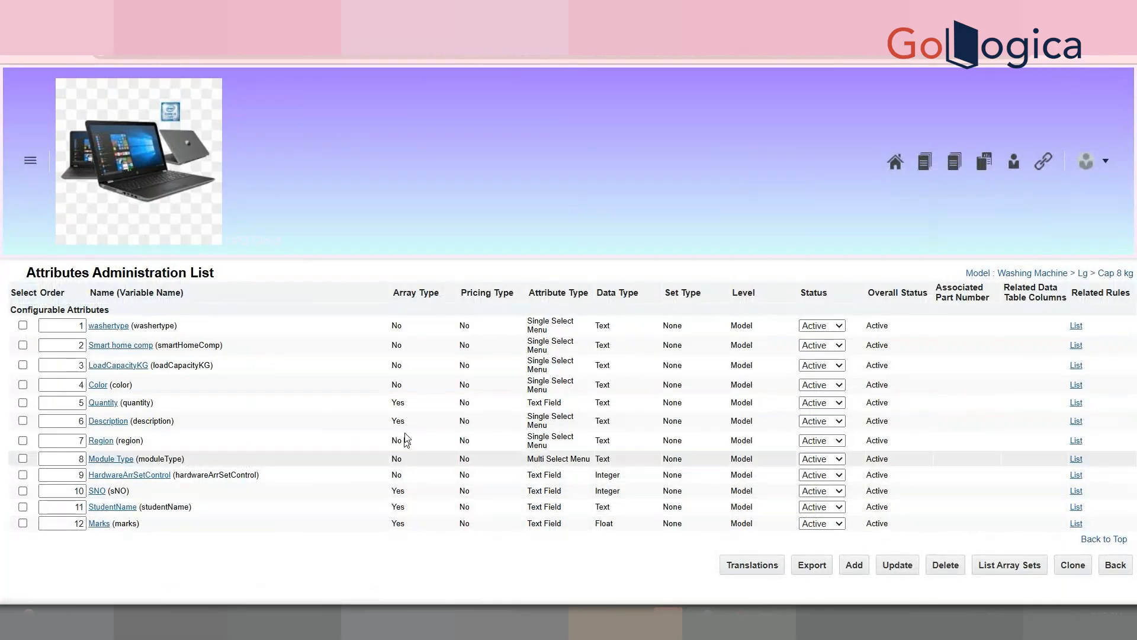
double_click(401, 492)
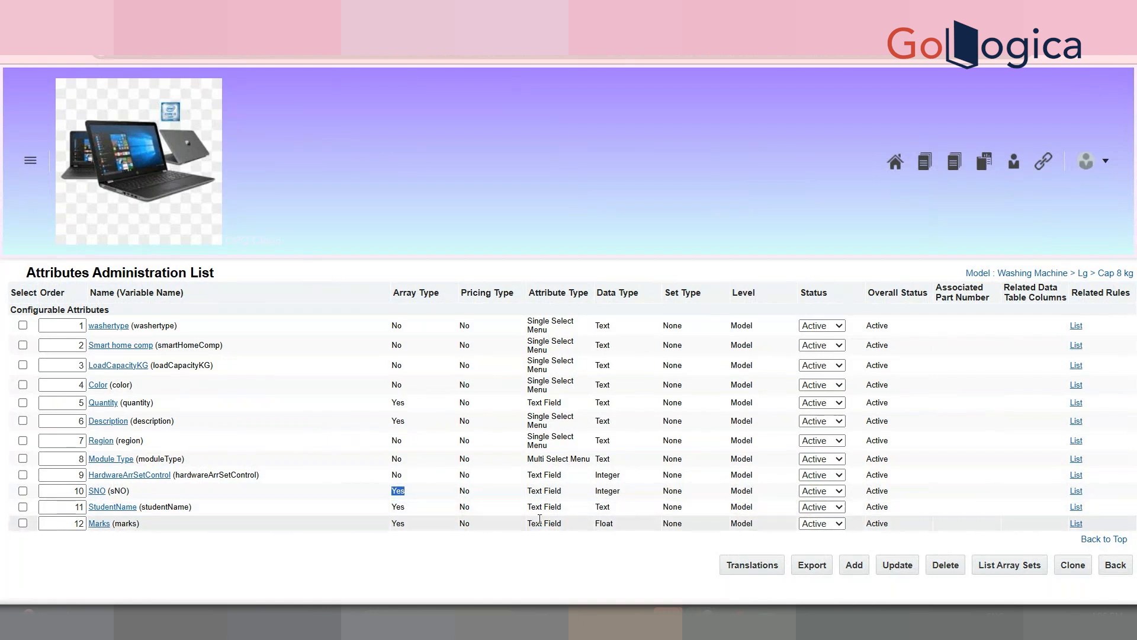
Step: Start a new array set named Student Details Array Set, variable studentDetailsArraySet
left_click(1010, 566)
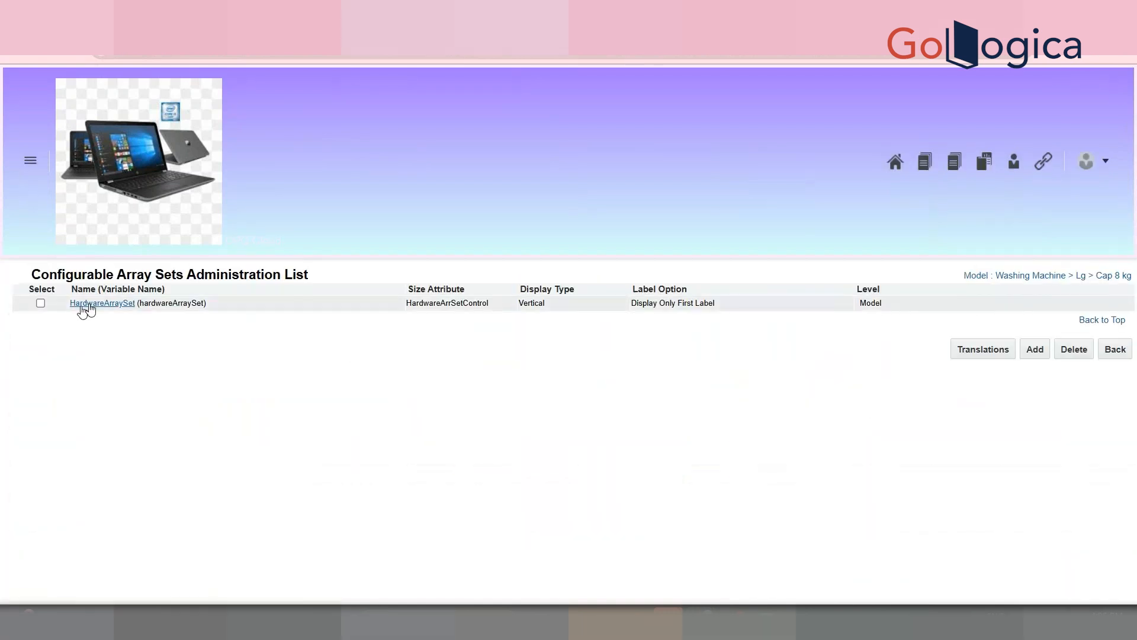
left_click(1036, 351)
left_click(334, 297)
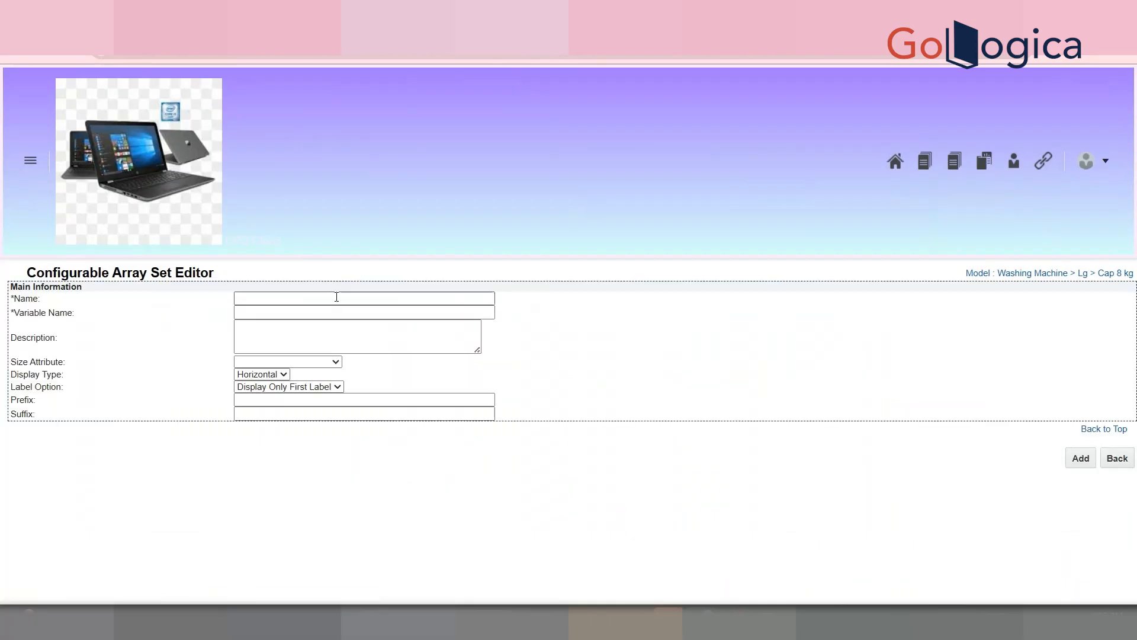
type("St")
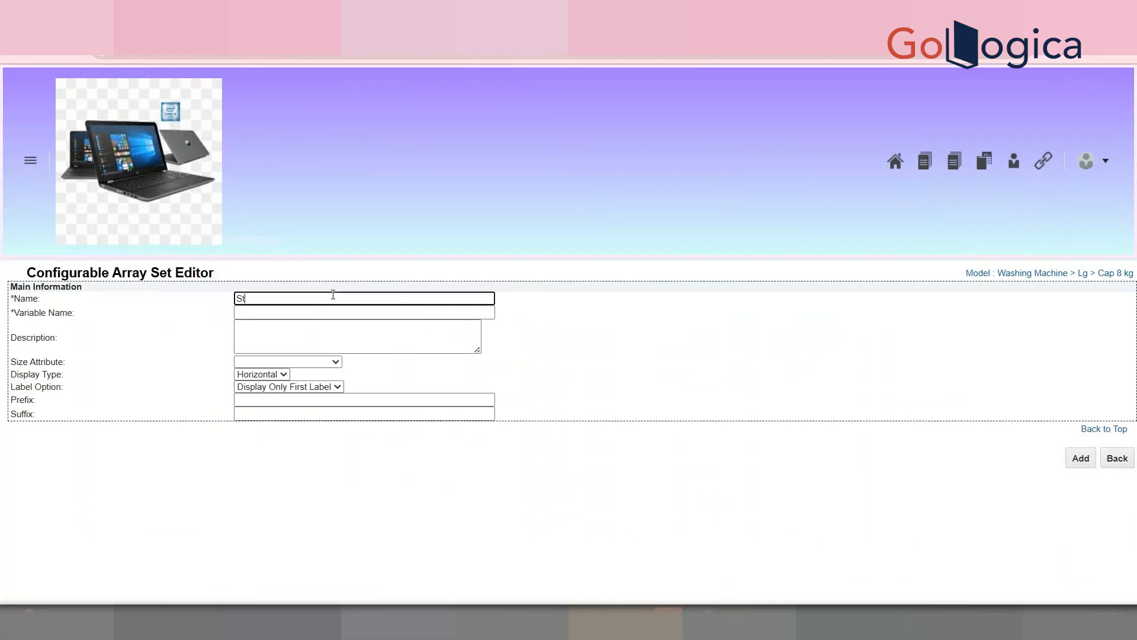
type("udetn Details Array sey")
key("Tab")
left_click(353, 299)
key("Tab")
left_click(349, 300)
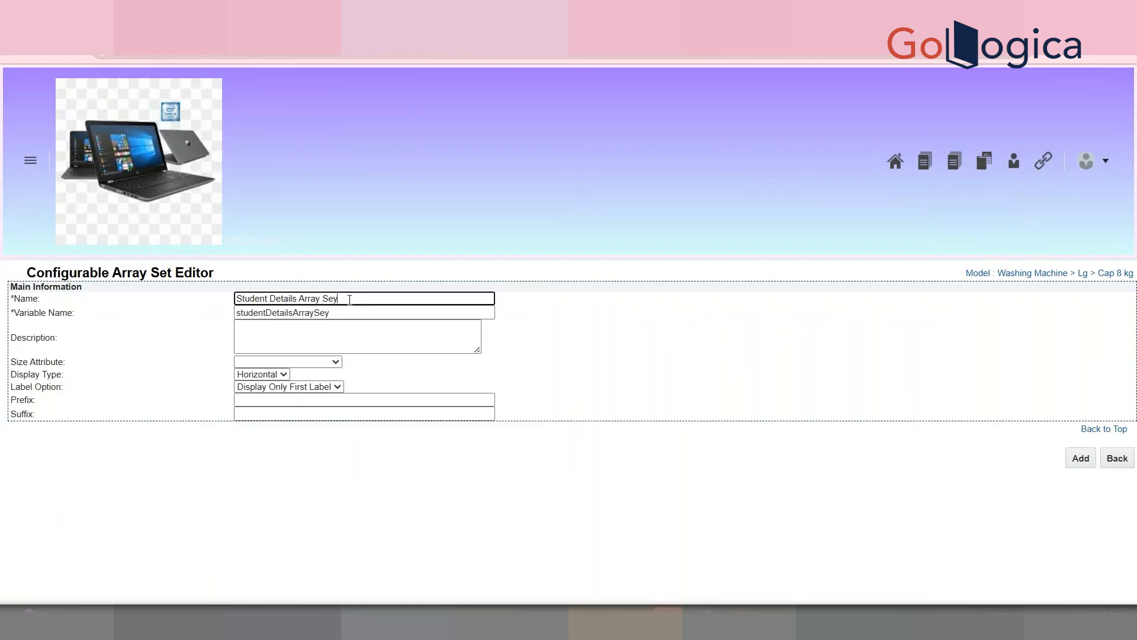
key("Tab")
key("BackSpace")
left_click(350, 299)
key("Tab")
Step: Leave the size attribute unset and label option unchanged, then create the array set
left_click(298, 366)
left_click(356, 364)
triple_click(44, 367)
left_click(271, 385)
left_click(278, 400)
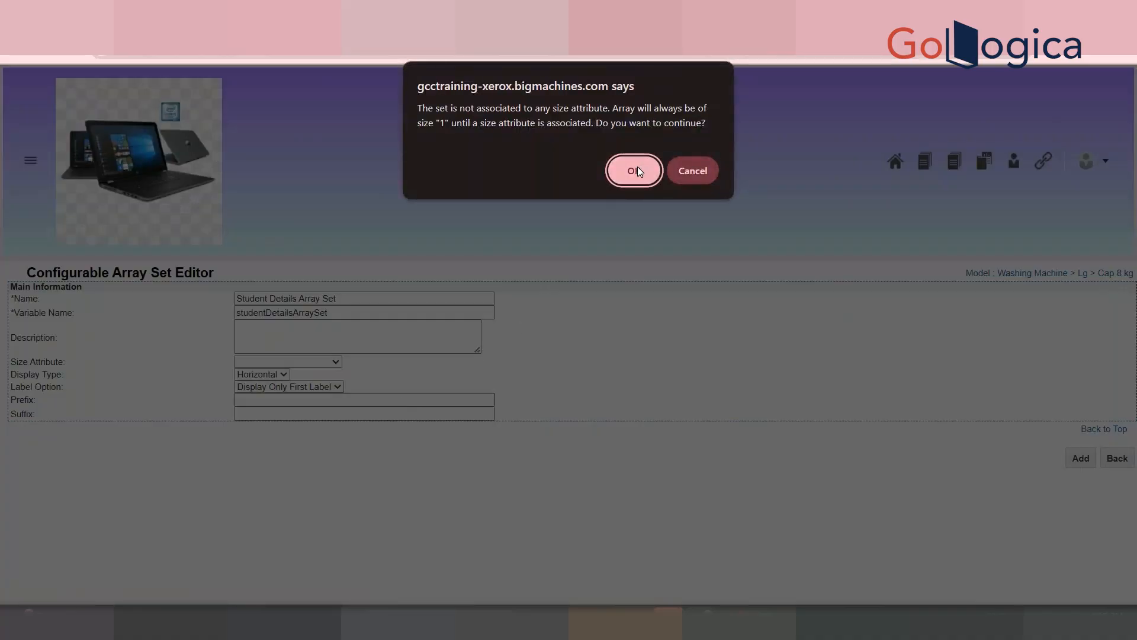
left_click(637, 168)
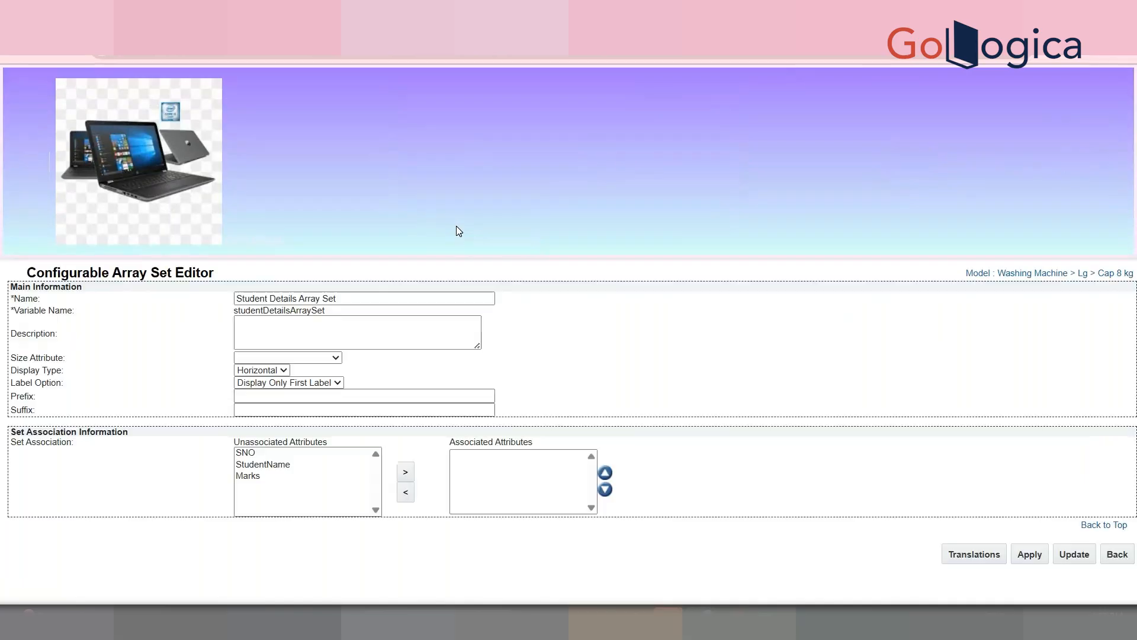
Step: Associate SNO, StudentName and Marks with the set, save, and accept both warnings
left_click(308, 454)
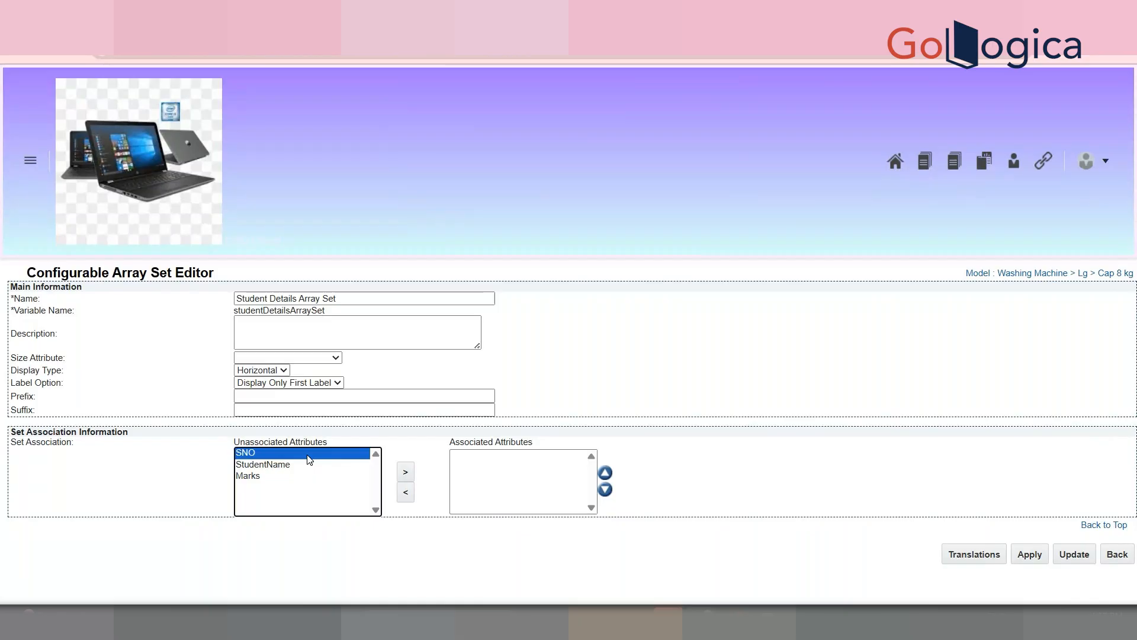
left_click(281, 468, "ctrl")
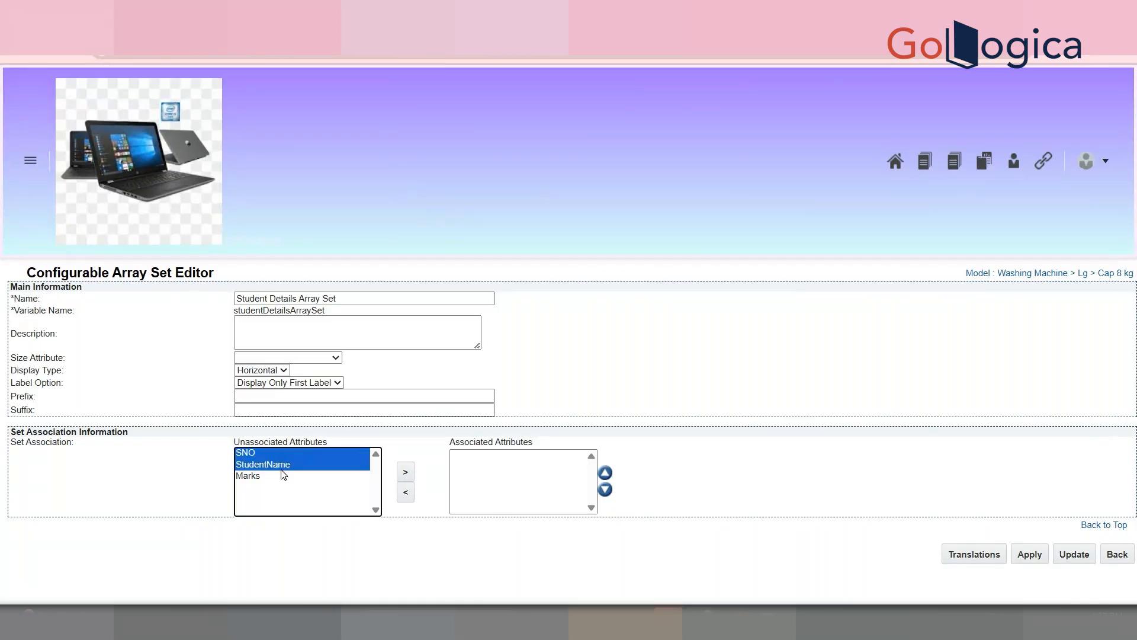
left_click(273, 479, "ctrl")
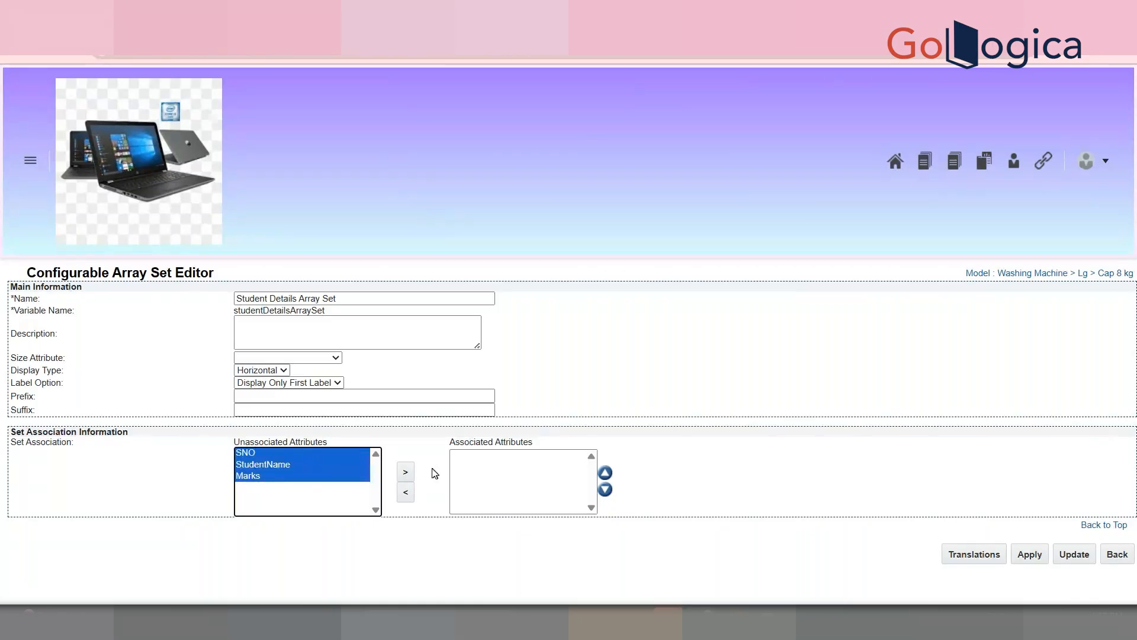
left_click(408, 473)
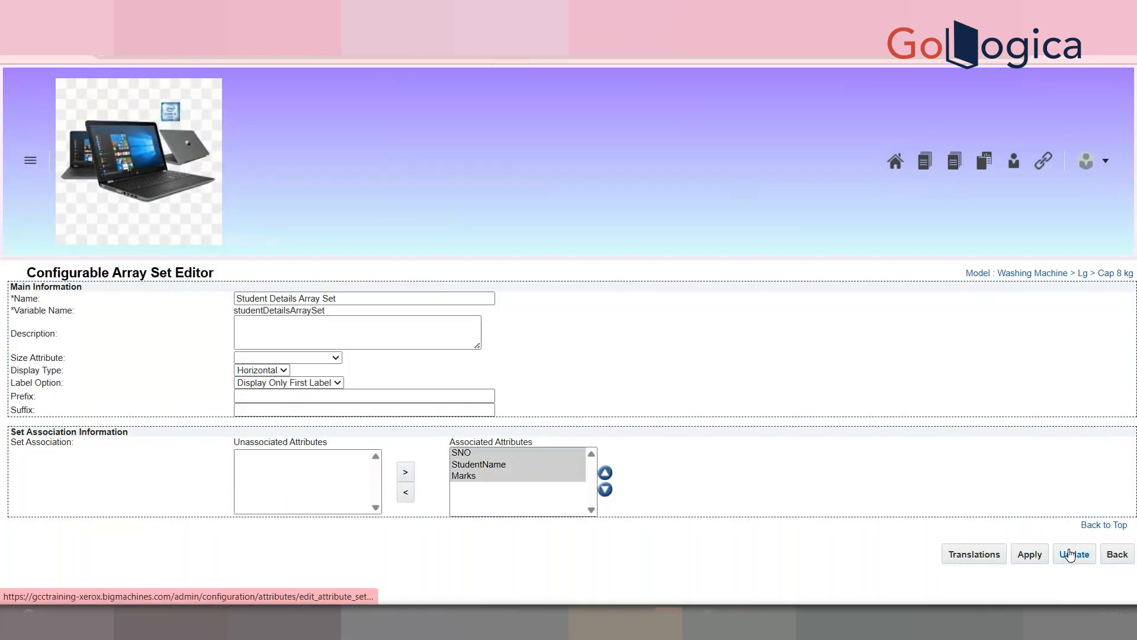
left_click(245, 357)
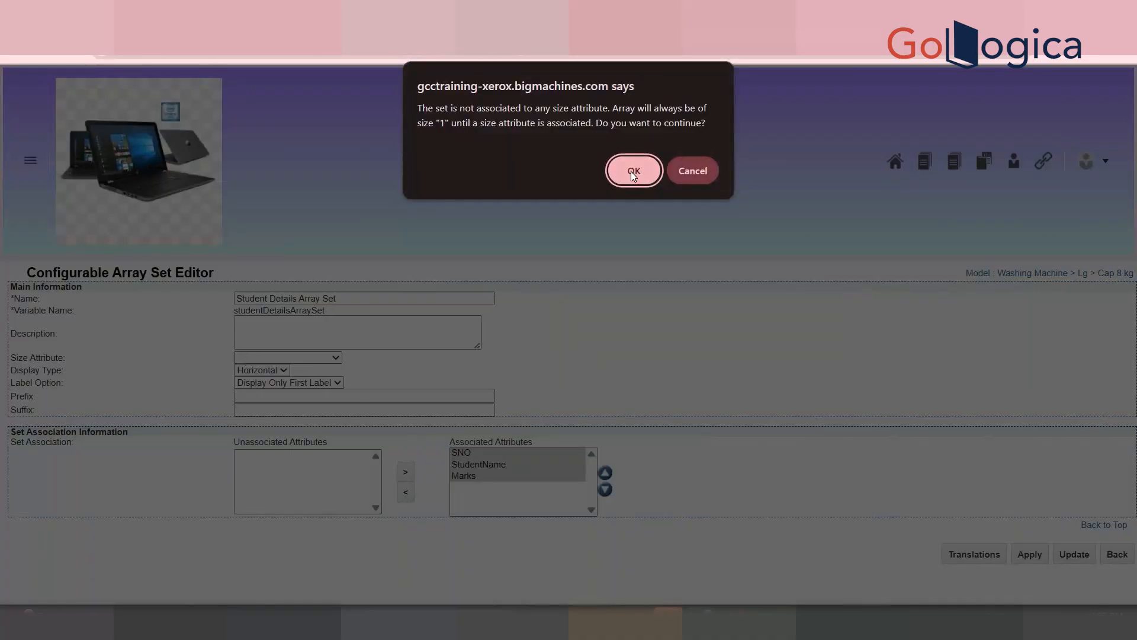
left_click(422, 109)
left_click_drag(422, 109, 685, 130)
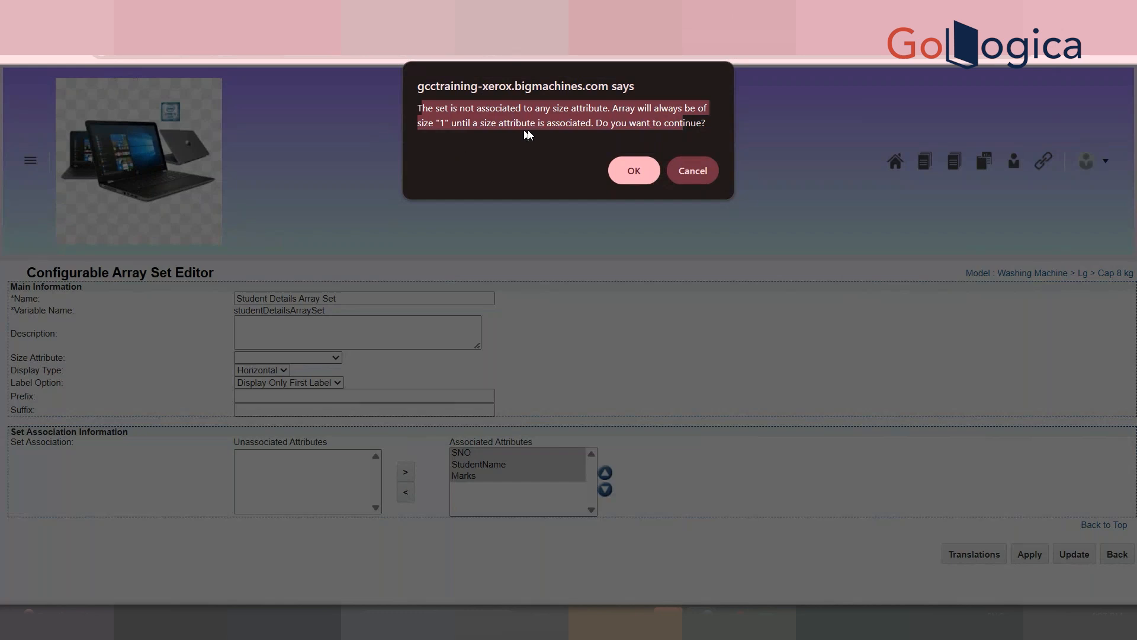
left_click(668, 124)
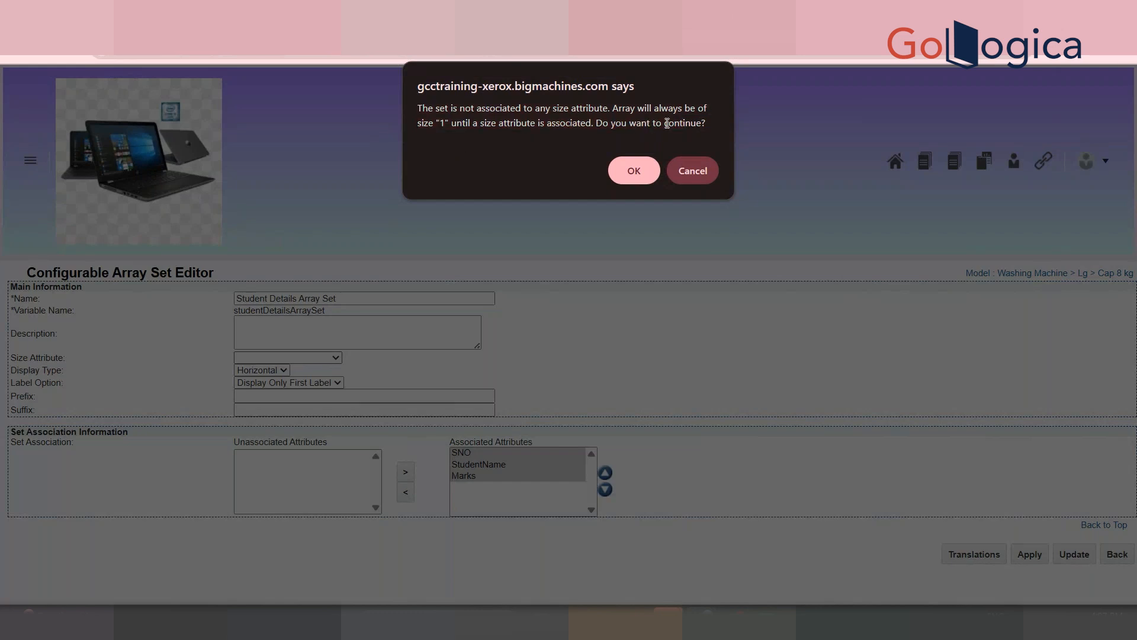
left_click(625, 179)
left_click(633, 156)
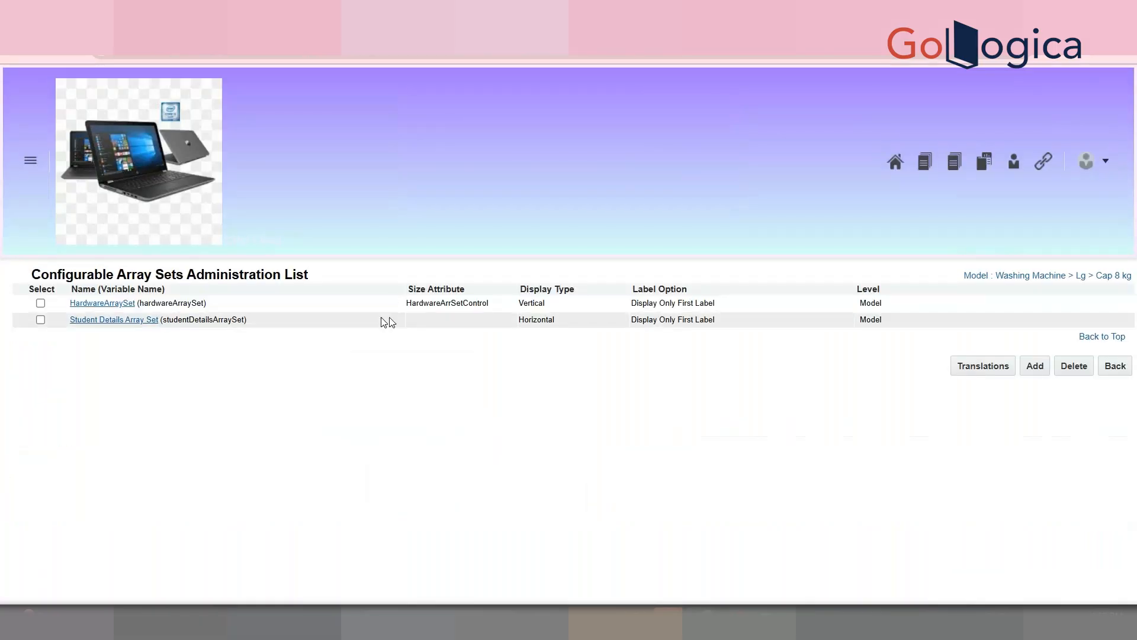
Step: Change Student Details Array Set's display type to Vertical, save past the warning, and go back
left_click(141, 320)
left_click(261, 369)
left_click(259, 413)
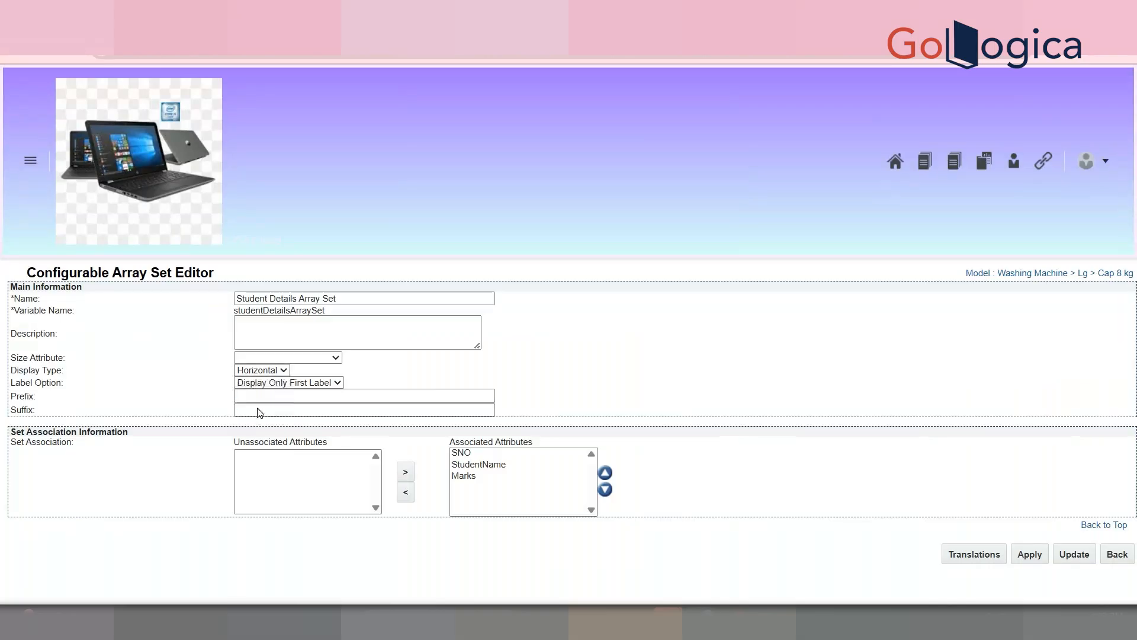
left_click(1072, 555)
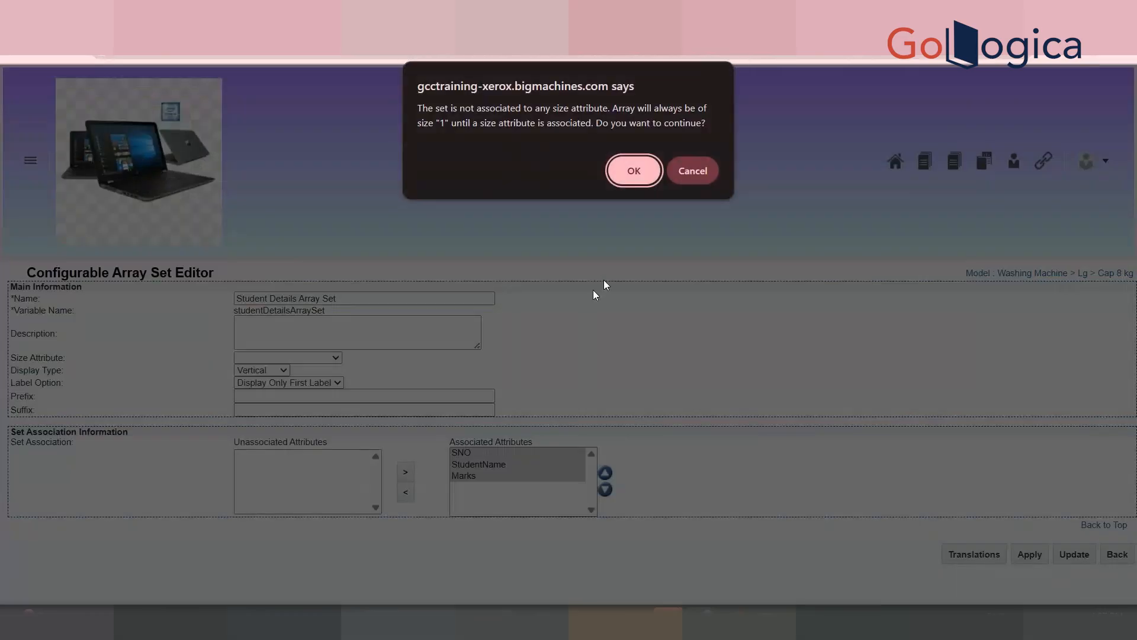
left_click(637, 172)
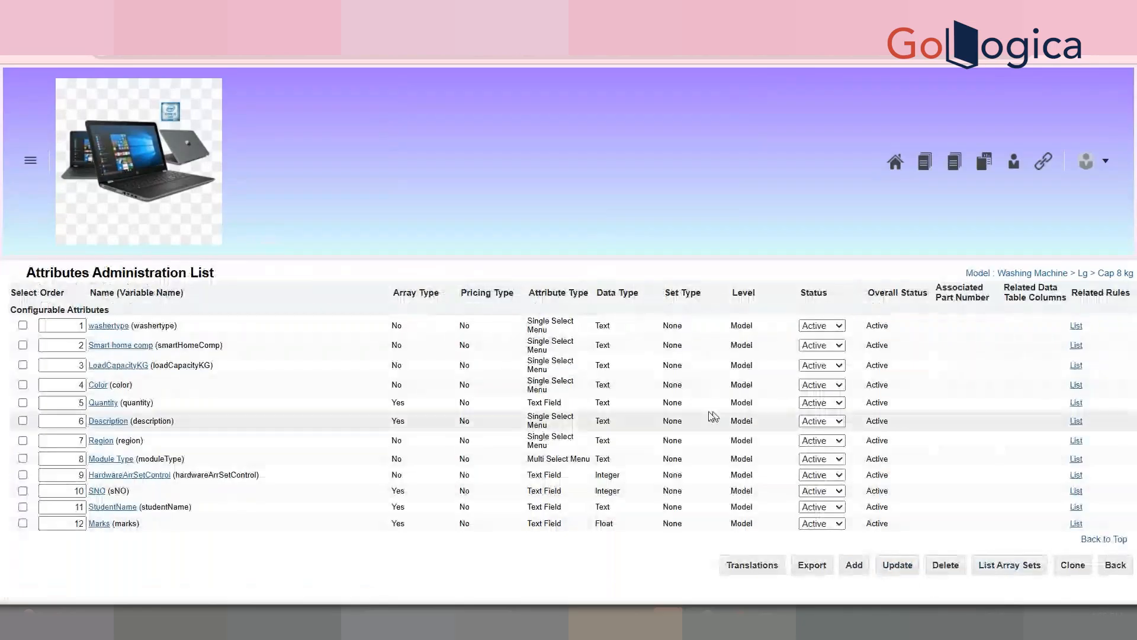
left_click(1115, 566)
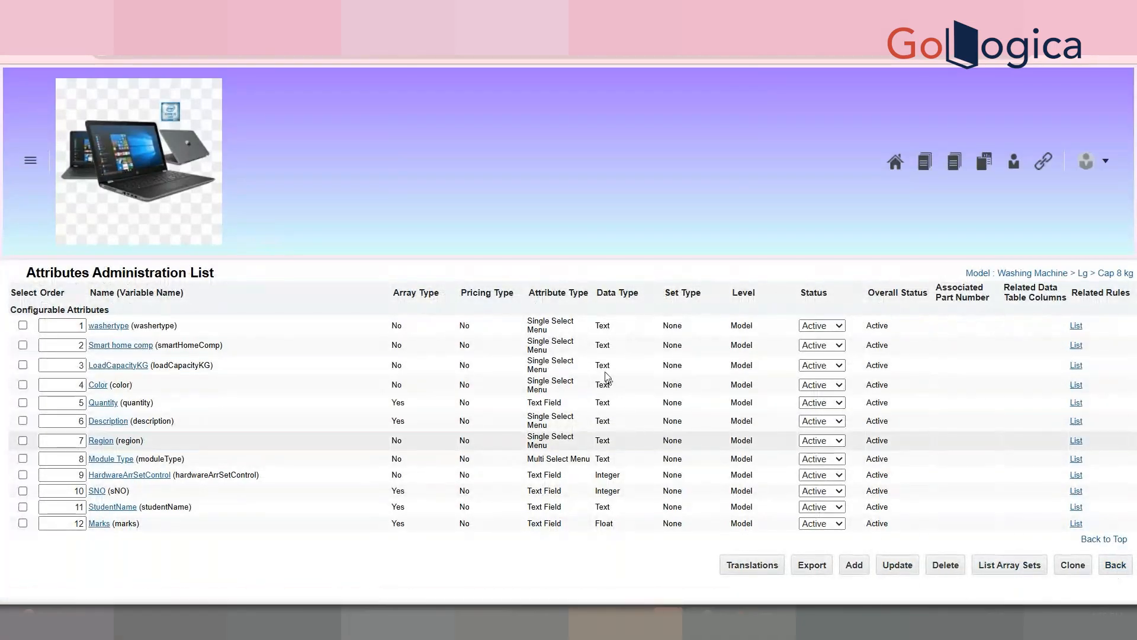
Step: Open the layout of Cap 8 kg's washingmachine configuration flow
left_click(781, 303)
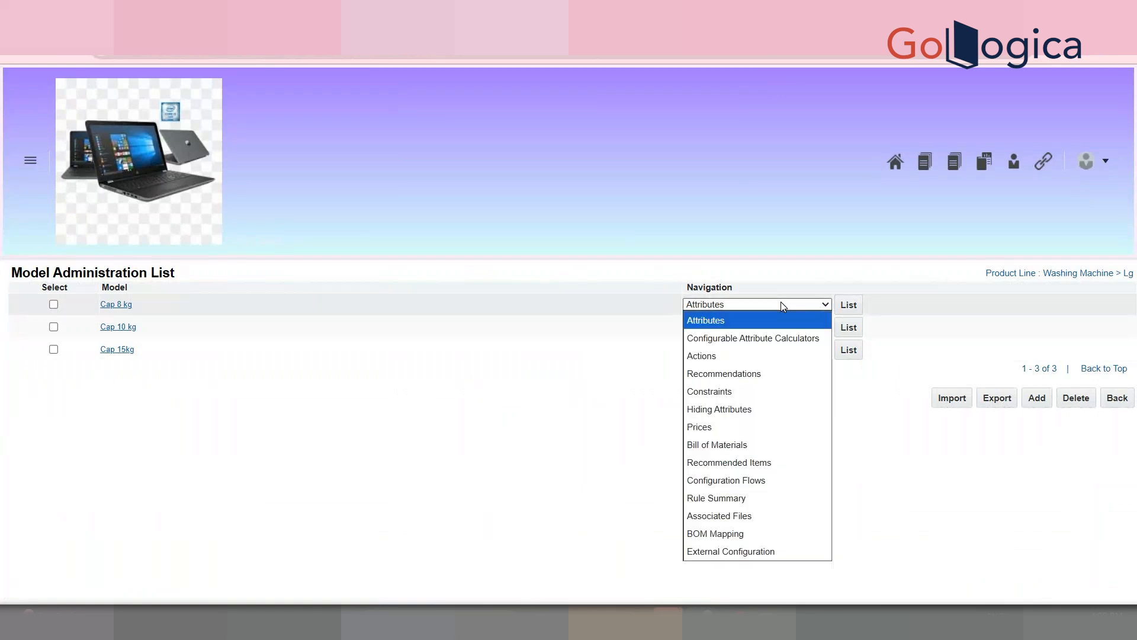
left_click(784, 479)
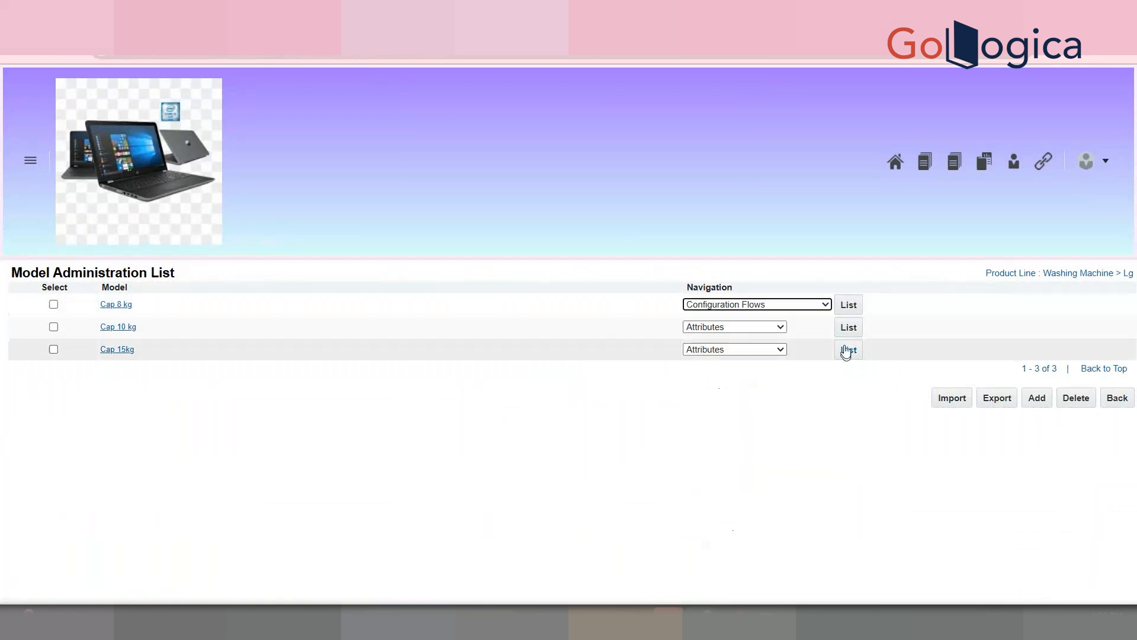
left_click(849, 306)
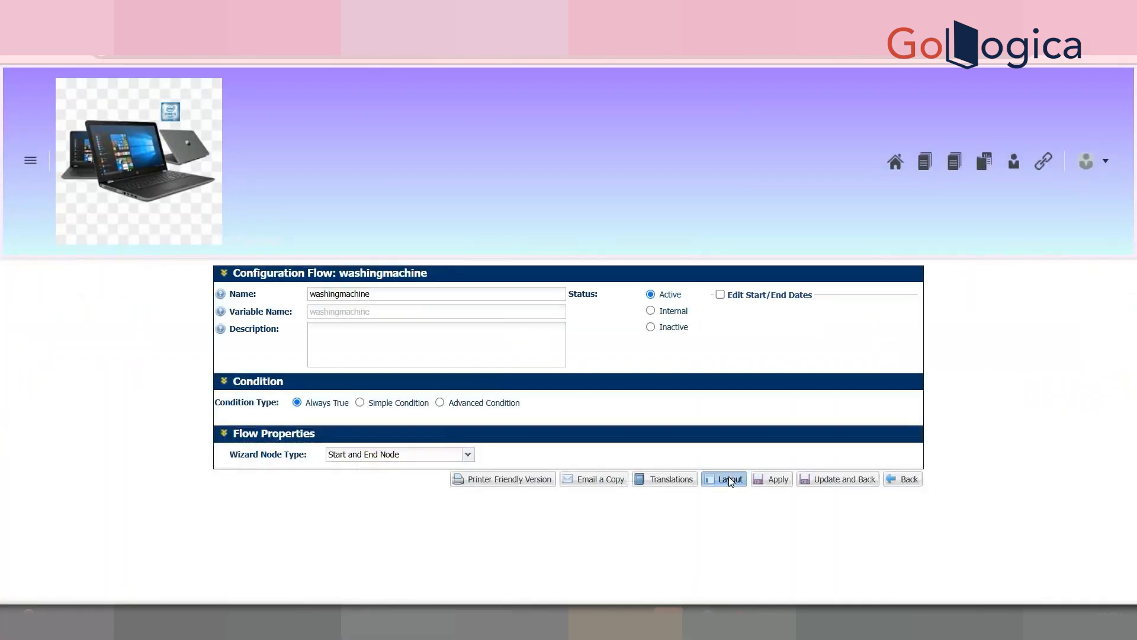
left_click(729, 477)
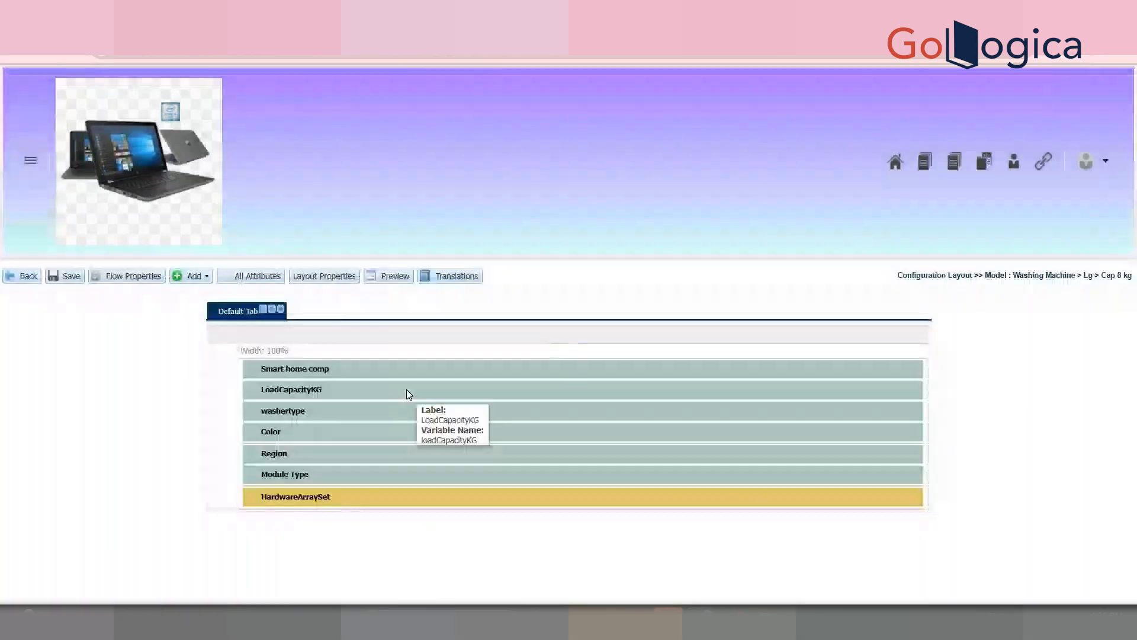
Step: Drag Student Details Array Set from Configurable Array Sets > Model below HardwareArraySet
left_click(189, 277)
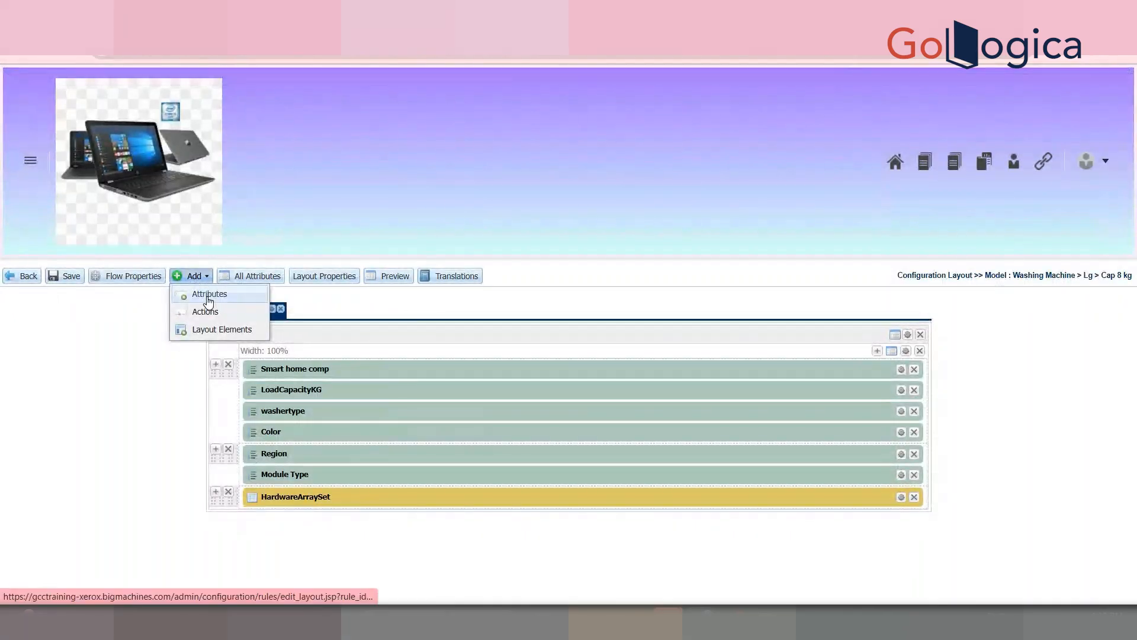
left_click(208, 298)
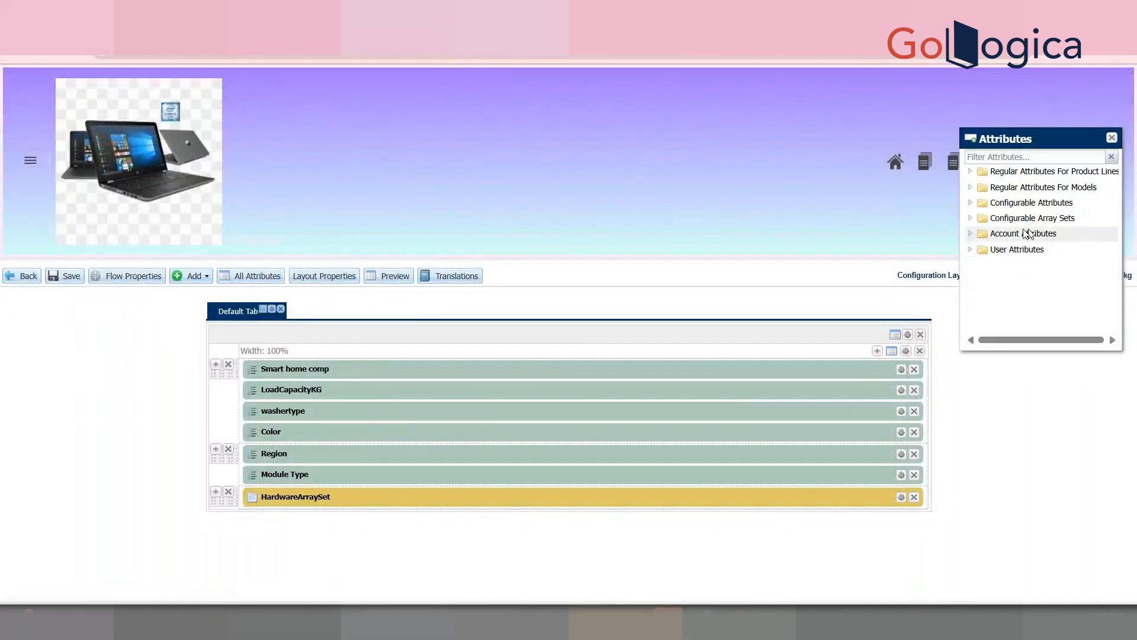
left_click(971, 219)
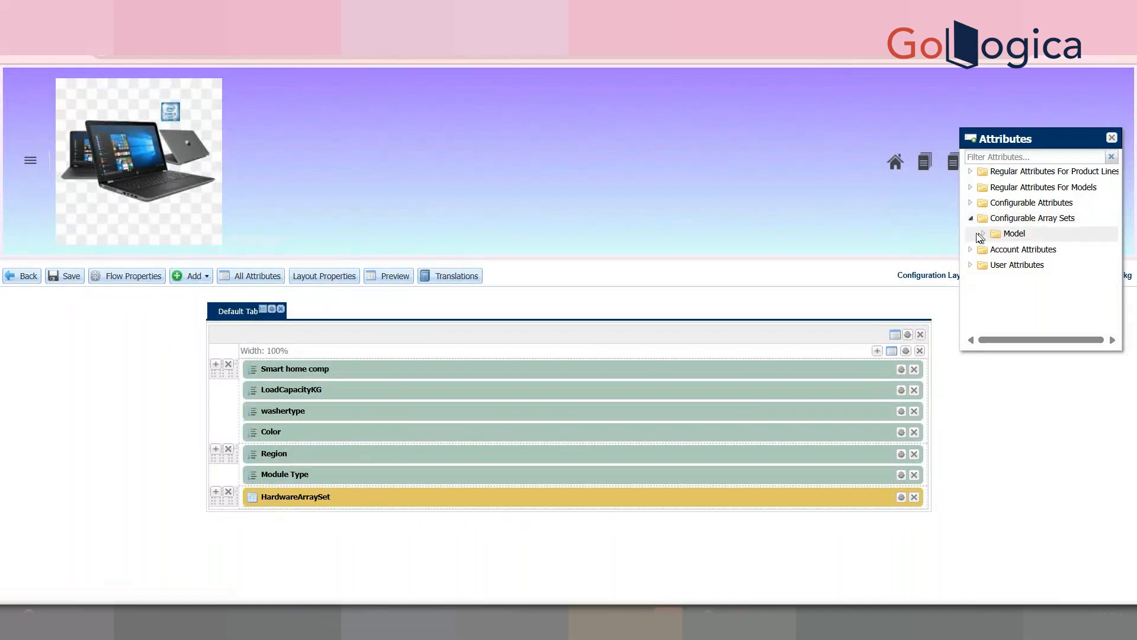
left_click(983, 234)
left_click_drag(1079, 251, 460, 511)
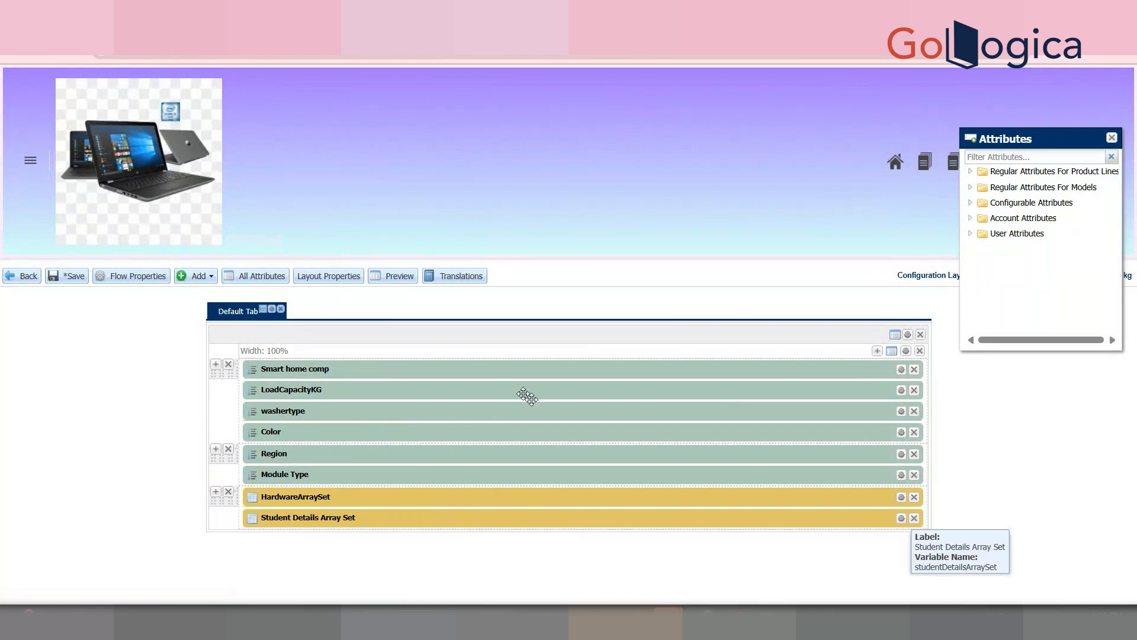
Step: Check the array set's properties without changes, save the layout, and go back
left_click(902, 518)
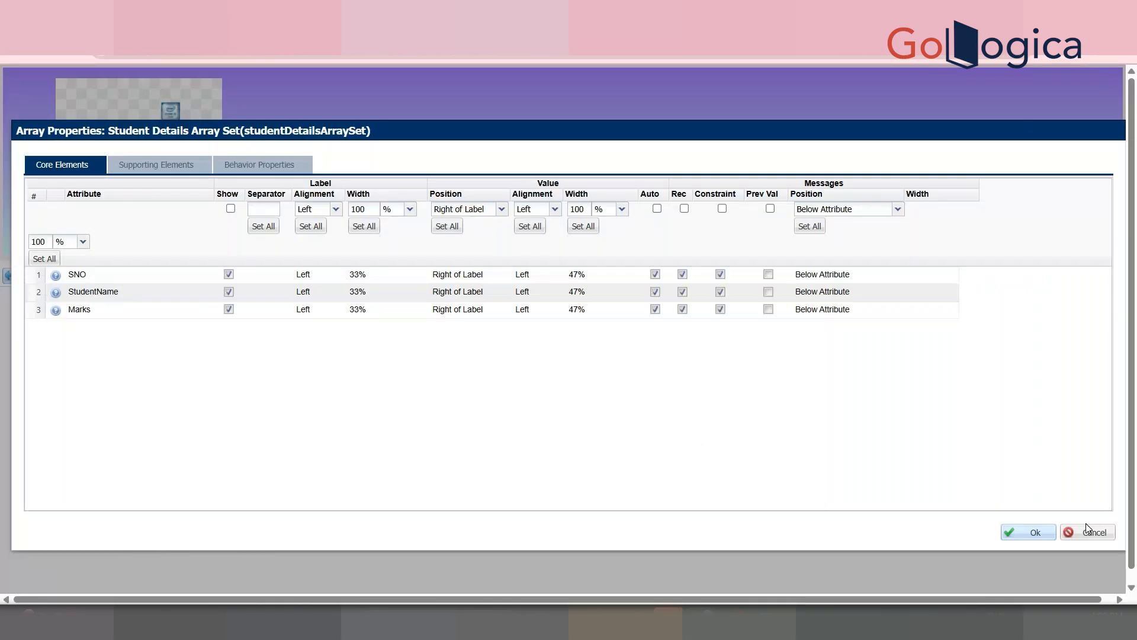
left_click(1089, 533)
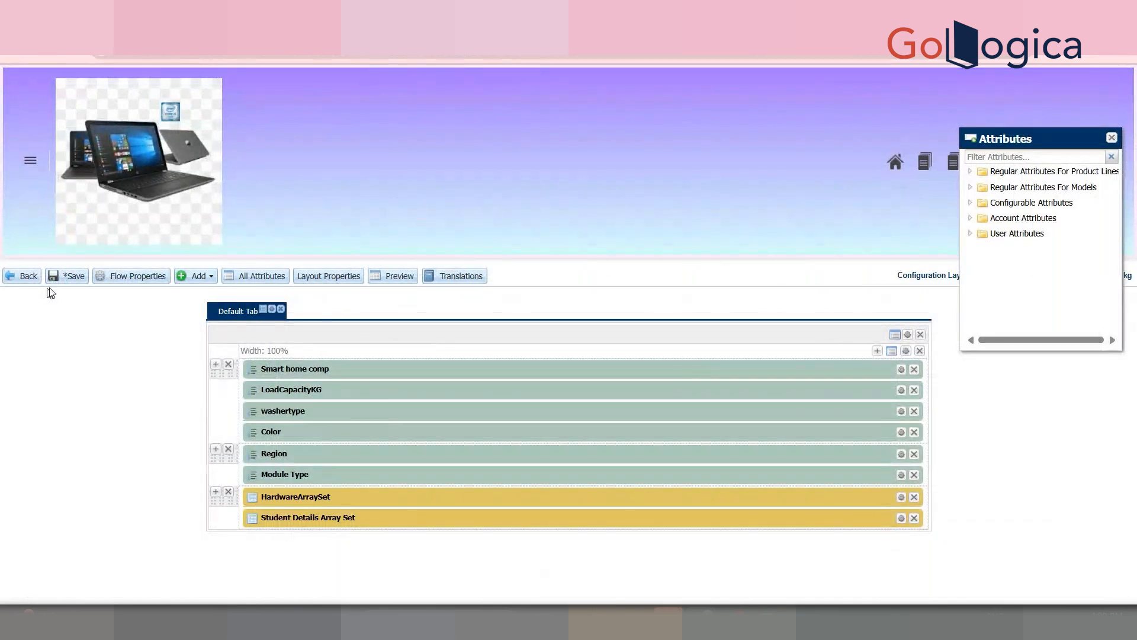
left_click(75, 279)
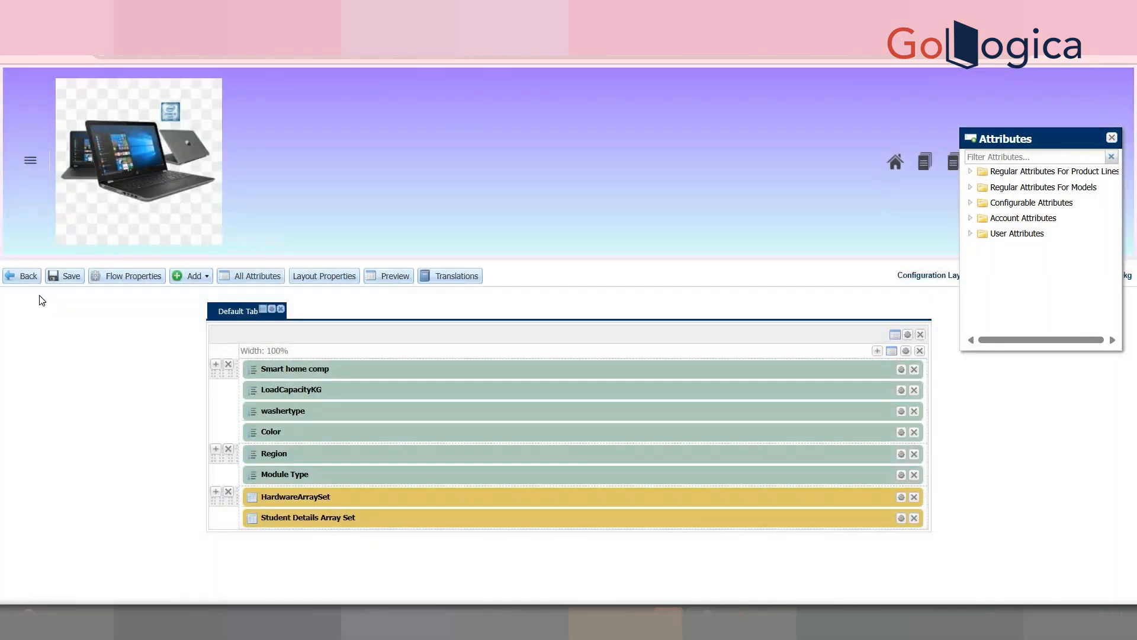
left_click(21, 277)
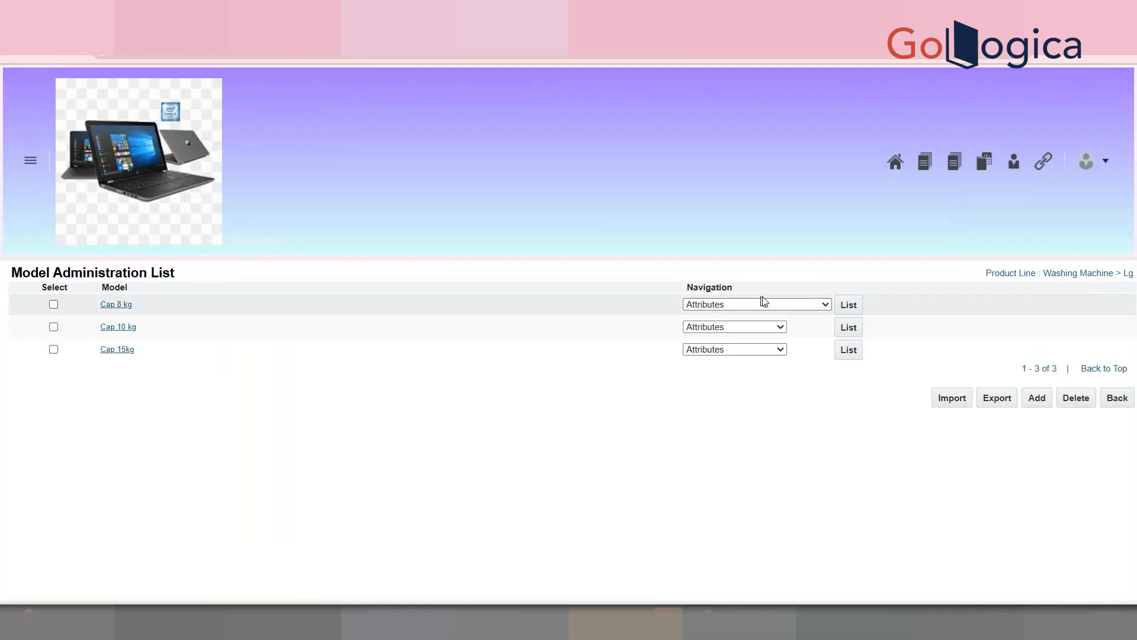
Step: Add a new Cap 8 kg attribute named TEST with Array Type ticked
left_click(769, 304)
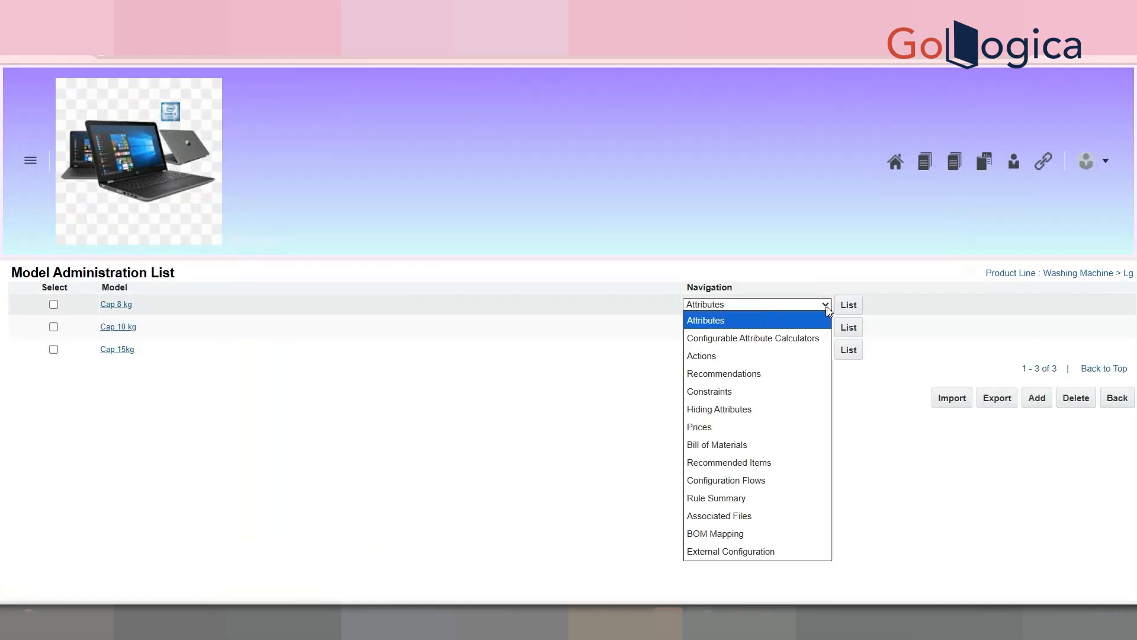
left_click(843, 305)
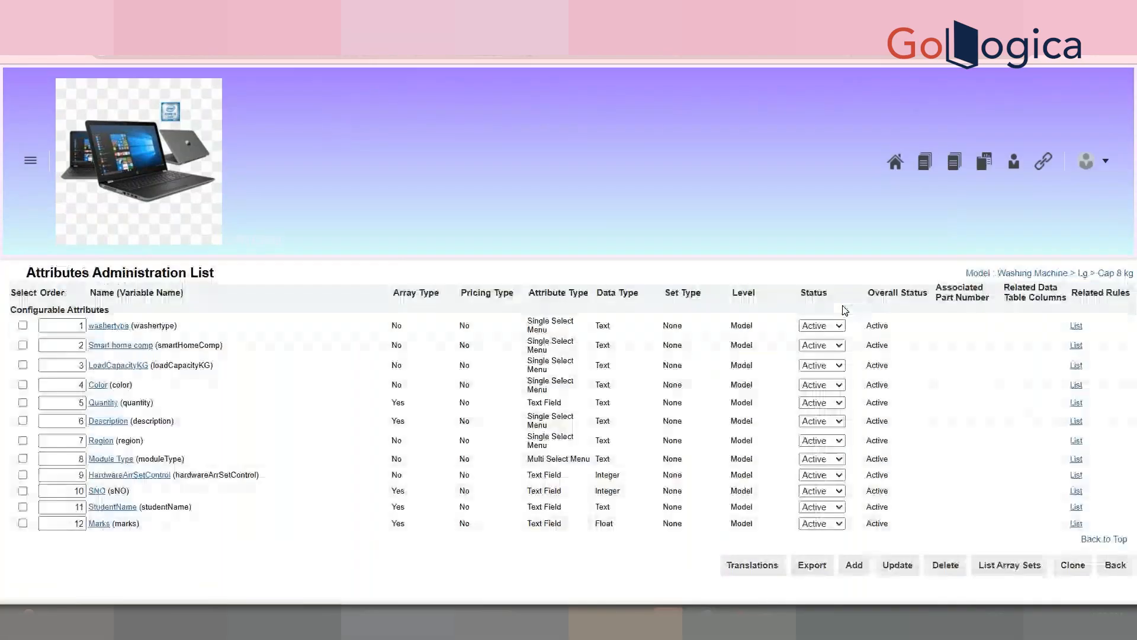
left_click(863, 569)
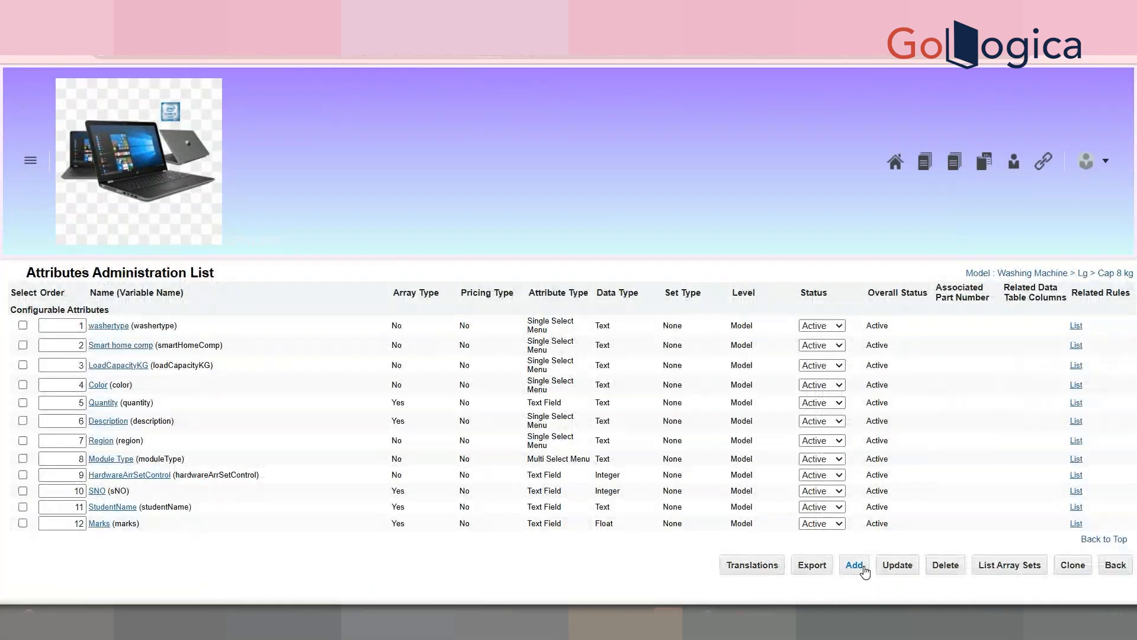
left_click(261, 305)
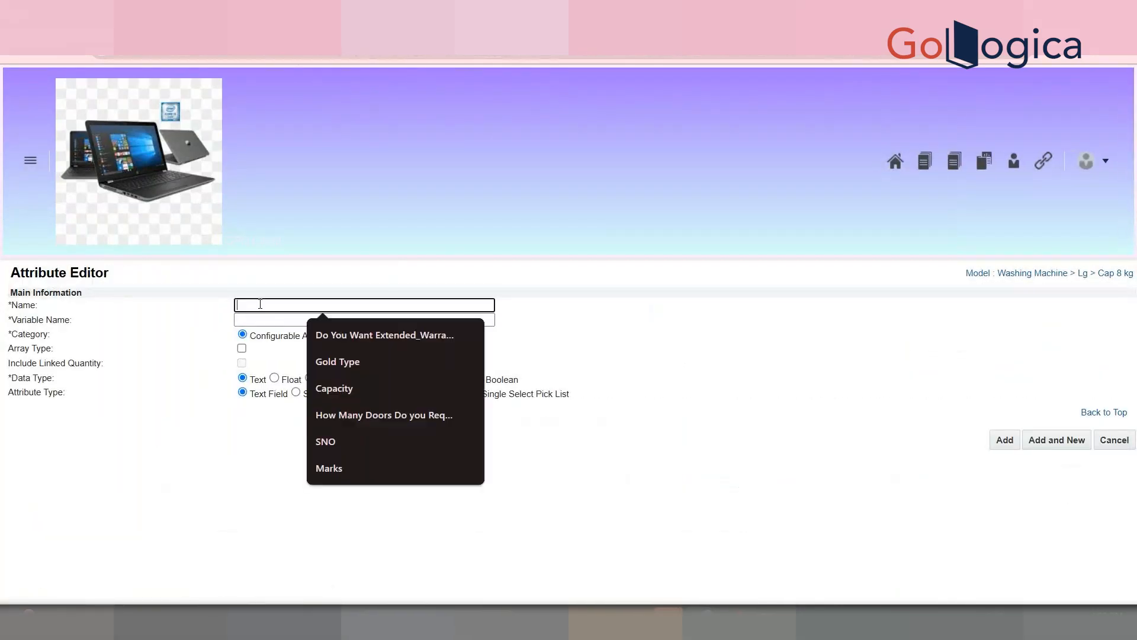
type("TEST")
key("Tab")
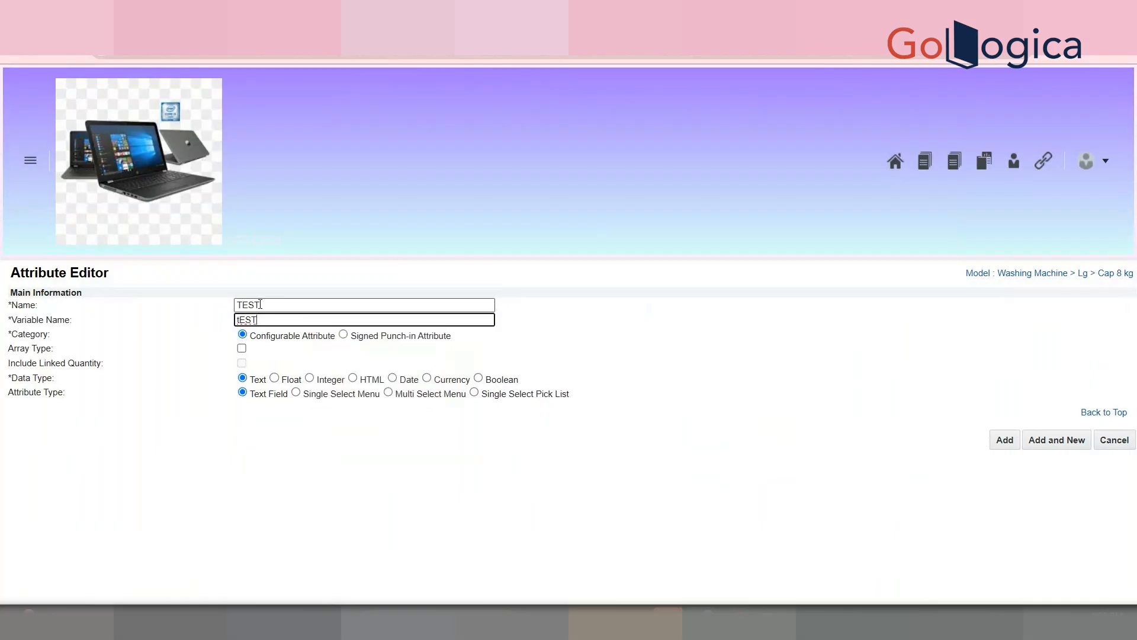
left_click(16, 349)
mouse_move(16, 354)
left_mouse_down()
mouse_move(59, 355)
mouse_move(1, 354)
left_mouse_up()
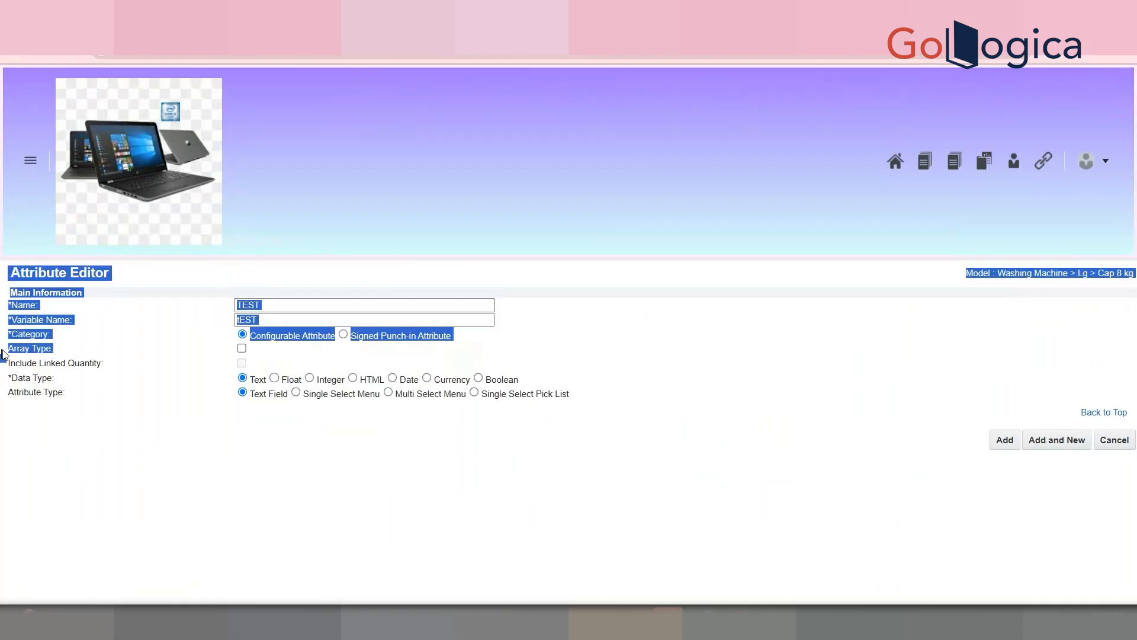
left_click(170, 342)
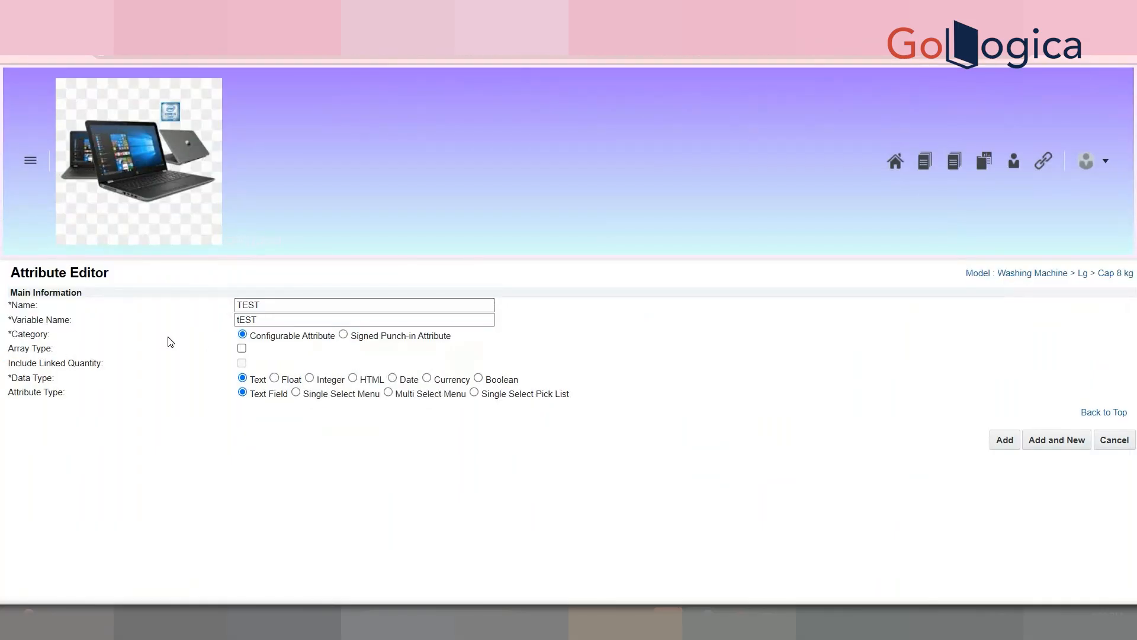
left_click(242, 349)
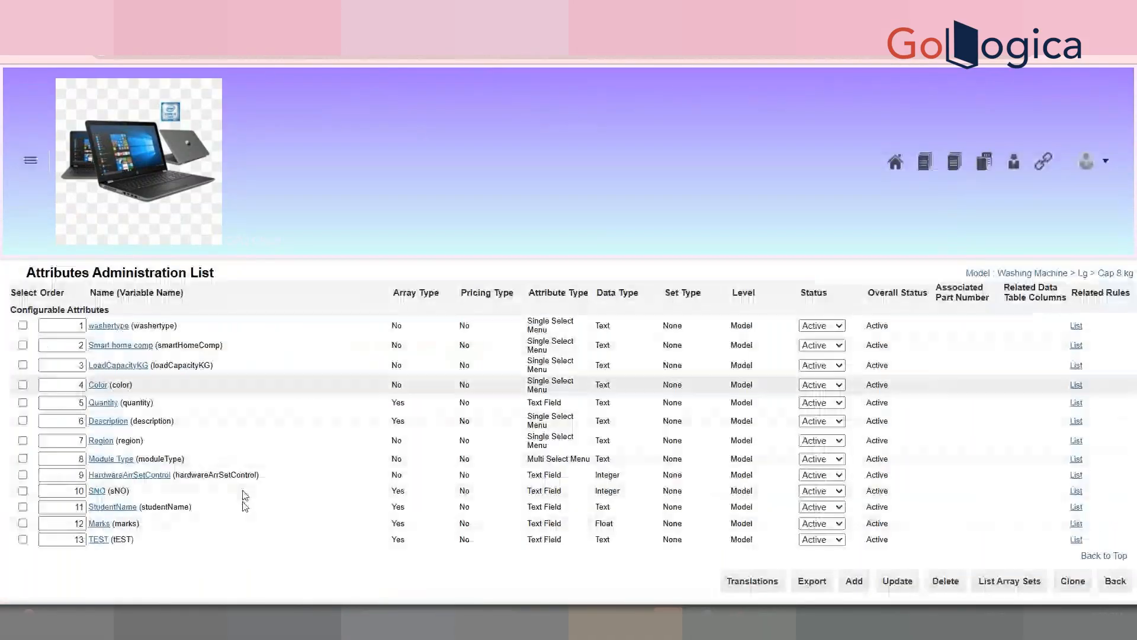
Step: Open Student Details Array Set, review its Size Attribute choices, and go back without saving
left_click(1021, 584)
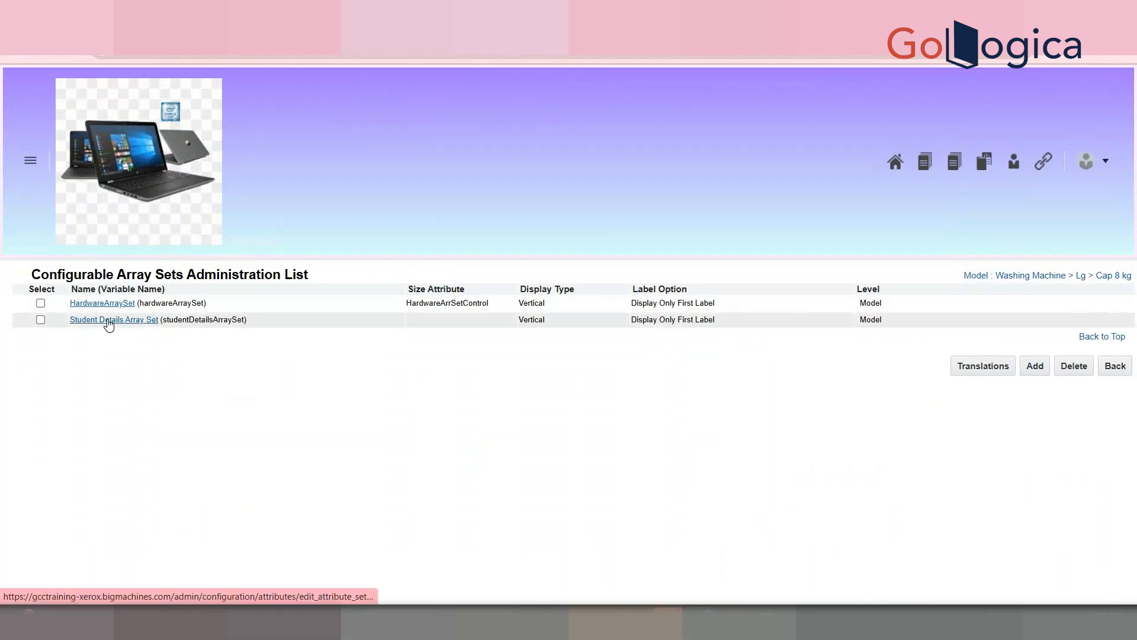
left_click(108, 321)
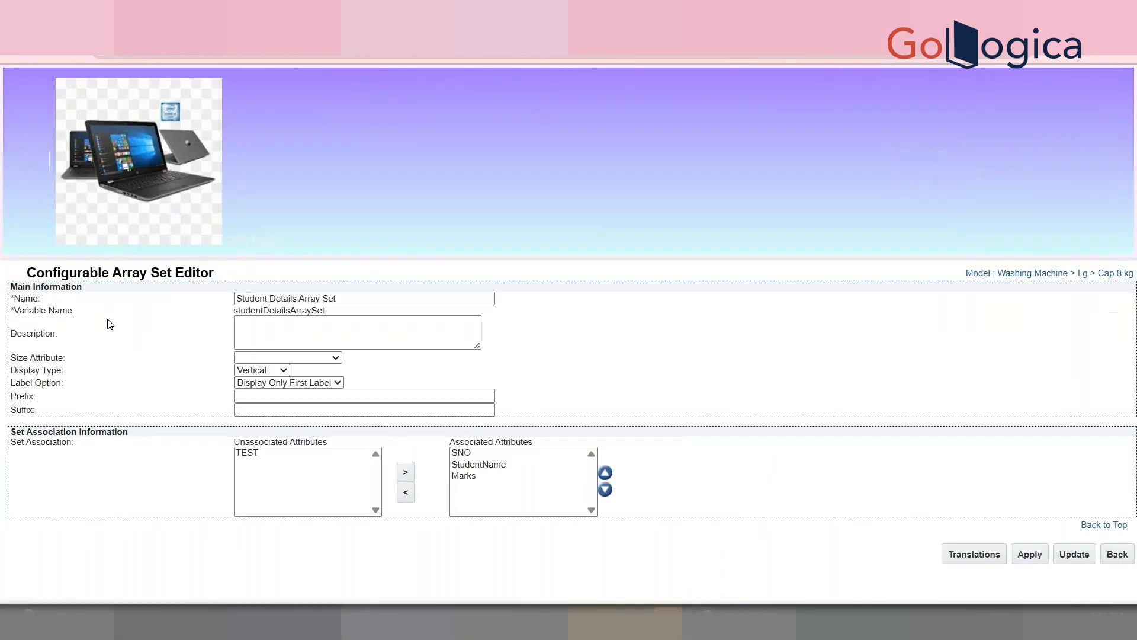
left_click(265, 460)
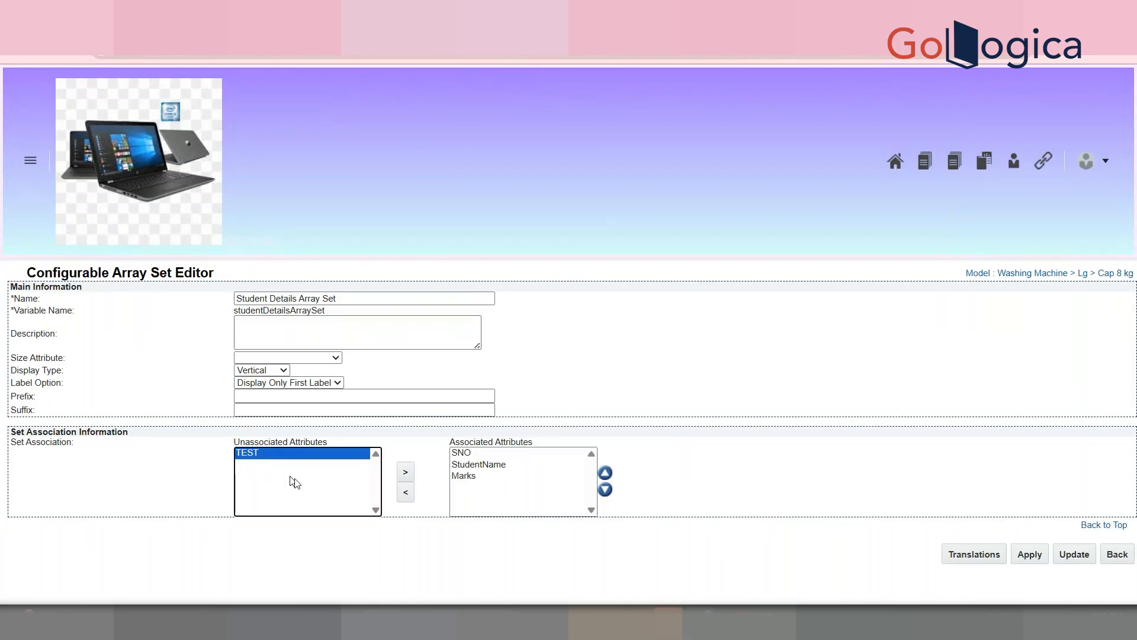
left_click(320, 358)
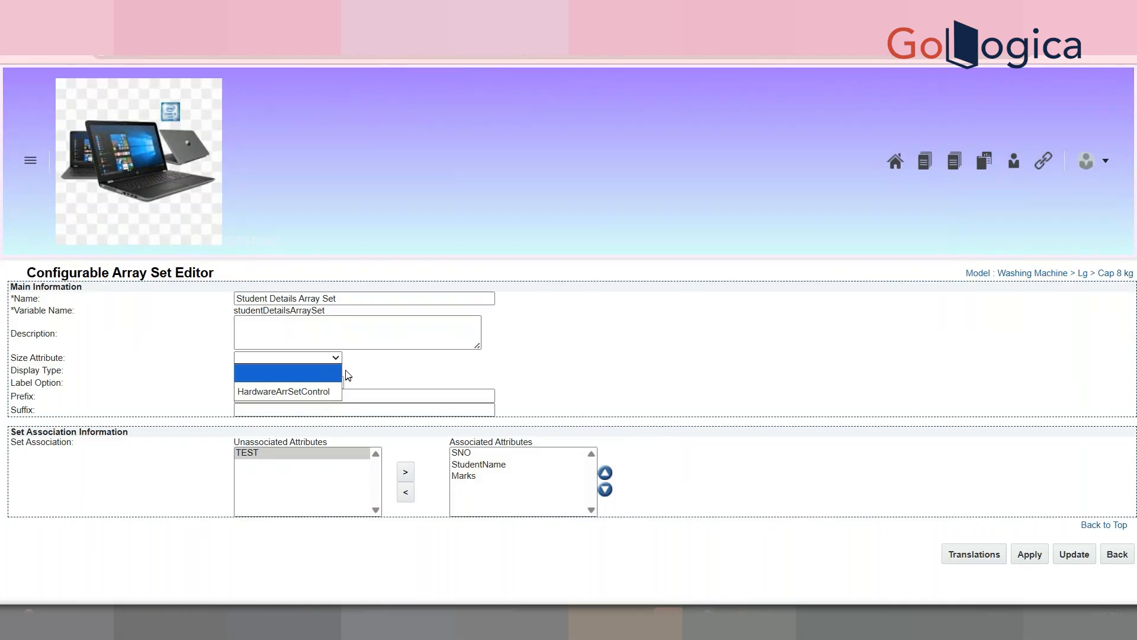
left_click(393, 366)
left_click(340, 358)
left_click(375, 362)
left_click(1123, 559)
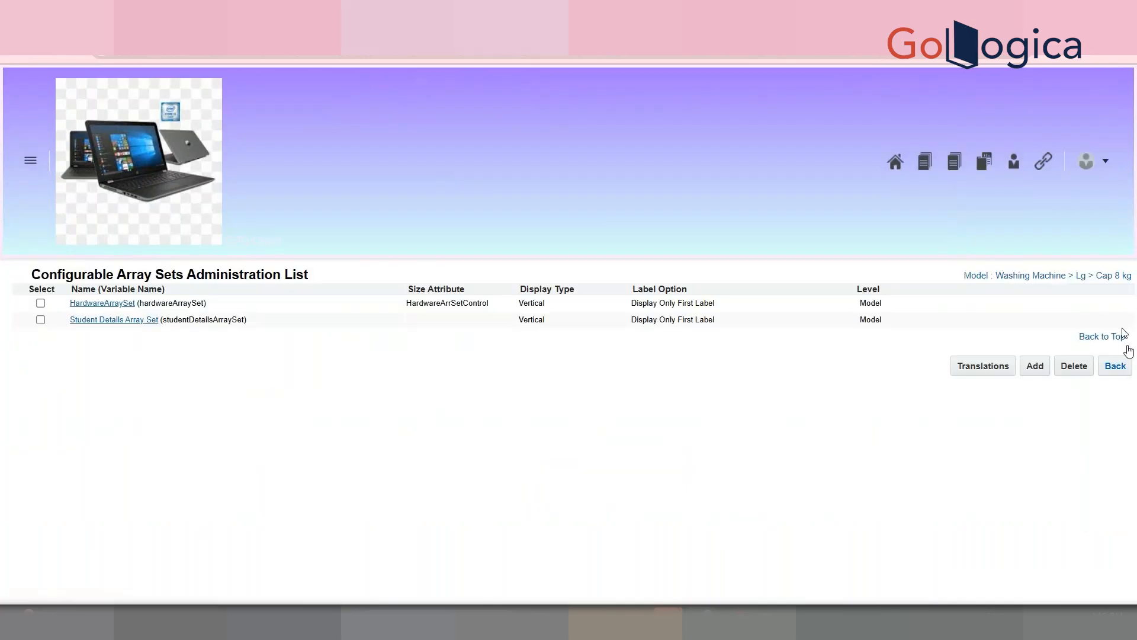
Step: Go to the Administration Platform page from the account menu
left_click(1101, 164)
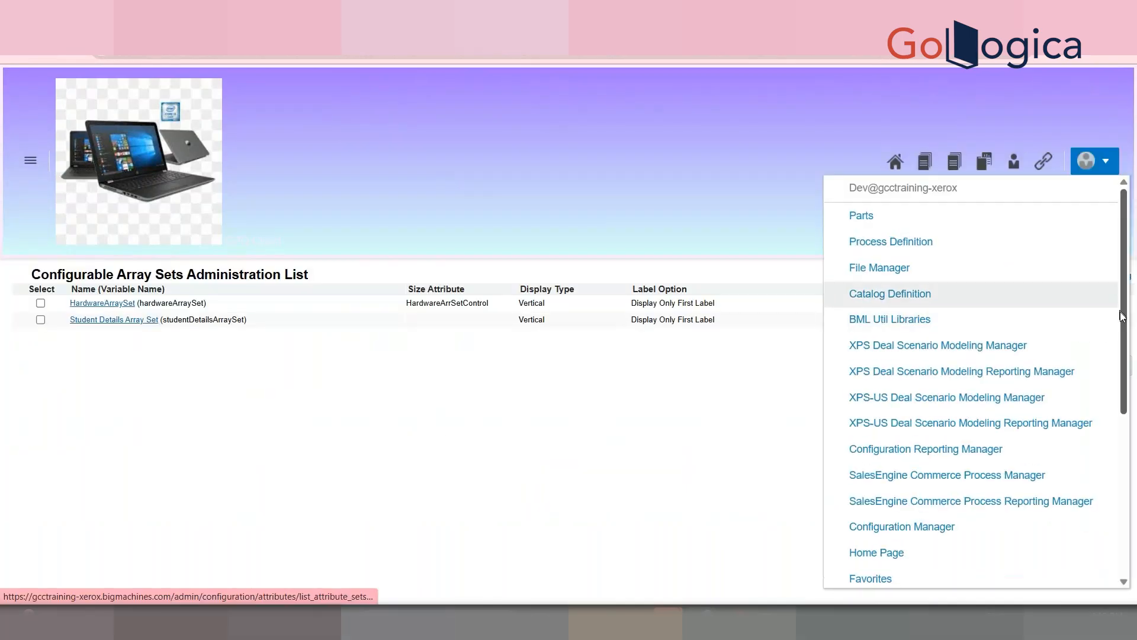
scroll(1123, 317, "down", 2)
left_click_drag(1134, 373, 1135, 498)
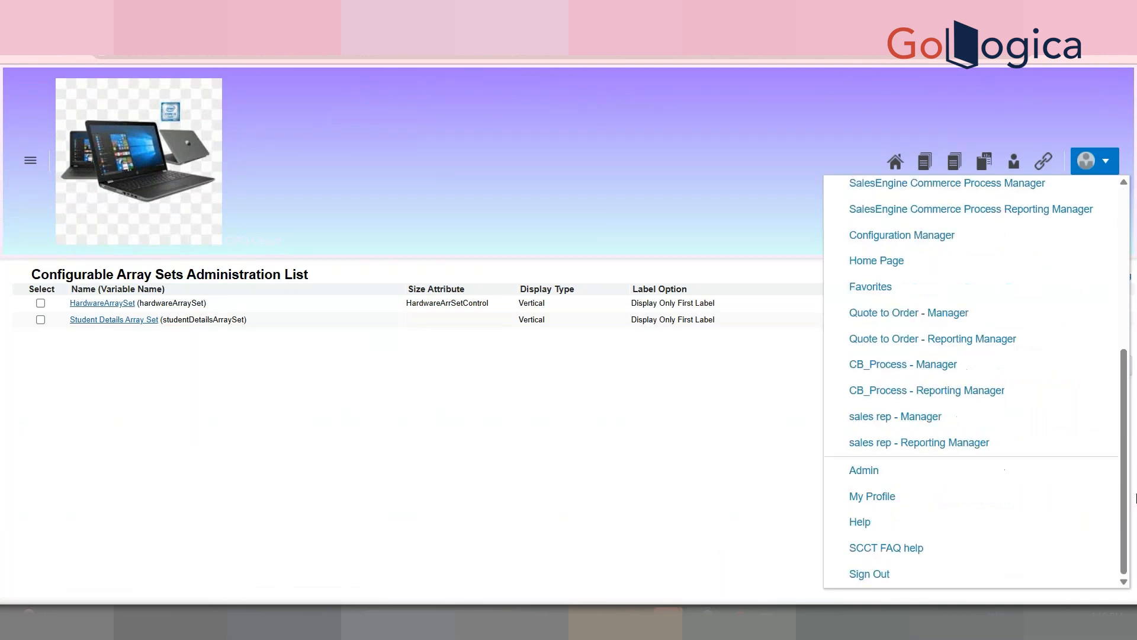
left_click(707, 487)
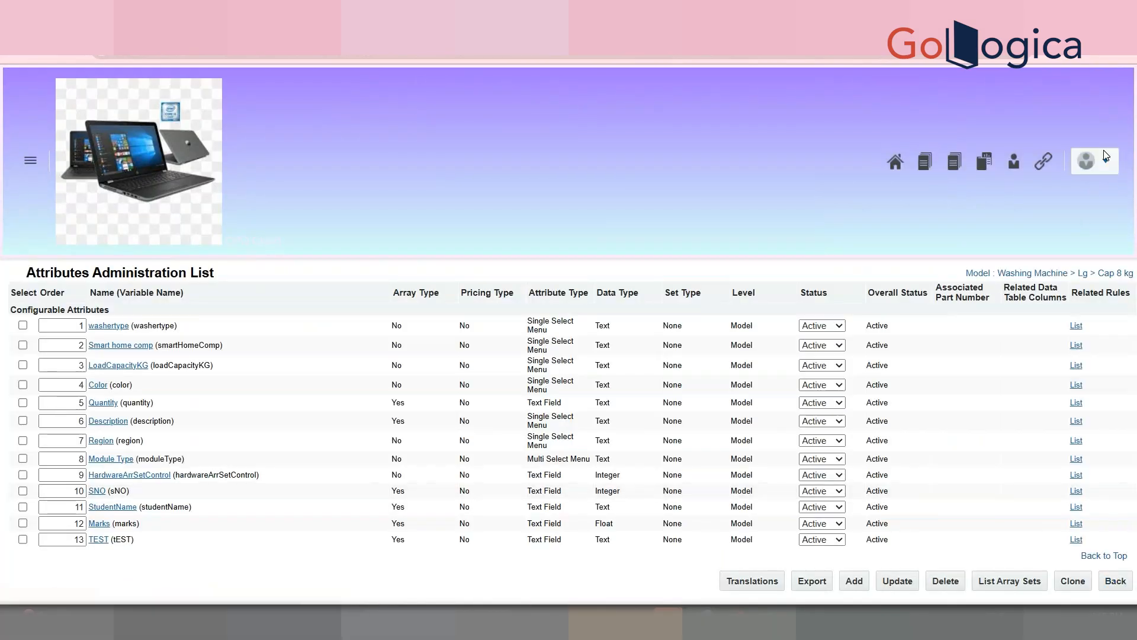
left_click(1109, 166)
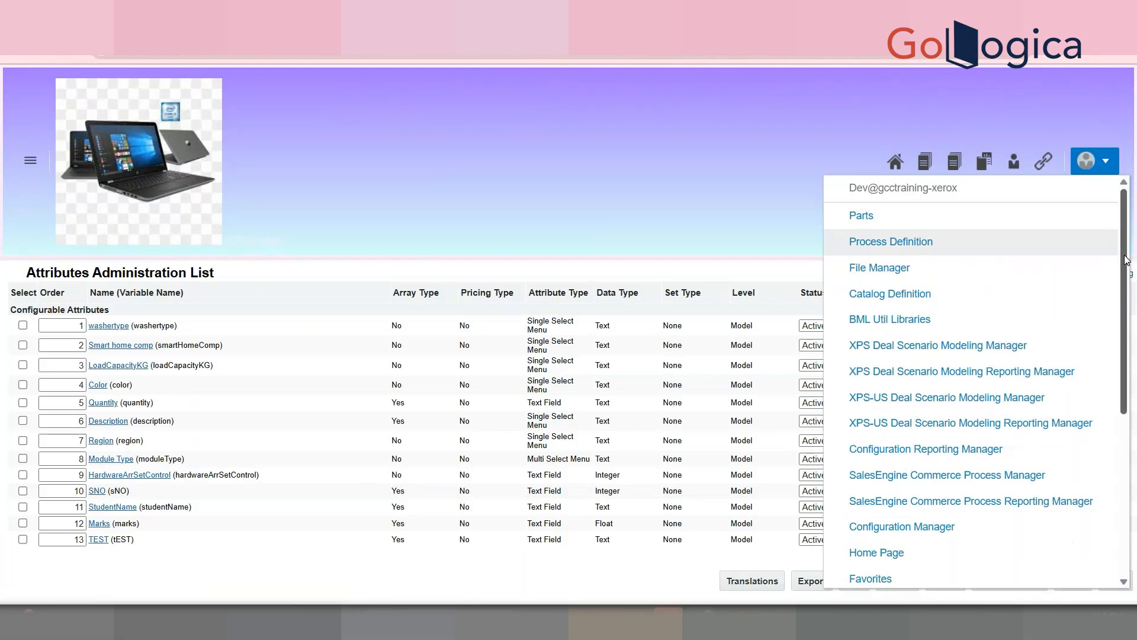
scroll(1121, 358, "down", 1)
scroll(1122, 359, "down", 2)
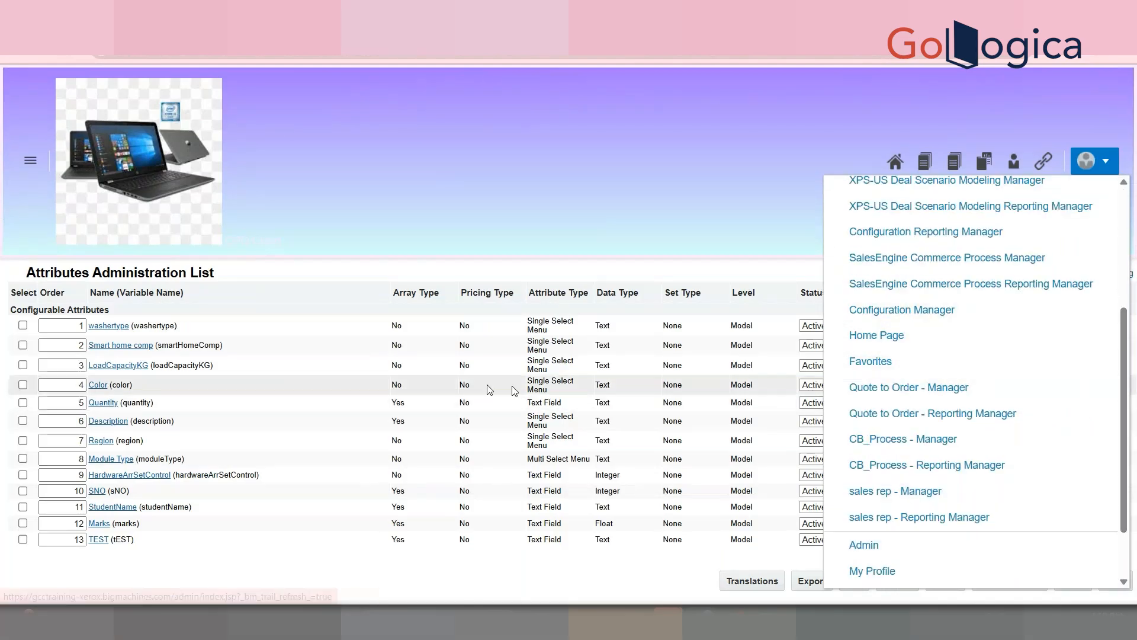
left_click(888, 557)
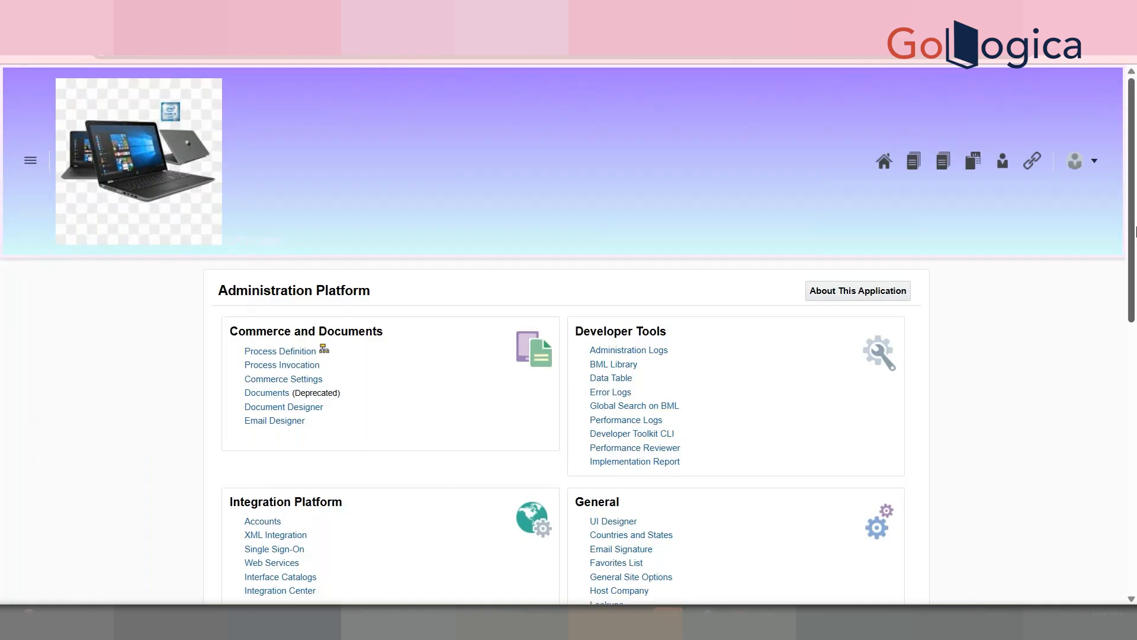
Step: Load the Washing Machine configuration tree and expand Lg down to Cap 8 kg
scroll(450, 476, "down", 4)
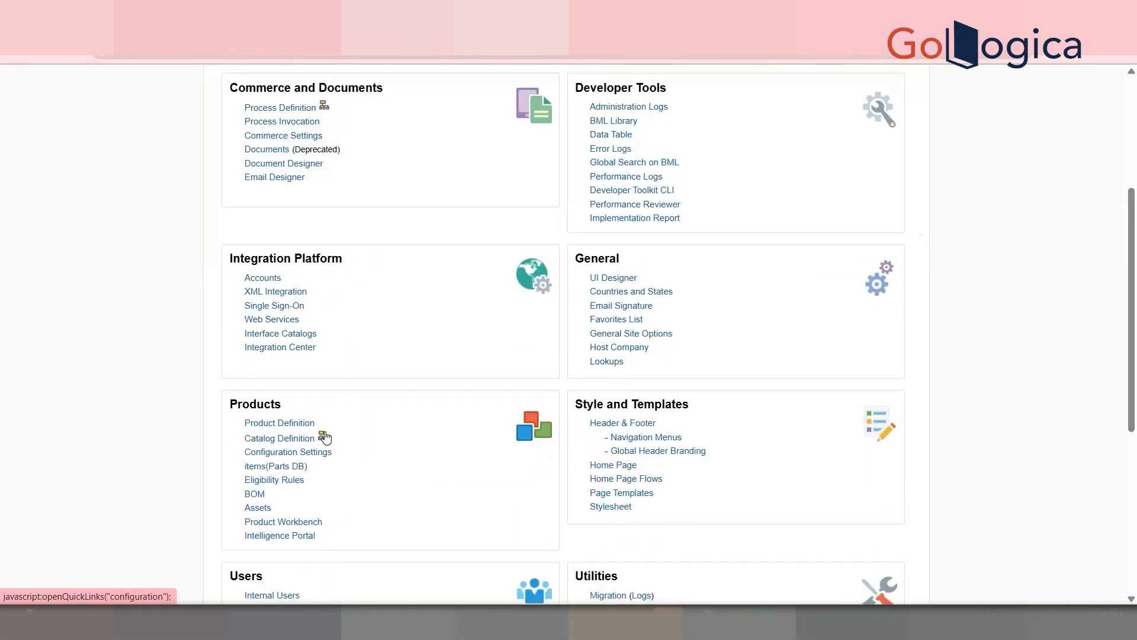
left_click(325, 438)
left_click(153, 150)
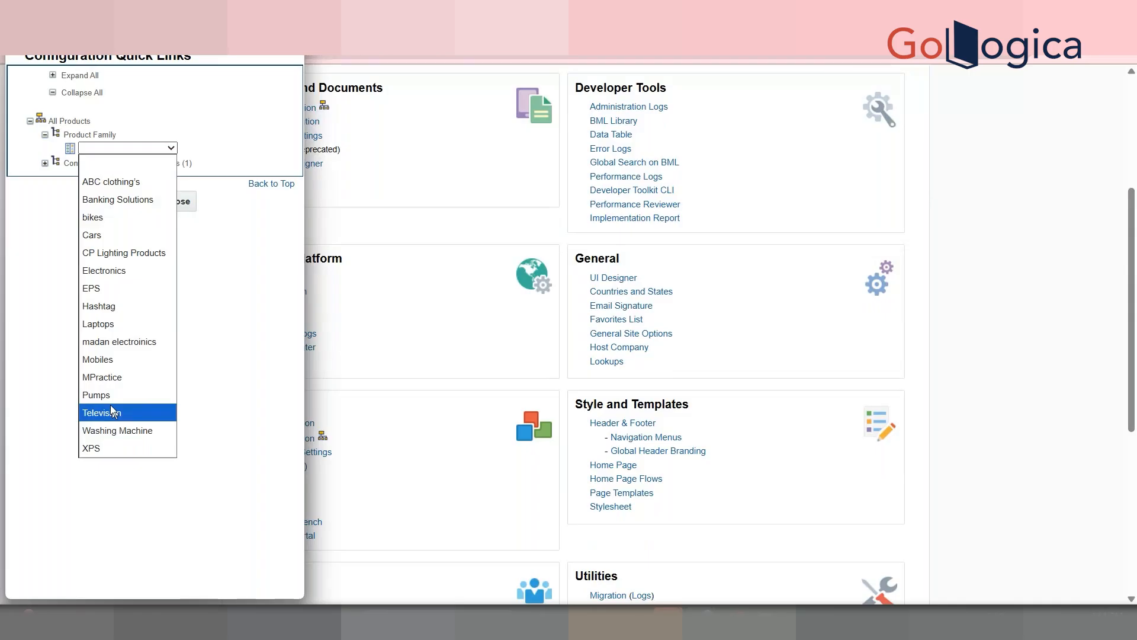
left_click(117, 432)
left_click(88, 177)
left_click(104, 191)
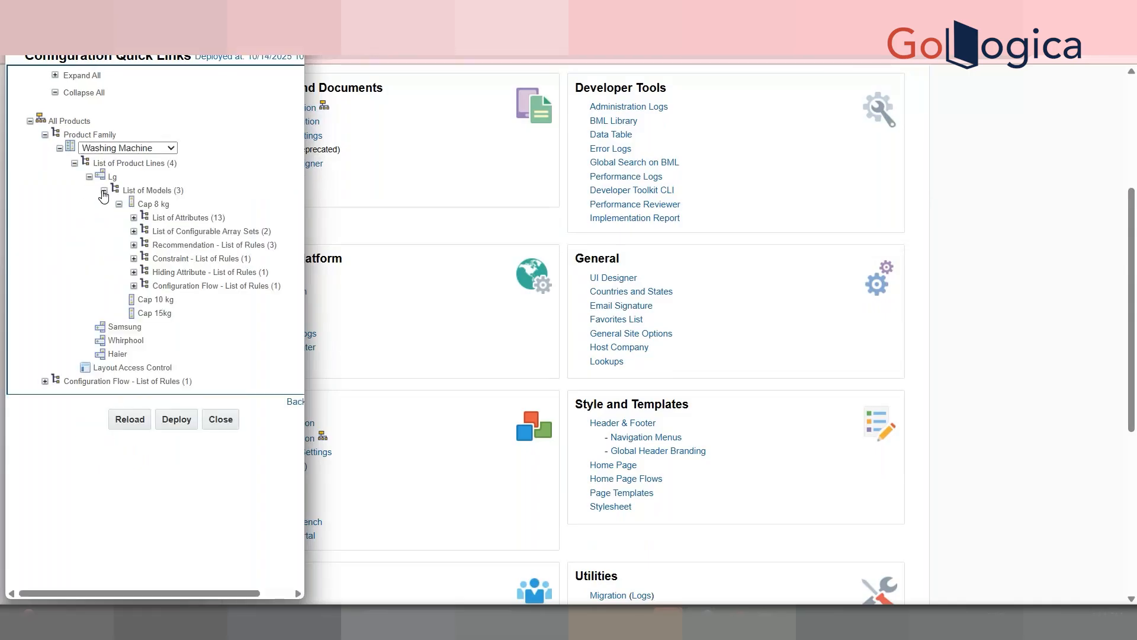
left_click(134, 287)
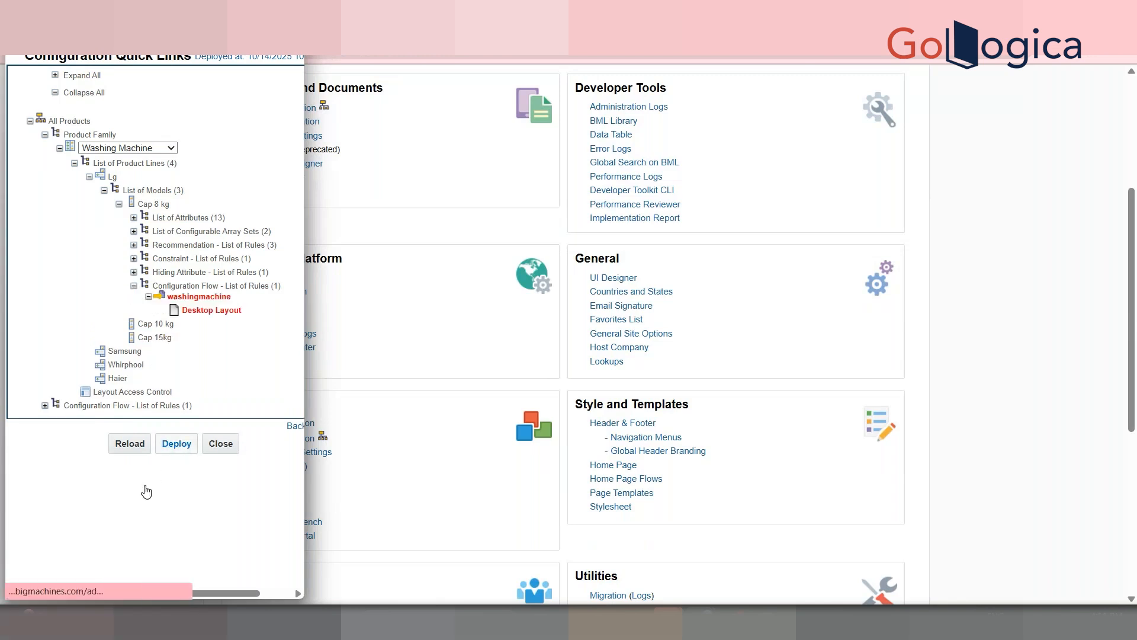
Step: Deploy/reload the Cap 8 kg configuration until the new deployment date appears, then close it
left_click(125, 453)
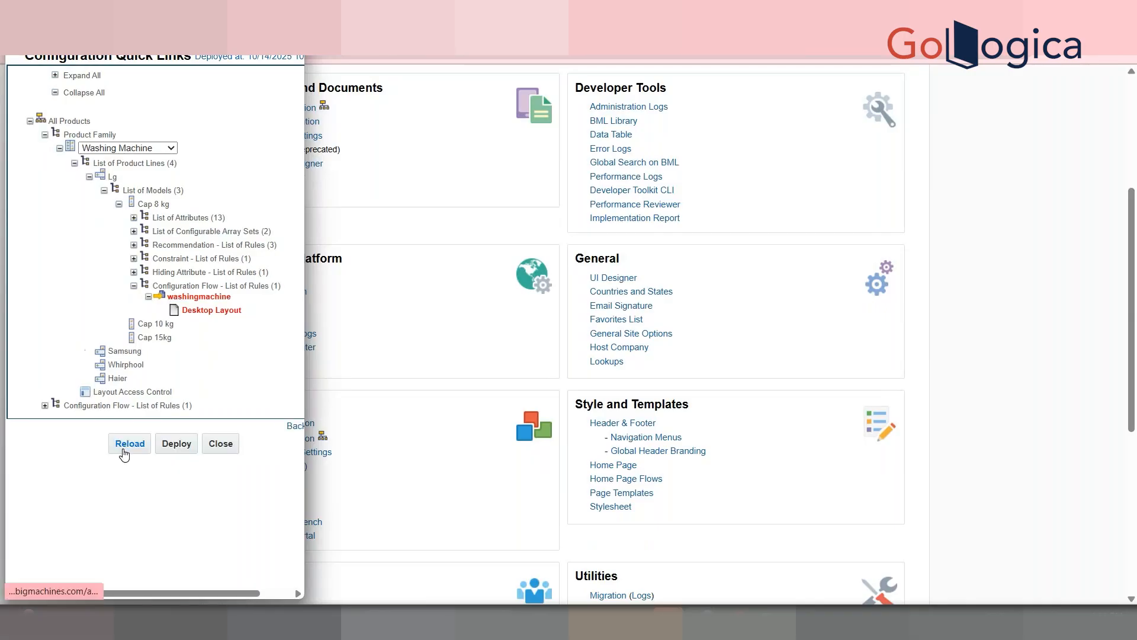
left_click(124, 454)
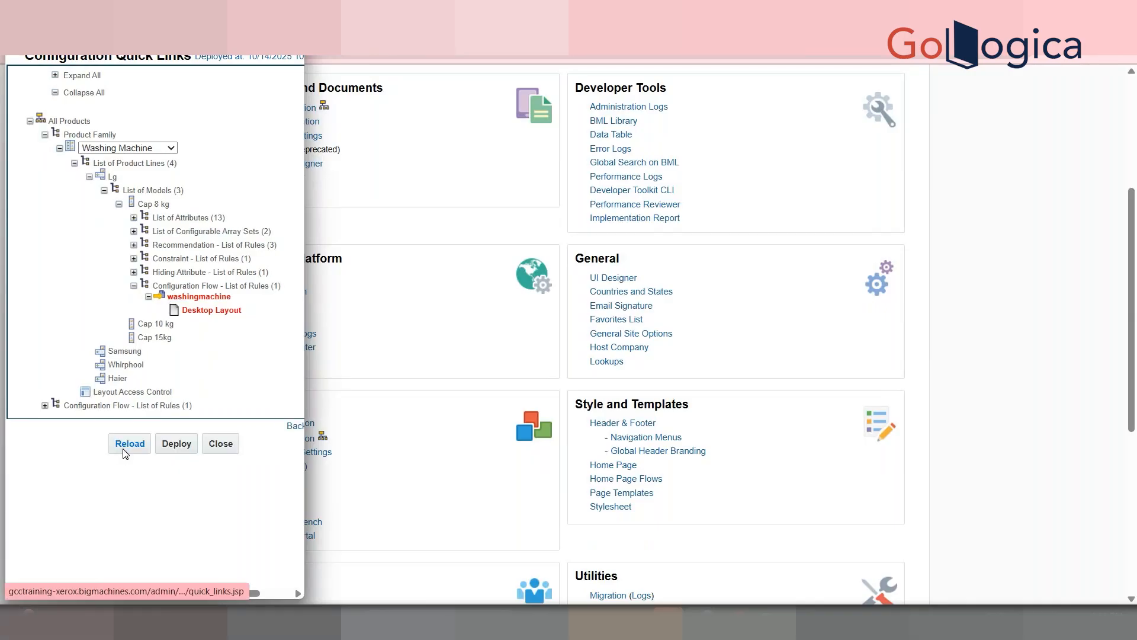
left_click(125, 454)
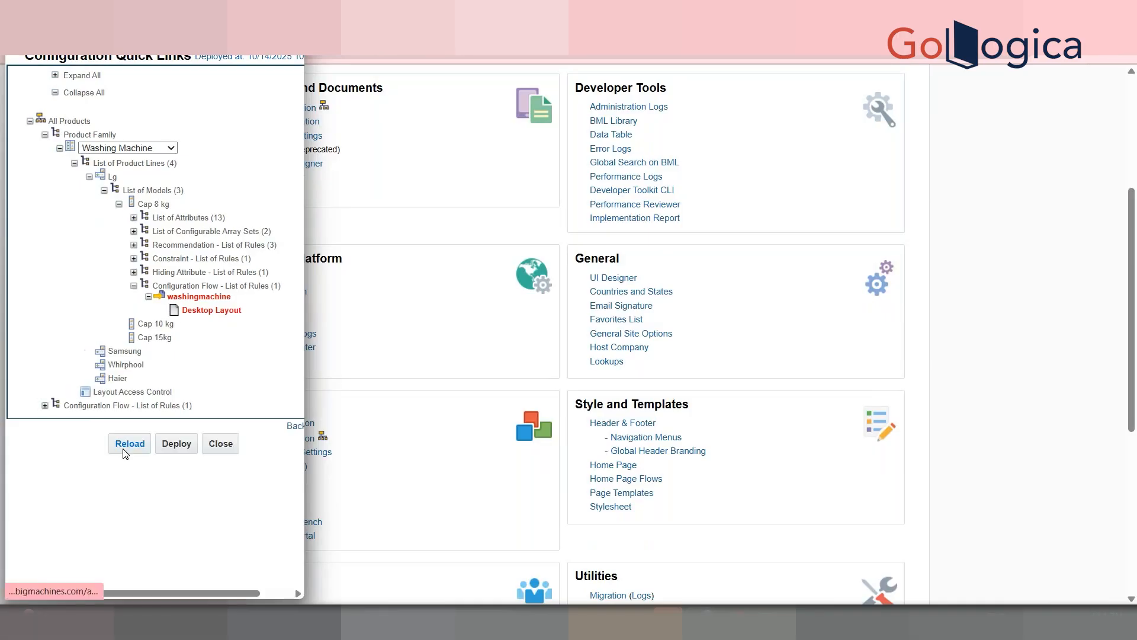
left_click(125, 454)
left_click(125, 454)
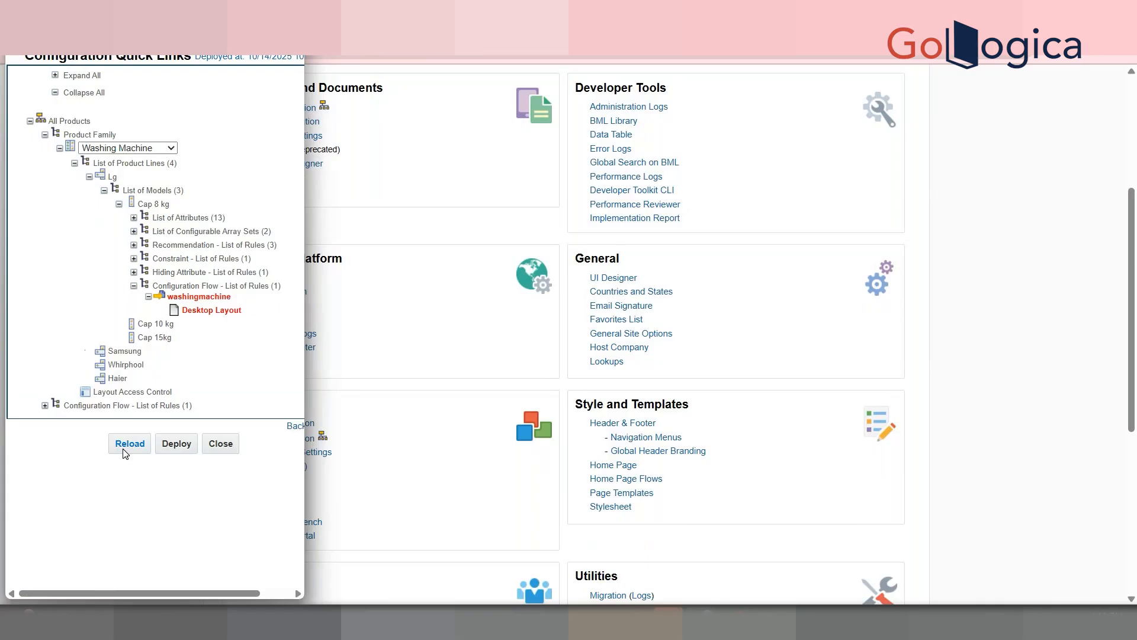
left_click(124, 454)
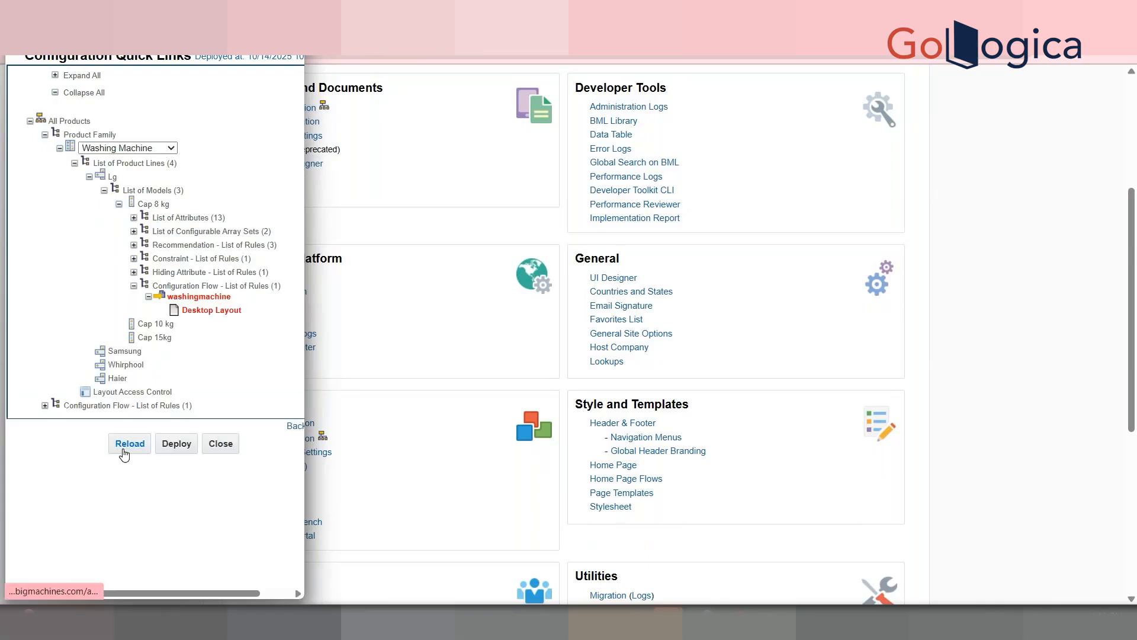
left_click(125, 454)
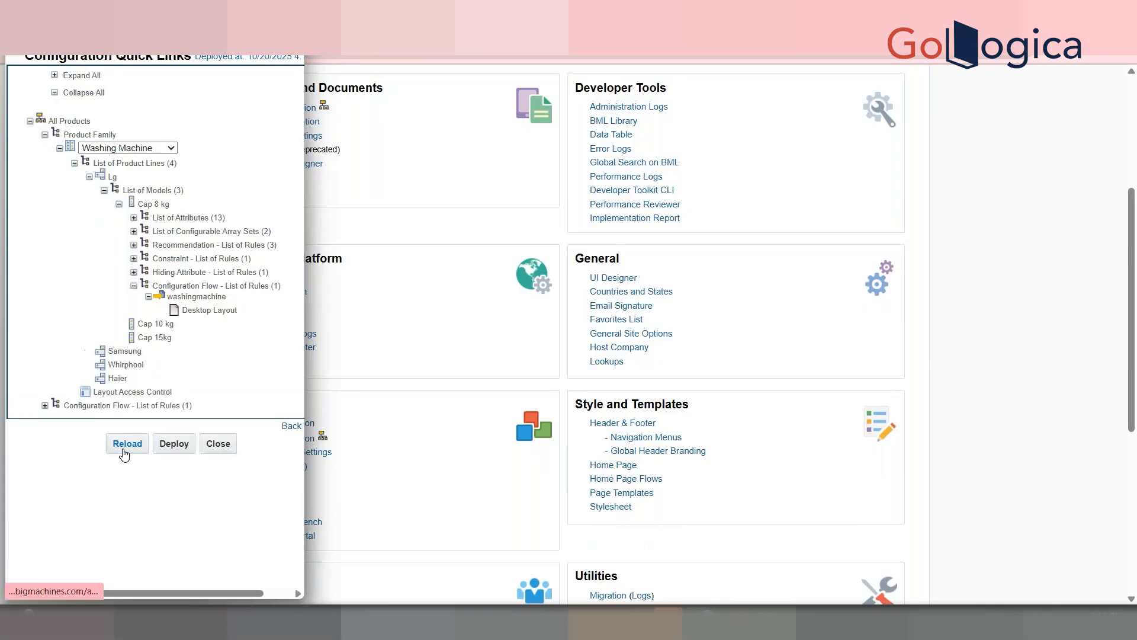
left_click(564, 123)
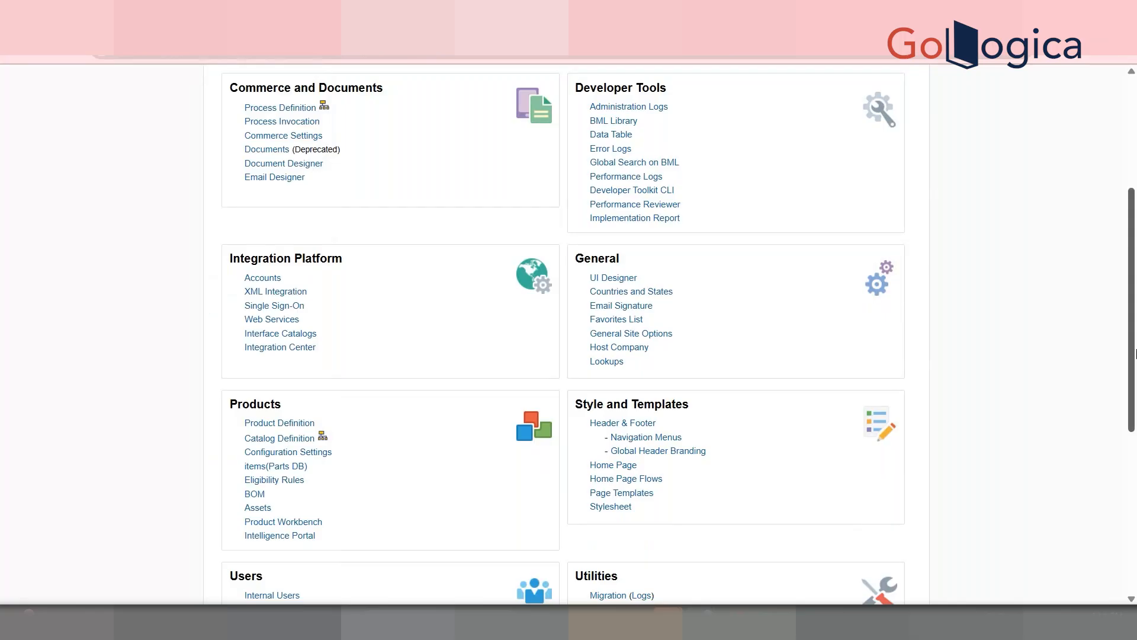
Step: Open the LG 8kg cap model configuration from the home page
scroll(876, 172, "up", 4)
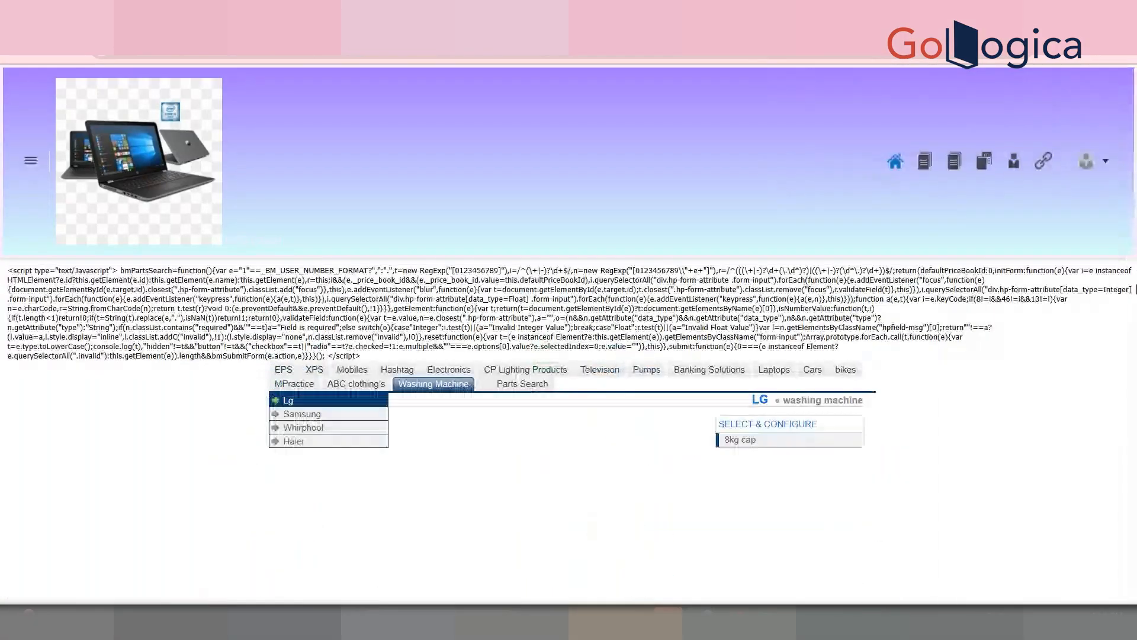
triple_click(1130, 290)
left_click_drag(502, 465, 549, 487)
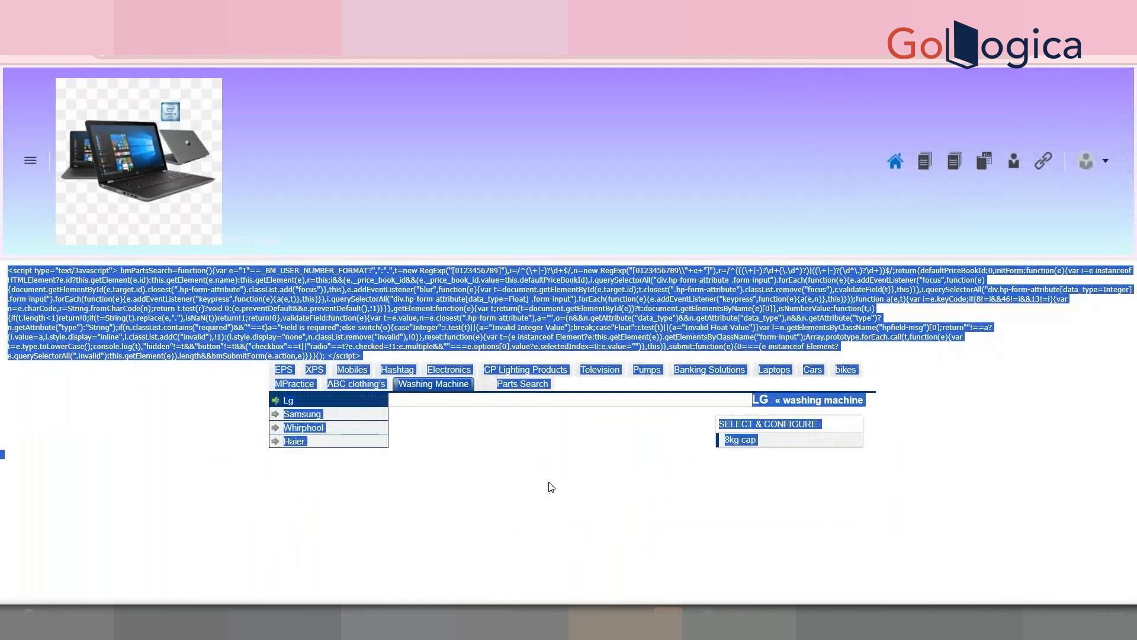
left_click(551, 487)
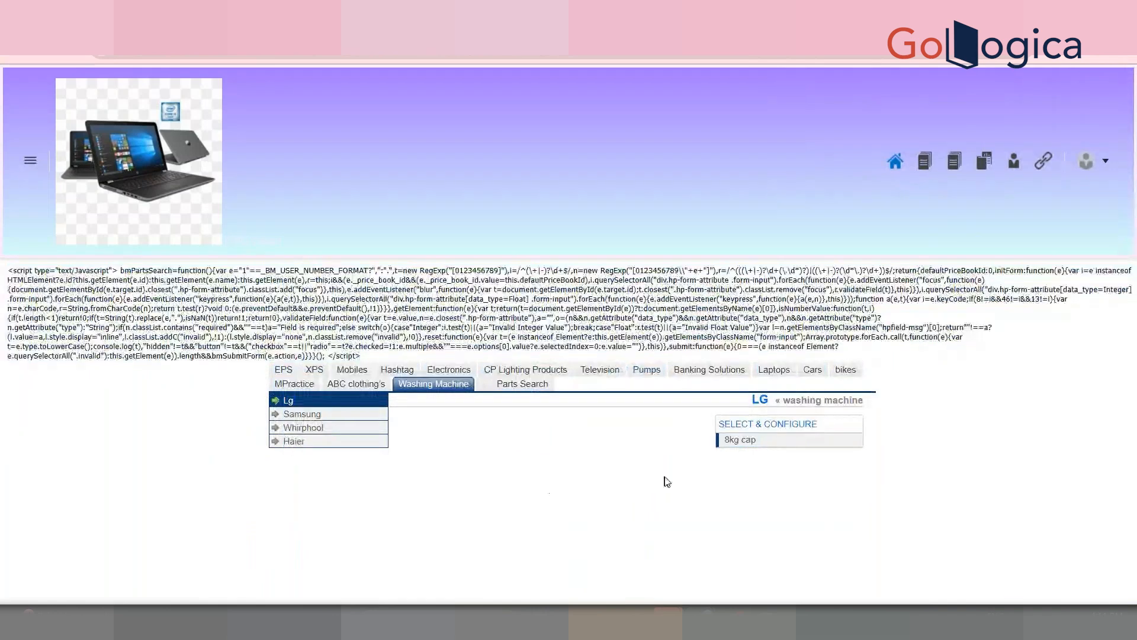
left_click(788, 445)
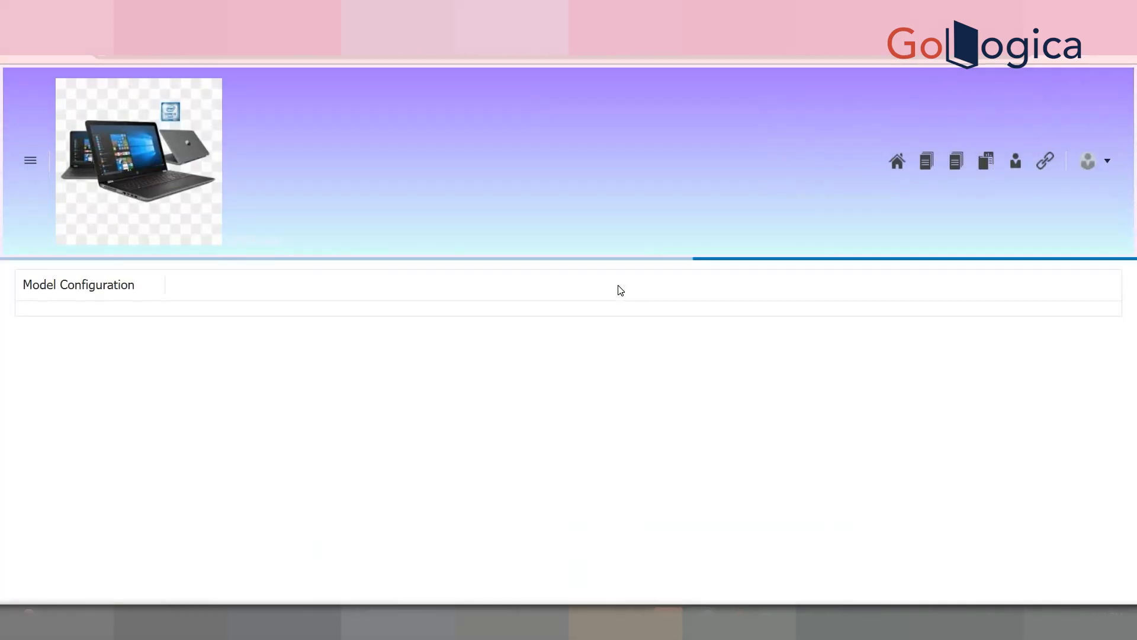
Step: Check the Student Details Array Set's SNO, StudentName and Marks cells in its single row
left_click_drag(1134, 343, 1136, 486)
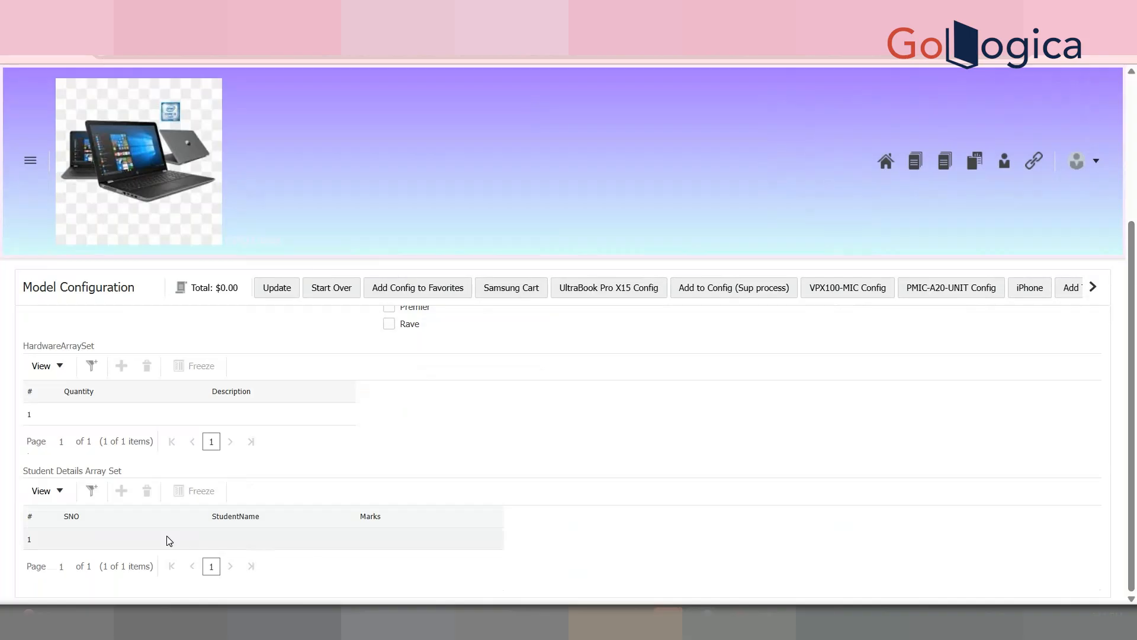
left_click(73, 532)
left_click(270, 536)
left_click(396, 544)
left_click_drag(152, 526, 161, 541)
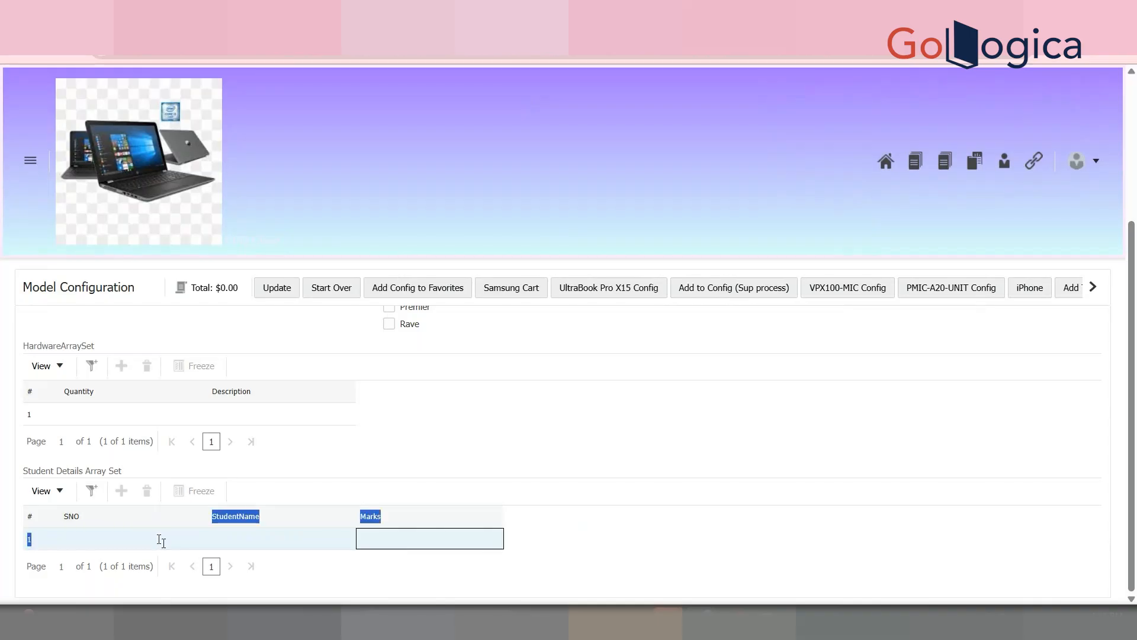
left_click(161, 540)
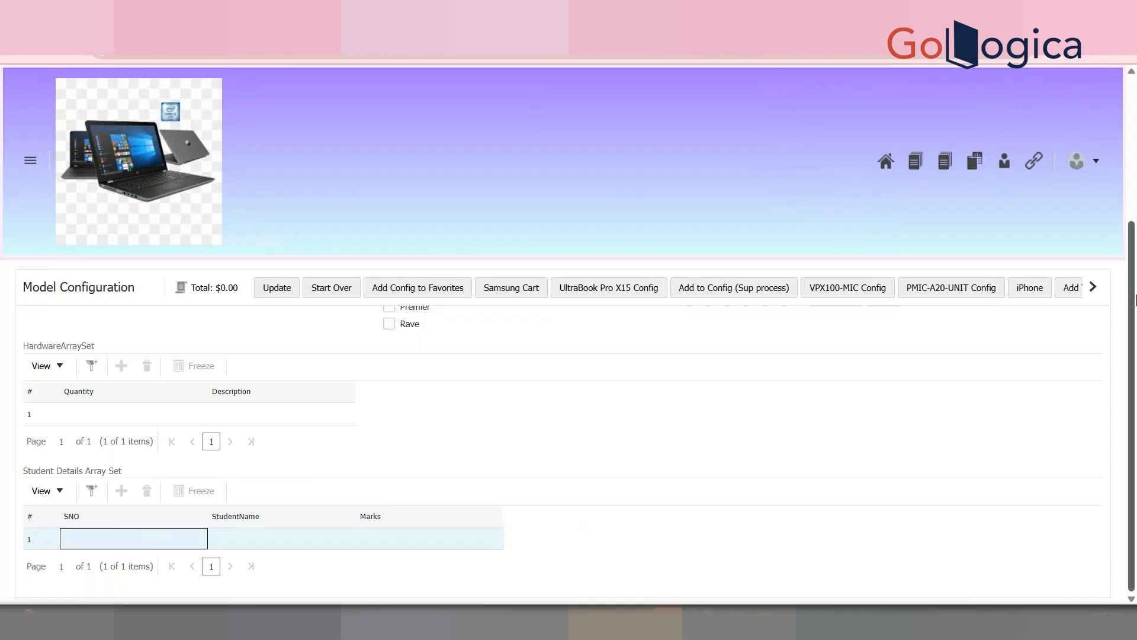
Step: Open the Administration Platform in a new tab from the account menu
left_click(1099, 165)
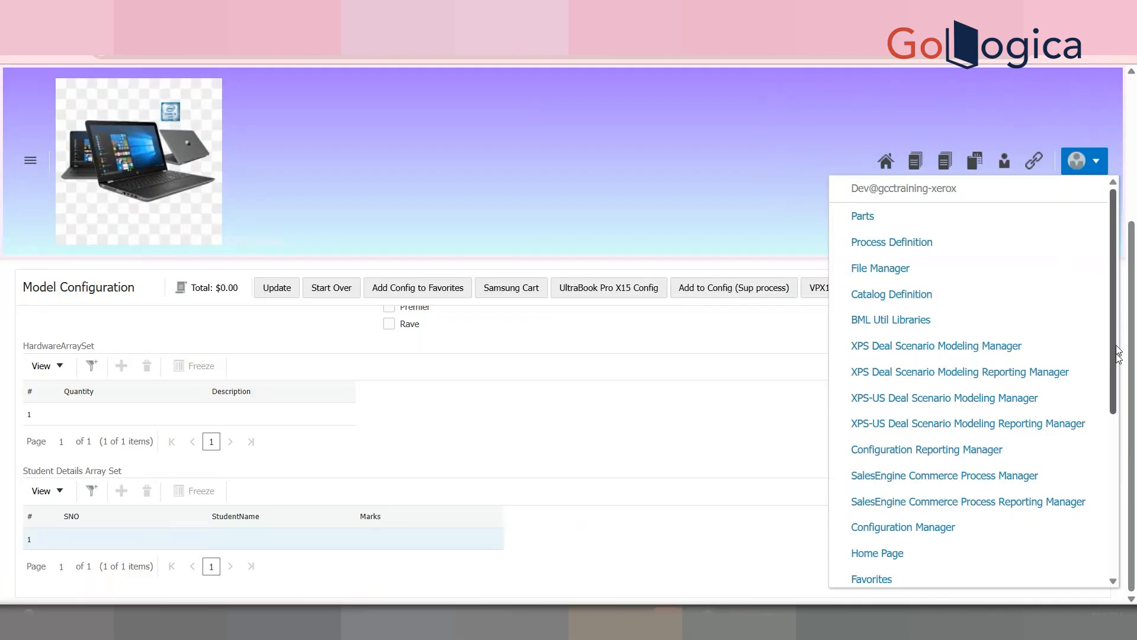
scroll(1102, 355, "down", 5)
right_click(956, 484)
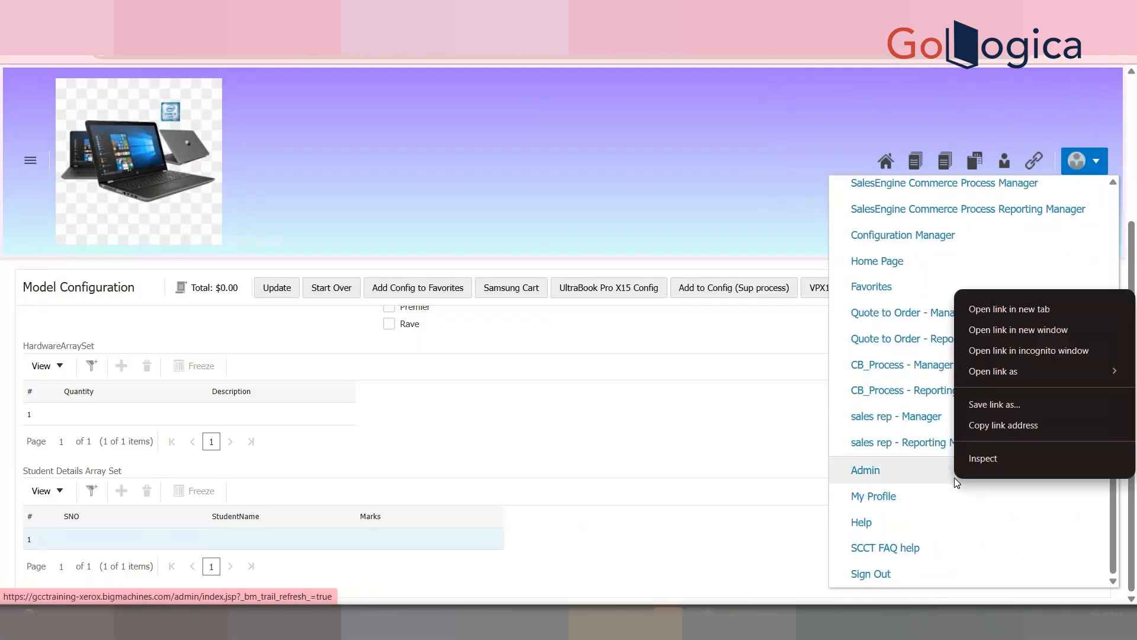
left_click(1021, 304)
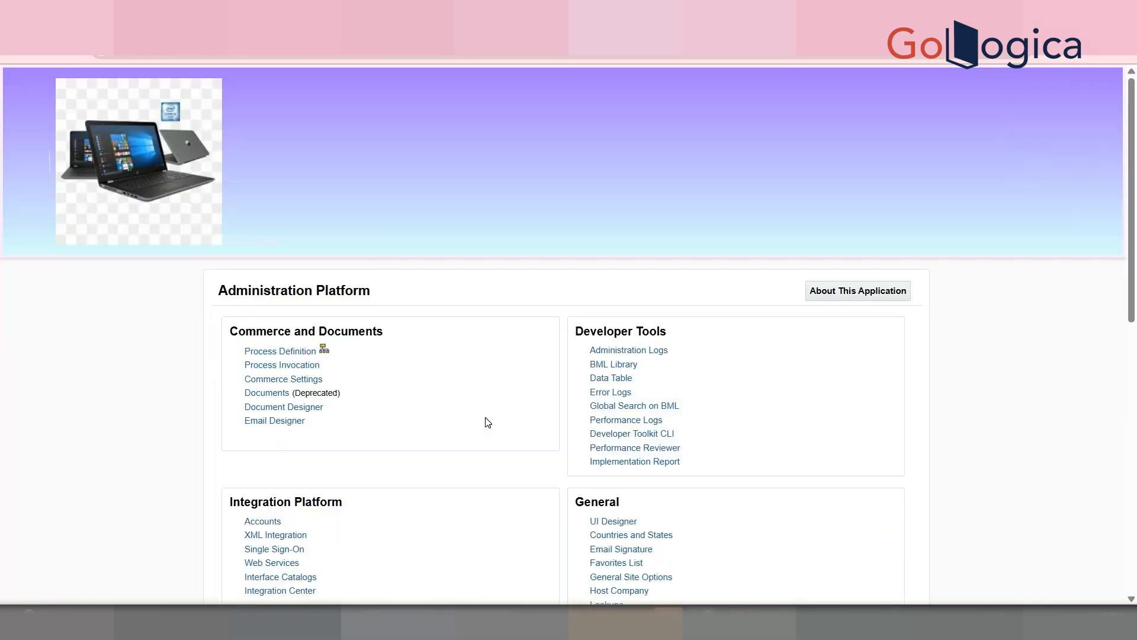
scroll(1134, 330, "down", 9)
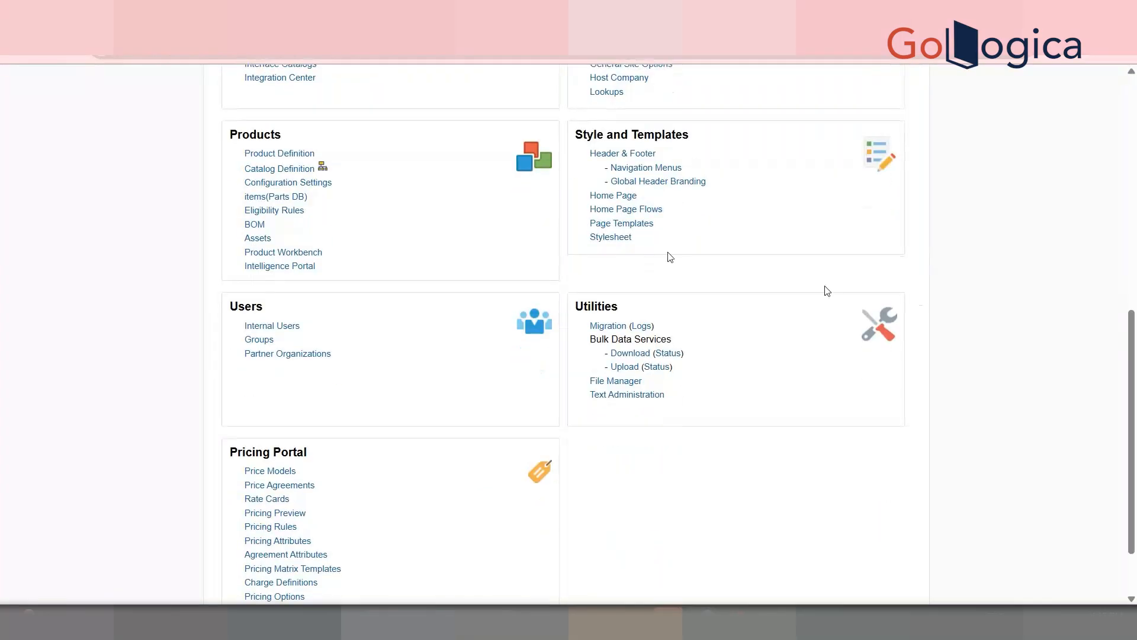
Step: Open the Washing Machine > Lg model list with Attributes selected for Cap 8 kg
left_click(279, 170)
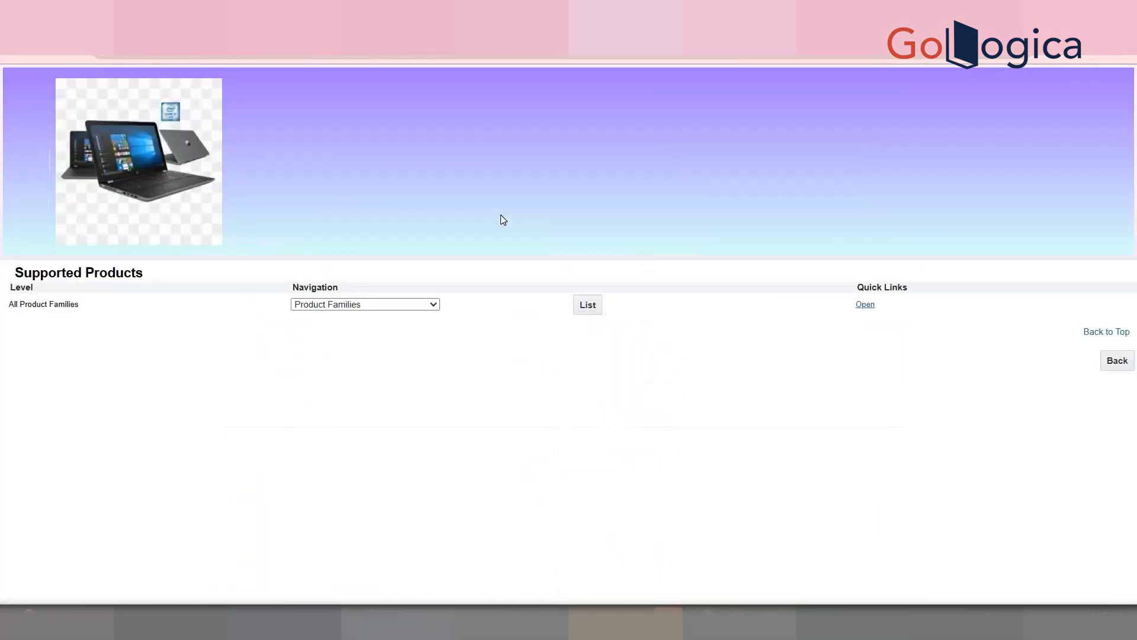
left_click(588, 305)
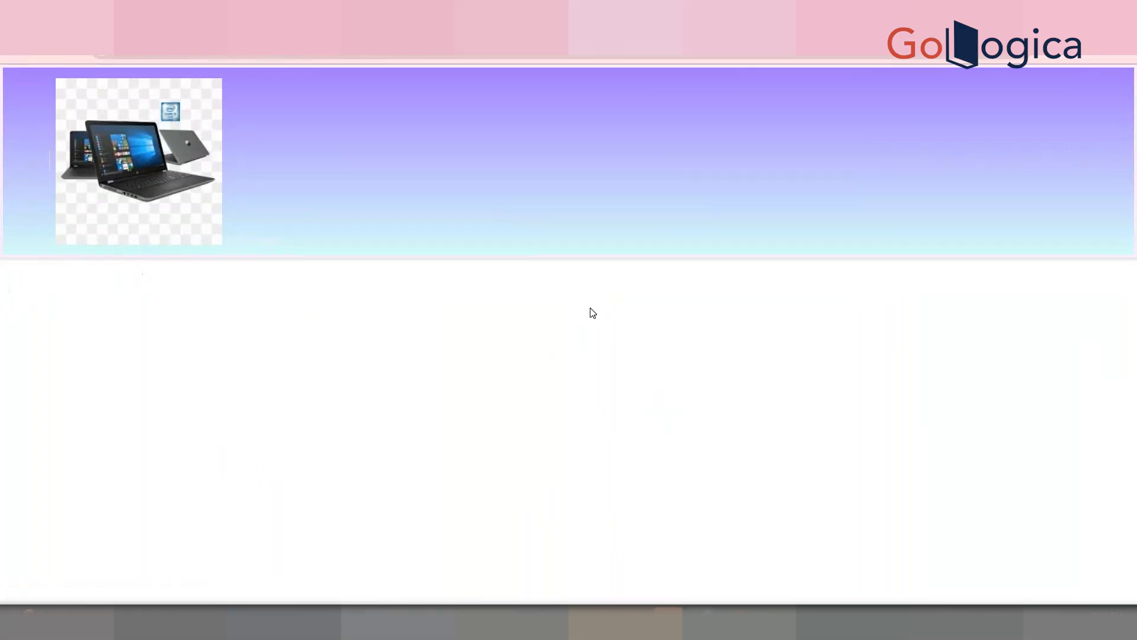
scroll(381, 466, "down", 2)
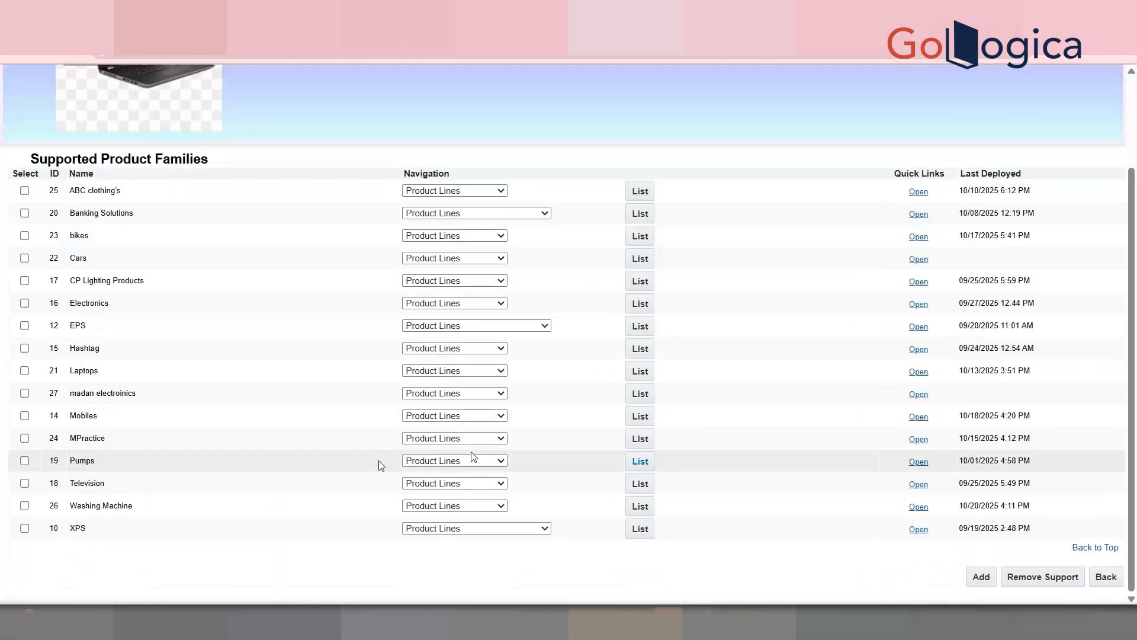
left_click(640, 507)
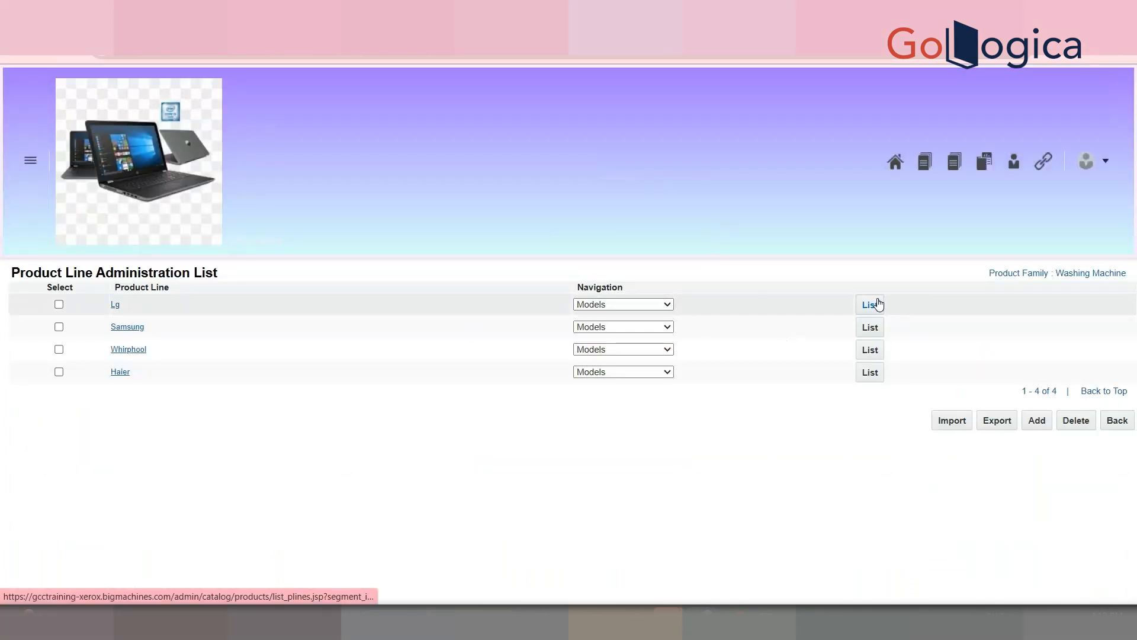
left_click(879, 304)
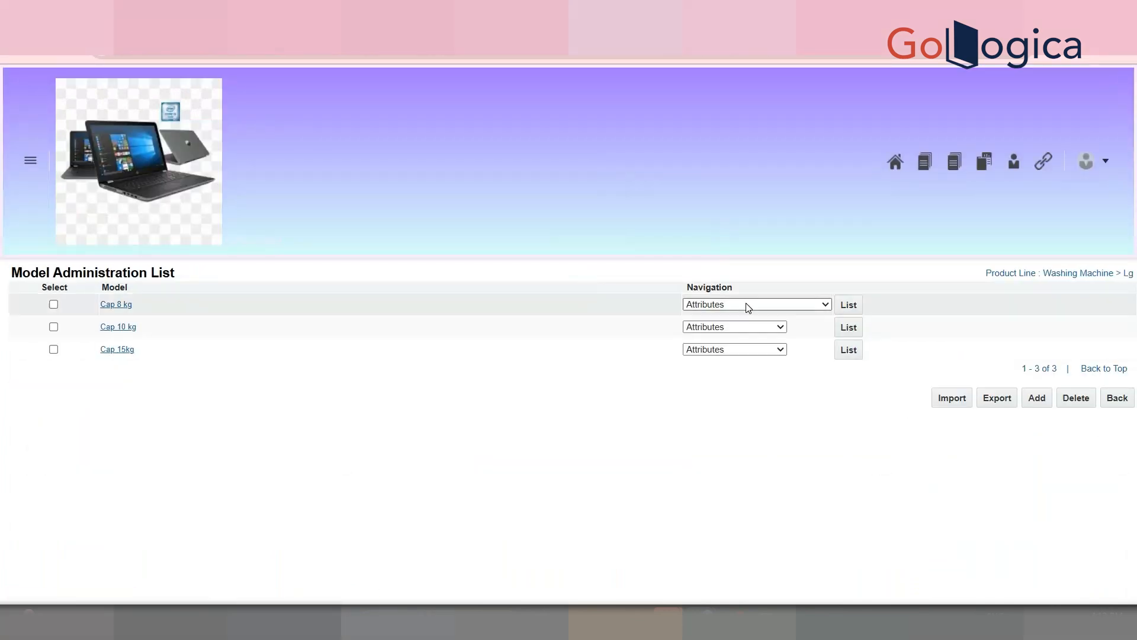
left_click(746, 304)
left_click(852, 311)
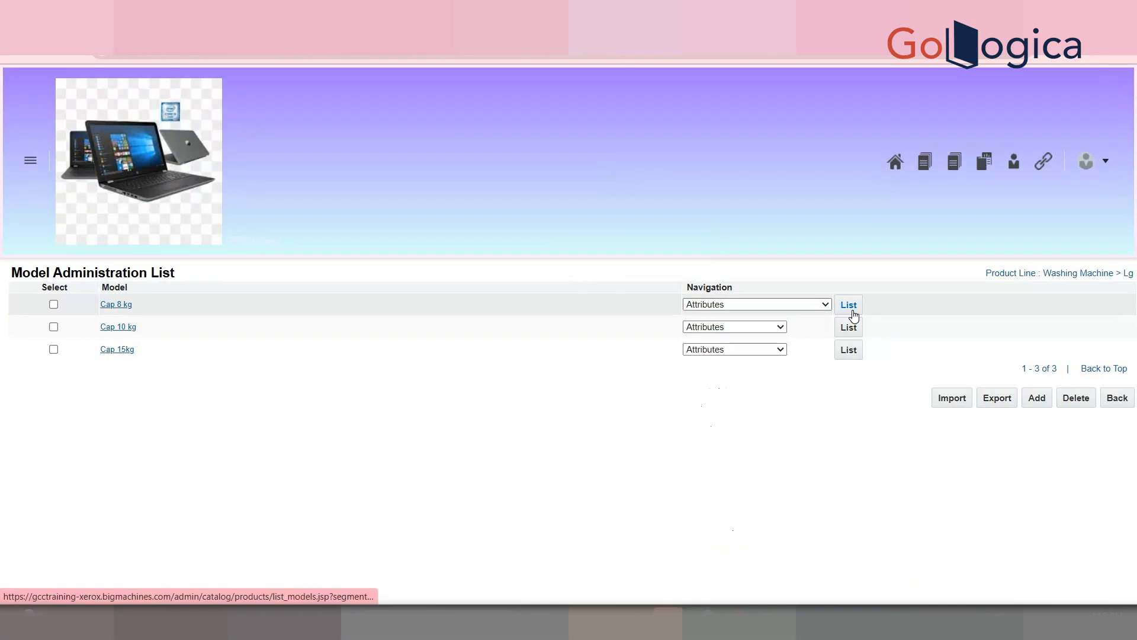
Step: Add an Integer attribute 'Student Details Arrayset Size Attribute' to Cap 8 kg, auto-filling its variable name
left_click(853, 315)
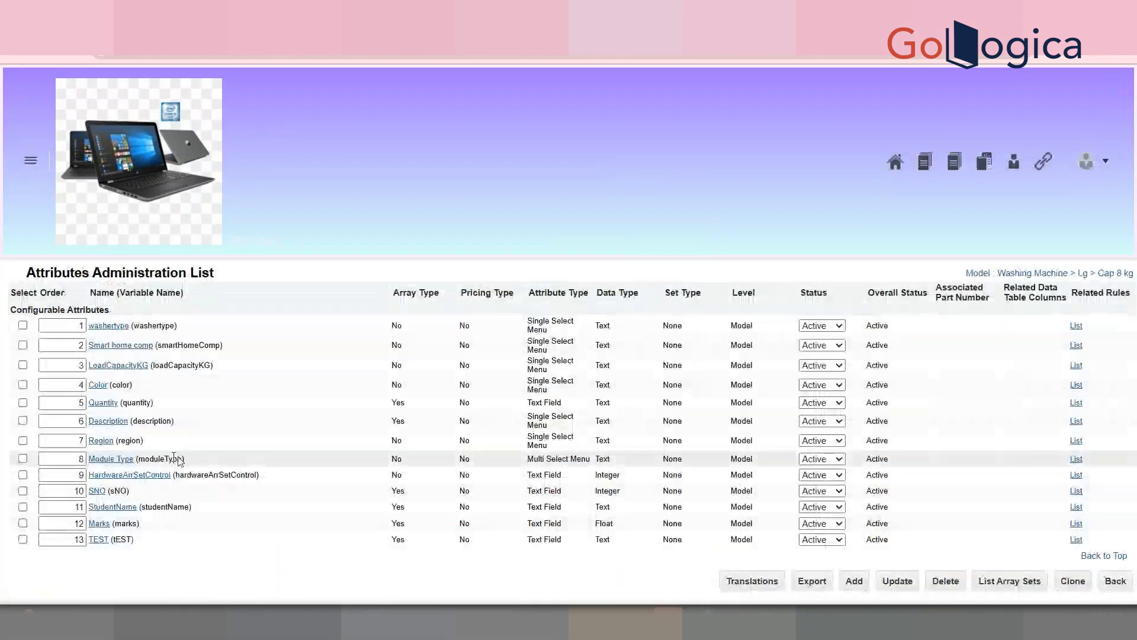
left_click(22, 539)
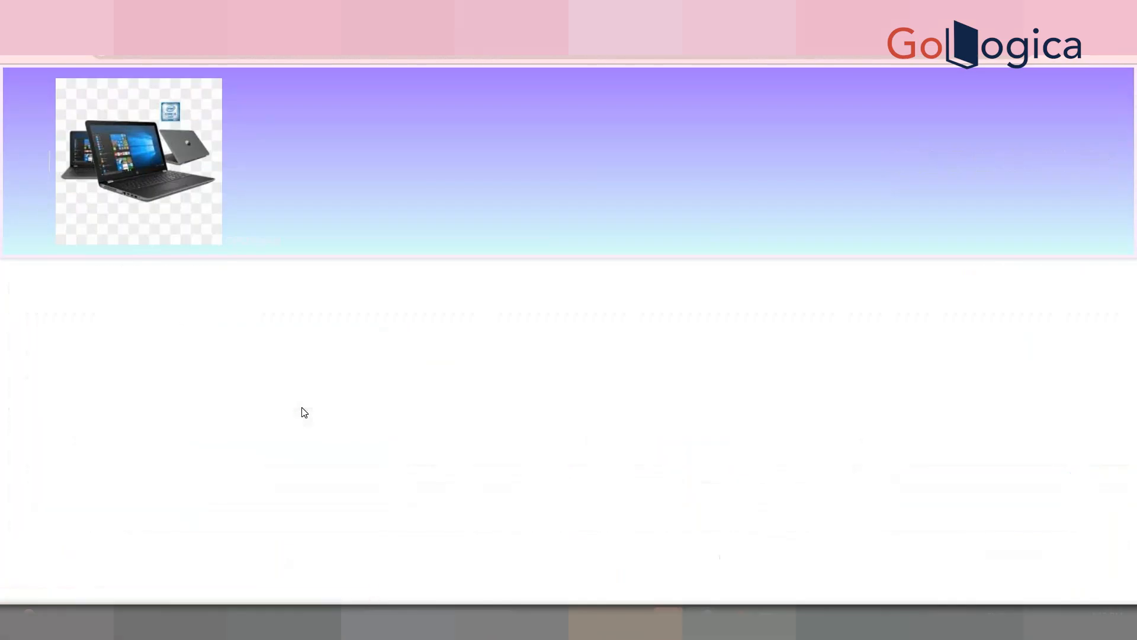
left_click(374, 316)
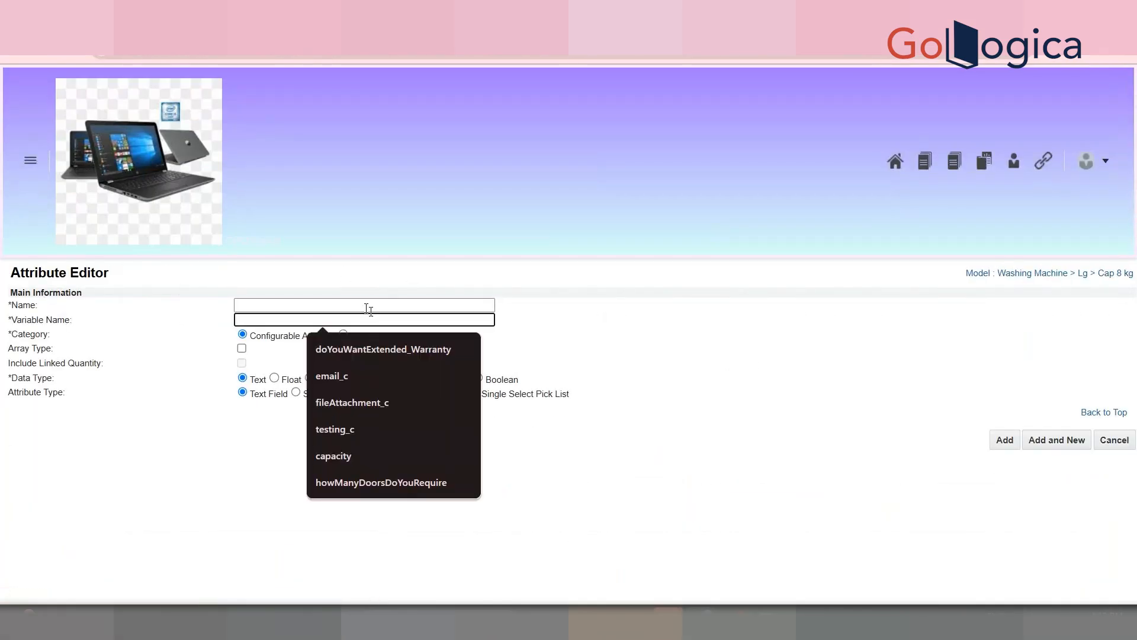
left_click(362, 306)
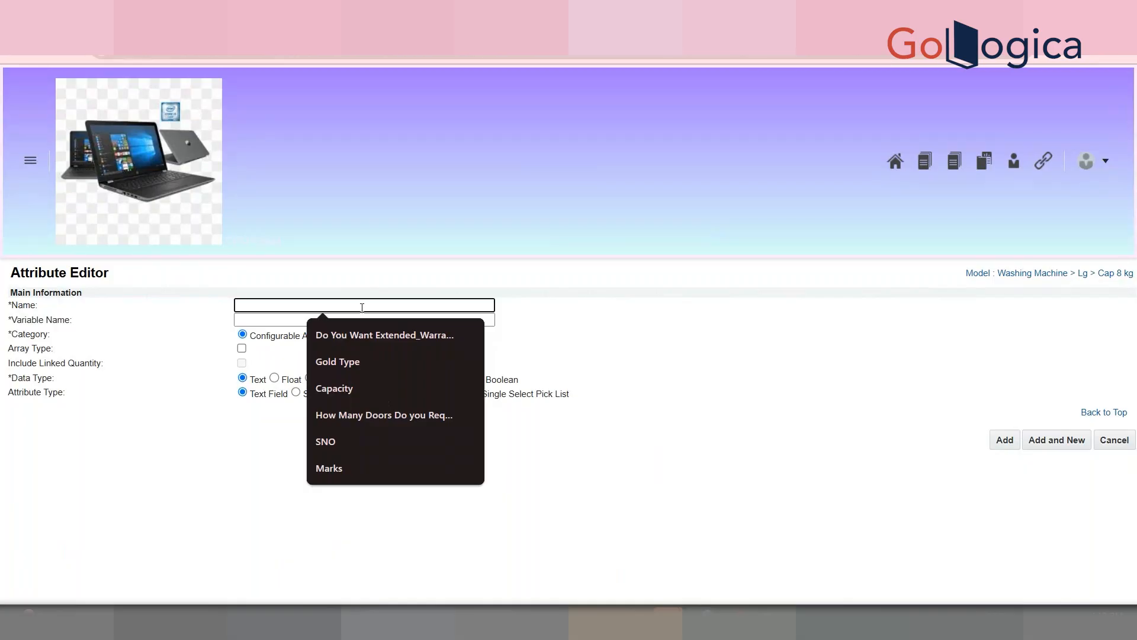
type("Studen")
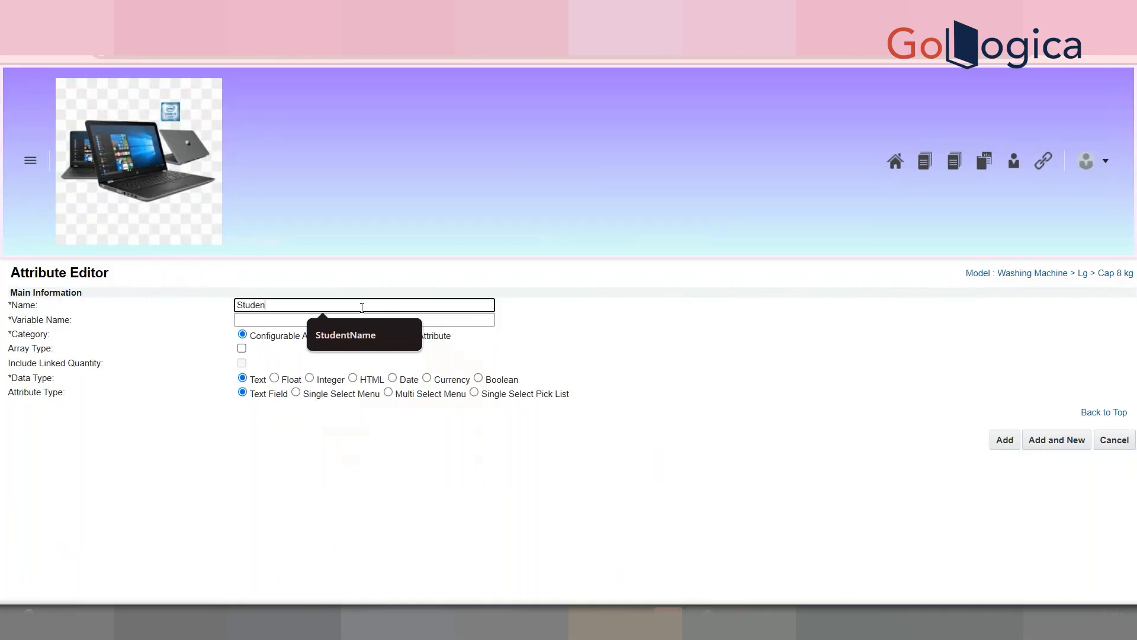
type("t Details Arrayset Si")
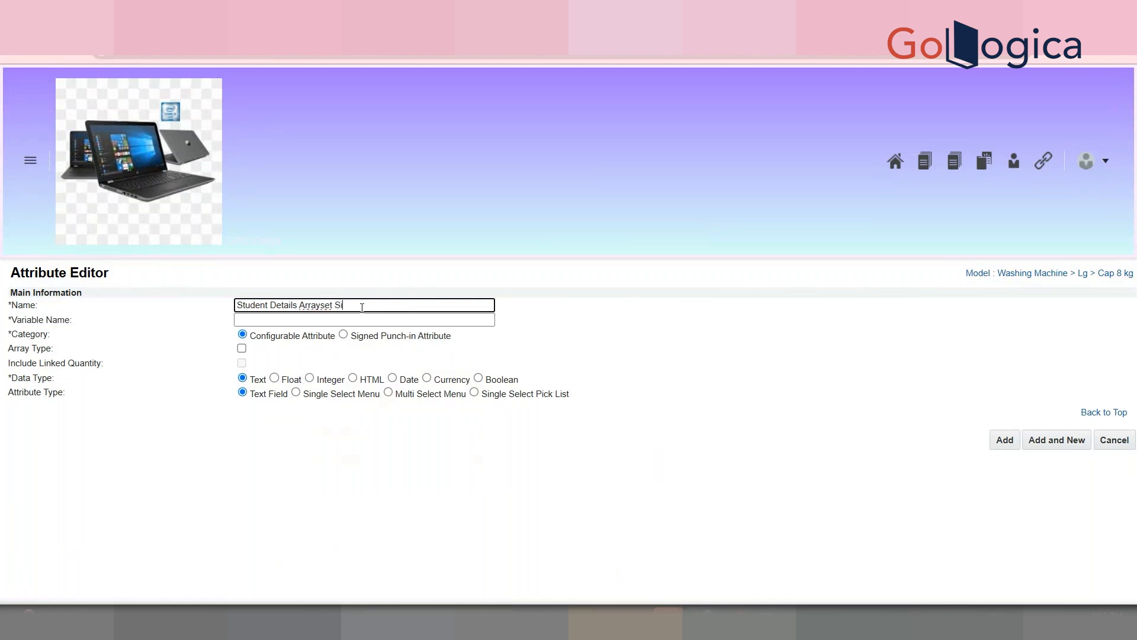
type("ze")
type(" Attribut")
type("e")
left_click(367, 320)
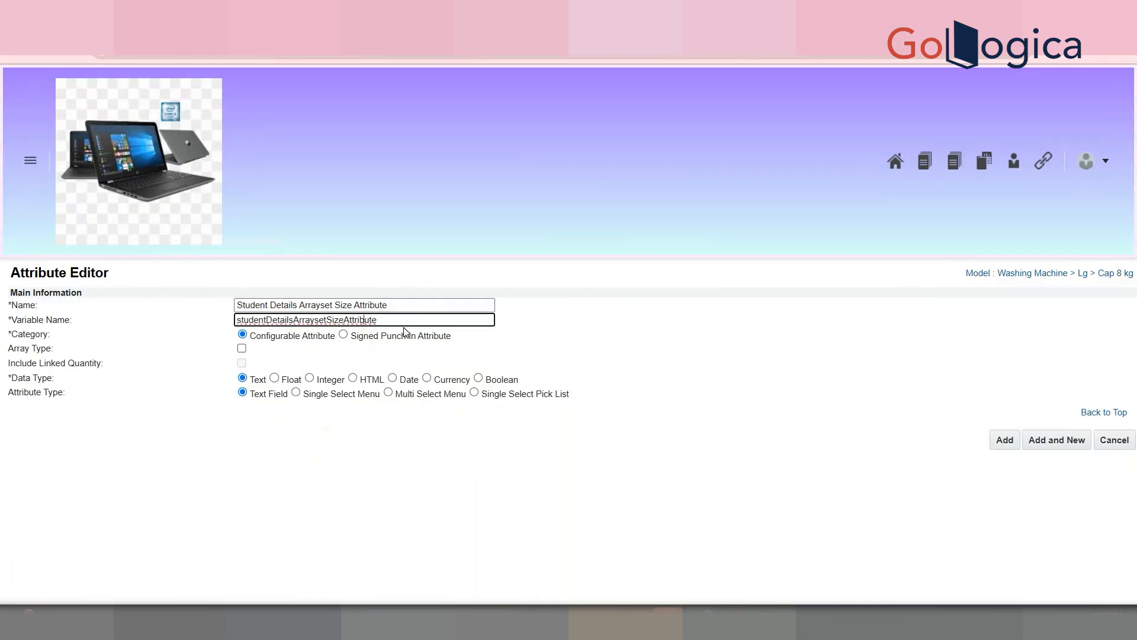
left_click_drag(410, 318, 230, 328)
left_click(309, 379)
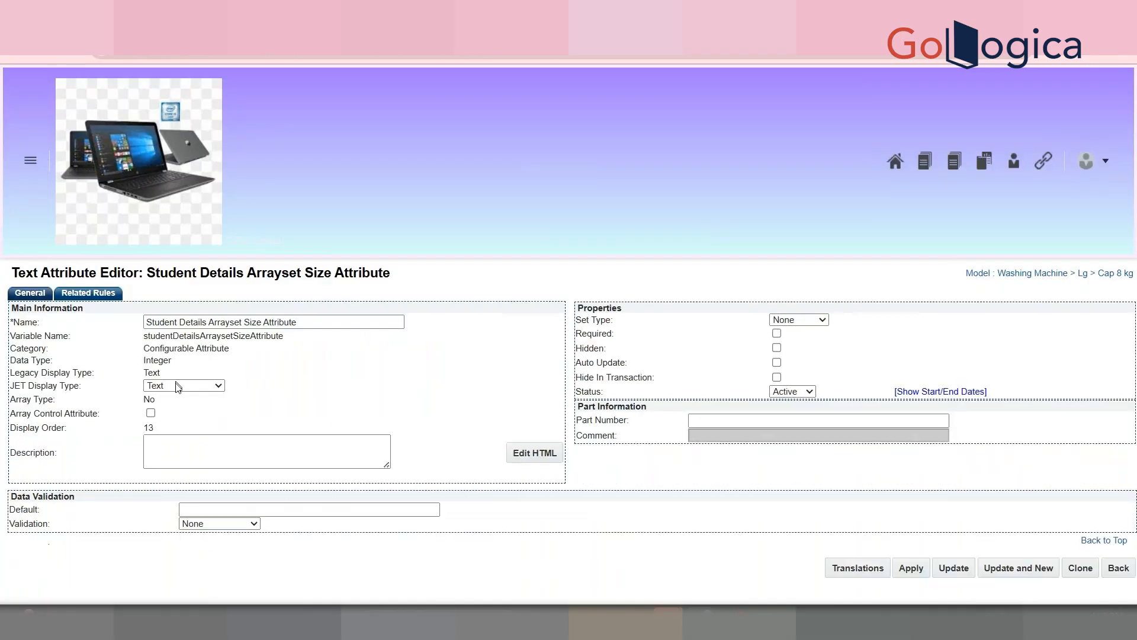
Step: Make the size attribute an array control attribute with range check 1 to 200 and update
left_click(152, 415)
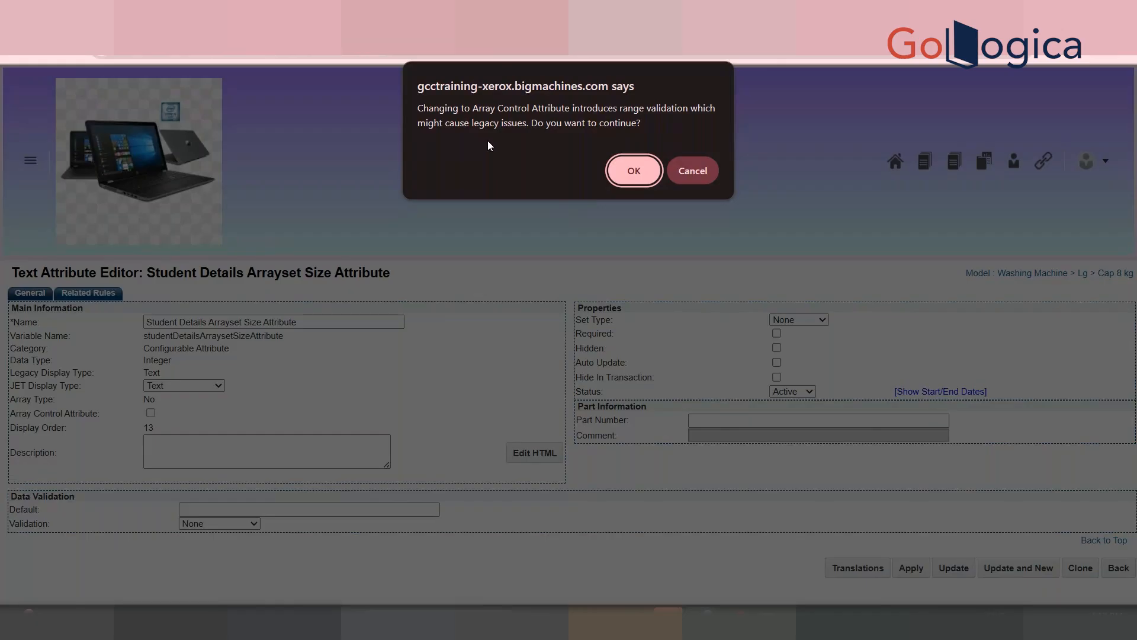
left_click(635, 168)
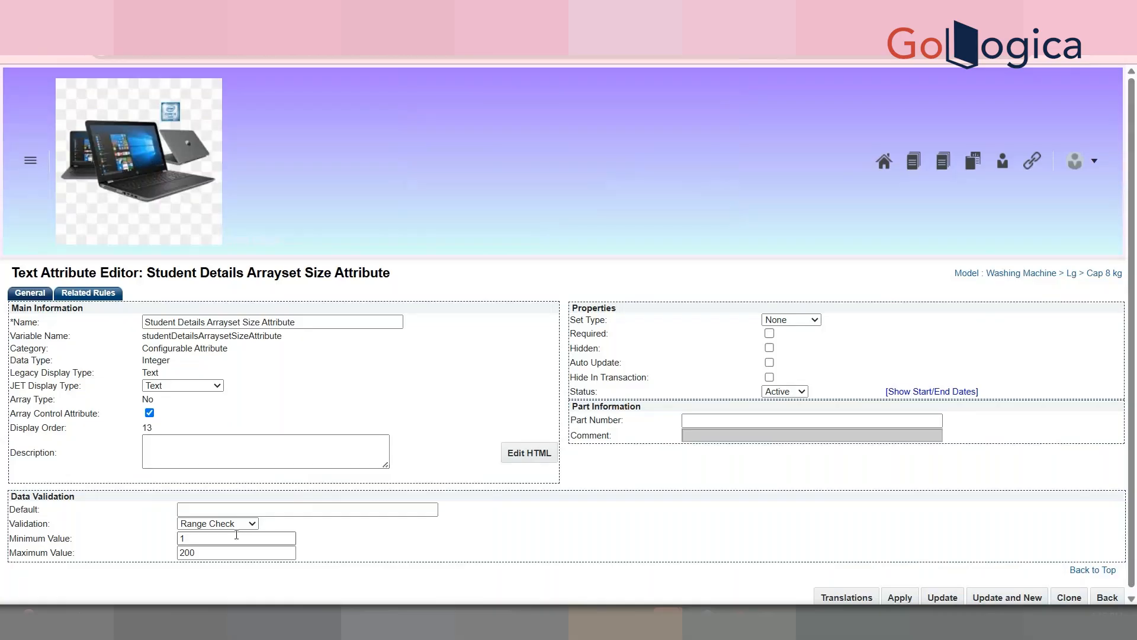
double_click(245, 552)
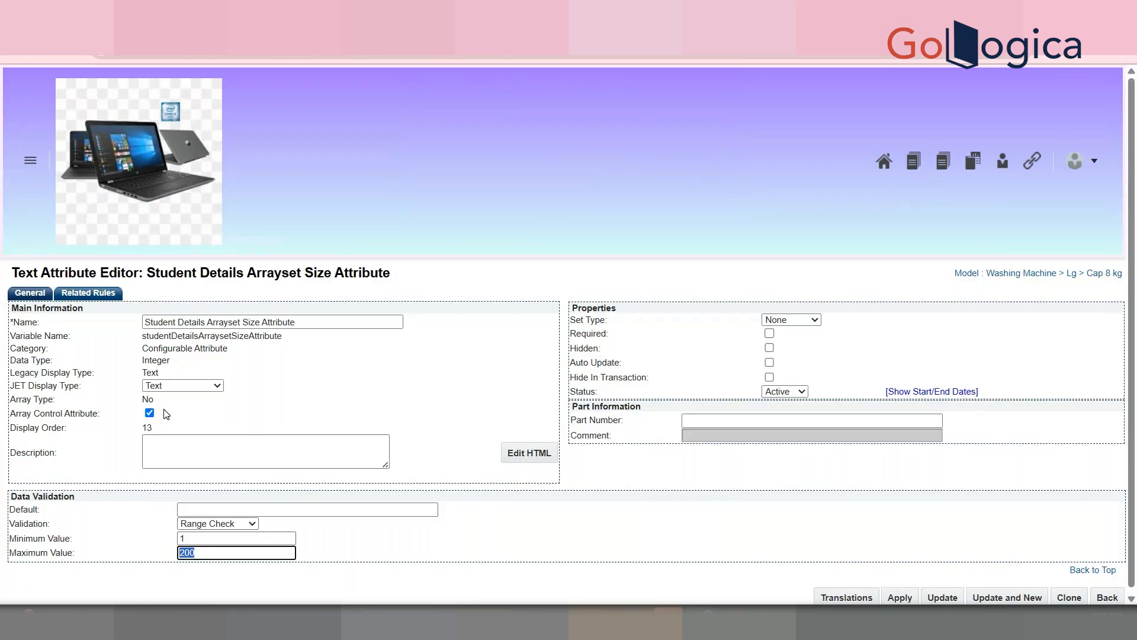
scroll(1126, 395, "down", 1)
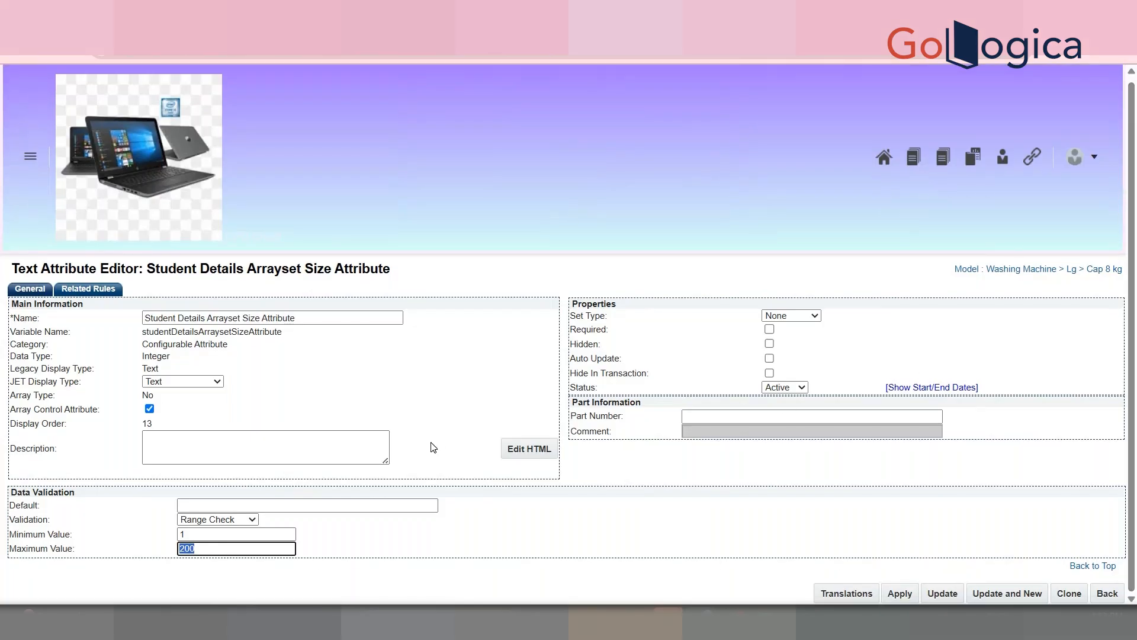
left_click(223, 548)
left_click(214, 540)
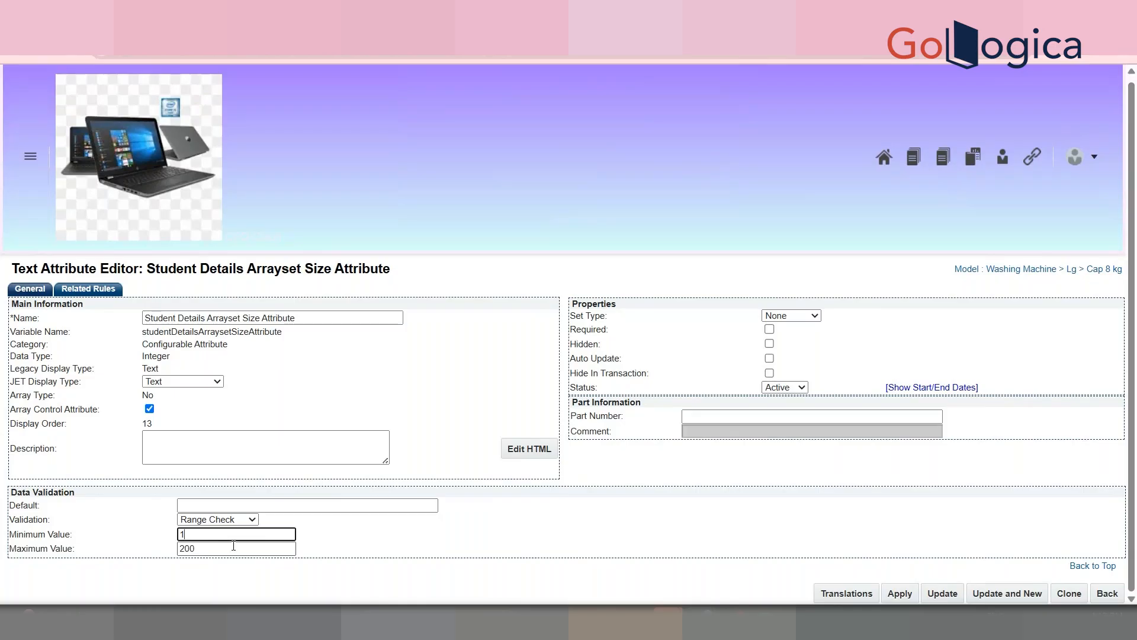
left_click(937, 591)
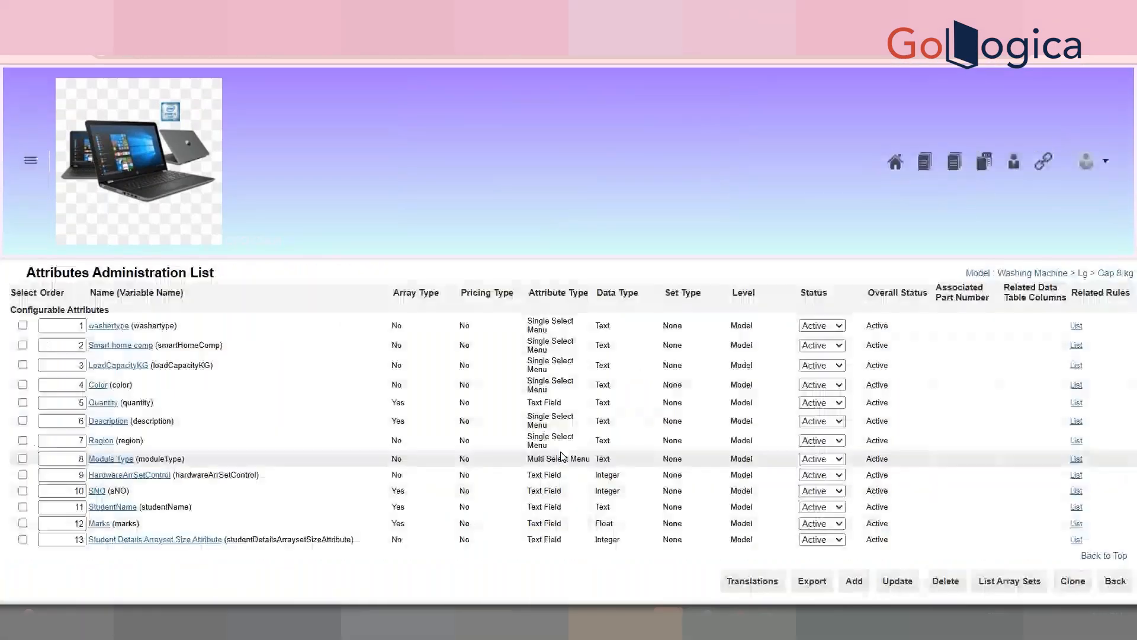
Step: Set Student Details Array Set's Size Attribute to Student Details Arrayset Size Attribute and update
left_click(1009, 580)
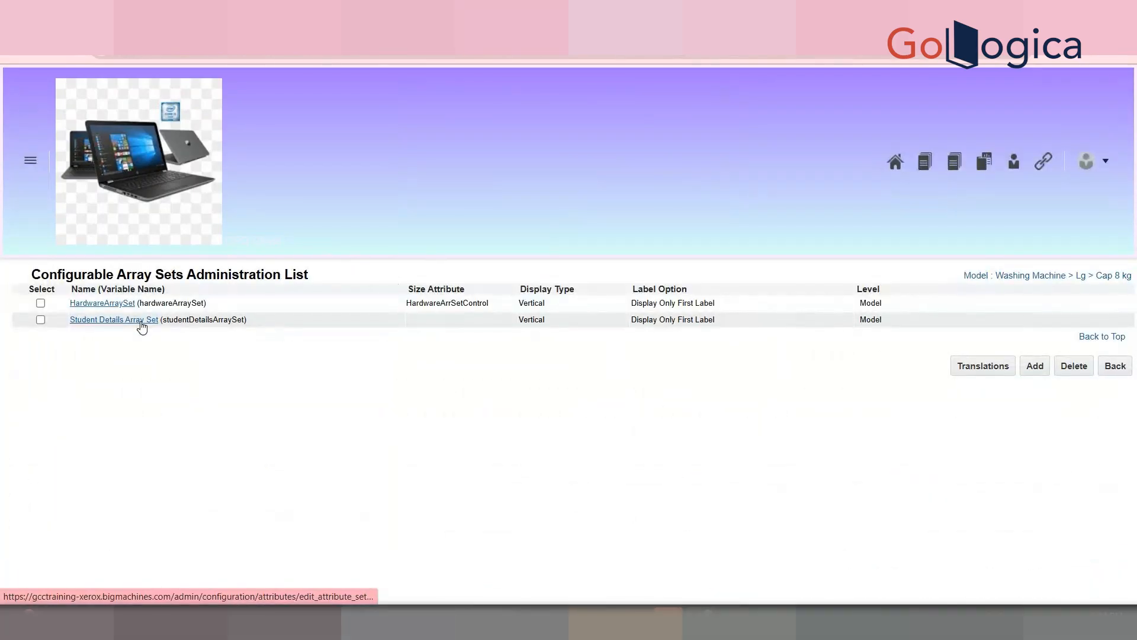
left_click(142, 323)
left_click(321, 356)
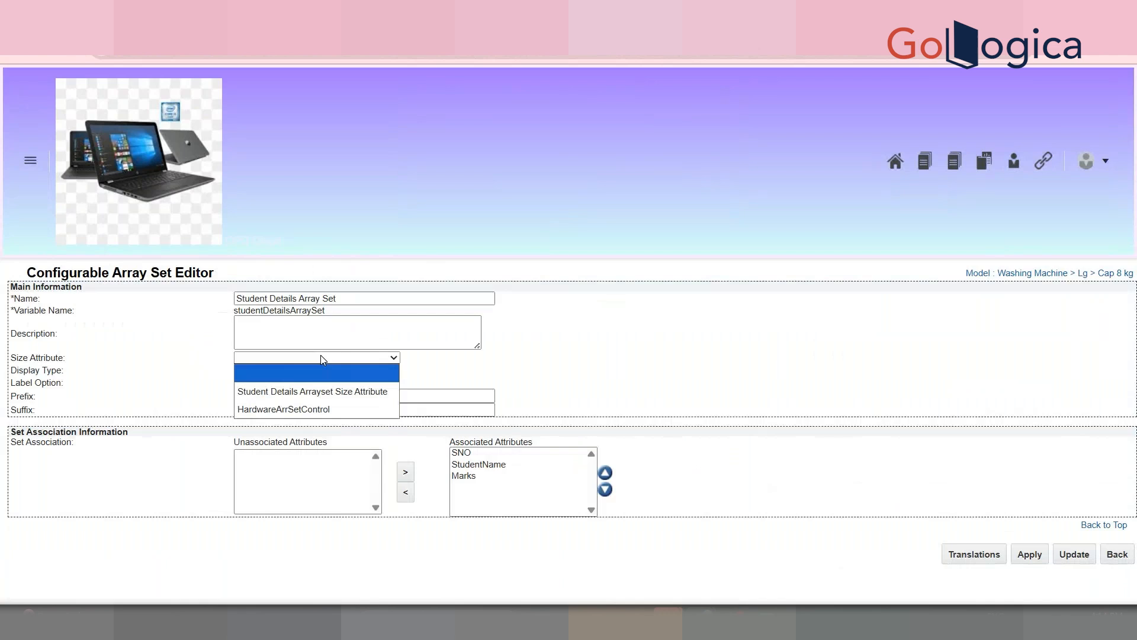
left_click(332, 392)
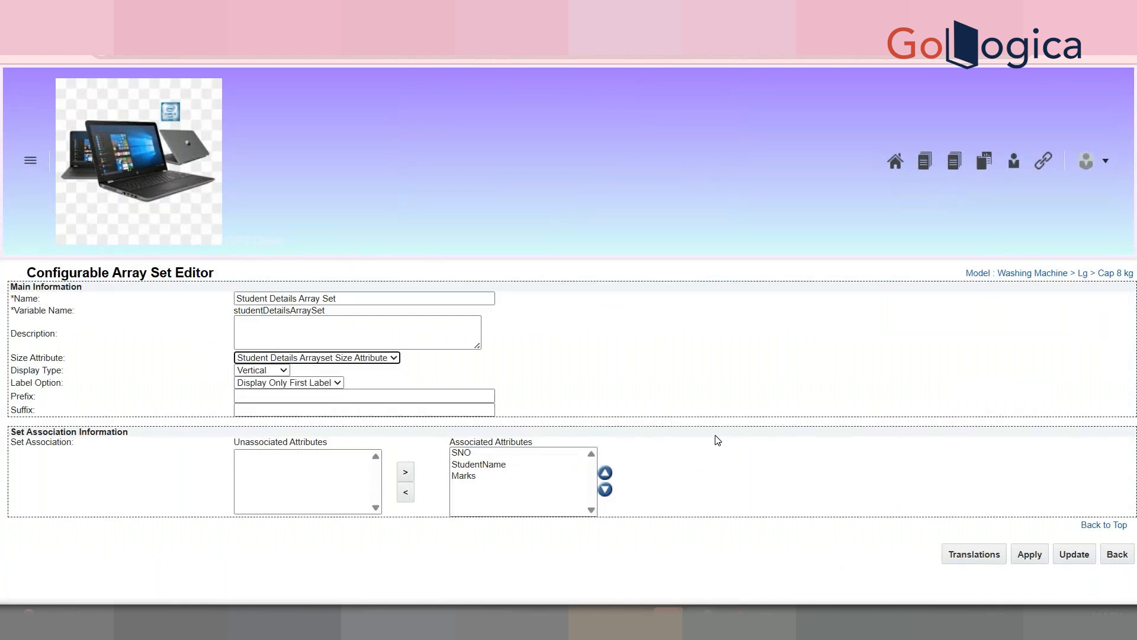
left_click(1077, 554)
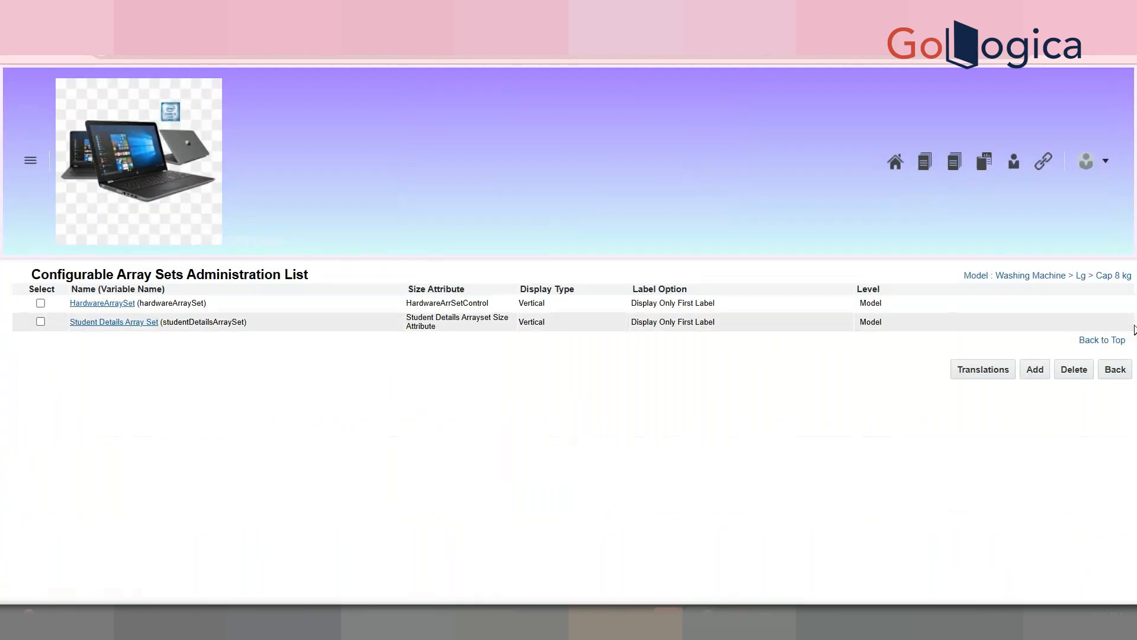
Step: Return to the Cap 8 kg attributes list and bring up the admin areas menu
left_click(1116, 369)
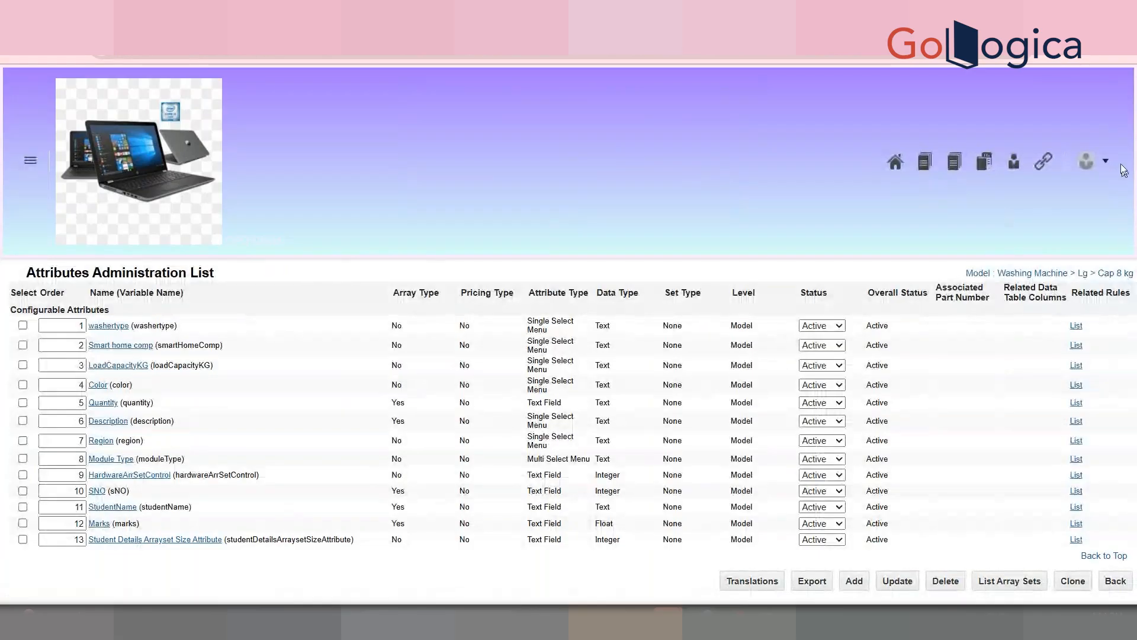
left_click(1094, 161)
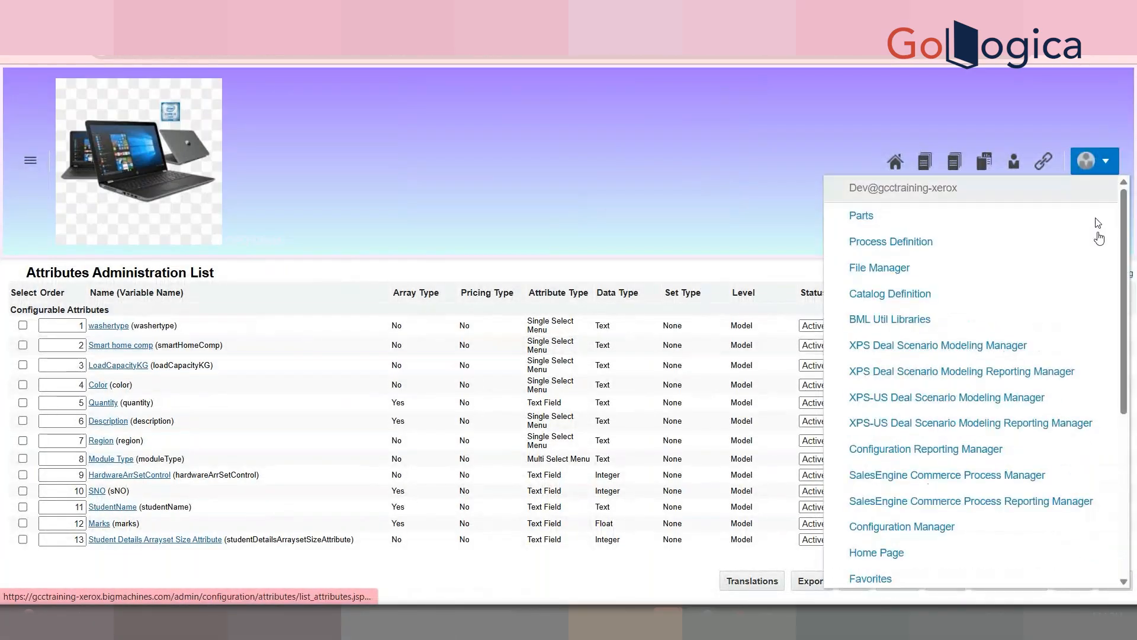
left_click_drag(1125, 265, 1133, 437)
Step: From the Administration Platform, load the Washing Machine tree in Configuration Quick Links
left_click(863, 470)
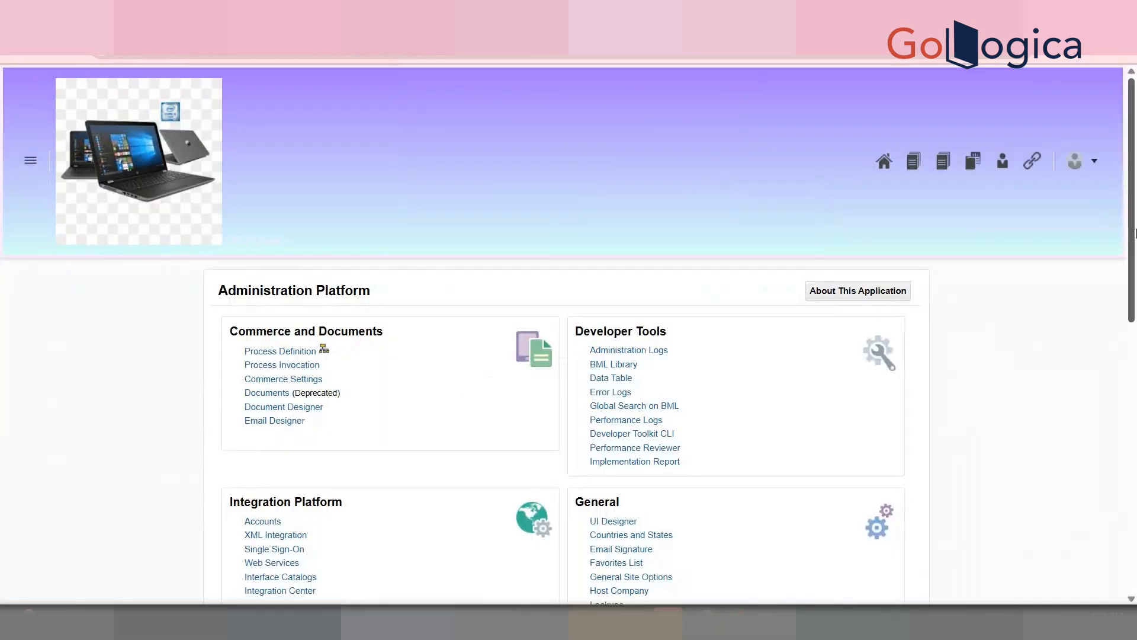
scroll(393, 405, "down", 5)
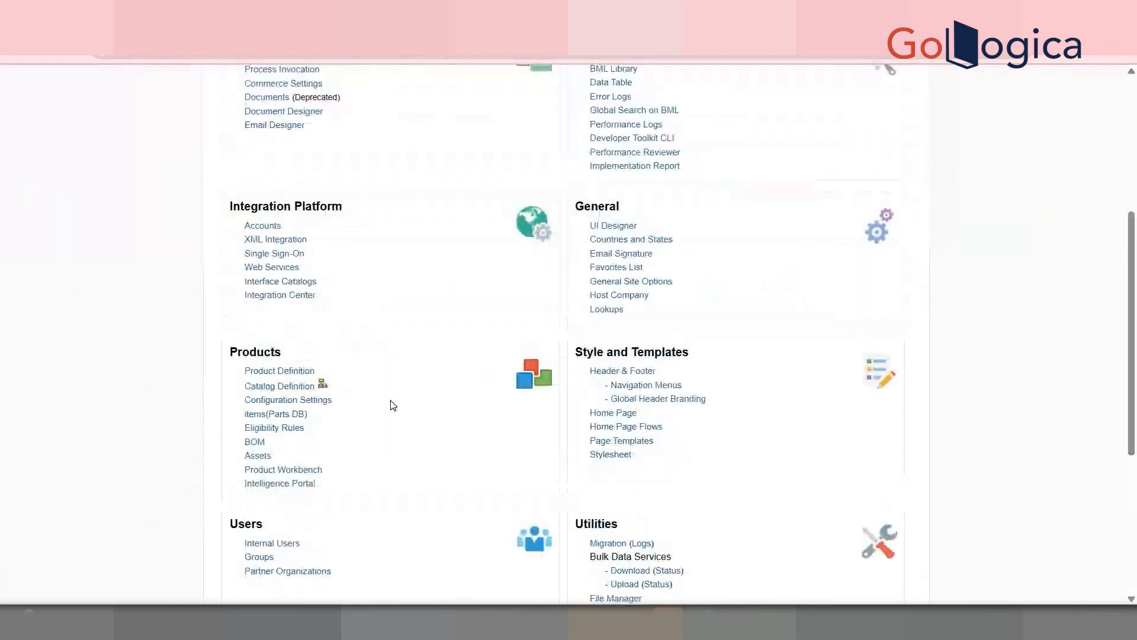
left_click(322, 384)
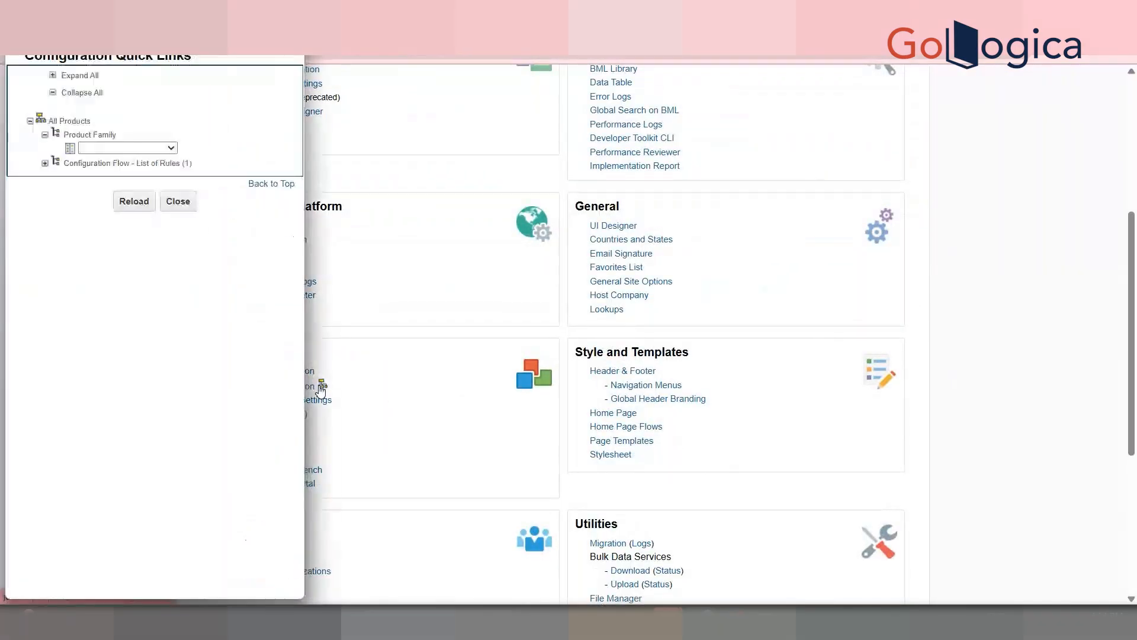
left_click(161, 149)
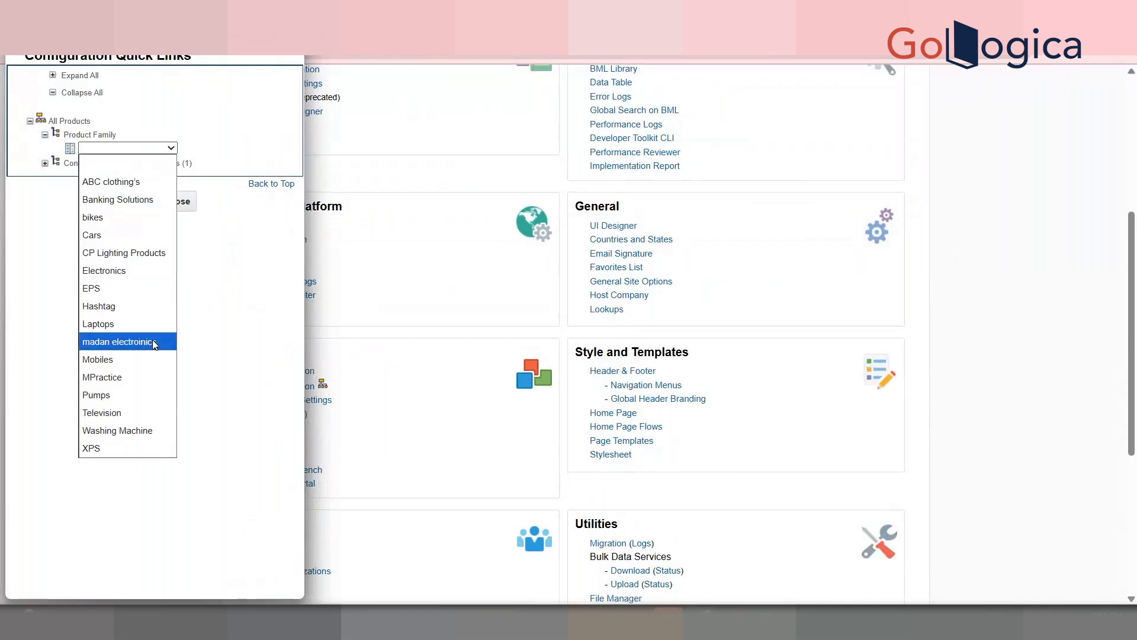
left_click(151, 430)
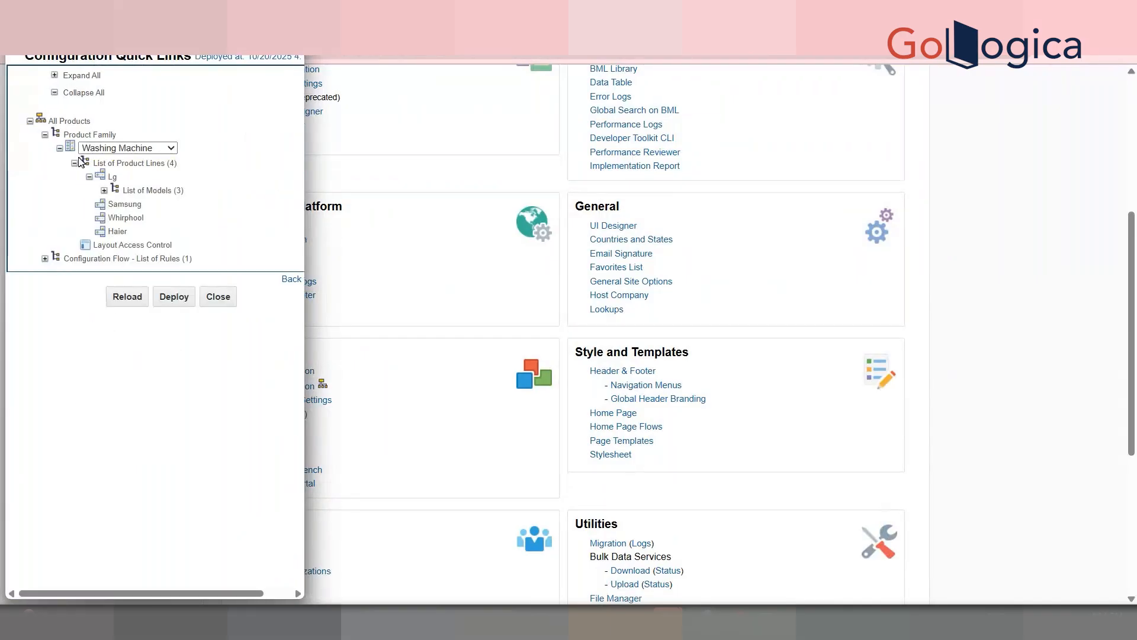
Step: Expand Lg > Cap 8 kg to check its rules, array sets and attributes
left_click(104, 191)
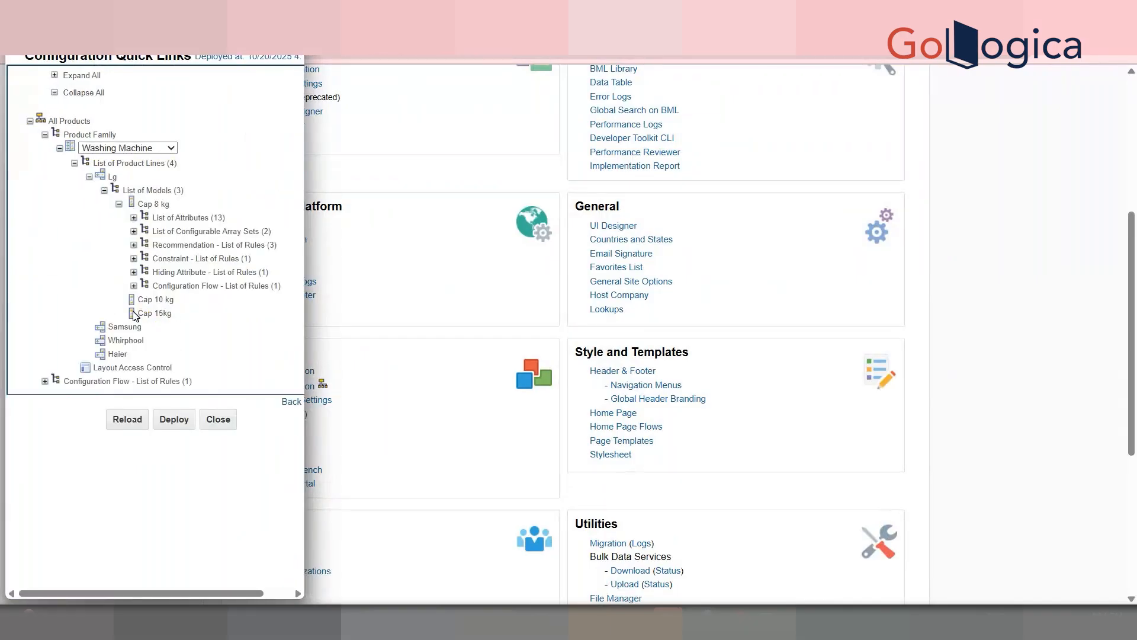
left_click(134, 287)
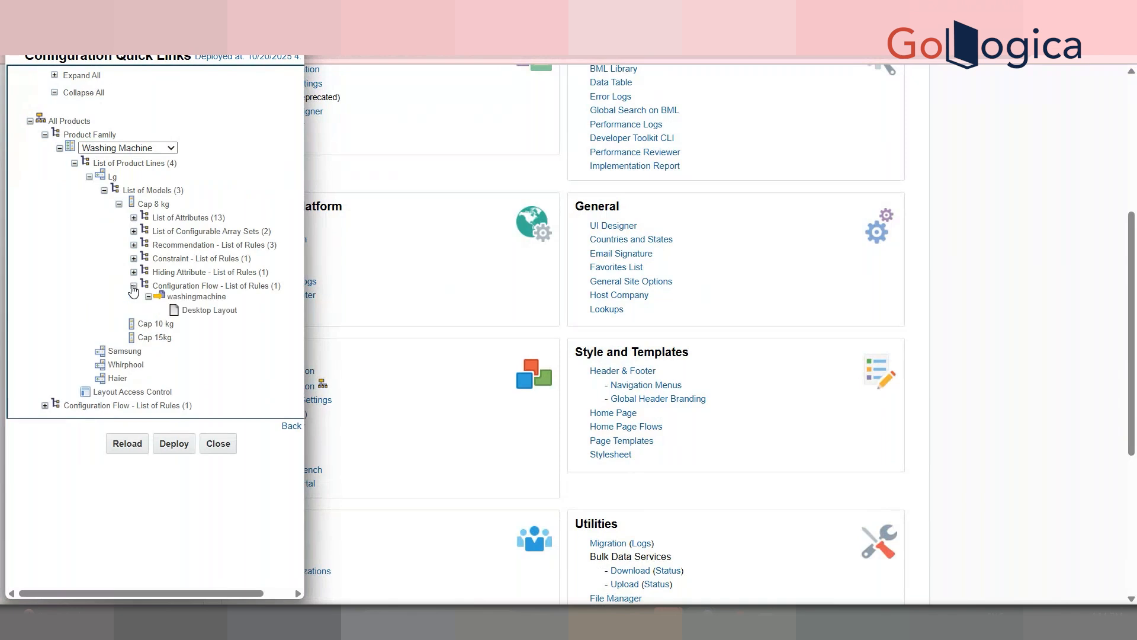
left_click(134, 272)
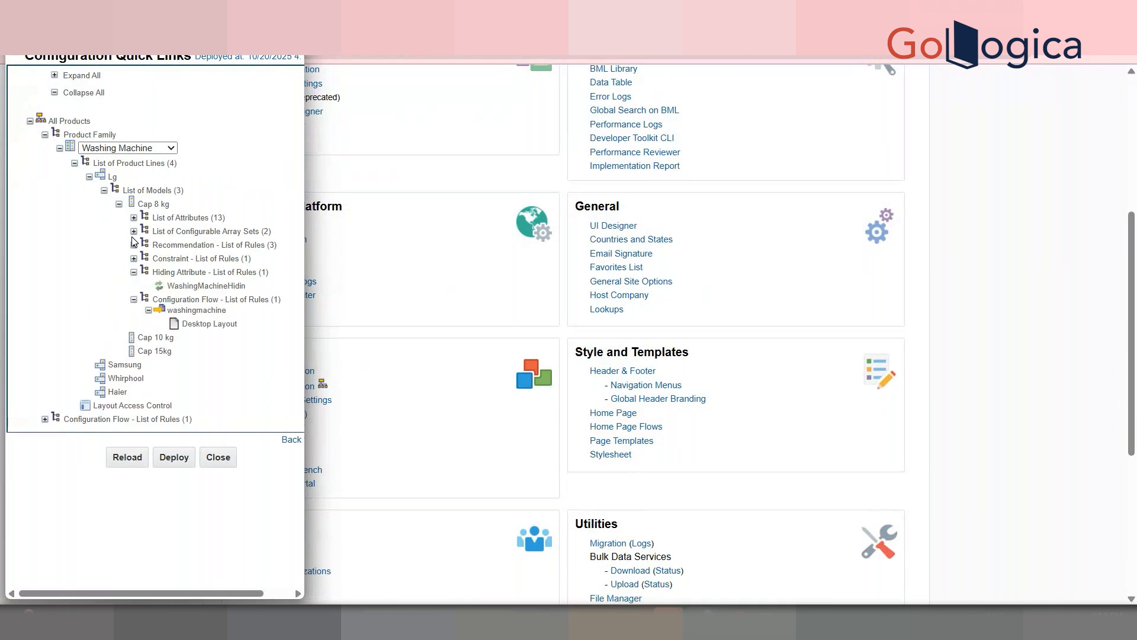
left_click(134, 245)
left_click(134, 231)
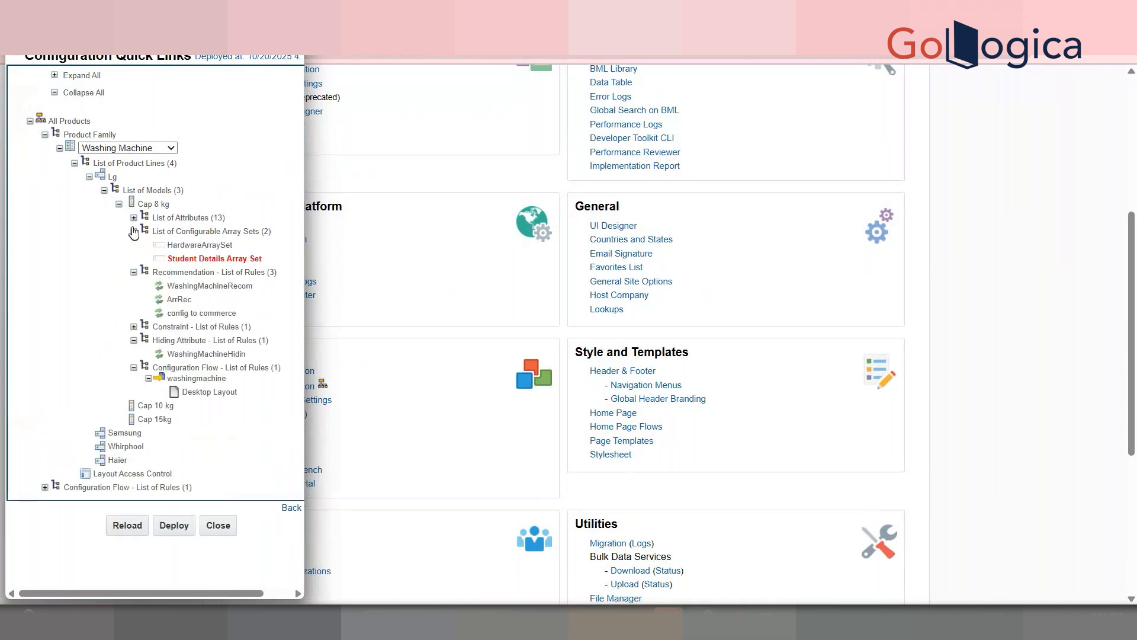
left_click(134, 218)
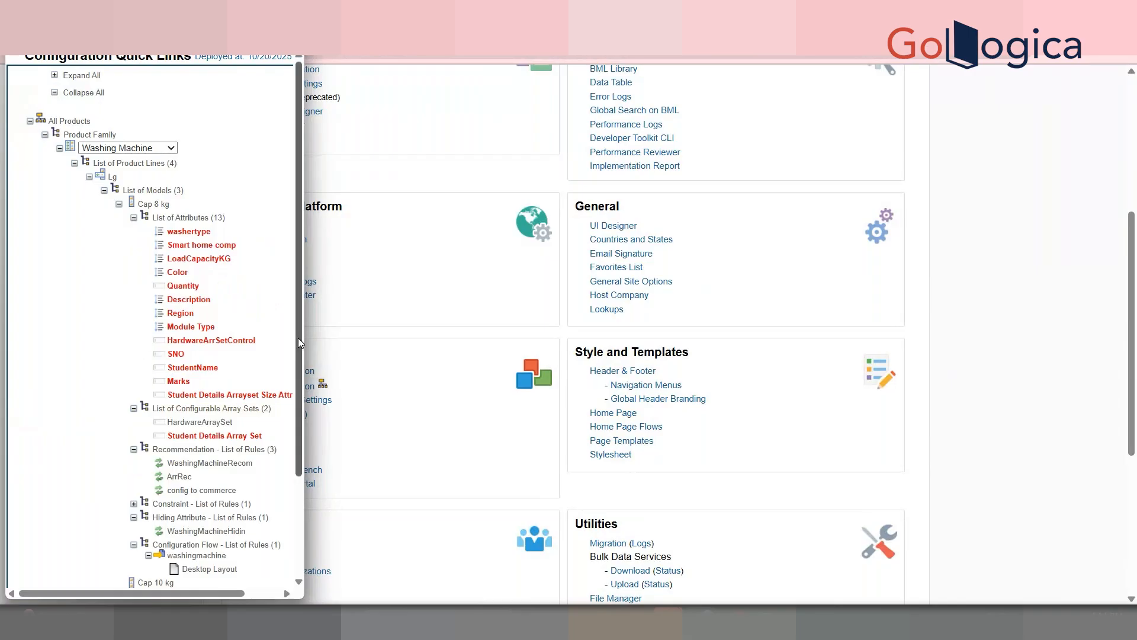
left_click_drag(299, 345, 301, 443)
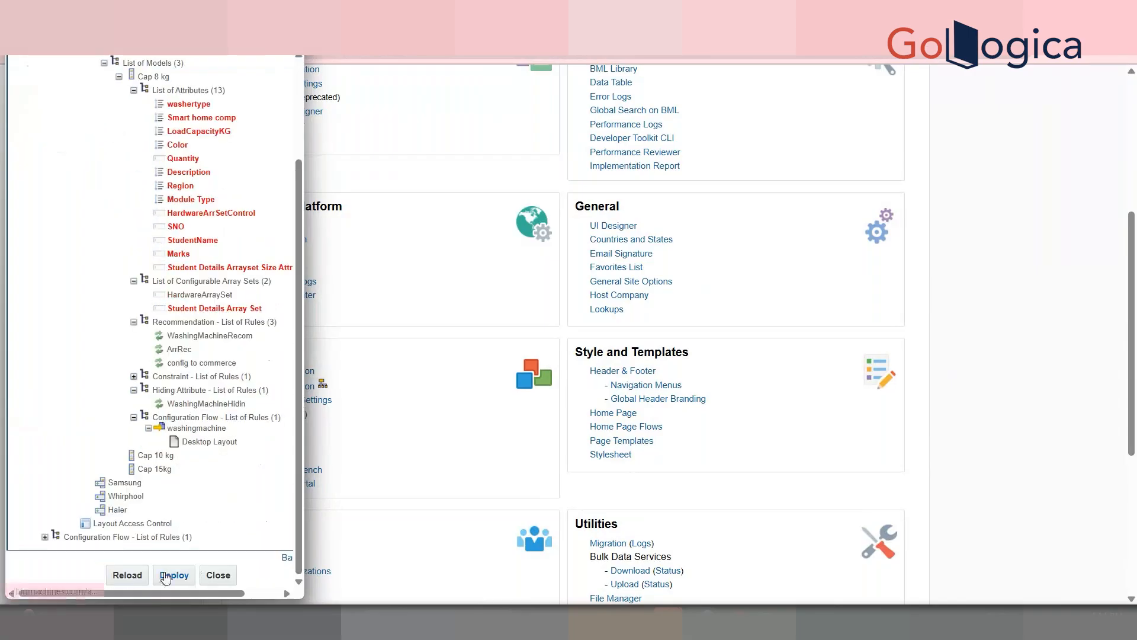
scroll(123, 354, "up", 3)
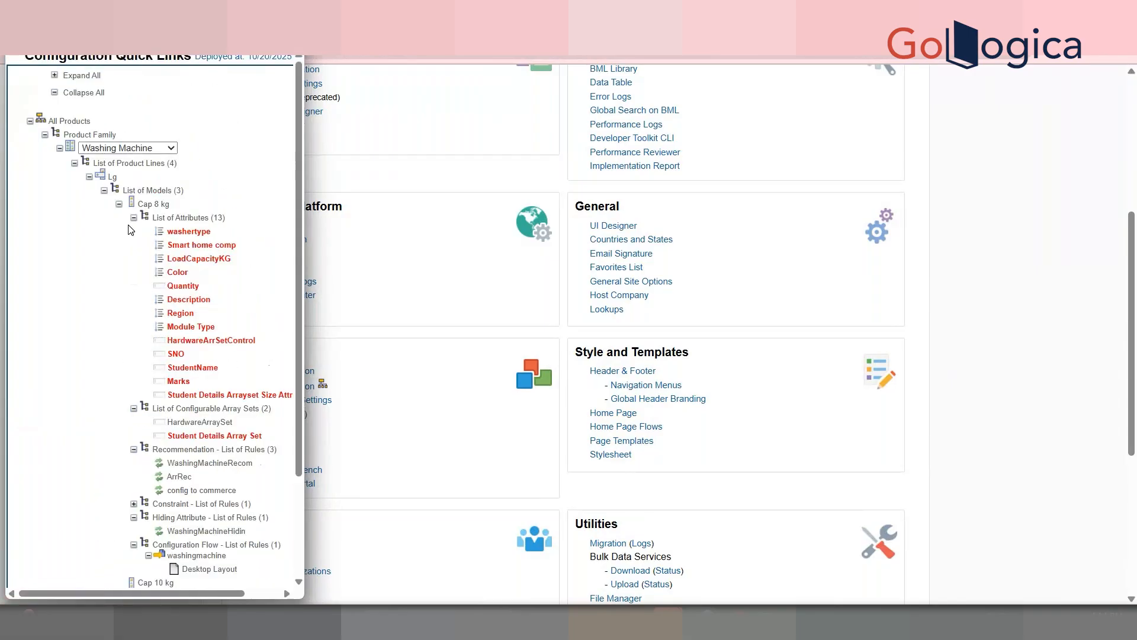
left_click(134, 218)
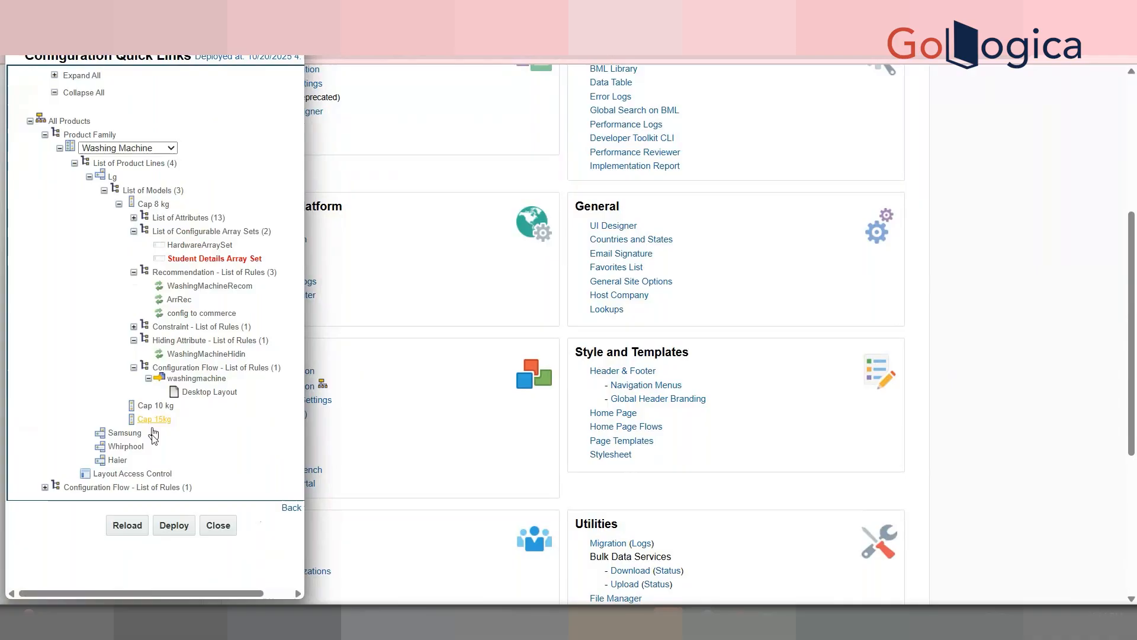
Step: Reload the Cap 8 kg configuration tree until it shows as deployed, then close it
left_click(134, 532)
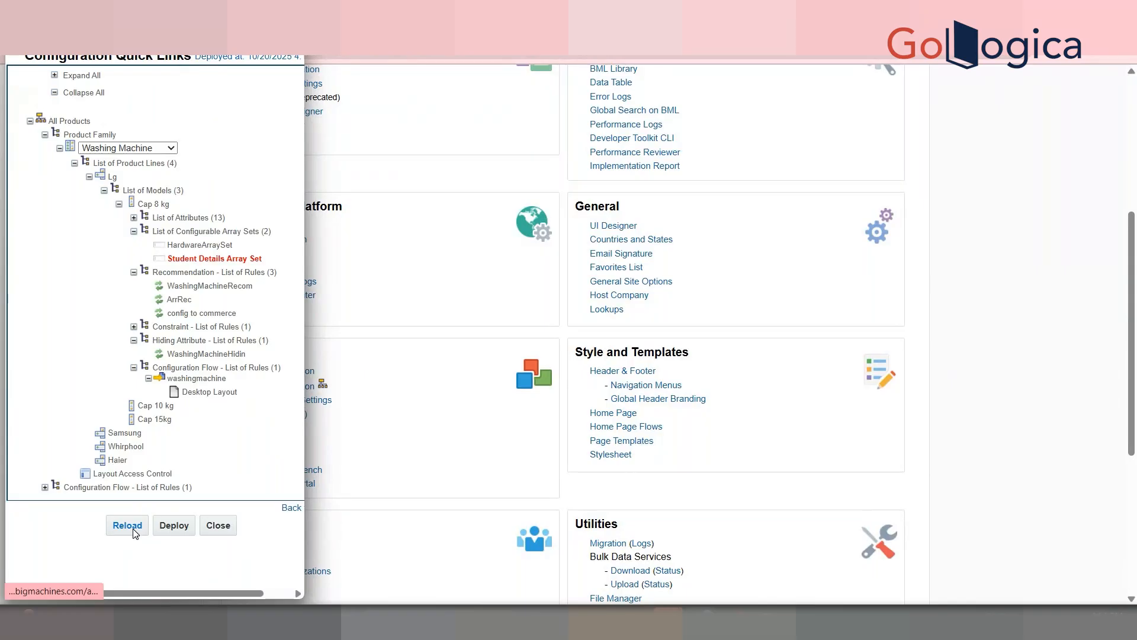
left_click(133, 531)
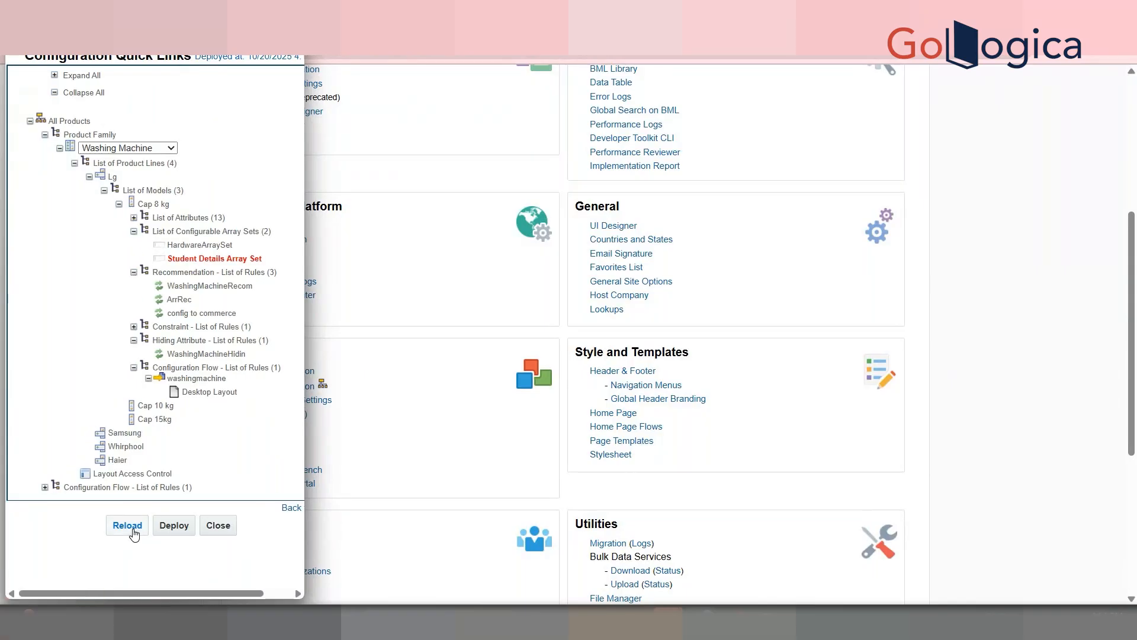
left_click(133, 532)
left_click(404, 286)
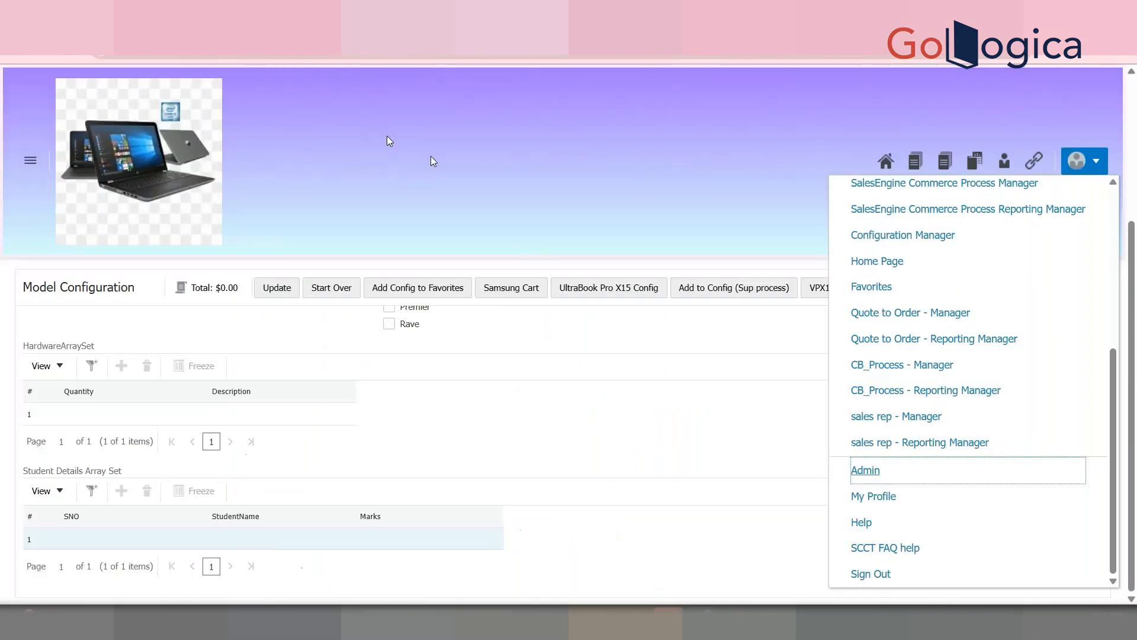
Step: Start the Cap 8 kg configuration over and reload the page
left_click(386, 142)
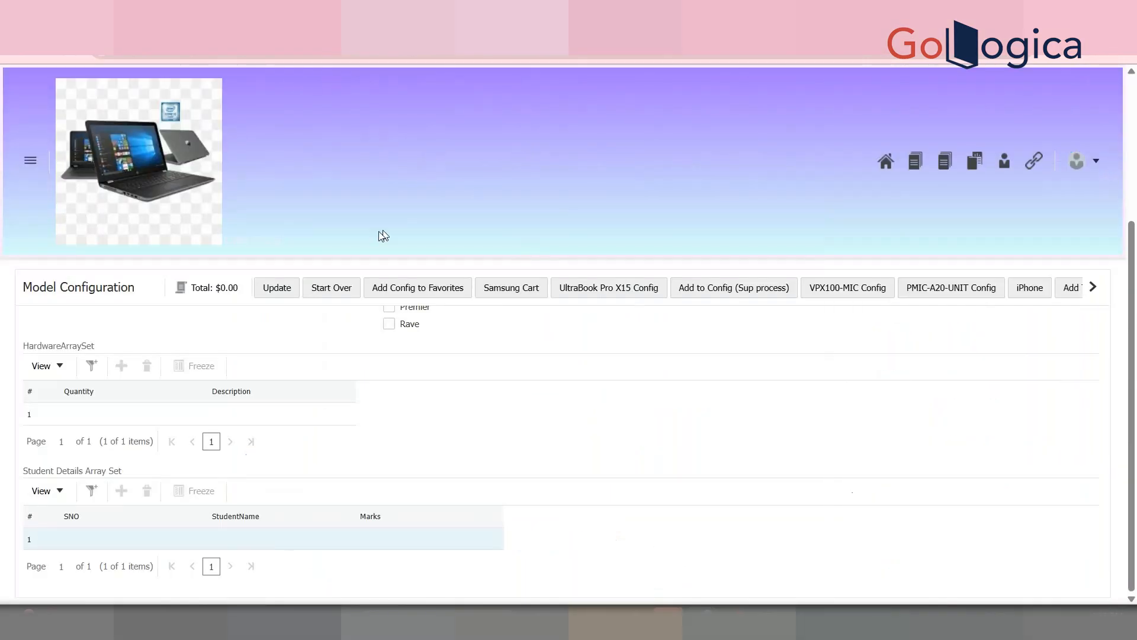
left_click(336, 289)
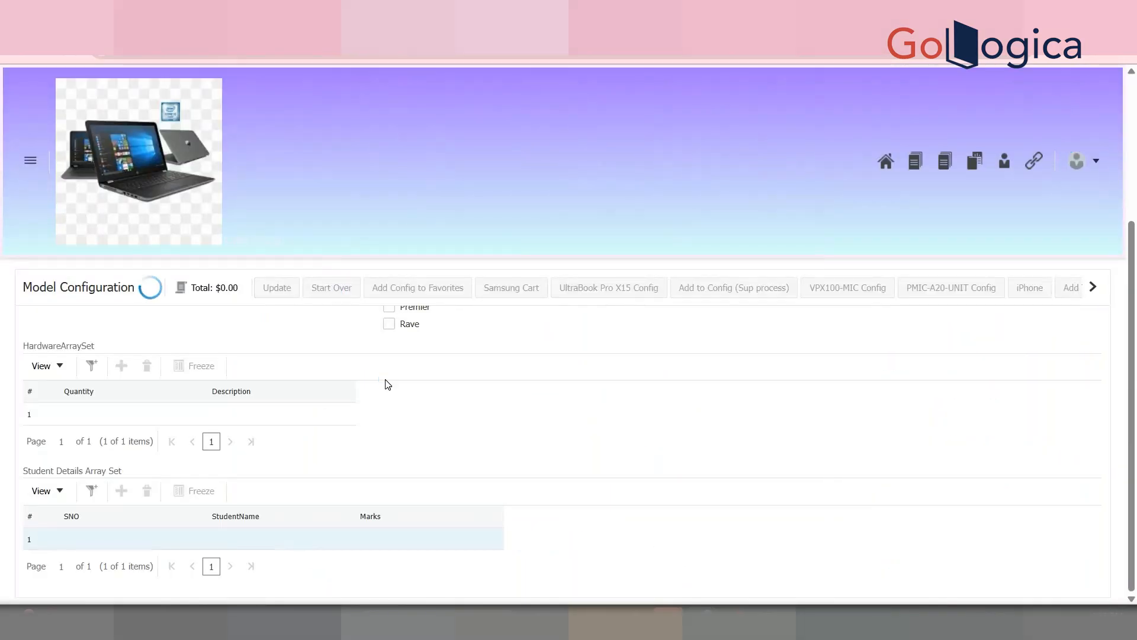
key("F5")
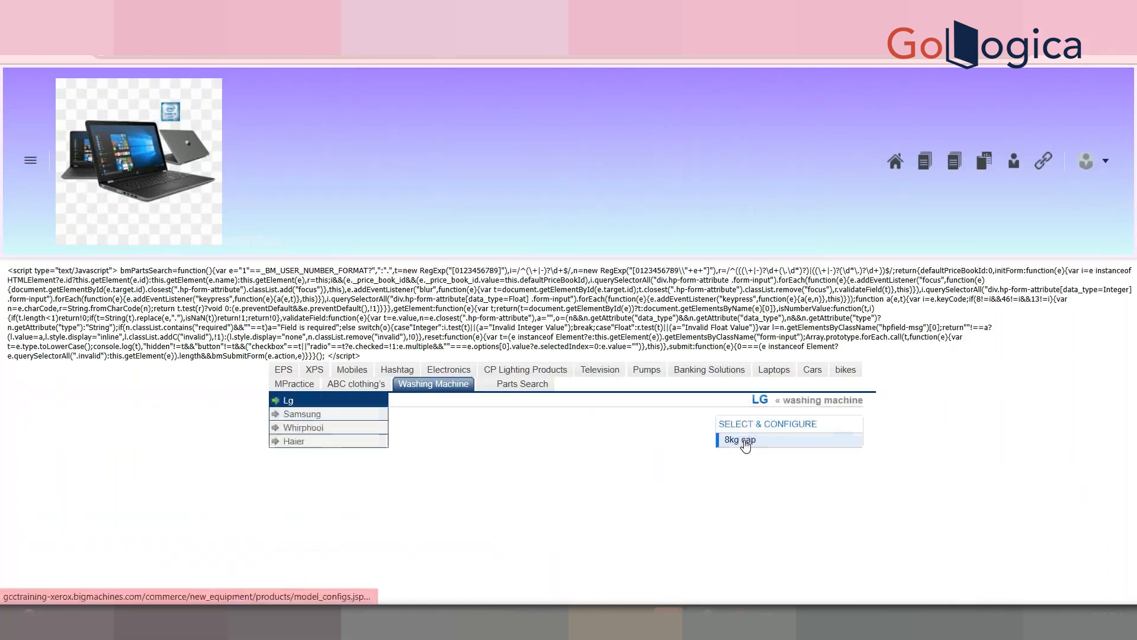
key("alt+Left")
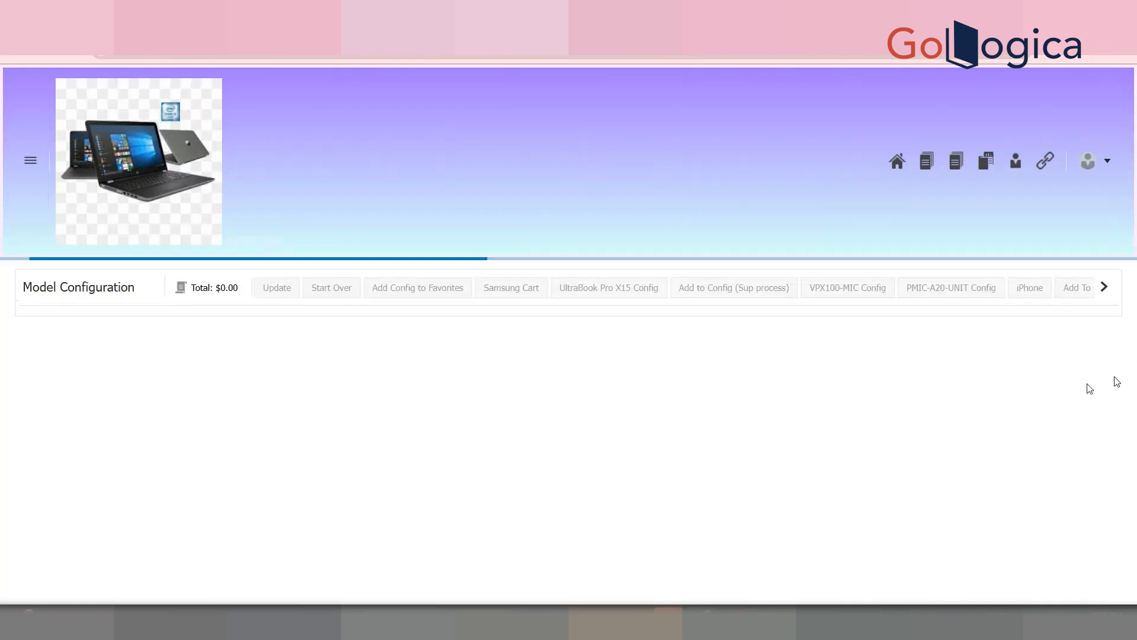
Step: Inspect the Student Details Array Set grid, confirming it shows one row
scroll(1134, 265, "down", 4)
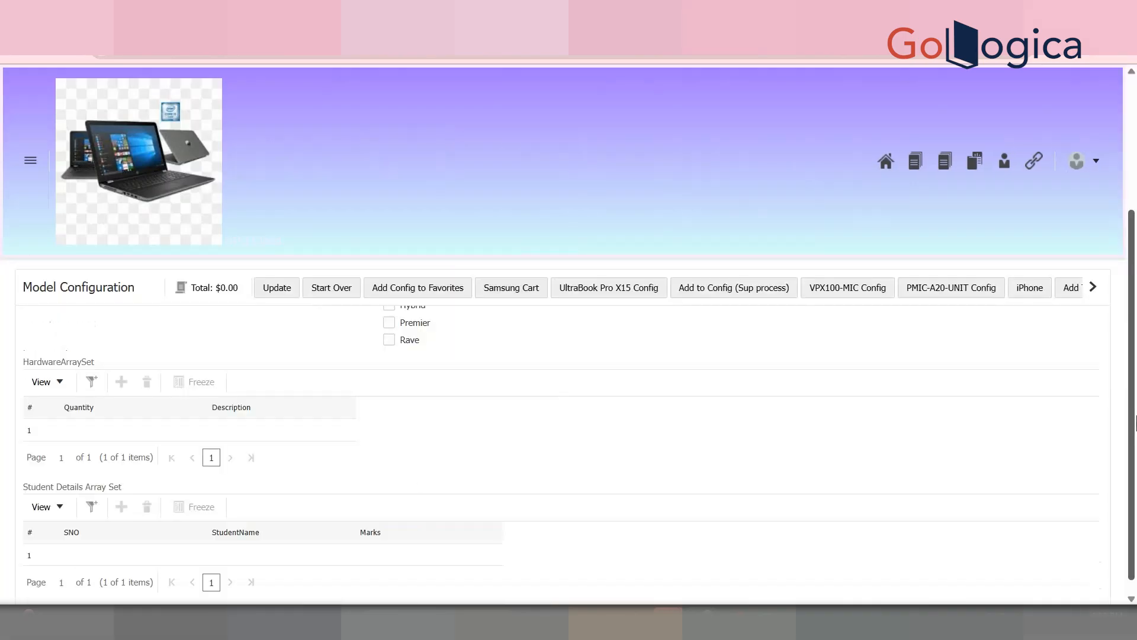
left_click(86, 537)
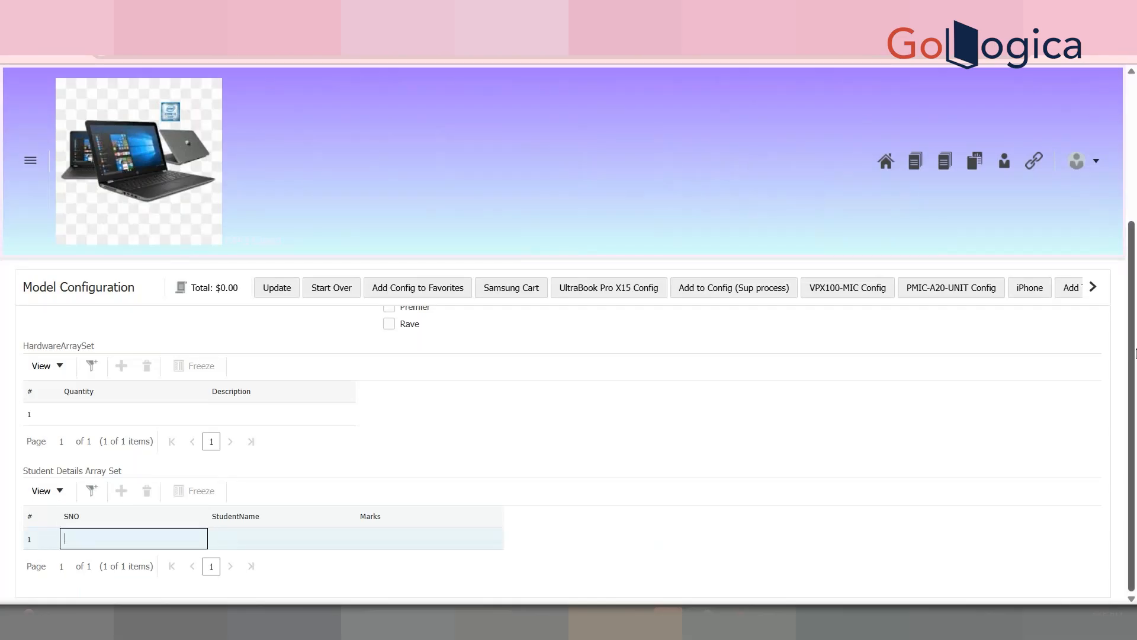
left_click(1093, 286)
left_click_drag(1135, 353, 1092, 291)
scroll(1136, 340, "down", 2)
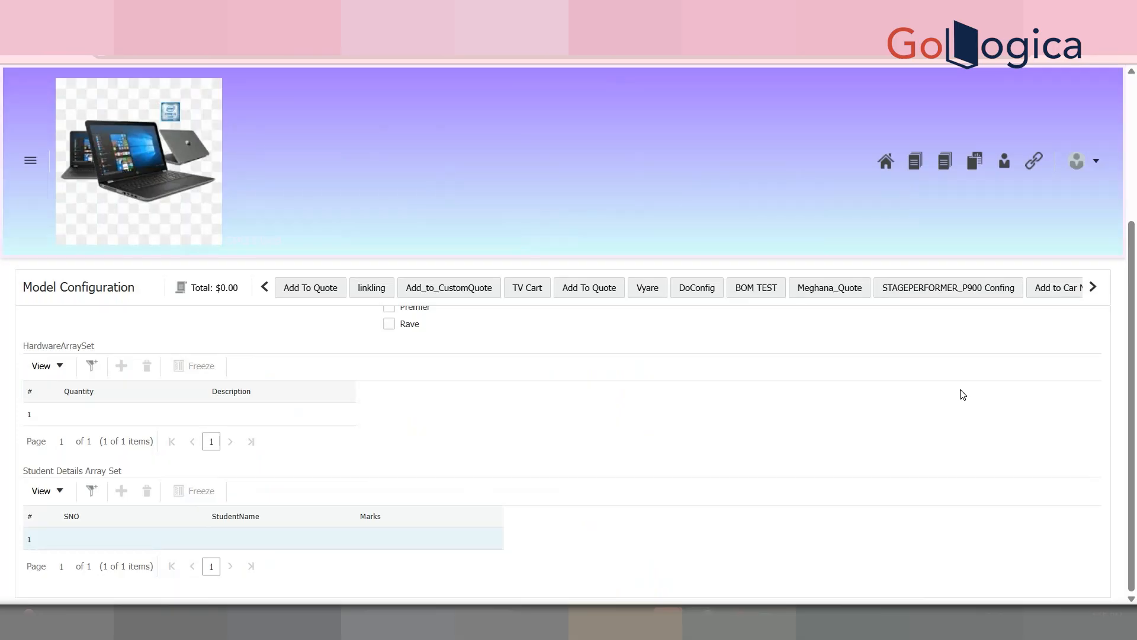
mouse_move(1136, 377)
left_mouse_down()
mouse_move(1136, 319)
mouse_move(1136, 380)
left_mouse_up()
left_click(132, 524)
left_click(131, 523)
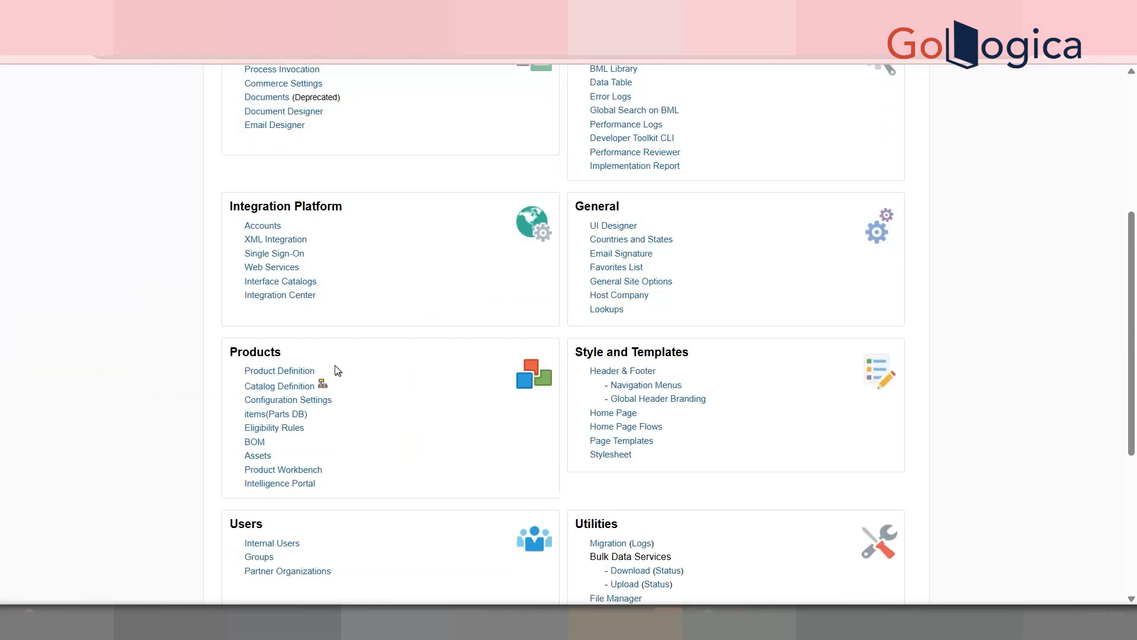
Step: Go through Catalog Definition to Washing Machine > Lg > Cap 8 kg and list its attributes
left_click(321, 385)
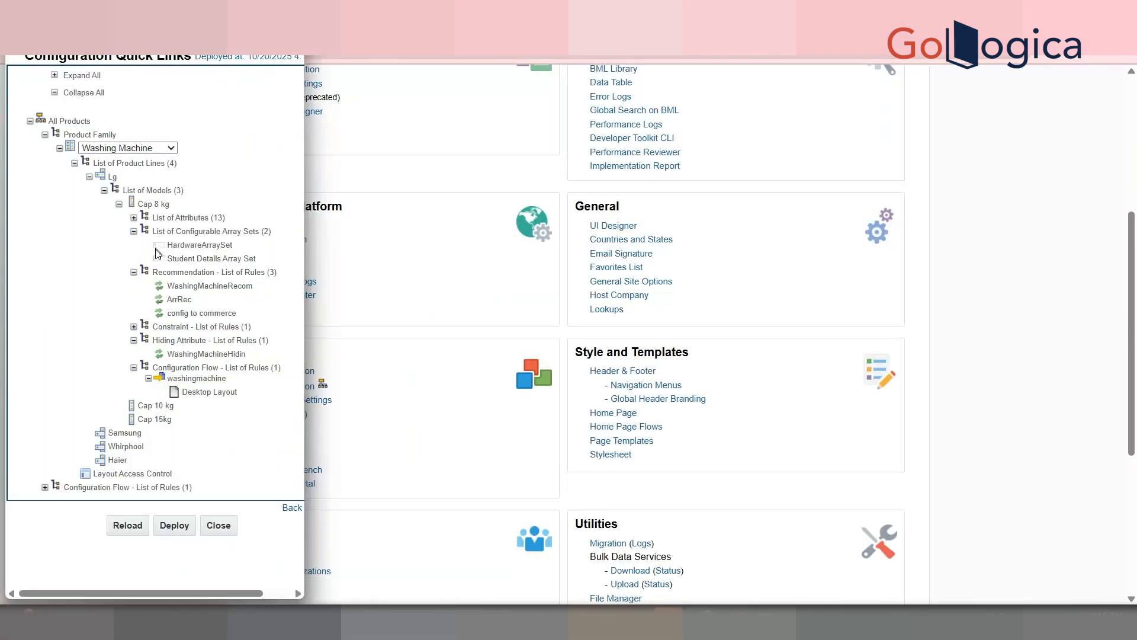
left_click(148, 149)
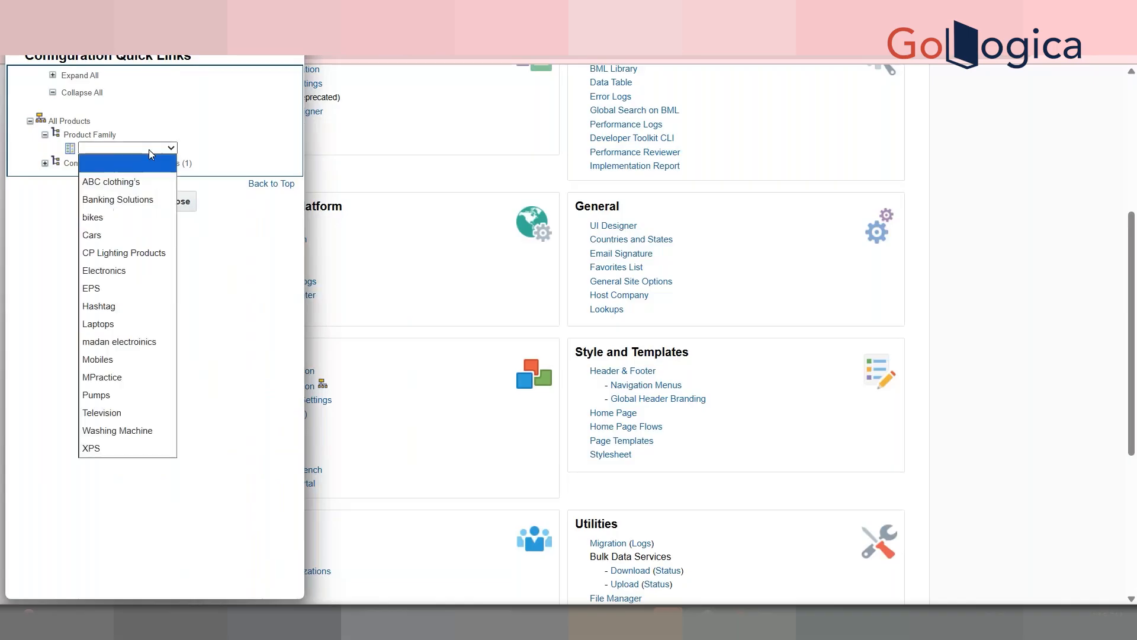
left_click(153, 395)
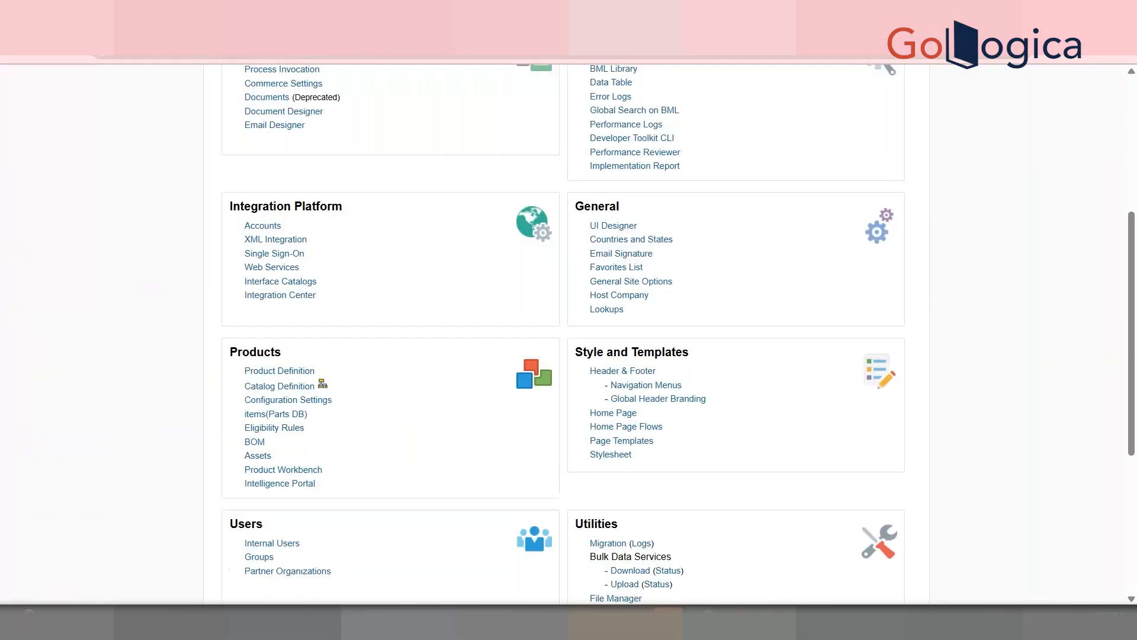
left_click(323, 384)
left_click(118, 147)
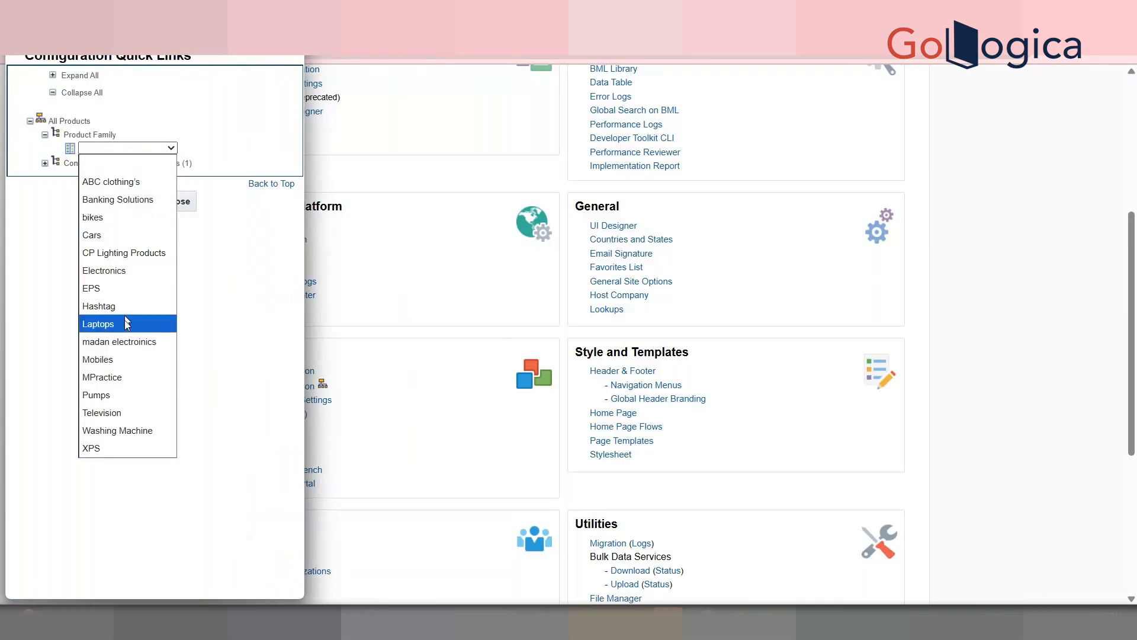
left_click(126, 430)
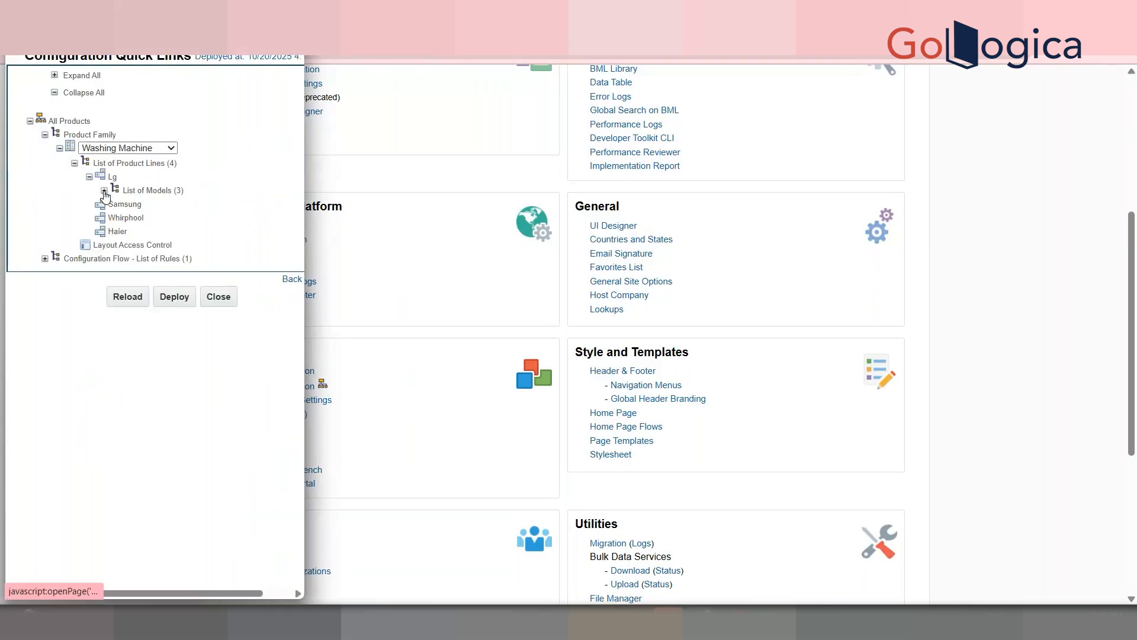
left_click(104, 191)
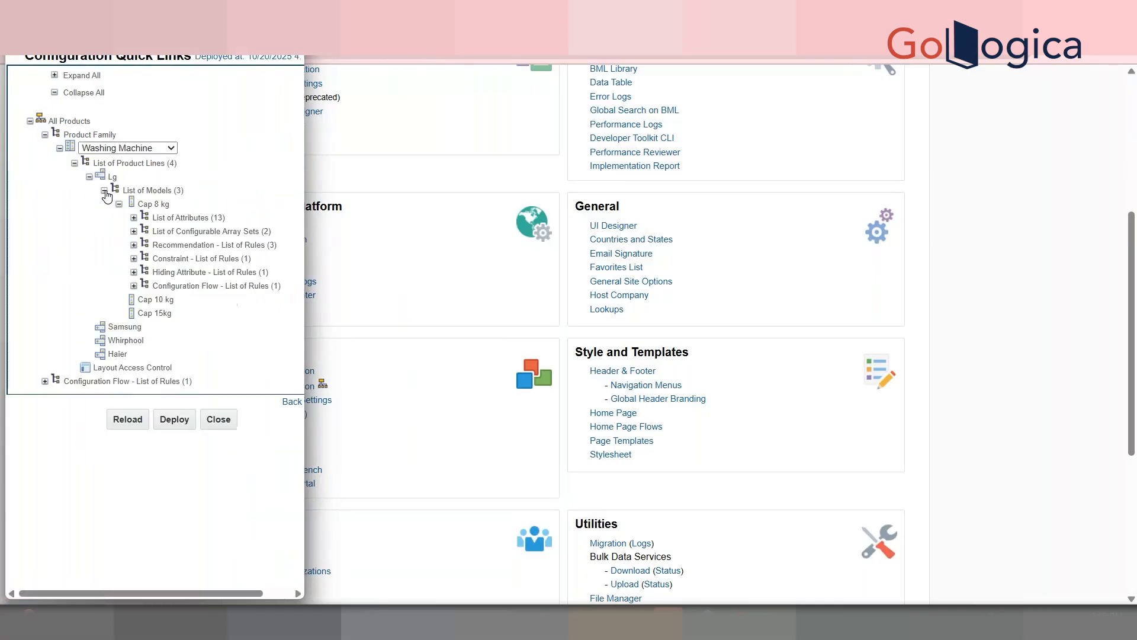
left_click(153, 204)
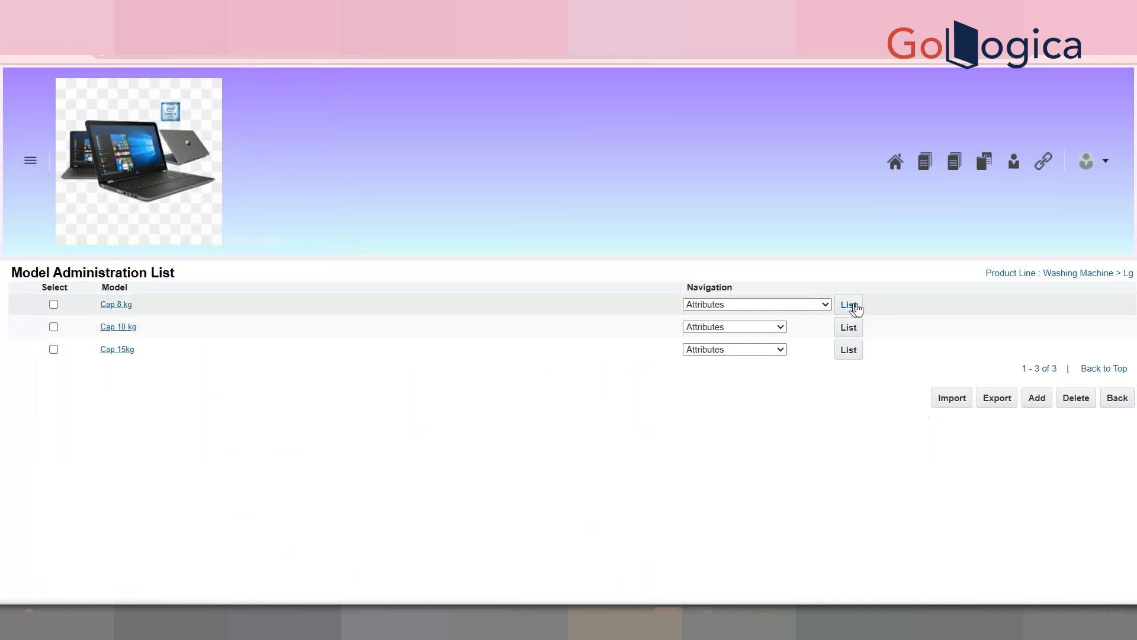
left_click(848, 305)
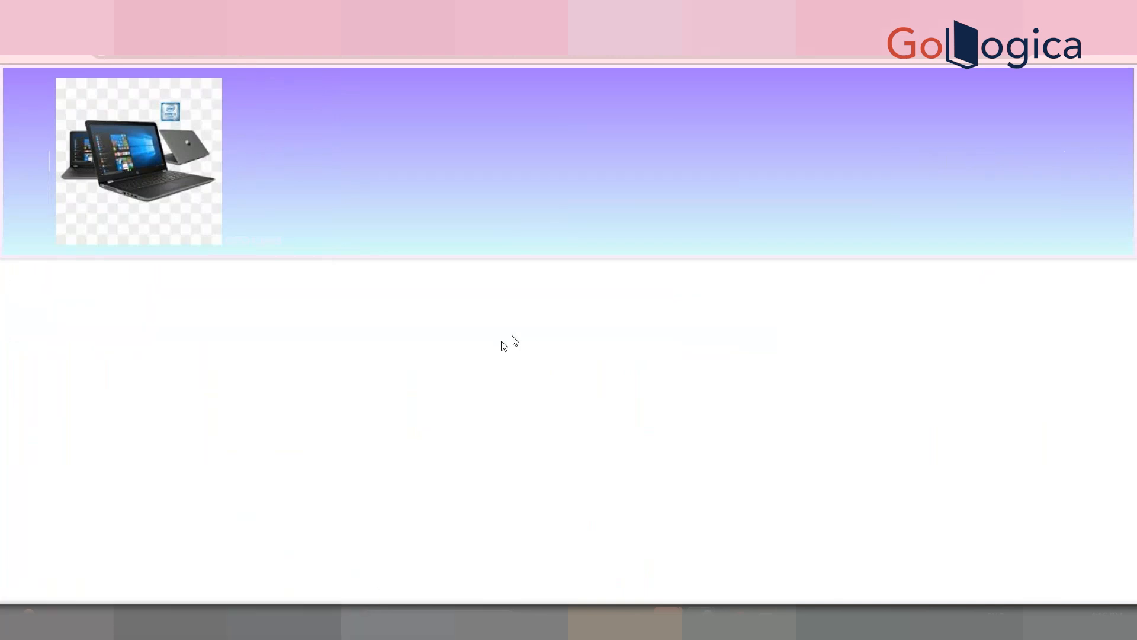
Step: Review the Student Details Arrayset Size Attribute's general settings and related rules
left_click(157, 539)
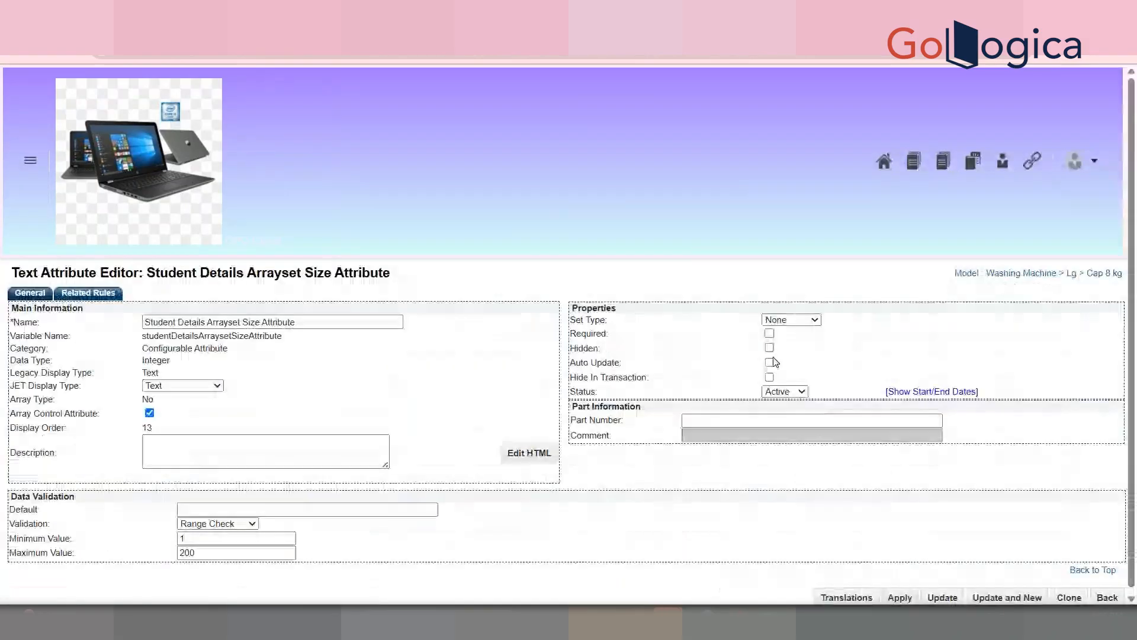
double_click(773, 360)
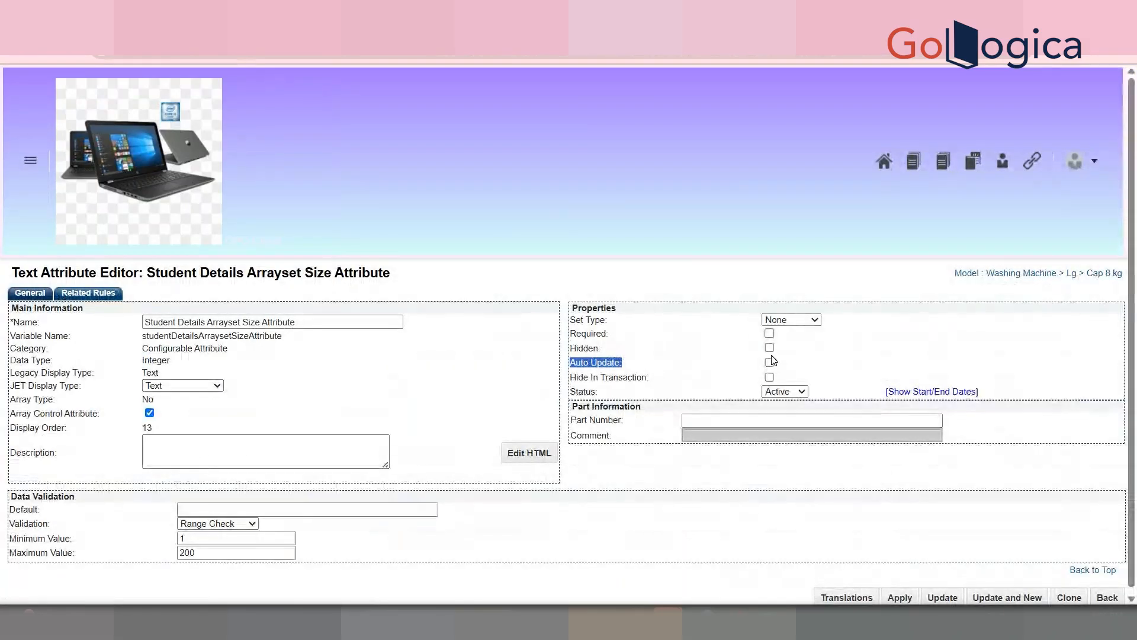
left_click(103, 293)
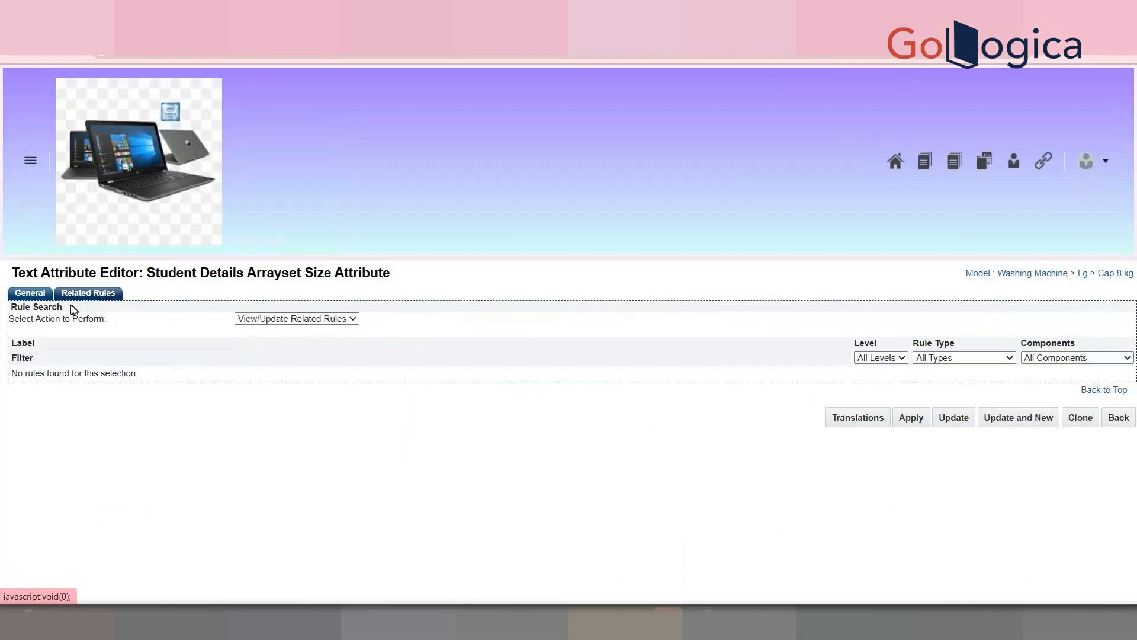
left_click(44, 296)
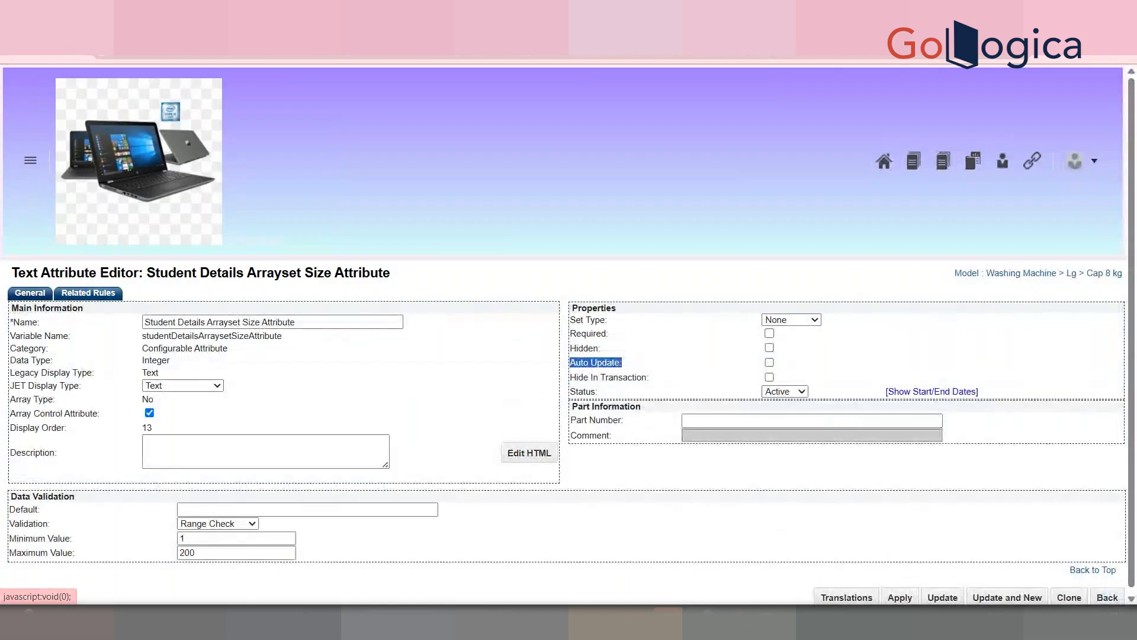
left_click(1110, 606)
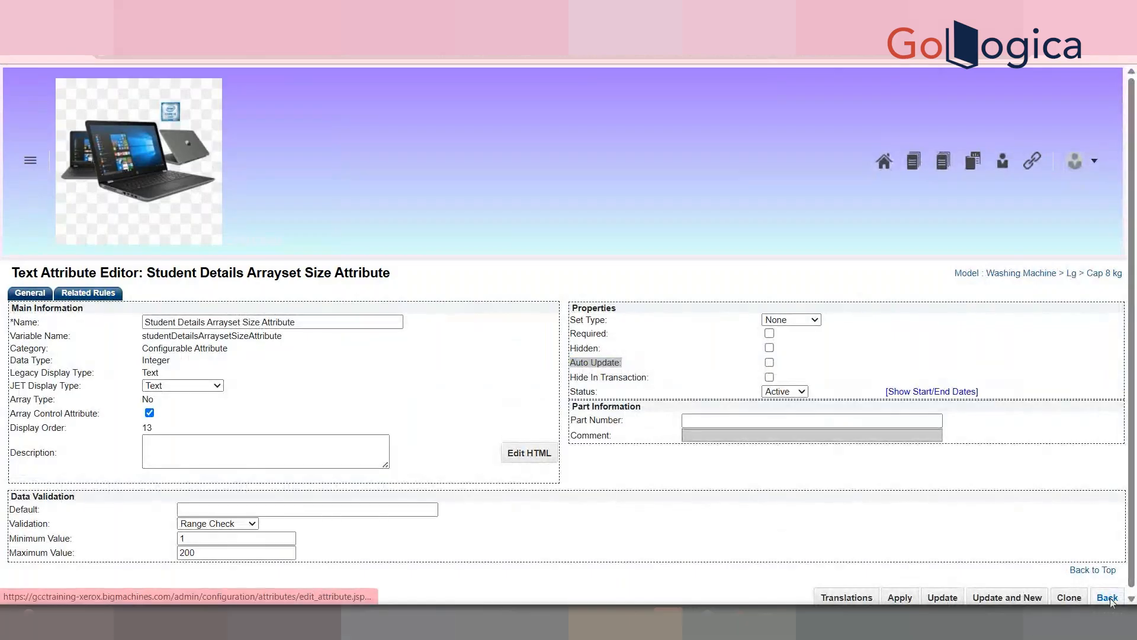
left_click(627, 515)
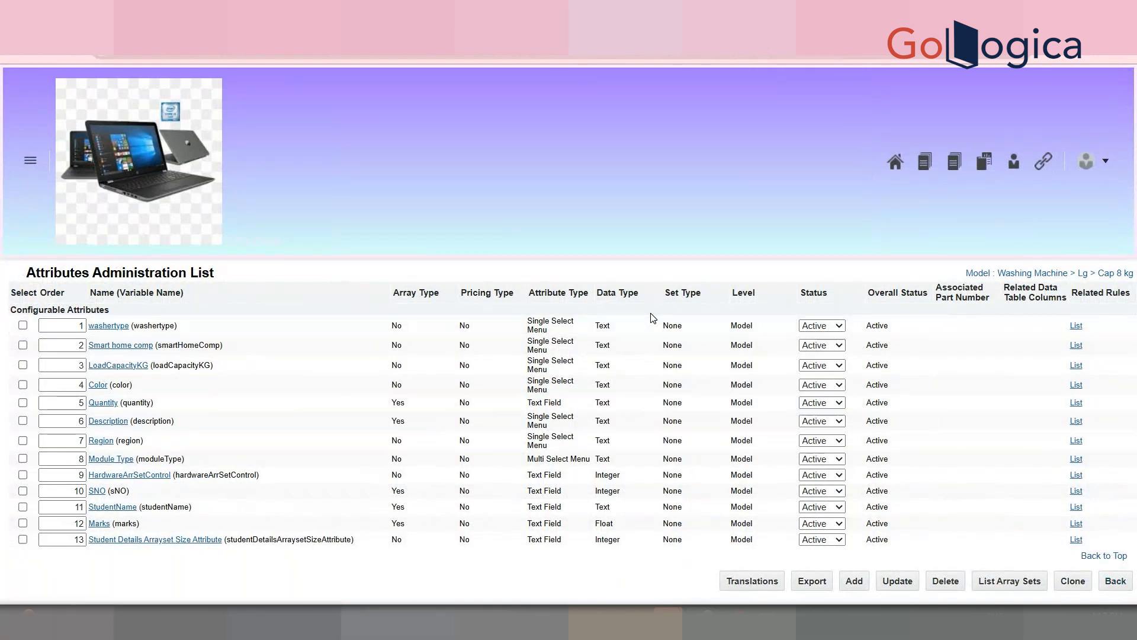
Step: Open the page layout of Cap 8 kg's washingmachine configuration flow
left_click(747, 306)
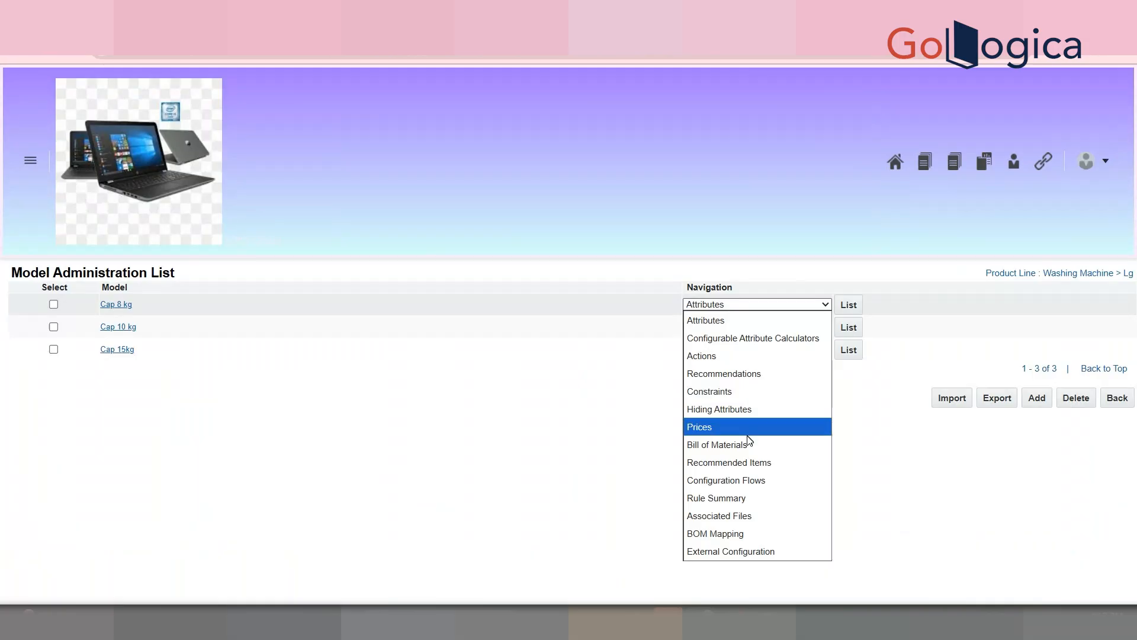
left_click(748, 479)
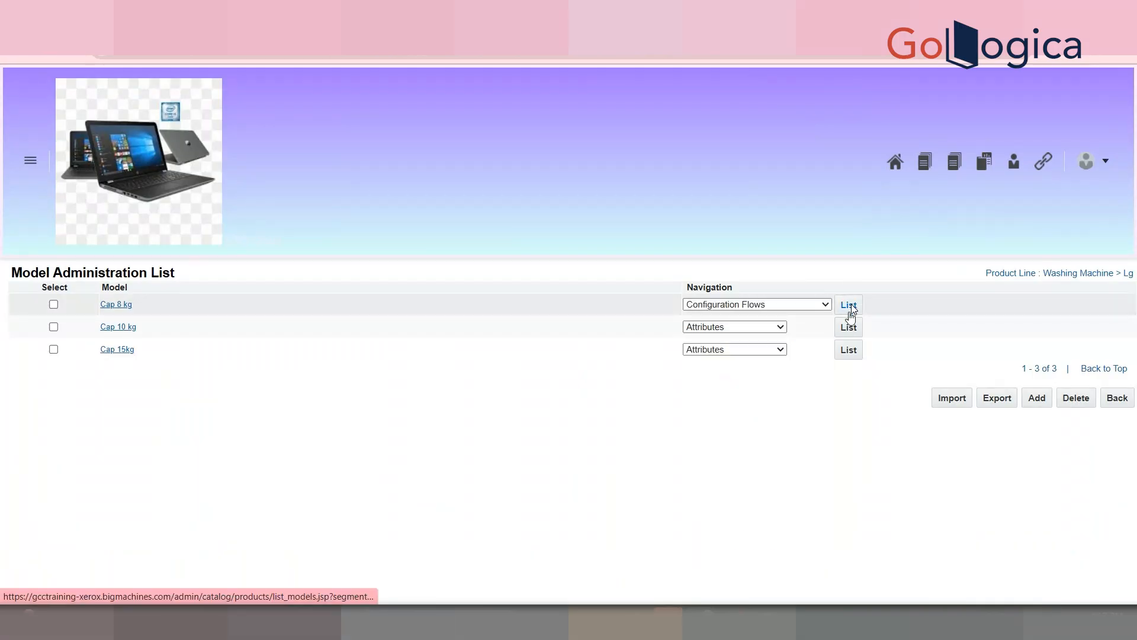
left_click(849, 306)
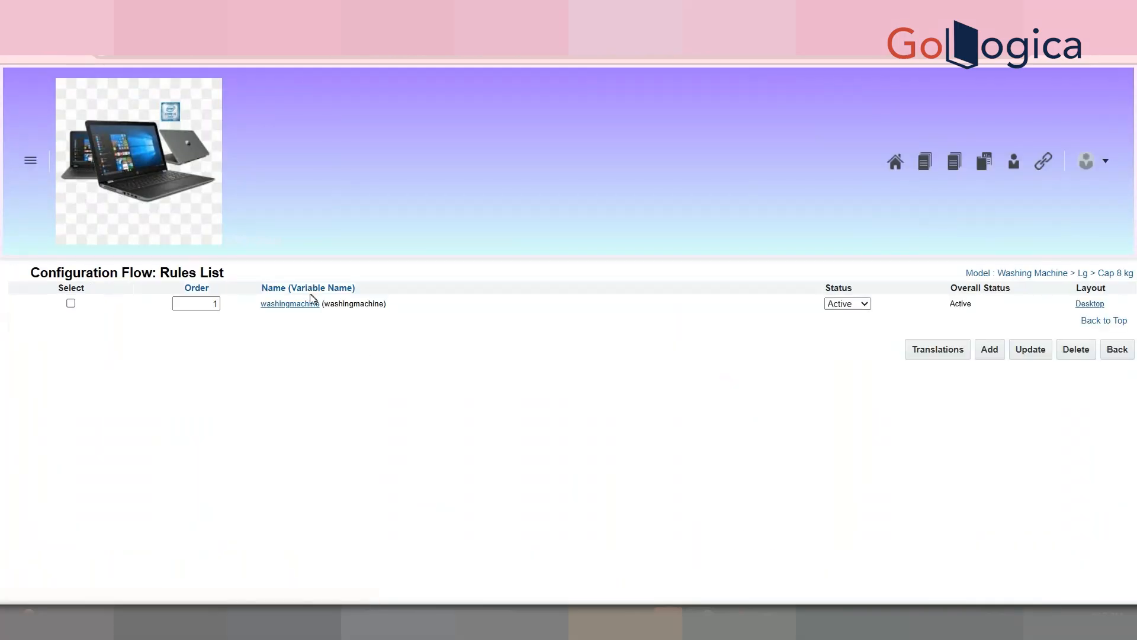
left_click(309, 304)
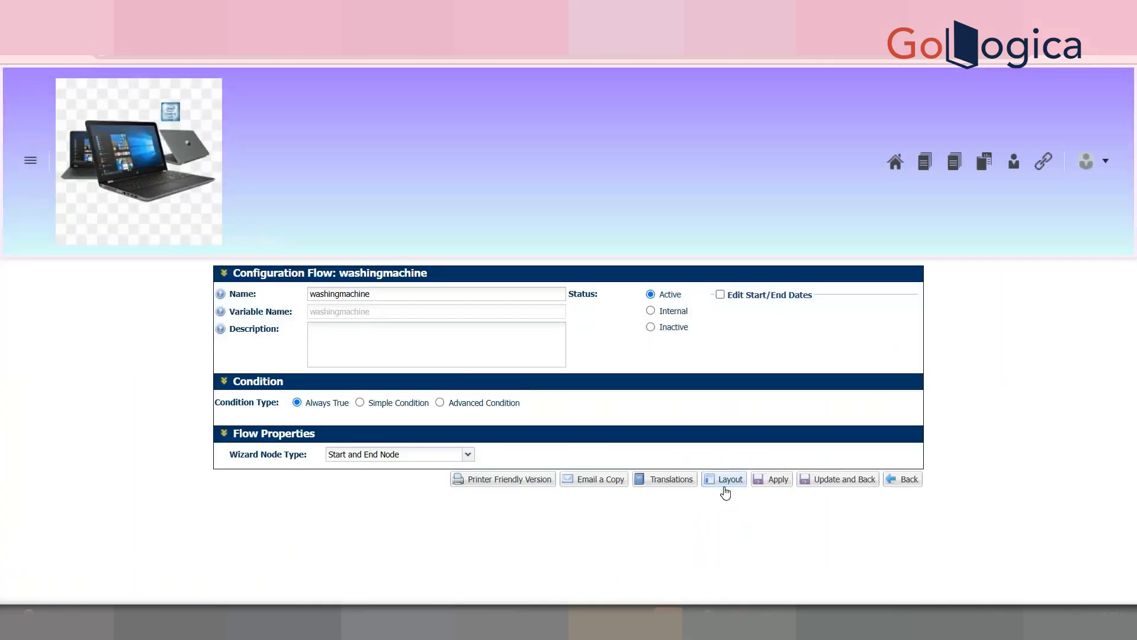
left_click(724, 484)
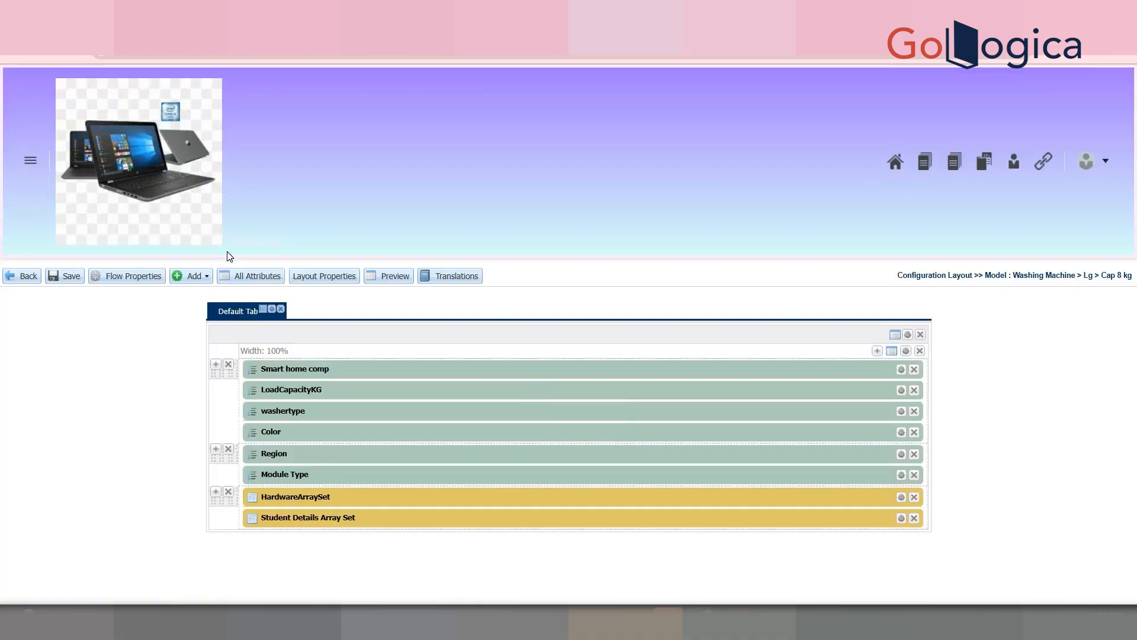
Step: Filter attributes by 'stude' and drop the size attribute above Student Details Array Set
left_click(207, 277)
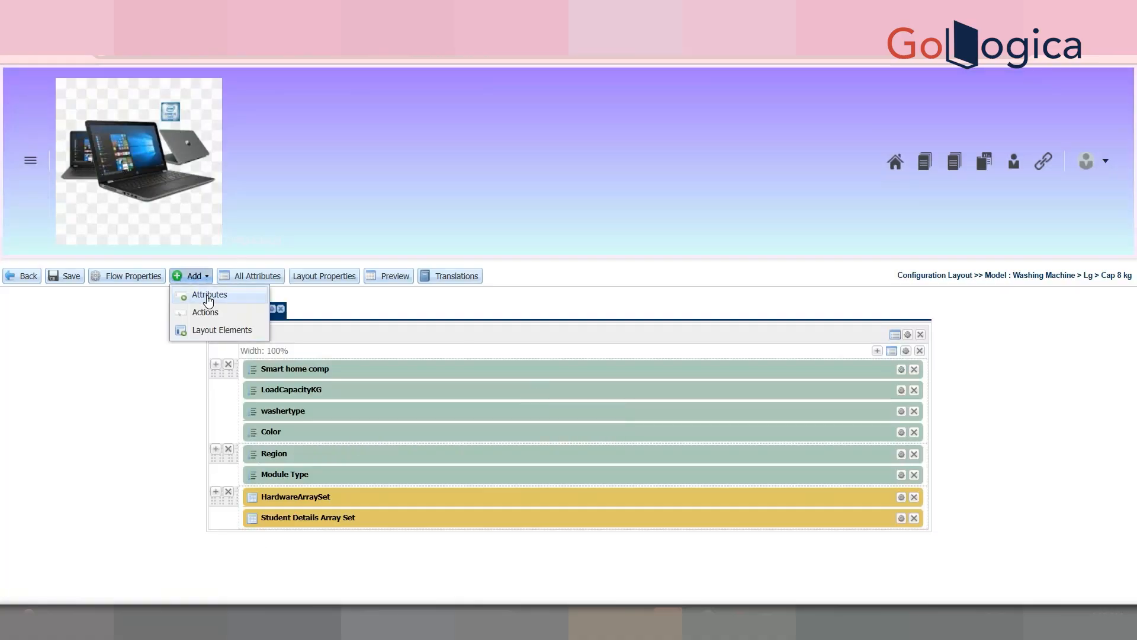
left_click(206, 295)
left_click(1009, 155)
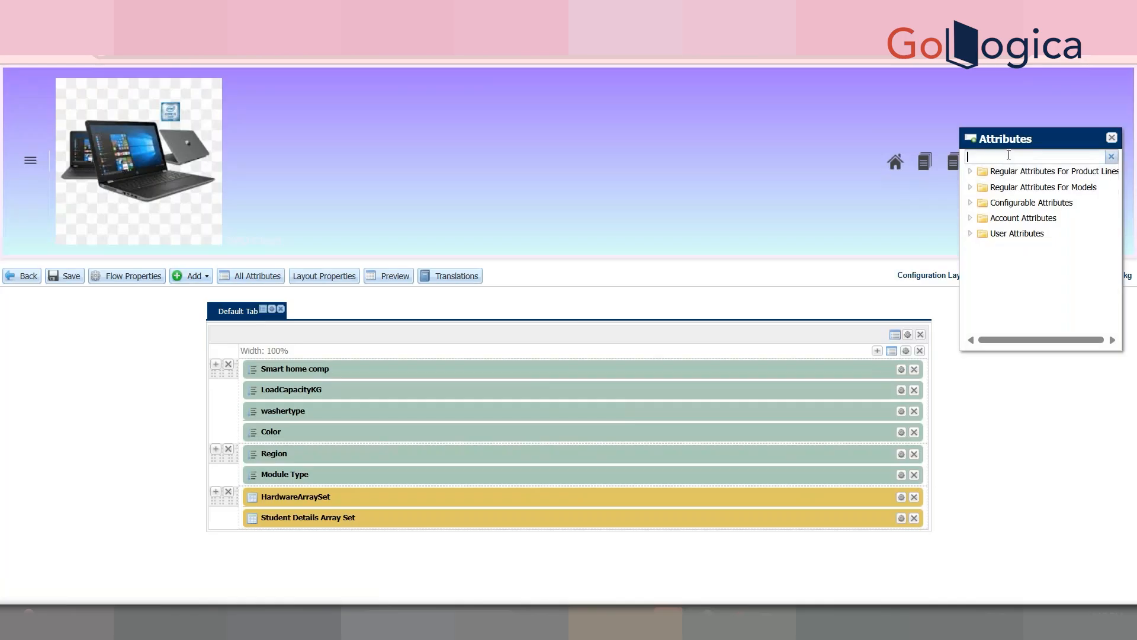
type("stu")
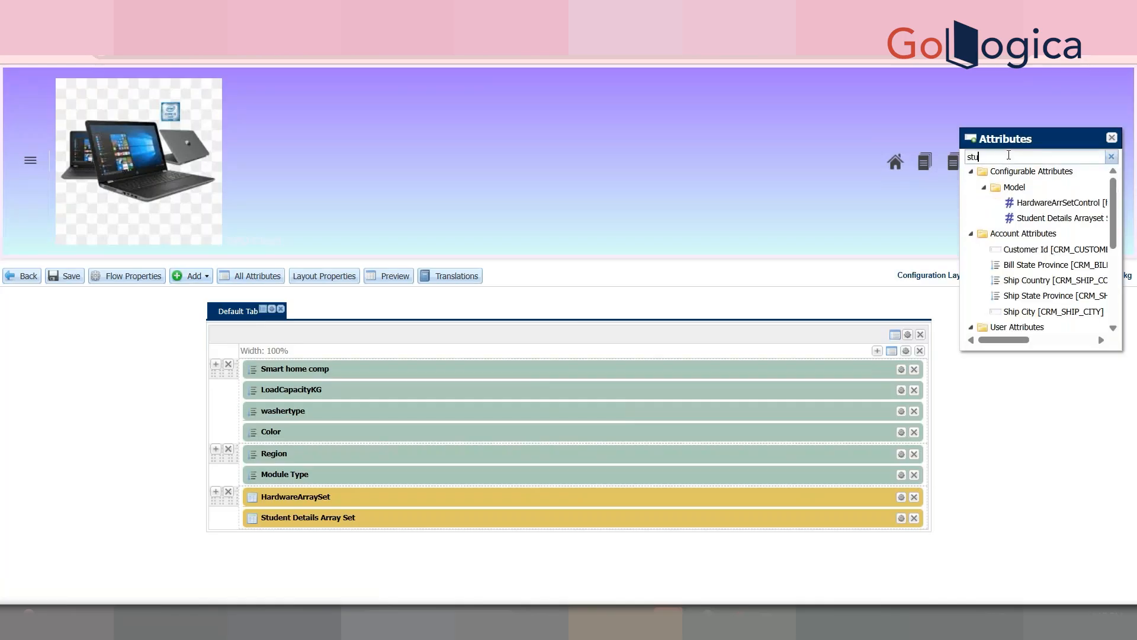
type("de")
left_click_drag(1069, 211, 391, 503)
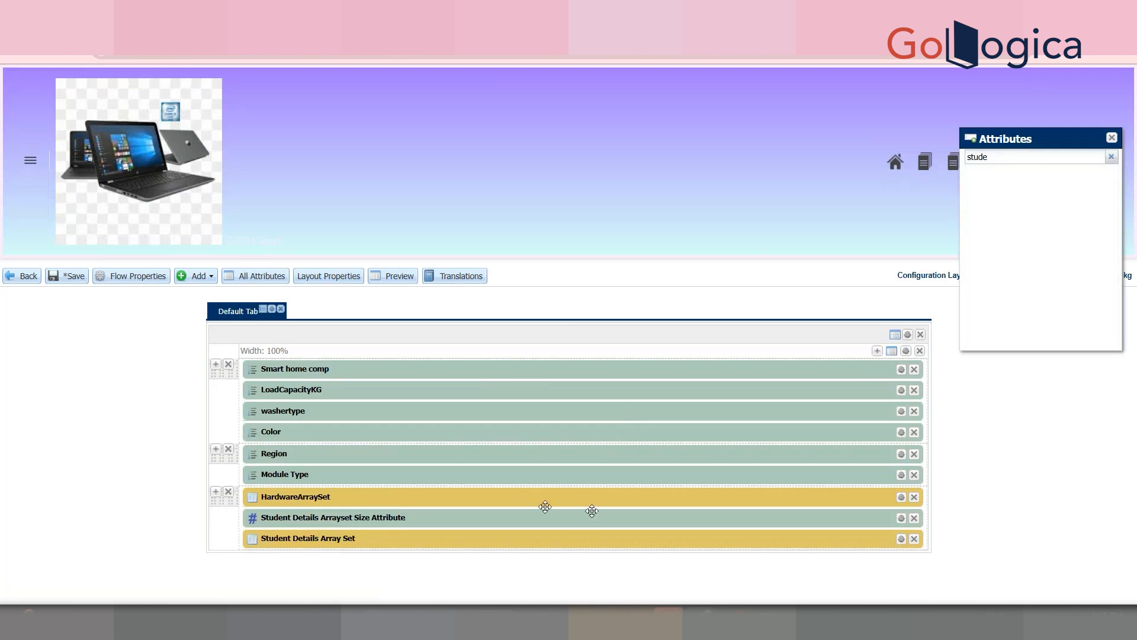
left_click(901, 518)
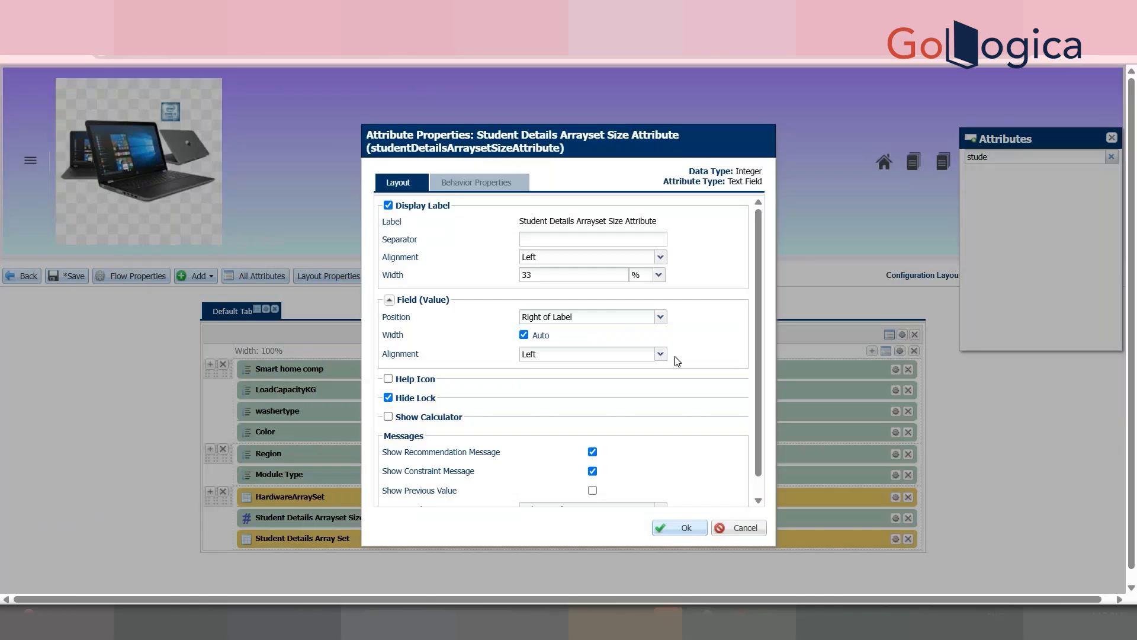
Step: Mark the Student Details Arrayset Size Attribute as Hide under its Behavior Properties
left_click(484, 185)
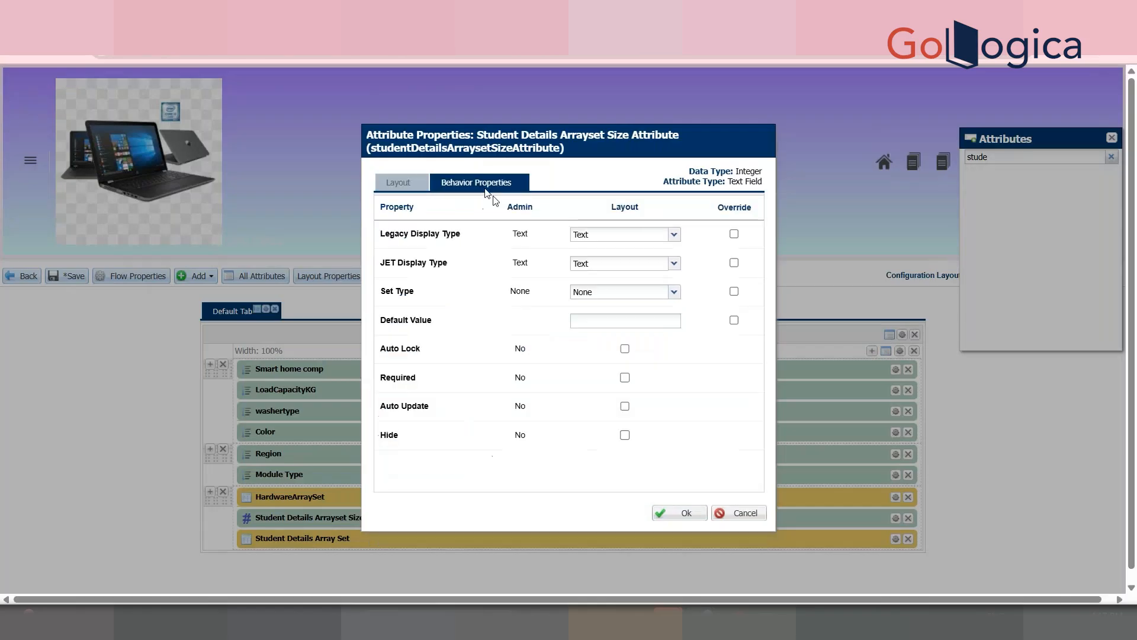
left_click(625, 435)
left_click(683, 515)
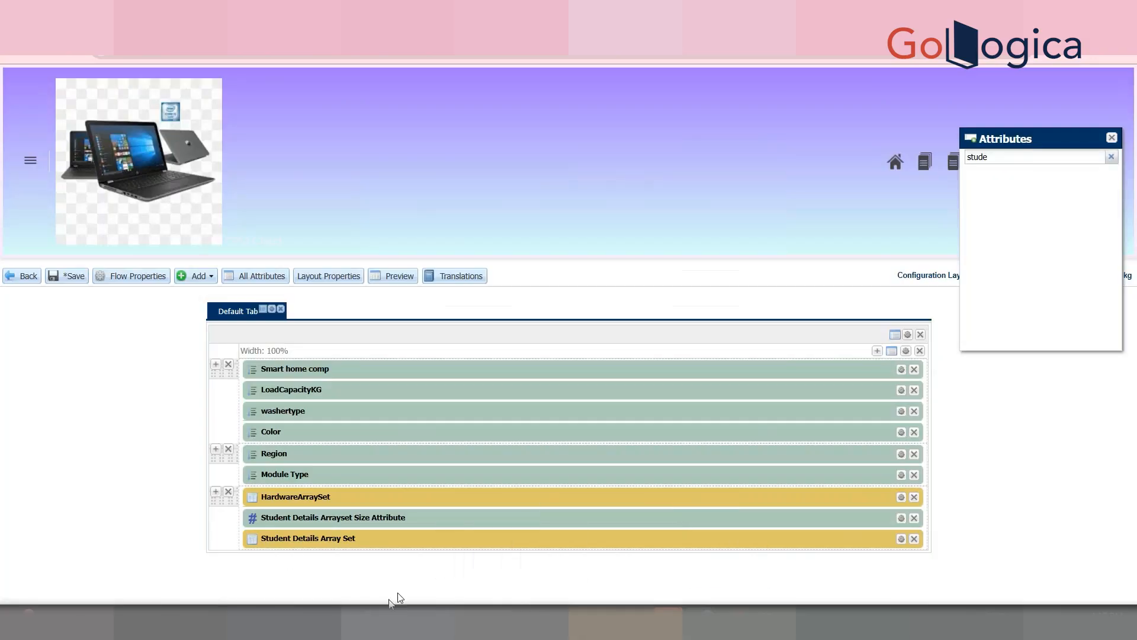
Step: Save the Cap 8 kg configuration layout and close the Attributes panel
left_click(65, 277)
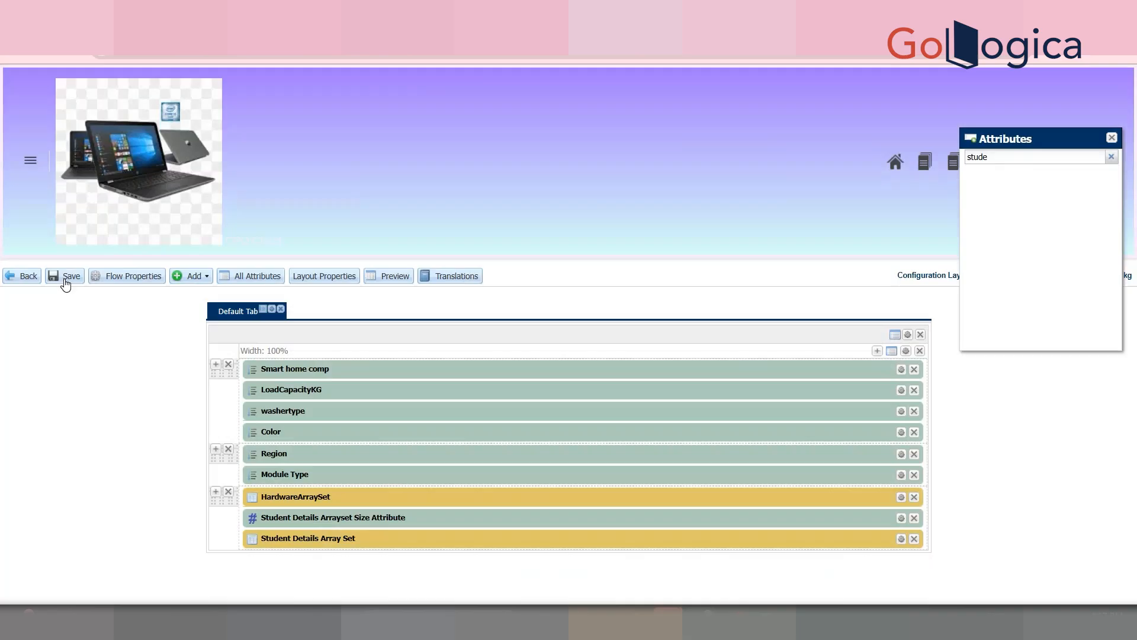
left_click(64, 278)
left_click(1112, 139)
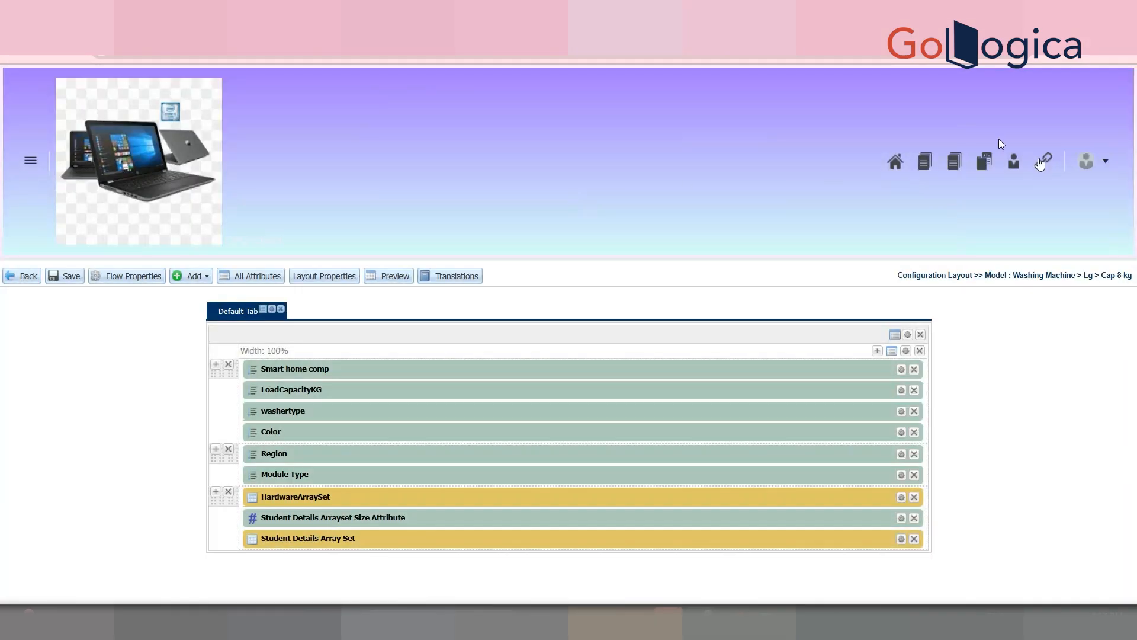
Step: From Admin, go to Catalog Definition and expand Washing Machine's Lg models
left_click(1101, 159)
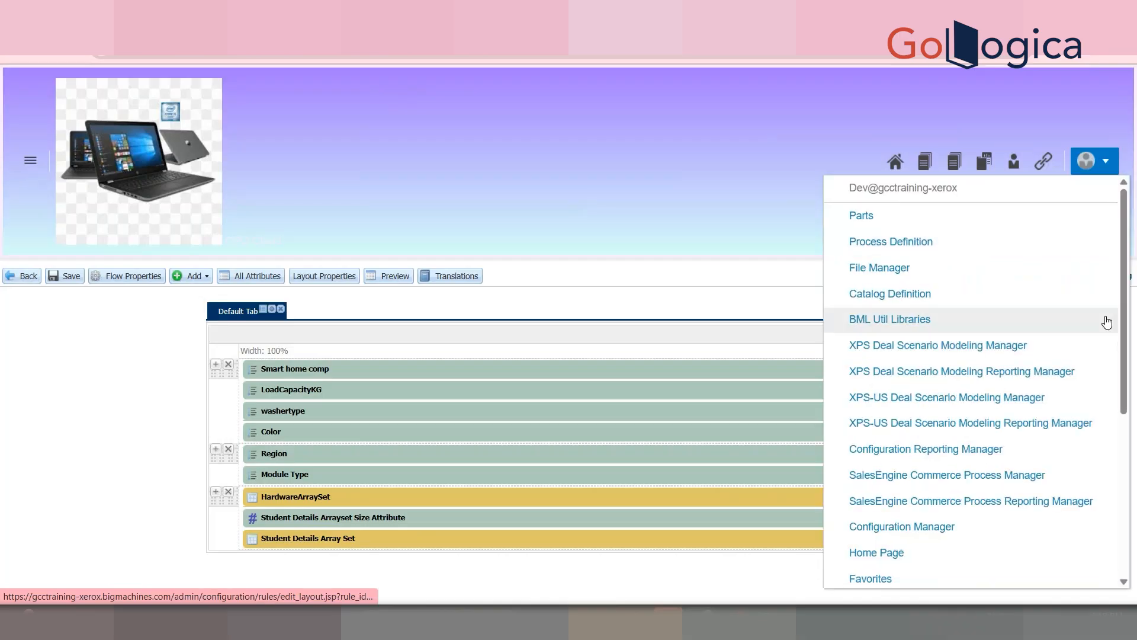
scroll(1114, 356, "down", 5)
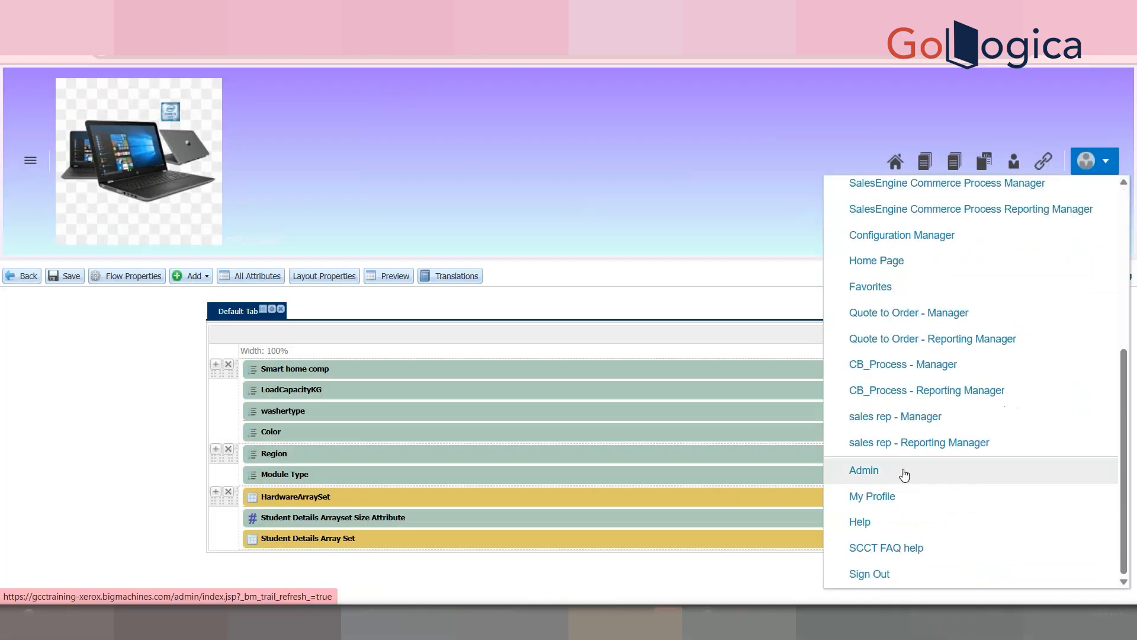
left_click_drag(1132, 313, 1134, 563)
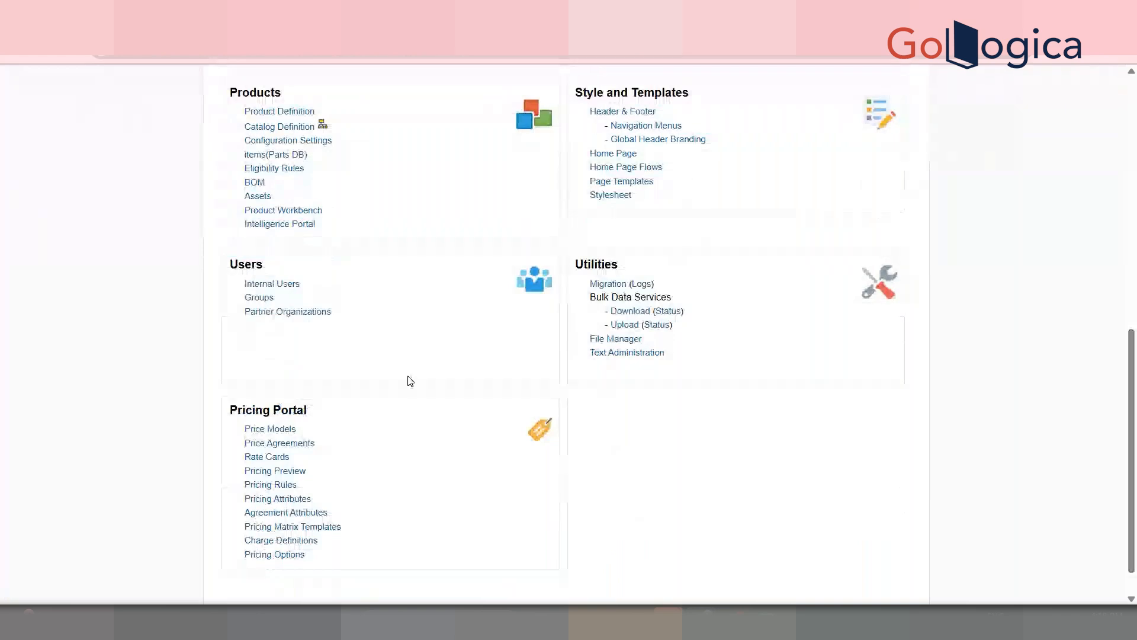
left_click(323, 123)
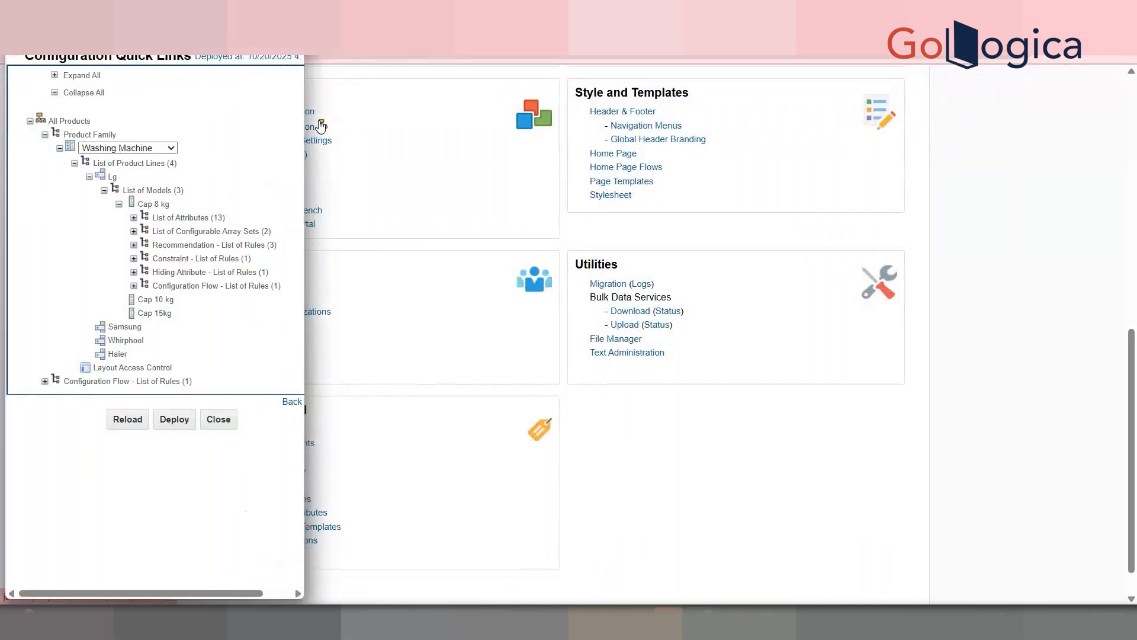
left_click(166, 148)
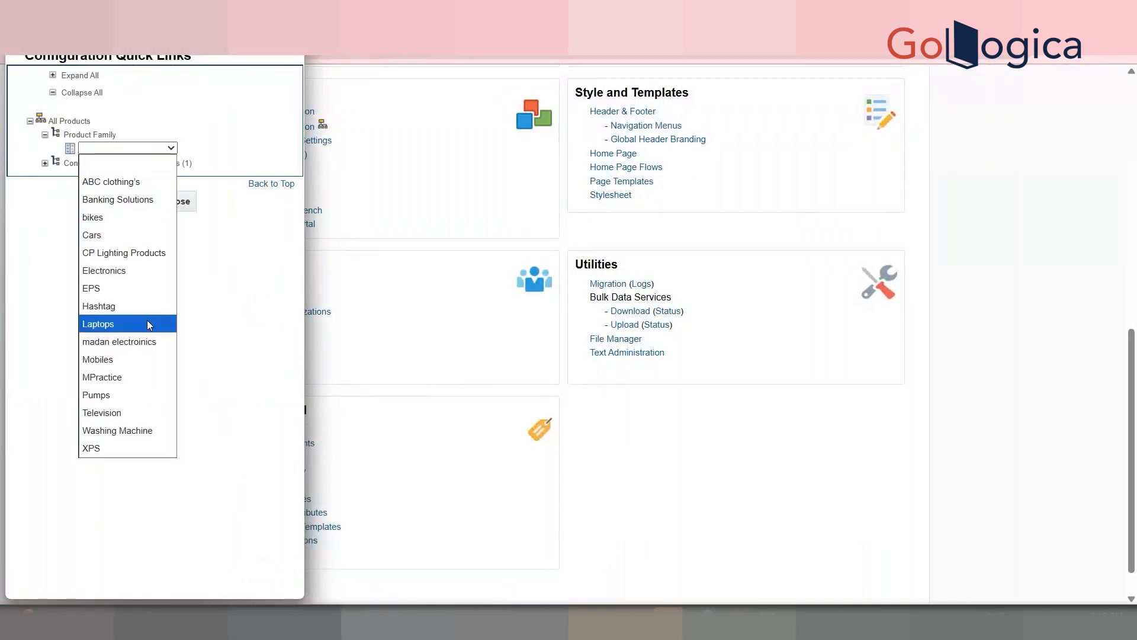
left_click(157, 431)
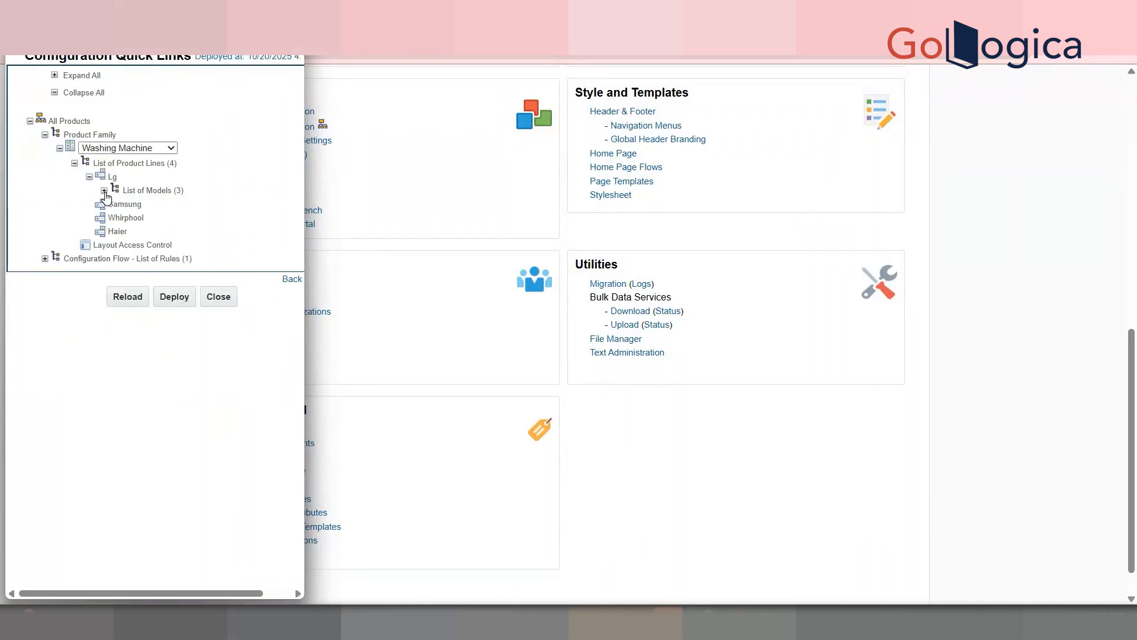
left_click(104, 190)
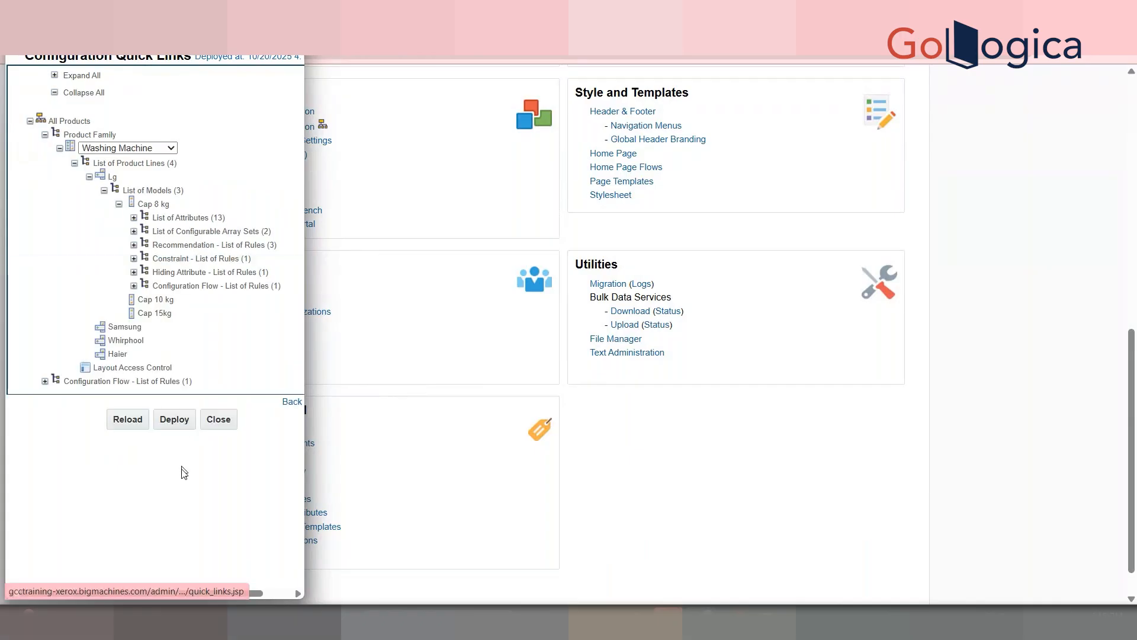
Step: Reload and then deploy the Washing Machine configuration
left_click(131, 422)
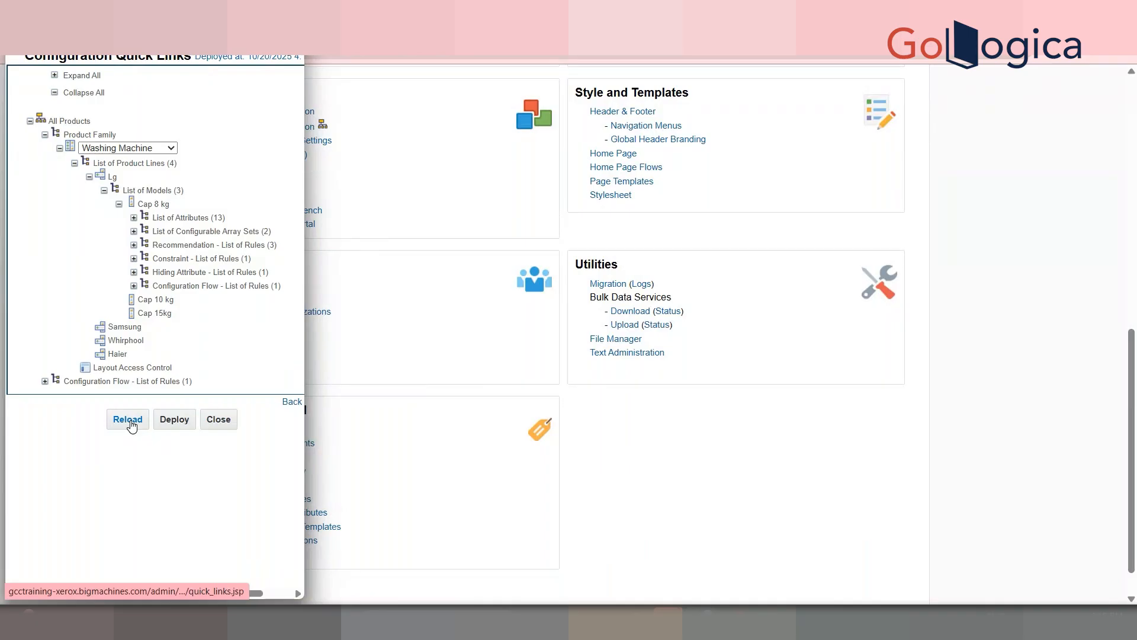
left_click(130, 421)
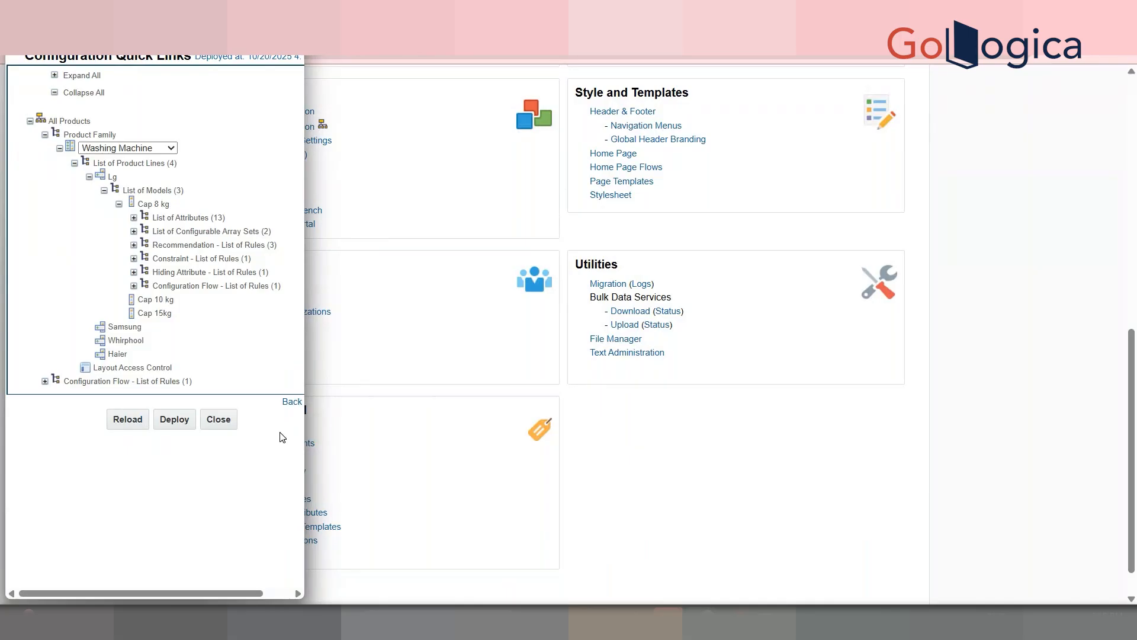
left_click(134, 286)
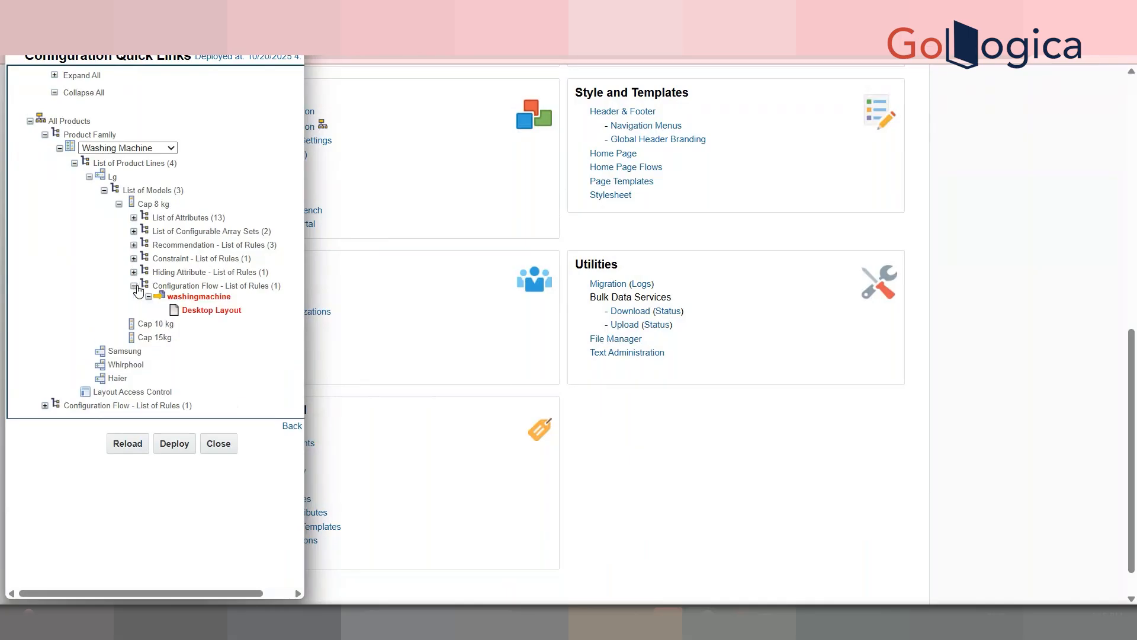
left_click(174, 445)
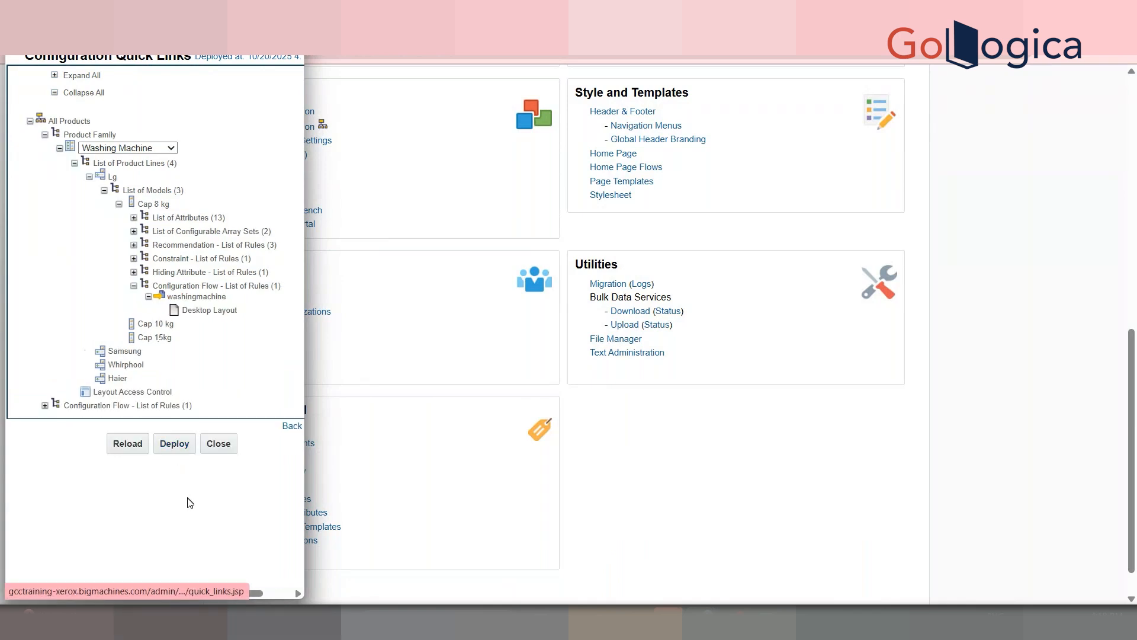
left_click_drag(1136, 314, 1113, 493)
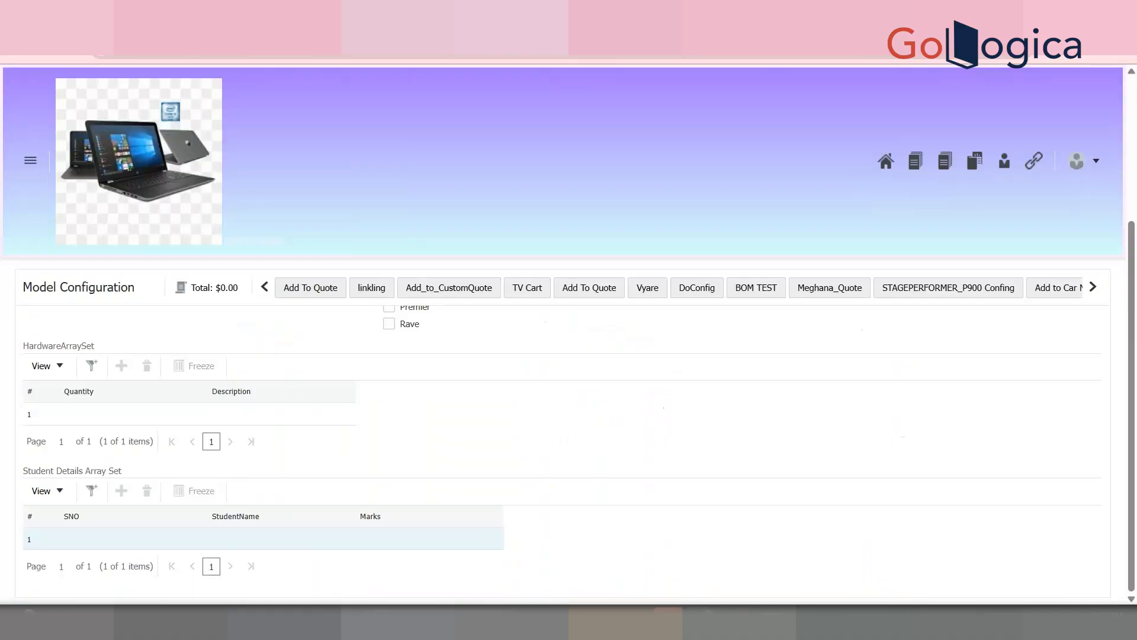
Step: Start the Cap 8 kg model configuration over with a fresh reload
left_click(264, 286)
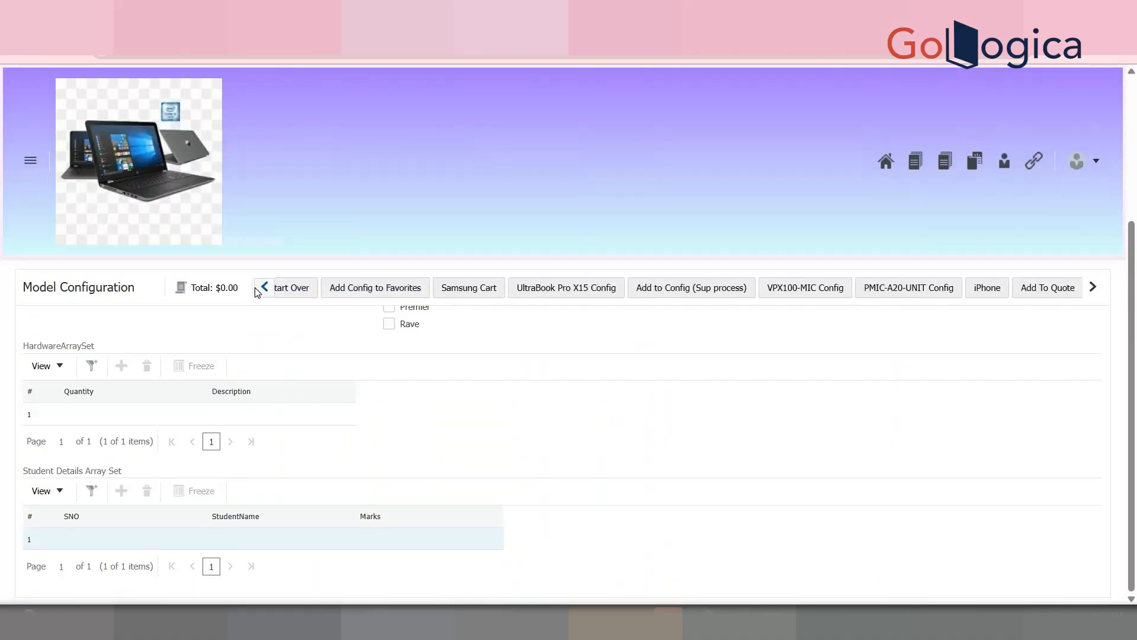
left_click(339, 289)
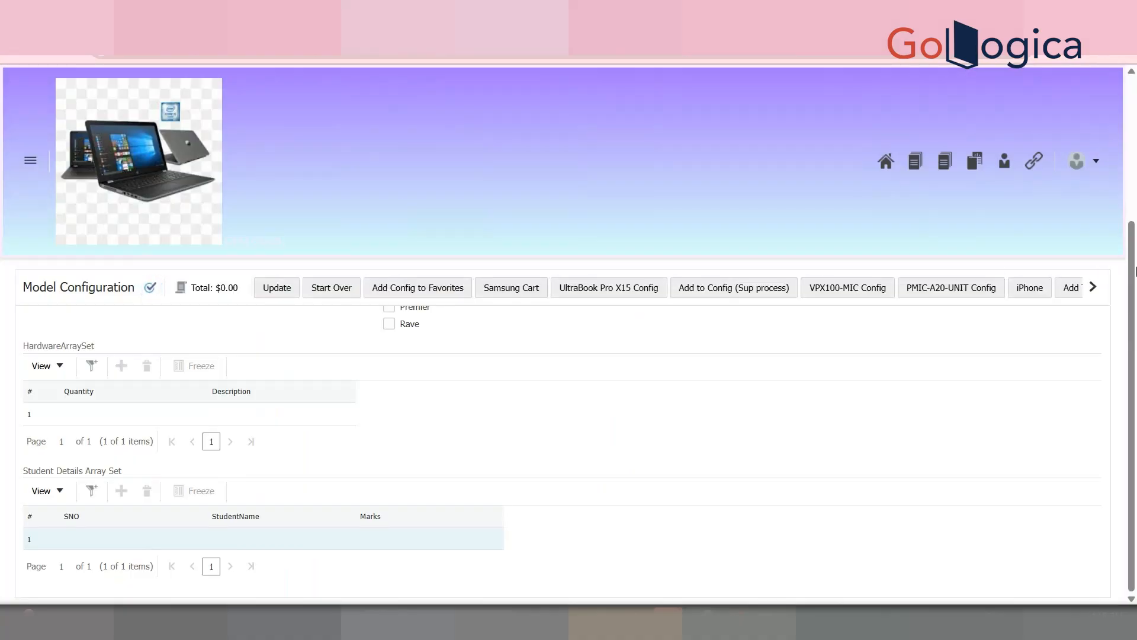
left_click(740, 439)
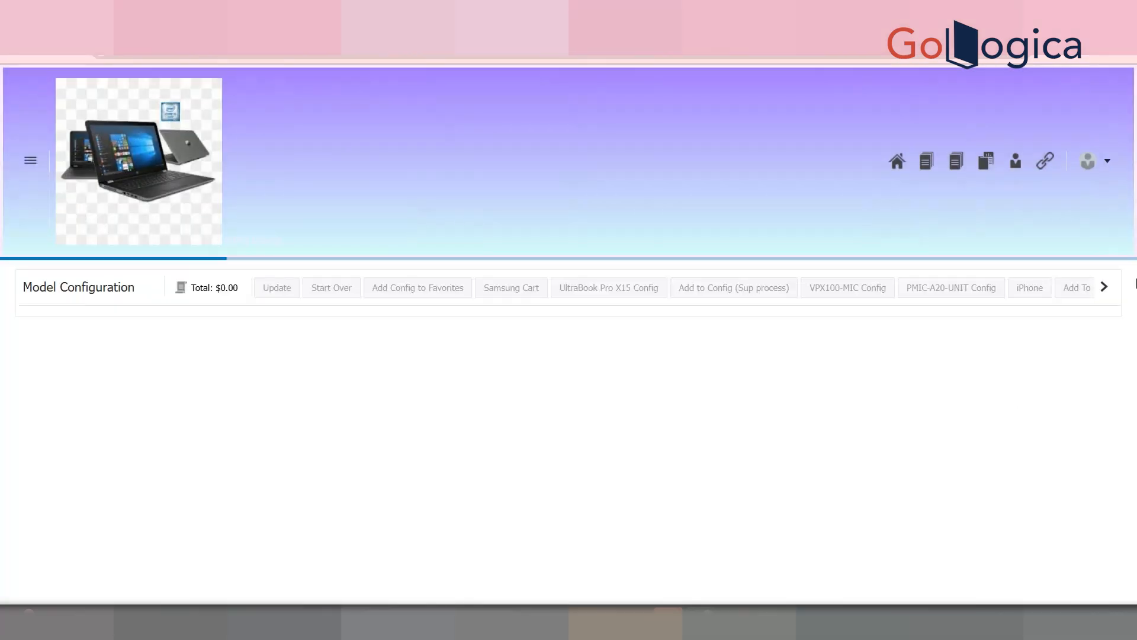
left_click_drag(1134, 285, 1136, 504)
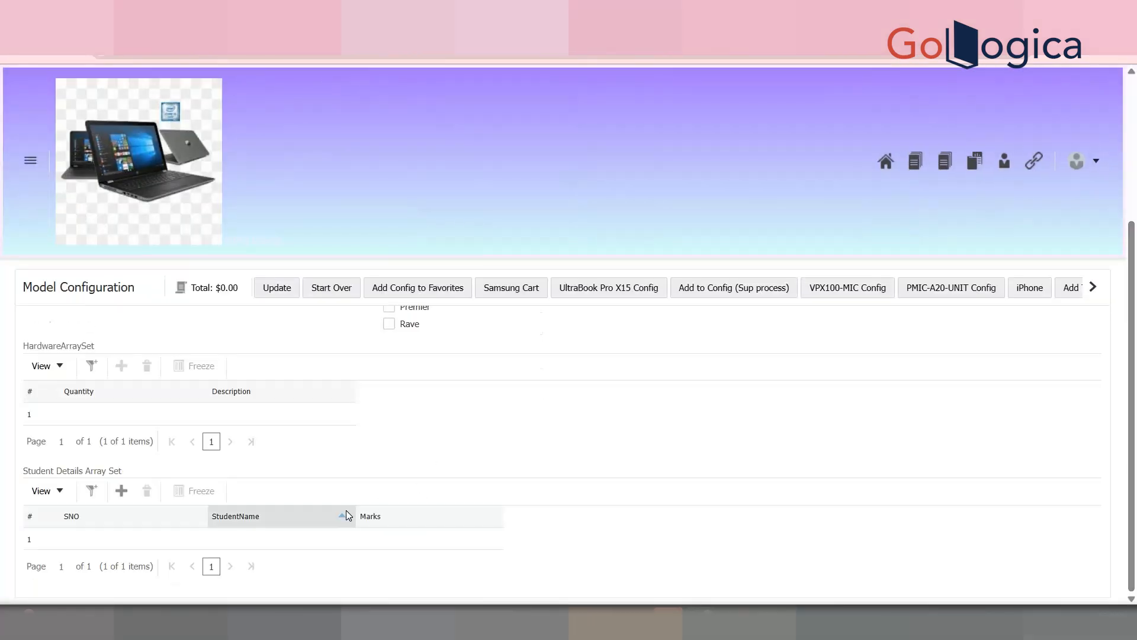
Step: Add four Student Details rows and try editing row 1's SNO and StudentName cells
left_click(121, 491)
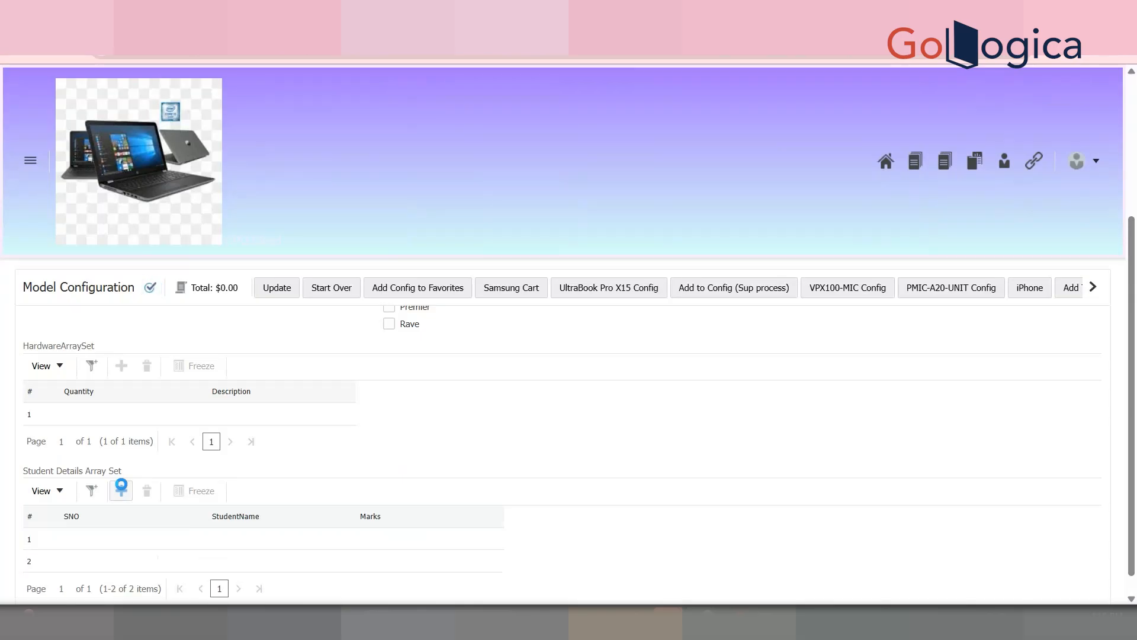
left_click(121, 489)
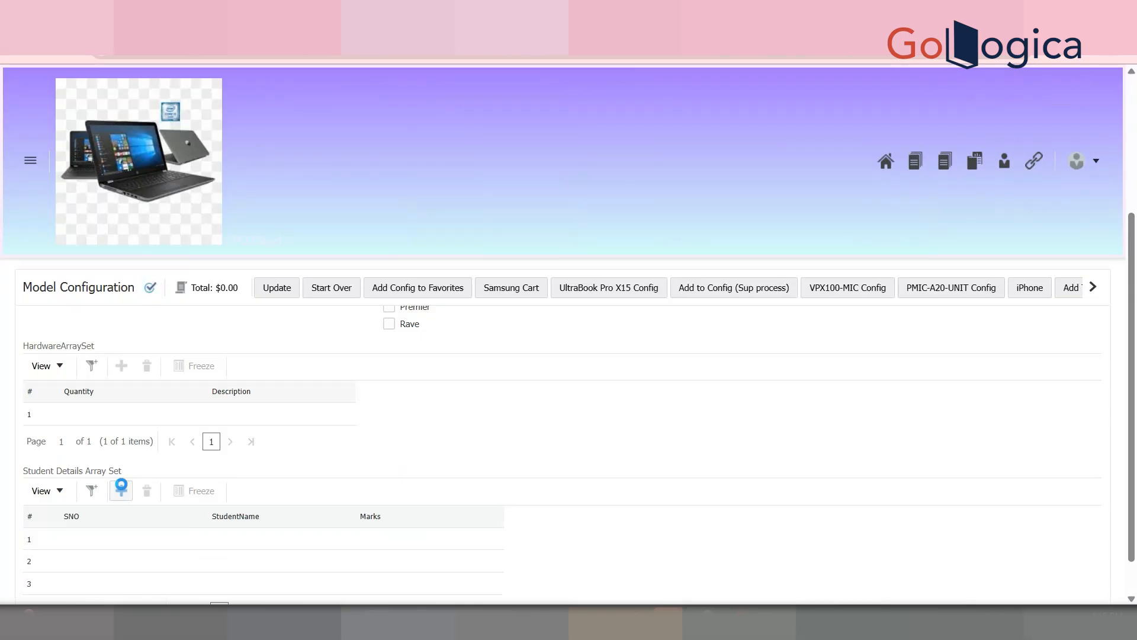
left_click(121, 490)
left_click(122, 490)
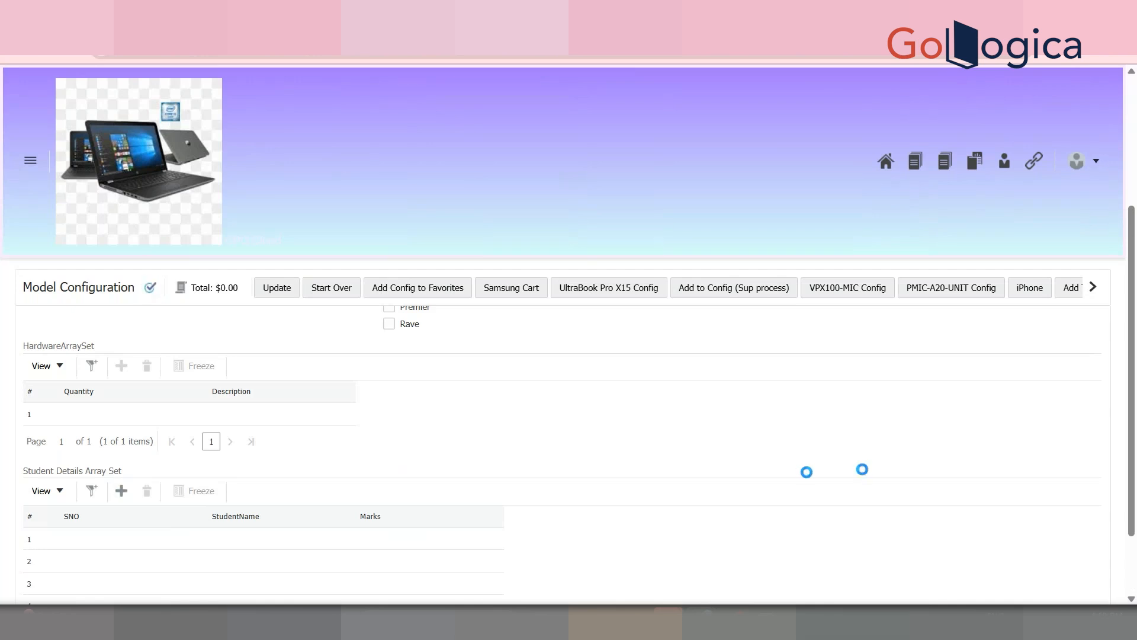
left_click_drag(1134, 415, 1136, 539)
left_click(94, 451)
left_click(279, 448)
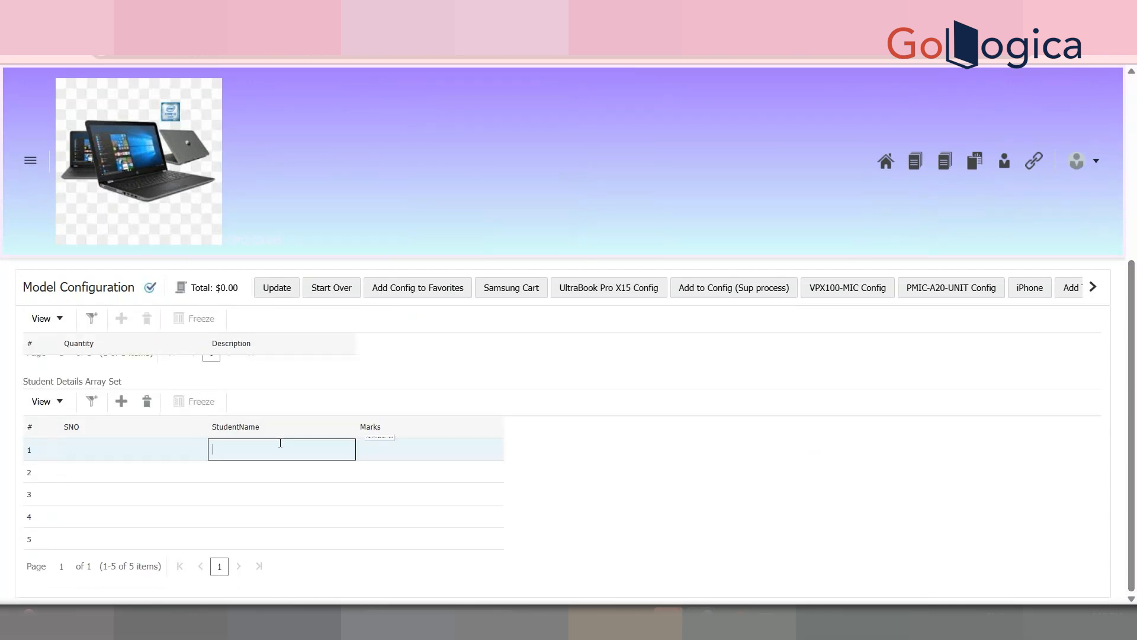
left_click(113, 452)
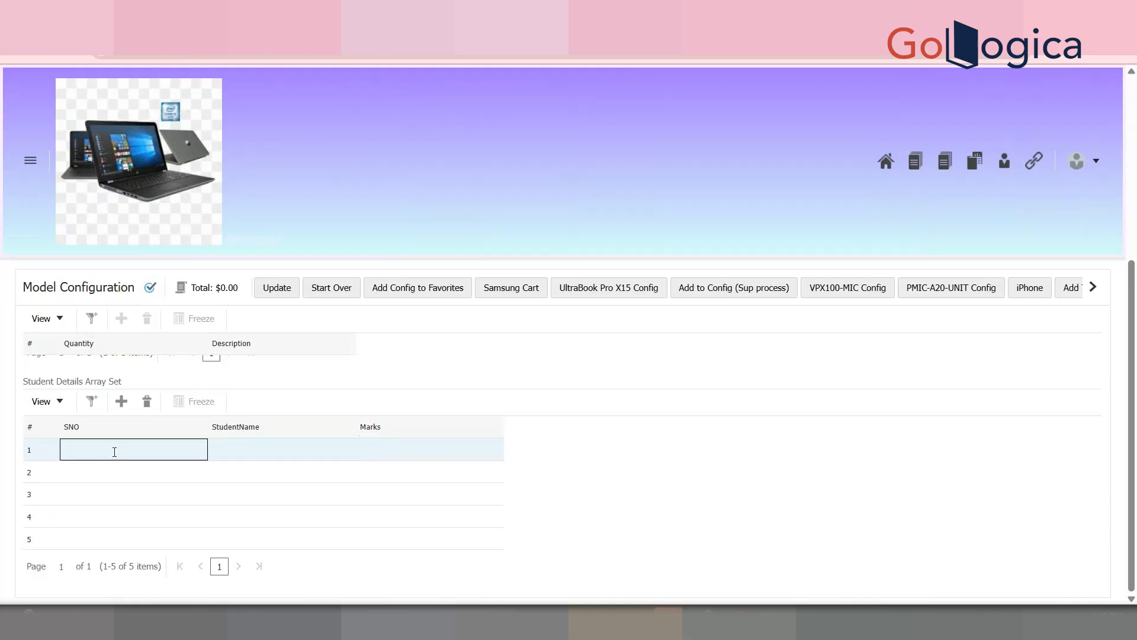
left_click(328, 452)
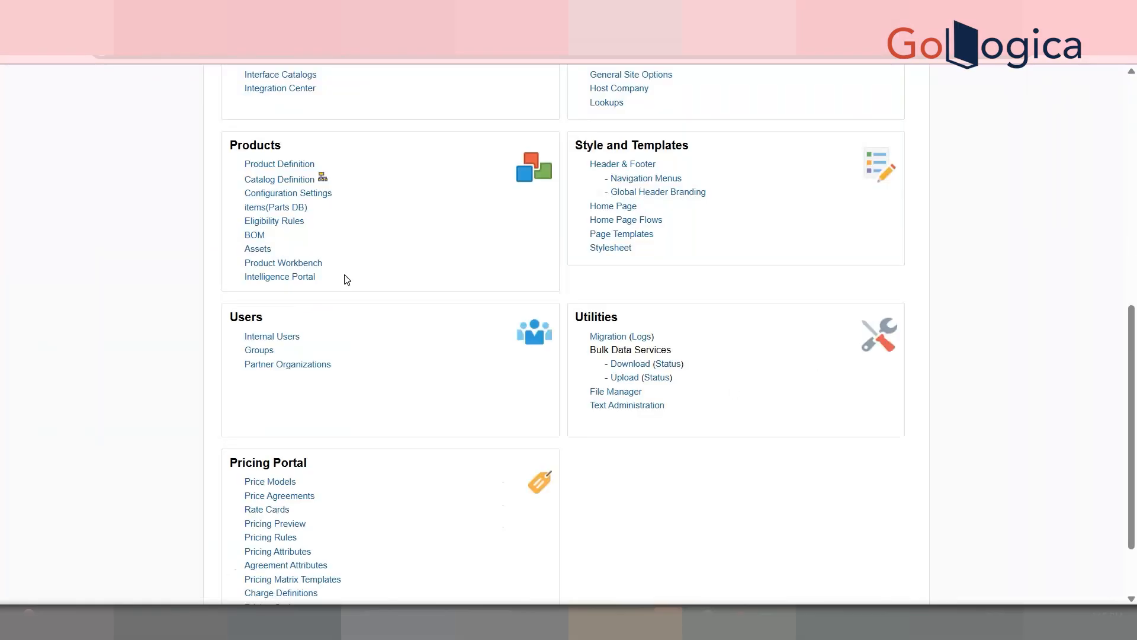
Step: List the models in Catalog Definition's Washing Machine > Lg product line
left_click(271, 185)
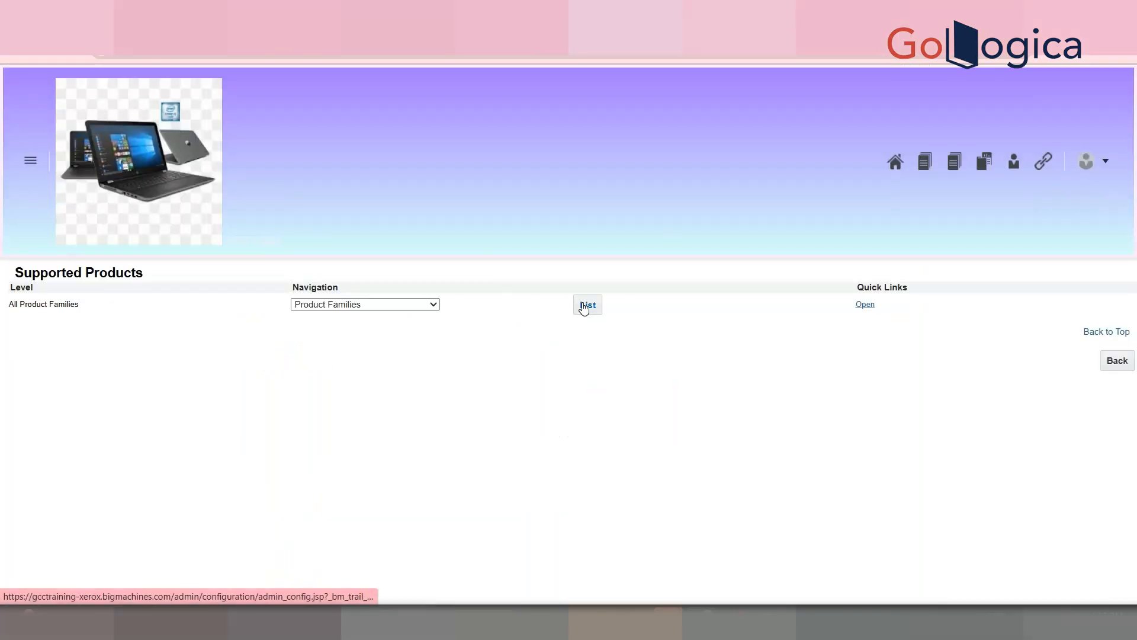
left_click(584, 305)
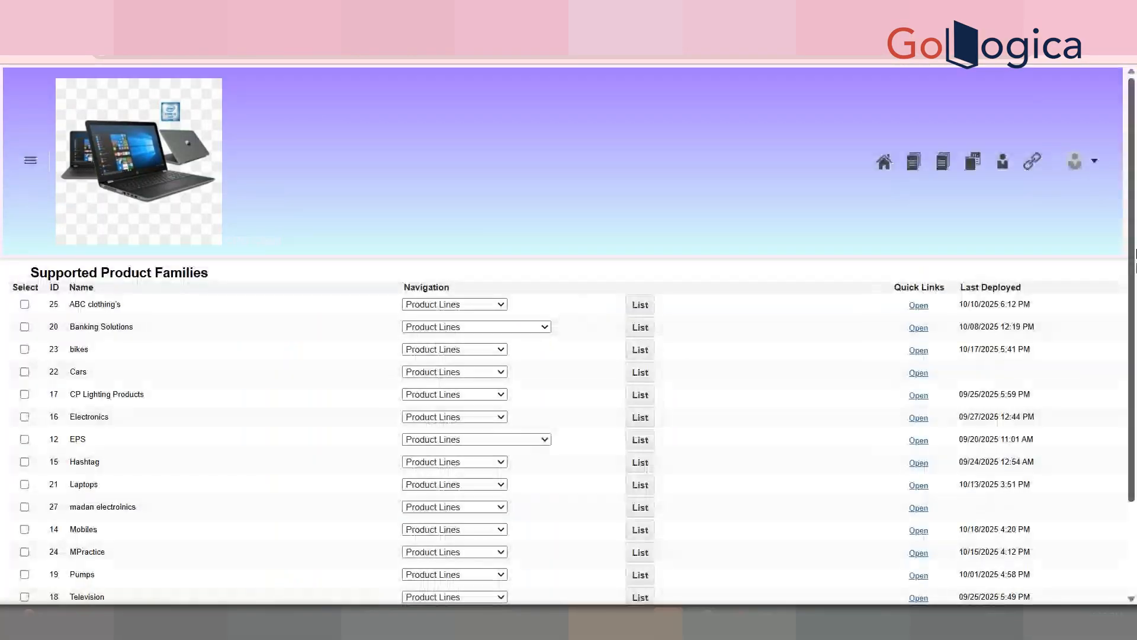
scroll(568, 355, "down", 2)
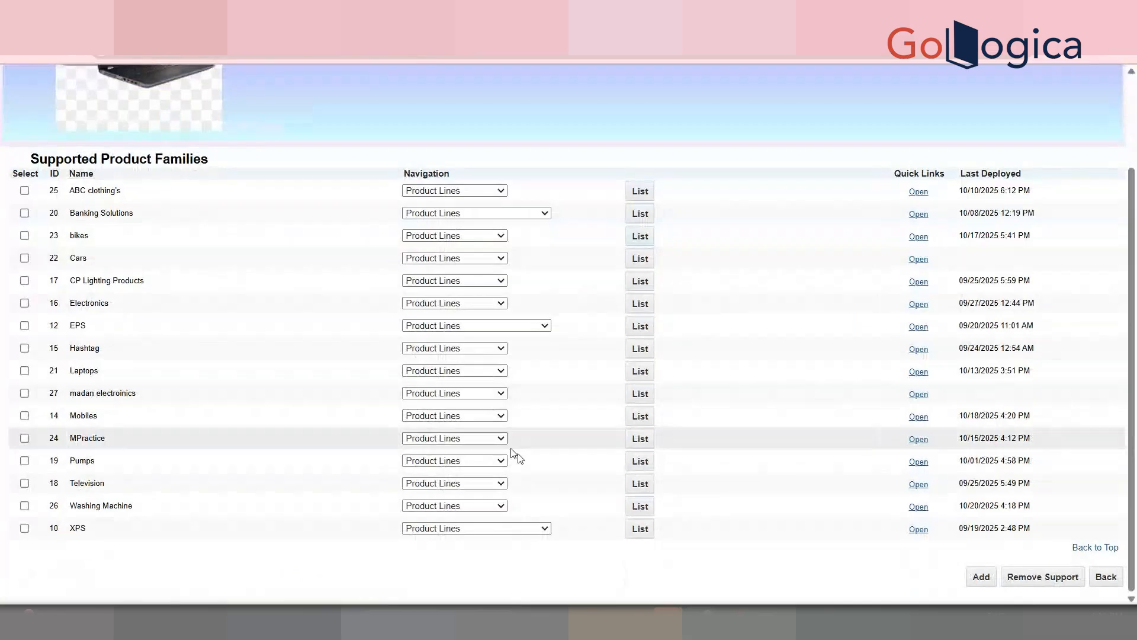
left_click(639, 506)
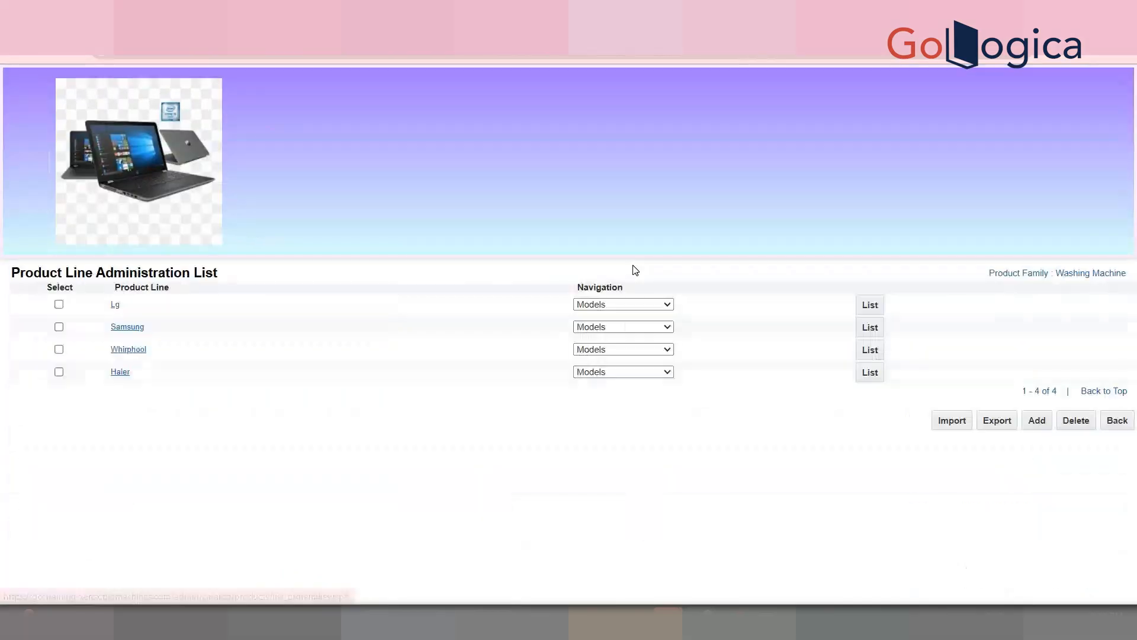
left_click(880, 304)
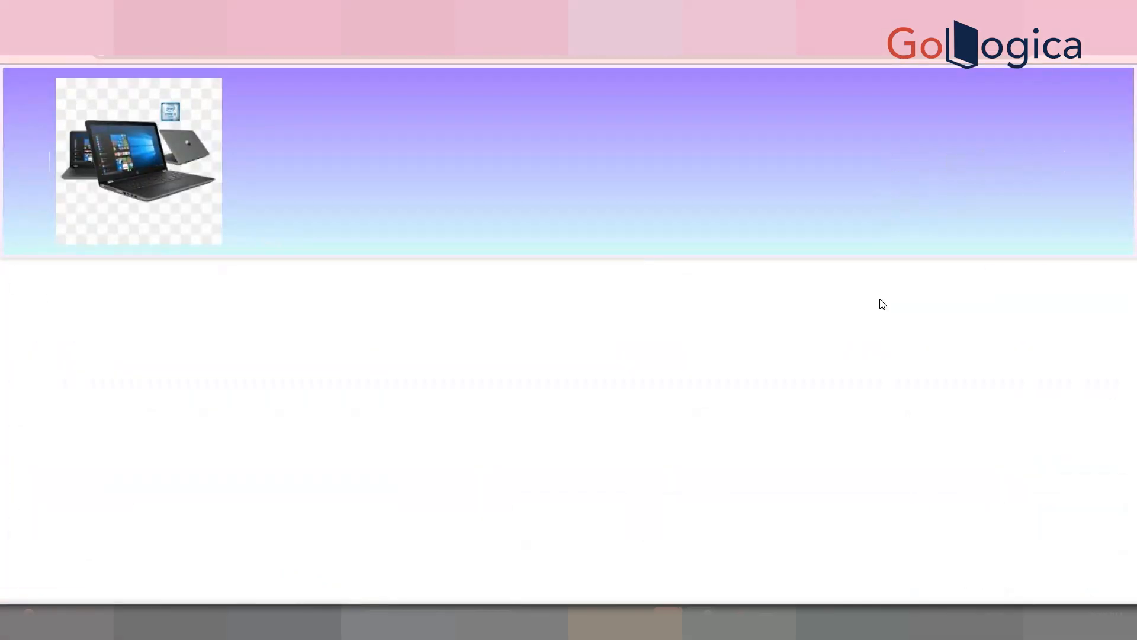
Step: Open Cap 8 kg's Recommendation Rules list and add a new rule
left_click(776, 304)
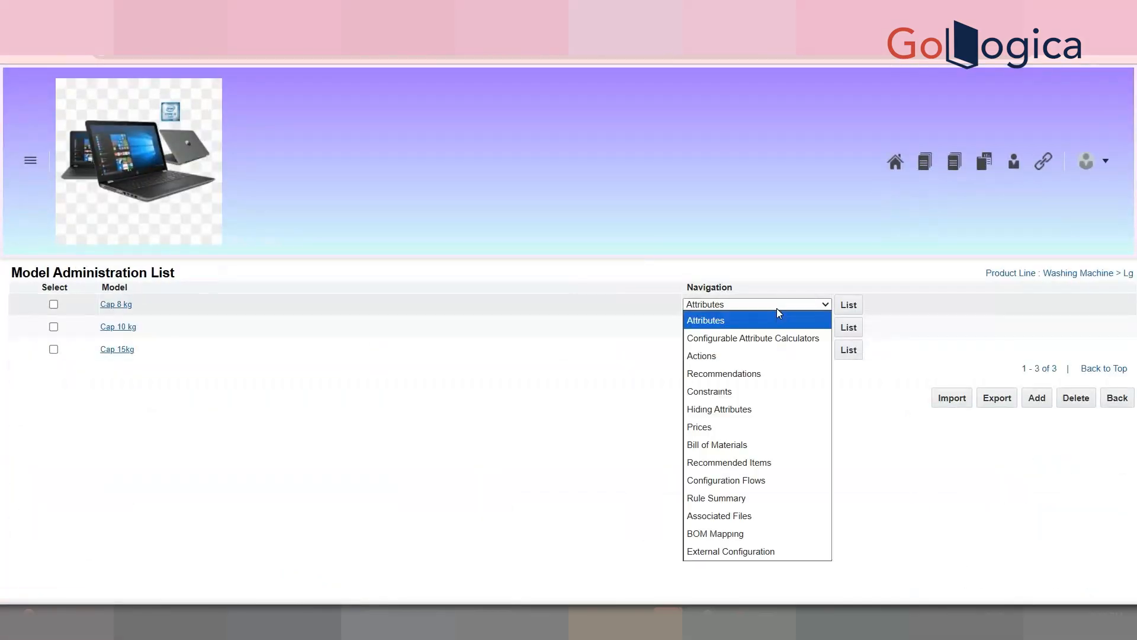
left_click(773, 371)
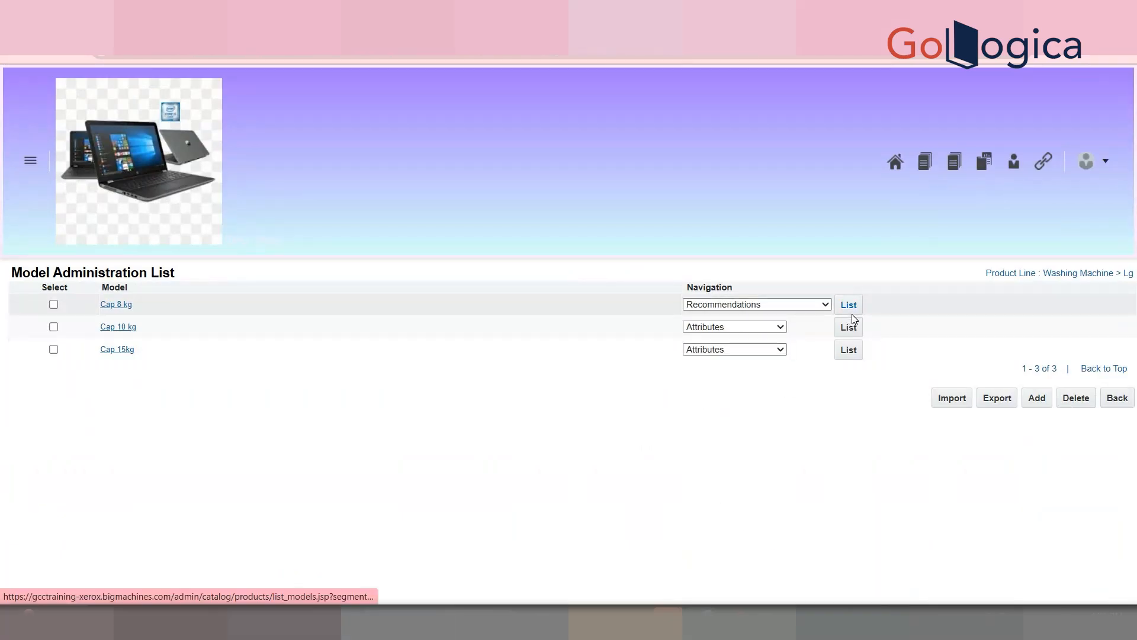
left_click(852, 313)
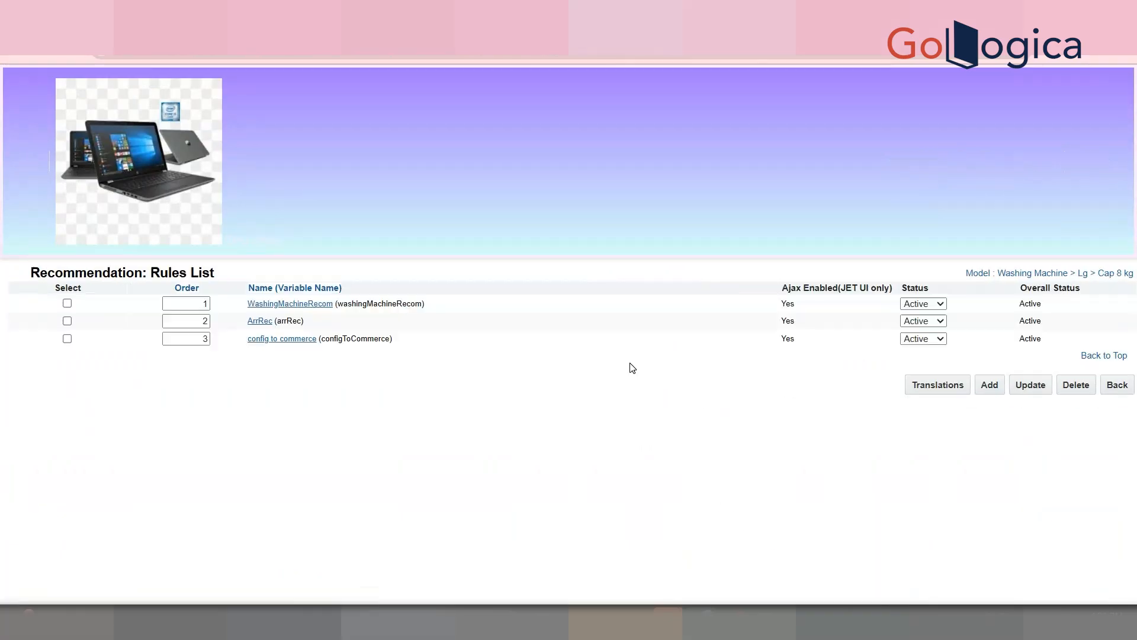
left_click(989, 385)
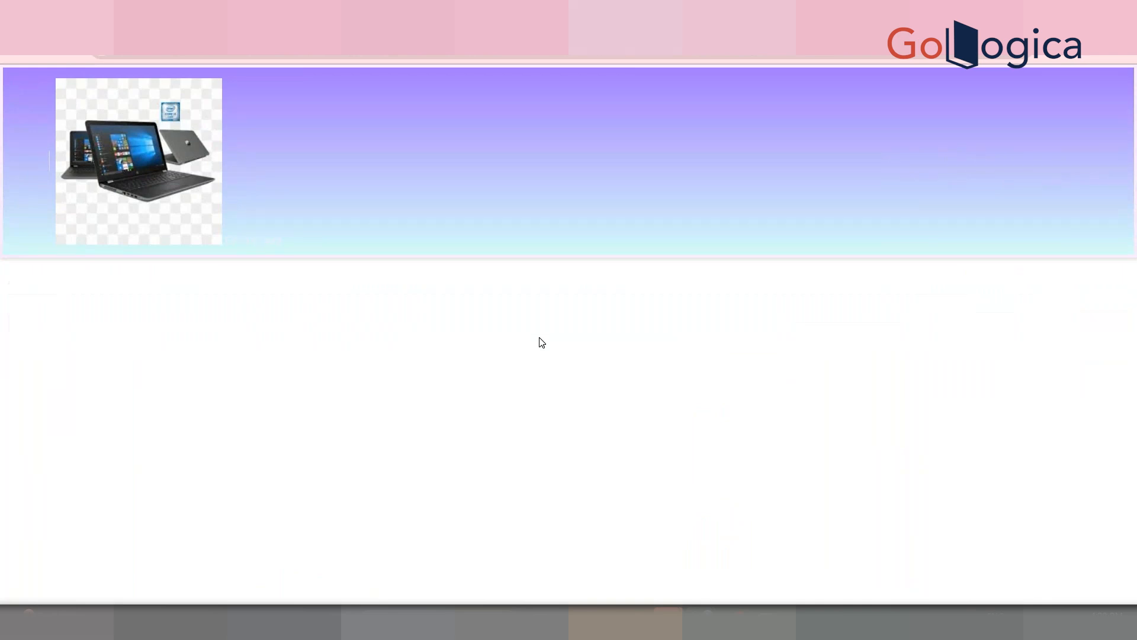
Step: Name the rule 'Recommendation Rule to Populate Student Details Arrayset', auto-filling its variable name
left_click(367, 294)
type("Recomo")
key("BackSpace")
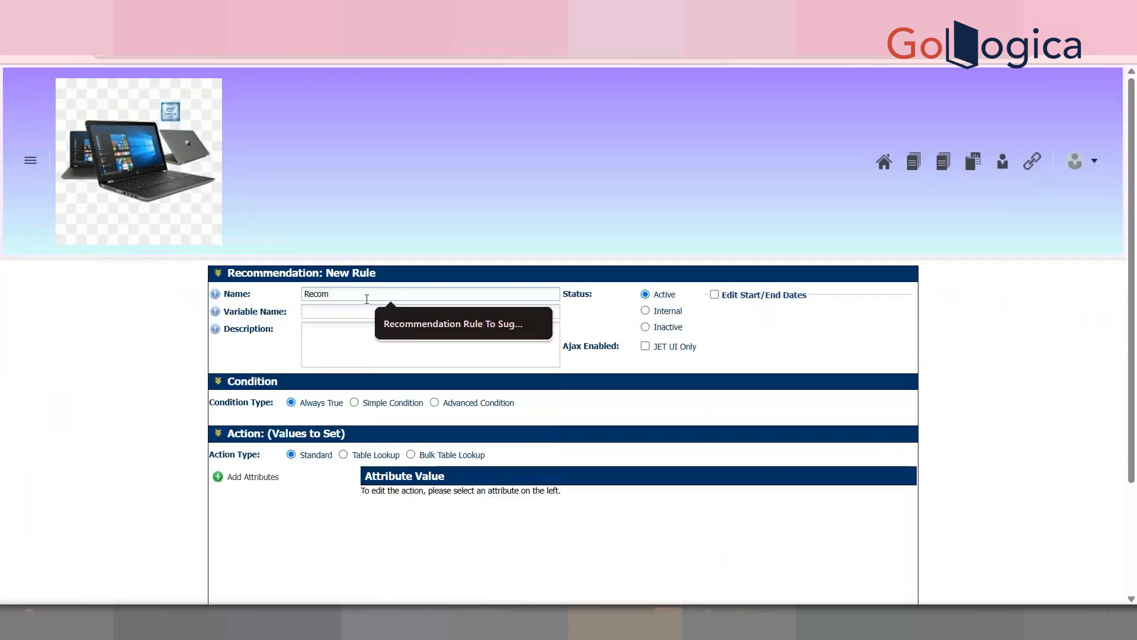
type("mendation Rule ")
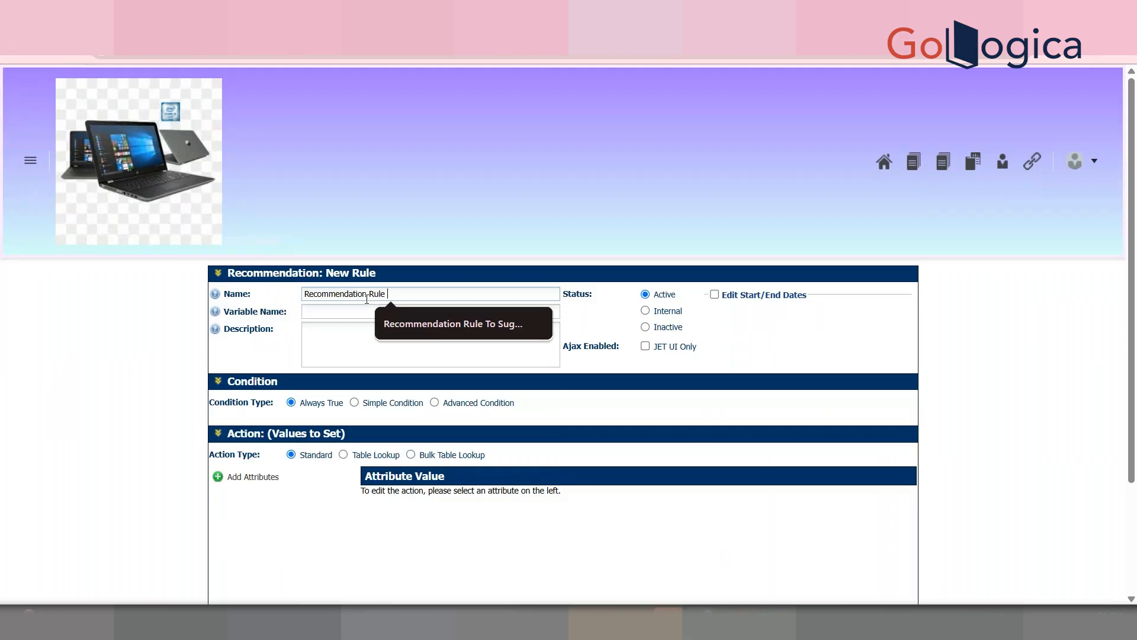
type("to Plop")
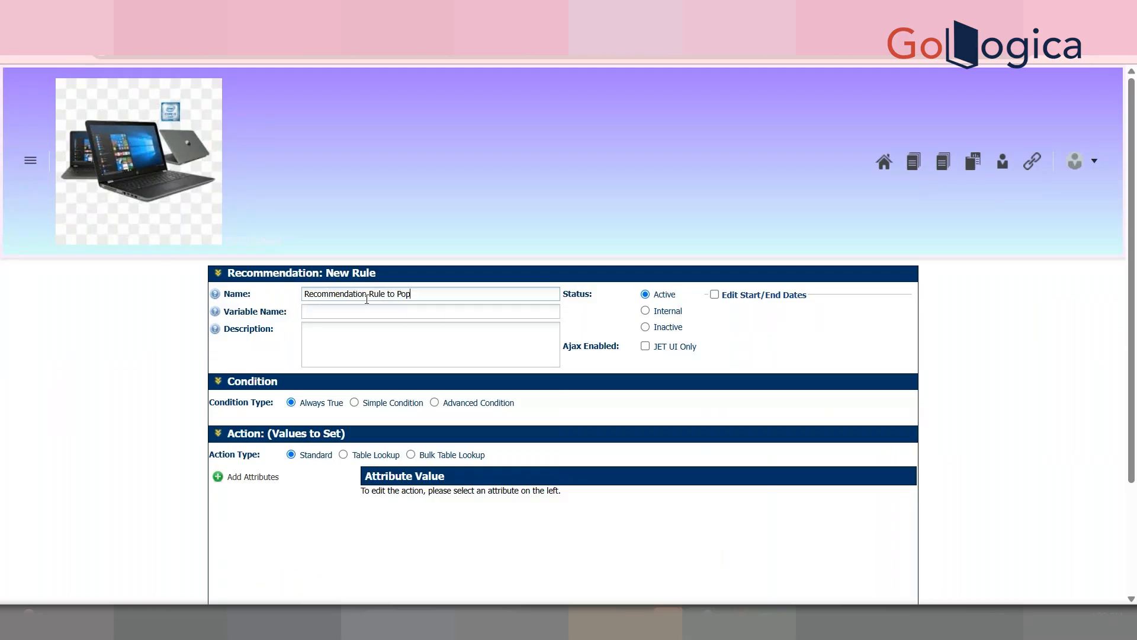
type("ulate Student Details Arrayset")
key("Tab")
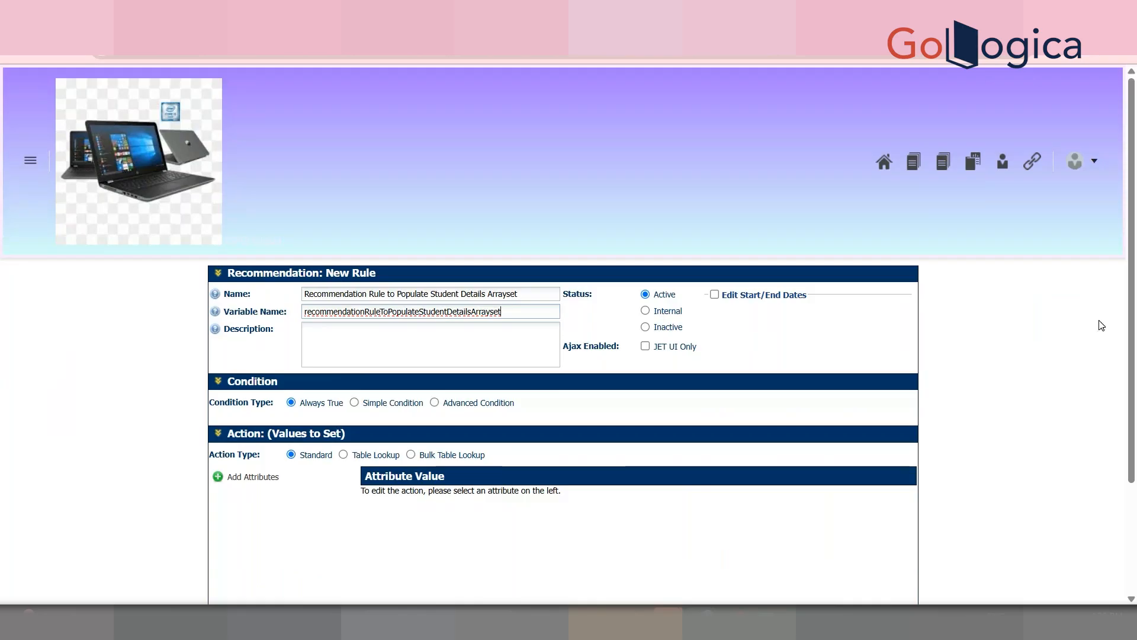
Step: Open the rule's Add Attributes chooser and search it for 'S'
scroll(1135, 346, "down", 2)
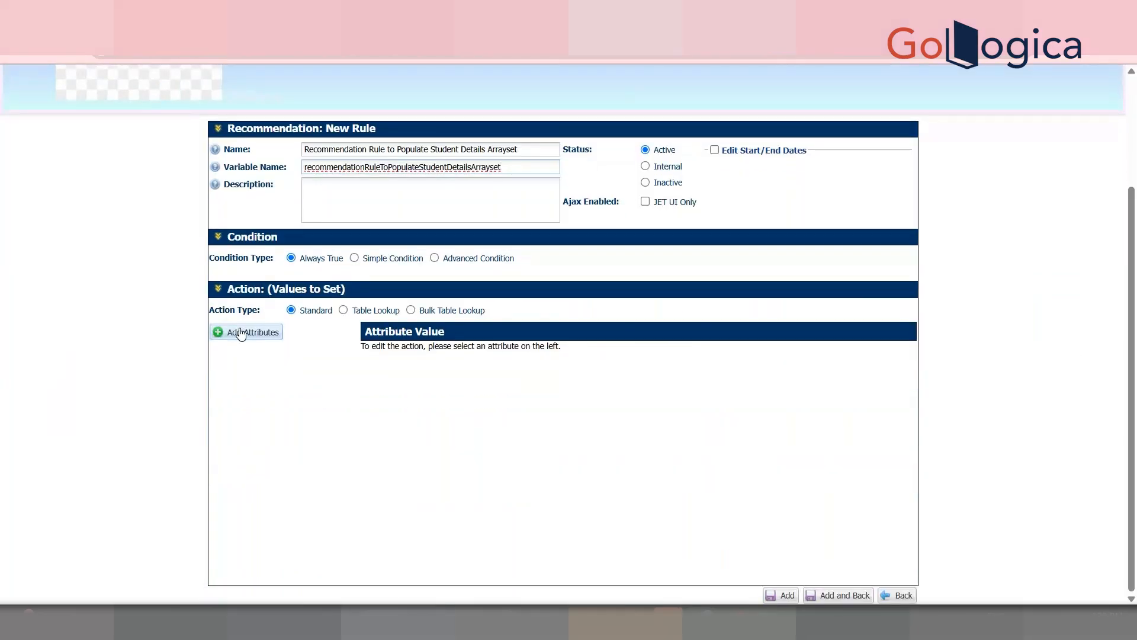
left_click(240, 330)
left_click(522, 214)
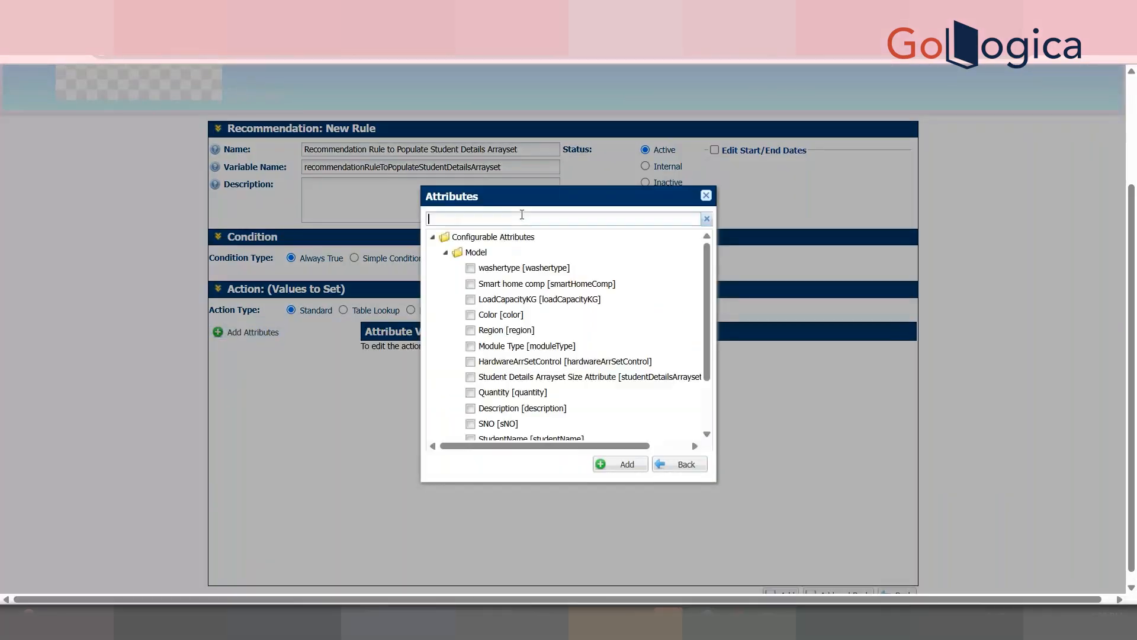
type("S")
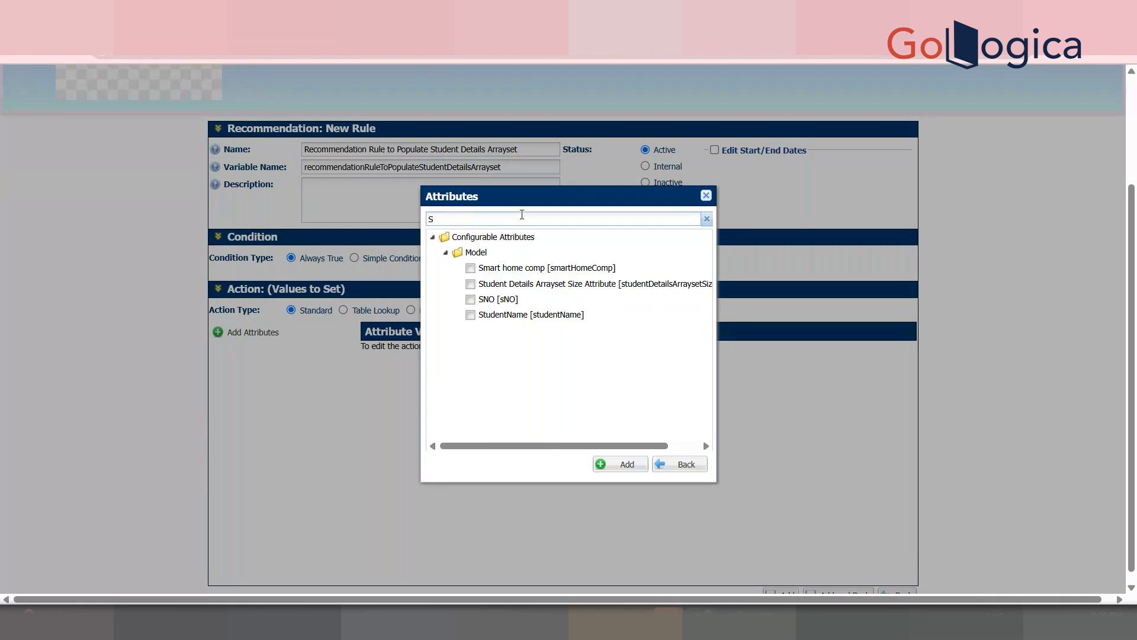
Step: Add SNO, Student Details Arrayset Size and Marks (found by searching 'marks') as rule attributes
left_click(471, 299)
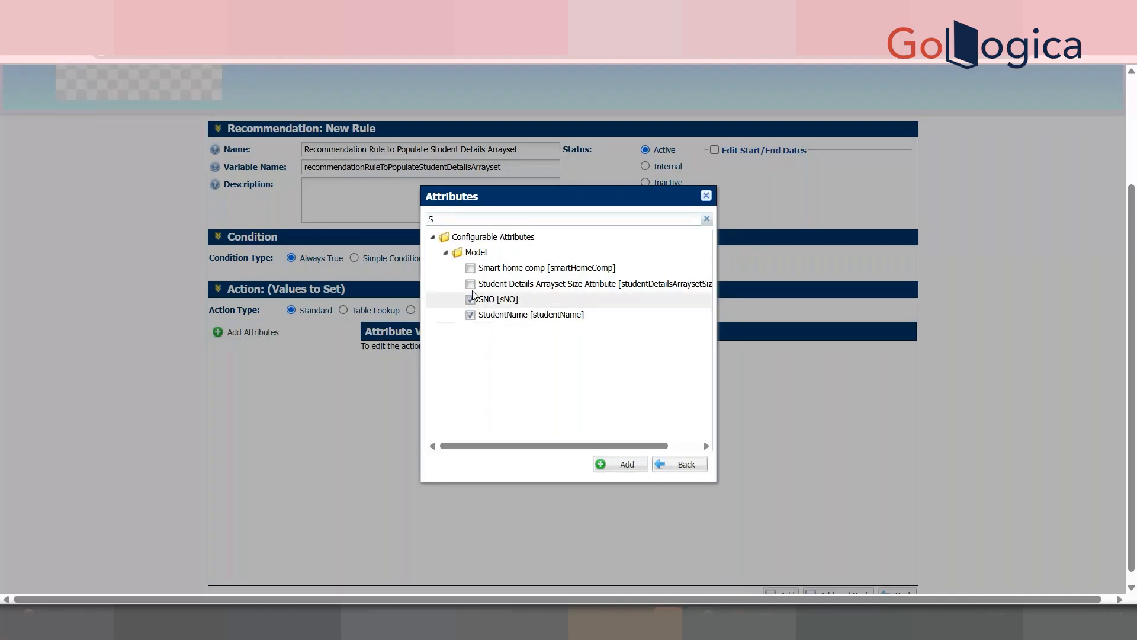
left_click(470, 284)
double_click(452, 220)
key("BackSpace")
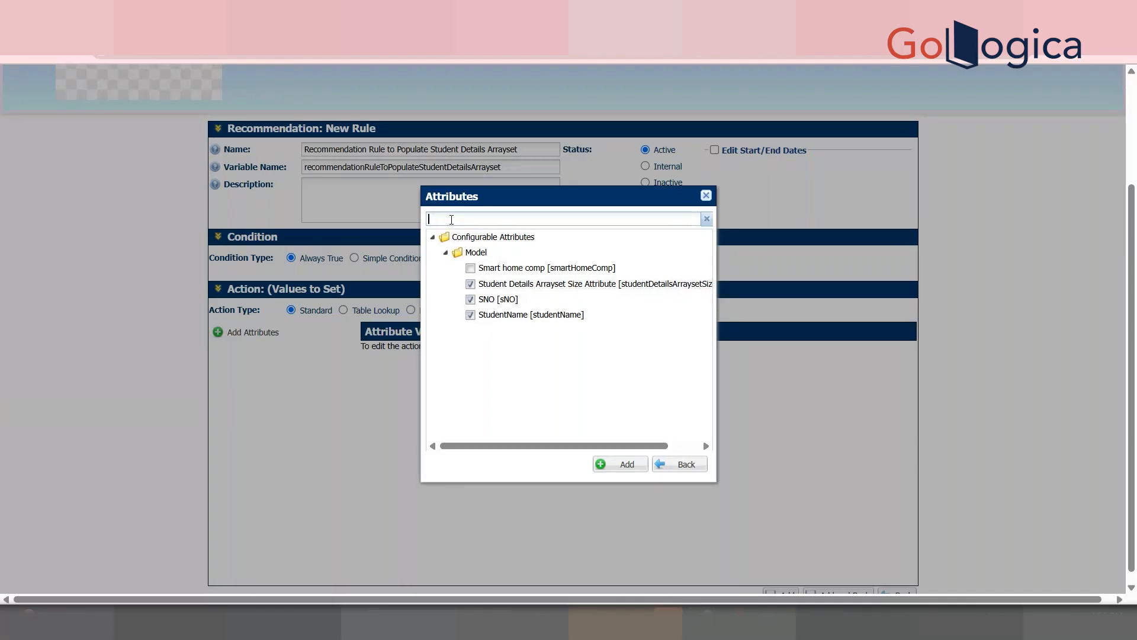
type("marks")
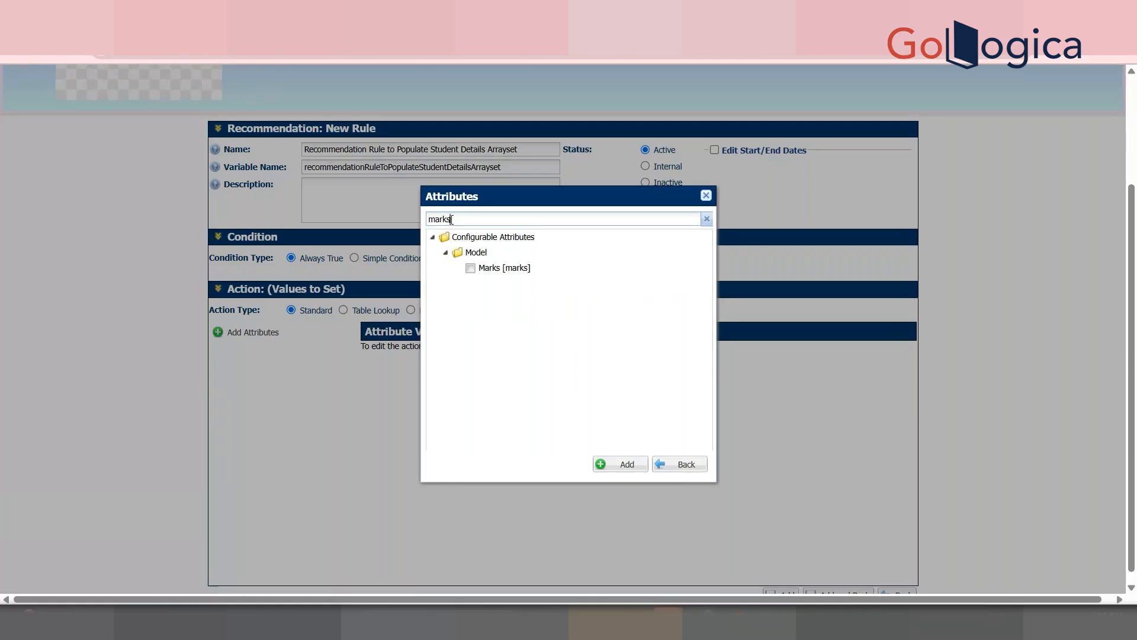
left_click(470, 267)
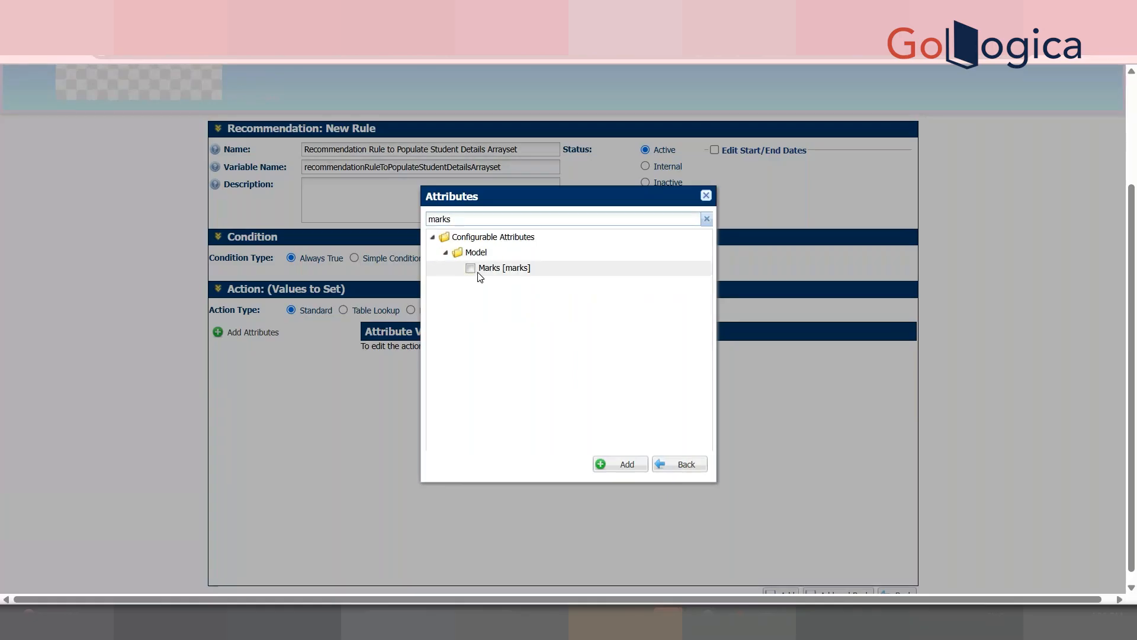
left_click(622, 464)
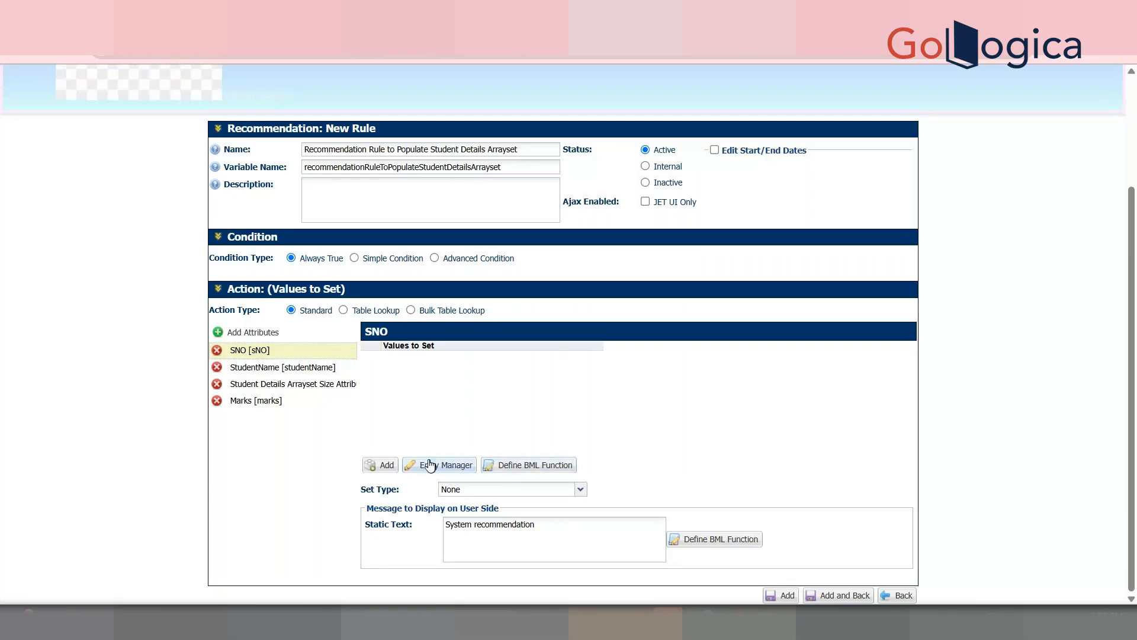
Step: Start SNO's BML function with integerArr = integer[]{1,2,3,4,5};
left_click(495, 461)
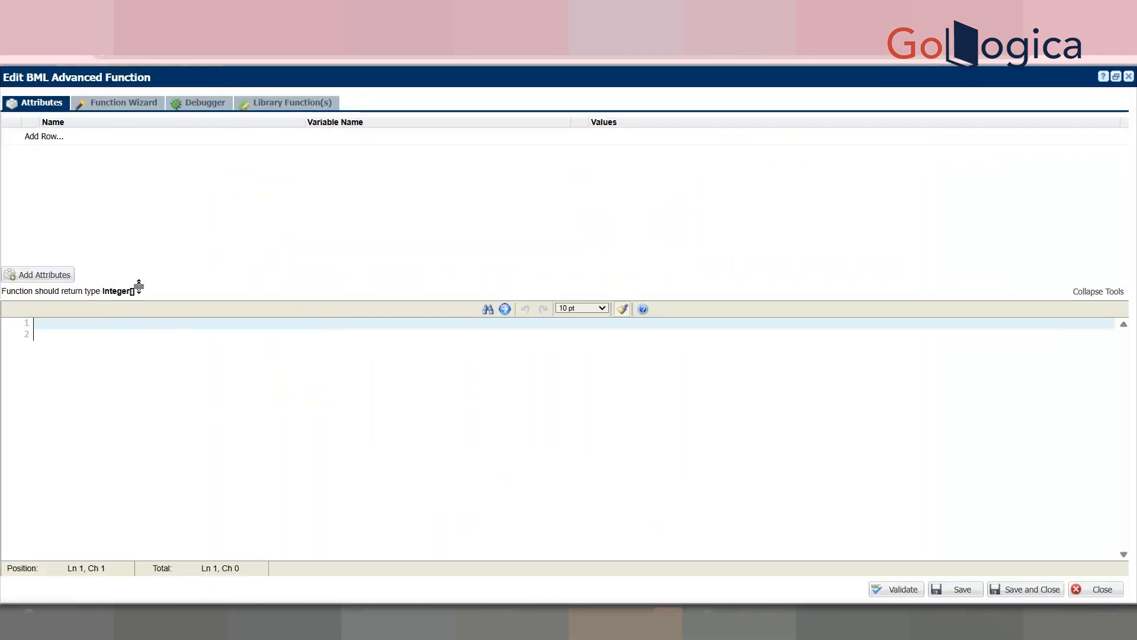
mouse_move(128, 294)
left_mouse_down()
mouse_move(104, 297)
mouse_move(135, 294)
left_mouse_up()
left_click(124, 329)
type("integerArr = integer")
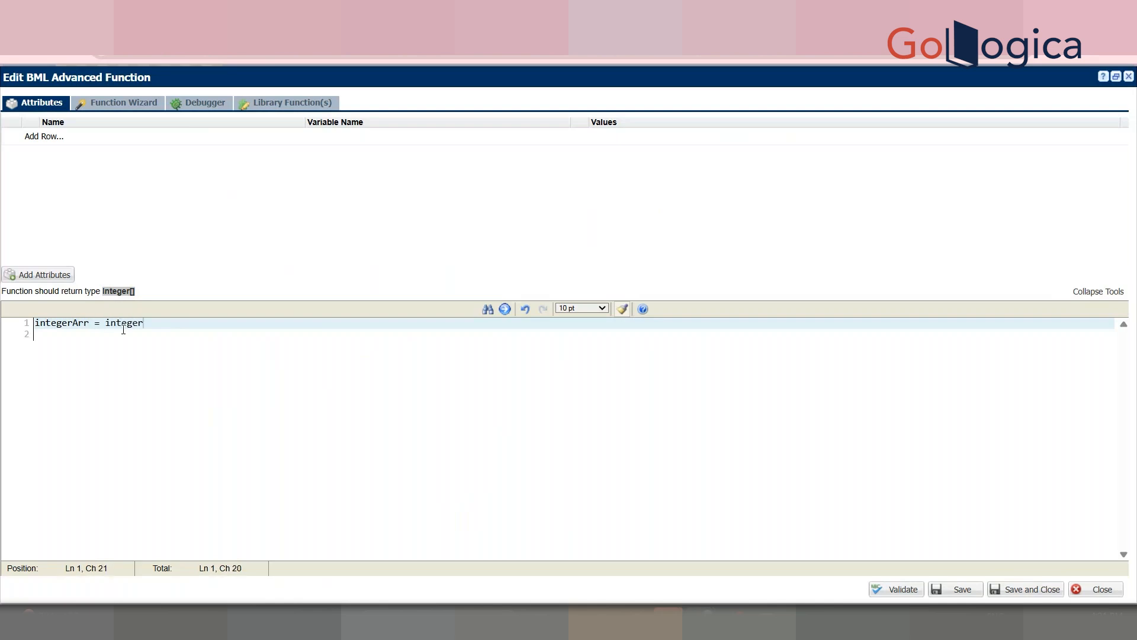
type("[]{1,2,3,4,5};")
key("Return")
key("Return")
Step: Finish SNO's function with 'return integerArr;' and save it
type("return")
double_click(53, 322)
key("ctrl+c")
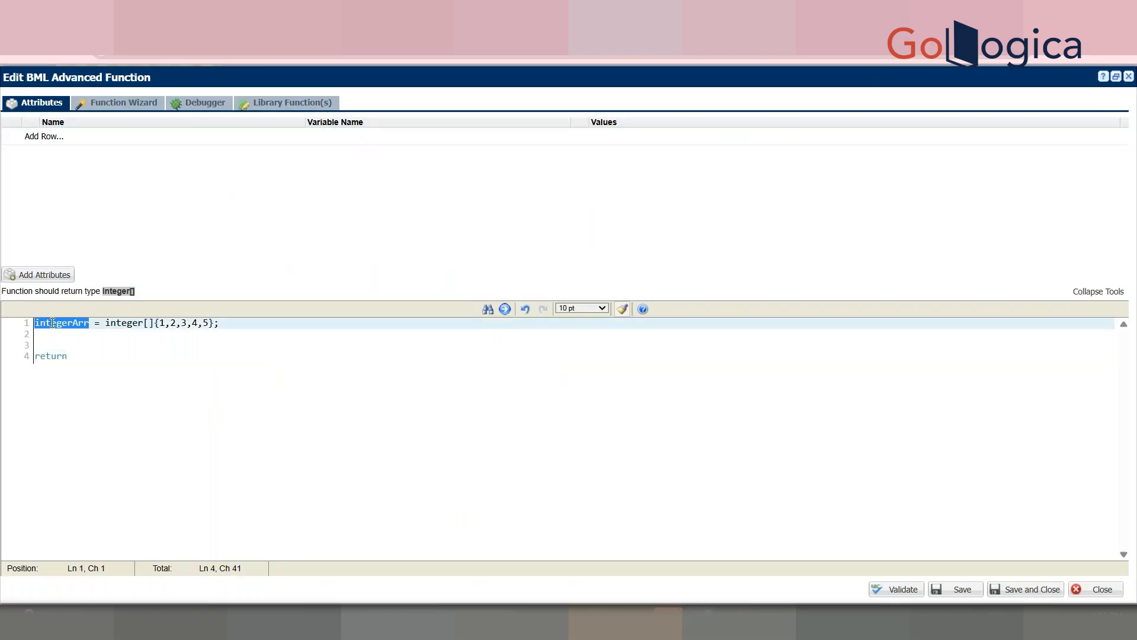
left_click(92, 357)
key("ctrl+v")
type(";")
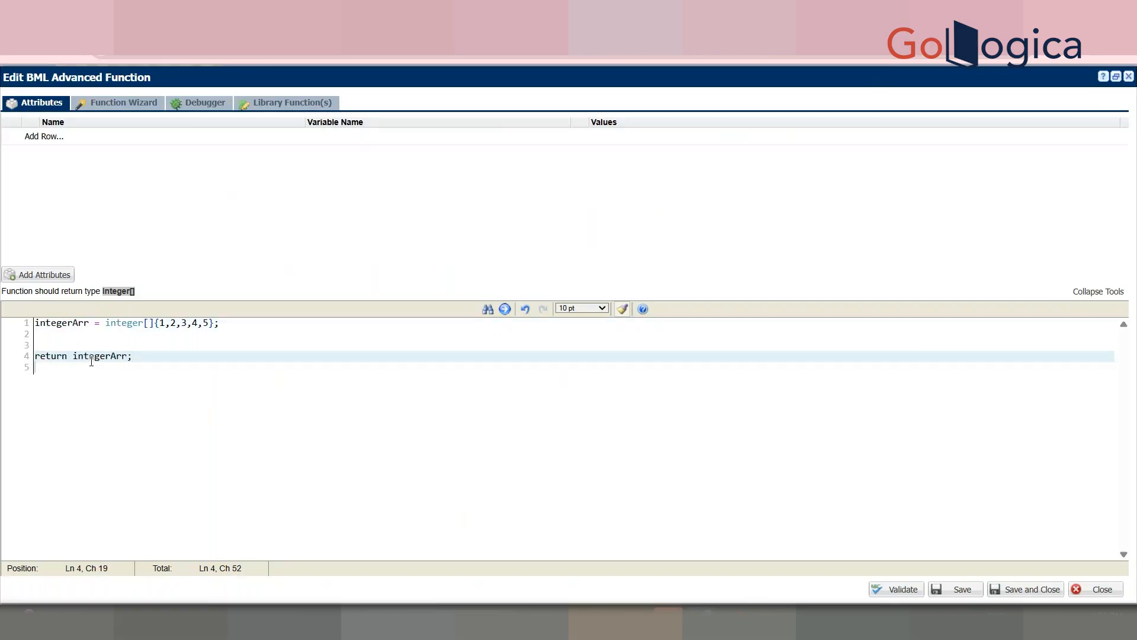
key("Return")
left_click(1032, 589)
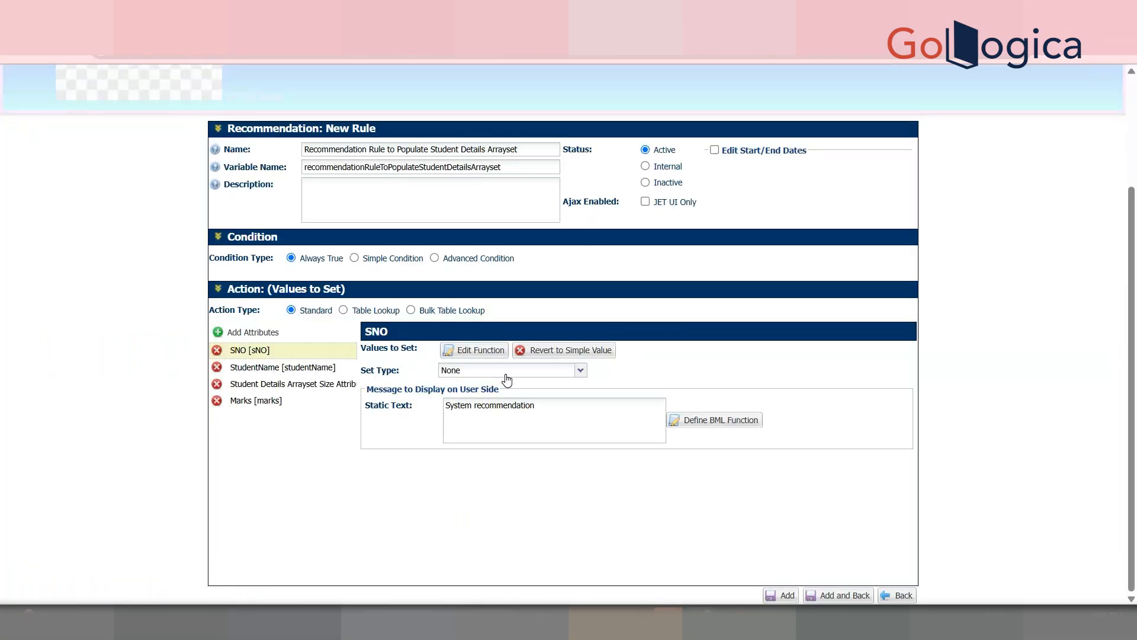
Step: Set SNO's set type to Set
left_click(507, 371)
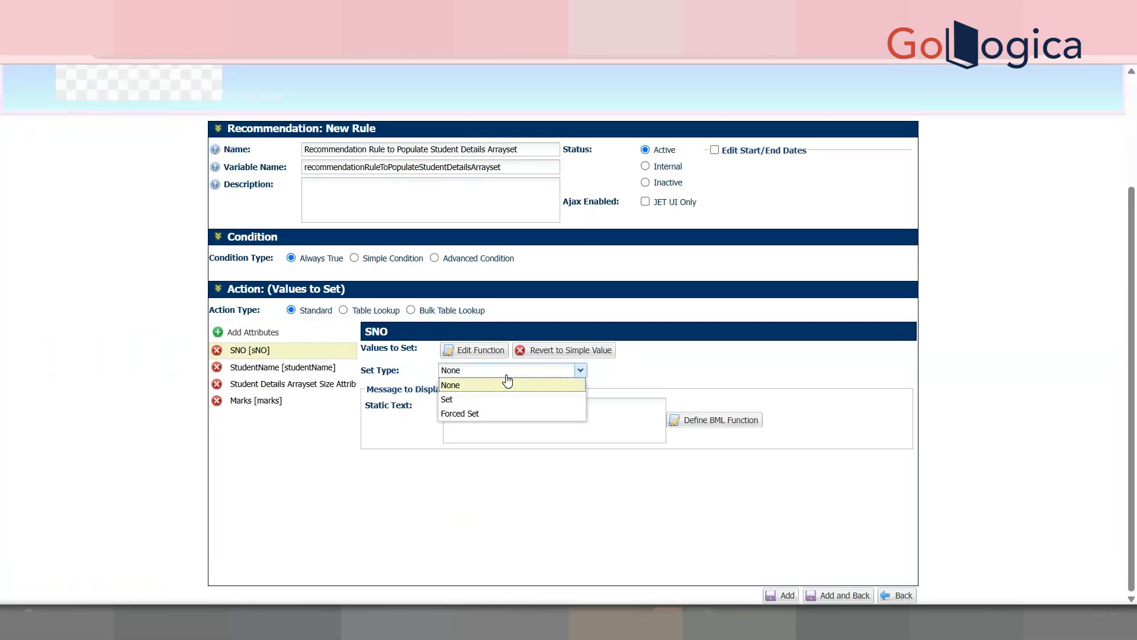
left_click(457, 398)
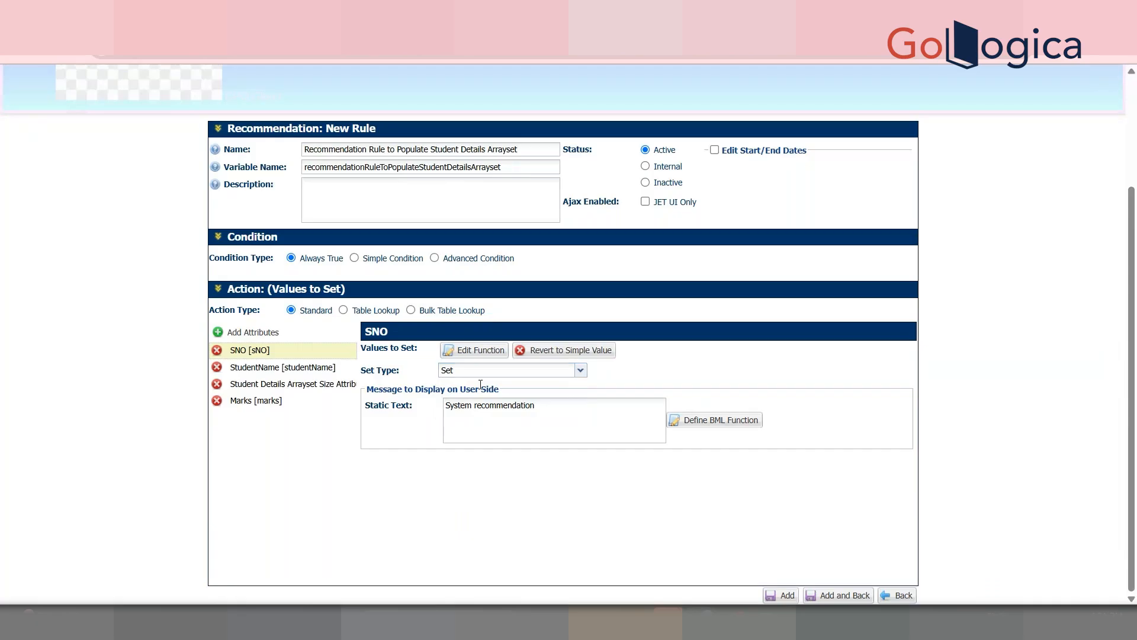
left_click(317, 368)
Step: Start StudentName's BML function with stringArr = string[]{"TEST","TEST1","TEST2","TEST3","TEST4"};
left_click(512, 466)
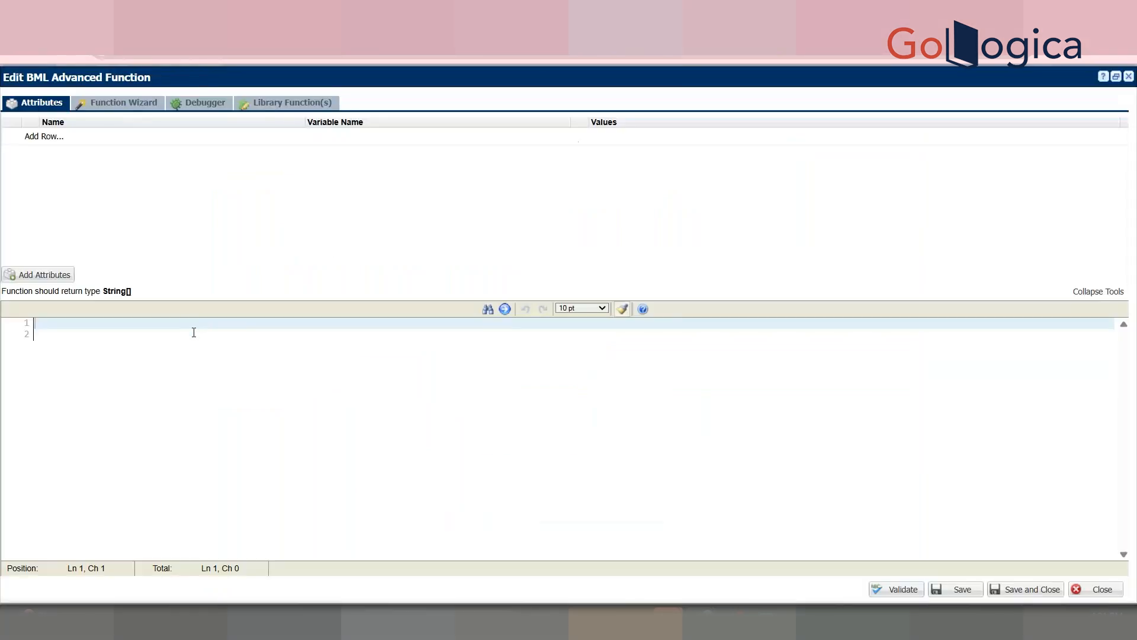
type("stringArr =")
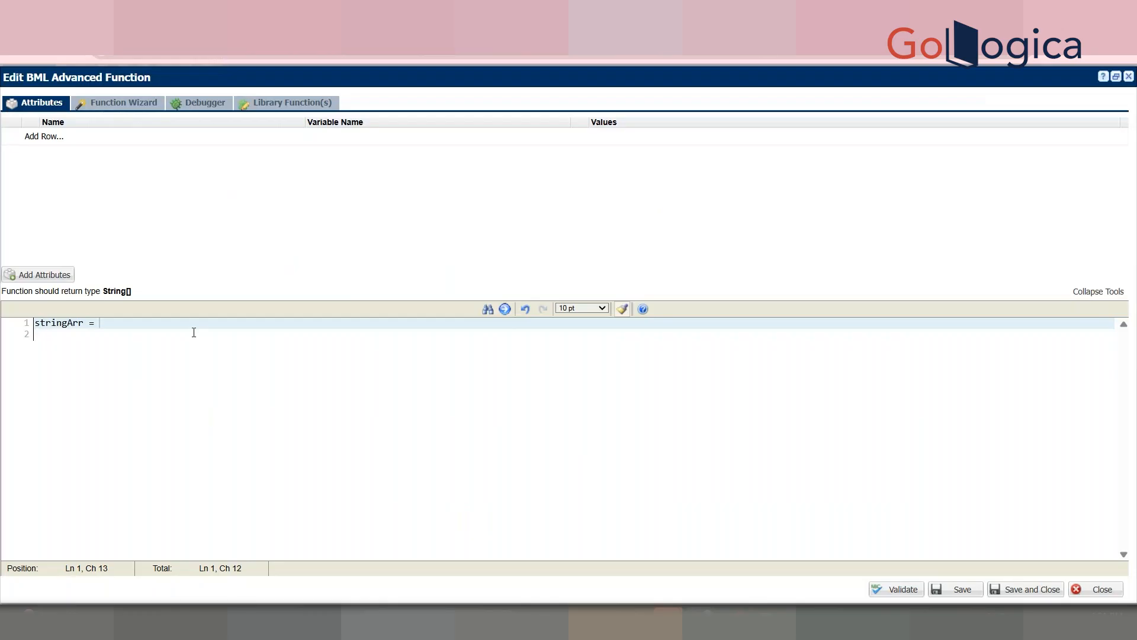
left_click_drag(140, 294, 104, 293)
left_click(107, 325)
type("string[]{\"TEST\",\"TEST1\",\"TEST2\",\"TEST3\",\"TEST4\"")
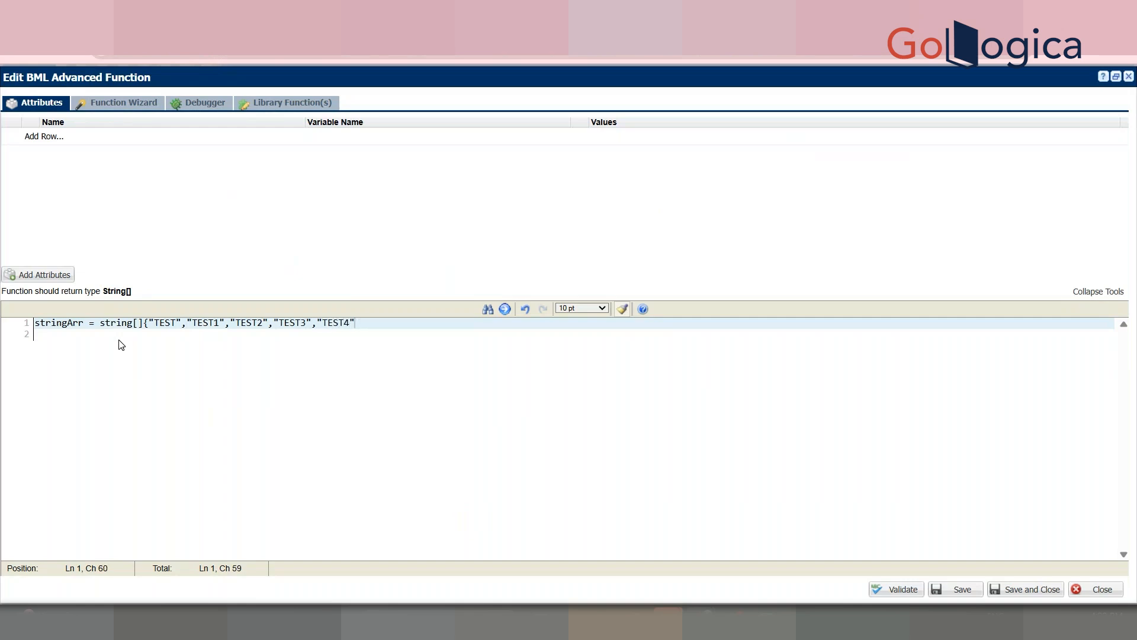
type("};")
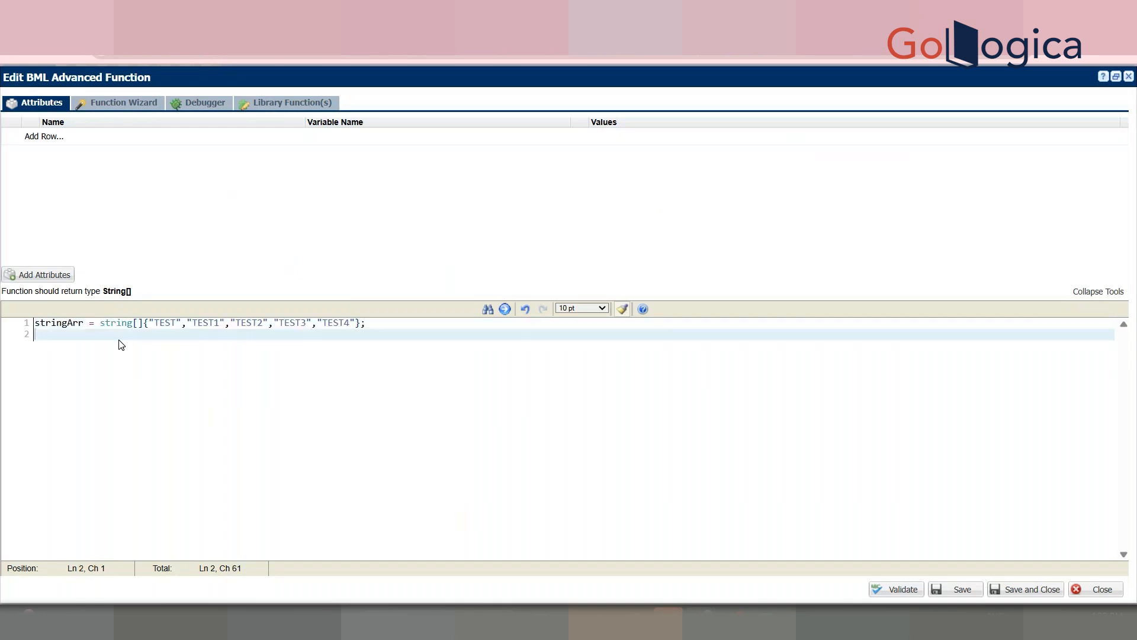
Step: Finish StudentName's function with 'return stringArr;' and save it
key("Return")
key("Return")
key("Return")
type("return")
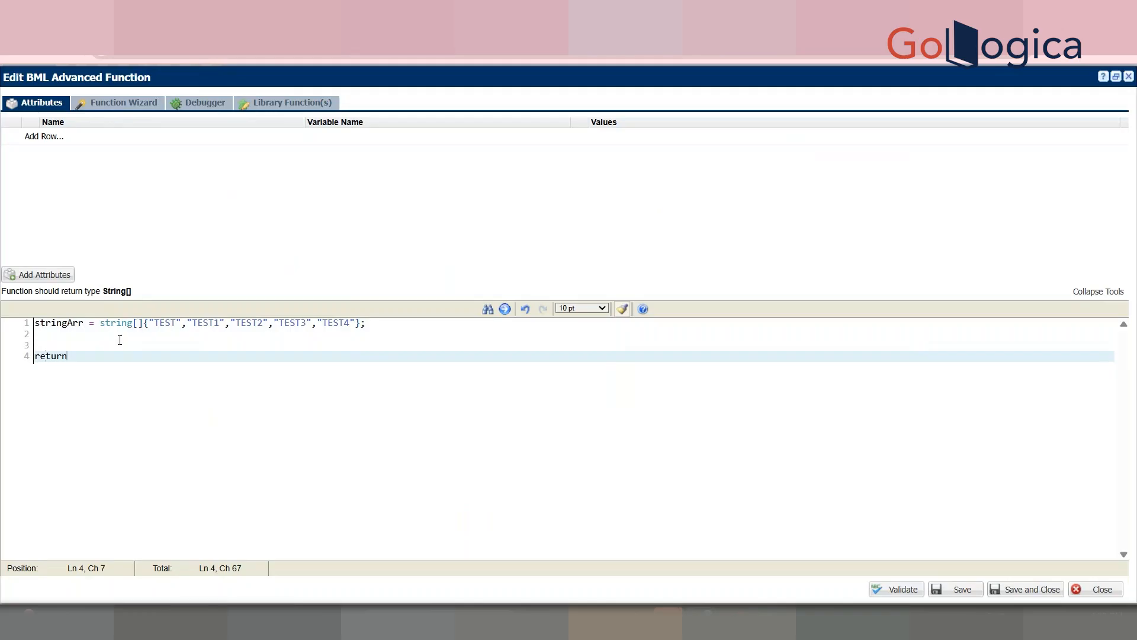
left_click(70, 332)
double_click(71, 323)
key("ctrl+c")
left_click(85, 354)
key("ctrl+v")
type(";")
key("Return")
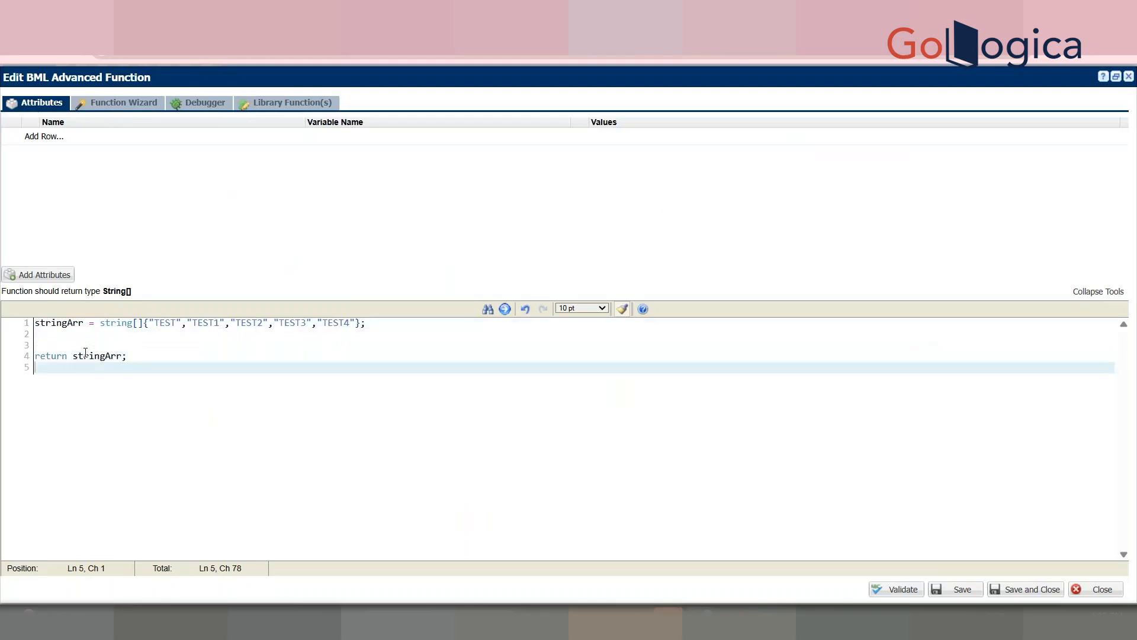
left_click(1009, 592)
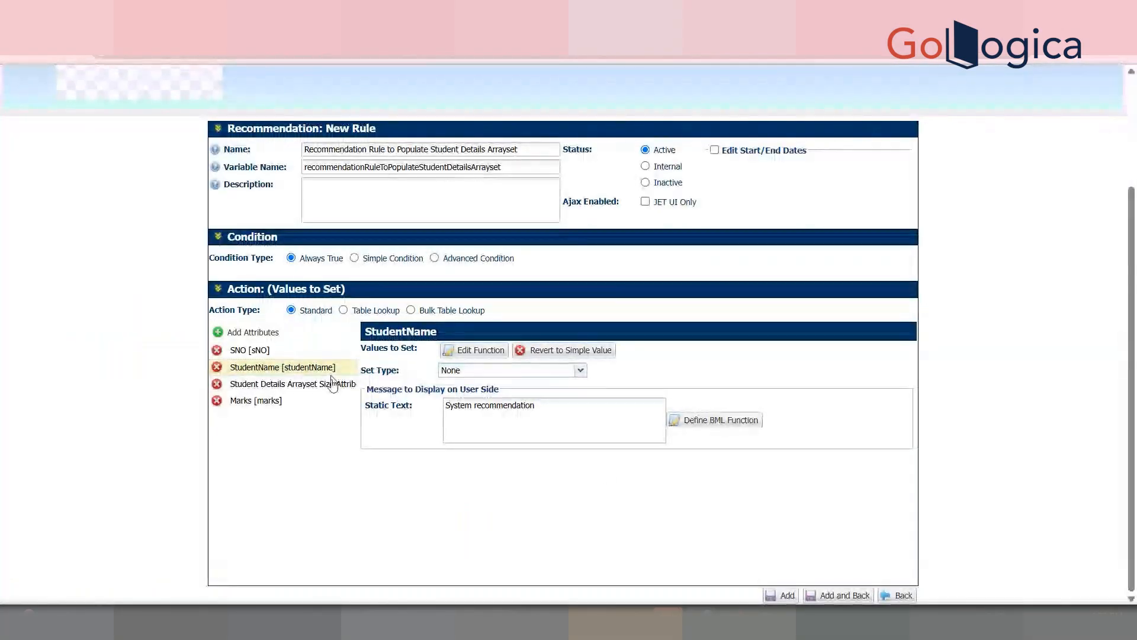
Step: Give the Student Details Arrayset Size Attribute a BML function 'return 5;' and save it
left_click(333, 384)
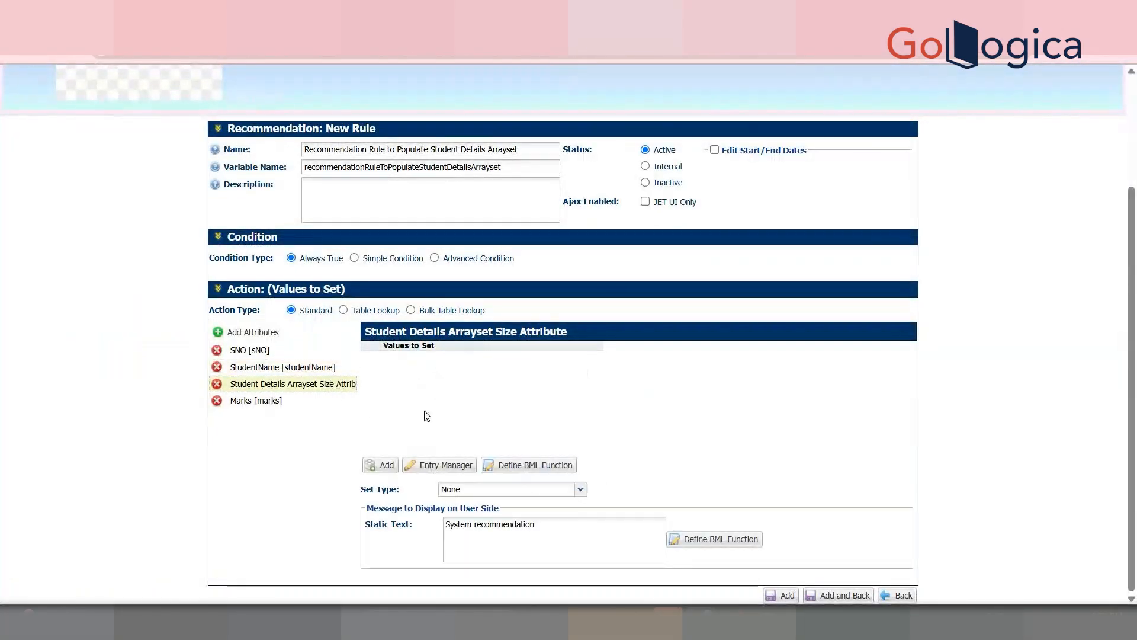
left_click(543, 465)
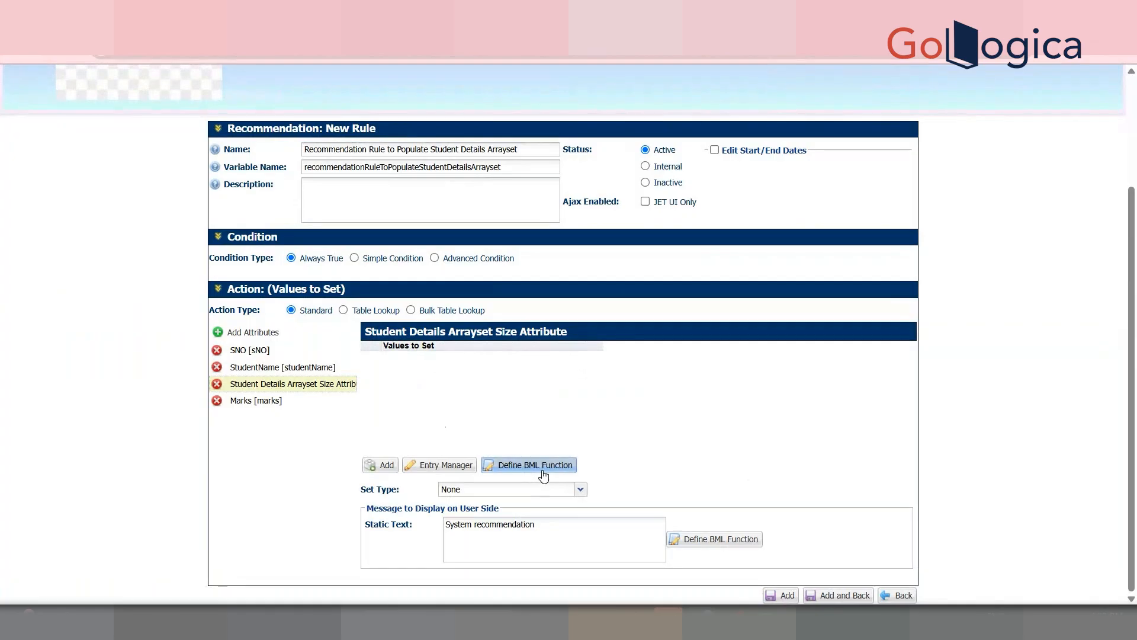
type("return ")
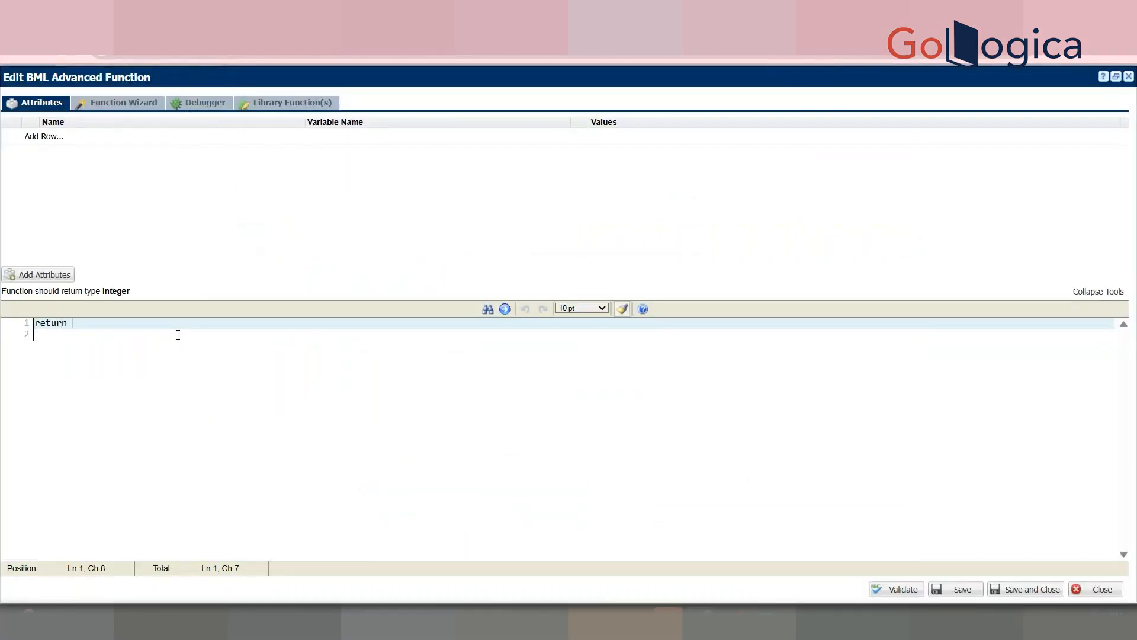
type("5;")
key("Return")
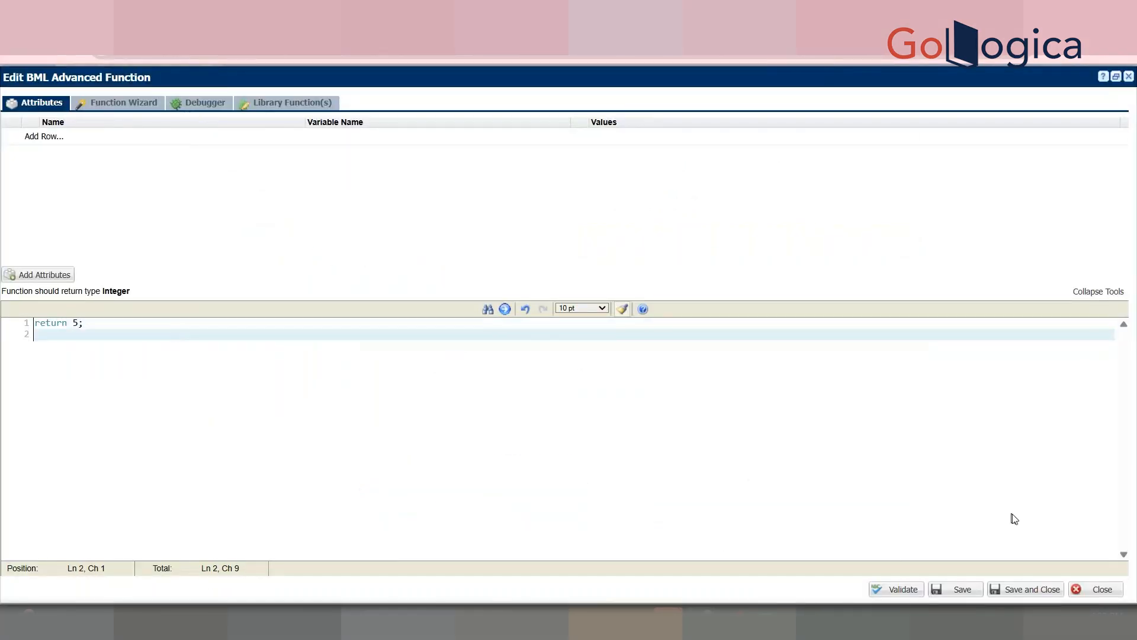
left_click(1028, 589)
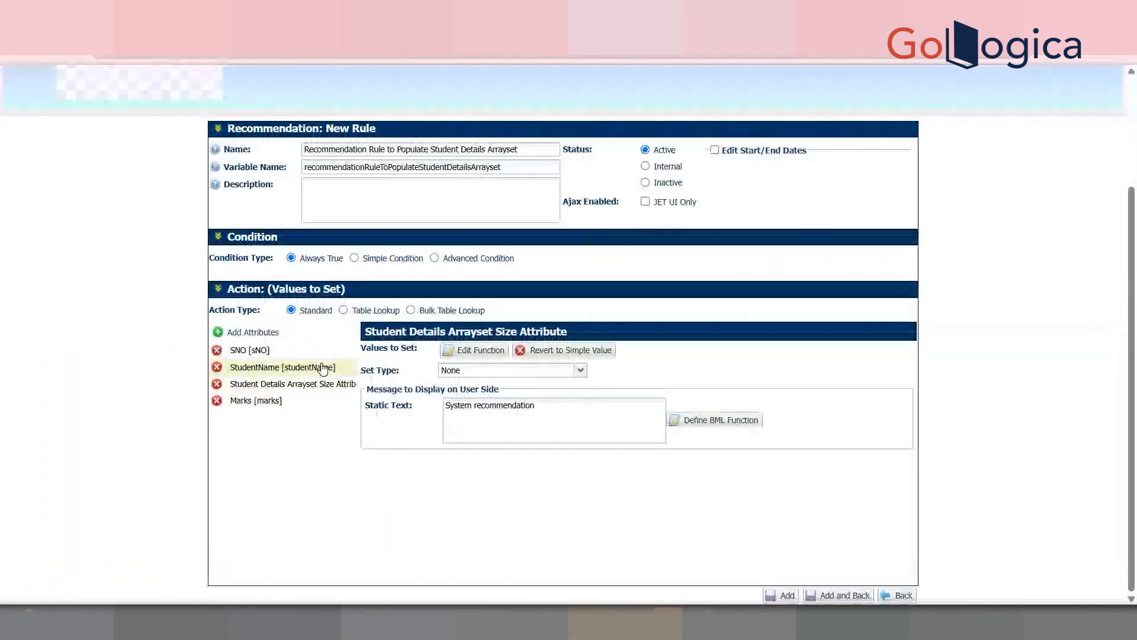
Step: Set the set type to Set for StudentName and the Arrayset Size attribute
left_click(323, 368)
left_click(500, 370)
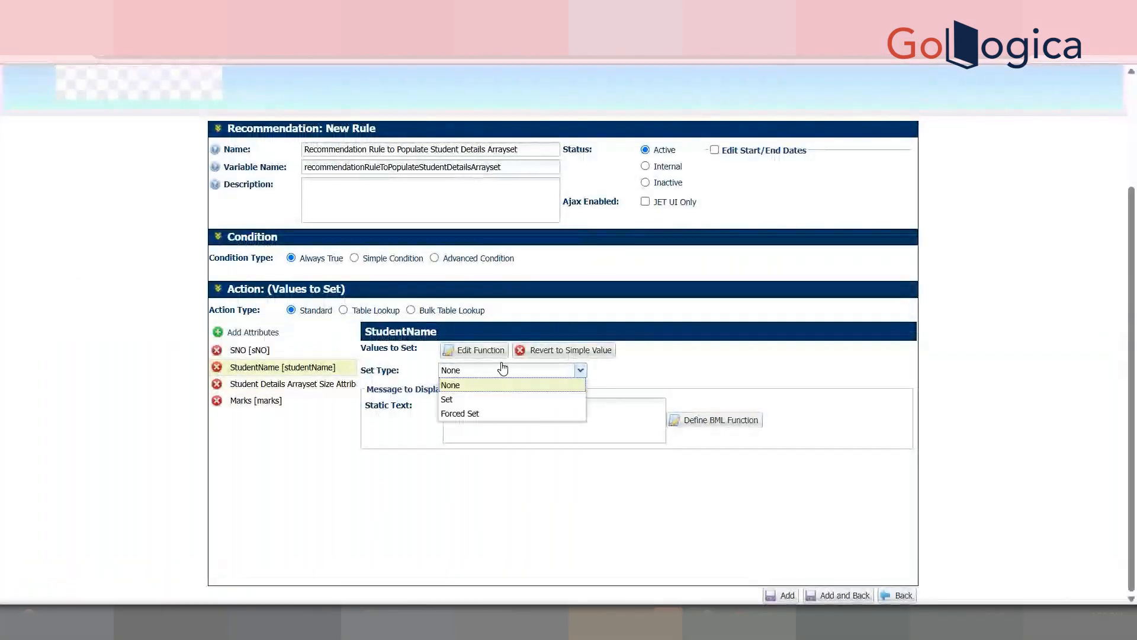
left_click(496, 398)
left_click(293, 384)
left_click(501, 369)
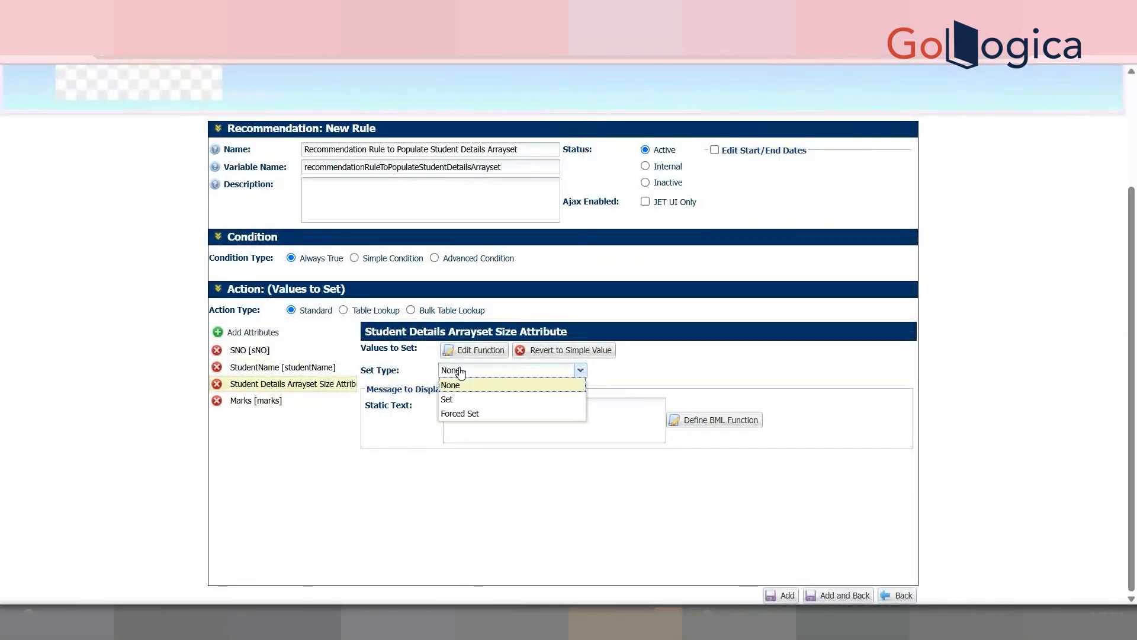
left_click(476, 399)
left_click(261, 401)
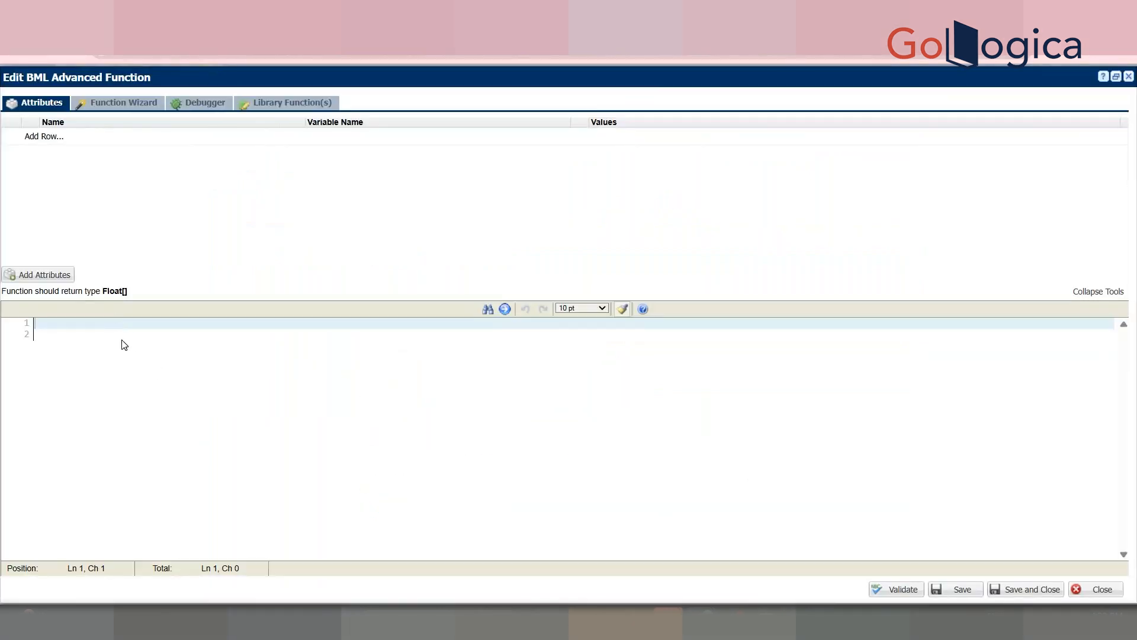
Step: Define Marks' array as floatArr = float[]{99.5,92.5,93.5,94.5,95.5};
type("floatArr = float")
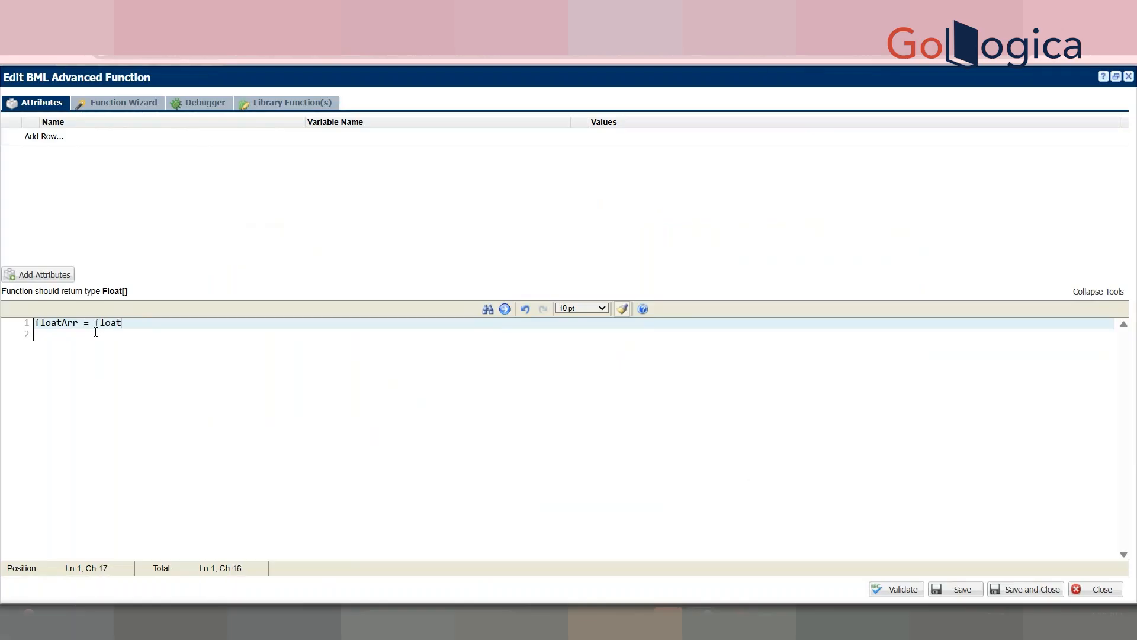
type("[]{")
key("Return")
key("BackSpace")
type(".5,92.5,93.,5,94.5,95")
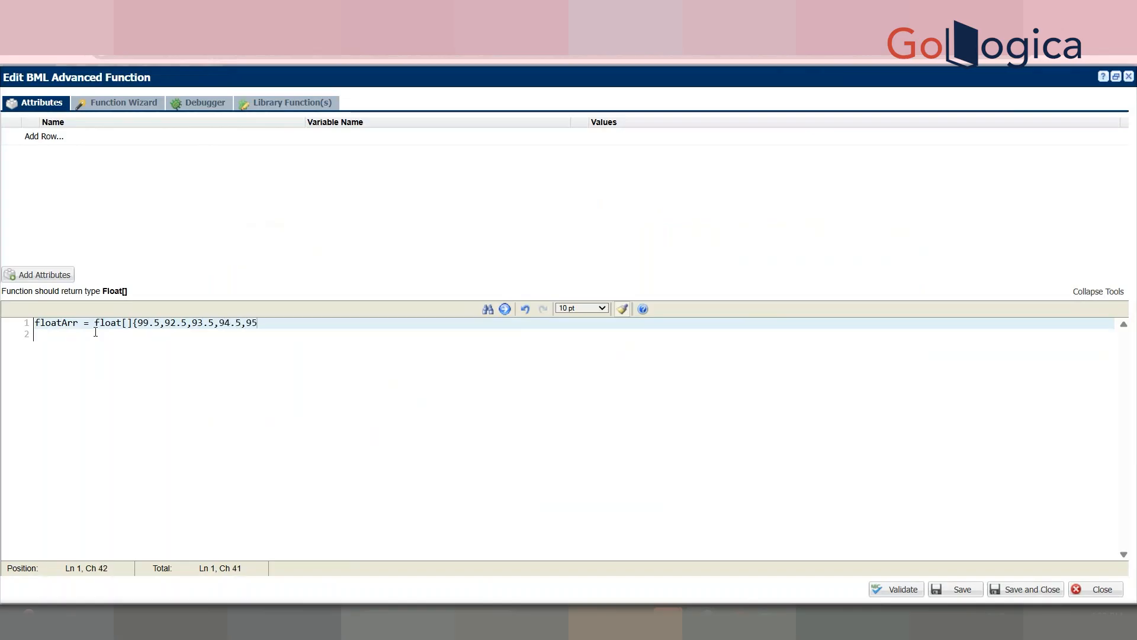
key("Return")
key("BackSpace")
type(";")
Step: Finish Marks' function with 'return floatArr;' and save it
key("Return")
key("Return")
key("Return")
type("e")
key("BackSpace")
type("return")
double_click(55, 323)
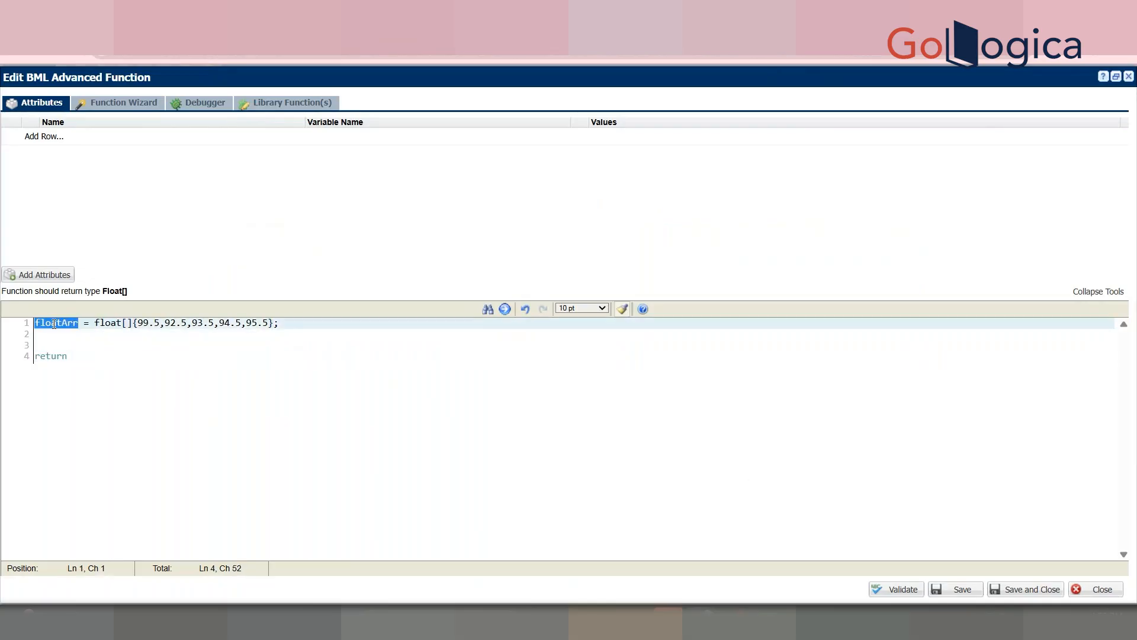
left_click(125, 354)
key("ctrl+v")
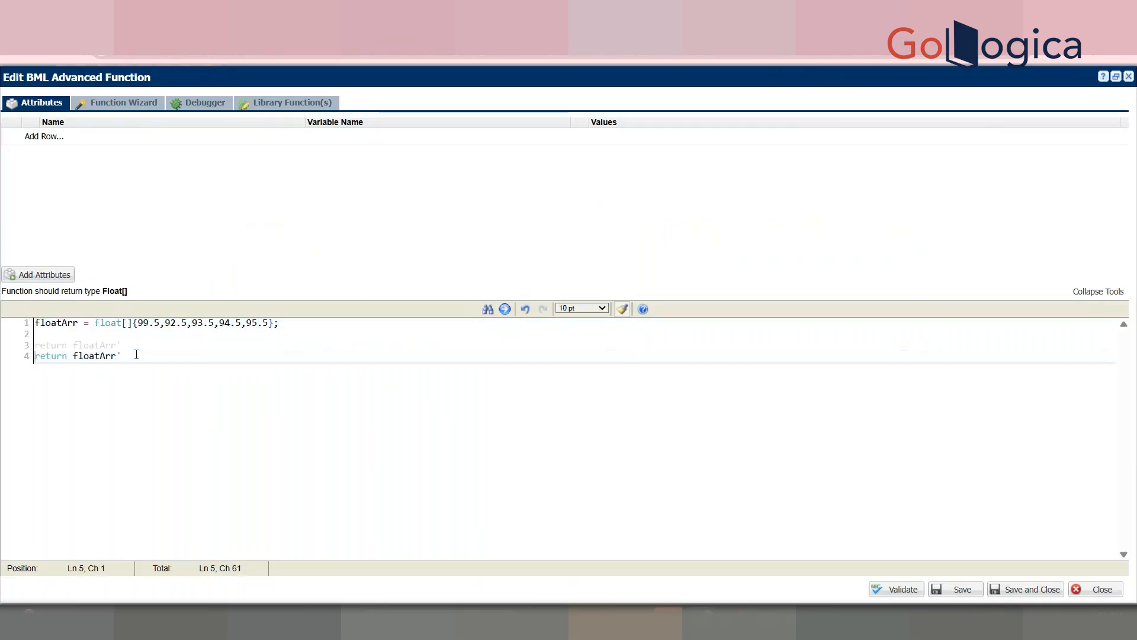
type(";")
key("Down")
key("Return")
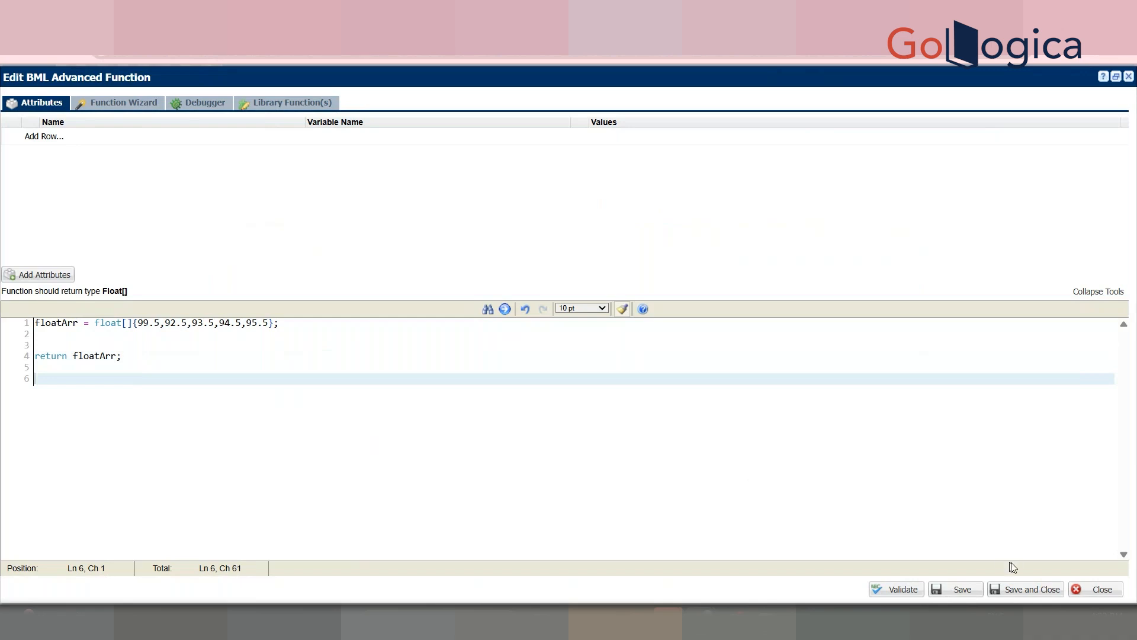
left_click(1015, 590)
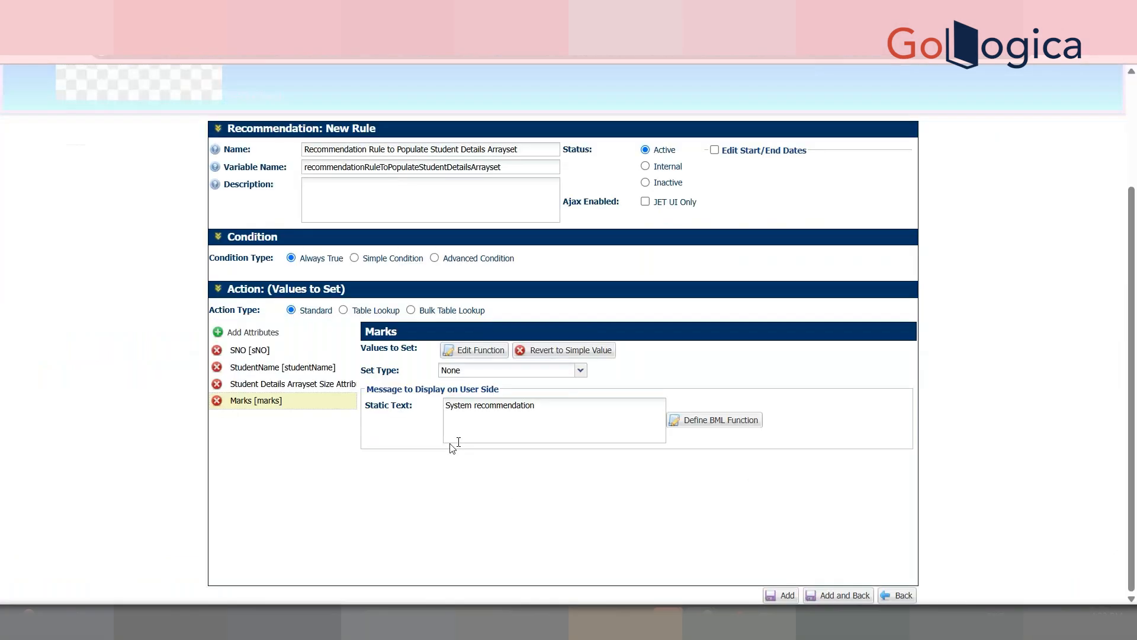
Step: Make Marks a Set-type value and review the size, StudentName and SNO attribute settings
left_click(500, 371)
left_click(482, 399)
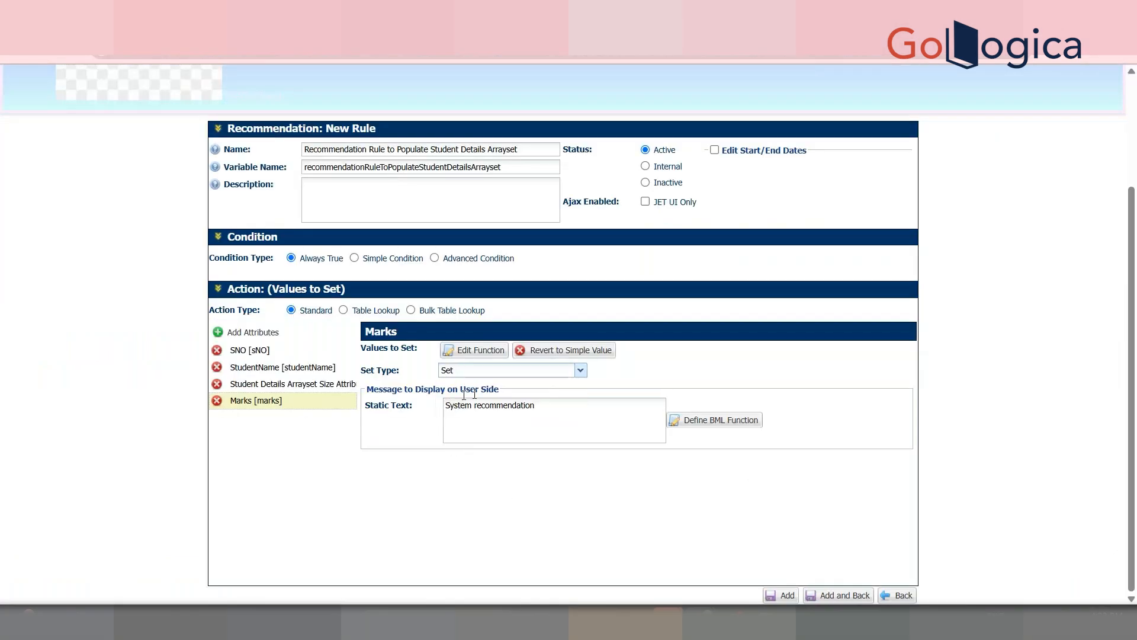
left_click(273, 385)
left_click(273, 367)
left_click(271, 351)
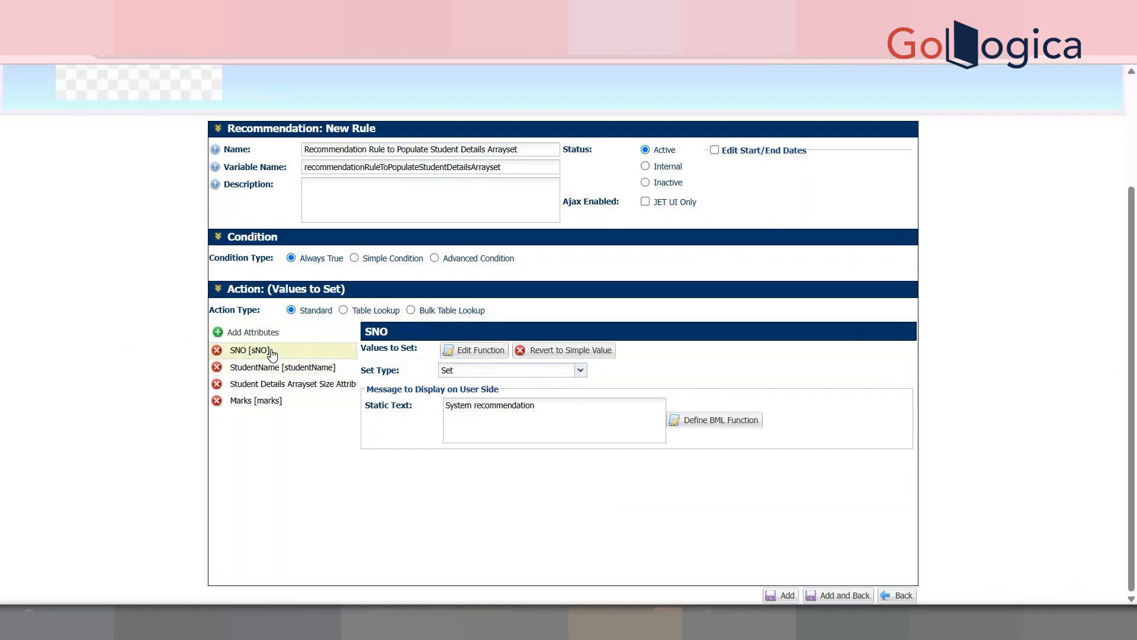
Step: Save the rule with Add and Back, then Update and Back, listing it fourth
left_click(845, 595)
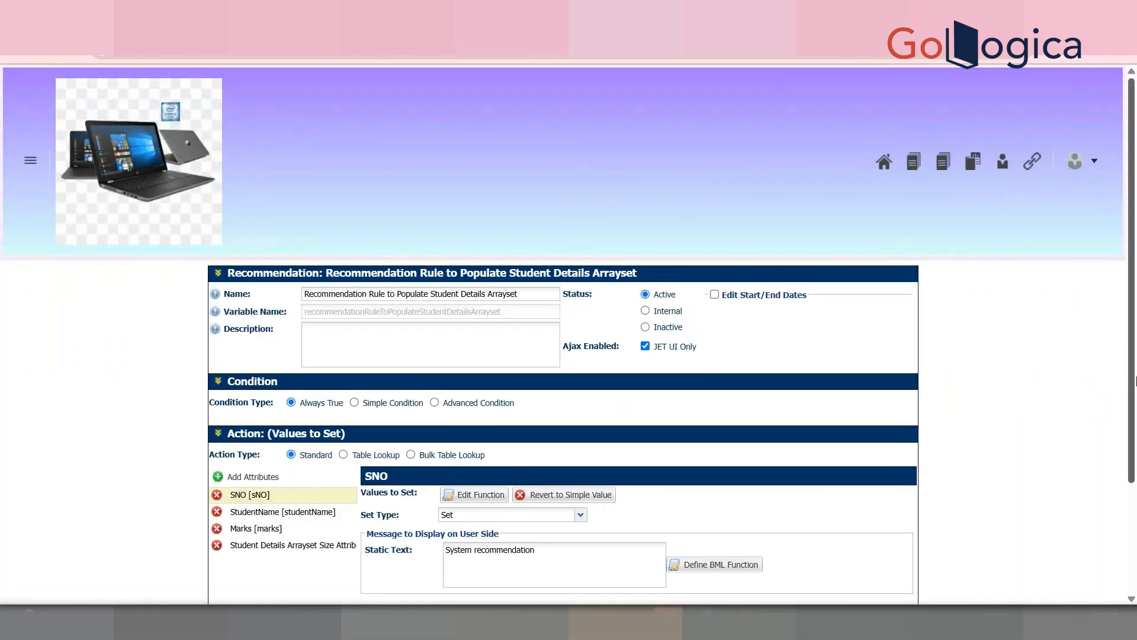
scroll(1135, 381, "down", 3)
left_click(805, 595)
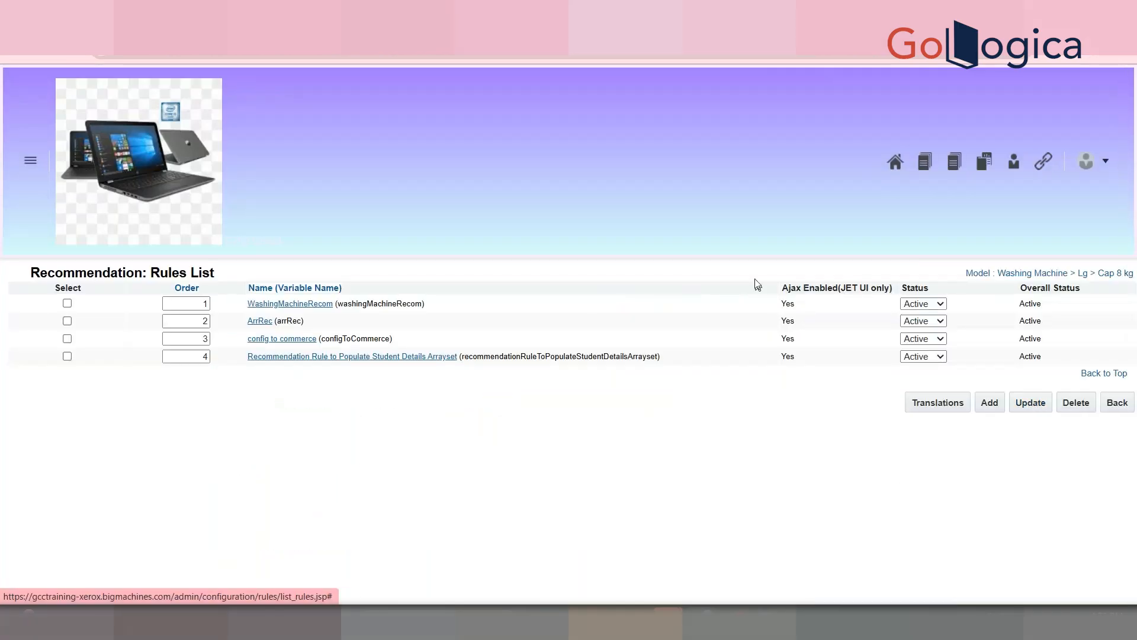
Step: Go to the Admin home page from the profile menu
left_click(1110, 165)
scroll(920, 517, "down", 5)
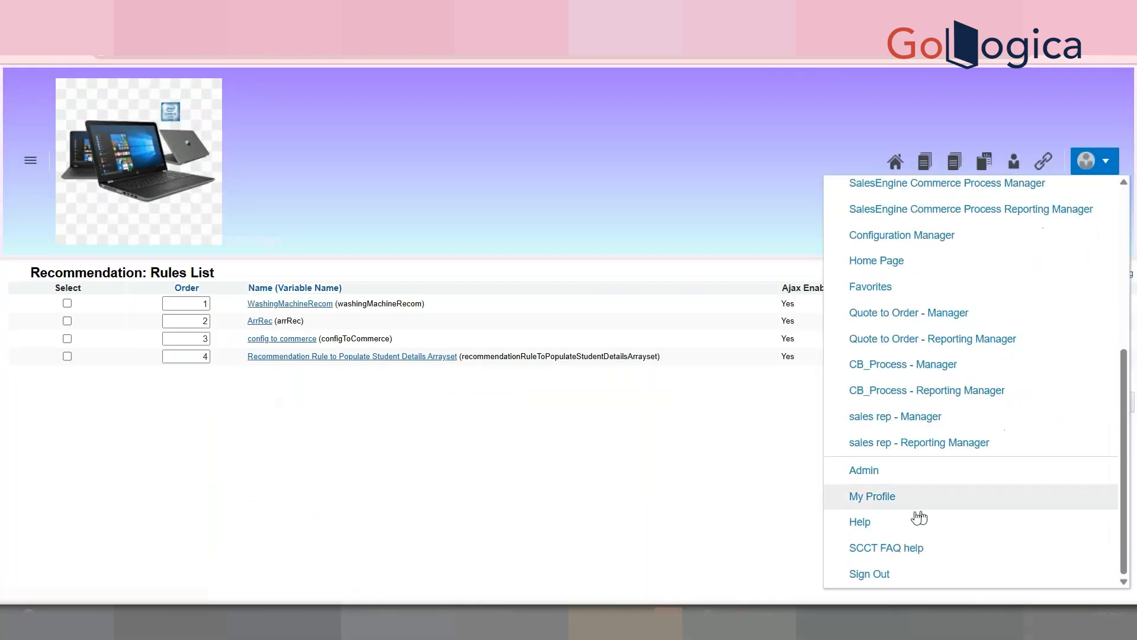
left_click(877, 470)
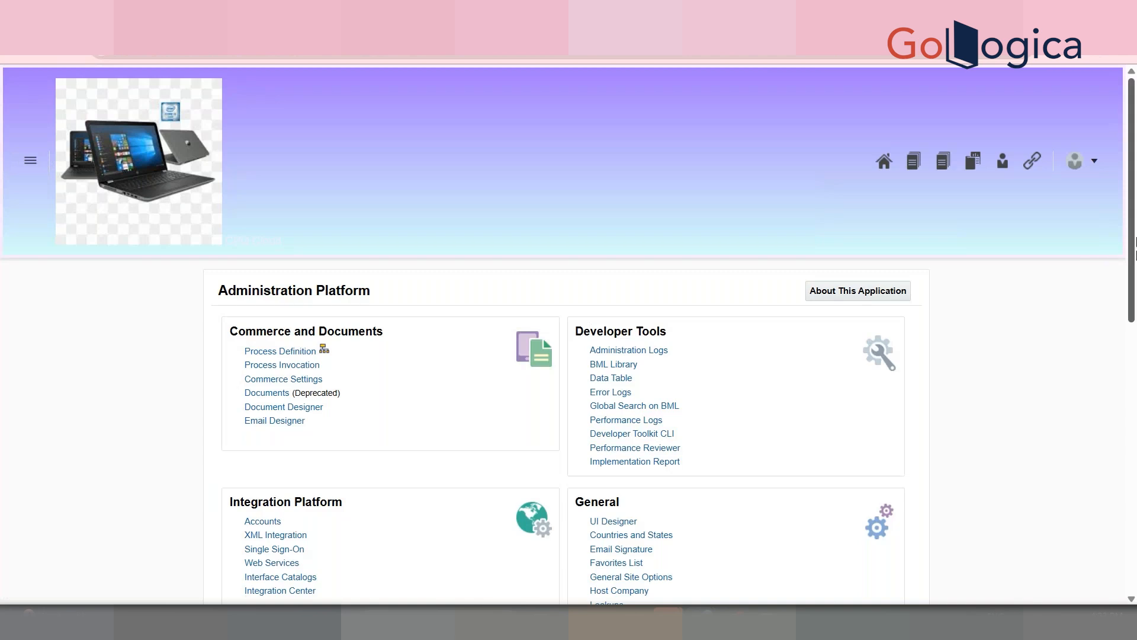
Step: Navigate the quick links tree to Washing Machine > Lg > Cap 8 kg recommendation rules
scroll(503, 358, "down", 7)
left_click(324, 254)
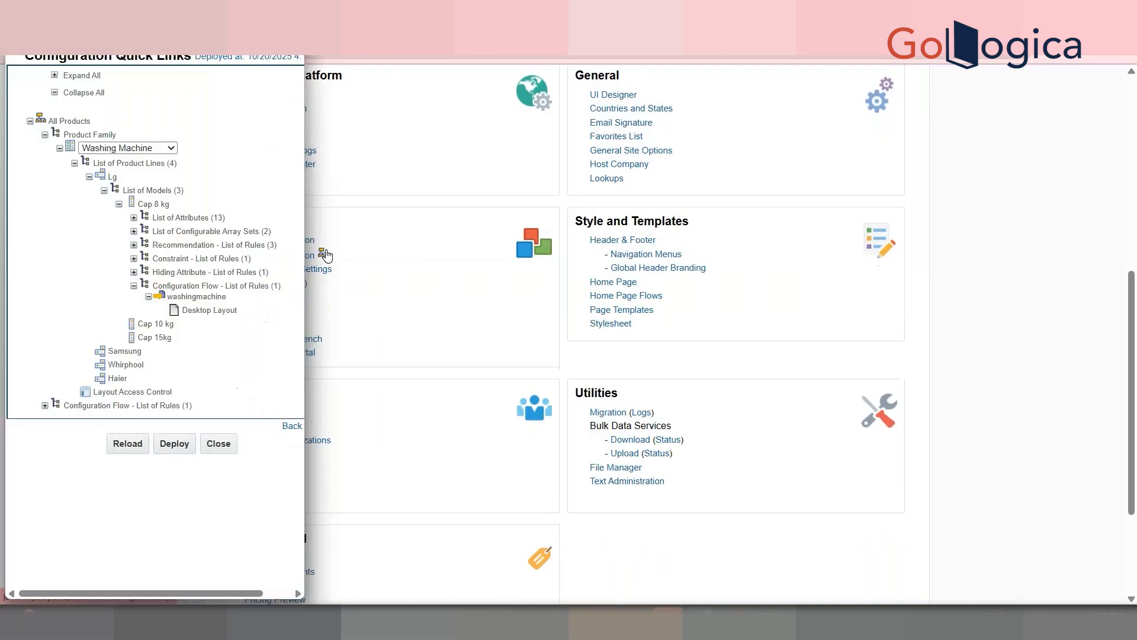
left_click(125, 148)
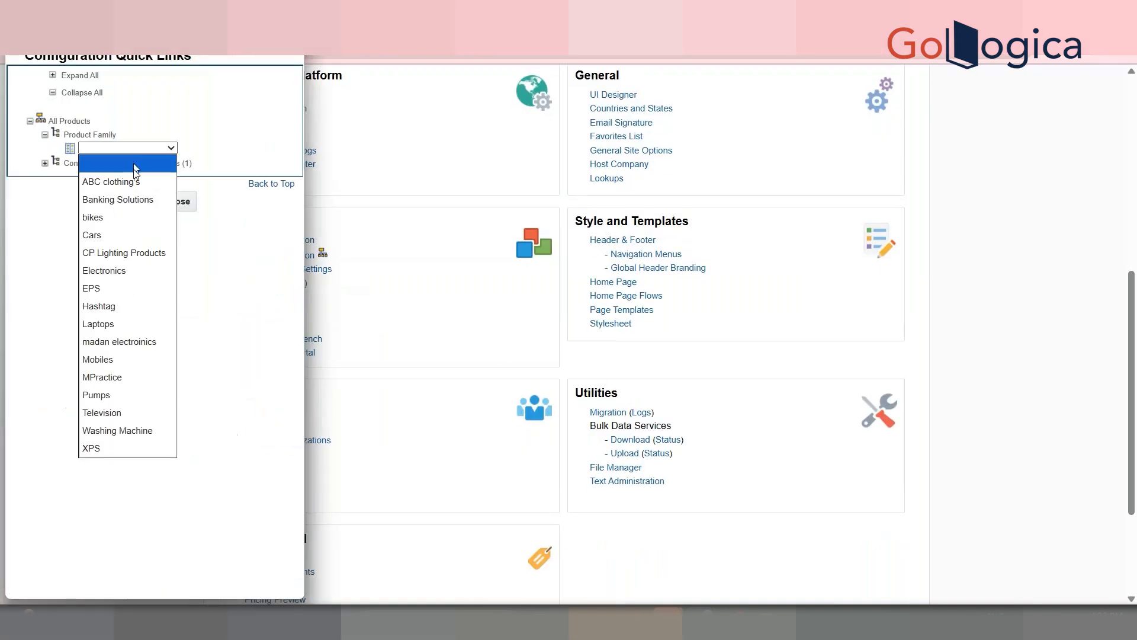
left_click(125, 430)
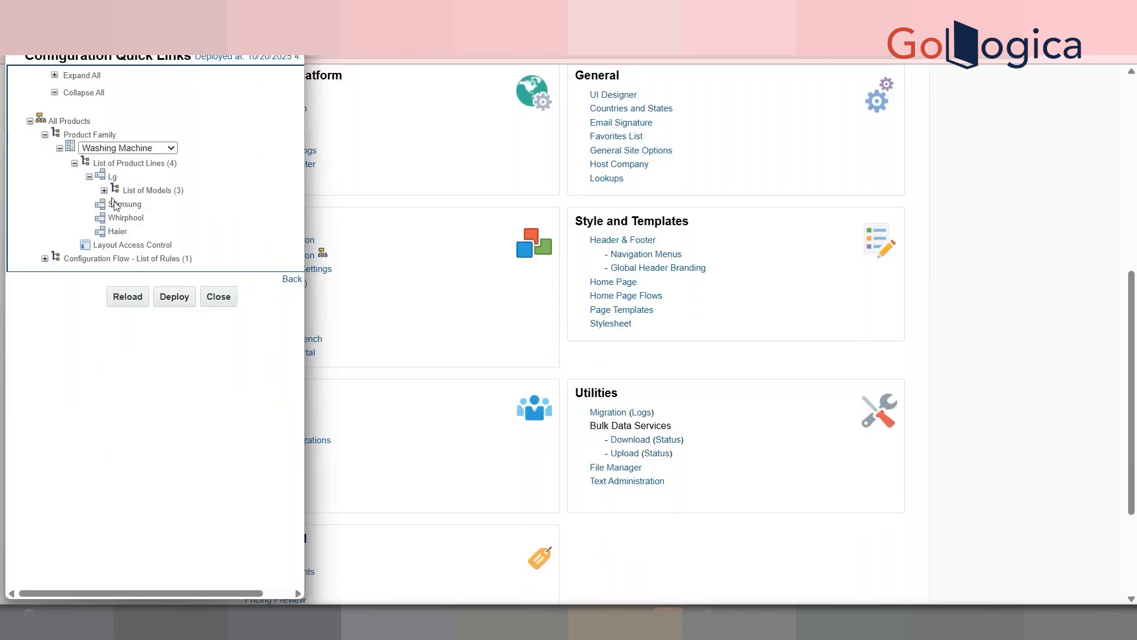
left_click(104, 191)
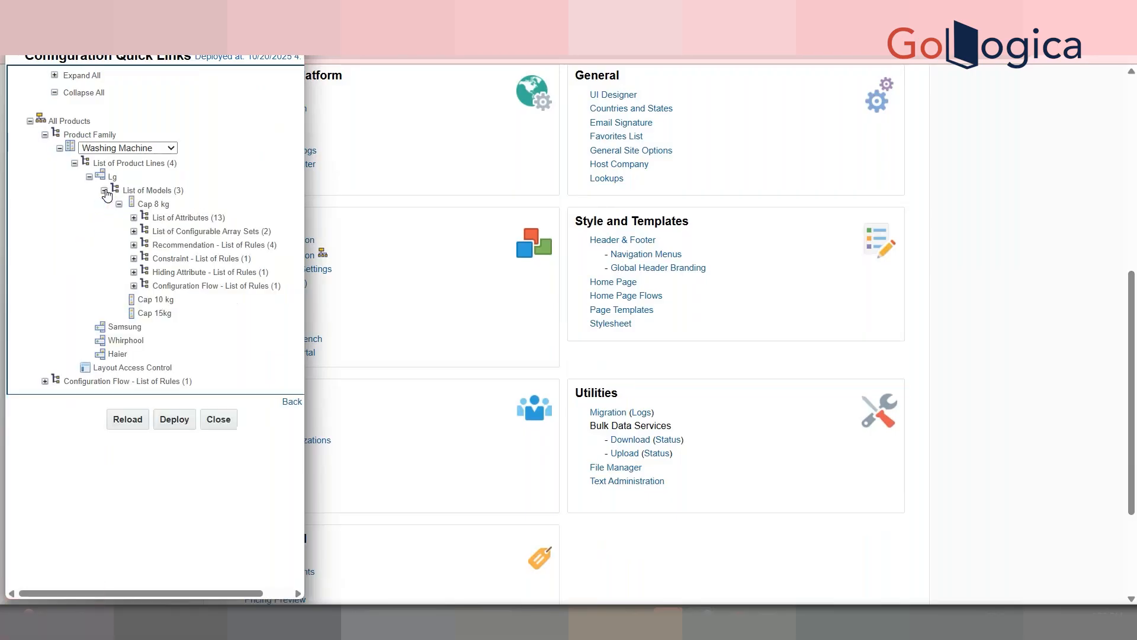
left_click(134, 245)
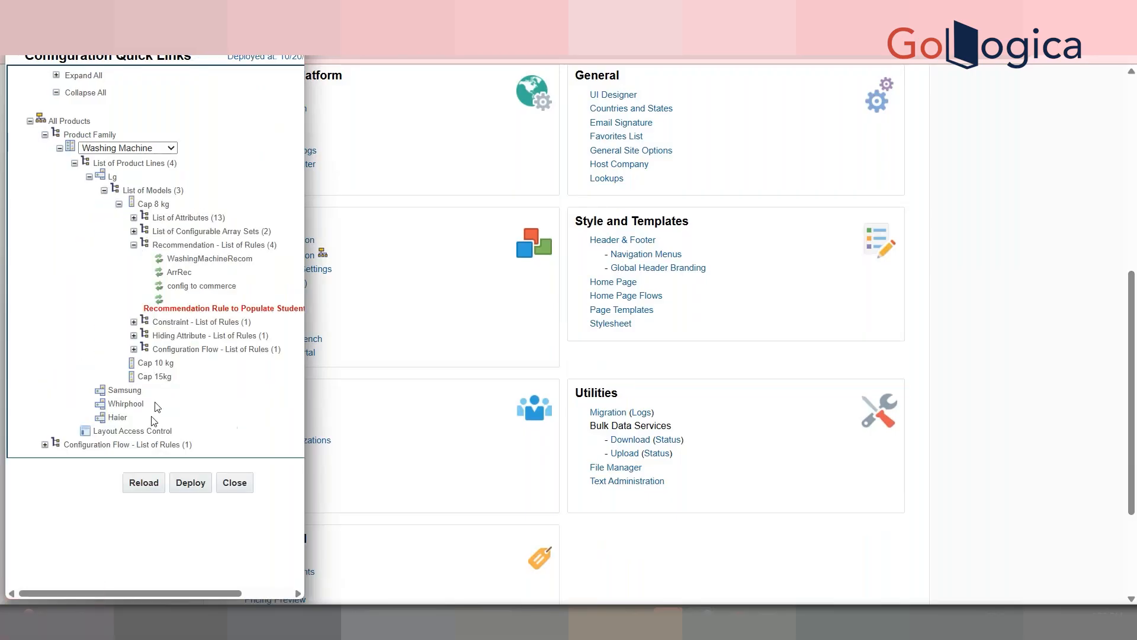
Step: Reload the configuration until the rule is applied, then close the tree and start configuration over
left_click(135, 484)
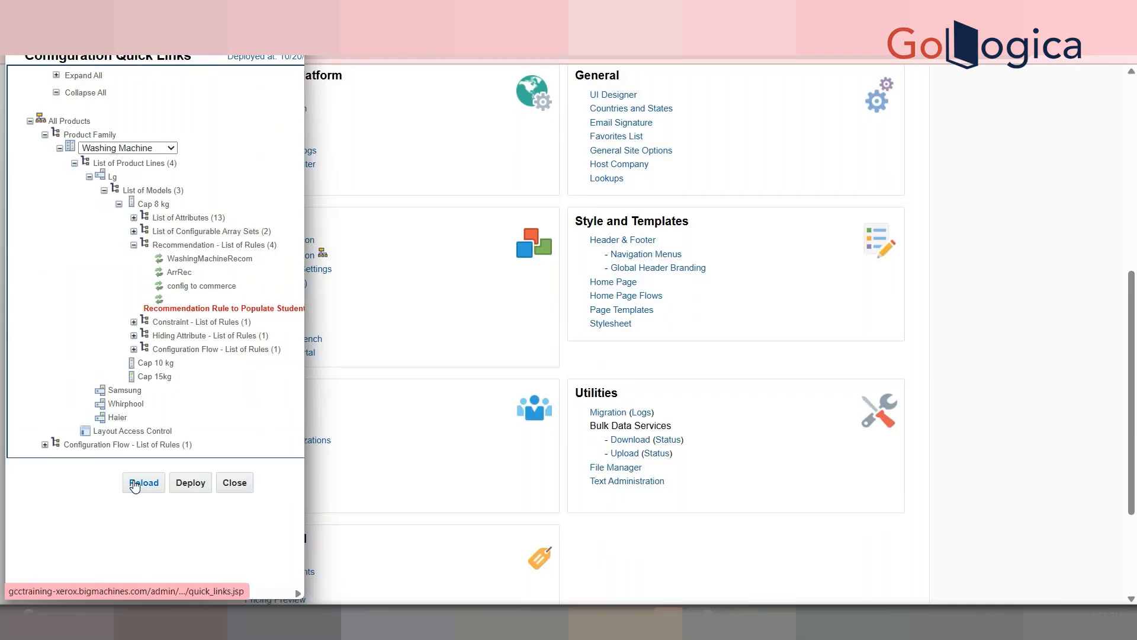
left_click(135, 484)
left_click(135, 484)
left_click(135, 485)
left_click(136, 485)
left_click(135, 486)
left_click(554, 140)
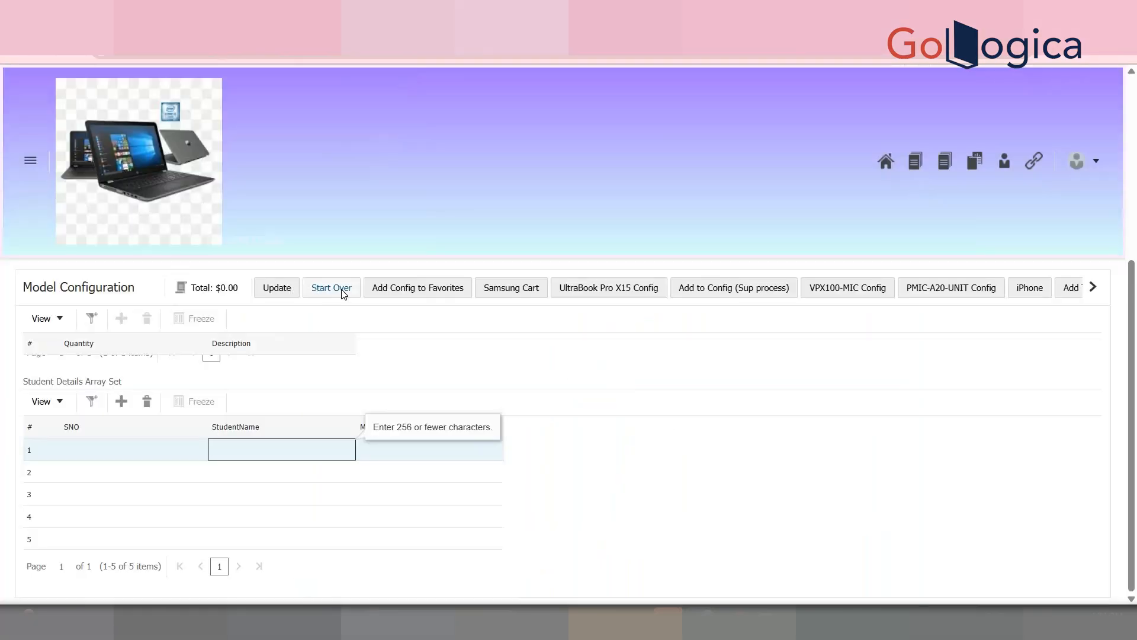
left_click(343, 291)
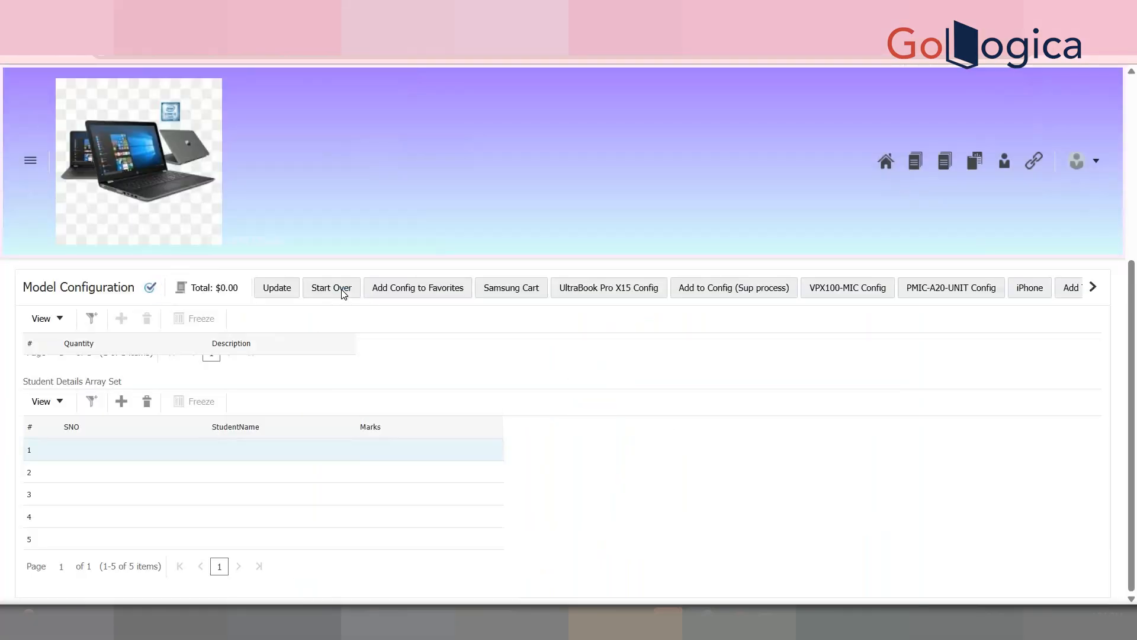
Step: Open the 8kg cap model and add a row to the Student Details Array Set grid
left_click(782, 439)
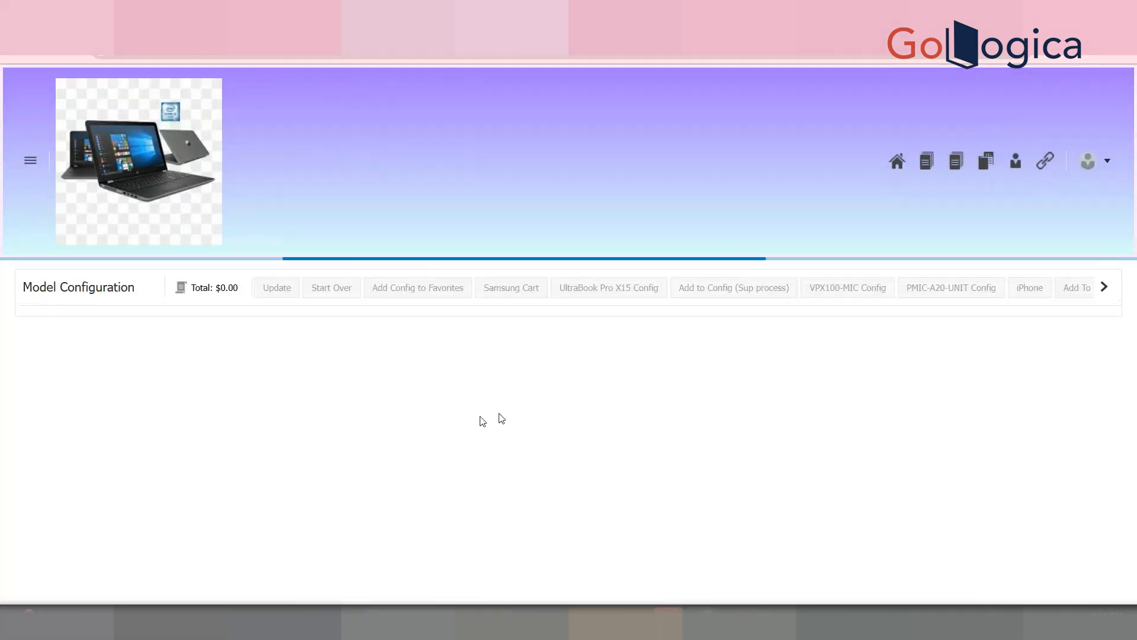
left_click_drag(1131, 193, 1136, 396)
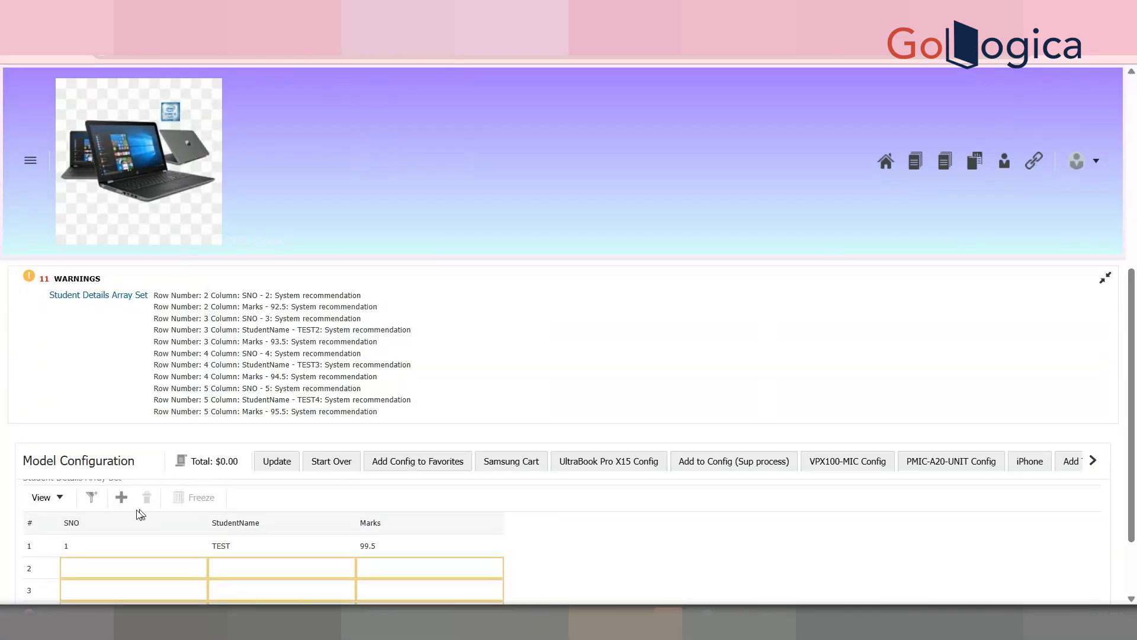
left_click(120, 505)
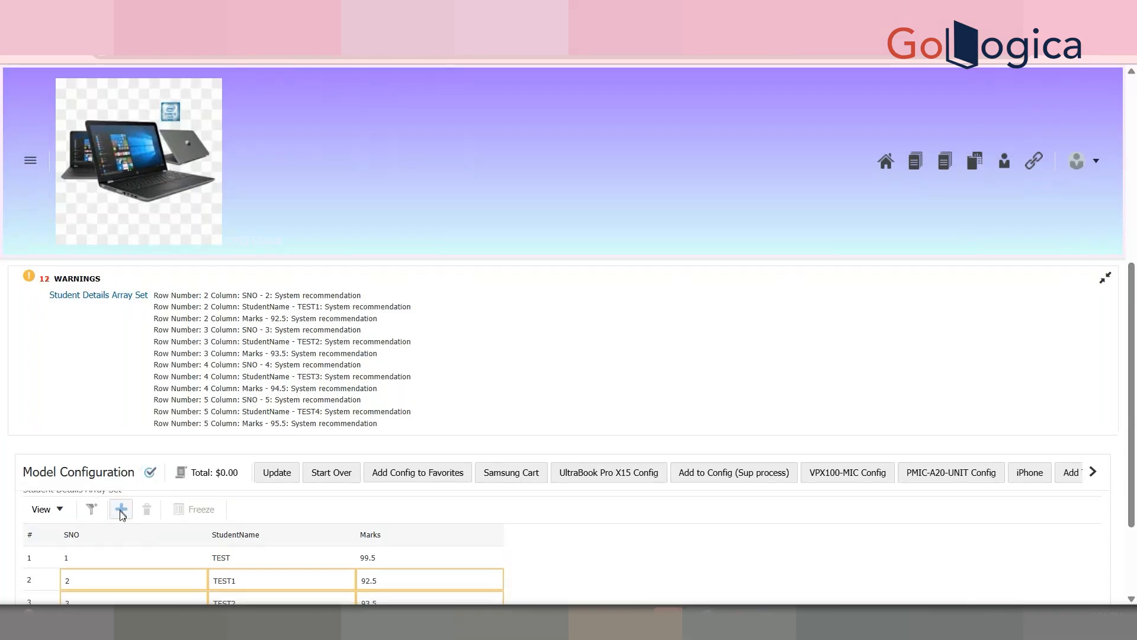
left_click_drag(1135, 496, 1135, 389)
Step: Review the warnings list, including the row 3 SNO warning, then start over
left_click(1103, 280)
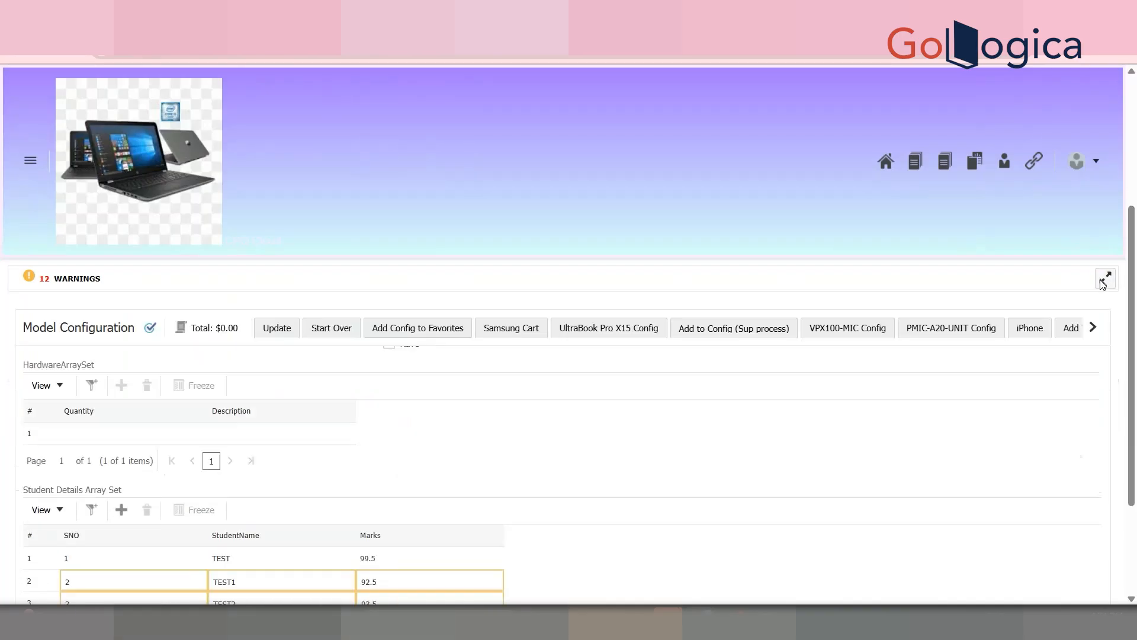
left_click(1108, 283)
left_click(100, 297)
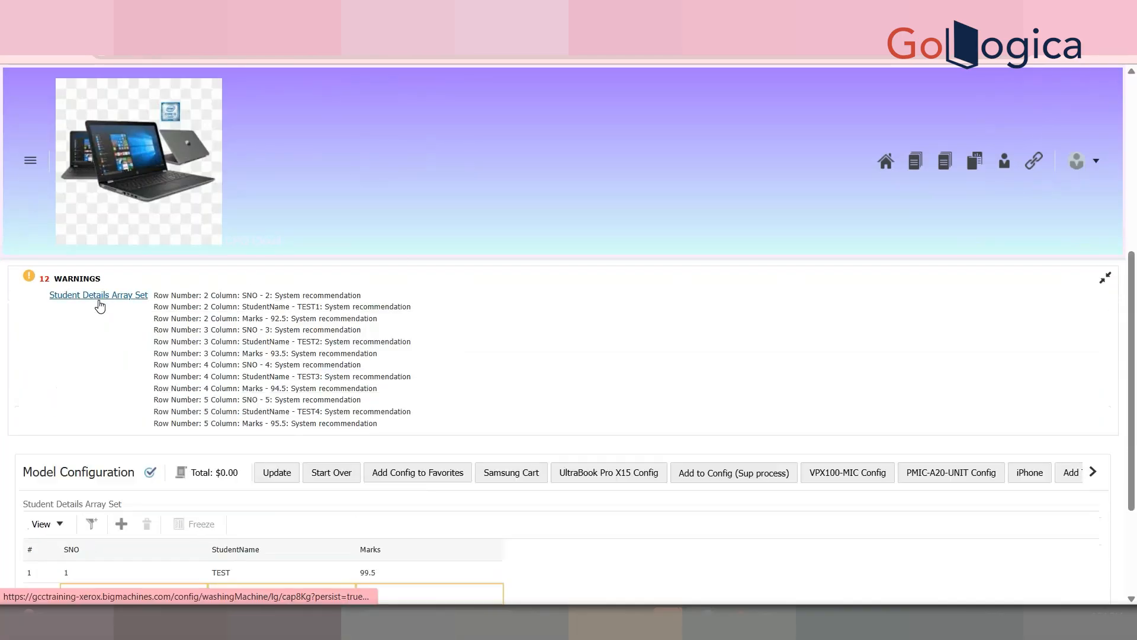
triple_click(332, 330)
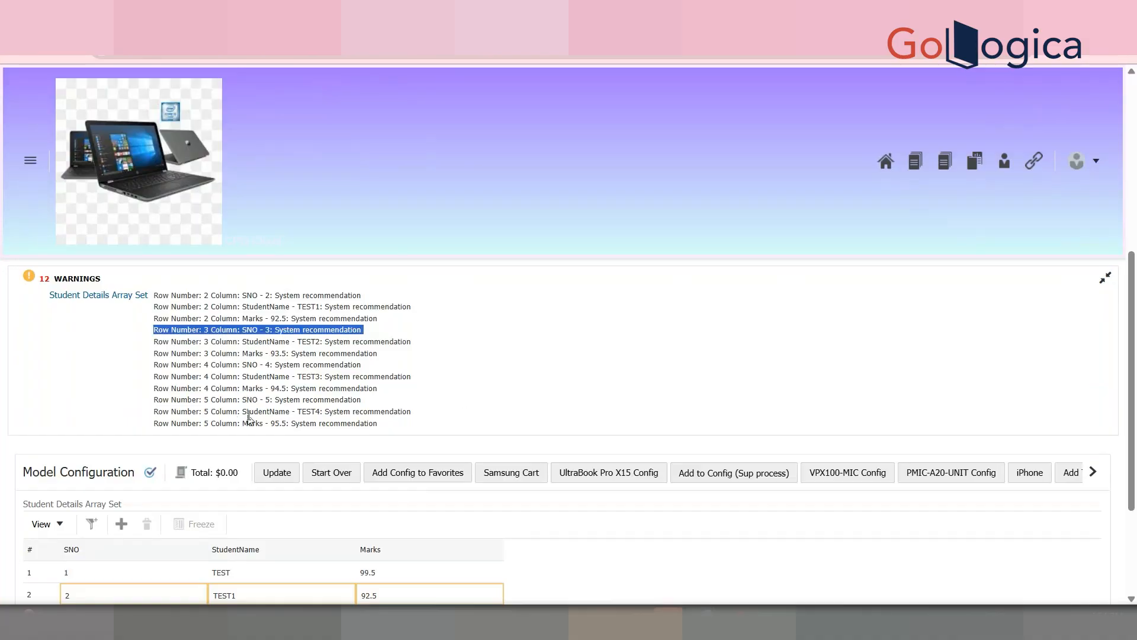
left_click(1106, 278)
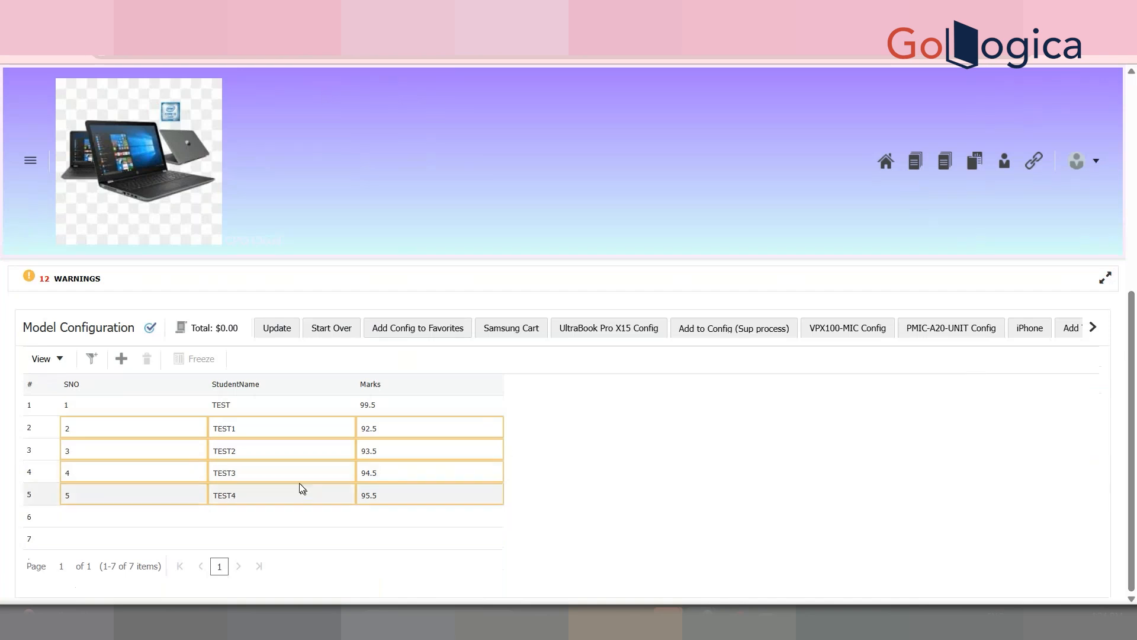
left_click(329, 324)
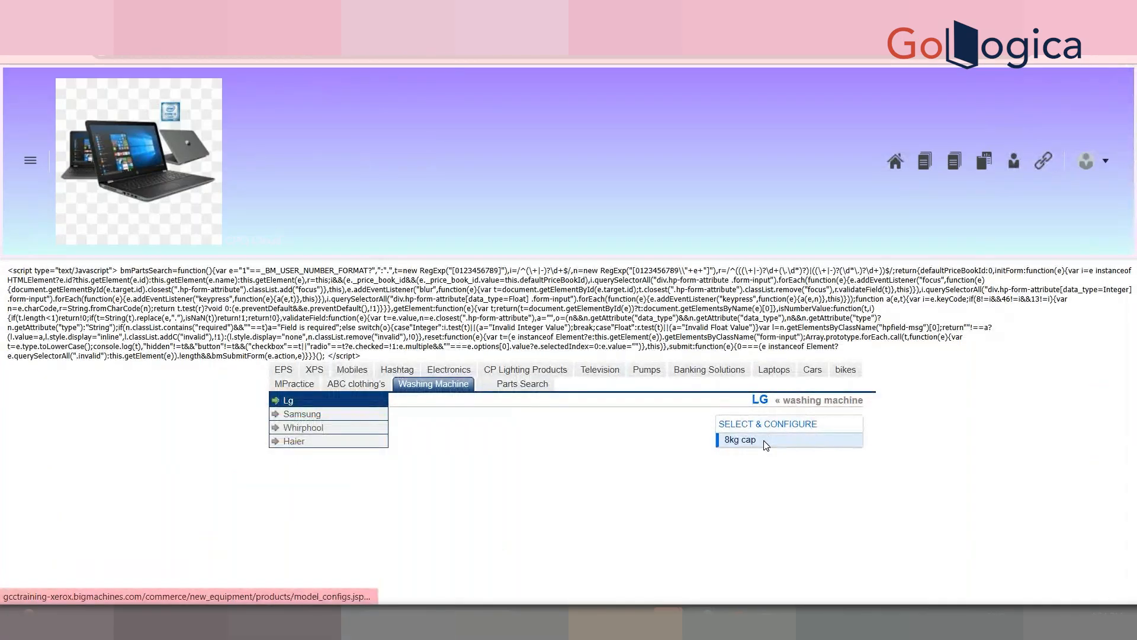
left_click(740, 440)
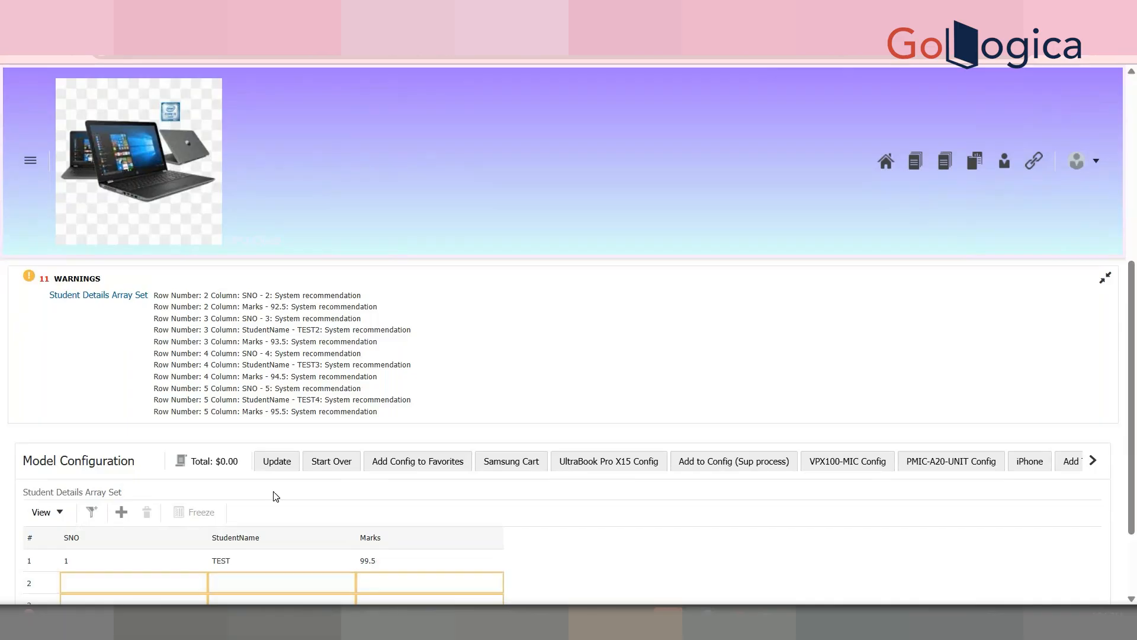
left_click(277, 460)
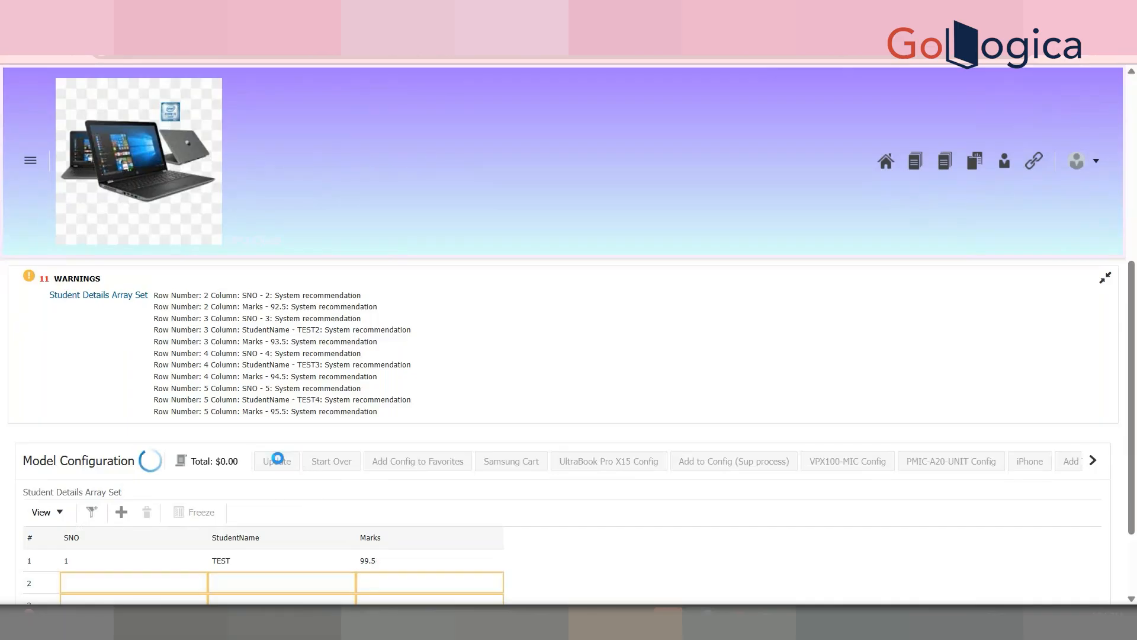
left_click_drag(1133, 421, 1132, 496)
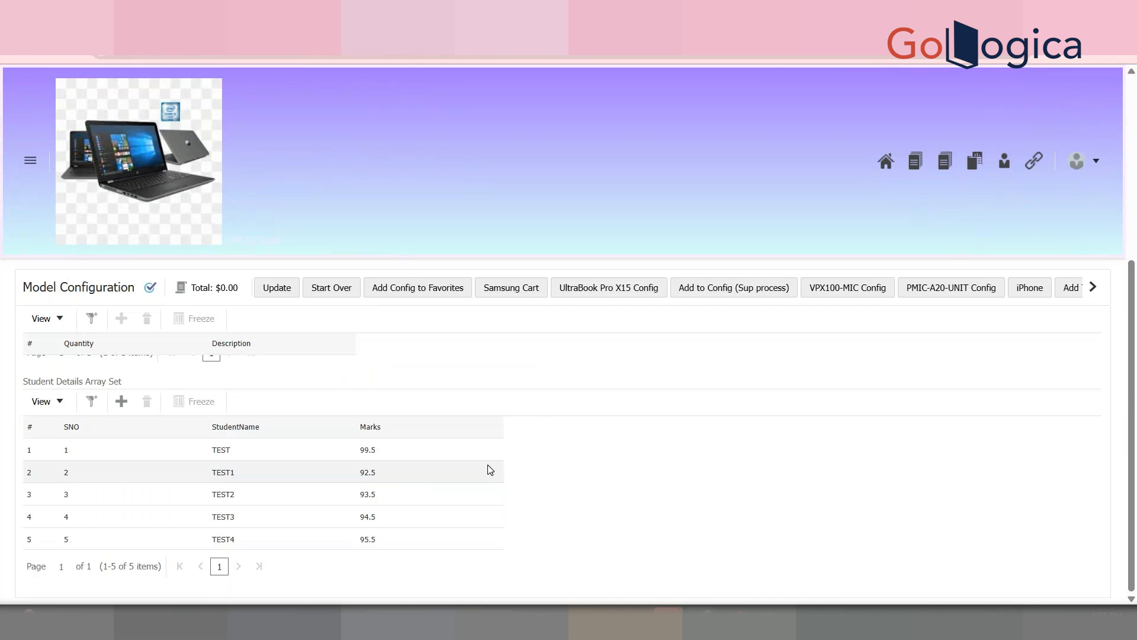
mouse_move(711, 622)
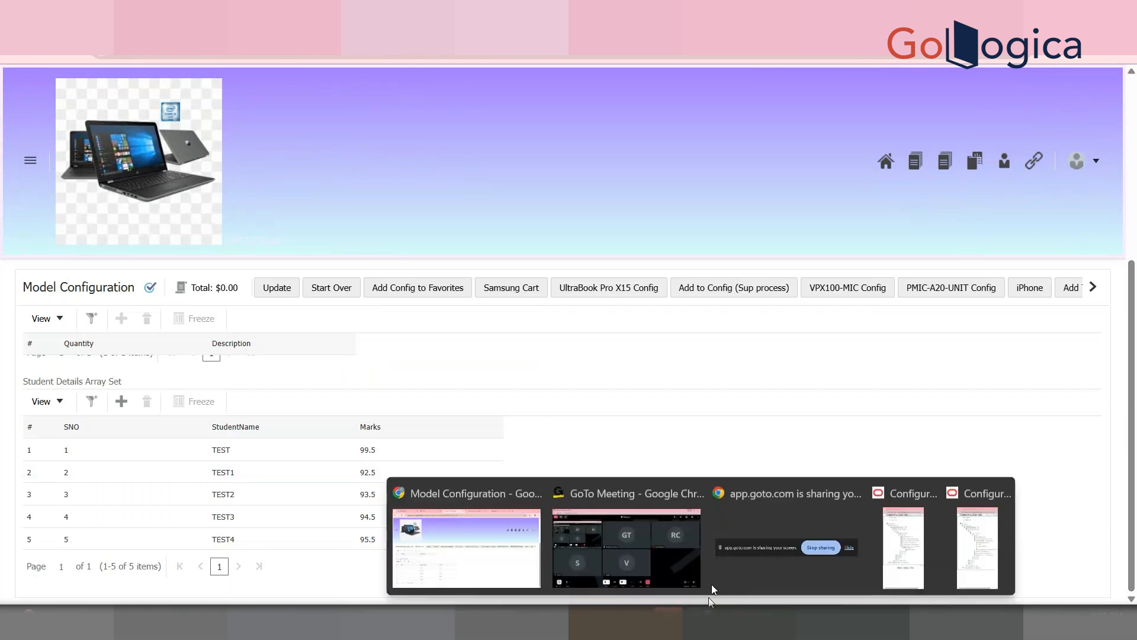
left_click(662, 528)
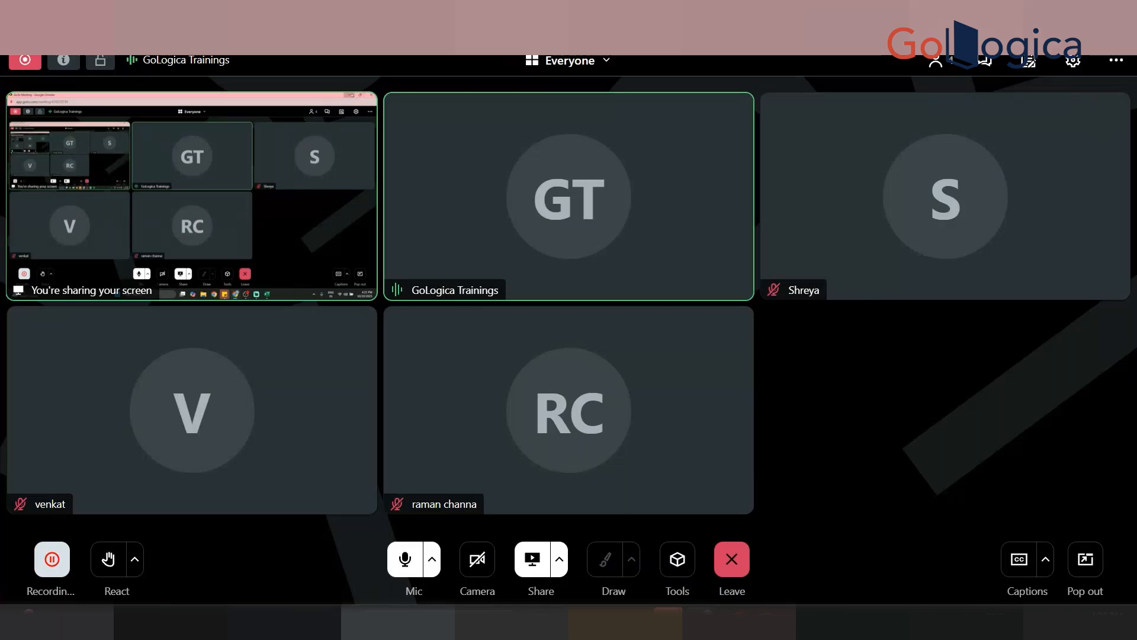
left_click(1061, 10)
left_click_drag(1135, 355, 1136, 335)
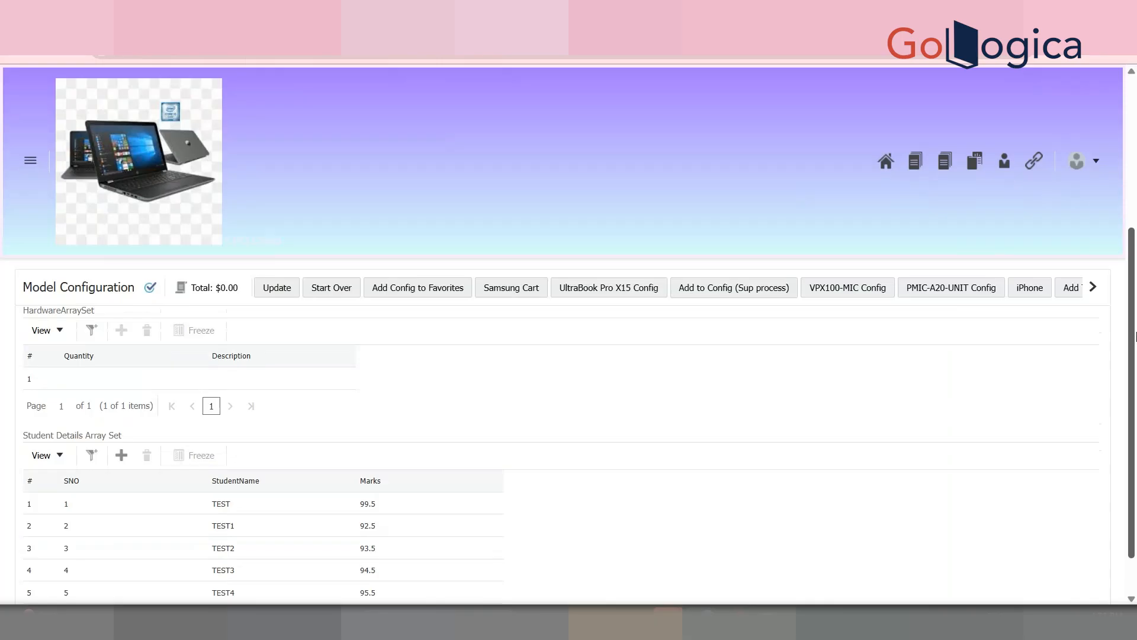
Step: Scroll the Model Configuration page and use Start Over to return to the Washing Machine catalog
left_click_drag(1135, 336, 1136, 394)
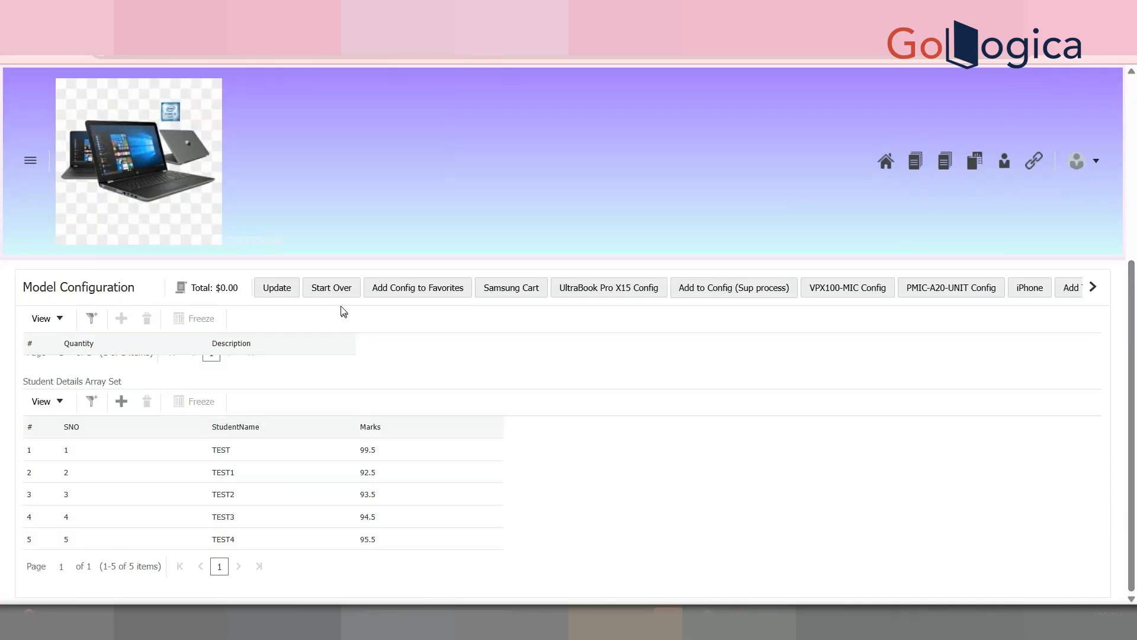
left_click(342, 289)
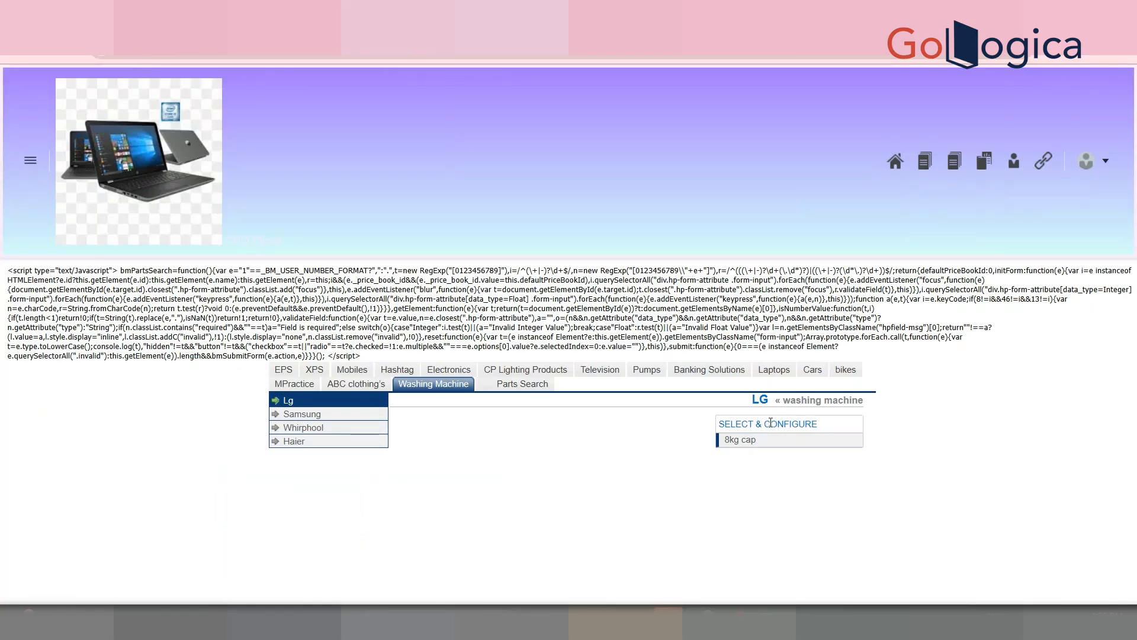
Step: Reopen the Lg 8kg cap model and launch Pipeline Viewer from the toolbar's hidden actions
left_click(768, 445)
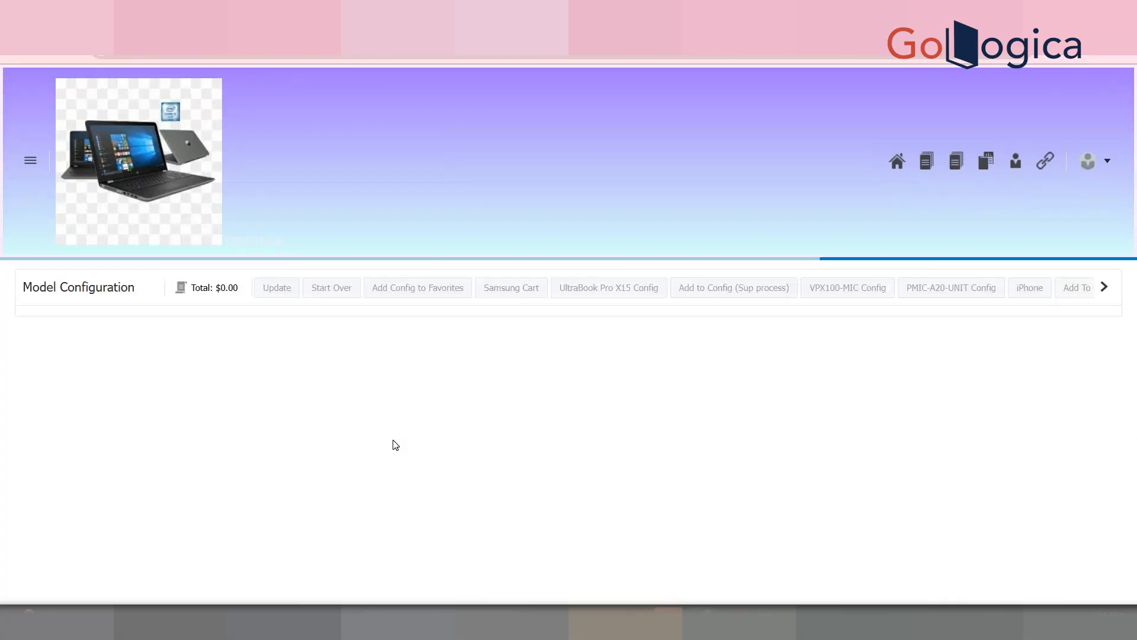
left_click_drag(1134, 238, 1136, 457)
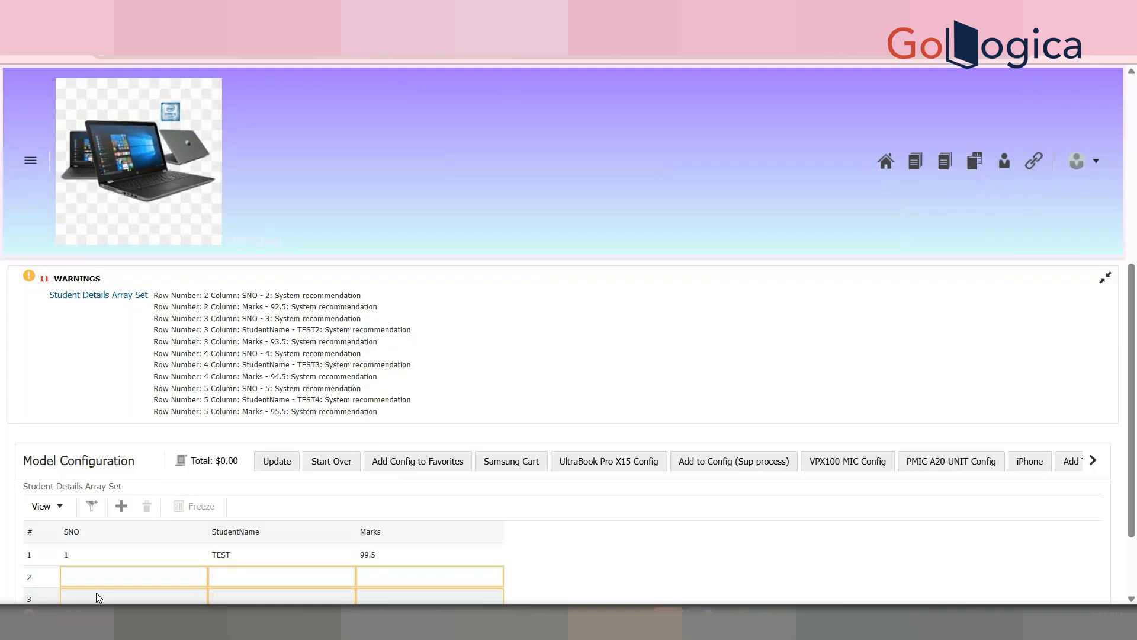
left_click(1093, 460)
left_click(1093, 461)
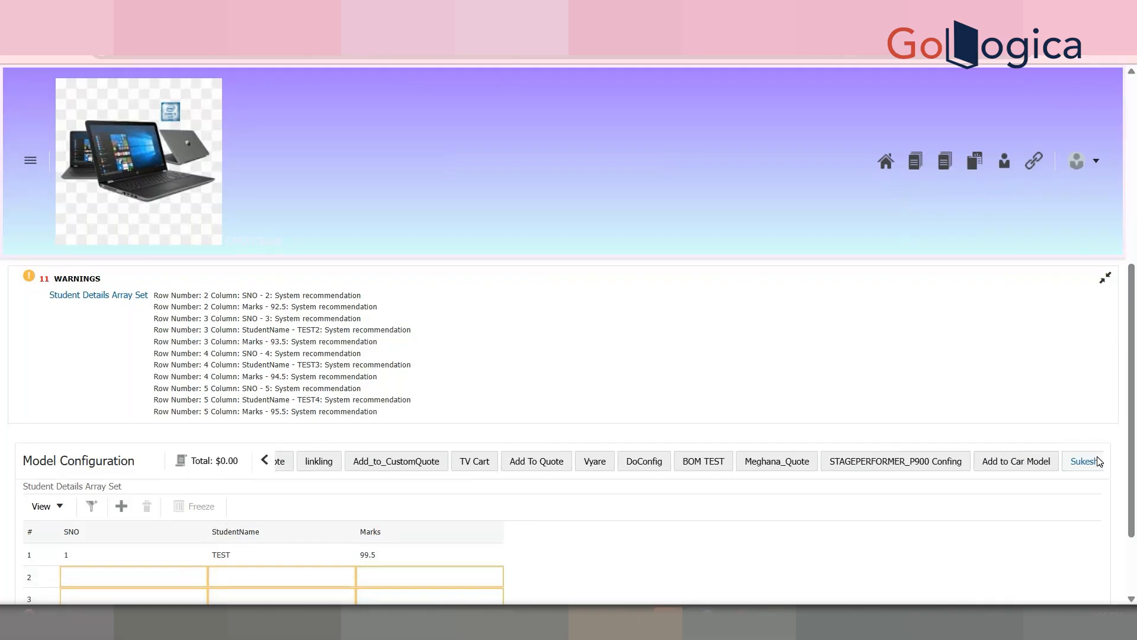
left_click(1096, 461)
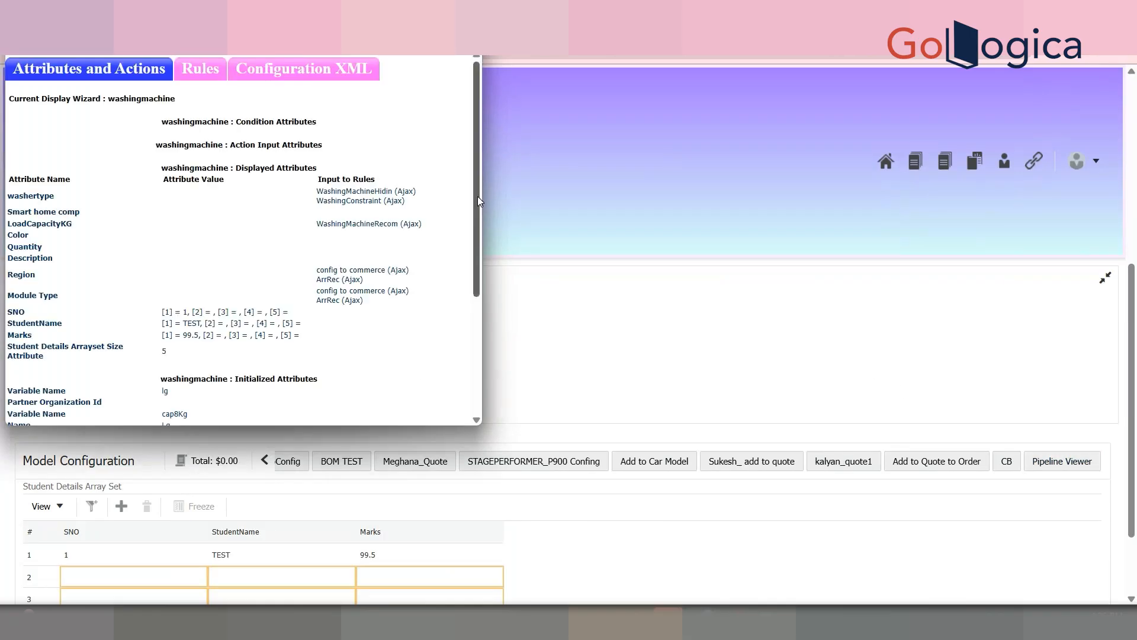
Step: Close the Pipeline Viewer and update the configuration so recommendations fill the student table
left_click_drag(480, 202, 474, 293)
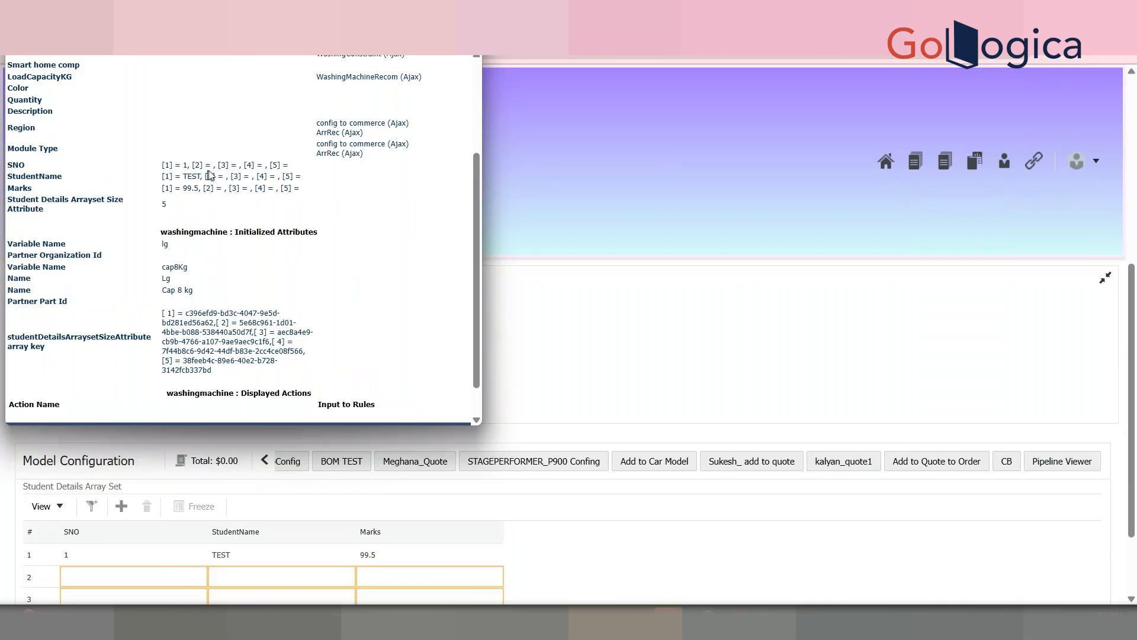
left_click_drag(46, 214, 11, 203)
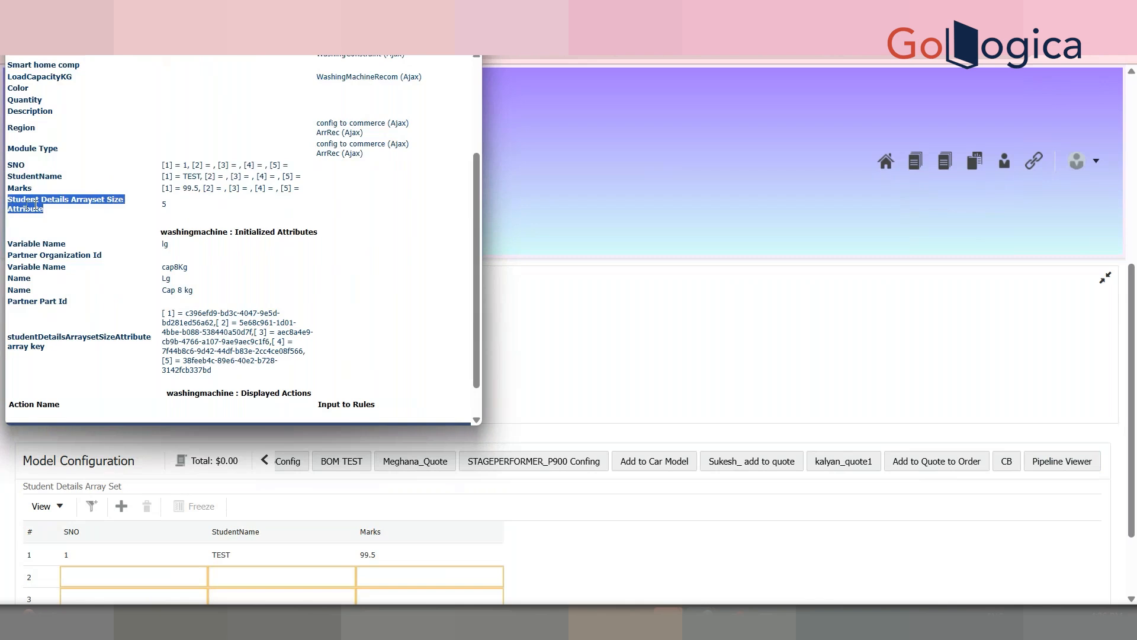
left_click(142, 218)
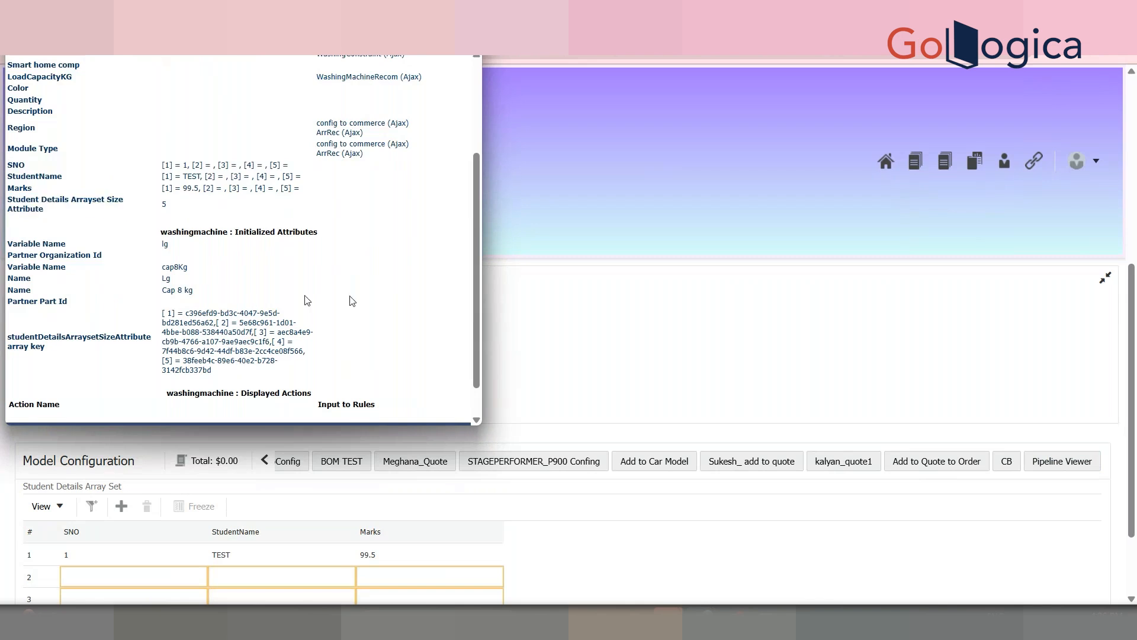
left_click(264, 462)
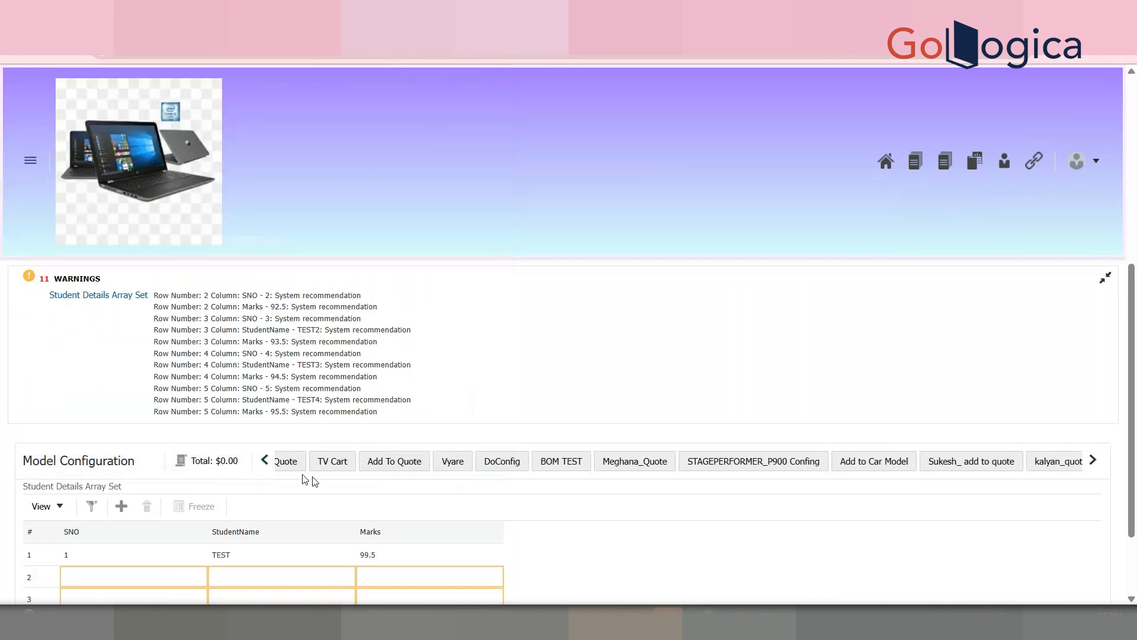
left_click(264, 464)
left_click(268, 461)
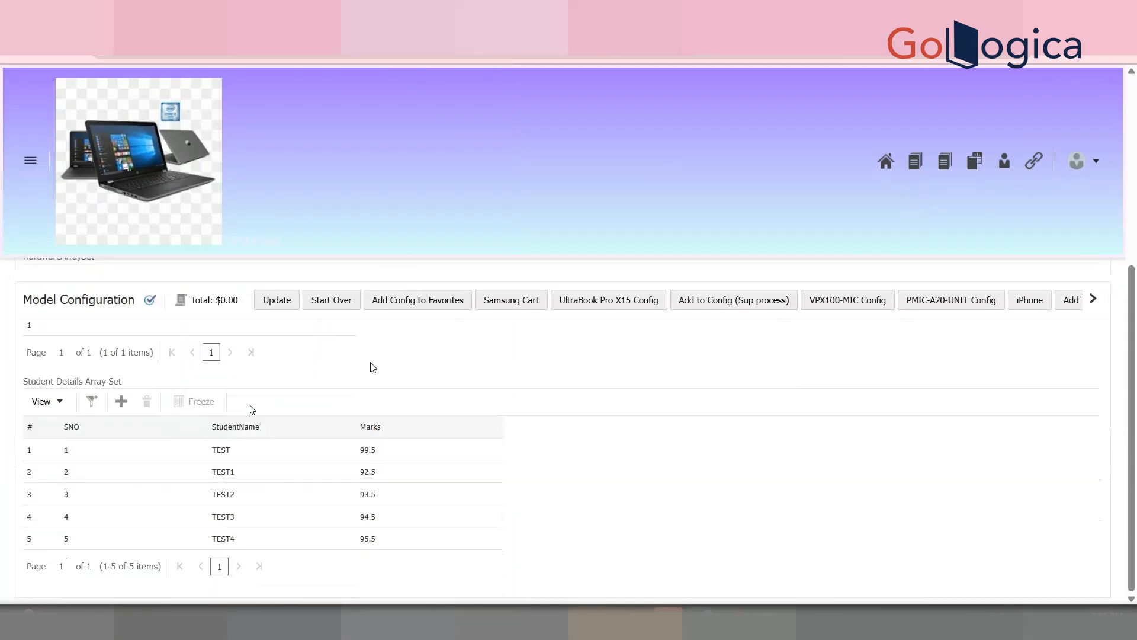
Step: Reopen the Pipeline Viewer to confirm SNO 1–5, names TEST–TEST4 and marks 99.5–95.5
left_click(1093, 289)
left_click(1093, 288)
left_click(1093, 289)
left_click(1093, 289)
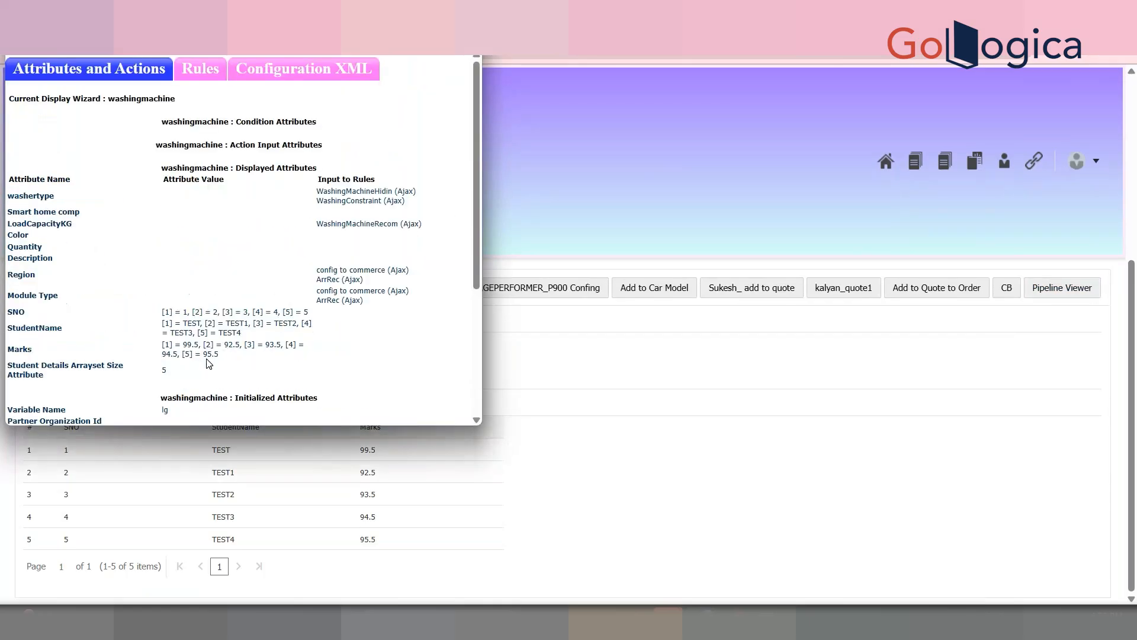
left_click_drag(256, 360, 160, 309)
left_click_drag(477, 229, 465, 388)
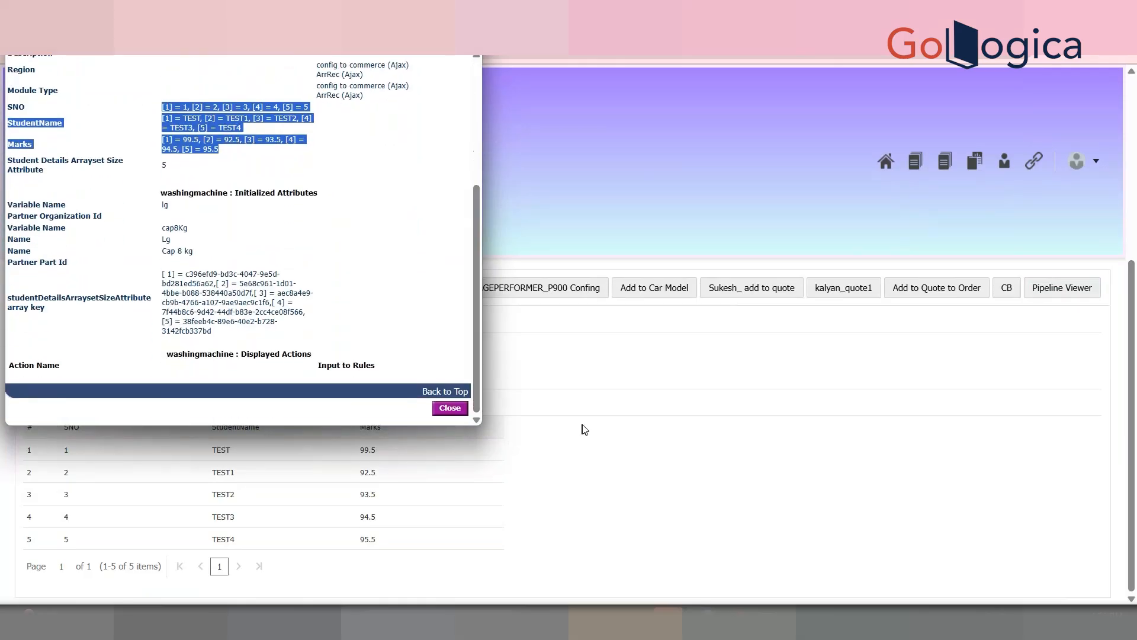
left_click(584, 428)
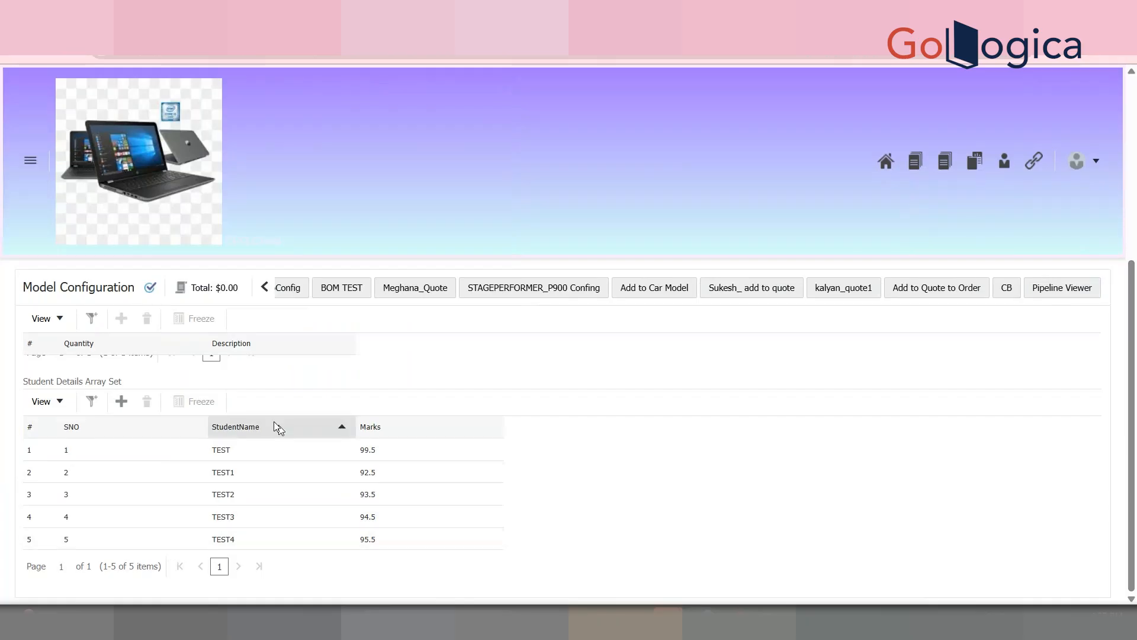
Step: Go to the Washing Machine > Lg > Cap 8 kg List of Attributes via Configuration Quick Links
left_click(1095, 164)
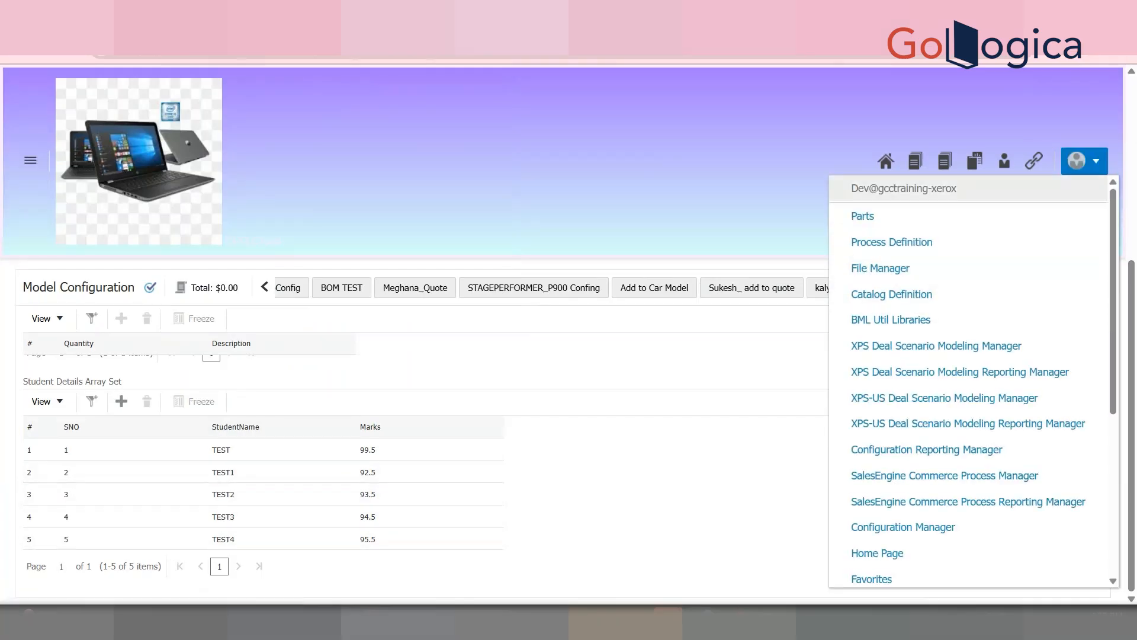
left_click(643, 10)
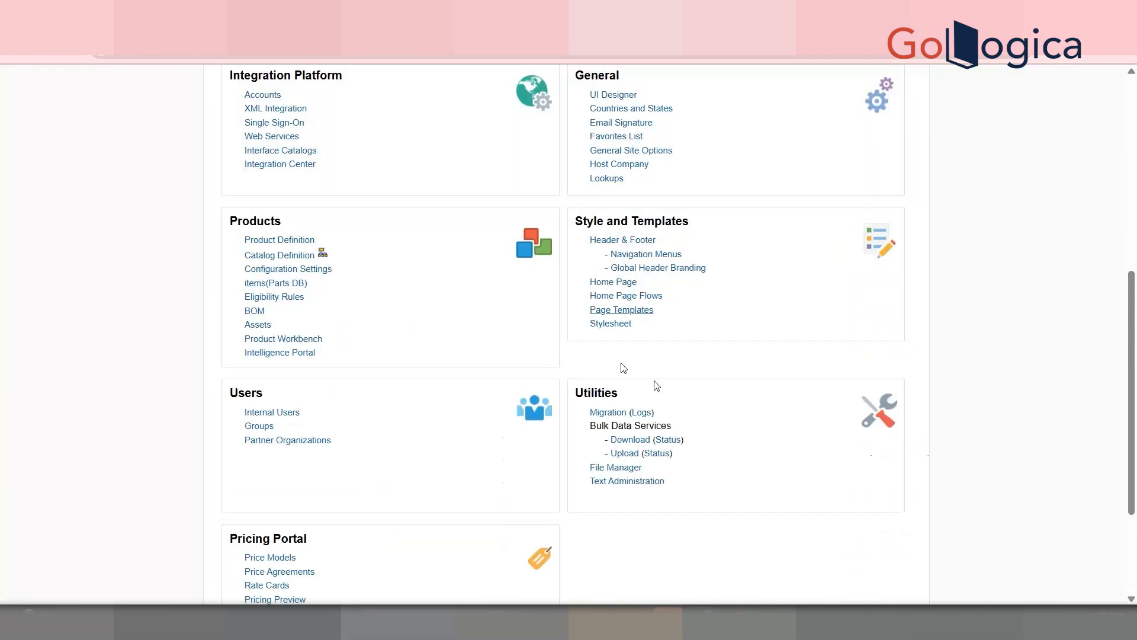
left_click(323, 253)
left_click(112, 148)
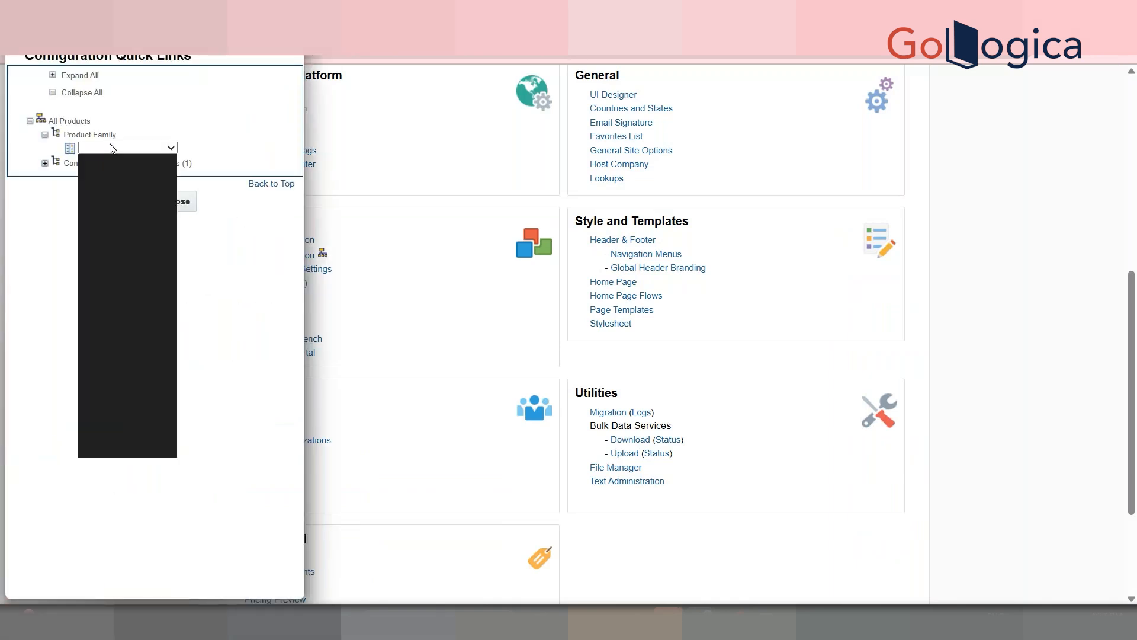
left_click(125, 435)
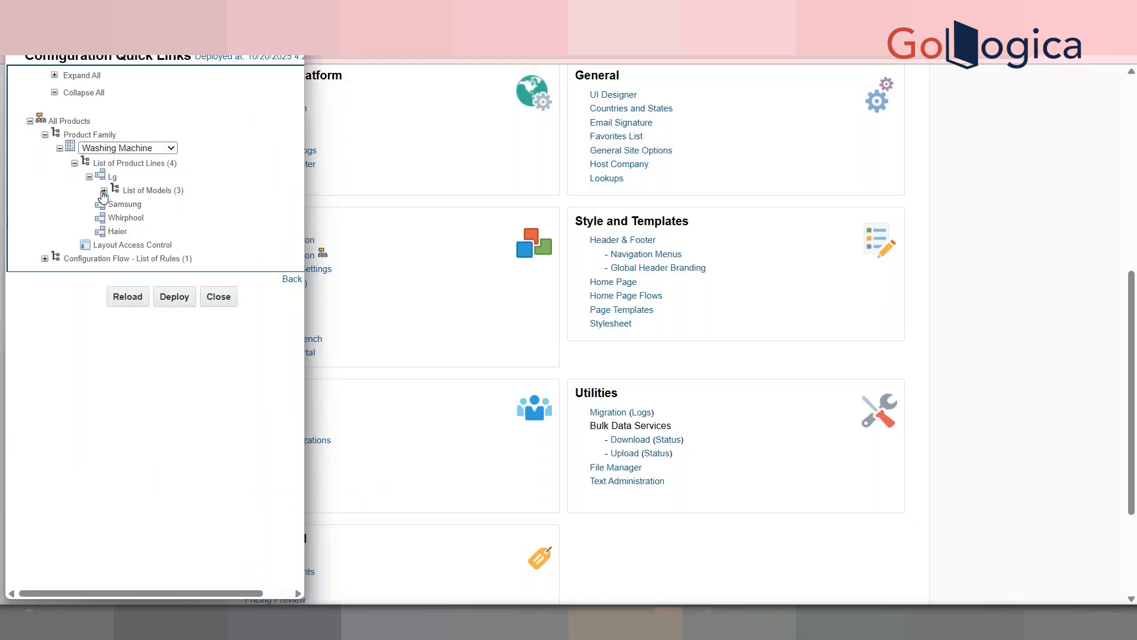
left_click(118, 204)
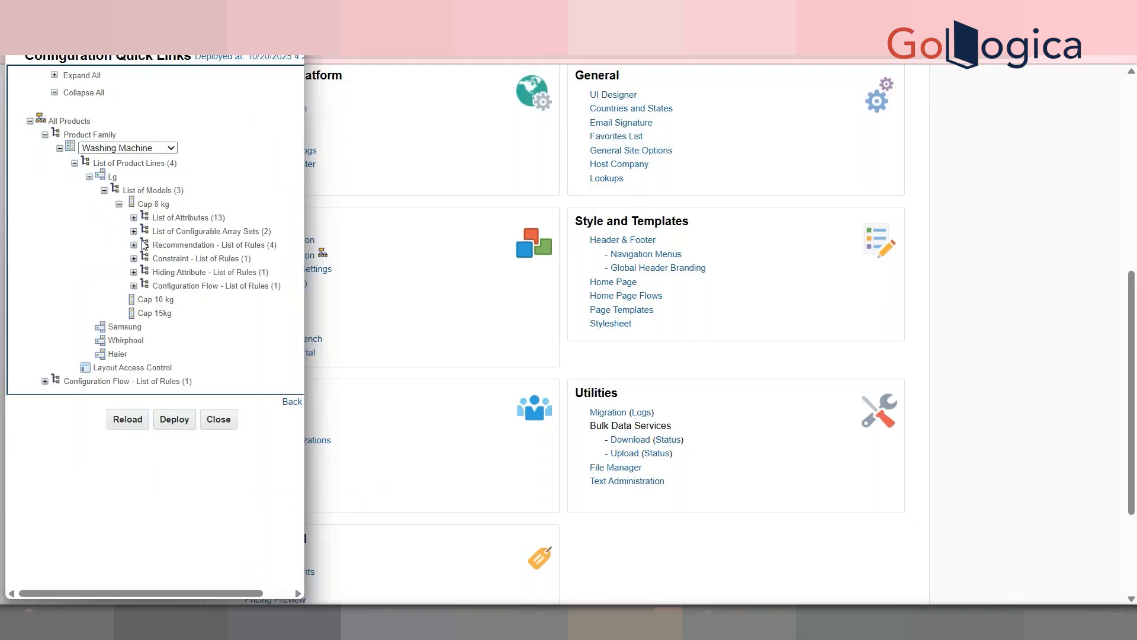
left_click(134, 218)
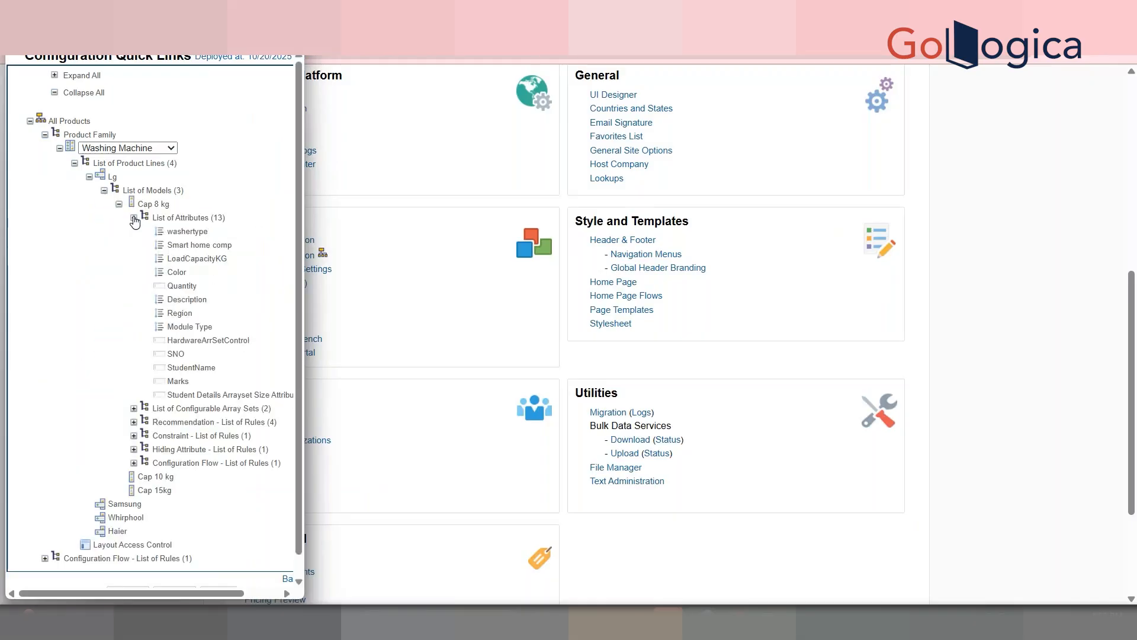
left_click(173, 218)
left_click(466, 239)
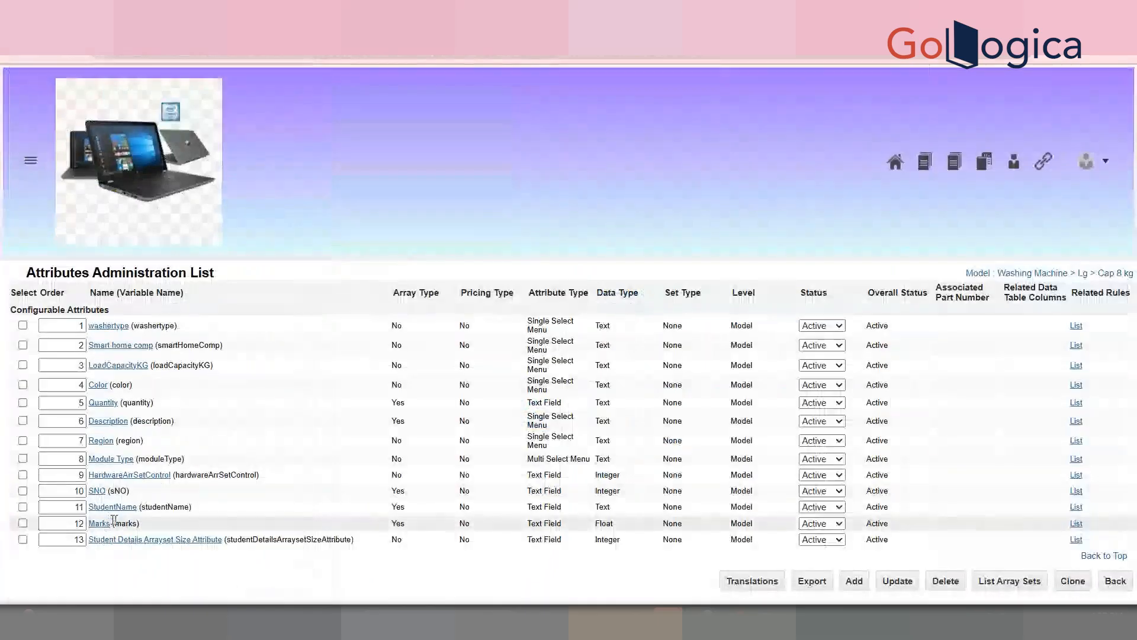
Step: Set the Student Details Arrayset Size Attribute order to 10 and save the list
left_click(71, 539)
key("BackSpace")
key("BackSpace")
type("10")
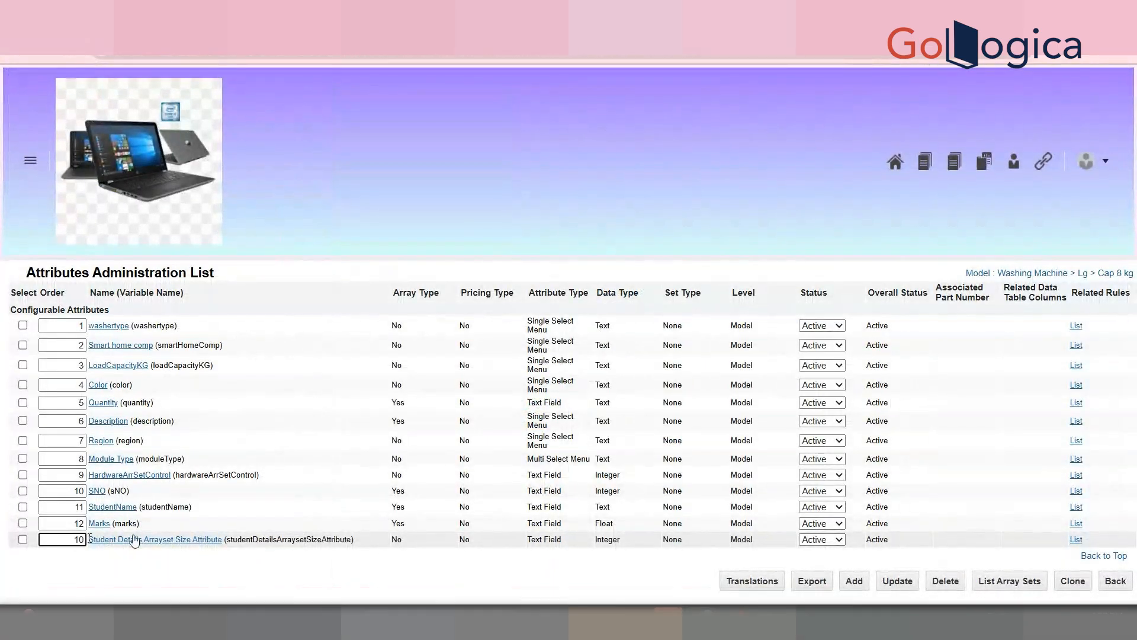
left_click(493, 569)
left_click(900, 583)
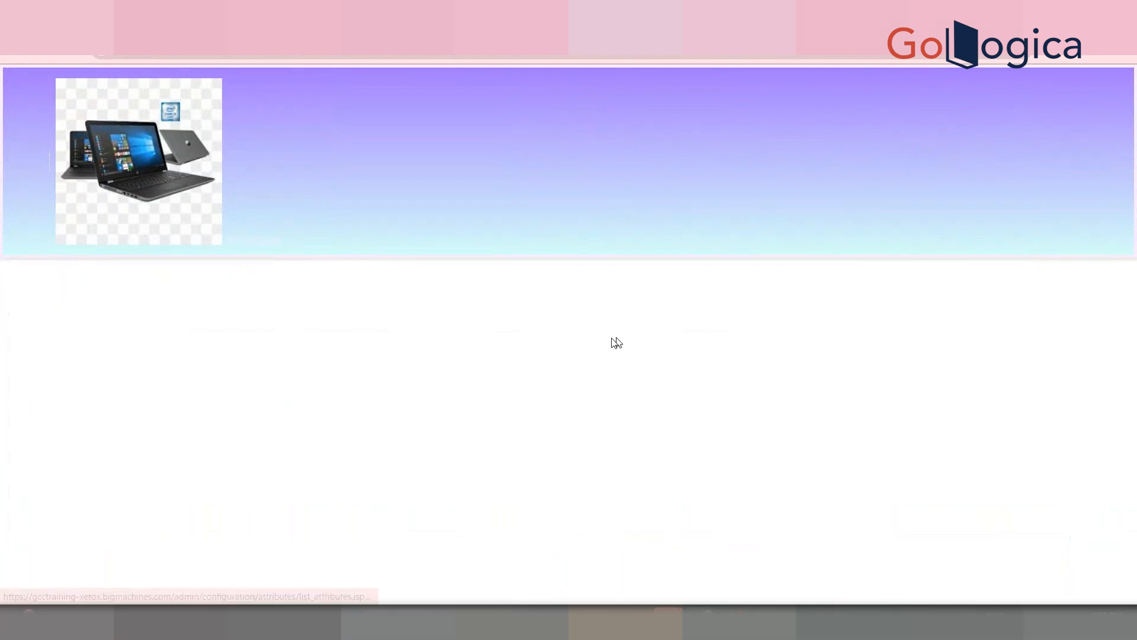
Step: From Catalog Definition, set Washing Machine's navigation to Deployment Center and open it
left_click(1126, 406)
left_click(30, 161)
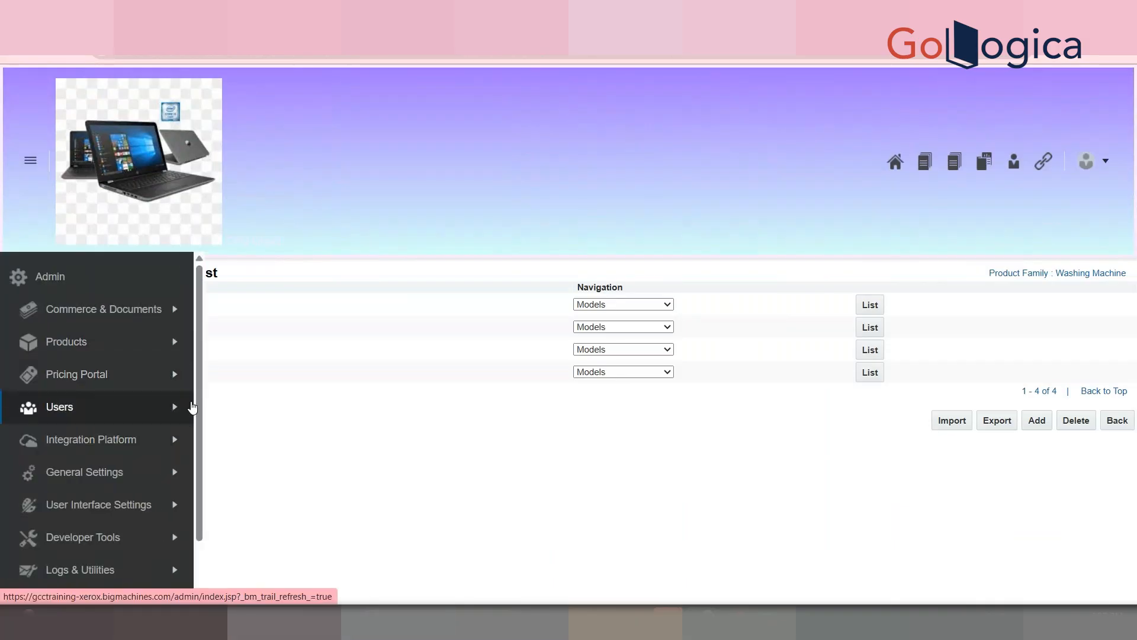
left_click(173, 342)
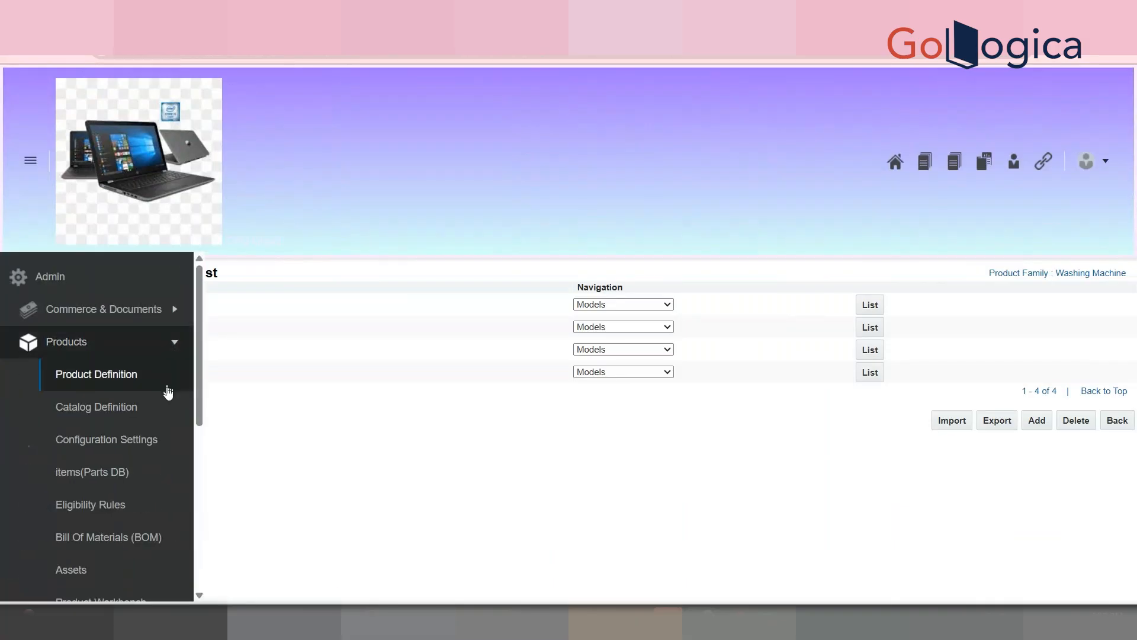
left_click(135, 409)
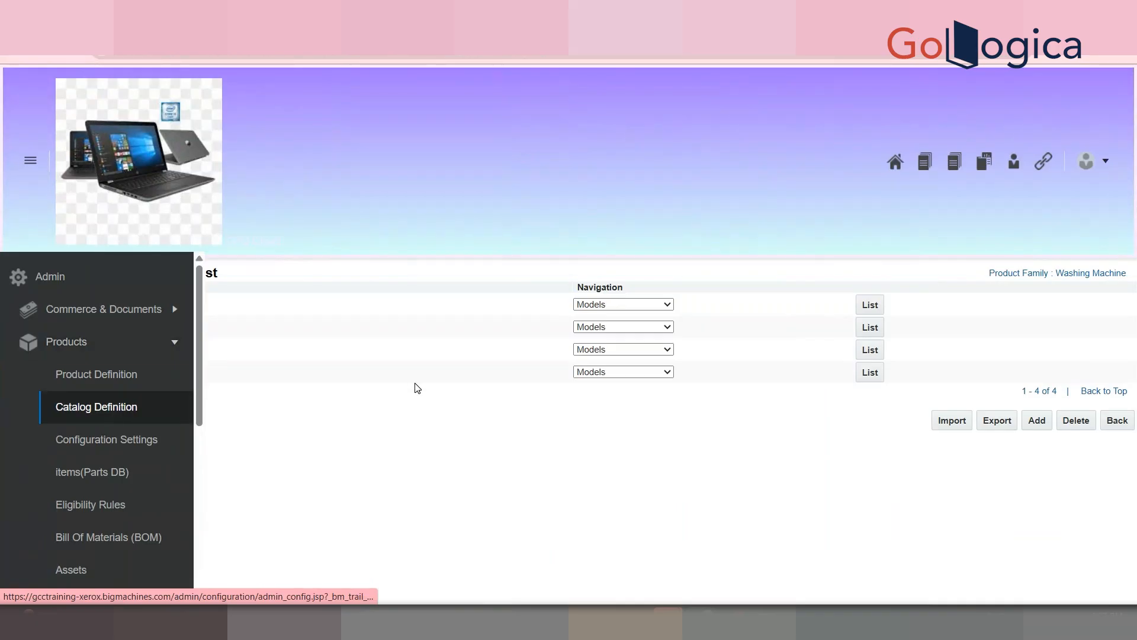
left_click(406, 304)
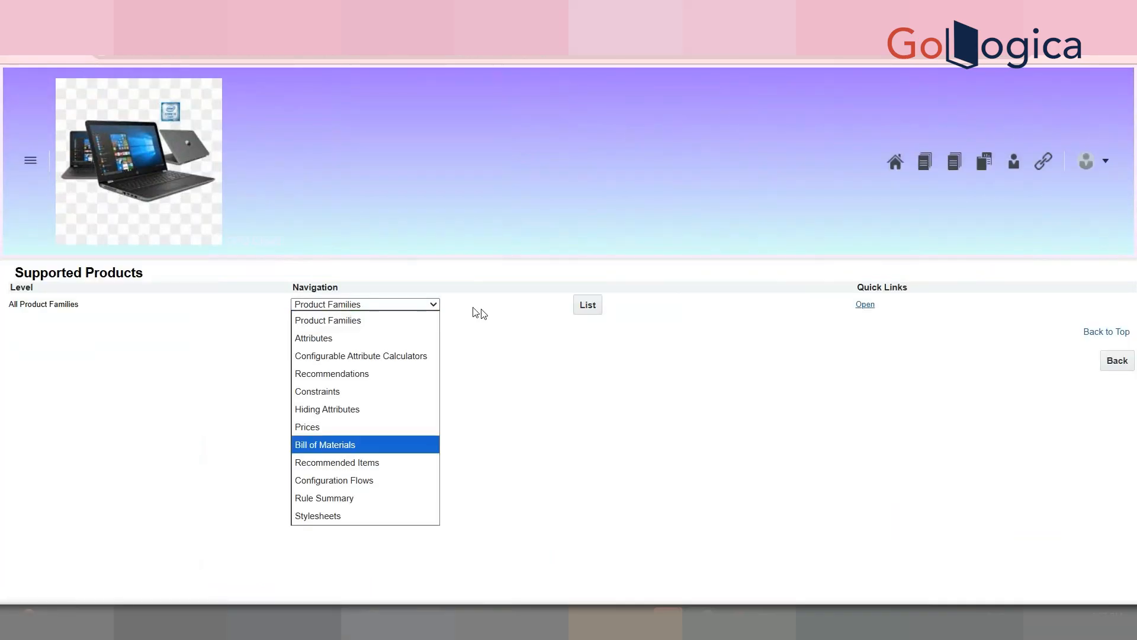
left_click(580, 313)
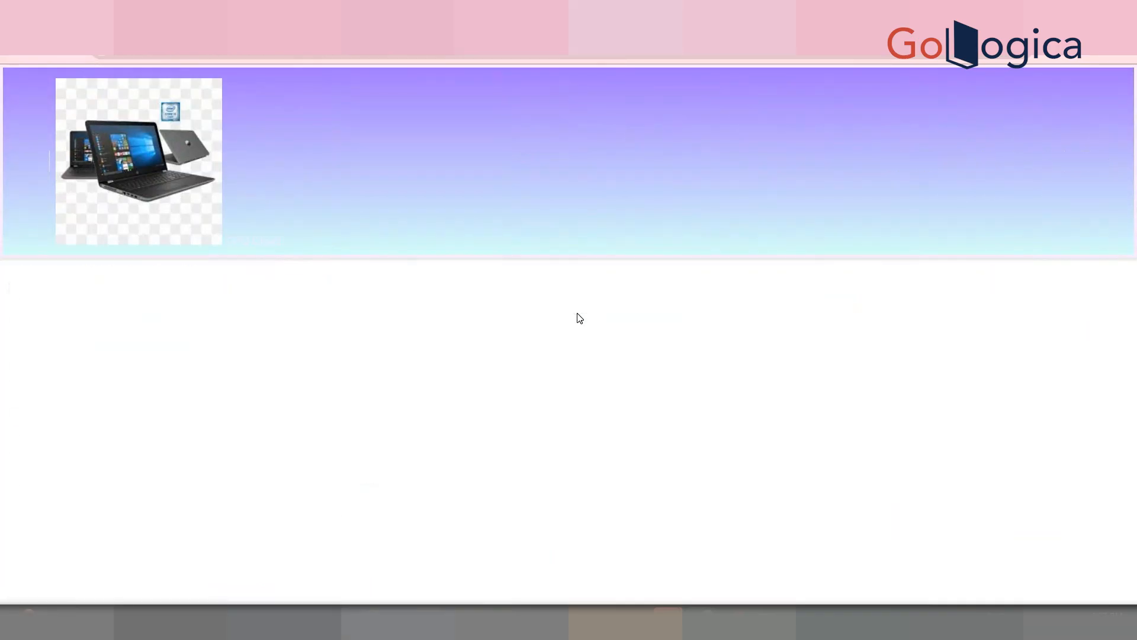
scroll(502, 507, "down", 2)
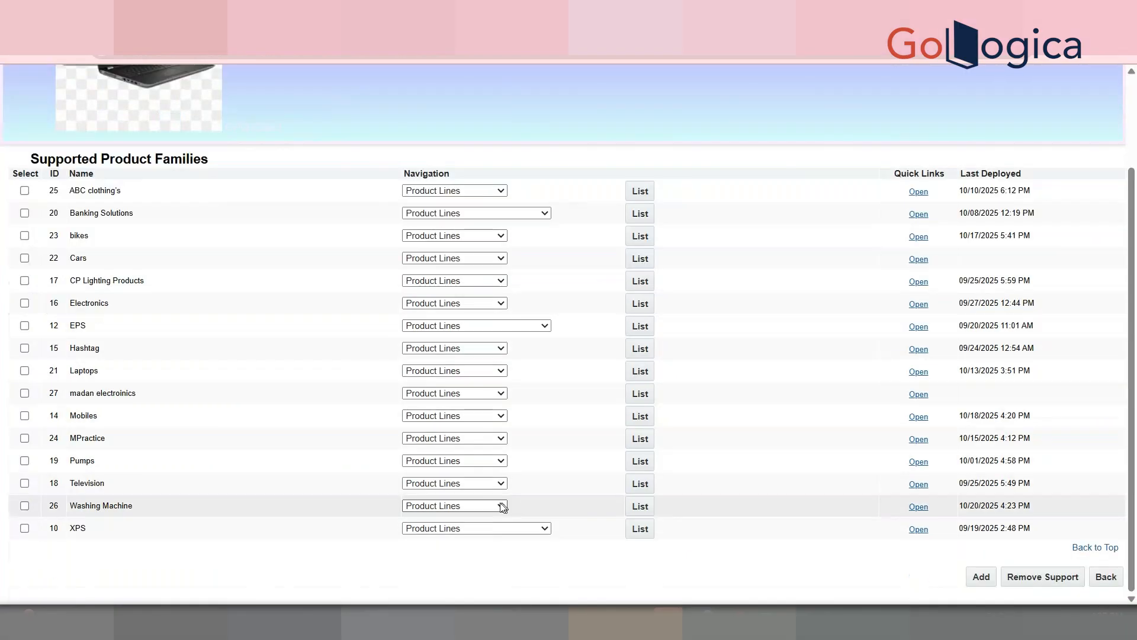
left_click(502, 506)
left_click(481, 485)
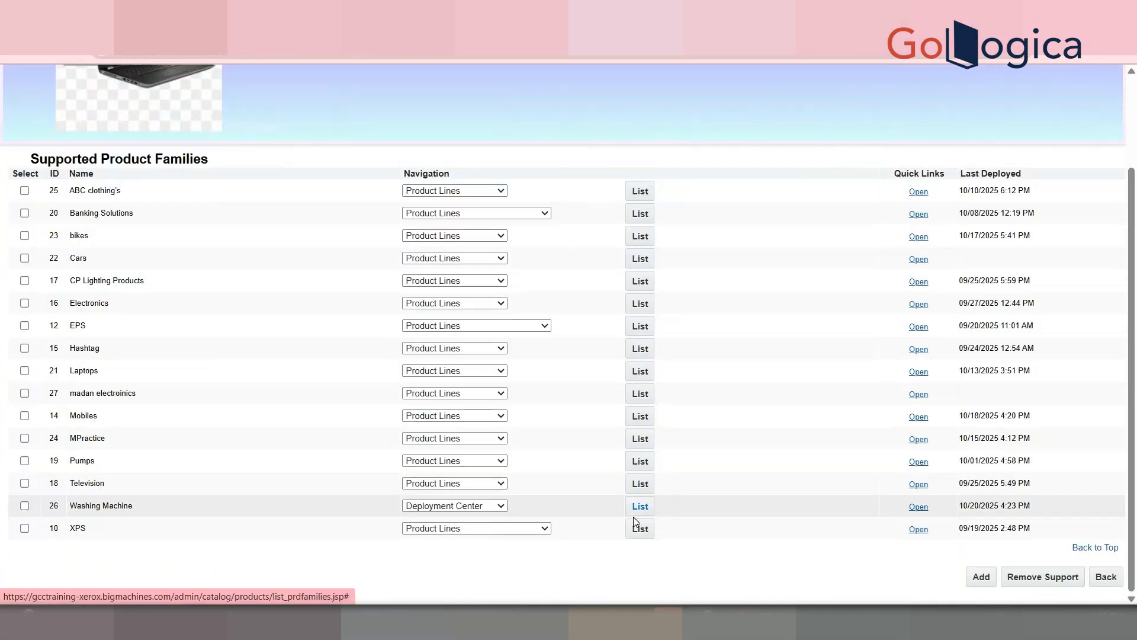
left_click(634, 514)
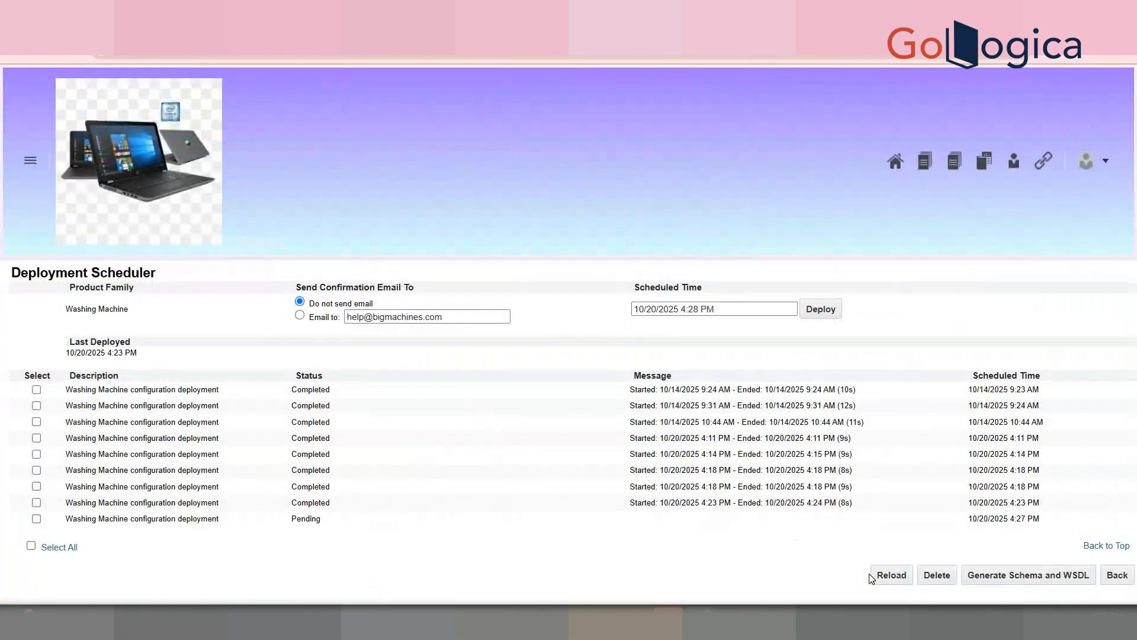
Step: Reload the Deployment Center until the Washing Machine deployment is in progress
left_click(883, 587)
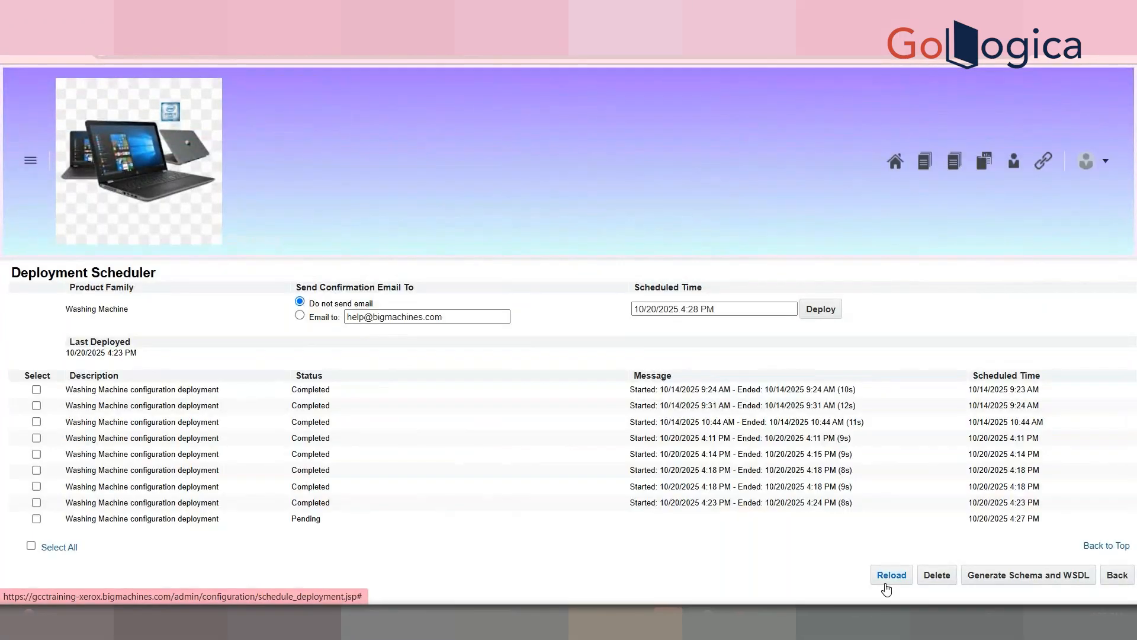
left_click(887, 586)
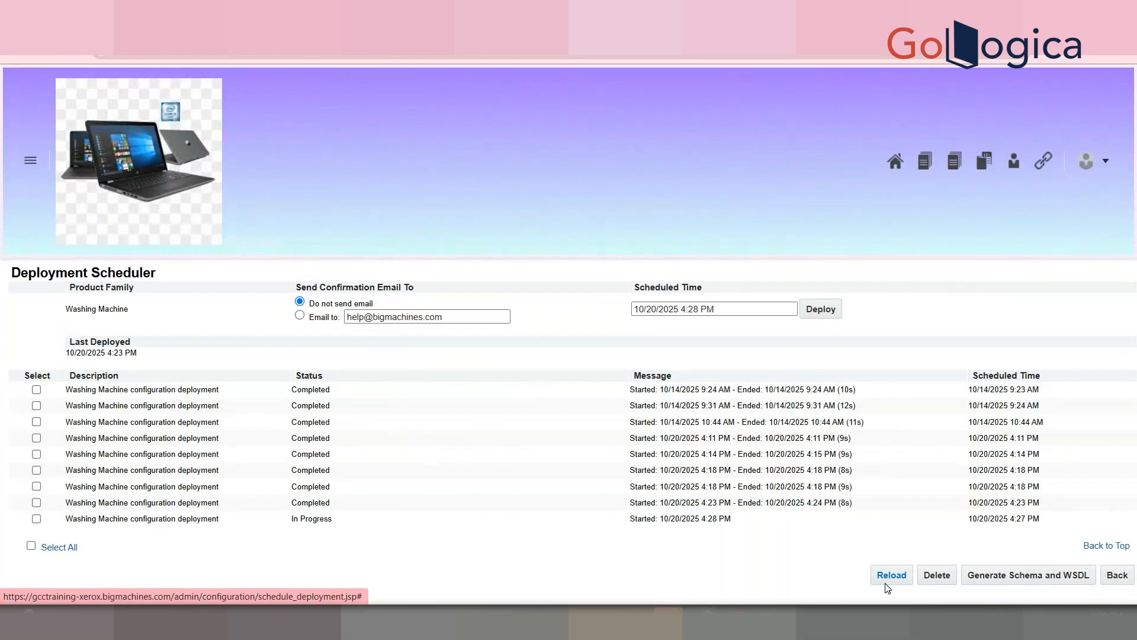
left_click(887, 583)
left_click(887, 586)
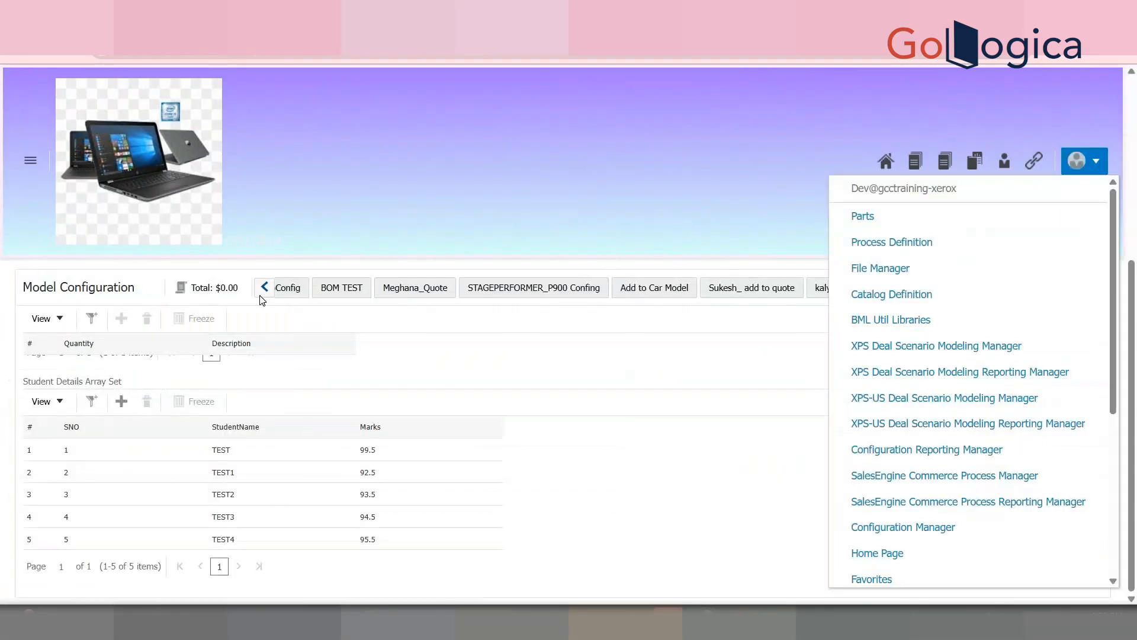
Step: Start the configuration over and scroll down to the Student Details Array Set grid
left_click(264, 291)
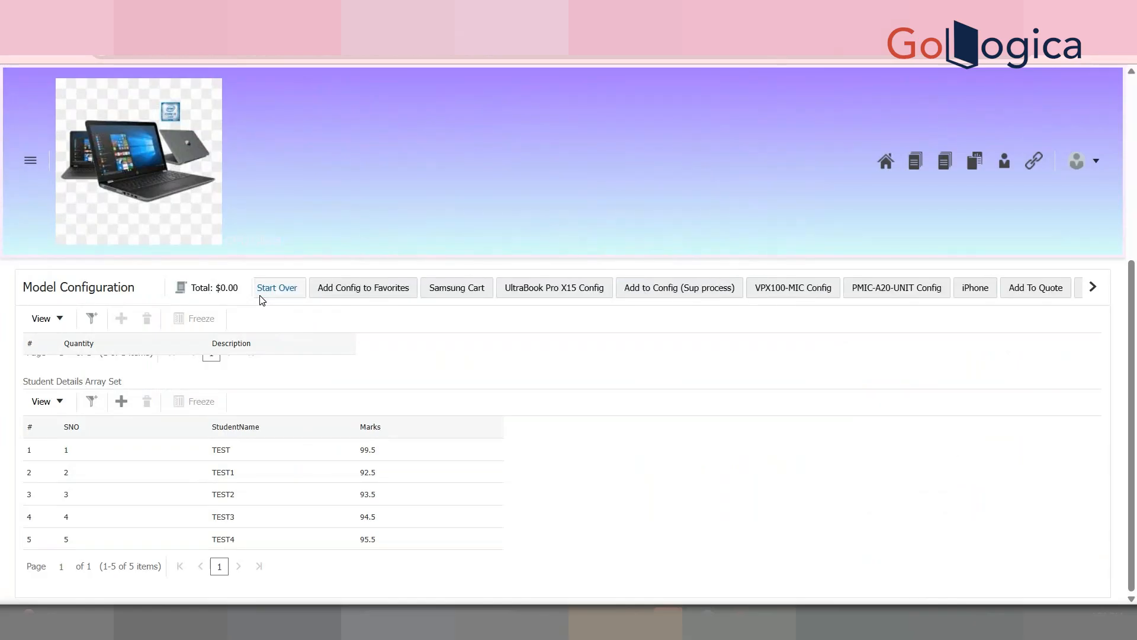
left_click(322, 292)
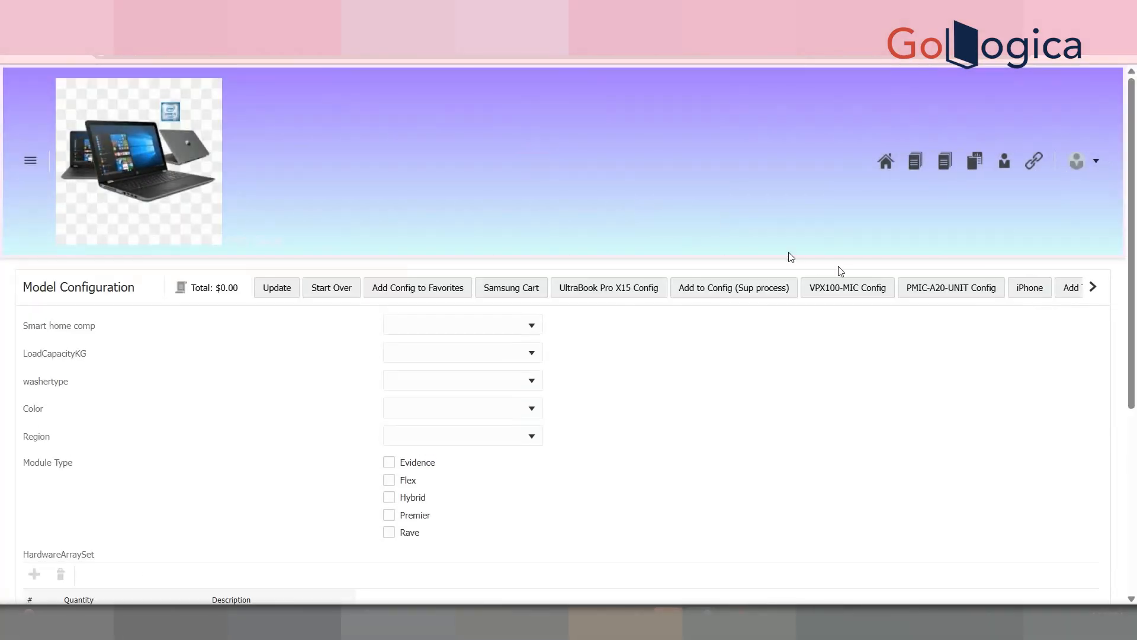
left_click_drag(1135, 336, 1136, 533)
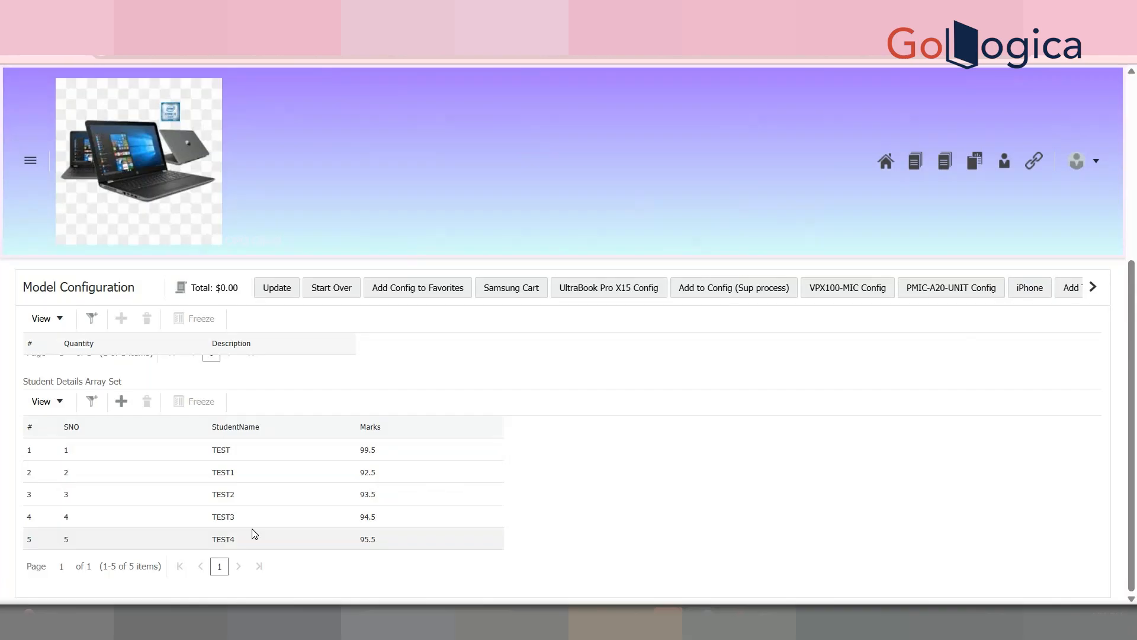
Step: Page the configuration action strip right until Pipeline Viewer appears
left_click(1094, 287)
left_click(1098, 289)
left_click(1098, 289)
left_click(1098, 289)
left_click(1098, 290)
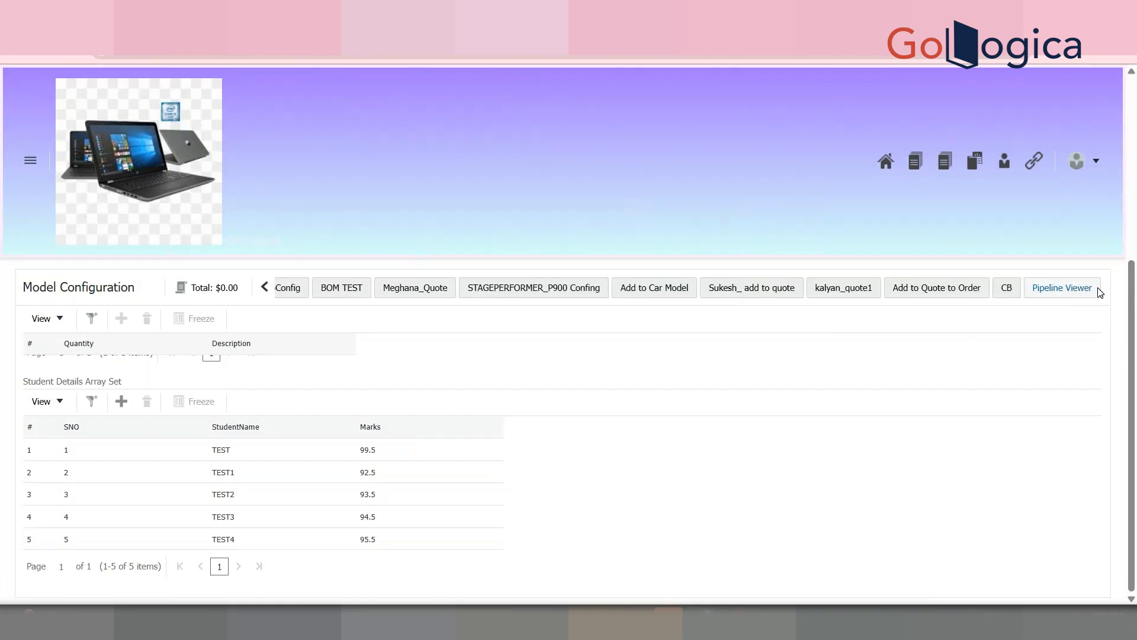
Step: In the Pipeline Viewer, highlight the Student Details Arrayset Size of 5 and SNO values 1–5
left_click(1034, 287)
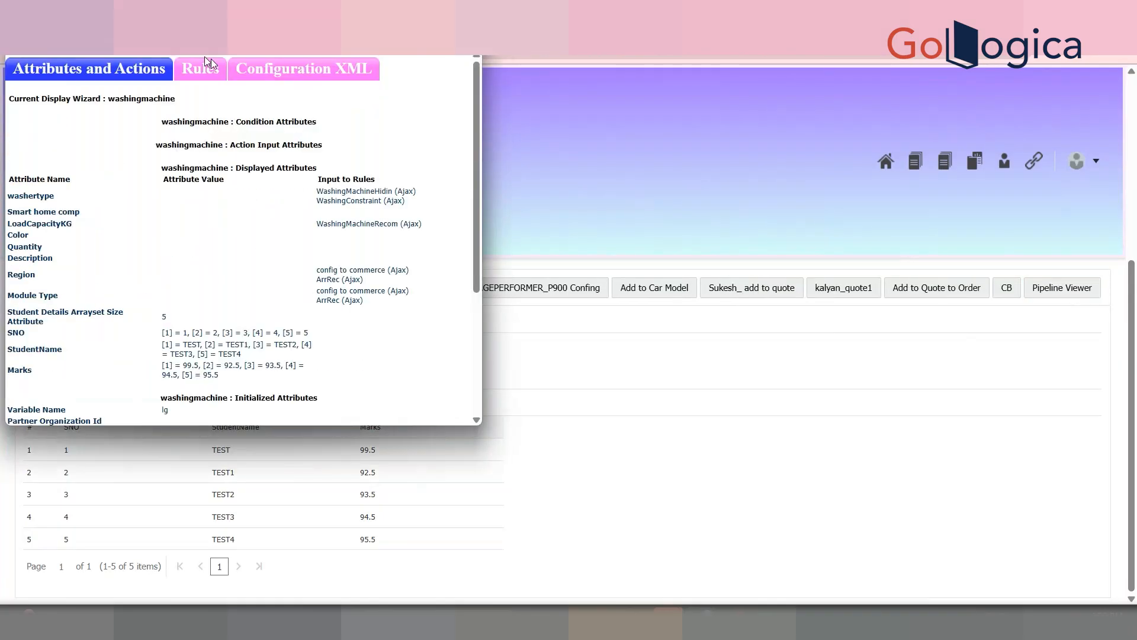
scroll(470, 229, "down", 1)
scroll(470, 229, "down", 1)
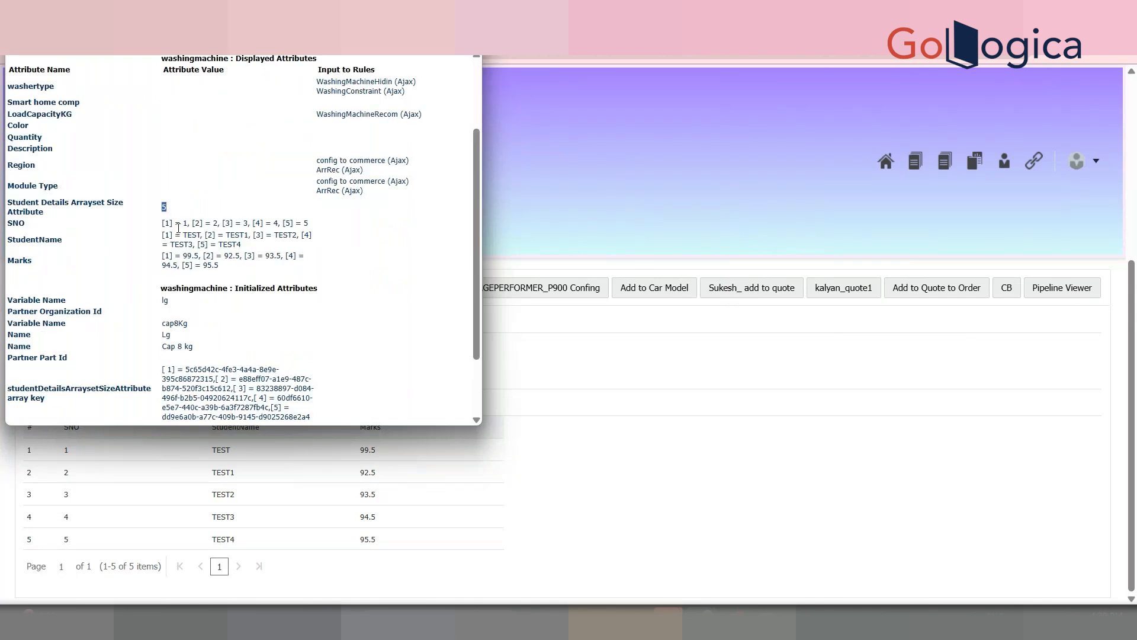
left_click_drag(164, 225, 216, 263)
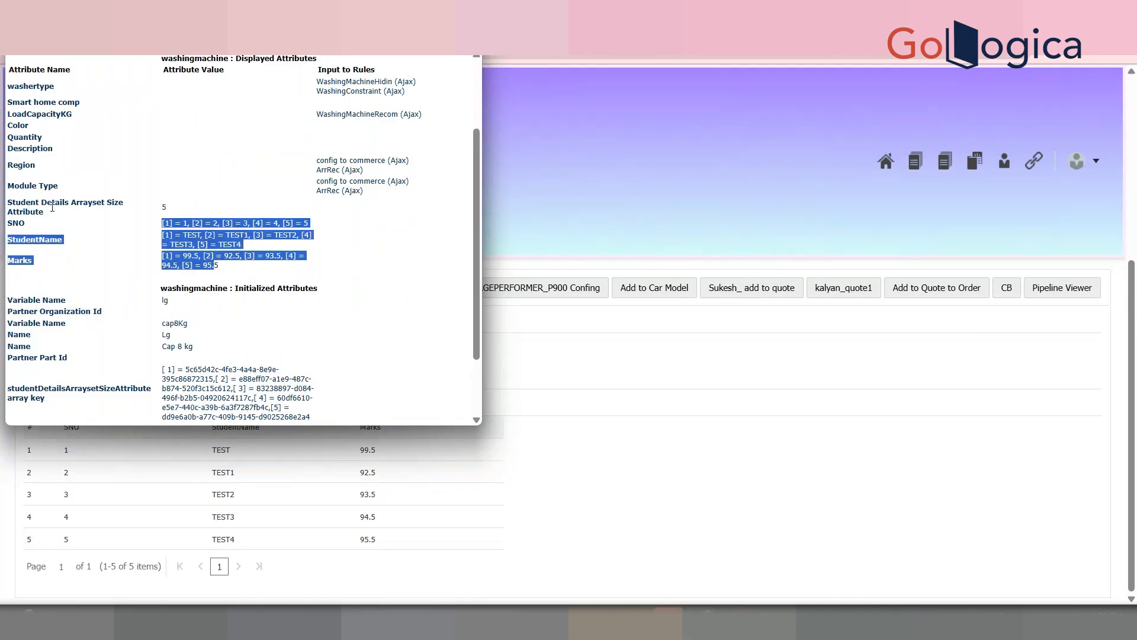
left_click_drag(44, 212, 10, 206)
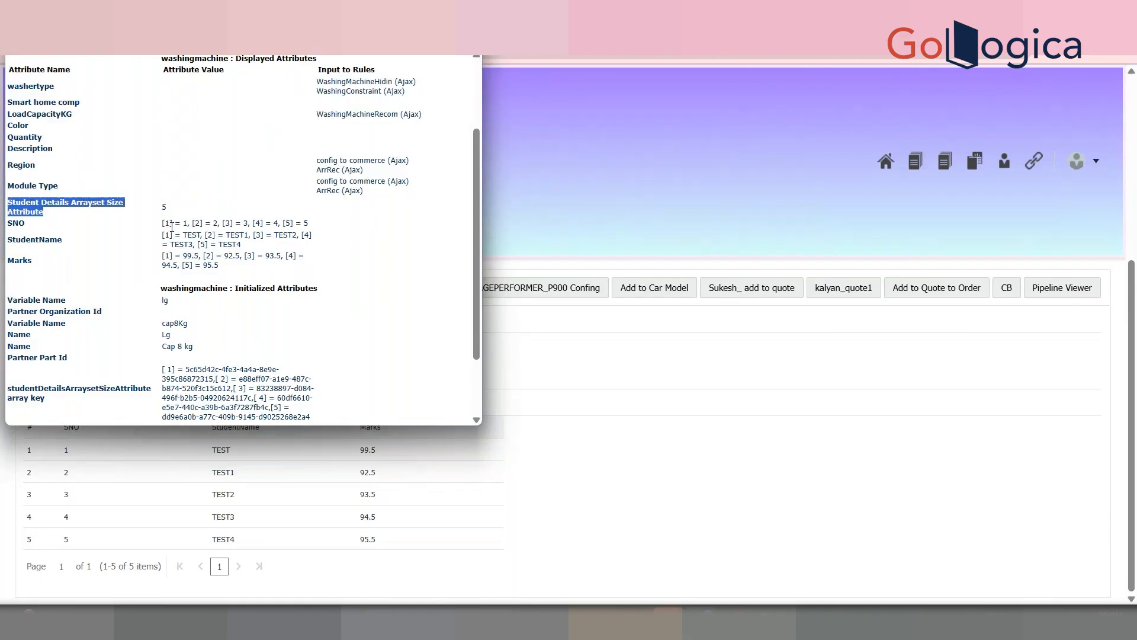
left_click_drag(186, 225, 172, 224)
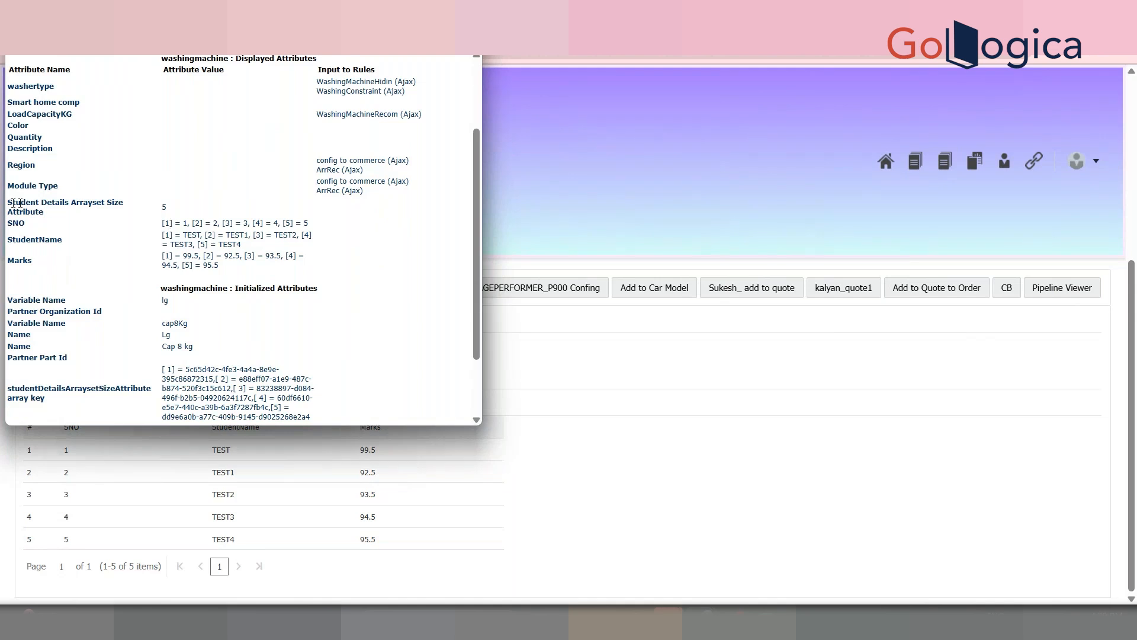
left_click_drag(45, 212, 8, 205)
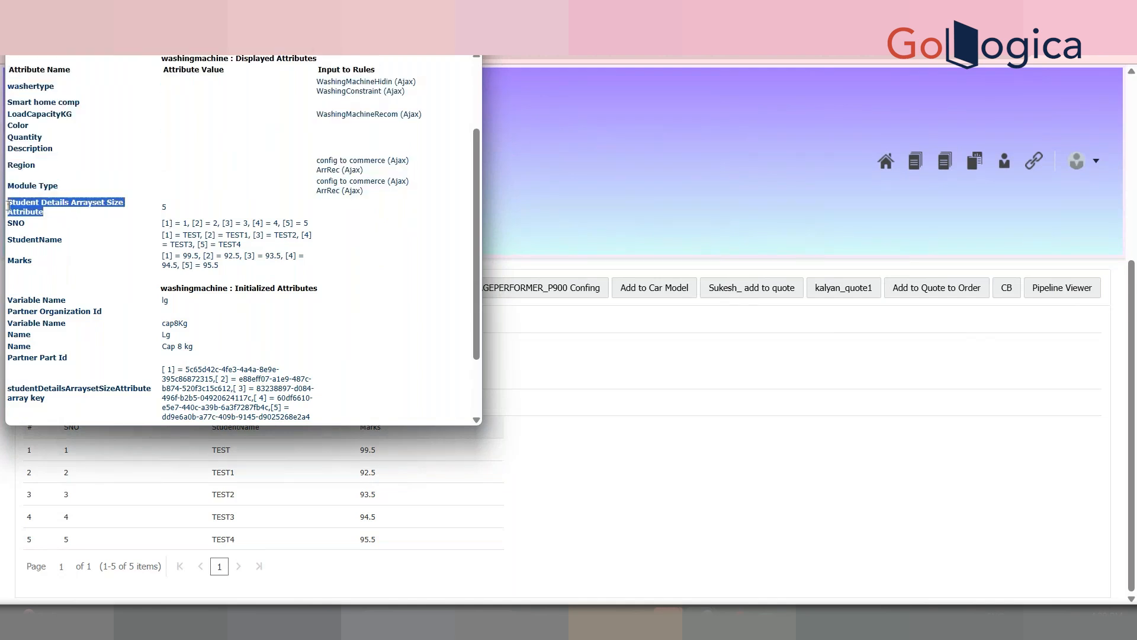
left_click_drag(167, 207, 156, 207)
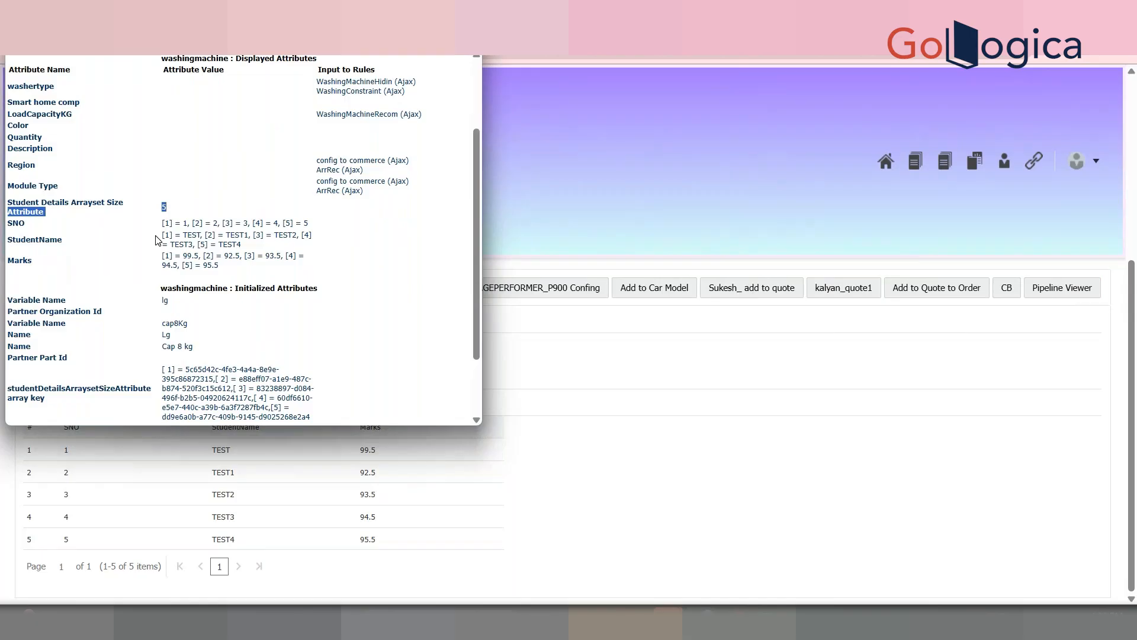
Step: Highlight the array size 5 and the SNO, StudentName and Marks rows, then close the viewer
left_click(43, 221)
left_click_drag(43, 213, 8, 203)
left_click_drag(221, 267, 173, 242)
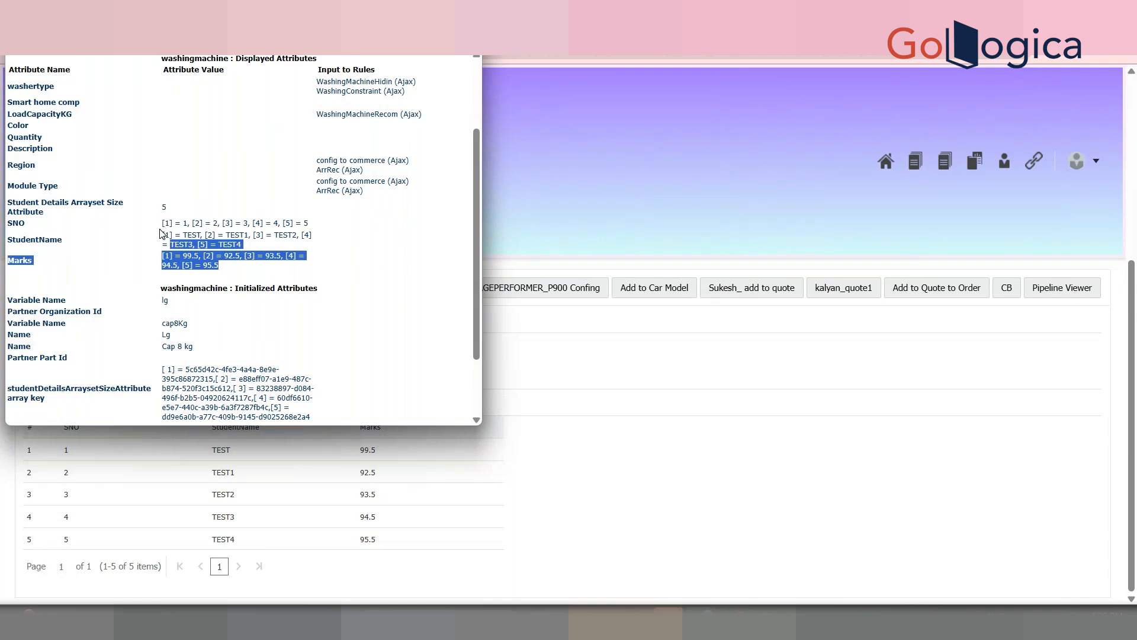
left_click(162, 234)
left_click_drag(45, 212, 10, 201)
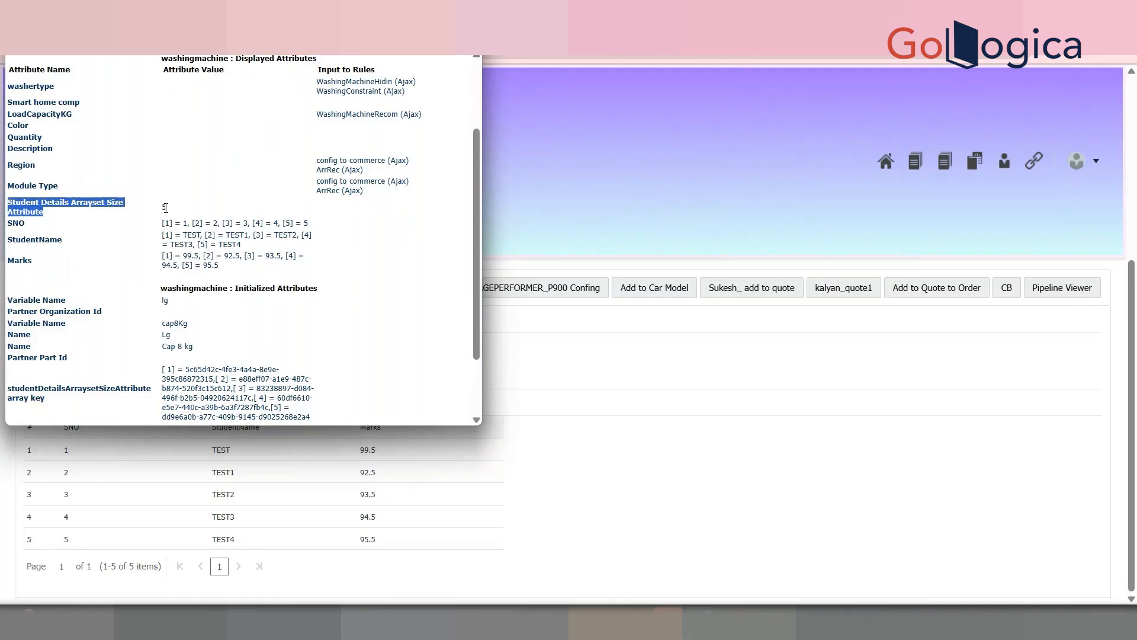
double_click(163, 207)
left_click_drag(164, 224, 228, 272)
left_click(180, 232)
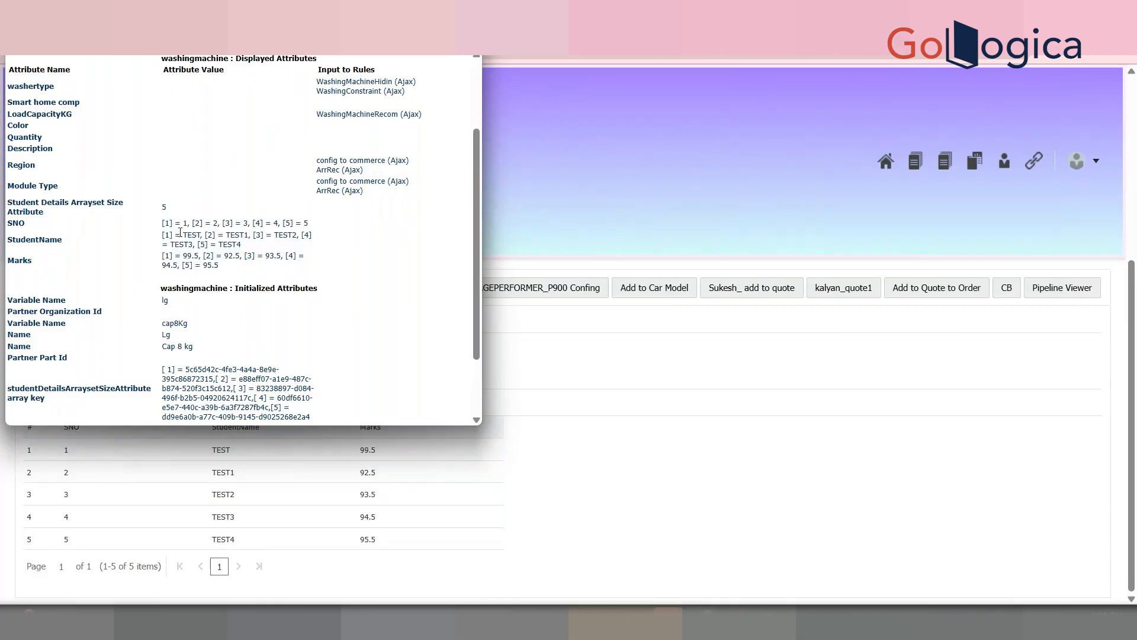
double_click(161, 209)
left_click_drag(162, 219, 227, 269)
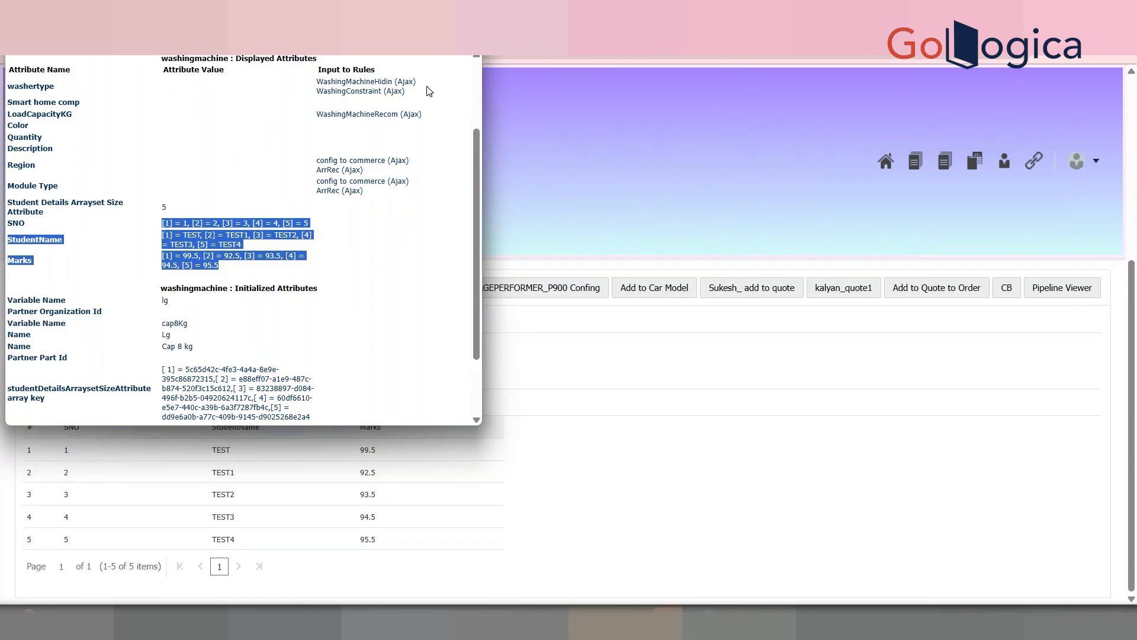
left_click(466, 11)
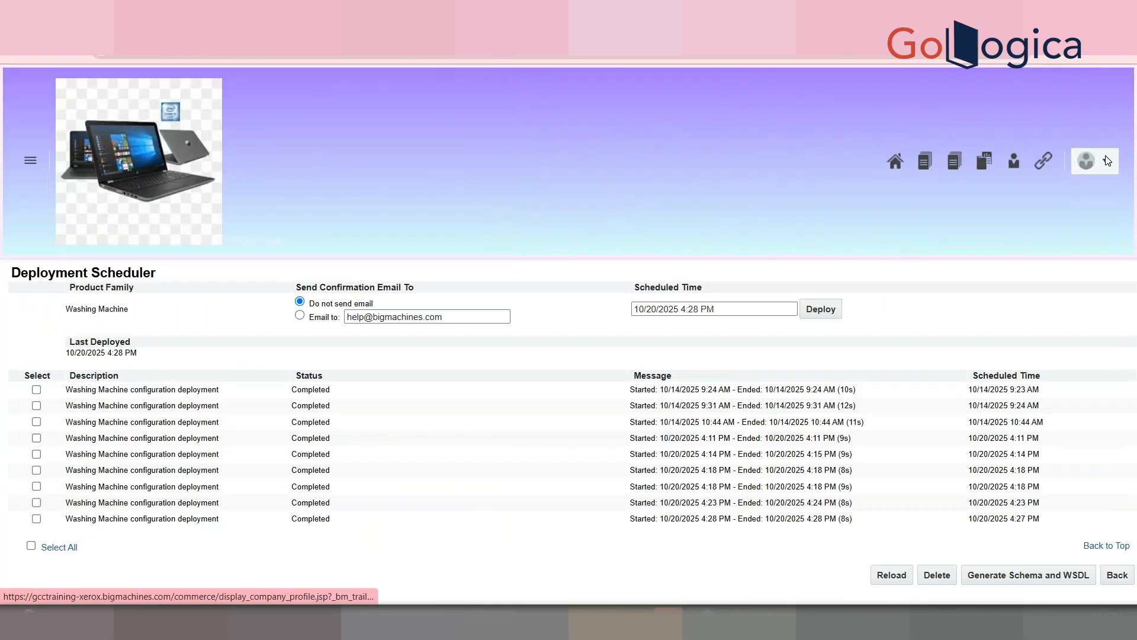
Step: Open the Washing Machine > Lg > Cap 8 kg List of Attributes in a new tab
mouse_move(1106, 155)
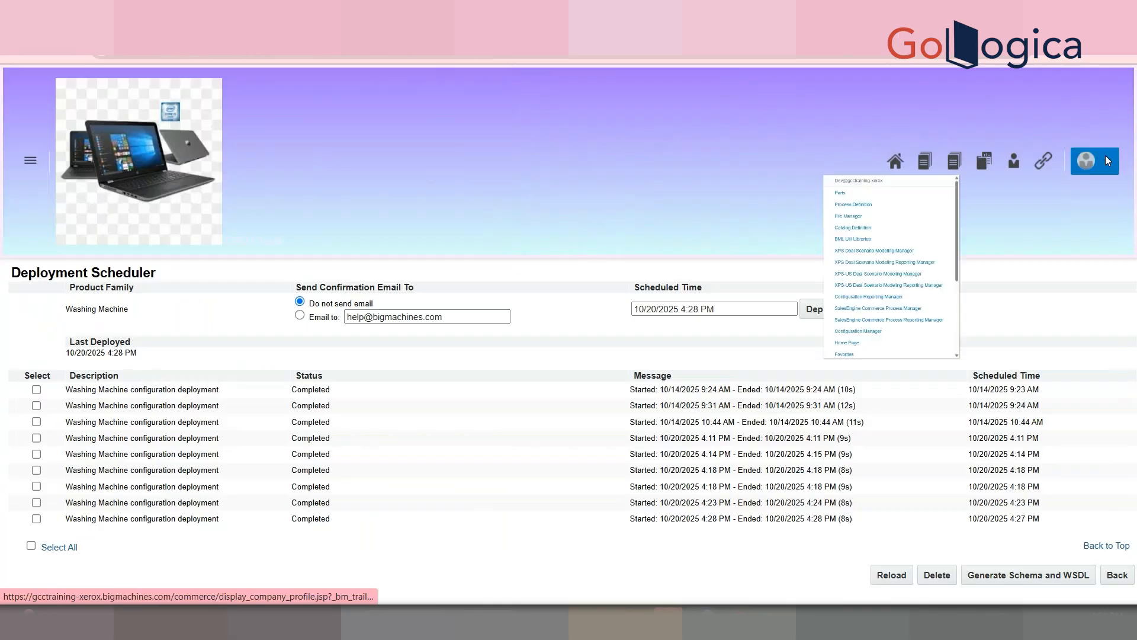
left_click_drag(1122, 373, 1103, 550)
left_click(893, 478)
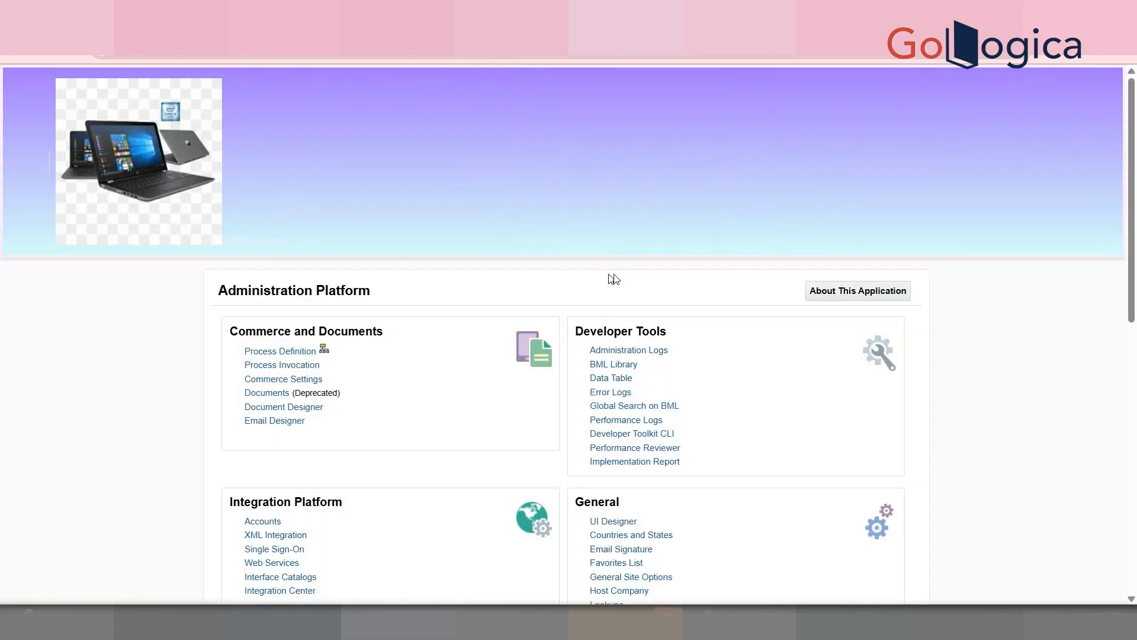
scroll(477, 231, "down", 8)
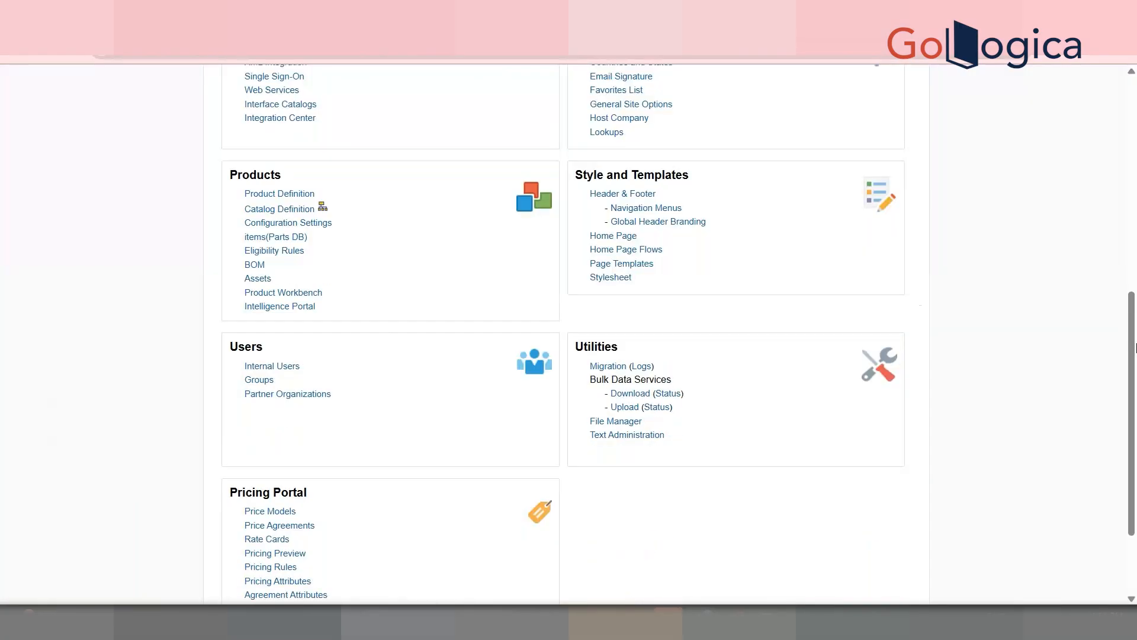
left_click(324, 213)
left_click(158, 148)
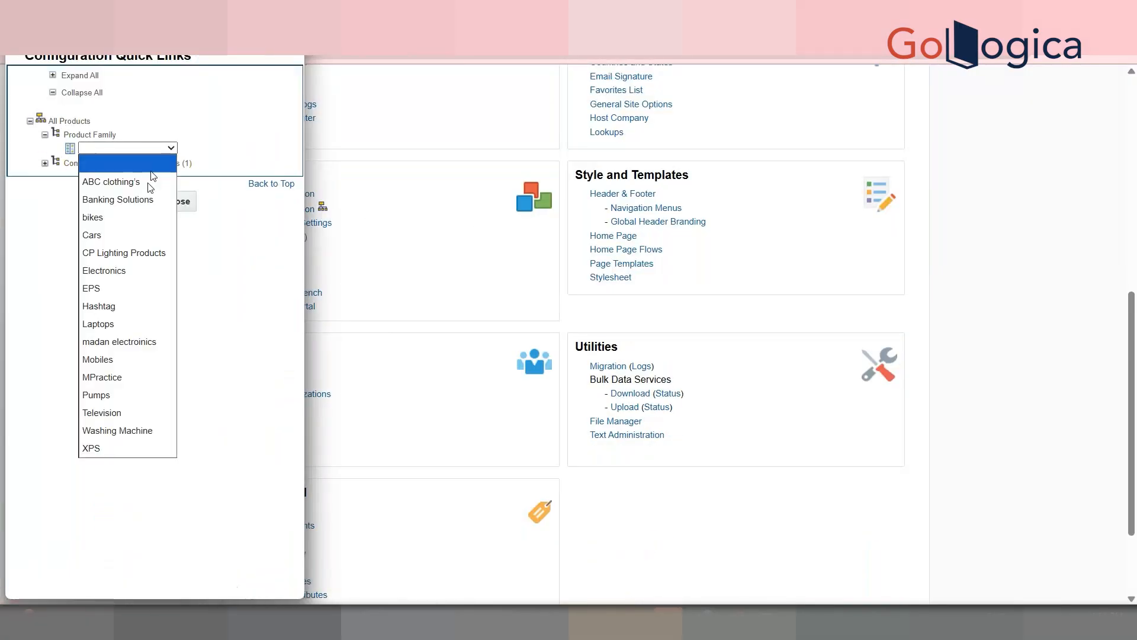
left_click(110, 431)
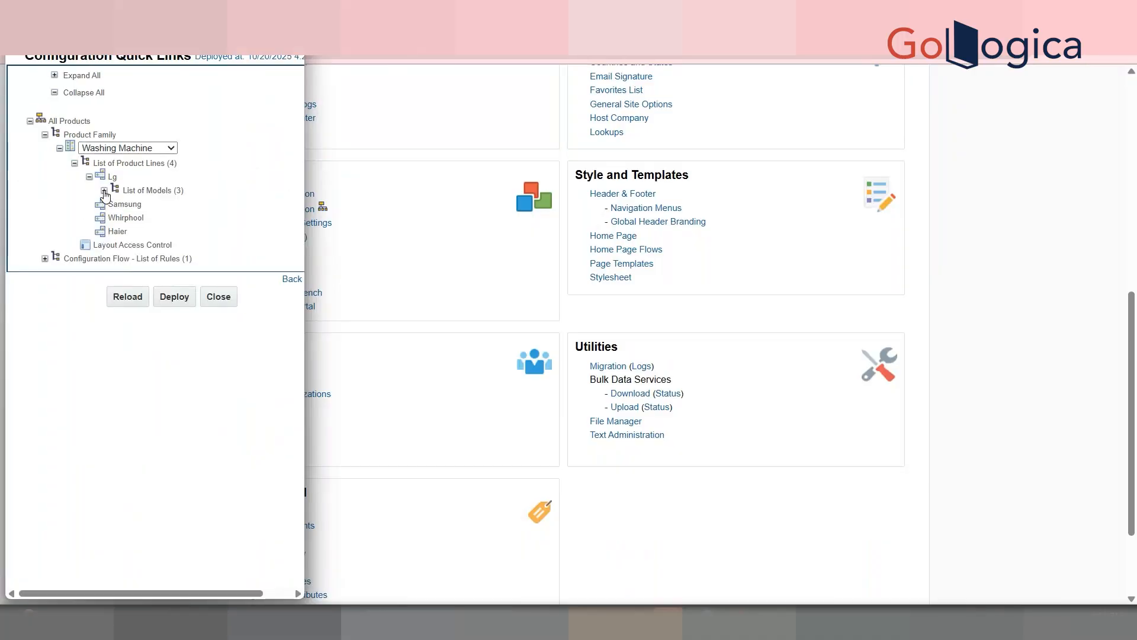
left_click(105, 191)
left_click(134, 218)
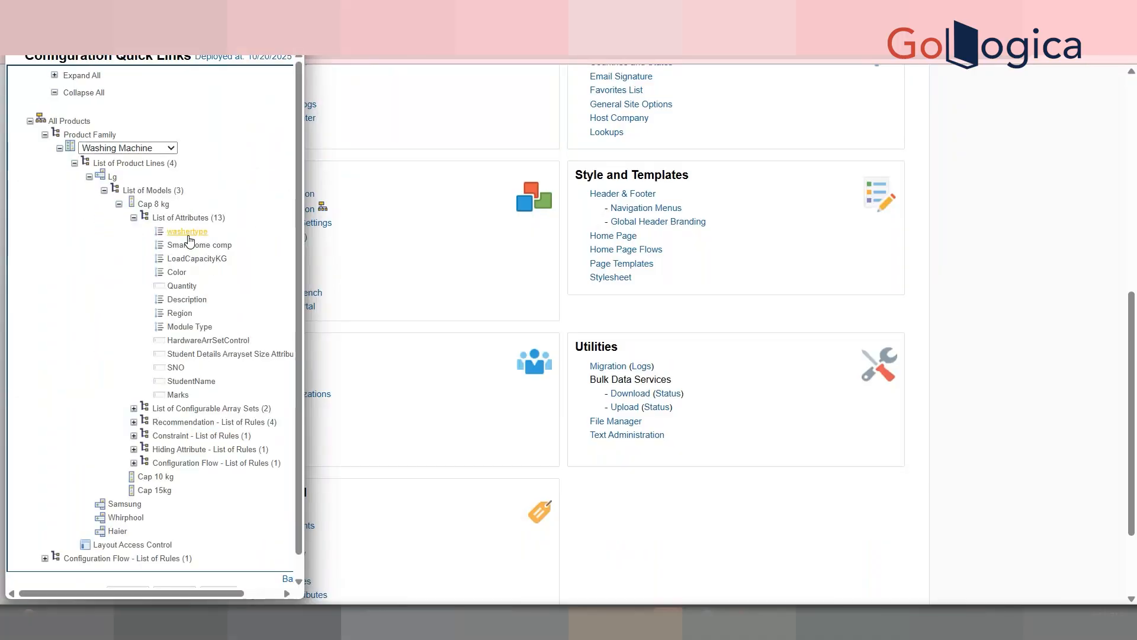
right_click(188, 231)
left_click(214, 237)
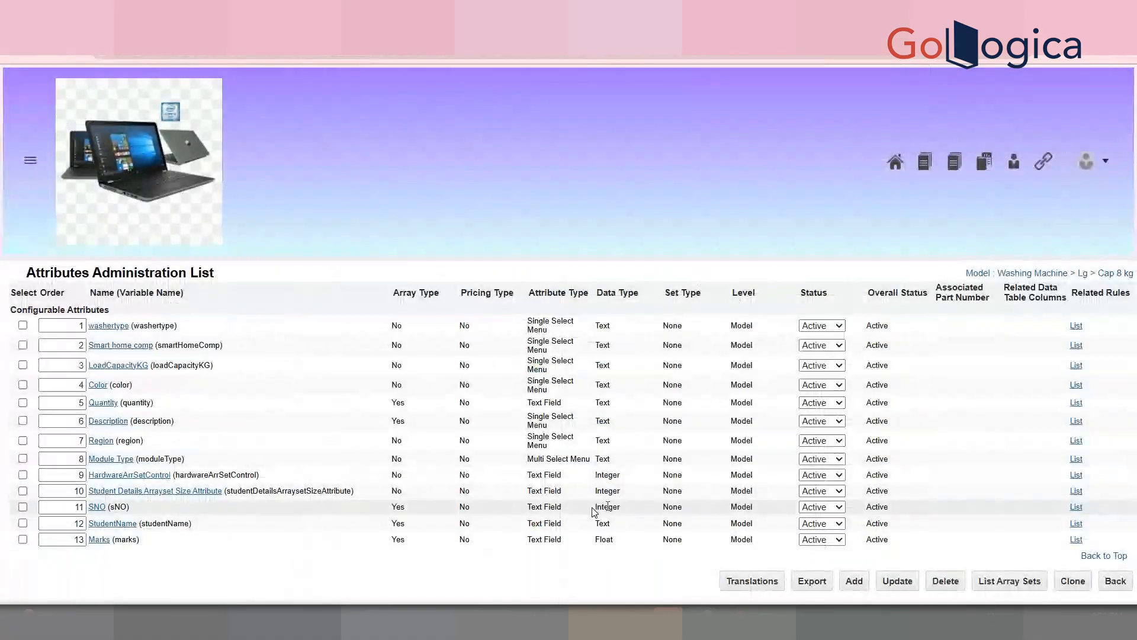
Step: Add a new attribute named StudentDetailsString to the Cap 8 kg model
left_click(855, 581)
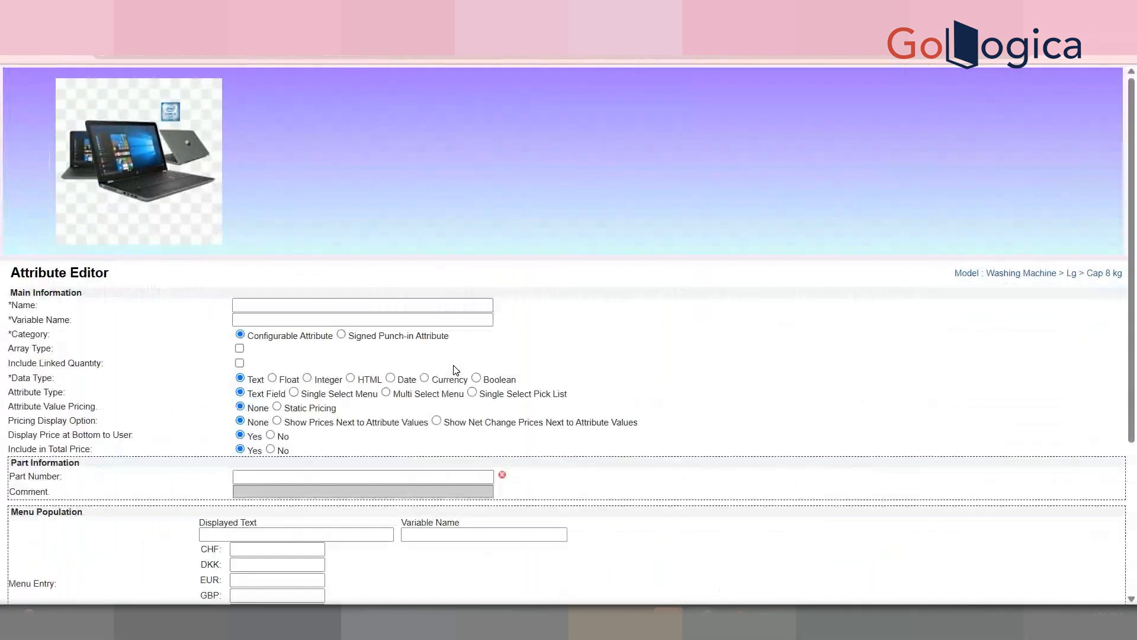
left_click(293, 303)
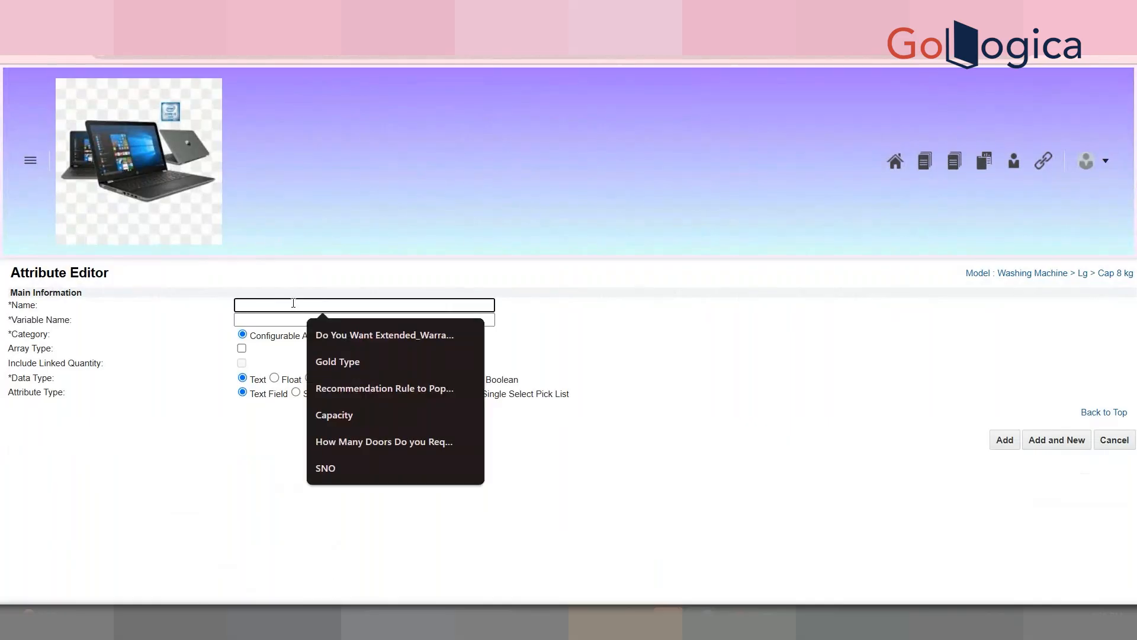
type("T")
key("BackSpace")
type("T")
key("BackSpace")
type("S")
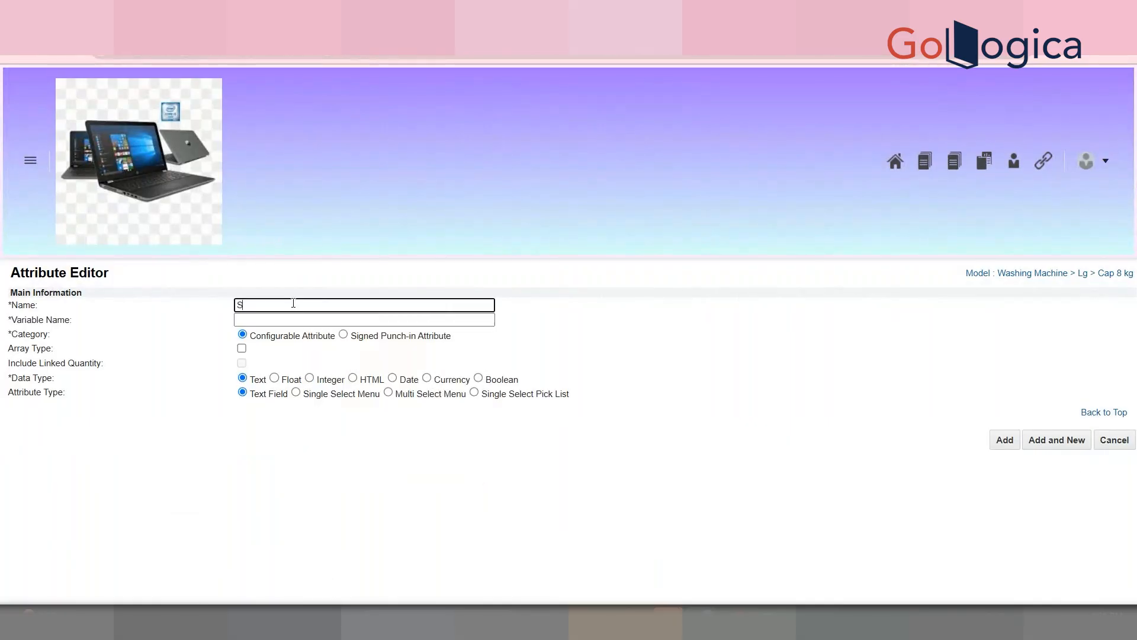
type("tudentDt")
key("BackSpace")
type("etailsTe")
key("BackSpace")
key("BackSpace")
type("String")
left_click(294, 319)
left_click(1007, 440)
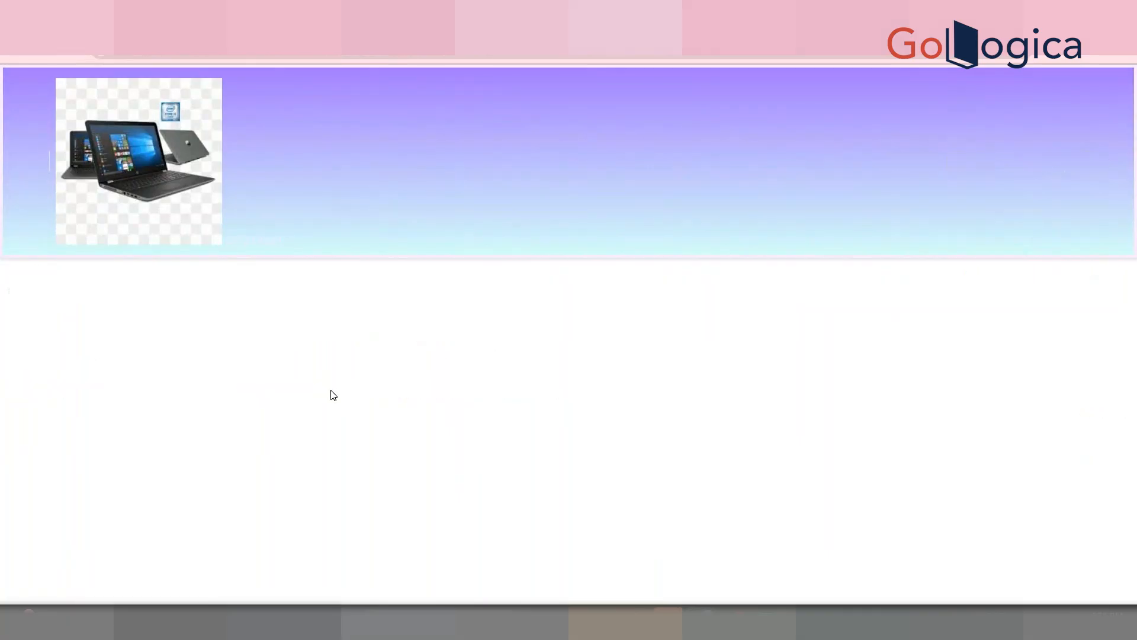
Step: Set StudentDetailsString's JET Display Type to Text Area and save it
left_click(158, 386)
left_click(163, 427)
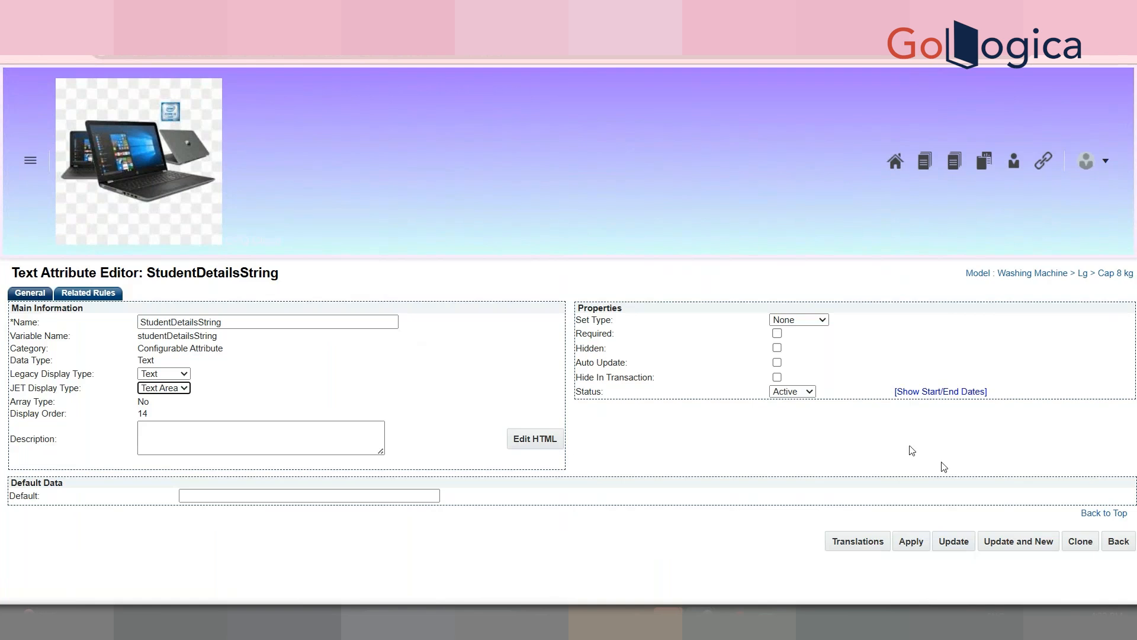
left_click(948, 543)
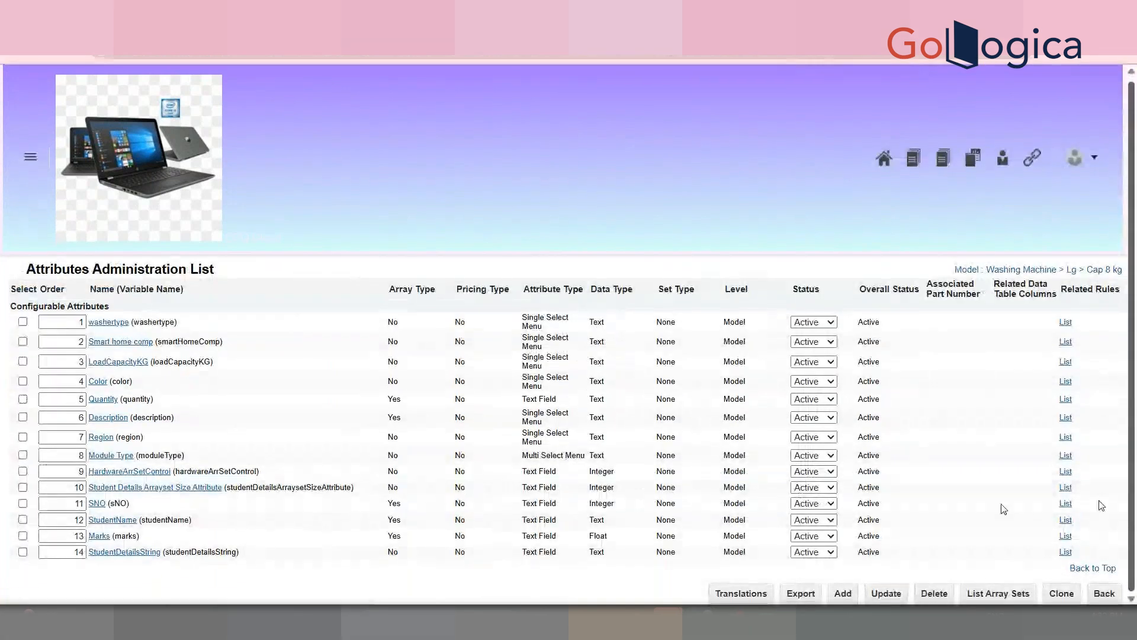
Step: Open the Student Details Arrayset recommendation rule from Cap 8 kg's recommendation list
left_click(1104, 593)
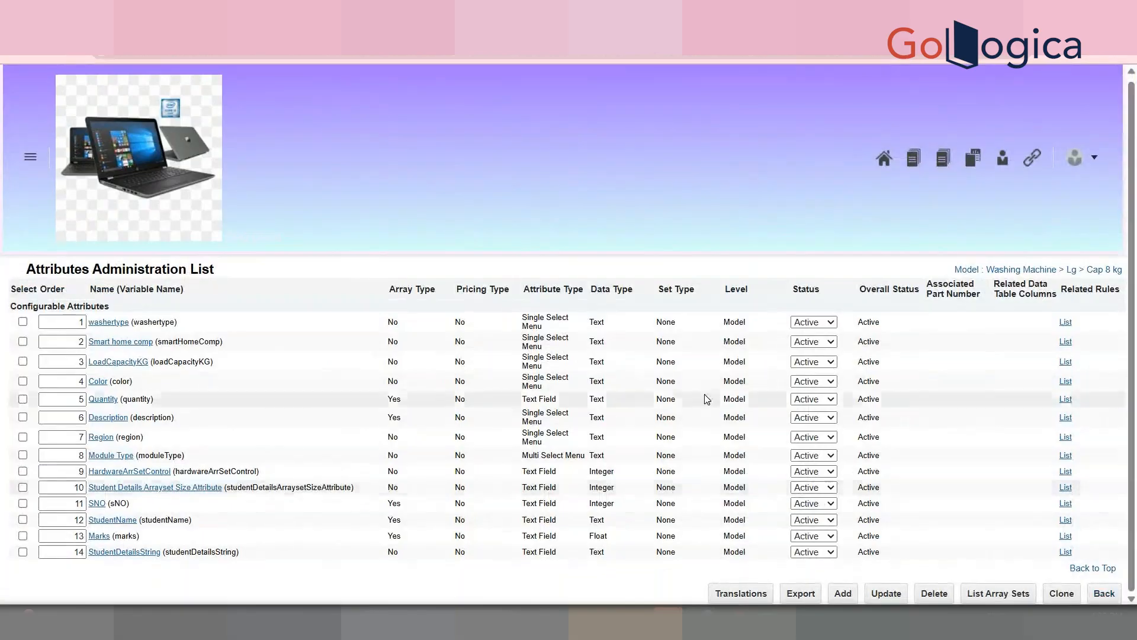
left_click(770, 302)
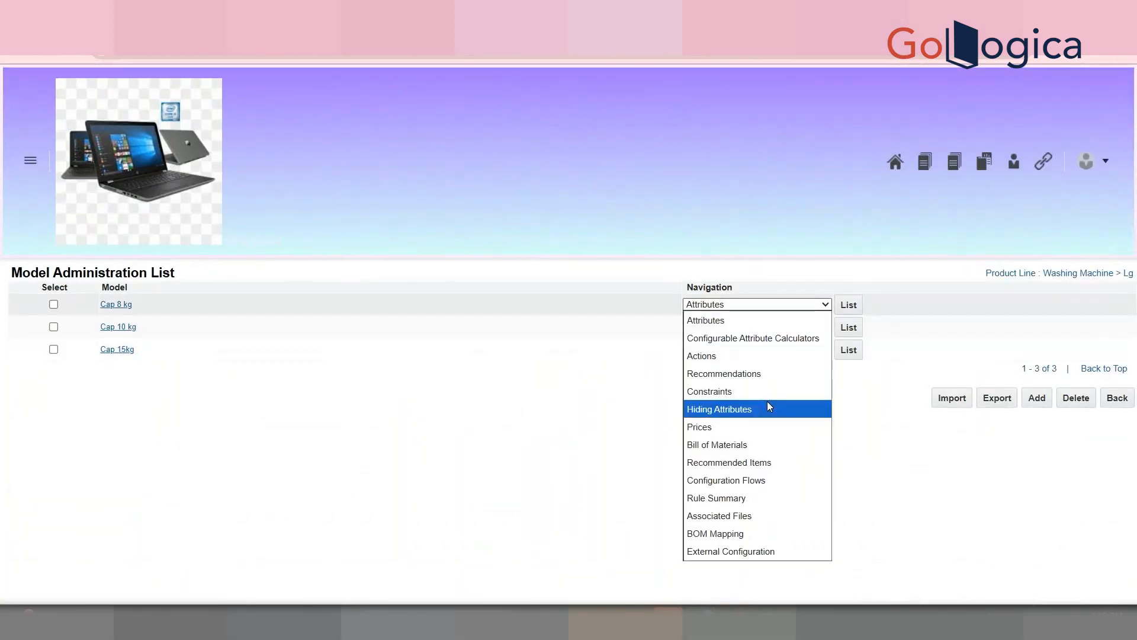
left_click(769, 376)
left_click(848, 304)
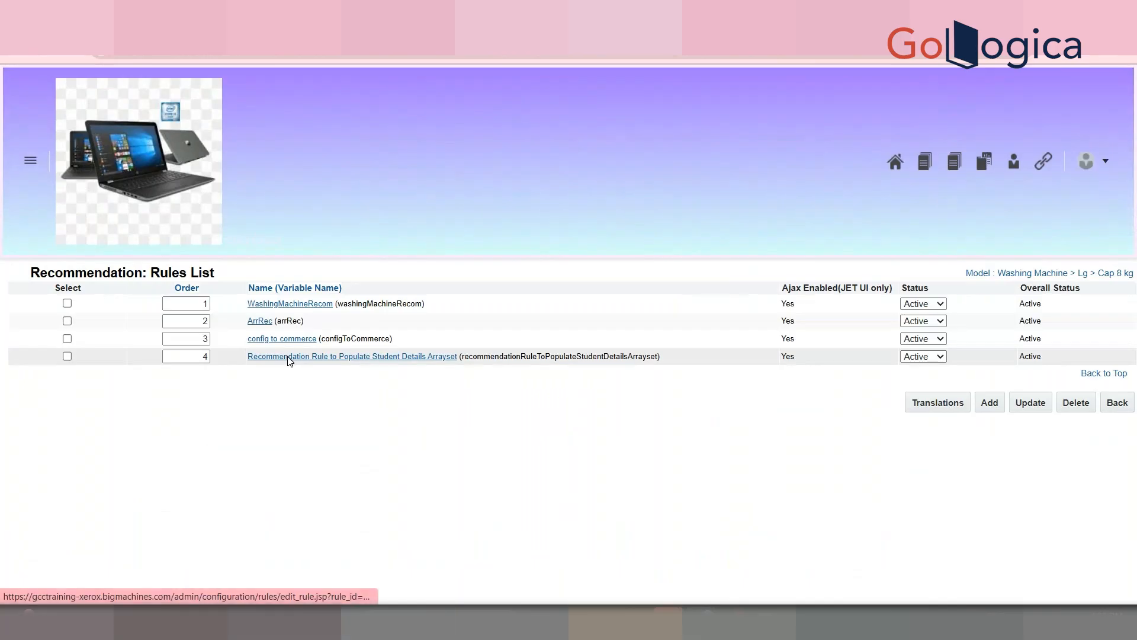
left_click(289, 357)
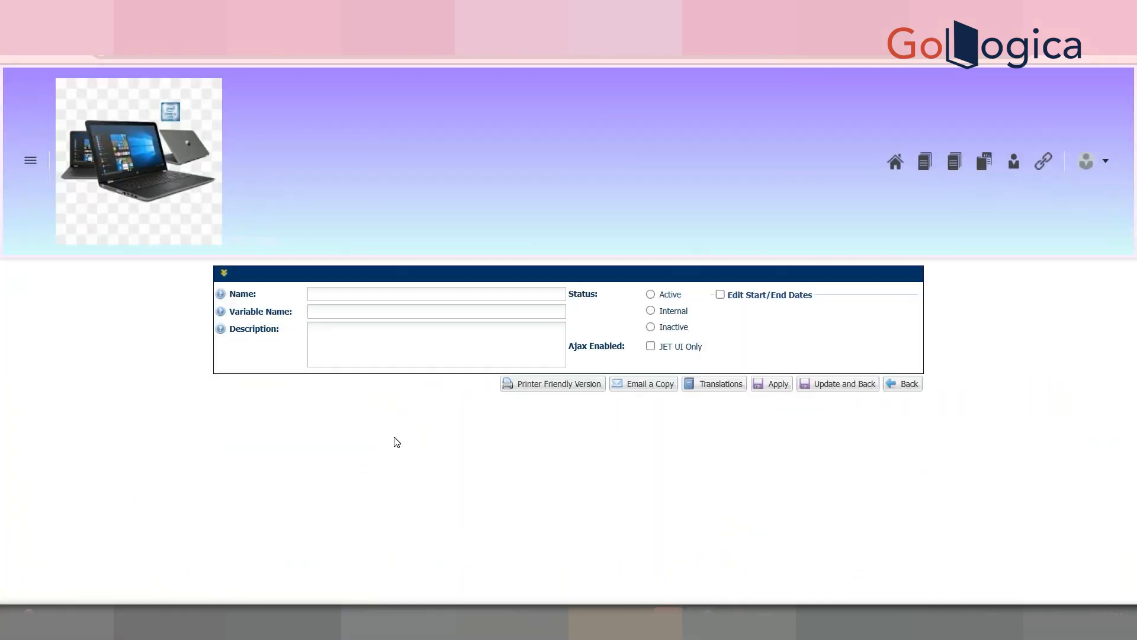
Step: Add StudentDetailsString to the rule's action attributes and open its BML function editor
scroll(275, 329, "down", 3)
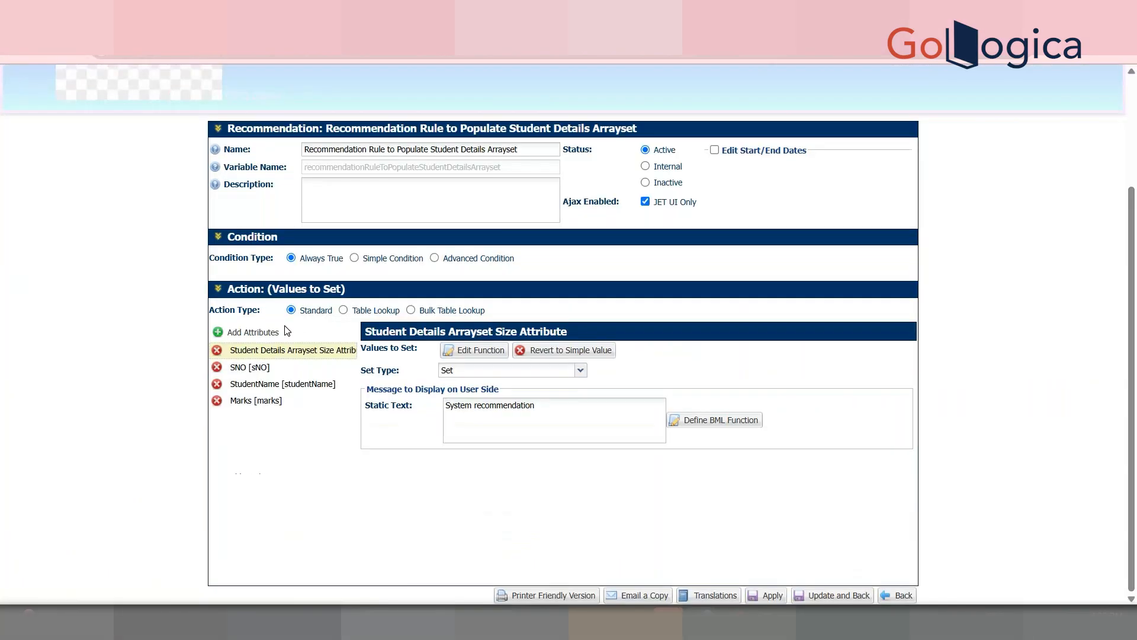
left_click(275, 329)
left_click(518, 220)
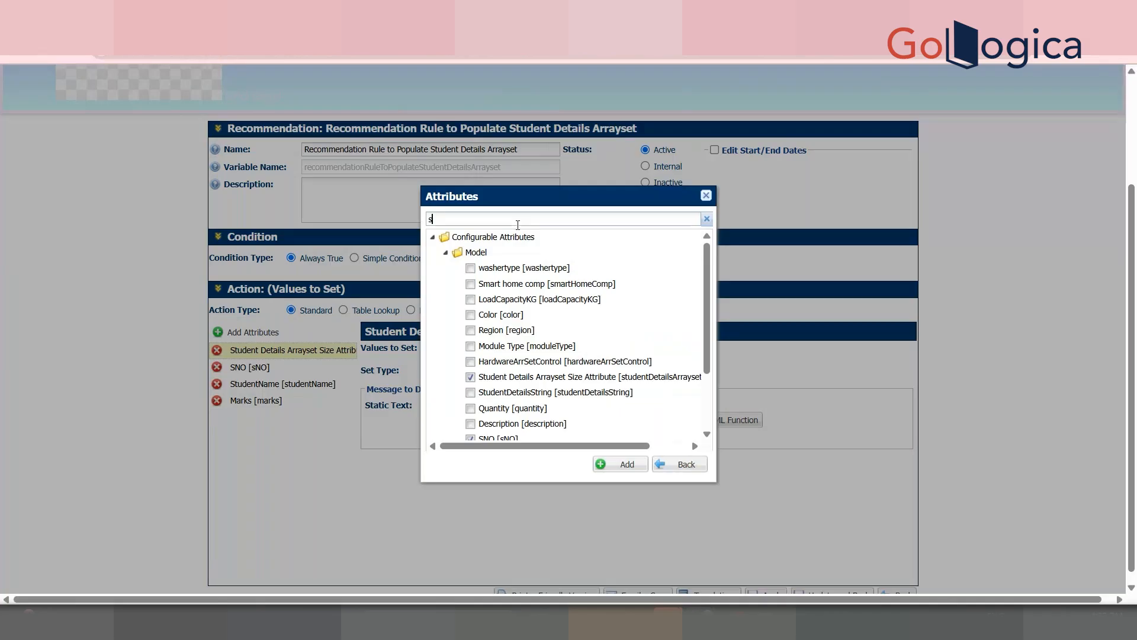
type("studen")
left_click(548, 284)
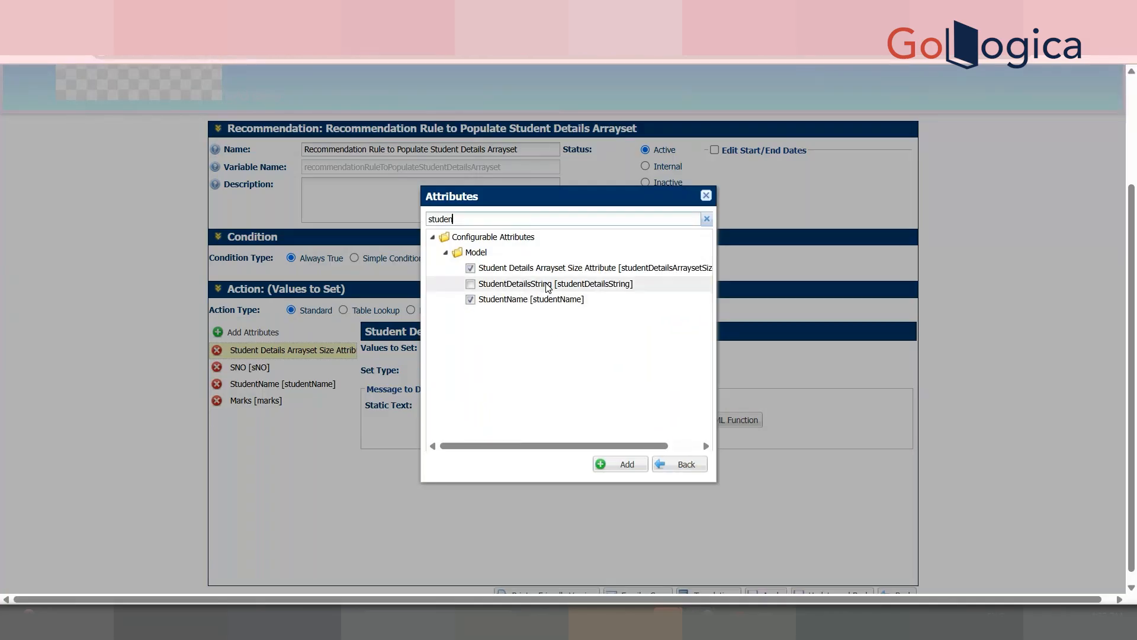
left_click(615, 467)
left_click(301, 403)
left_click(308, 417)
left_click(502, 465)
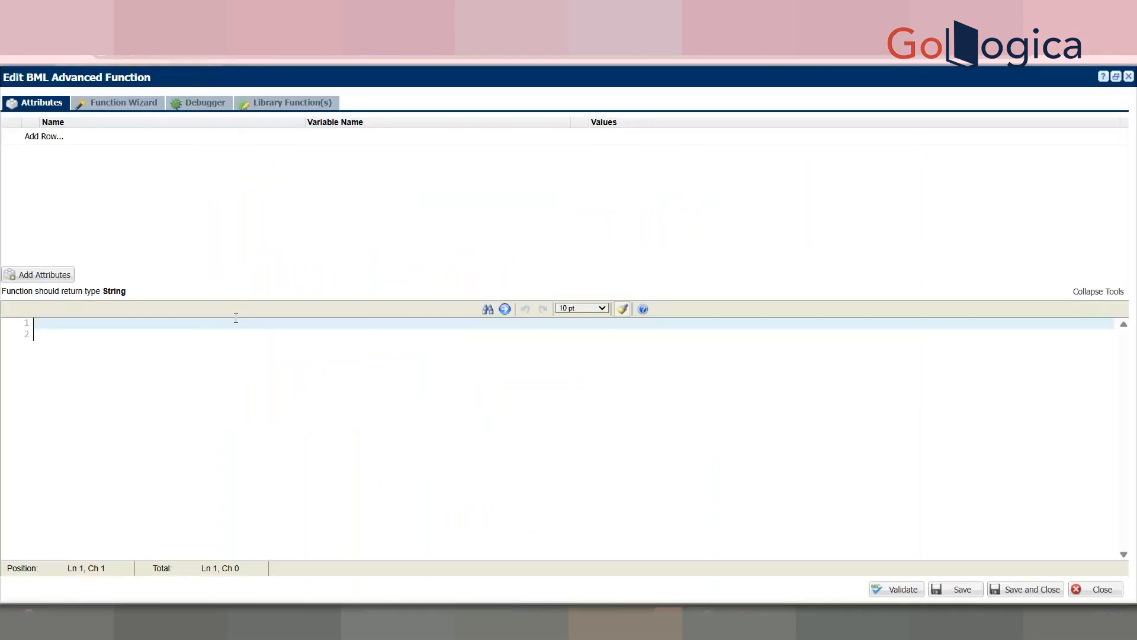
Step: Type the opening BML line studentDetailsRecordSet = bmql("select * from
type("studentDetailsRecord")
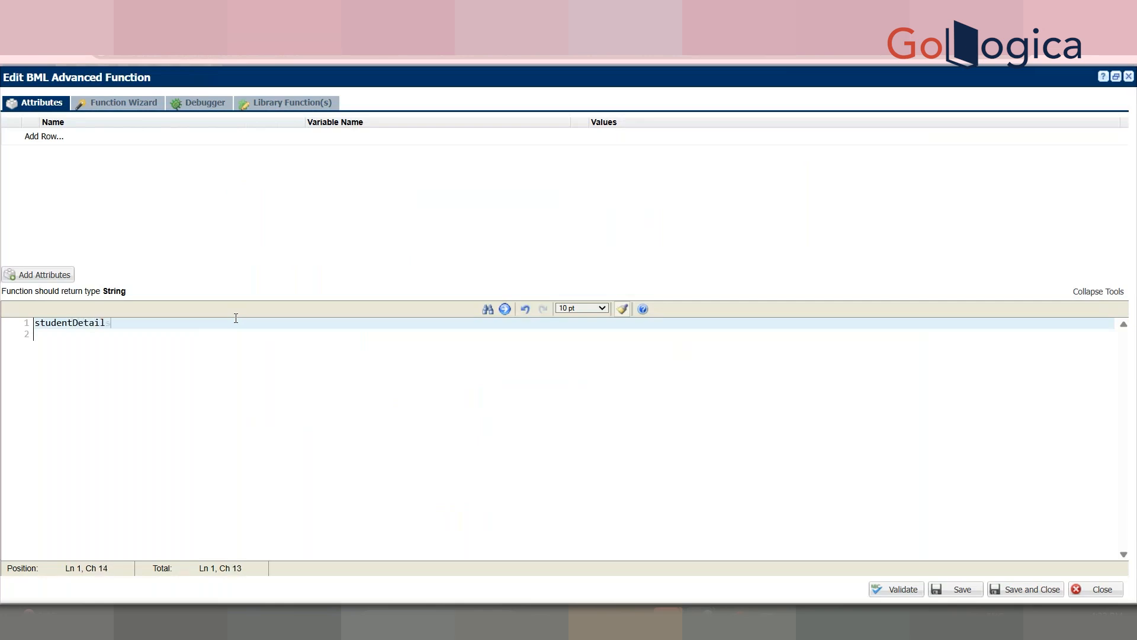
type("Set = bmql(\"select * from")
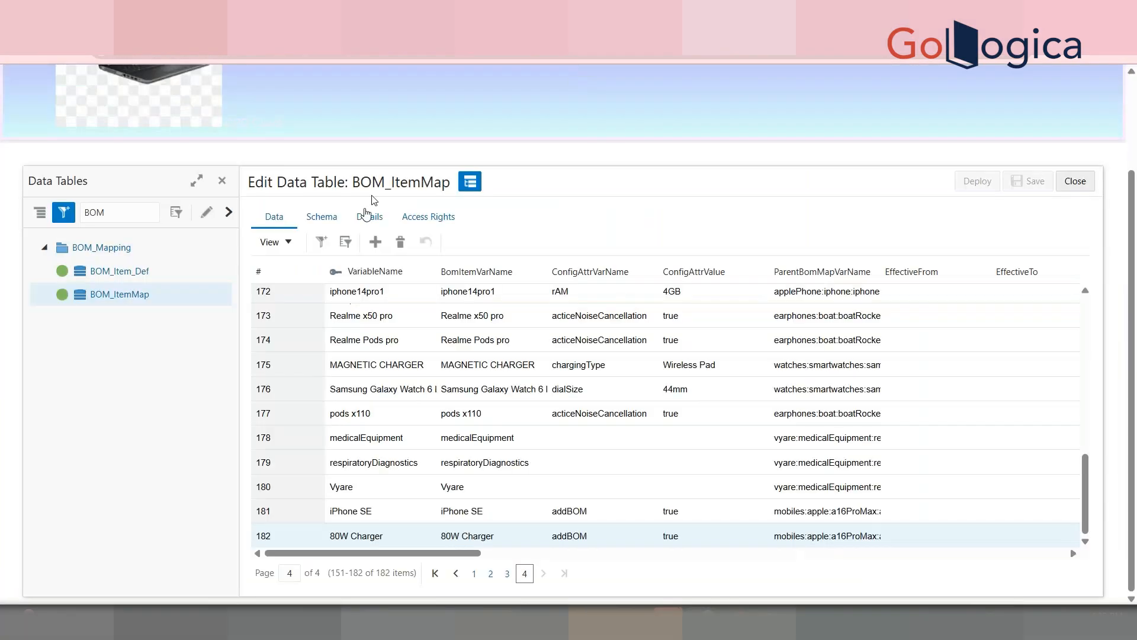
Step: Copy the STUDENTDETAILSDEMO table name into the record-set query and close it with ");
left_click_drag(110, 207, 61, 205)
type("Stu")
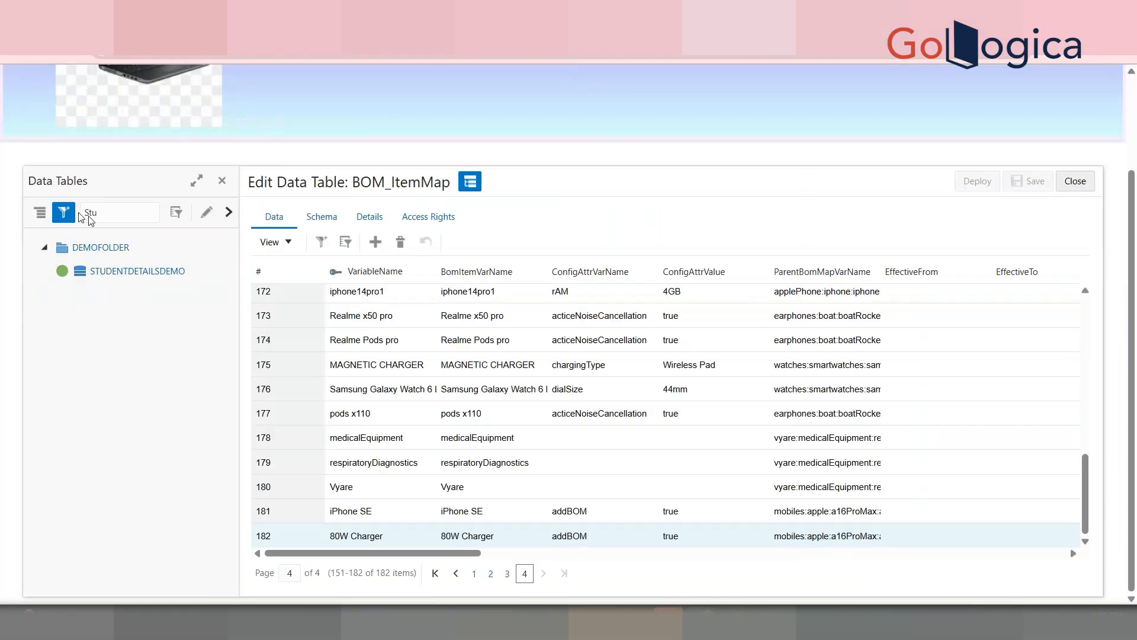
left_click(135, 269)
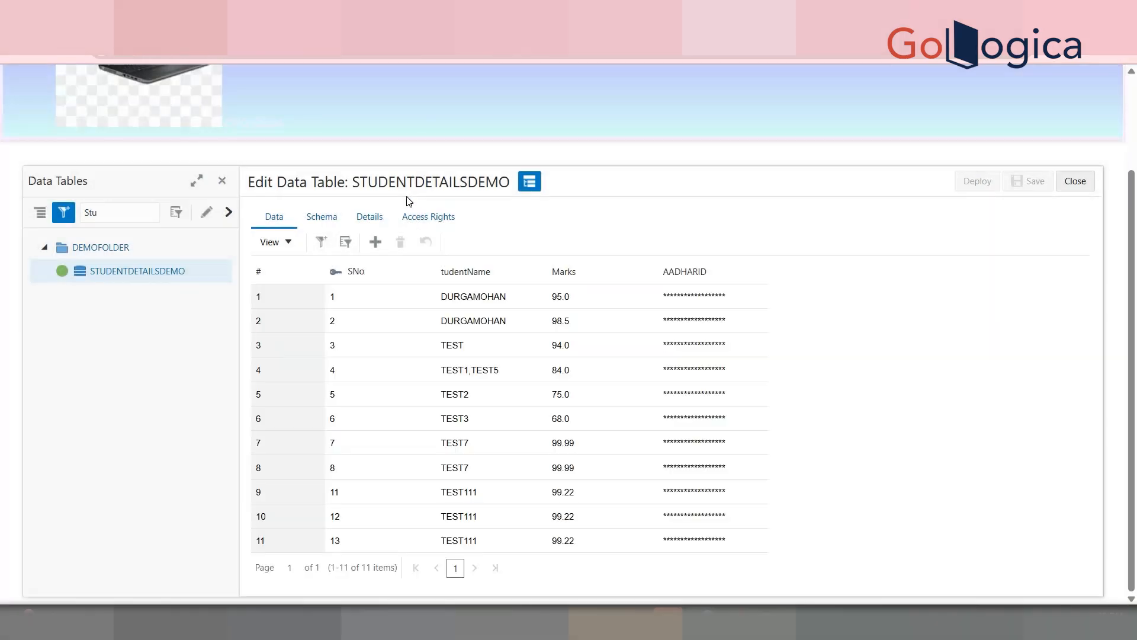
double_click(407, 197)
double_click(429, 184)
key("ctrl+c")
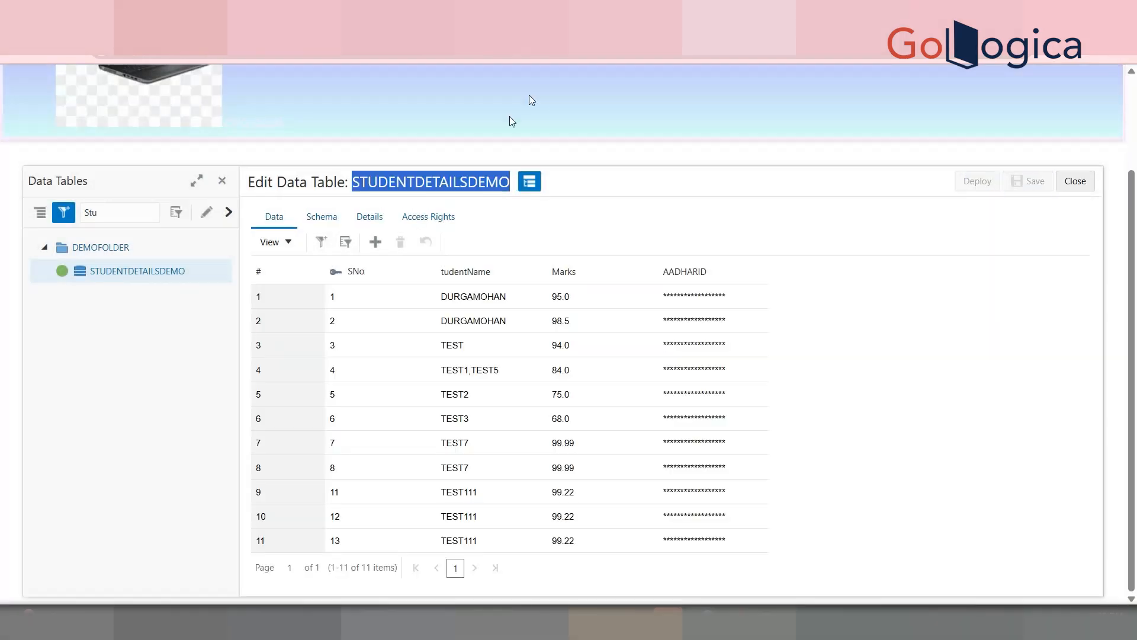
left_click(616, 13)
key("ctrl+v")
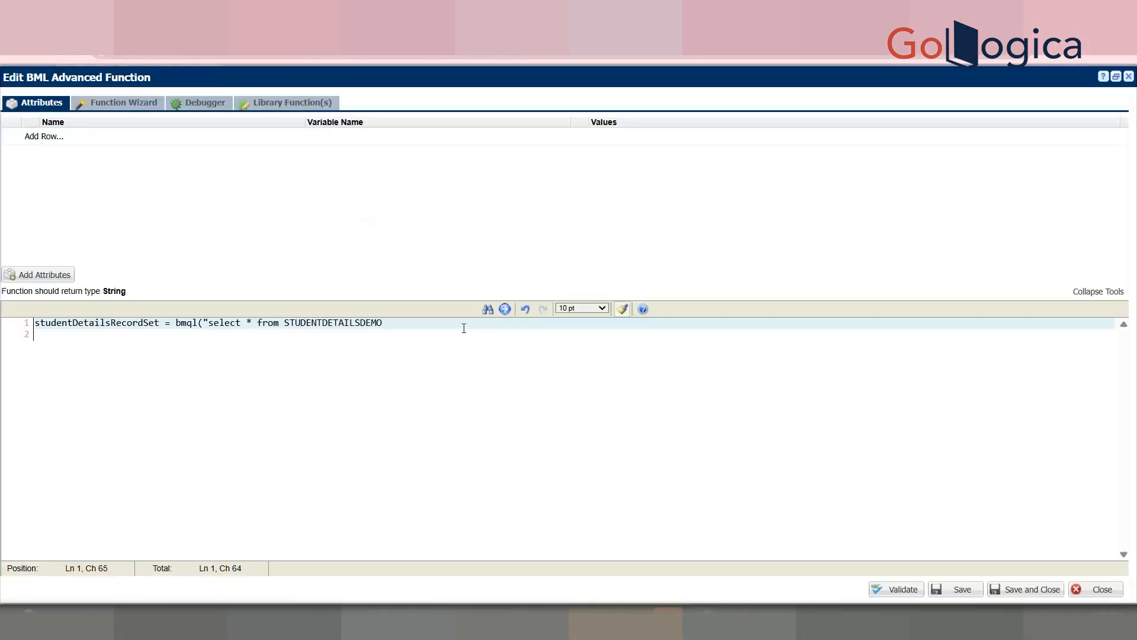
type("\");")
key("Return")
key("Return")
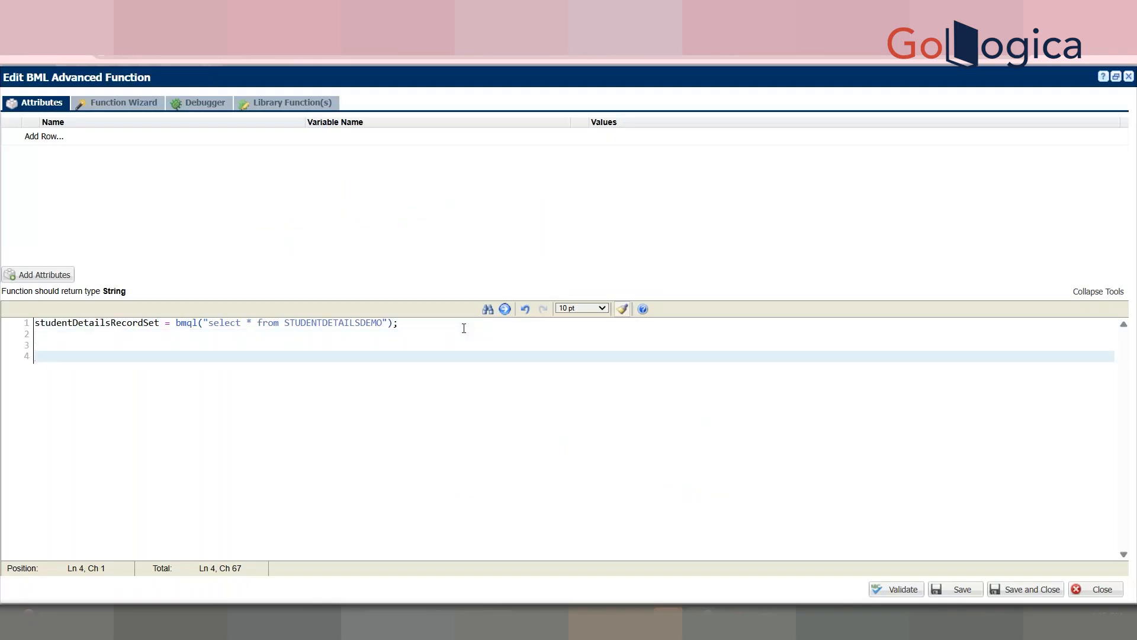
Step: Declare studentDetailsJsonArr = jsonarray(); below the query
left_click(70, 333)
key("Return")
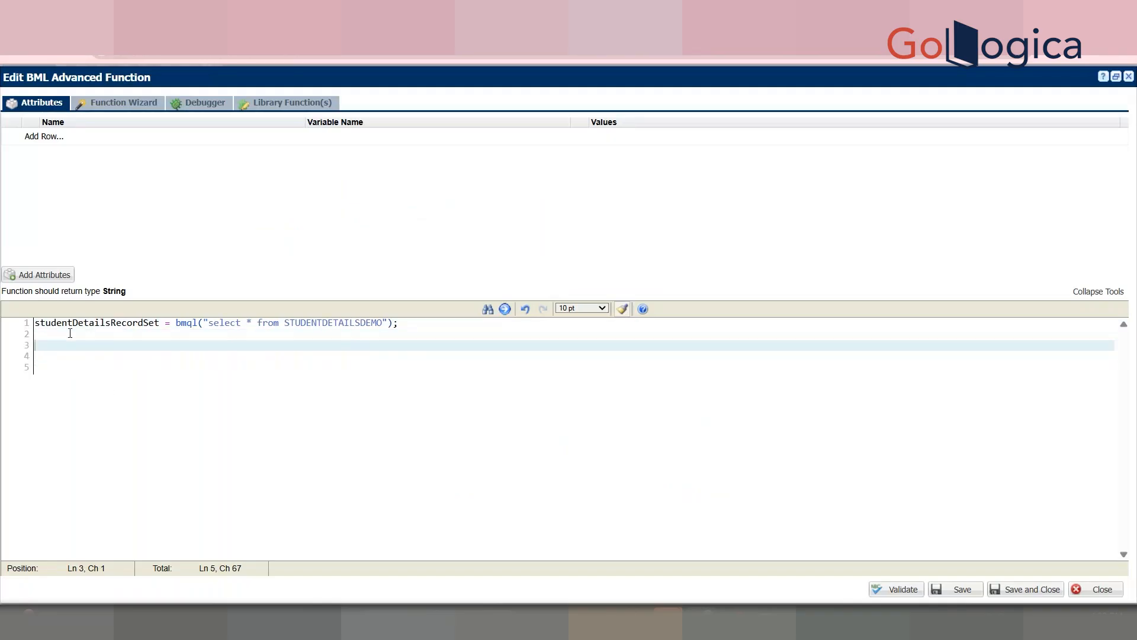
type("json")
key("BackSpace")
key("BackSpace")
key("BackSpace")
key("BackSpace")
type("st")
type("udne")
type("ntDetail")
type("sJ")
type("aonA")
key("BackSpace")
key("BackSpace")
key("BackSpace")
key("BackSpace")
type("sonnArr = json")
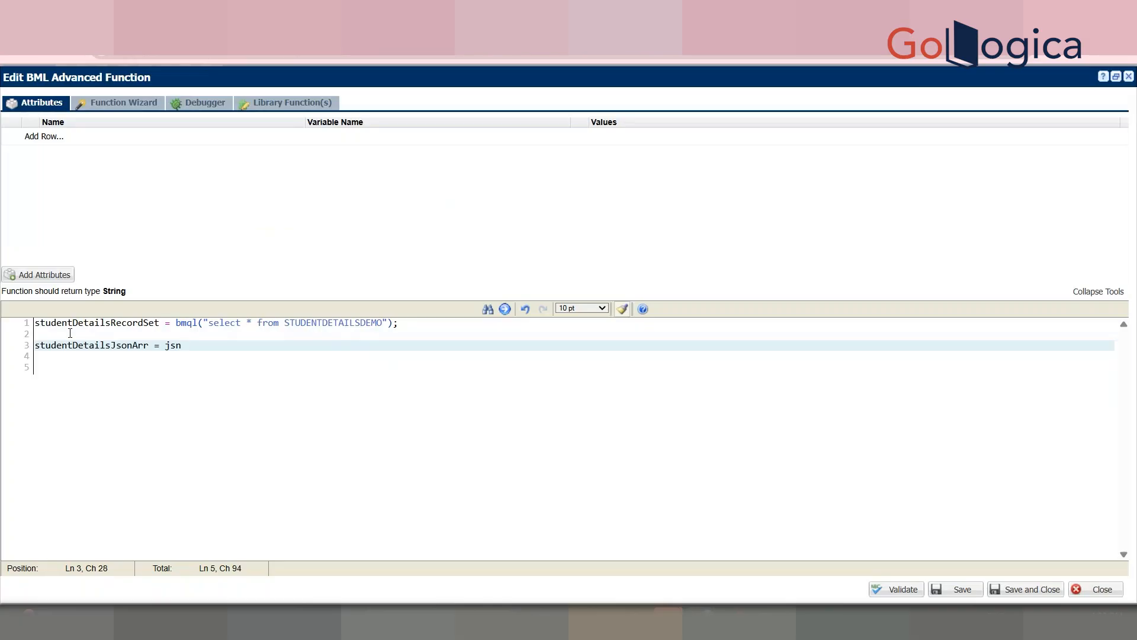
type("array();")
key("Return")
key("Return")
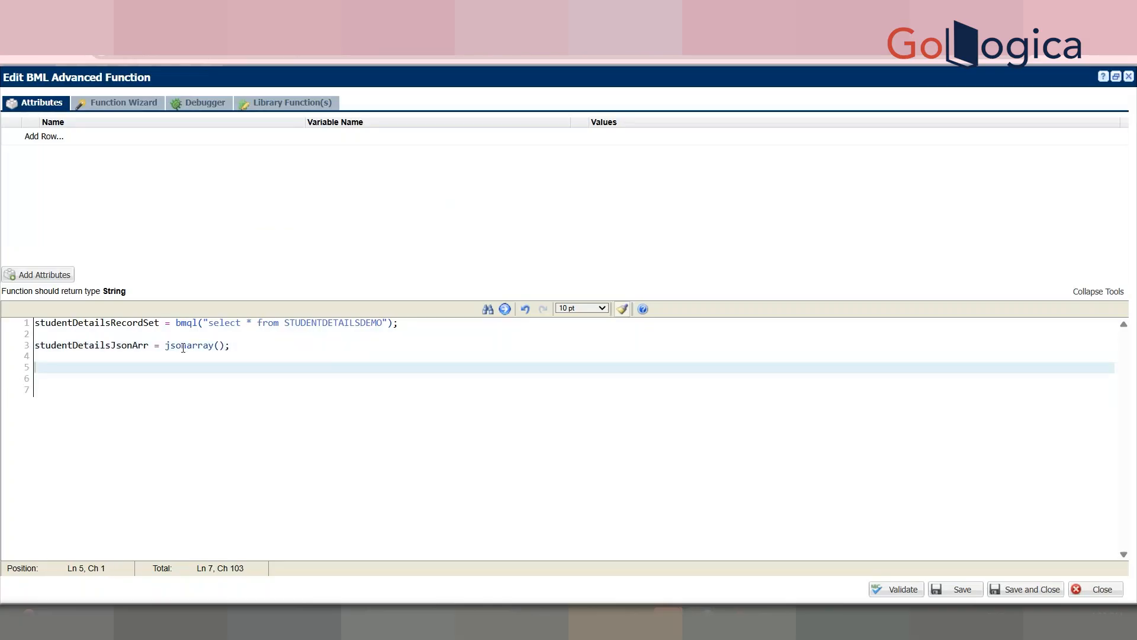
left_click(183, 348)
double_click(183, 348)
left_click_drag(261, 347, 3, 343)
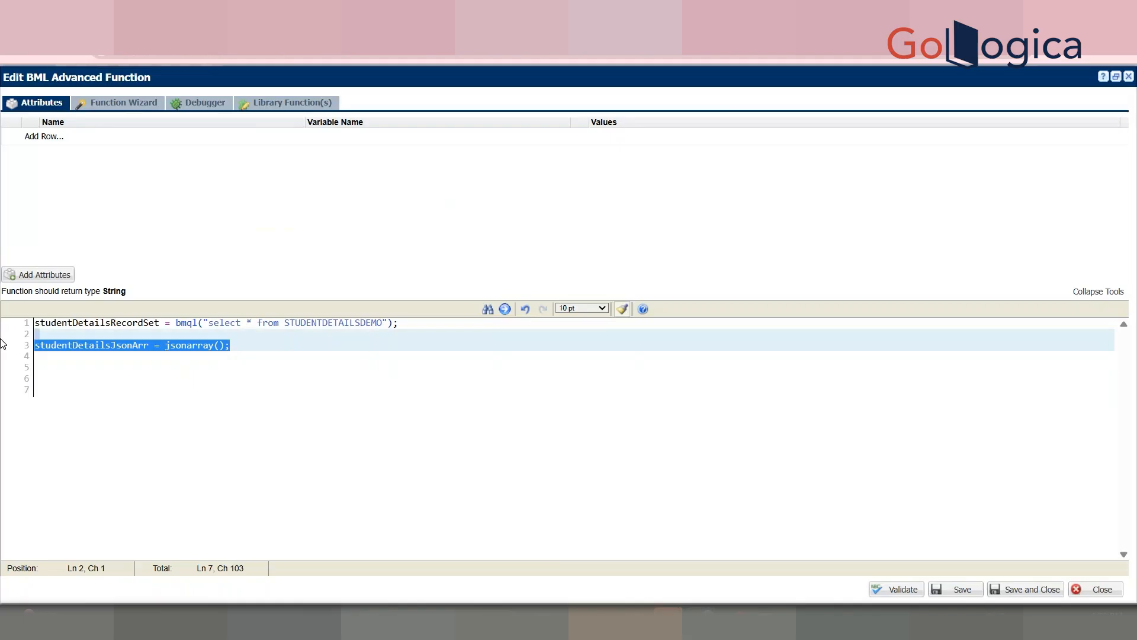
Step: Add a loop: for eachRecord in studentDetailsRecordSet { }
left_click(148, 416)
type("for eachRecord in")
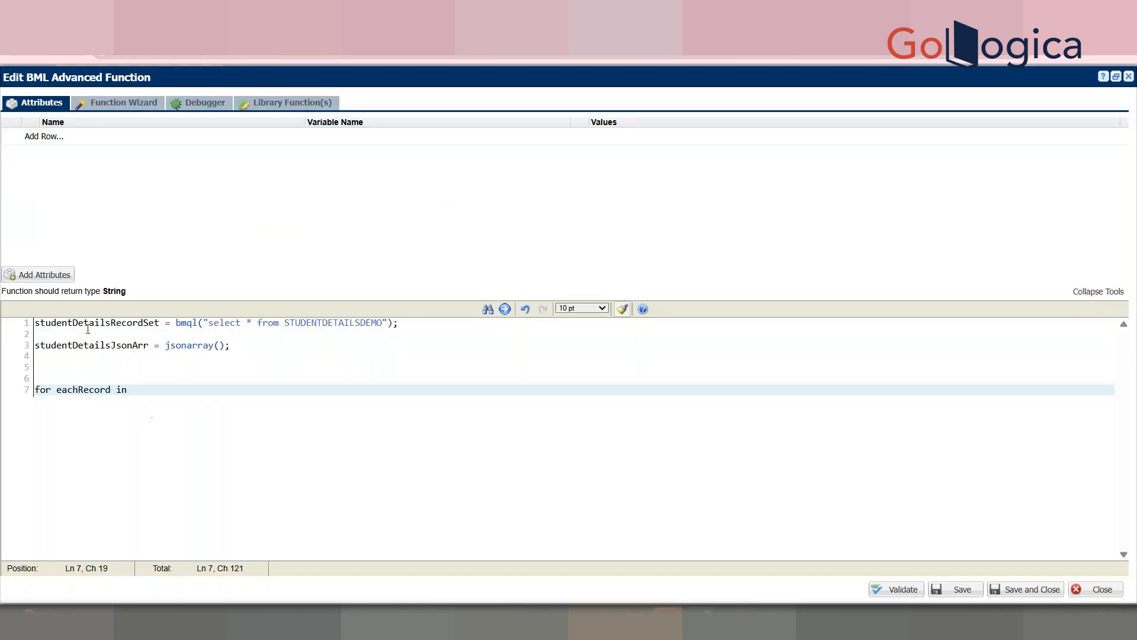
left_click(88, 330)
double_click(114, 323)
key("ctrl+c")
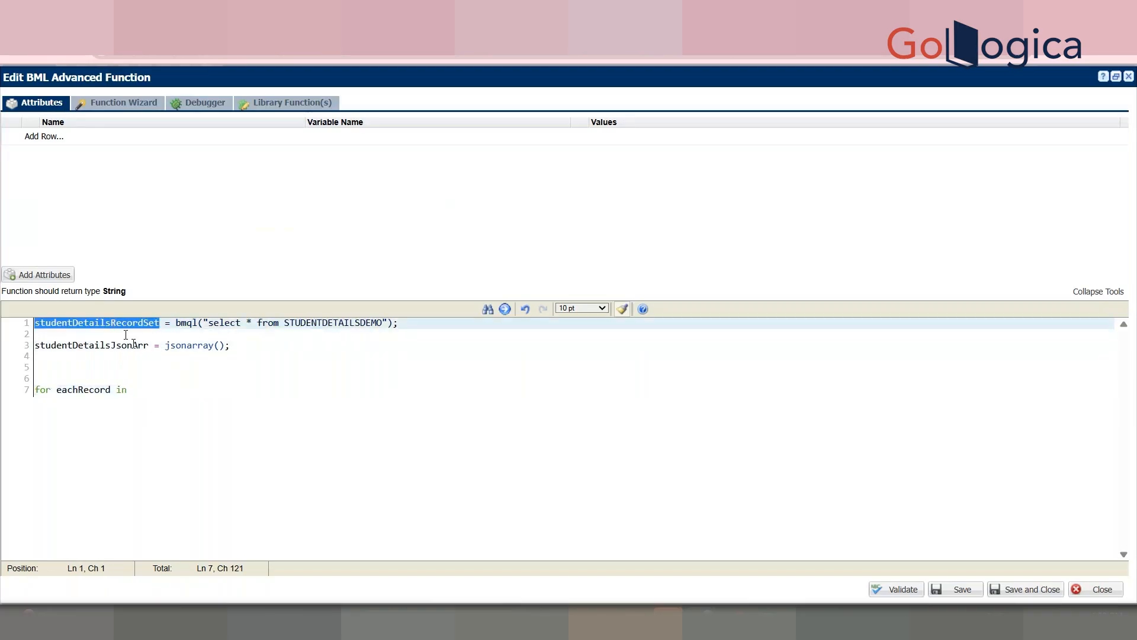
left_click(169, 402)
key("ctrl+v")
type("{")
key("Return")
key("Return")
key("Return")
key("Return")
key("End")
key("Return")
key("Return")
key("Return")
key("Return")
key("Return")
key("Return")
Step: End the function with return jsonarraytostr(studentDetailsJsonArr);
type("return \"\"")
key("BackSpace")
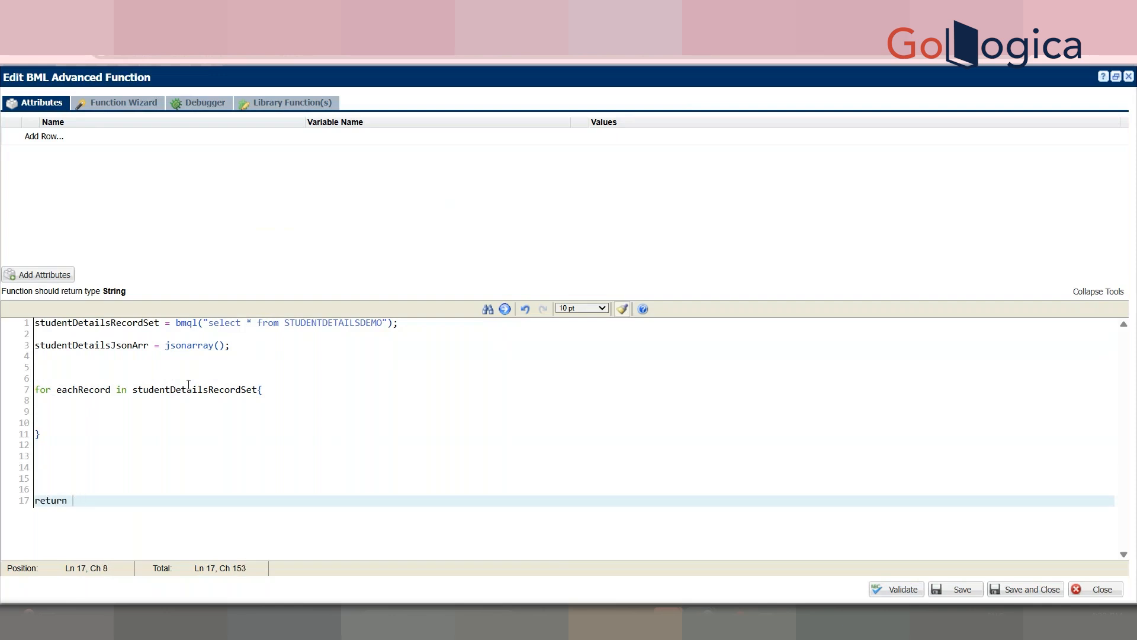
left_click(118, 363)
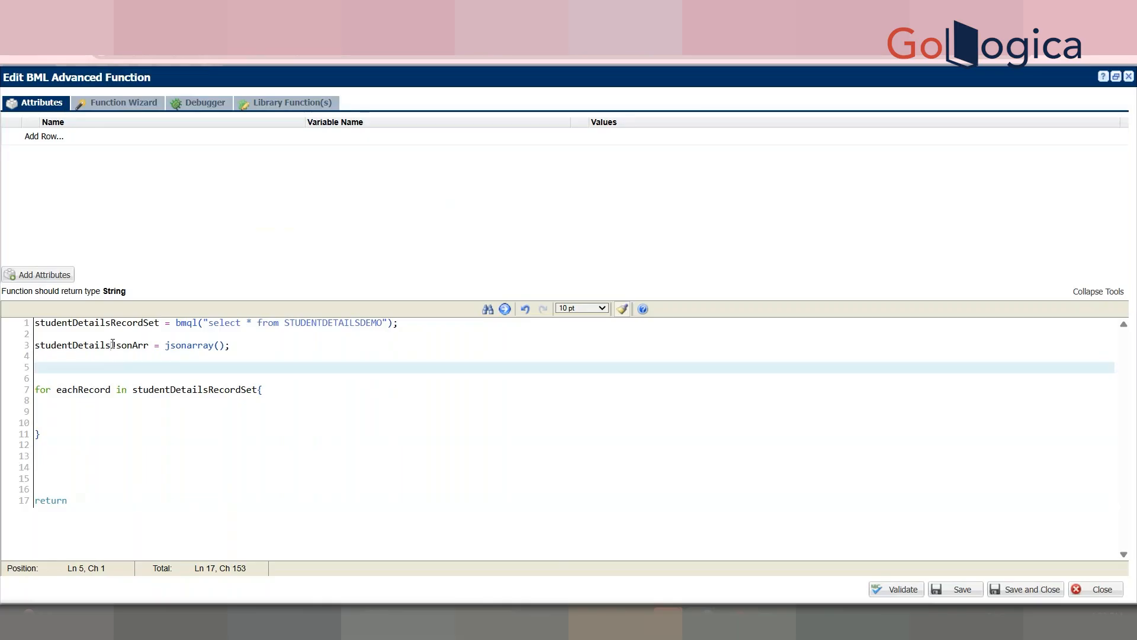
double_click(112, 345)
left_click(92, 504)
type("jsonarray")
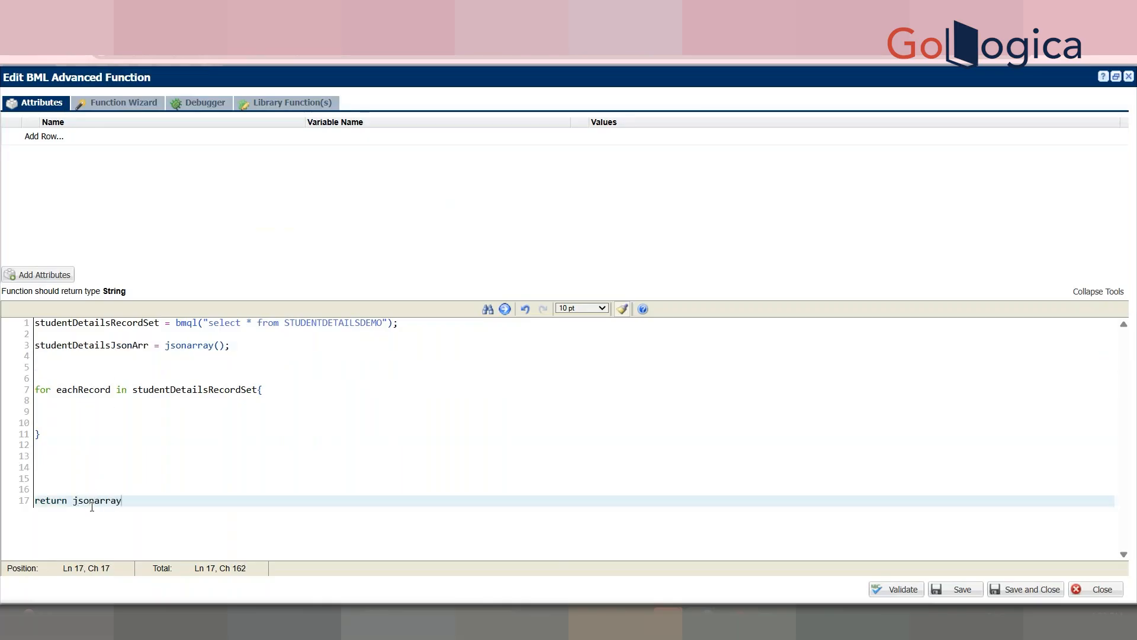
type("tostr(")
left_click(108, 345)
double_click(108, 346)
key("ctrl+c")
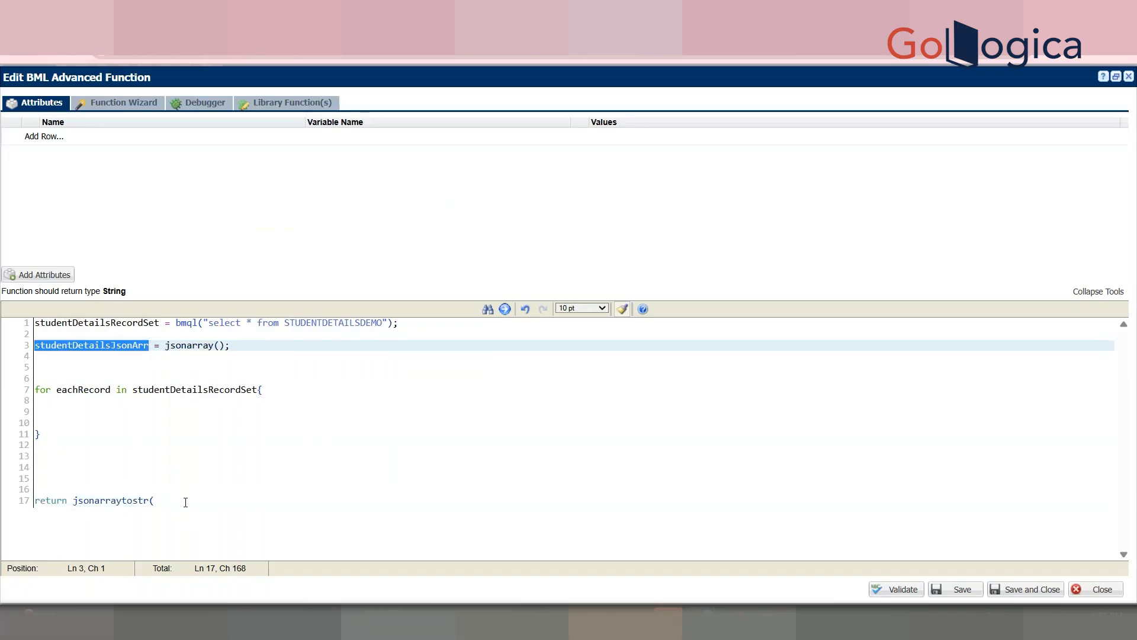
left_click(185, 501)
key("ctrl+v")
type(");")
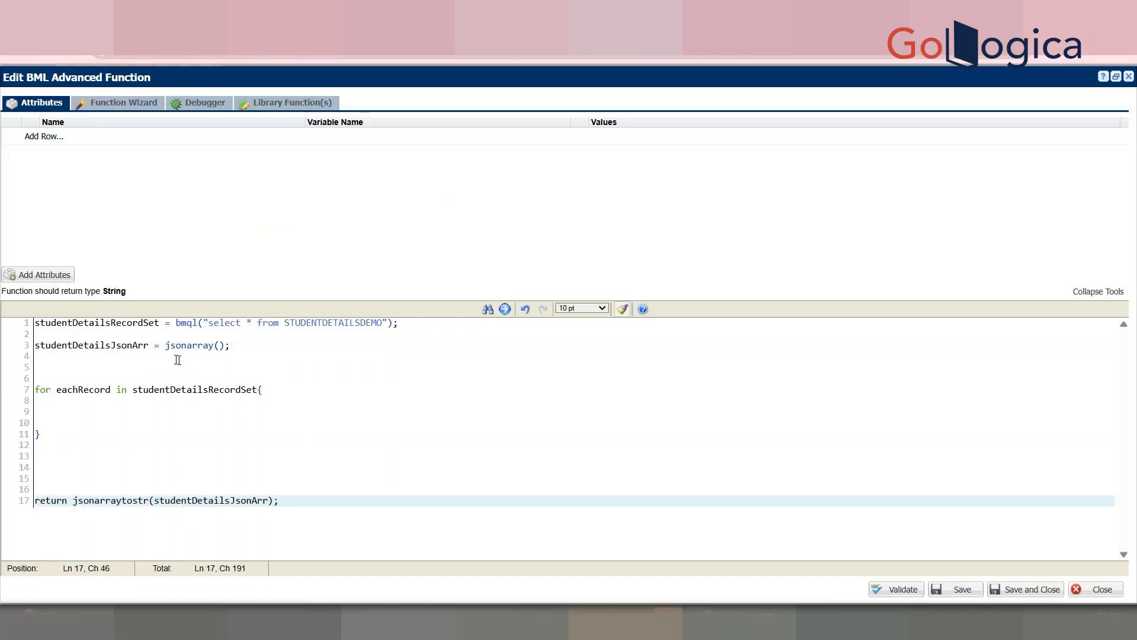
Step: Start the loop body with studentDetailsJson = json();
double_click(109, 346)
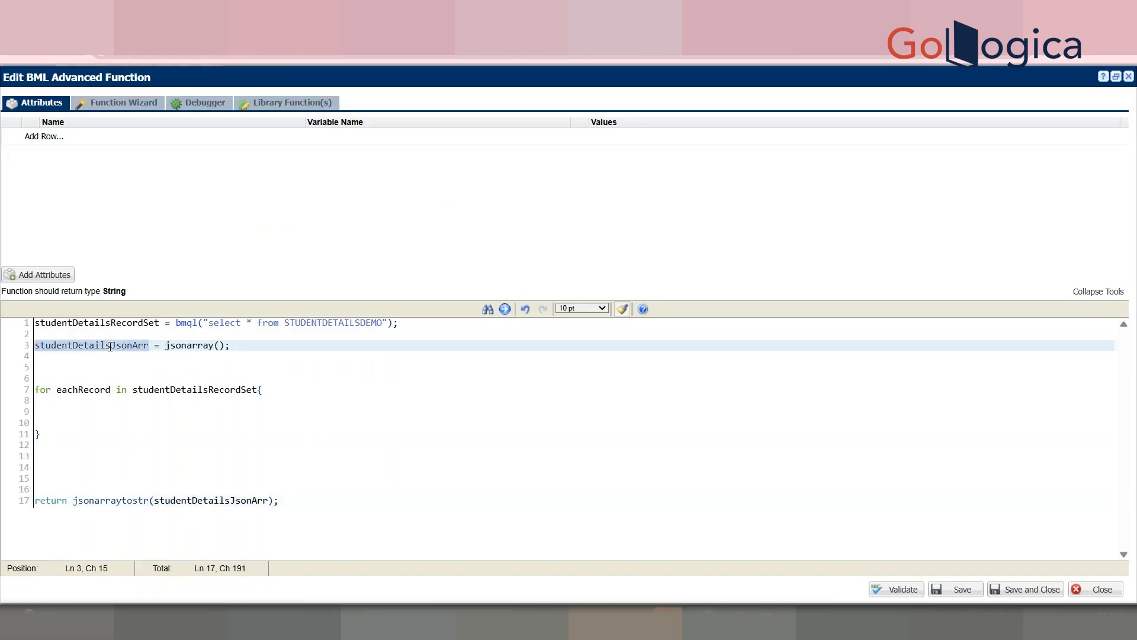
left_click(161, 407)
type("stu")
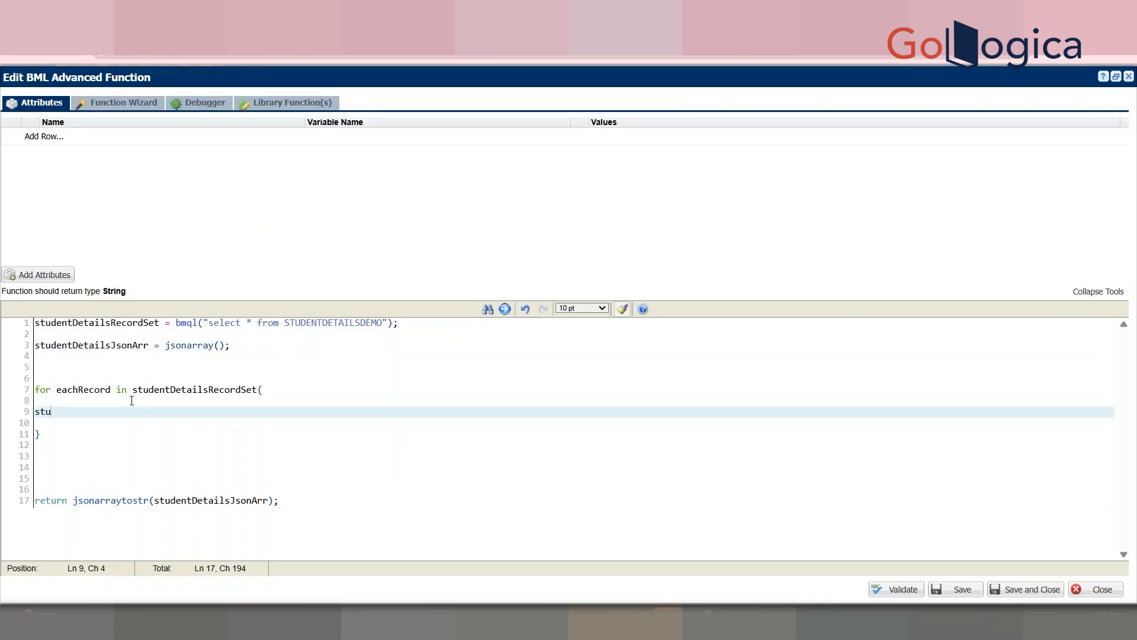
type("dentDetailsJson = j")
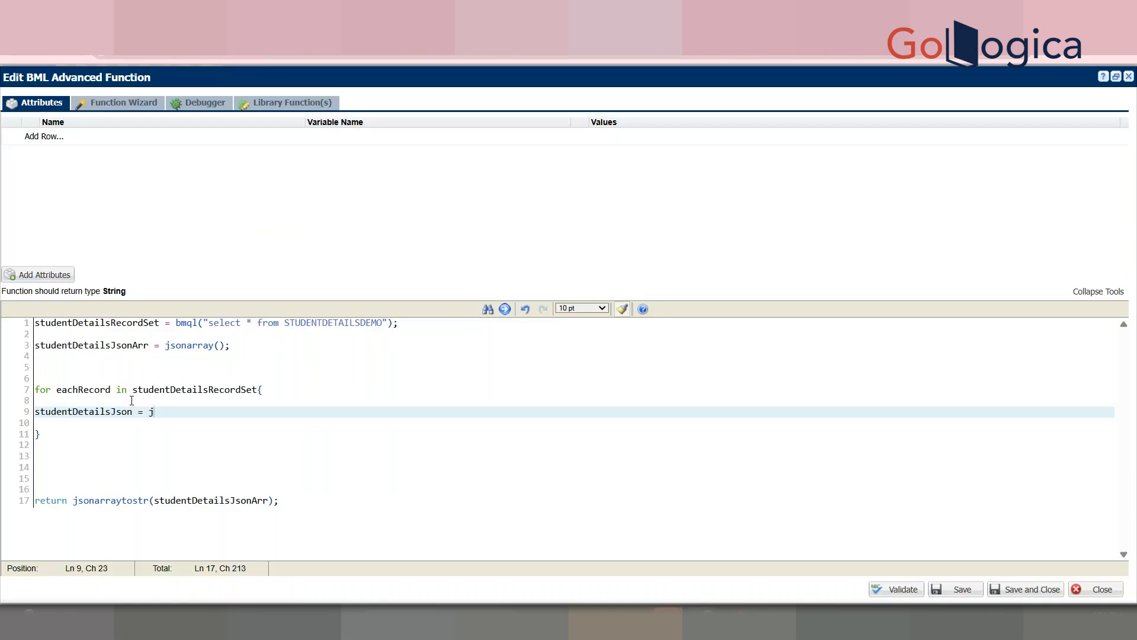
type("son();")
Step: Add jsonput(studentDetailsJson, "SNO", get(eachRecord, "SNo")); inside the loop
key("Return")
key("Return")
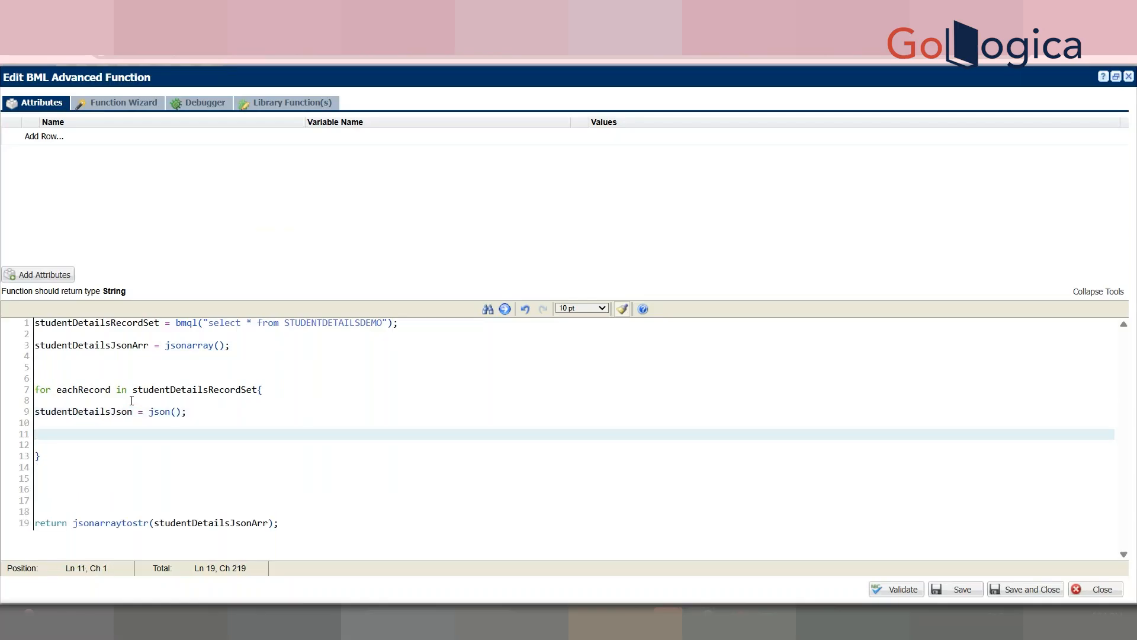
type("f")
key("BackSpace")
type("jsonput(")
left_click(131, 412)
double_click(127, 411)
left_click(105, 444)
left_click(113, 437)
key("ctrl+v")
type(",\"SN")
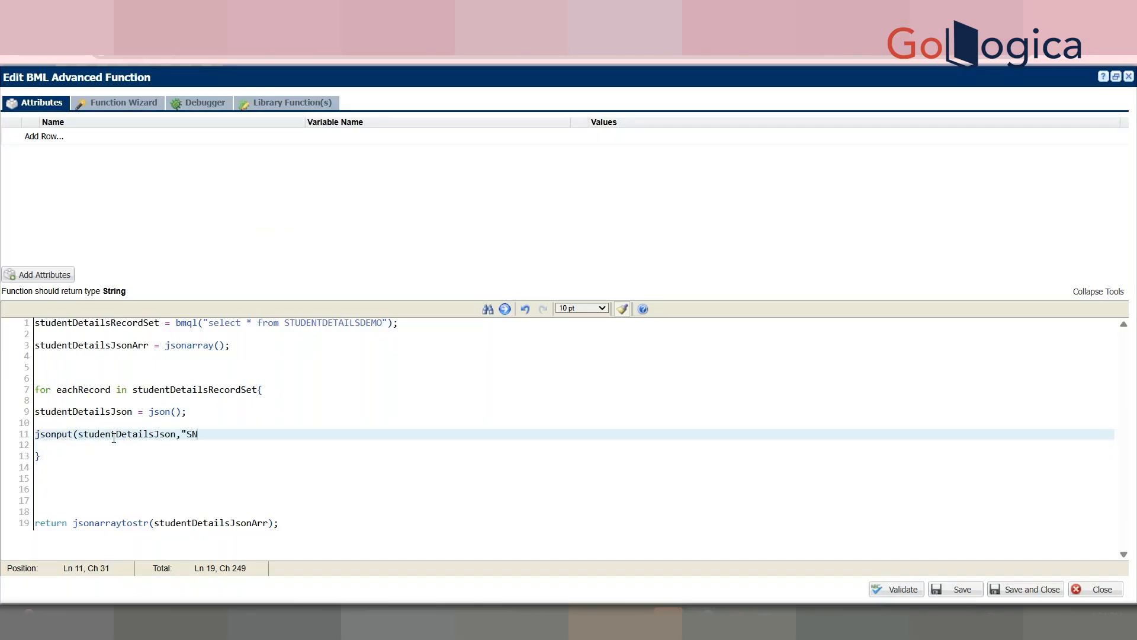
type("P\",get(eachRecord,S")
key("BackSpace")
type("\"Sno")
key("BackSpace")
type("No")
key("alt+Tab")
key("alt+Tab")
type(");")
key("Return")
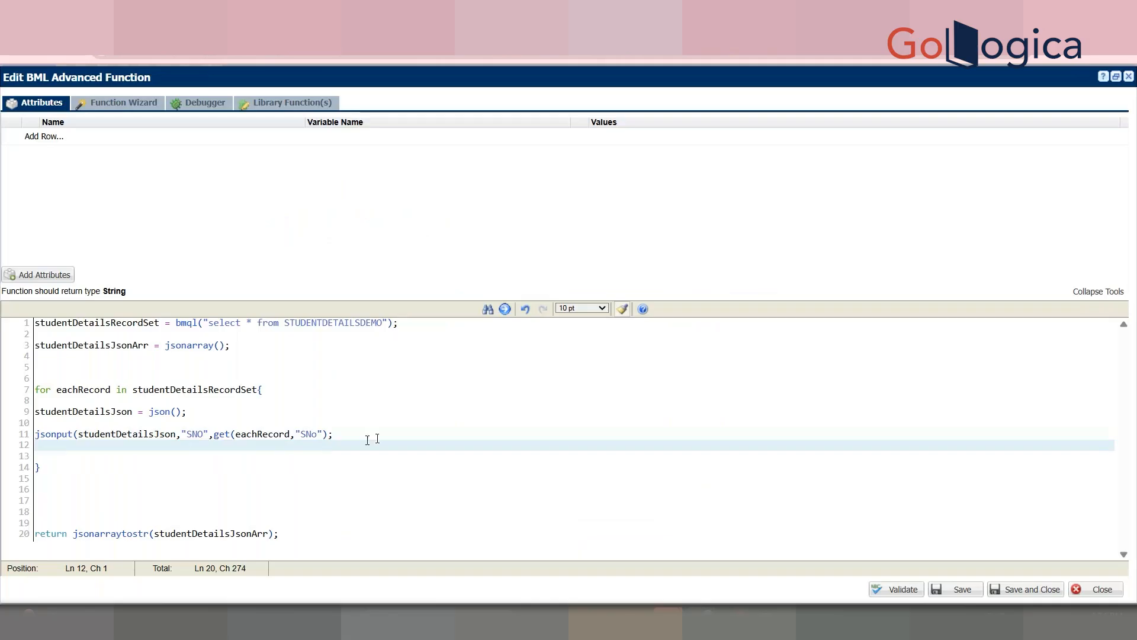
Step: Duplicate the jsonput line twice and change the copies' keys to StudentName and Marks
left_click_drag(368, 439, 8, 438)
key("ctrl+c")
left_click(57, 445)
key("ctrl+v")
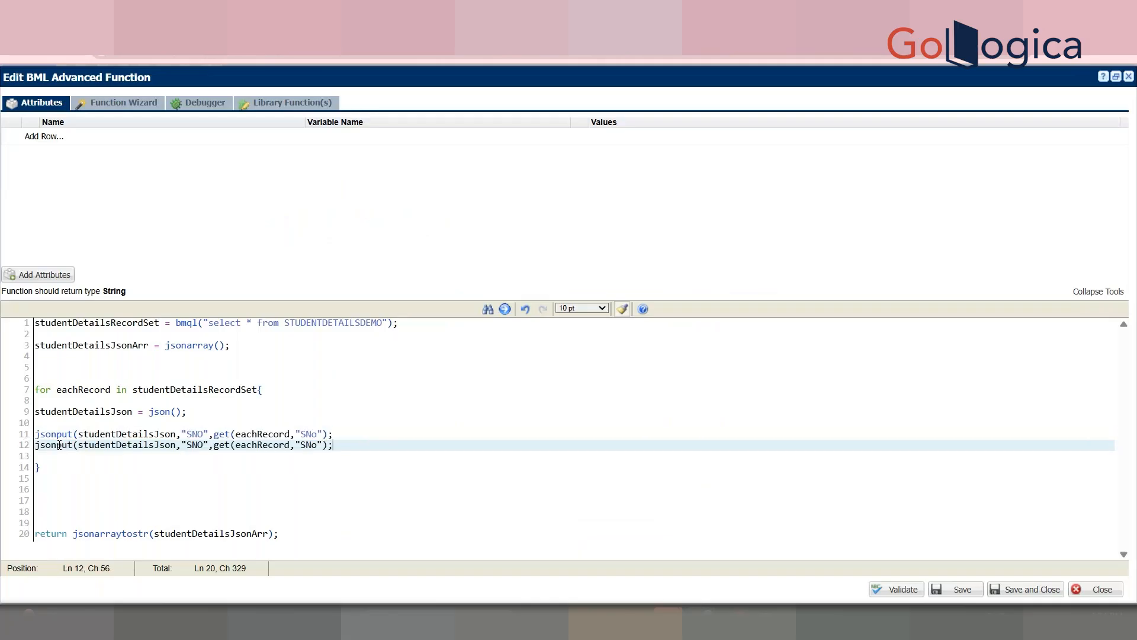
key("Return")
key("ctrl+v")
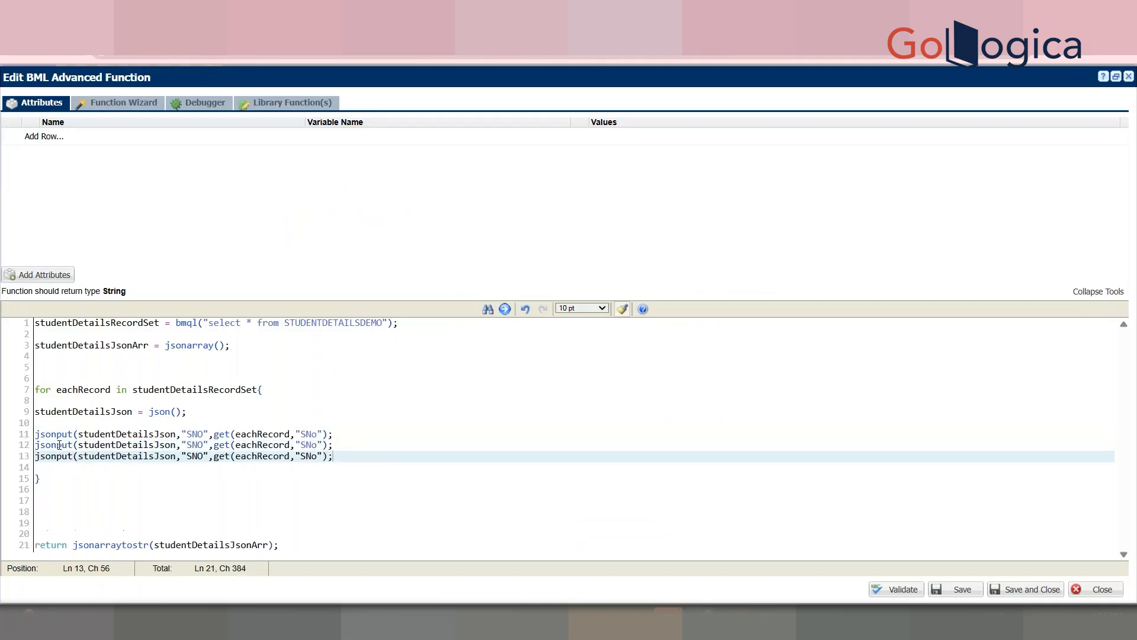
left_click(200, 445)
key("Right")
key("Right")
key("Left")
key("BackSpace")
key("BackSpace")
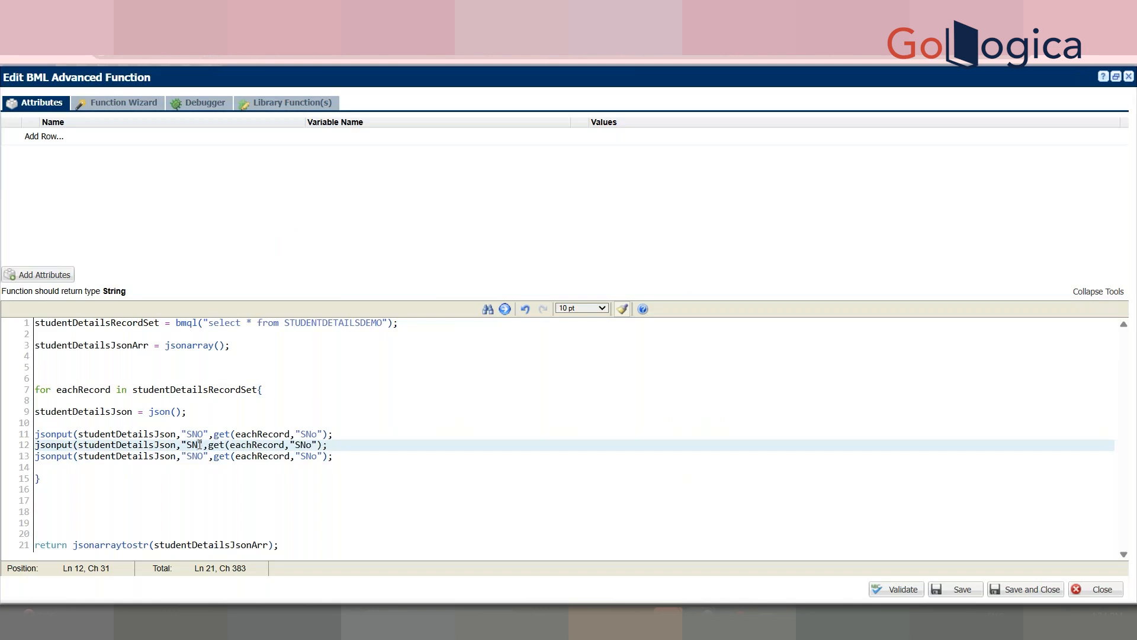
type("tudentNam")
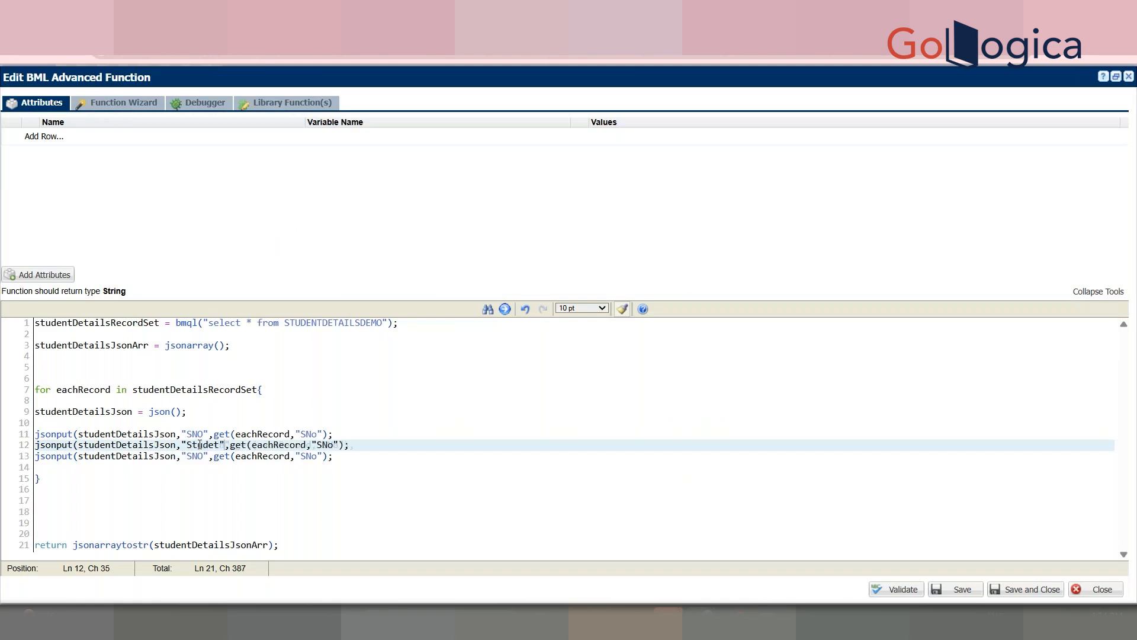
type("e")
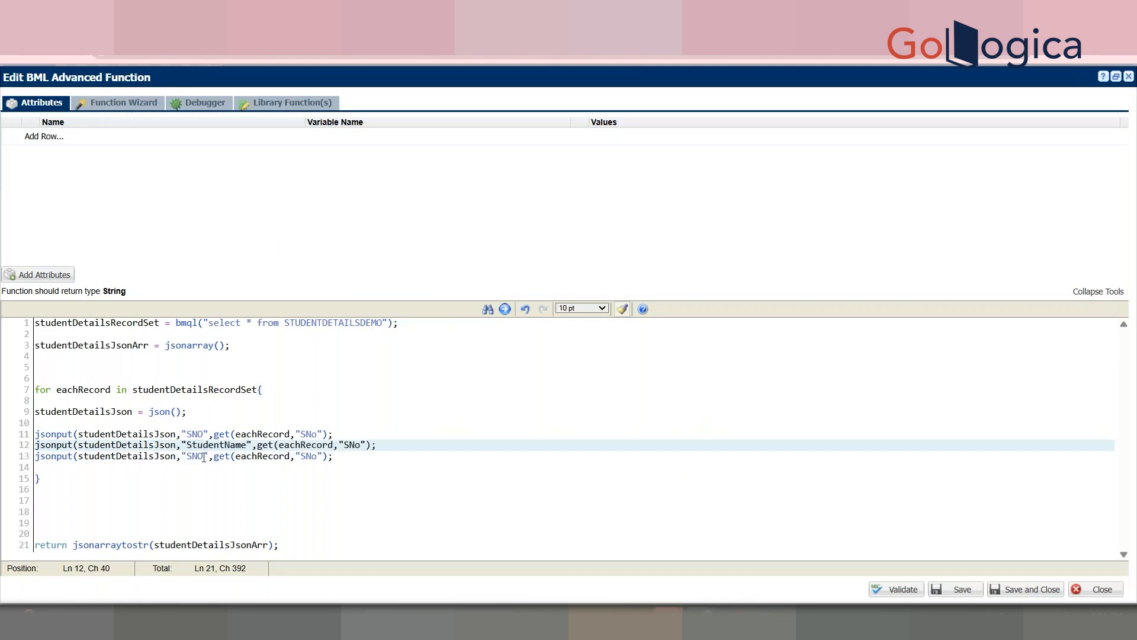
left_click(204, 456)
key("BackSpace")
key("BackSpace")
key("BackSpace")
type("Marks")
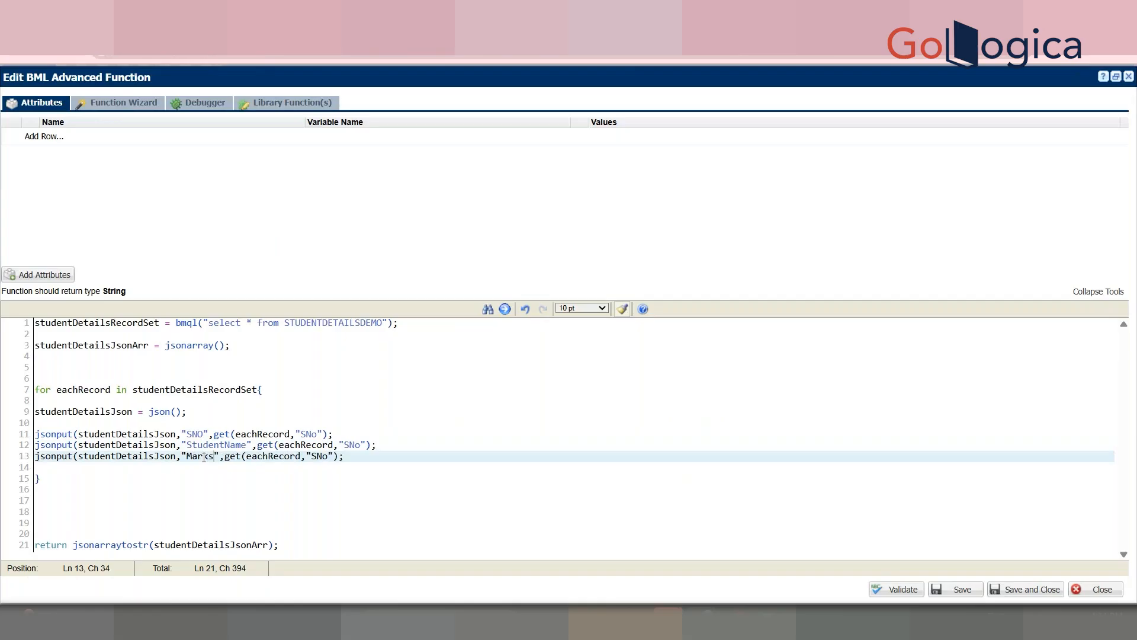
Step: Change the copies' column names from SNo to StudentName and Marks
double_click(284, 457)
left_click(321, 457)
double_click(351, 445)
type("tudentNam")
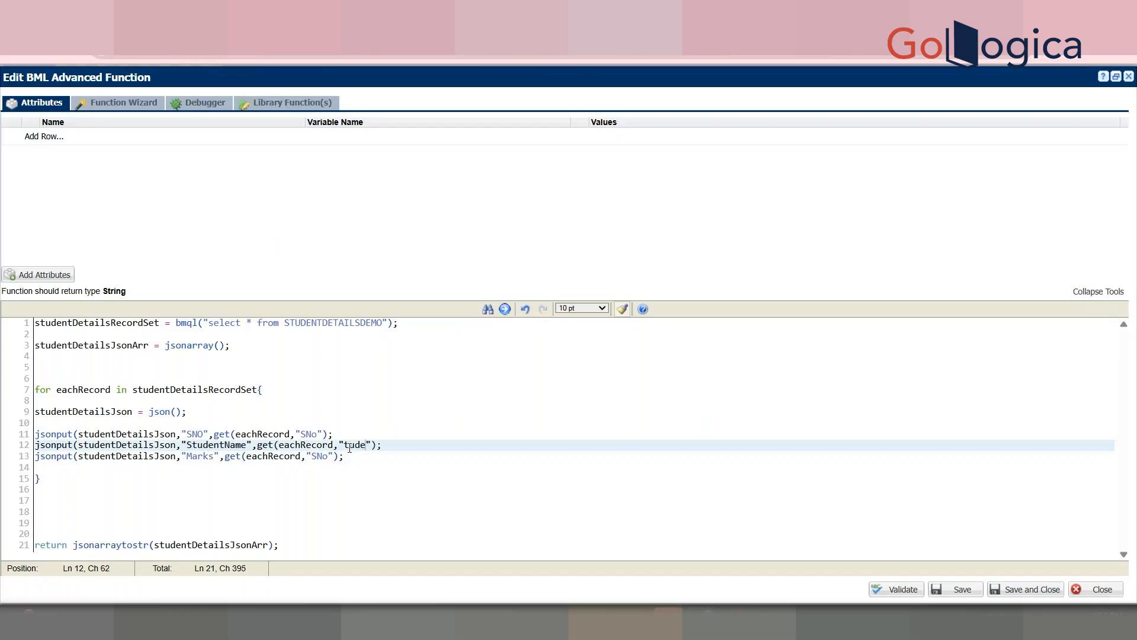
type("e")
left_click(330, 457)
key("BackSpace")
key("BackSpace")
key("BackSpace")
type("Marks")
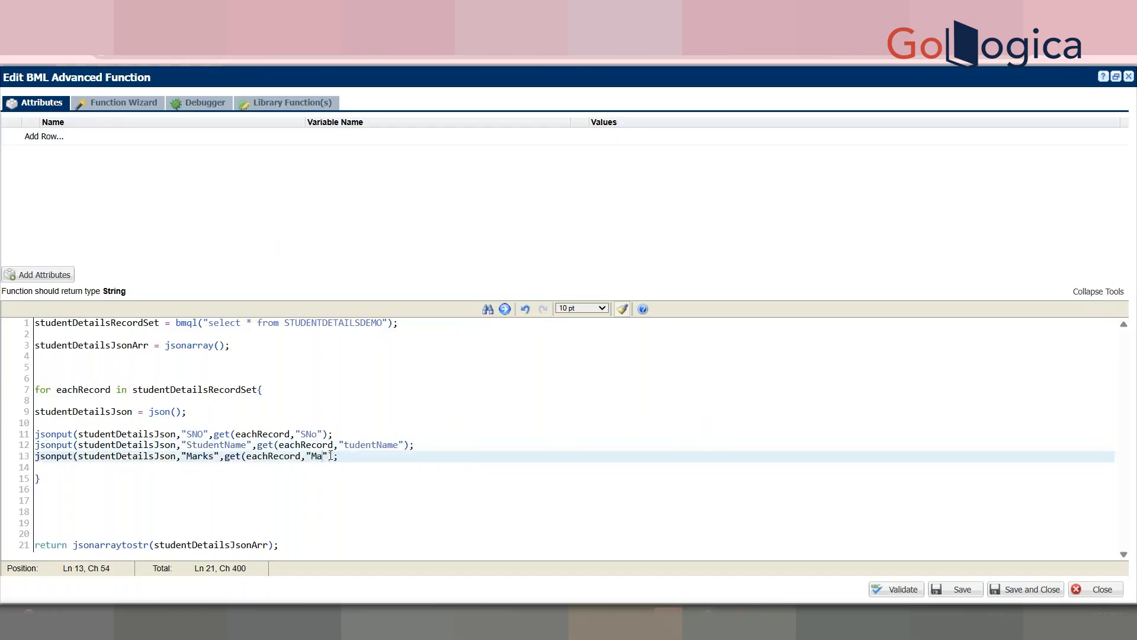
Step: Append each object with jsonarrayappend(studentDetailsJsonArr, studentDetailsJson); at the loop's end
left_click(162, 474)
left_click(142, 468)
key("Return")
type("jsonarrayappend(")
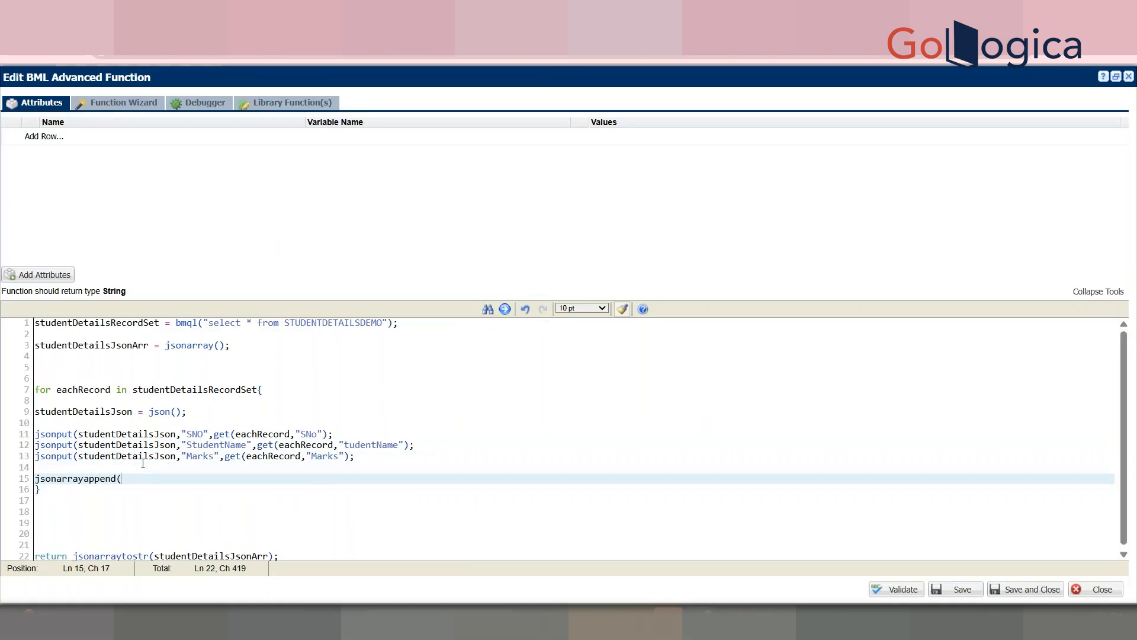
double_click(118, 346)
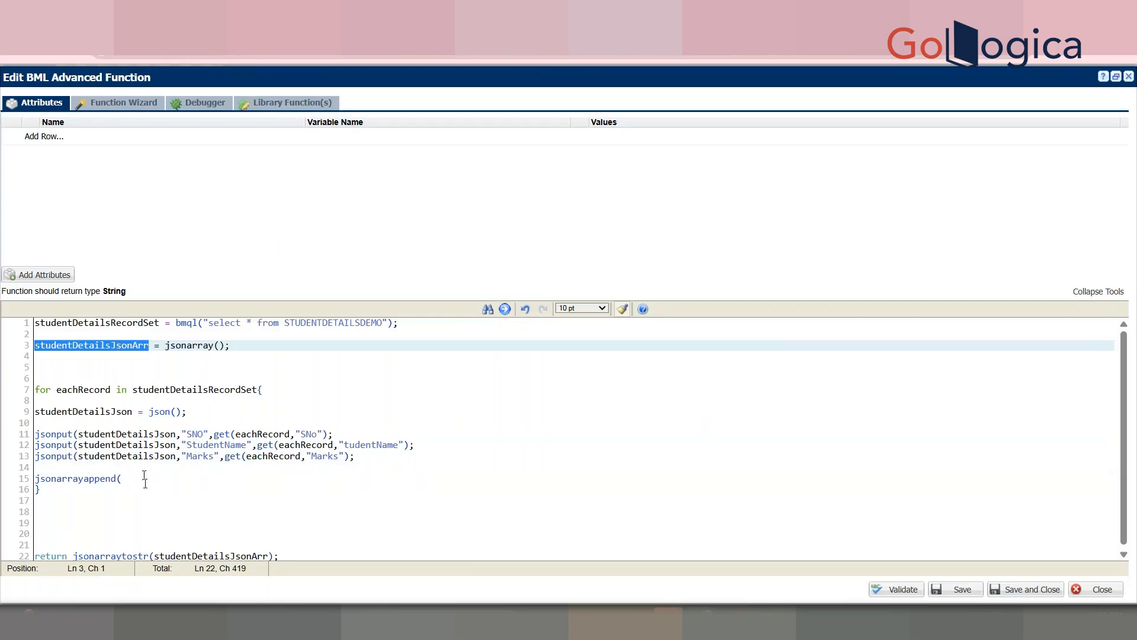
left_click(142, 477)
key("ctrl+v")
type(",")
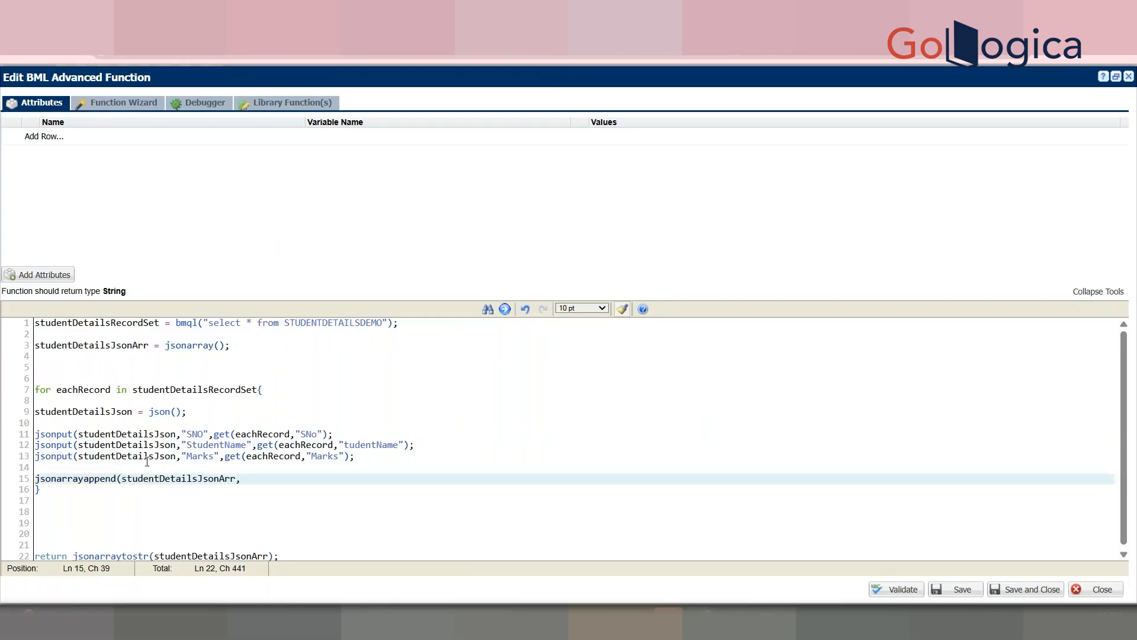
left_click(147, 456)
double_click(147, 456)
key("ctrl+c")
left_click(261, 478)
key("ctrl+v")
type(");")
key("Return")
Step: Validate, add the missing ) after each get(...) call on lines 11–13, and validate again
left_click(900, 589)
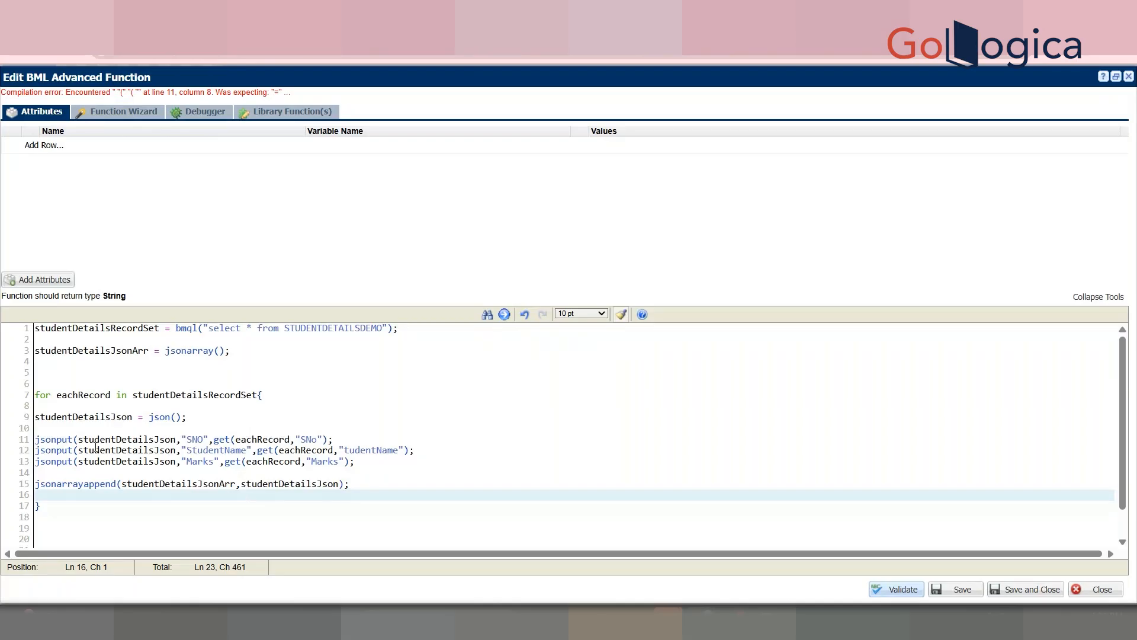
left_click(325, 441)
type(")")
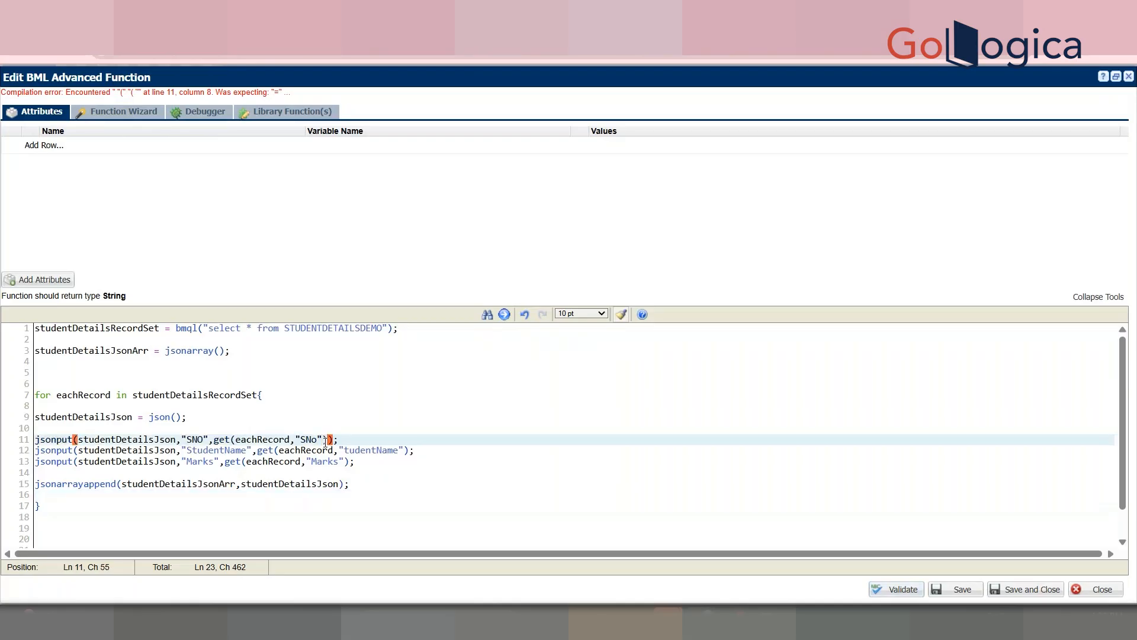
left_click(406, 451)
type(")")
key("BackSpace")
type(")")
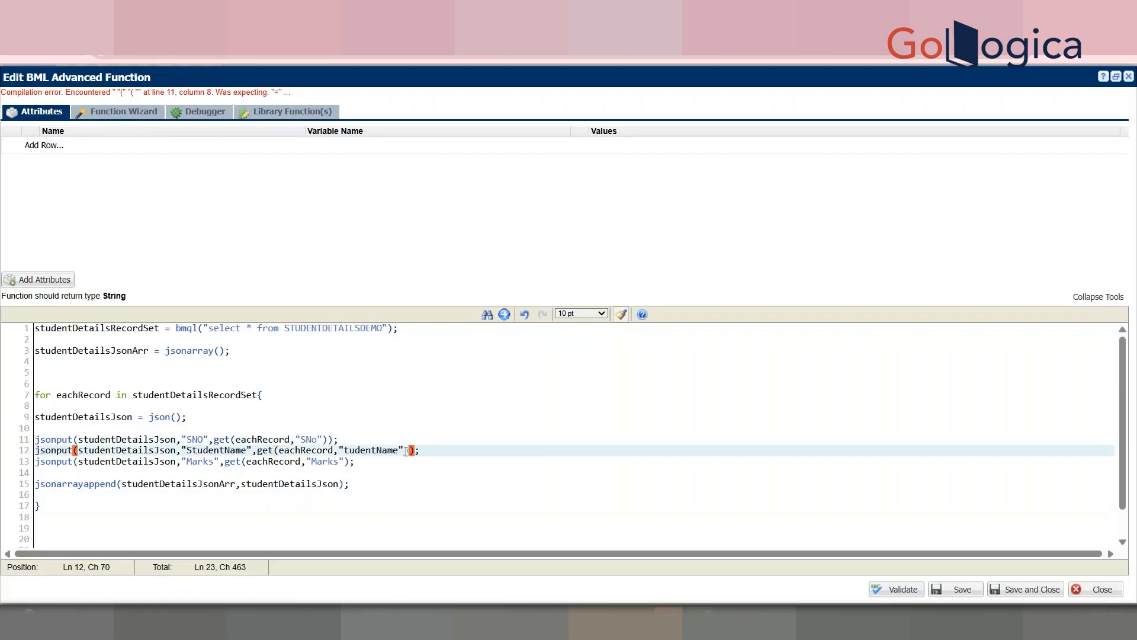
left_click(343, 462)
type(")")
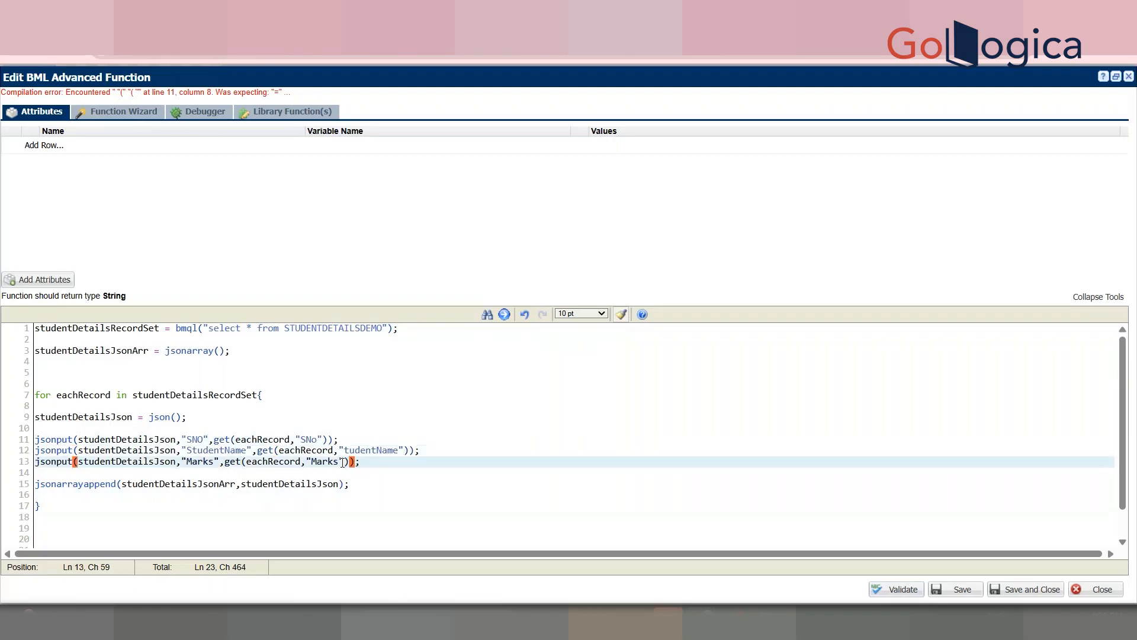
left_click(901, 590)
left_click(209, 106)
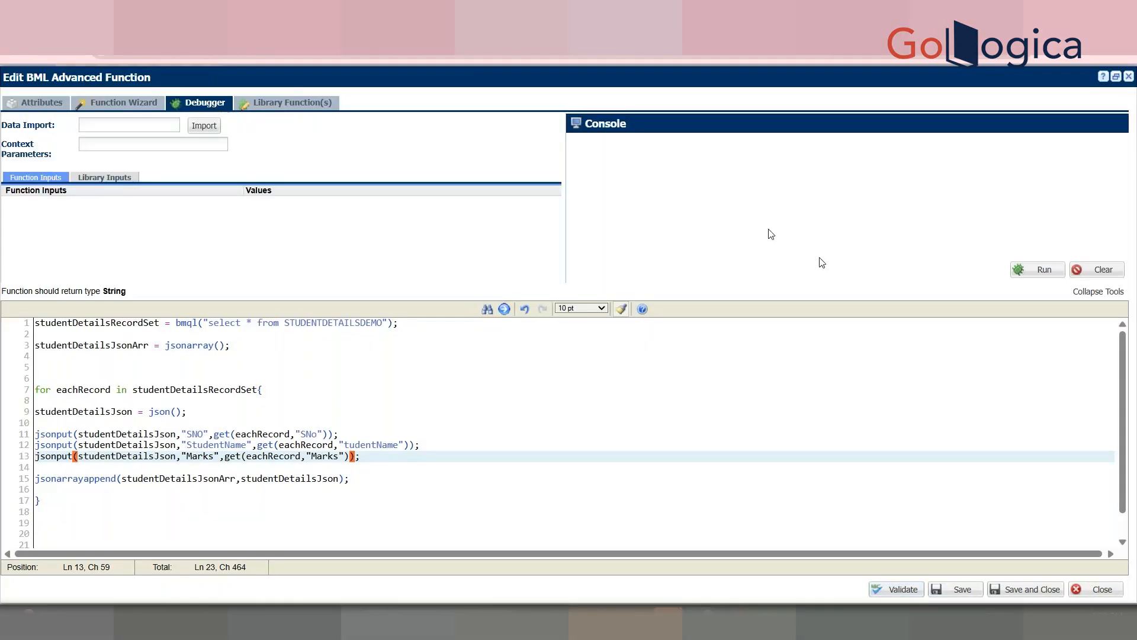
left_click(1044, 271)
left_click_drag(818, 196, 580, 148)
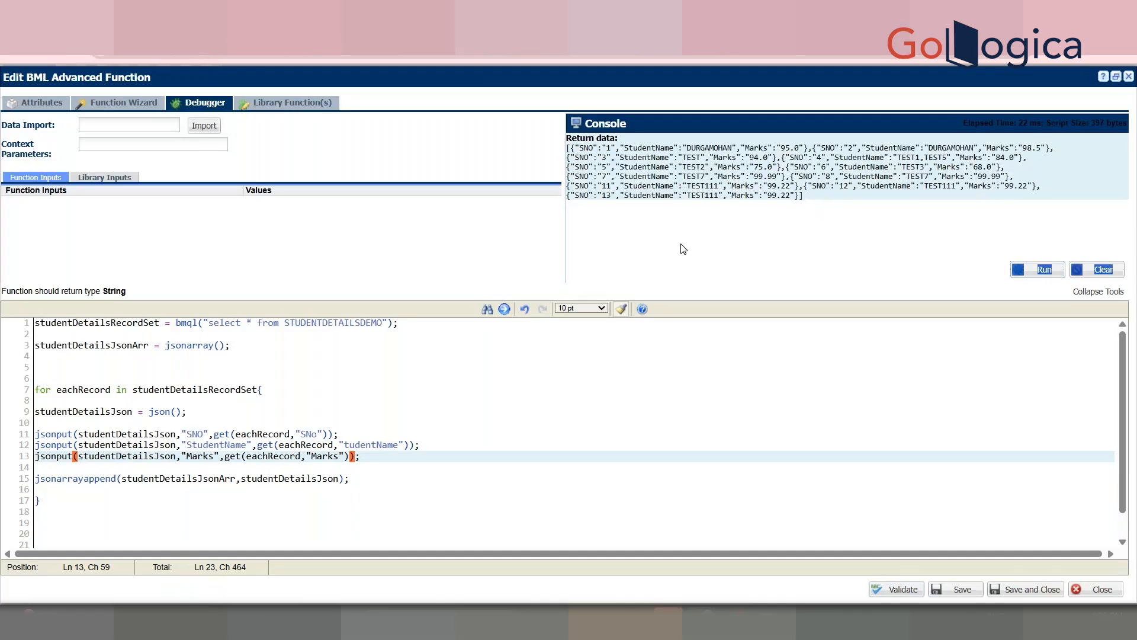
left_click(456, 437)
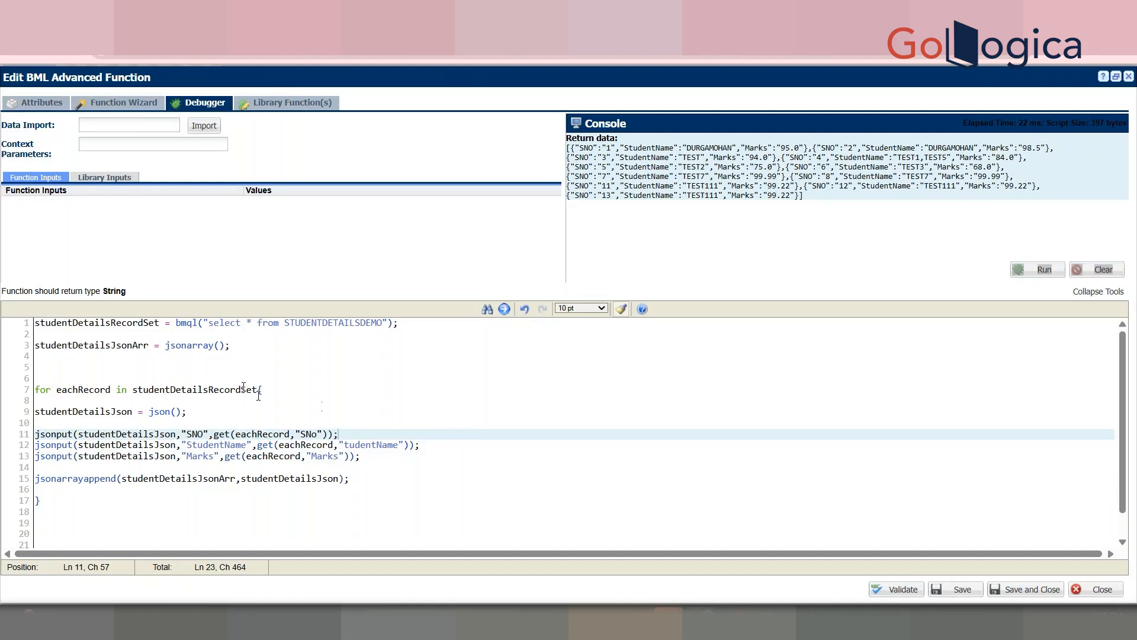
double_click(191, 345)
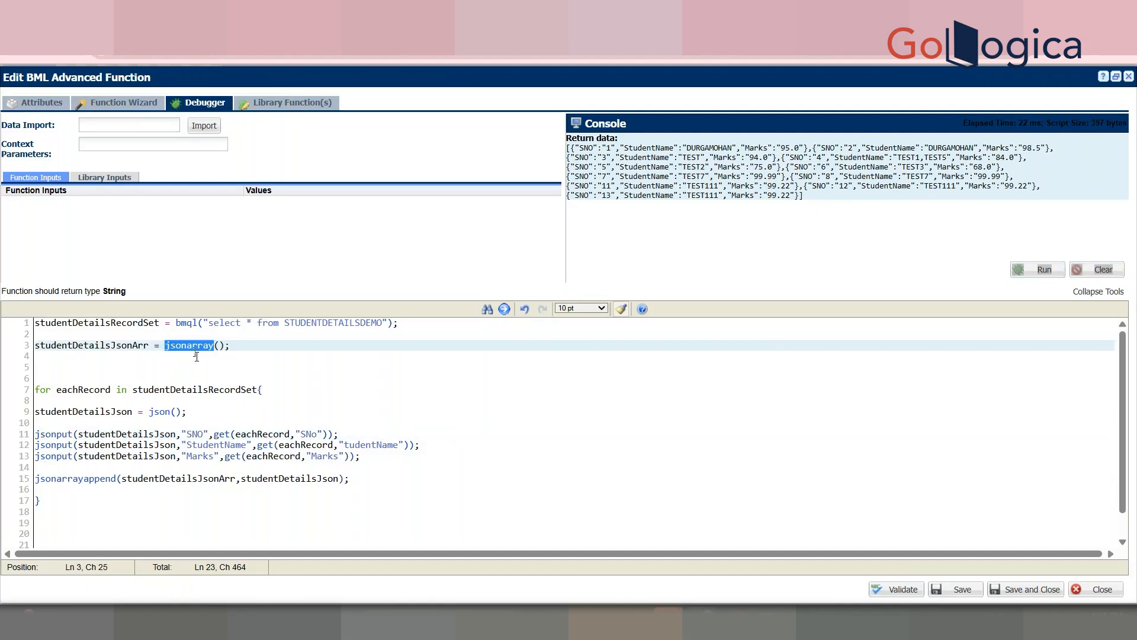
double_click(202, 390)
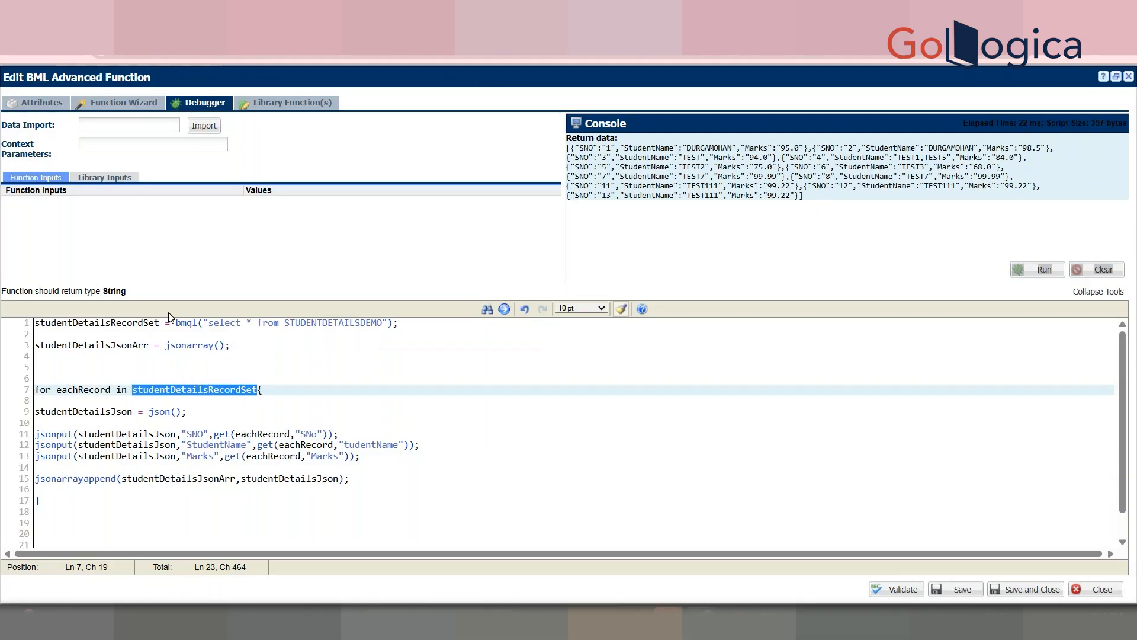
left_click(189, 444)
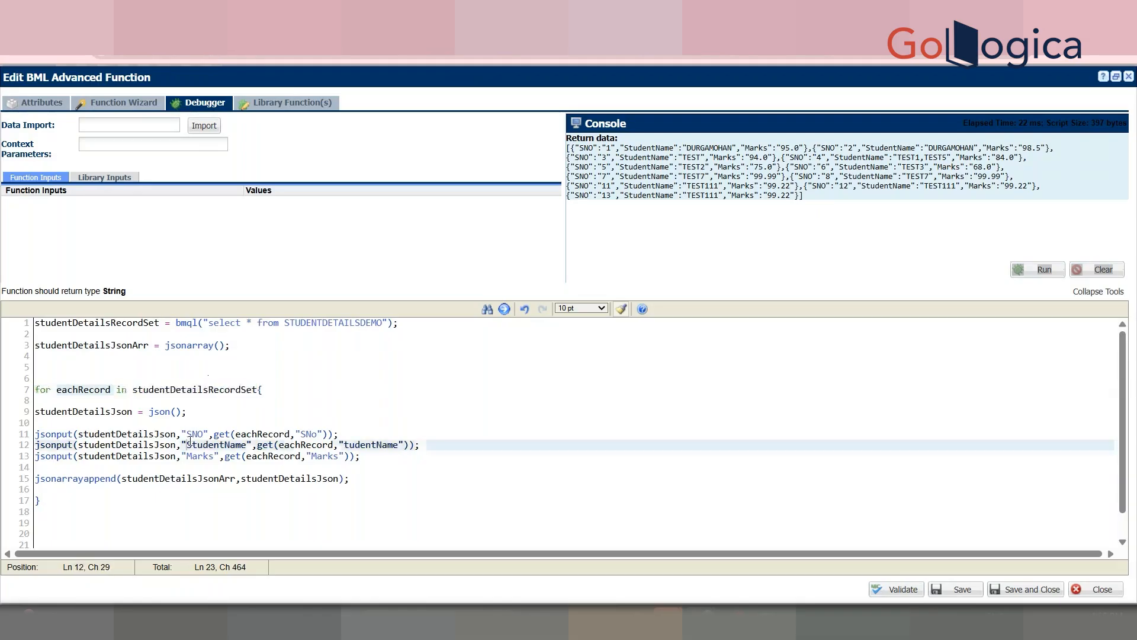
left_click(112, 413)
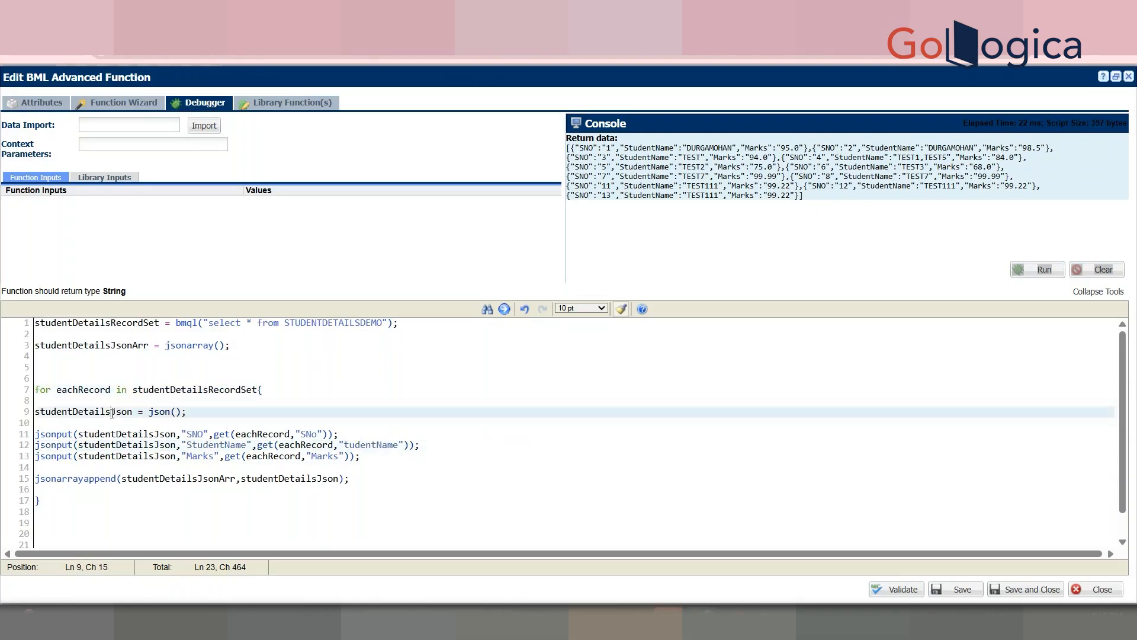
double_click(112, 413)
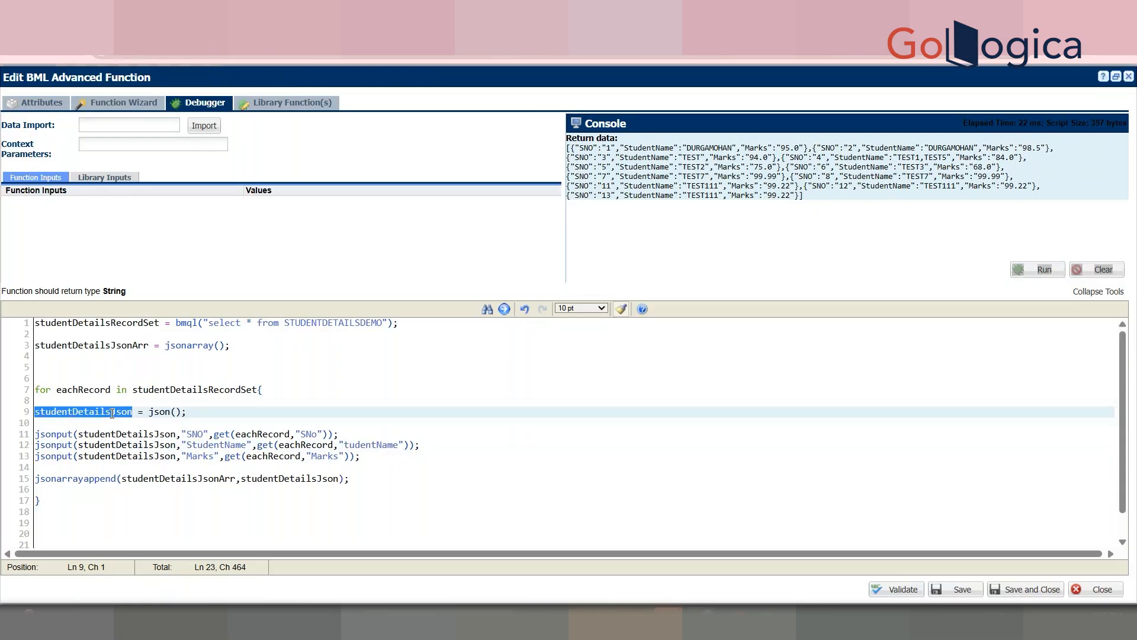
double_click(161, 478)
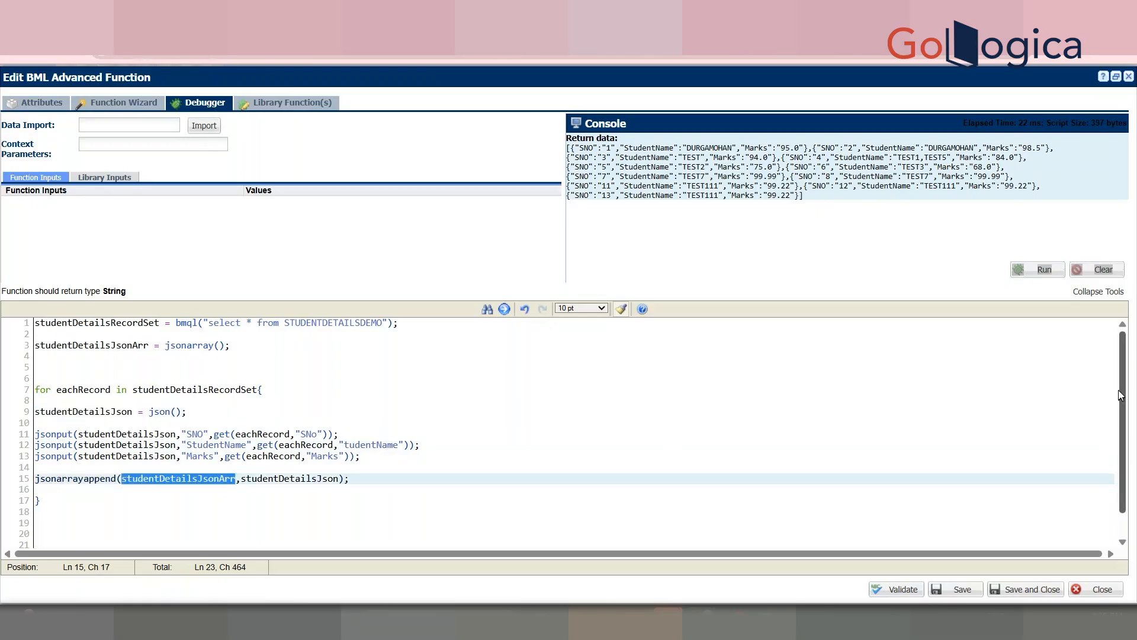
scroll(1122, 463, "down", 1)
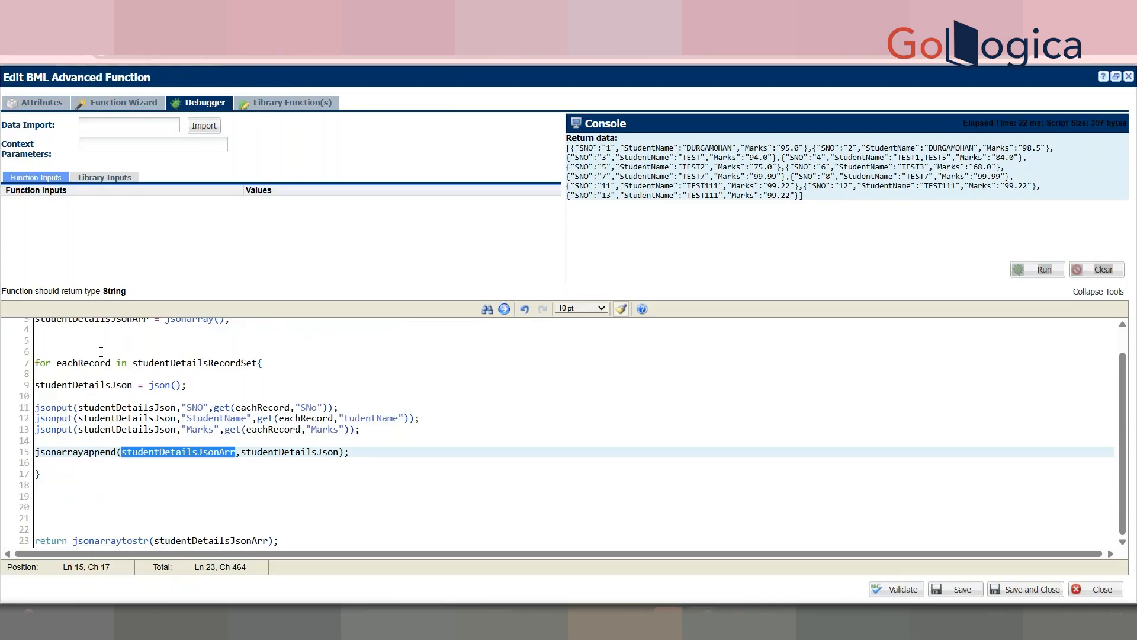
left_click_drag(830, 196, 802, 191)
left_click_drag(569, 151, 633, 168)
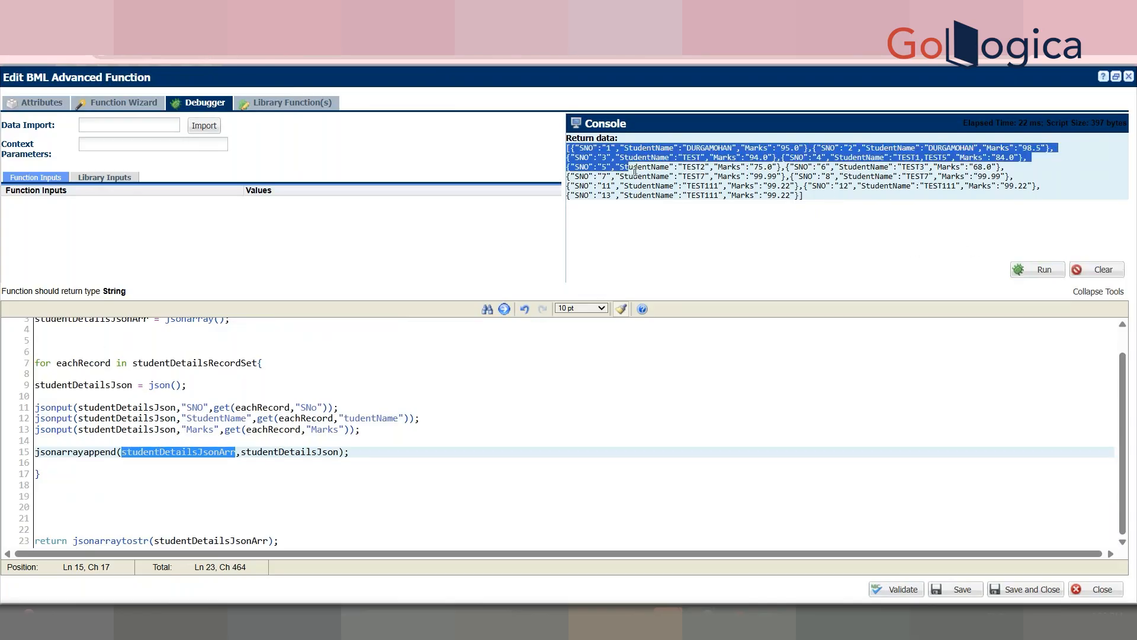
left_click(112, 544)
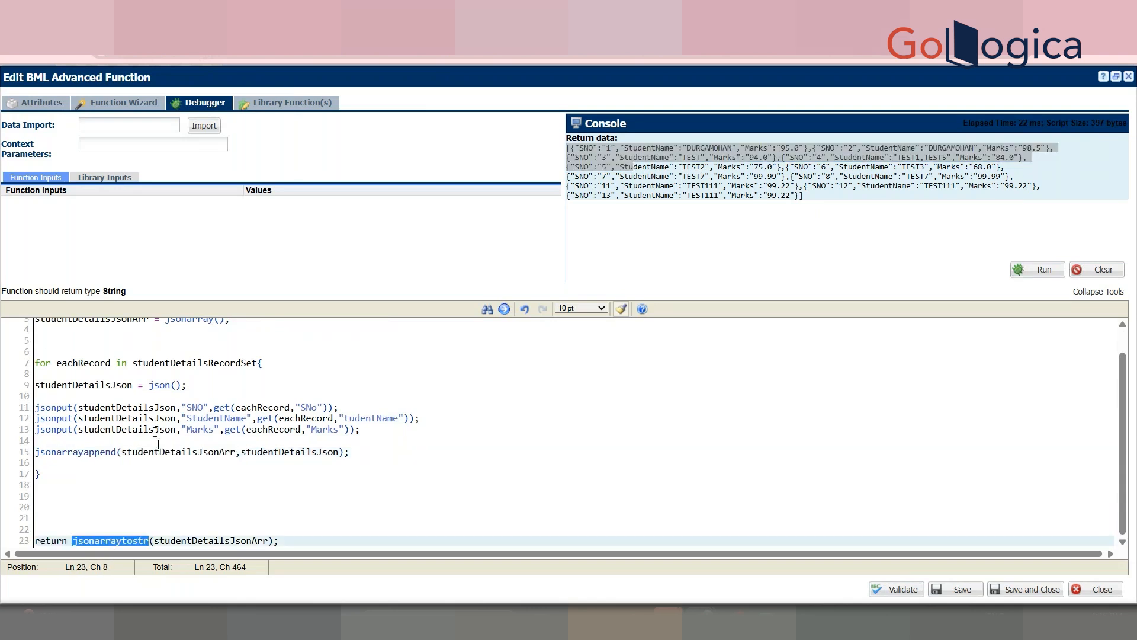
double_click(114, 291)
left_click_drag(804, 196, 569, 148)
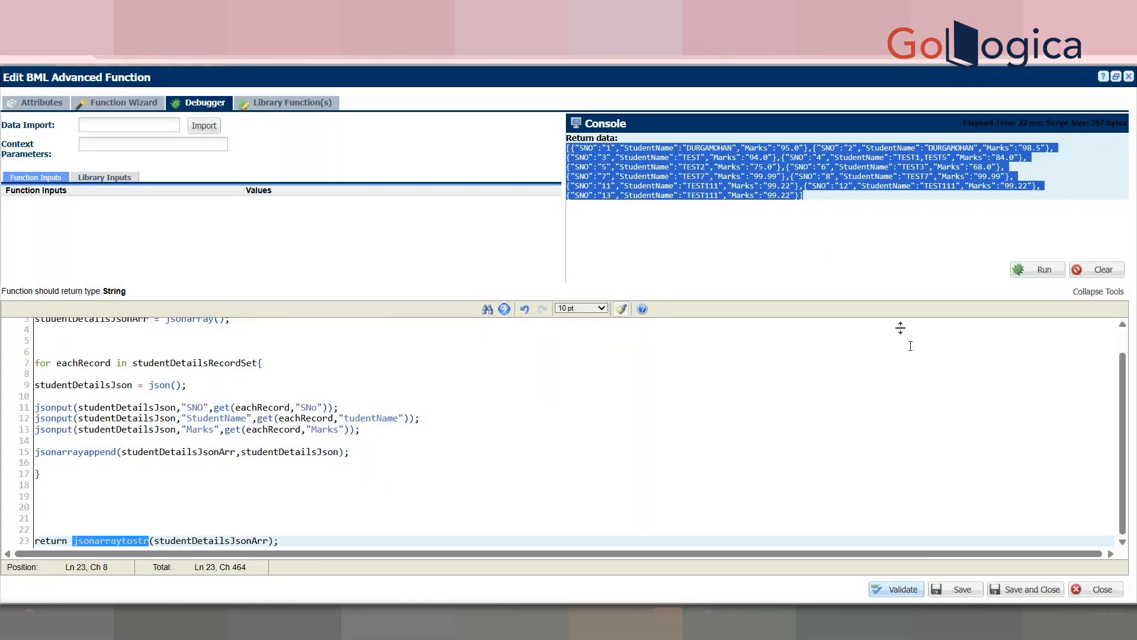
Step: Save the StudentDetailsString function and set its Set Type to Forced Set
left_click(1024, 588)
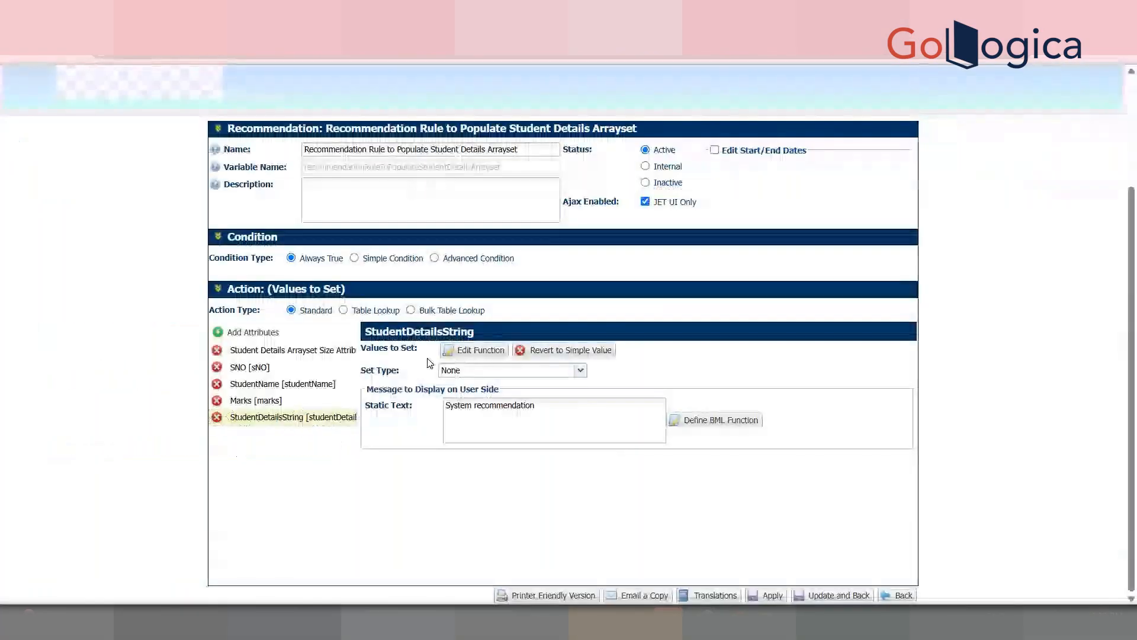
left_click(527, 370)
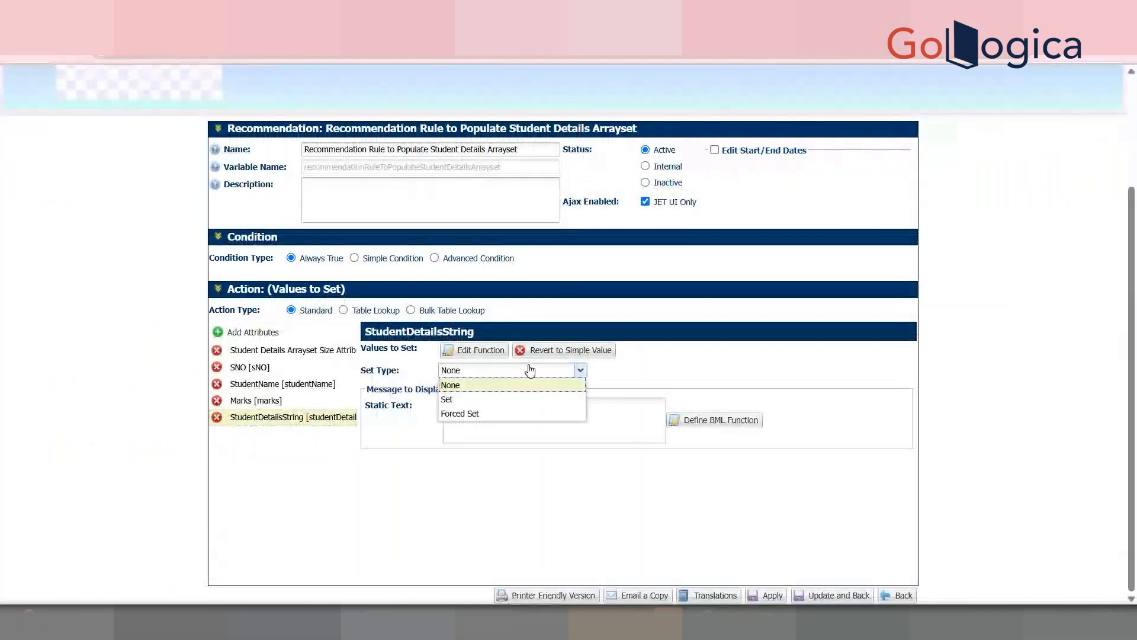
left_click(510, 413)
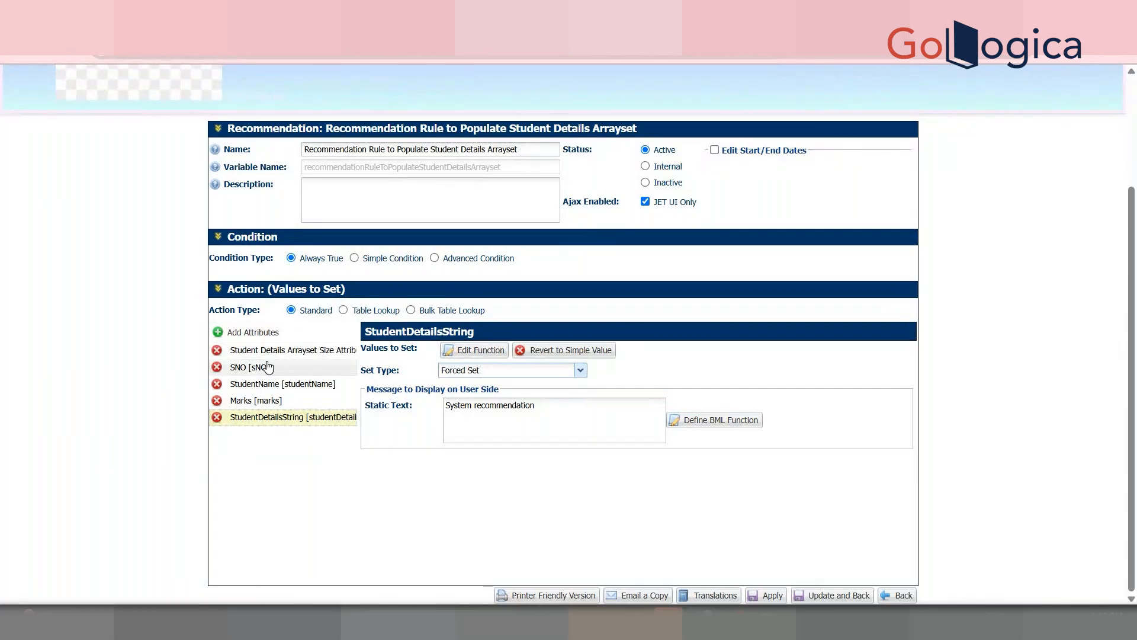
Step: Open the Student Details Arrayset Size Attribute function and delete the placeholder 'return 5;'
left_click(308, 351)
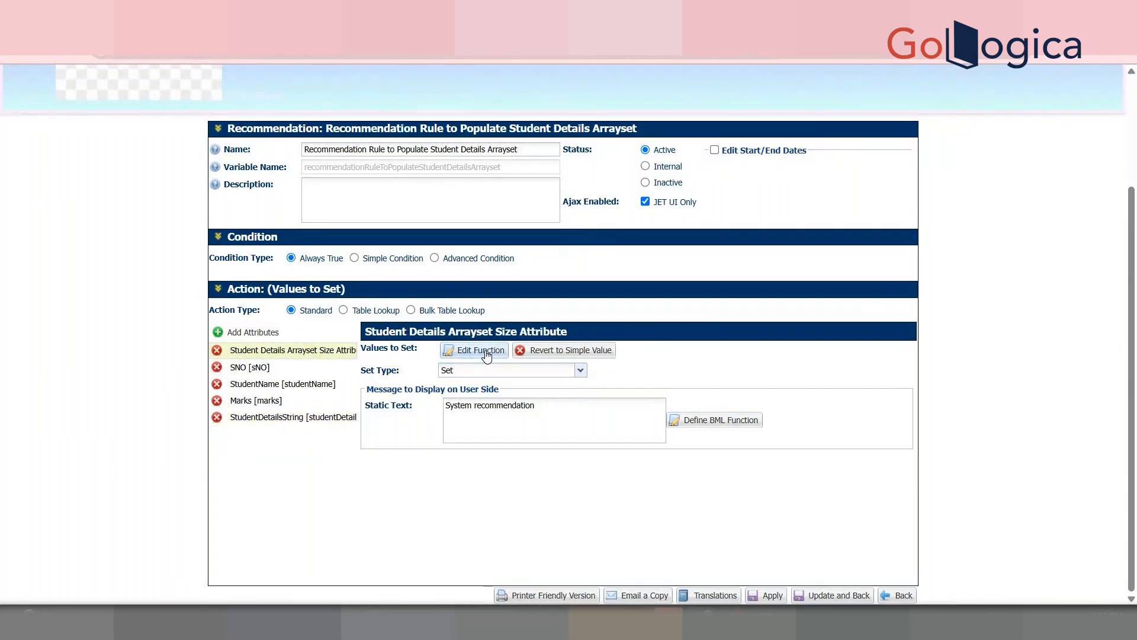
left_click(481, 351)
left_click_drag(114, 326, 3, 293)
key("Delete")
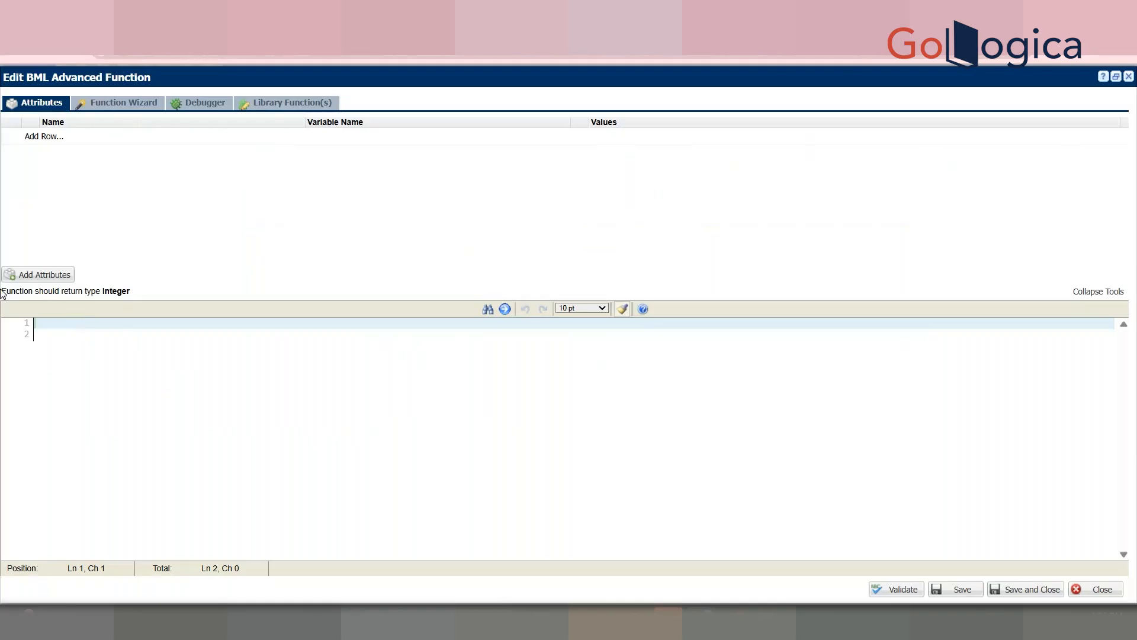
Step: Add StudentDetailsString as an input attribute of the function
left_click(63, 276)
left_click(491, 219)
type("s")
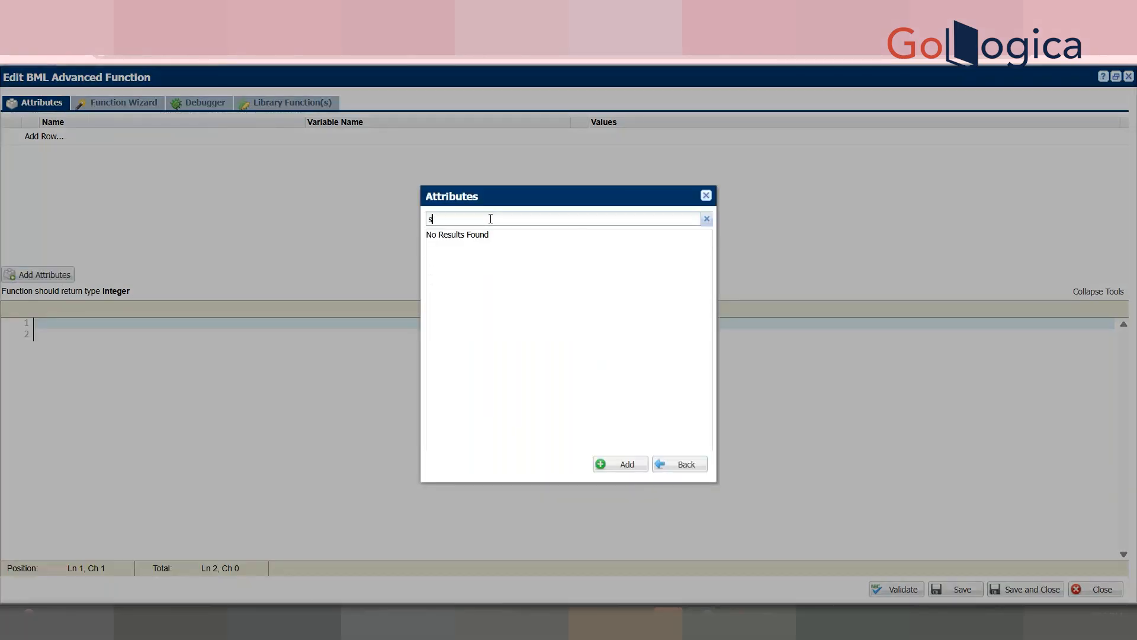
type("utudentDet")
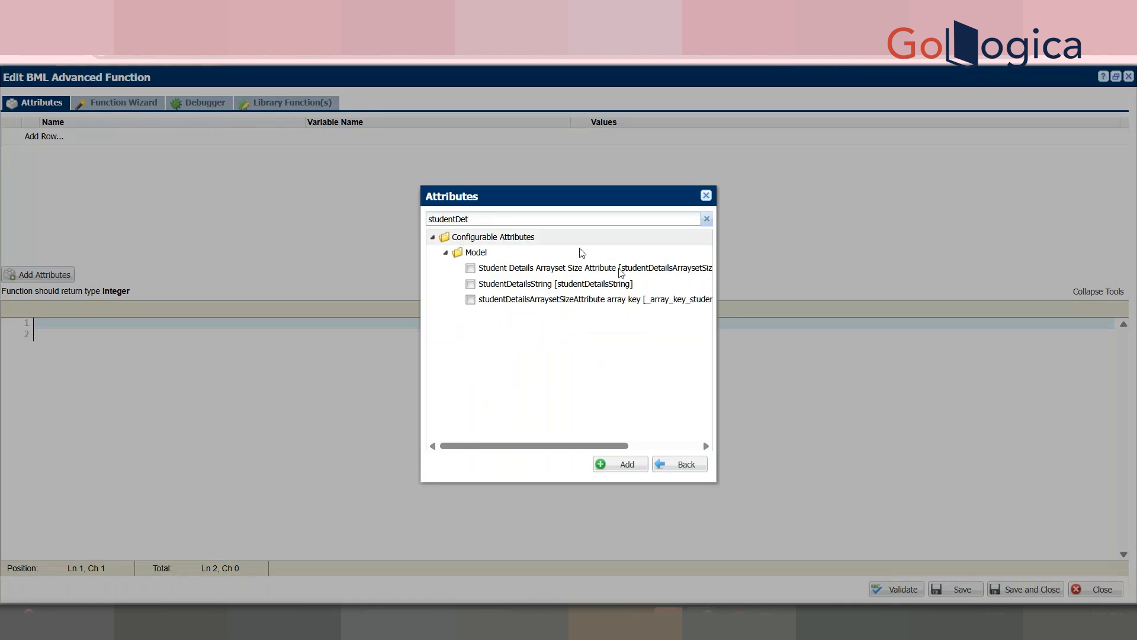
left_click(582, 287)
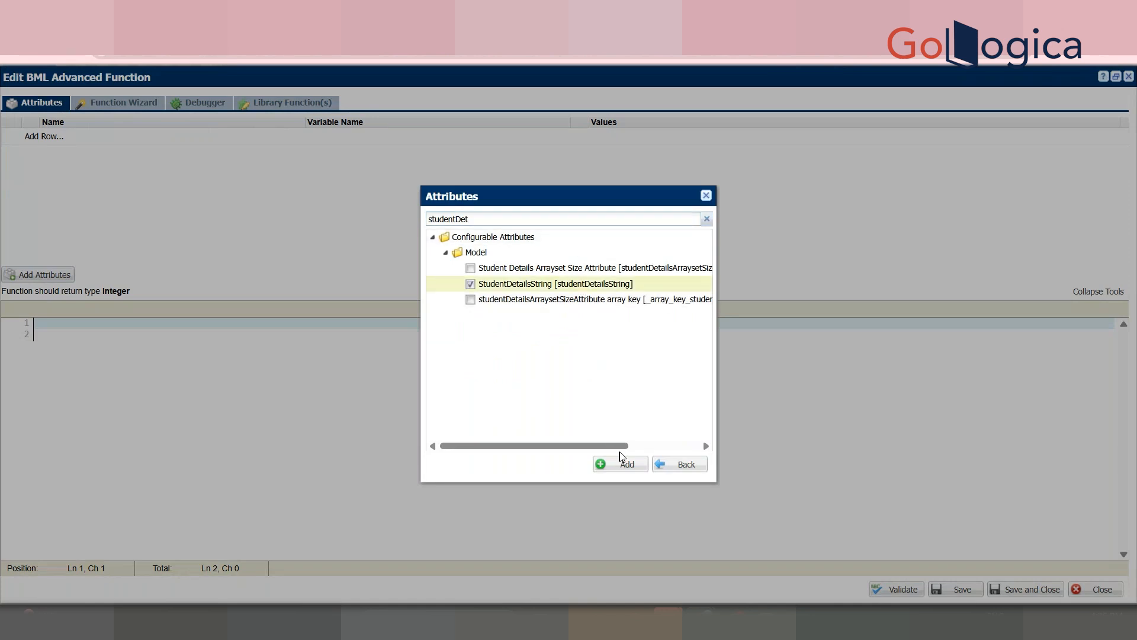
left_click(623, 463)
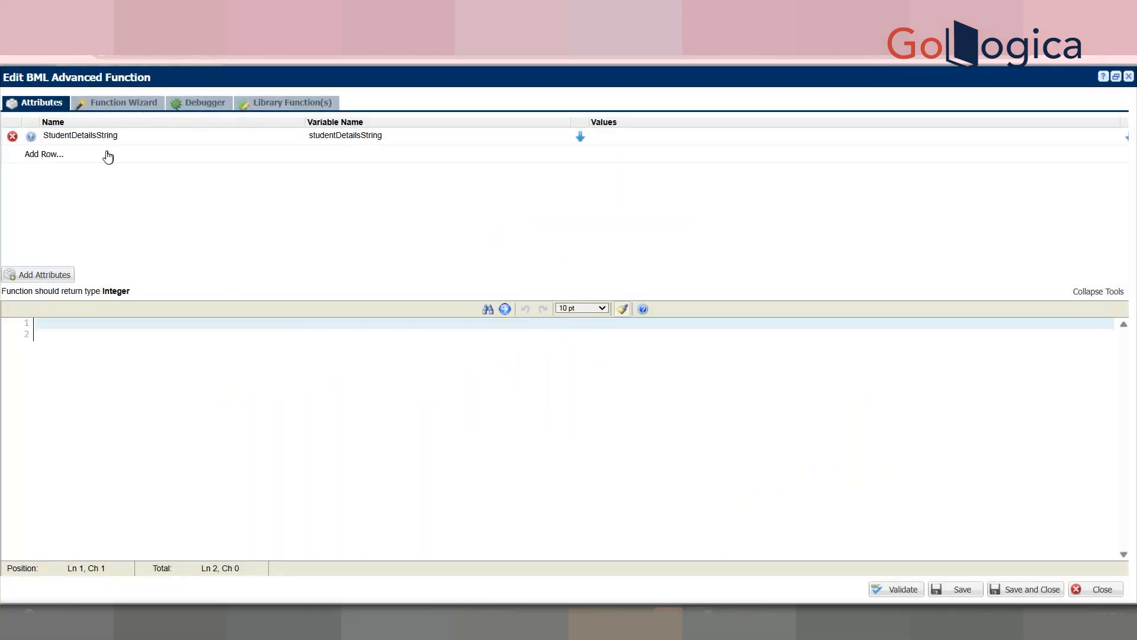
Step: Write studentDetailsSize = jsonarraysize(jsonarray(studentDetailsString)); on line 1
left_click(66, 334)
left_click(77, 323)
type("studentDetailsSize = j")
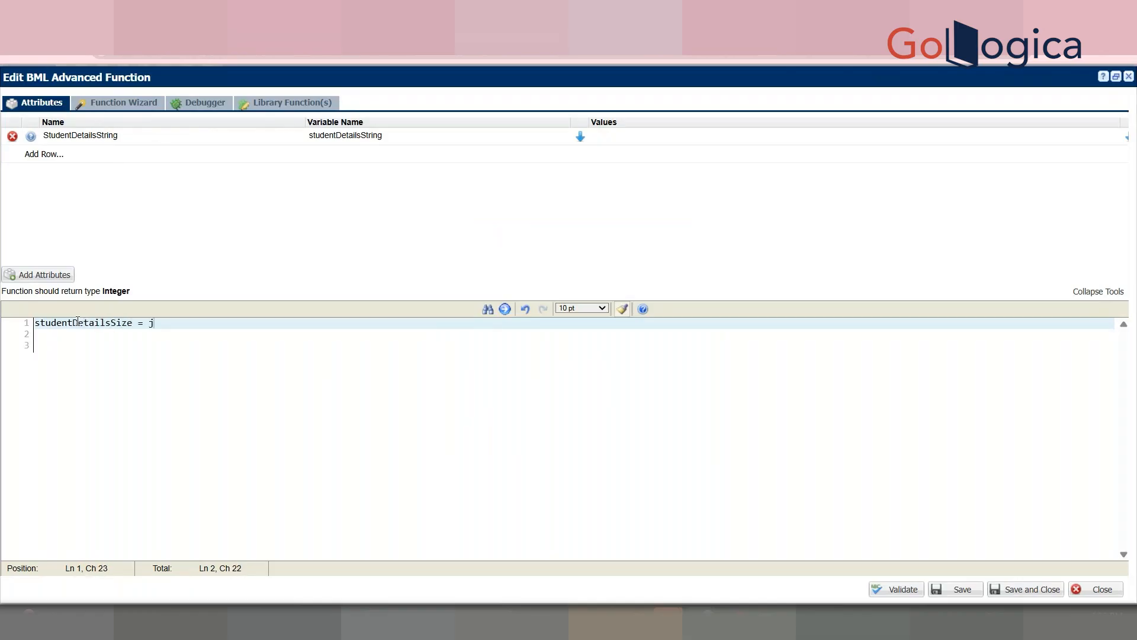
type("sonarraysi")
type("sona")
key("BackSpace")
key("BackSpace")
key("BackSpace")
key("BackSpace")
key("BackSpace")
type("size(jsonarray(")
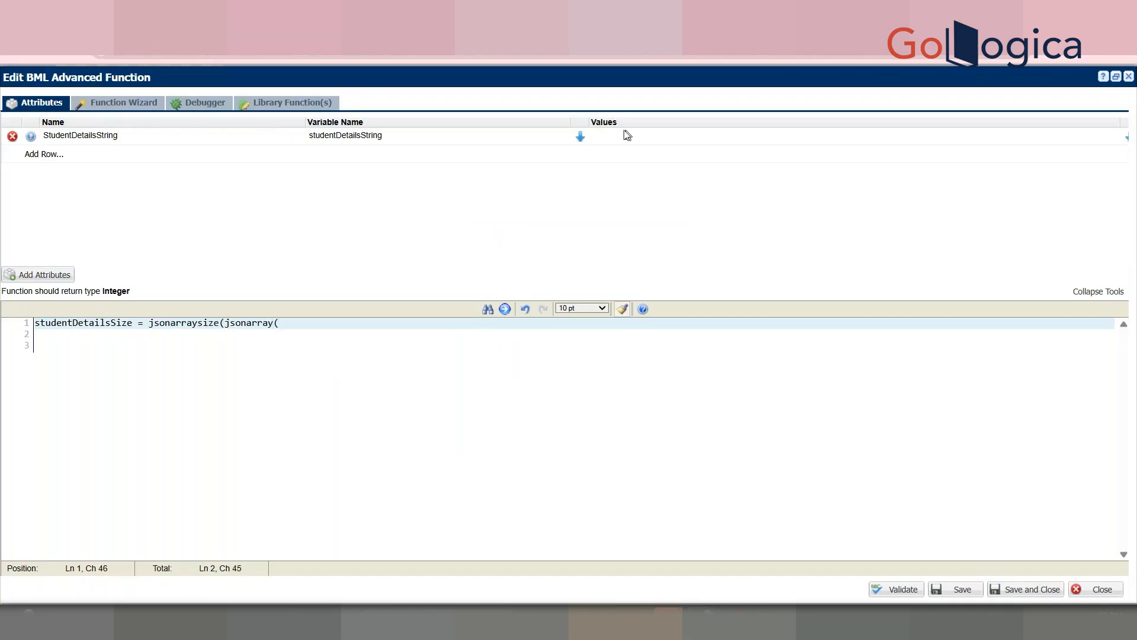
left_click(580, 137)
left_click(388, 334)
left_click(413, 319)
type("));")
key("Return")
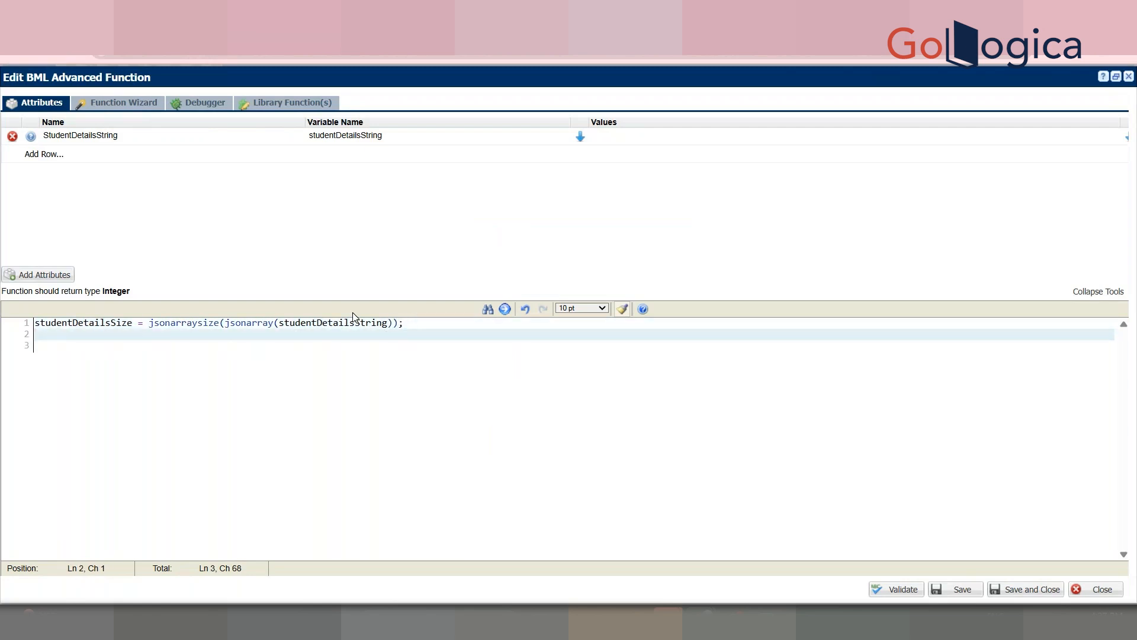
left_click_drag(225, 323, 392, 327)
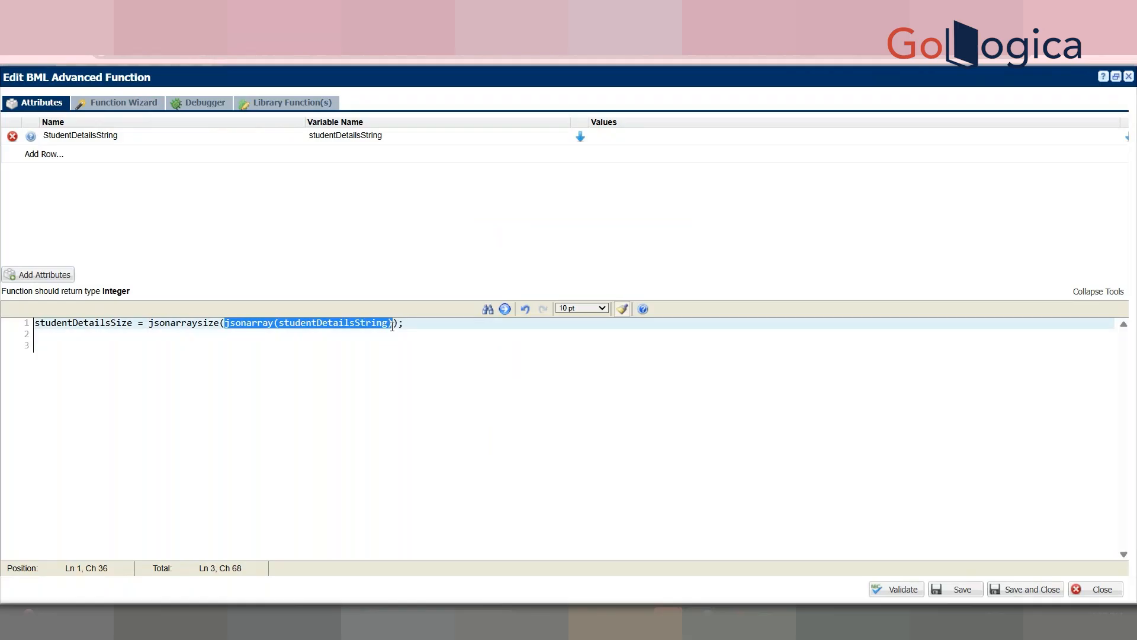
left_click(176, 323)
Step: Add 'return studentDetailsSize;' and validate the function
left_click(421, 342)
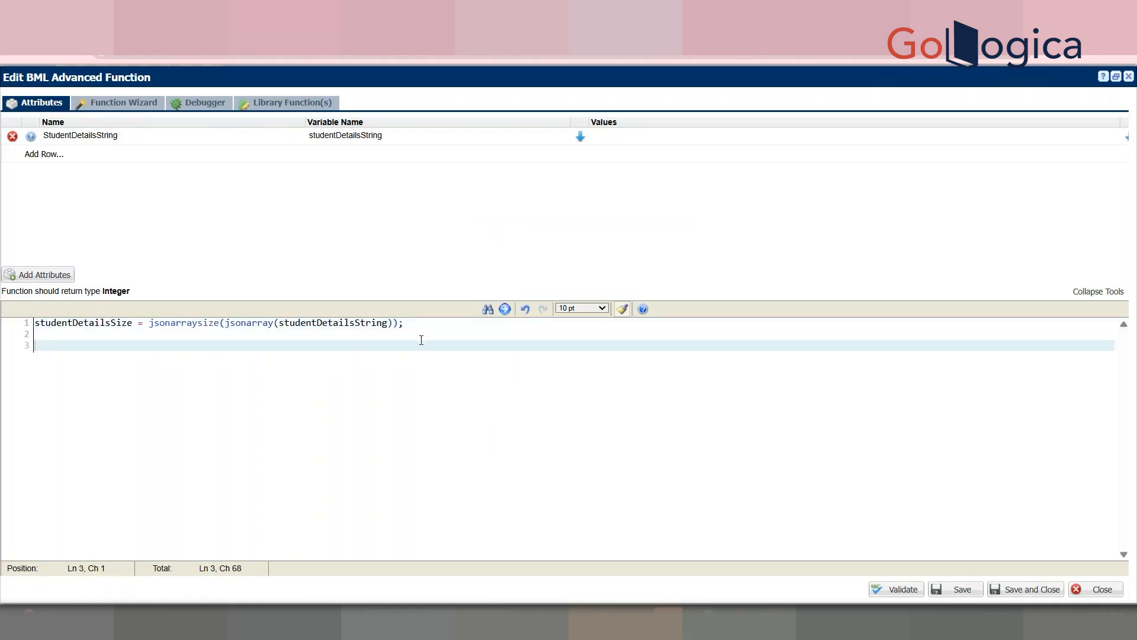
key("Return")
key("Return")
type("return")
left_click(79, 325)
double_click(78, 325)
key("ctrl+c")
left_click(85, 342)
key("ctrl+v")
type(";")
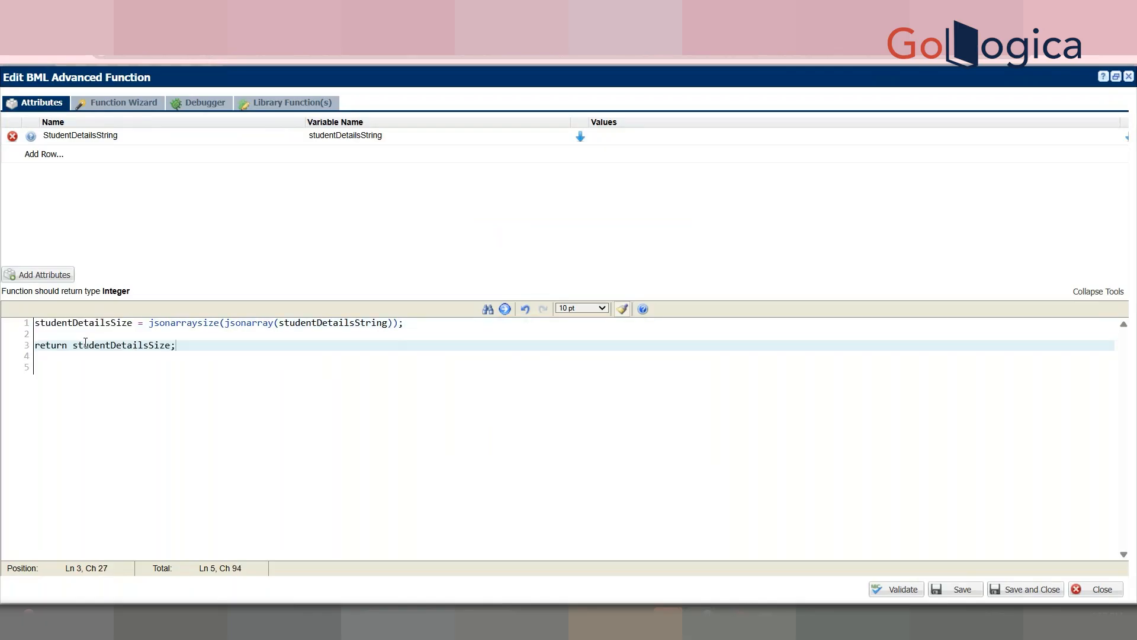
key("Return")
key("Return")
double_click(85, 343)
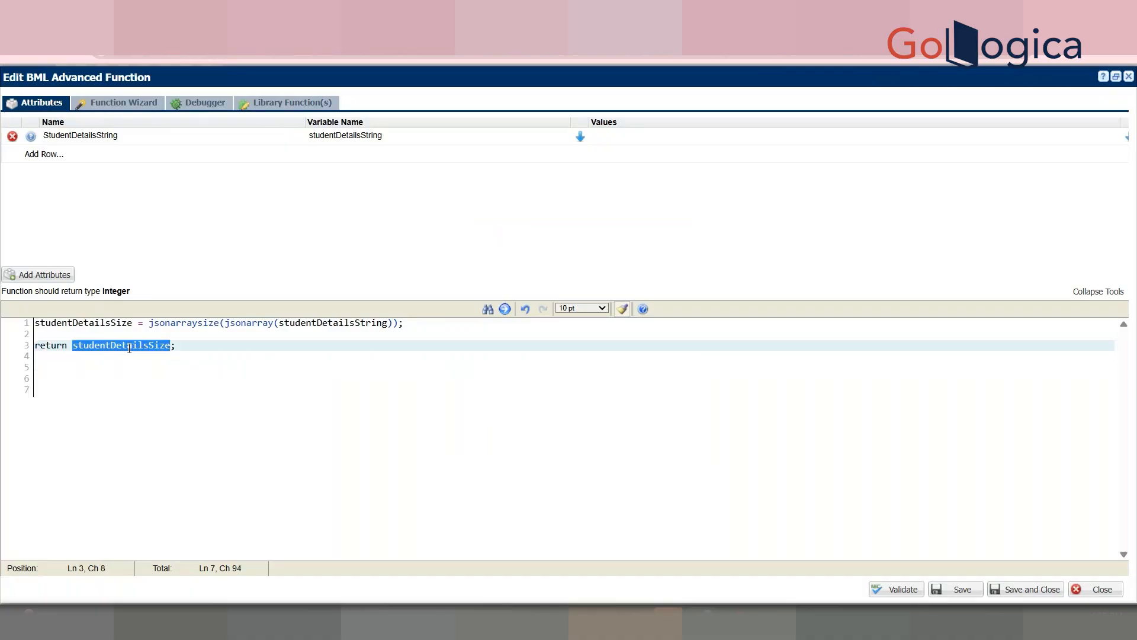
left_click(898, 589)
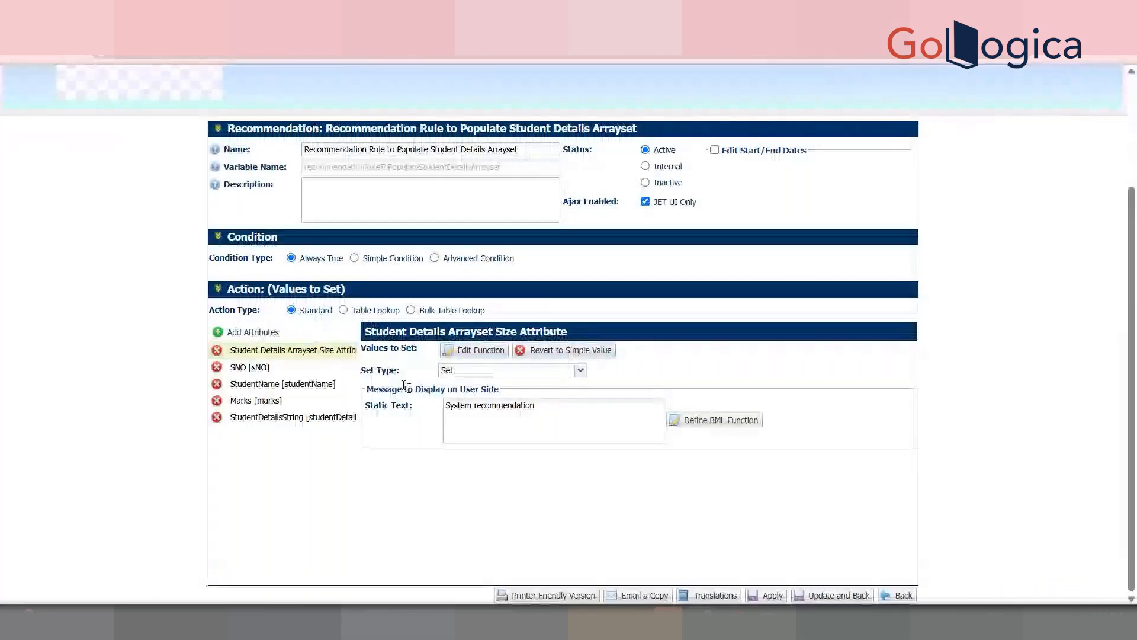
Step: Open the SNO attribute's BML function and cut the sample values 1–5 from line 1
left_click(314, 369)
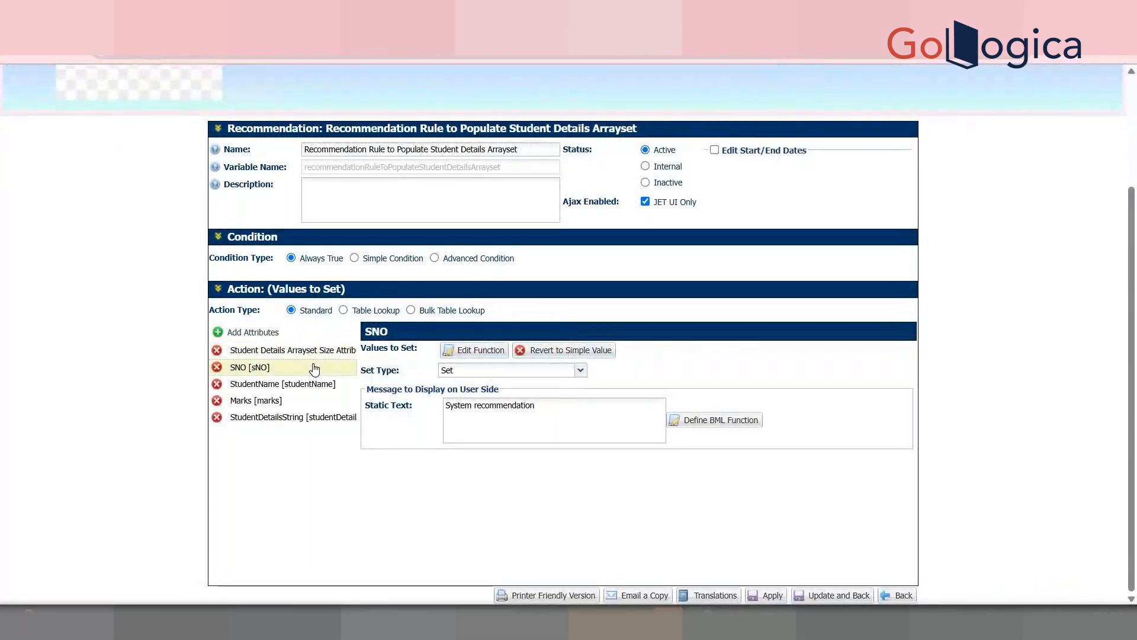
left_click(481, 356)
left_click(199, 345)
double_click(132, 356)
left_click(218, 331)
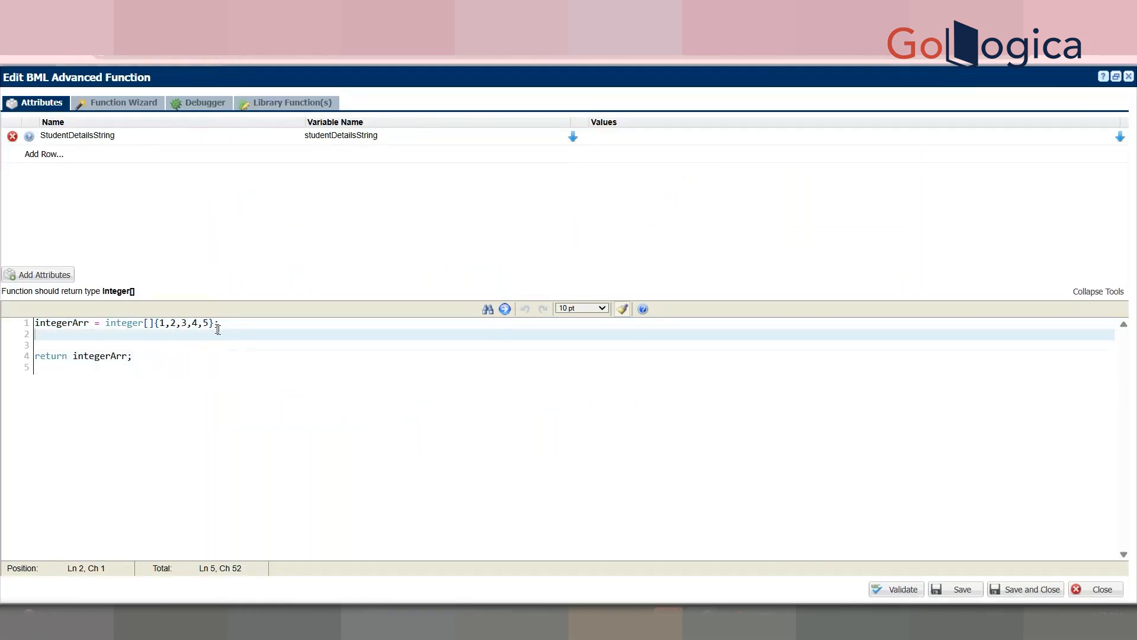
left_click_drag(214, 323, 157, 323)
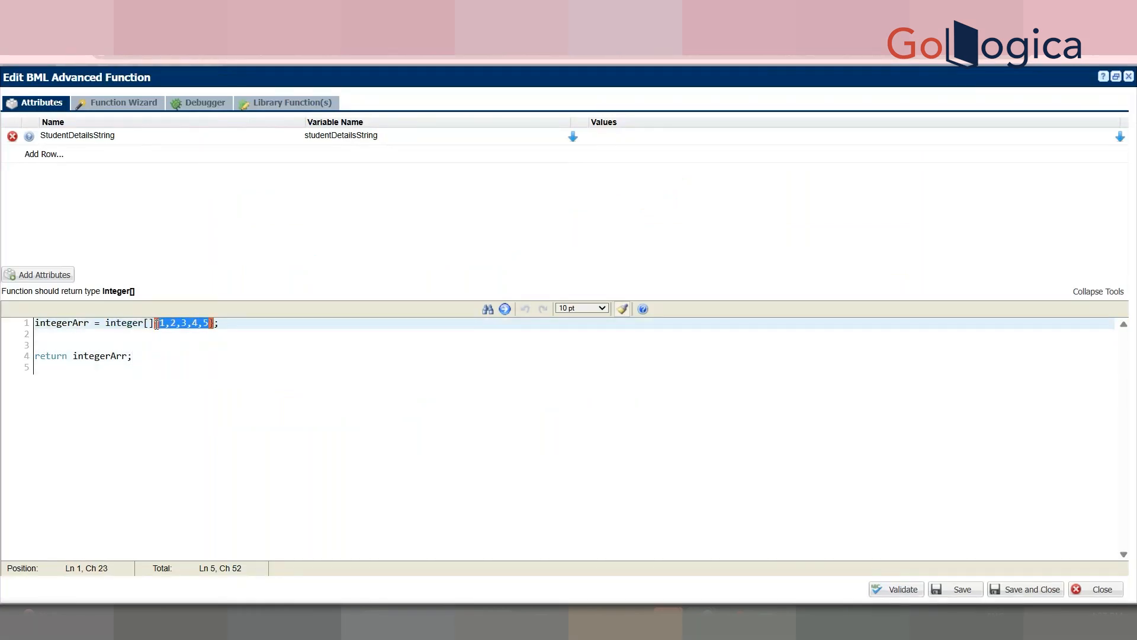
key("ctrl+x")
Step: Add studentDetailsArr = jsonarray(studentDetailsString); below the array declaration
left_click(161, 324)
key("Return")
key("Return")
key("Return")
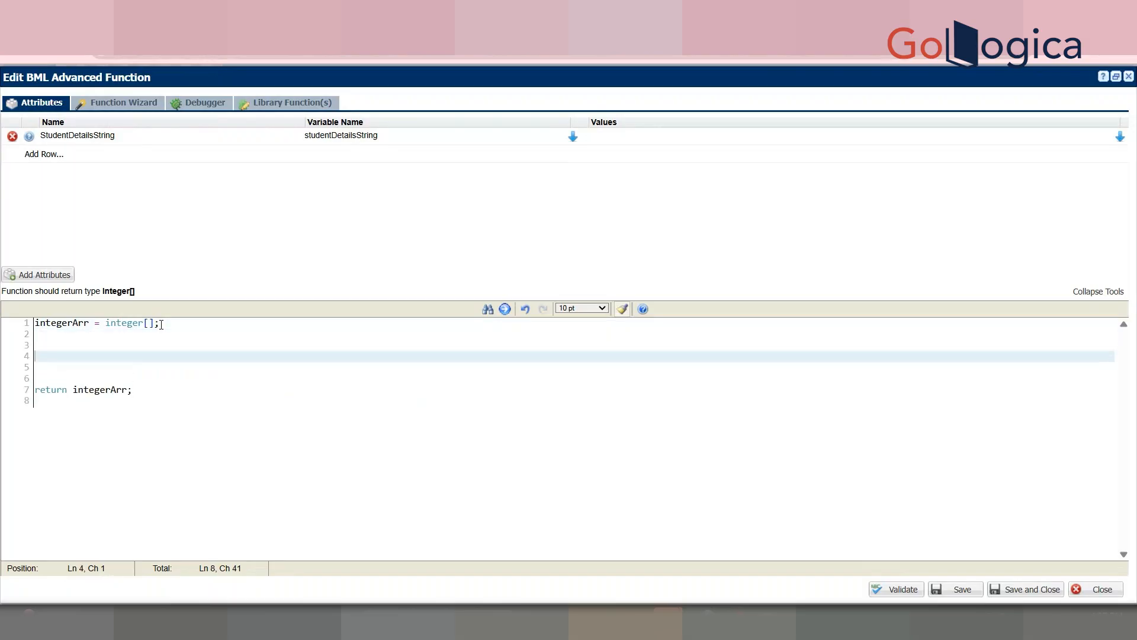
type("studentDetailsArr = ")
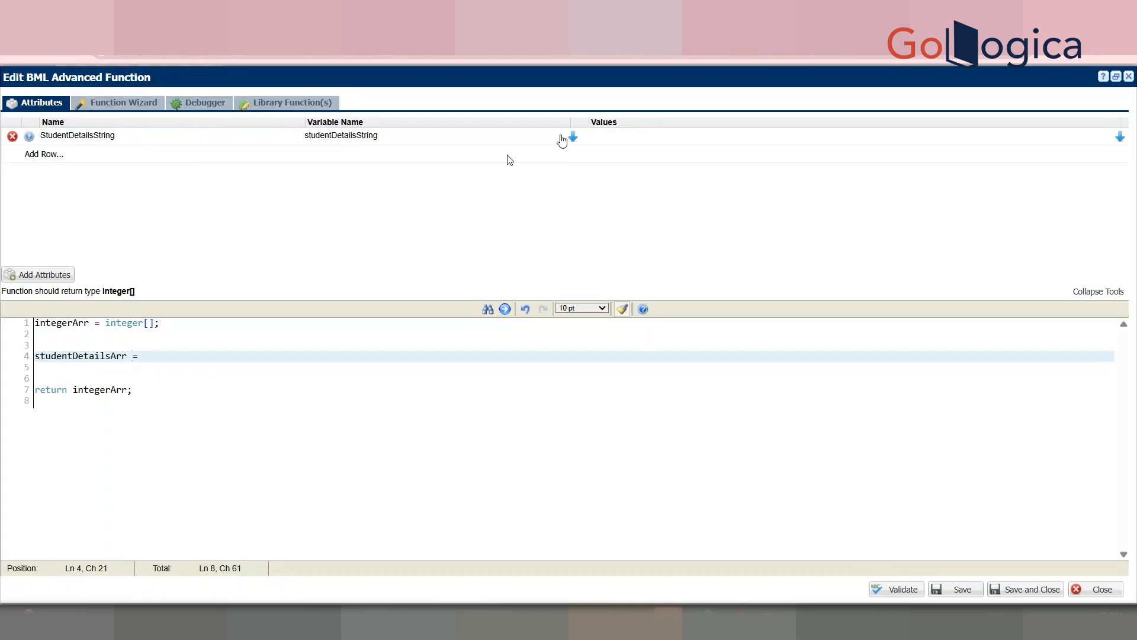
type("jsonarray(")
left_click(574, 137)
key("BackSpace")
type(");")
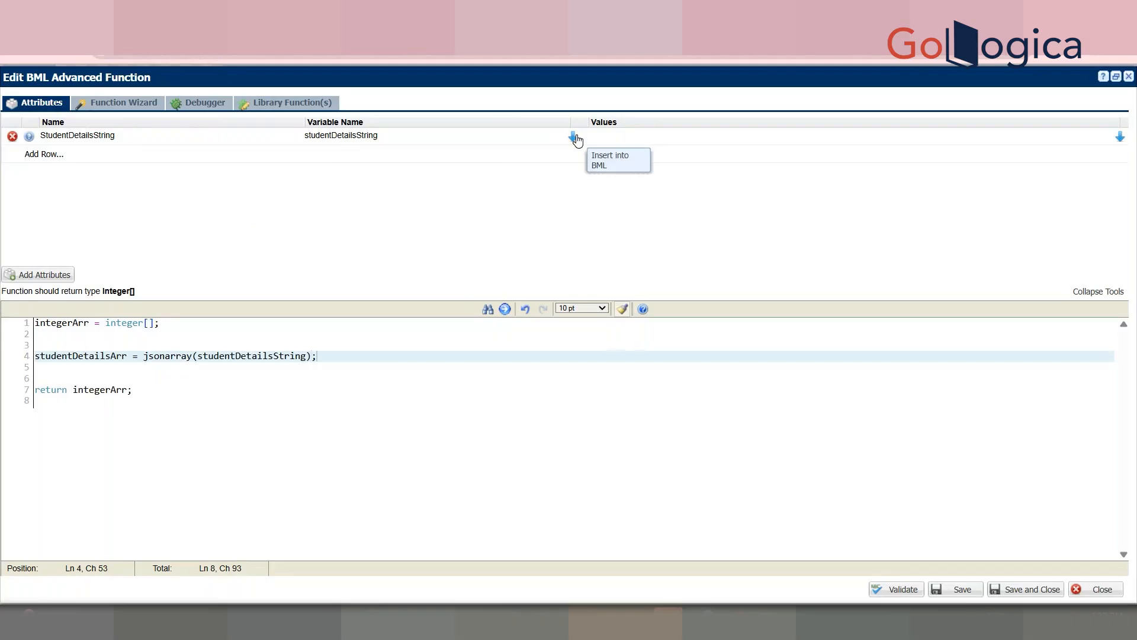
key("End")
key("Return")
key("Return")
left_click(160, 368)
key("Return")
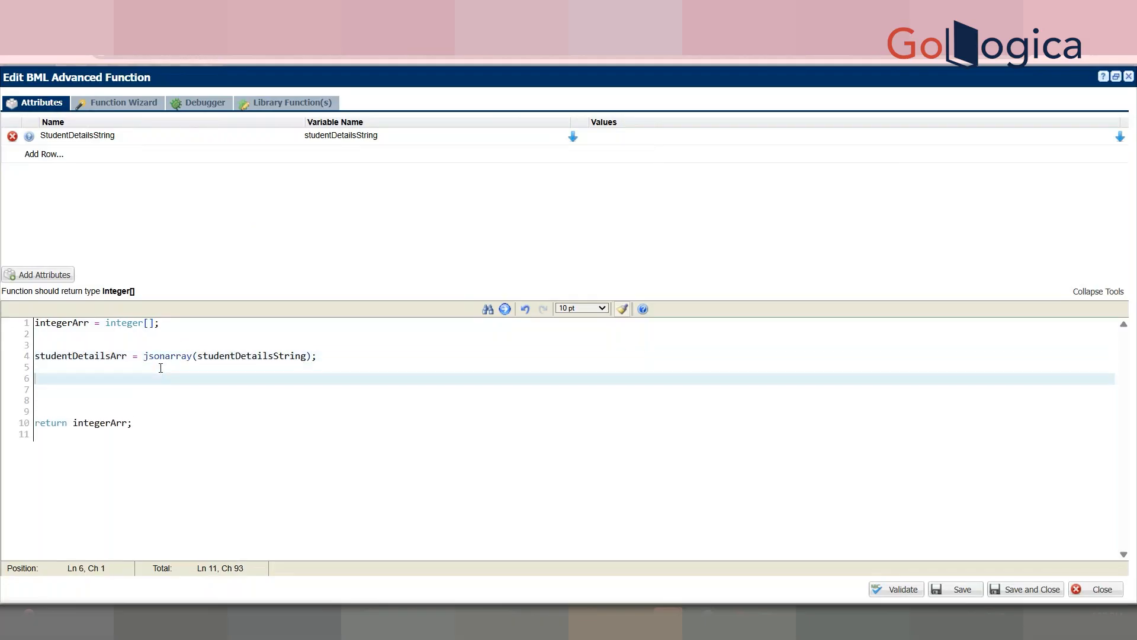
key("BackSpace")
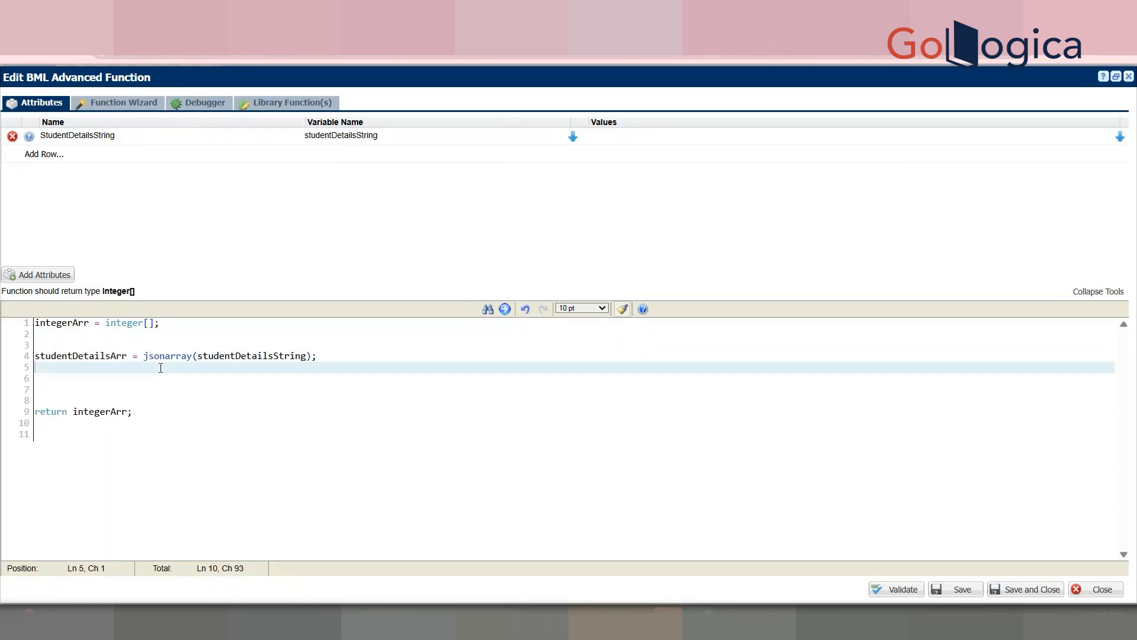
Step: Start an iterationArr = range( statement on a new line
key("Return")
type("iterationArr = ran")
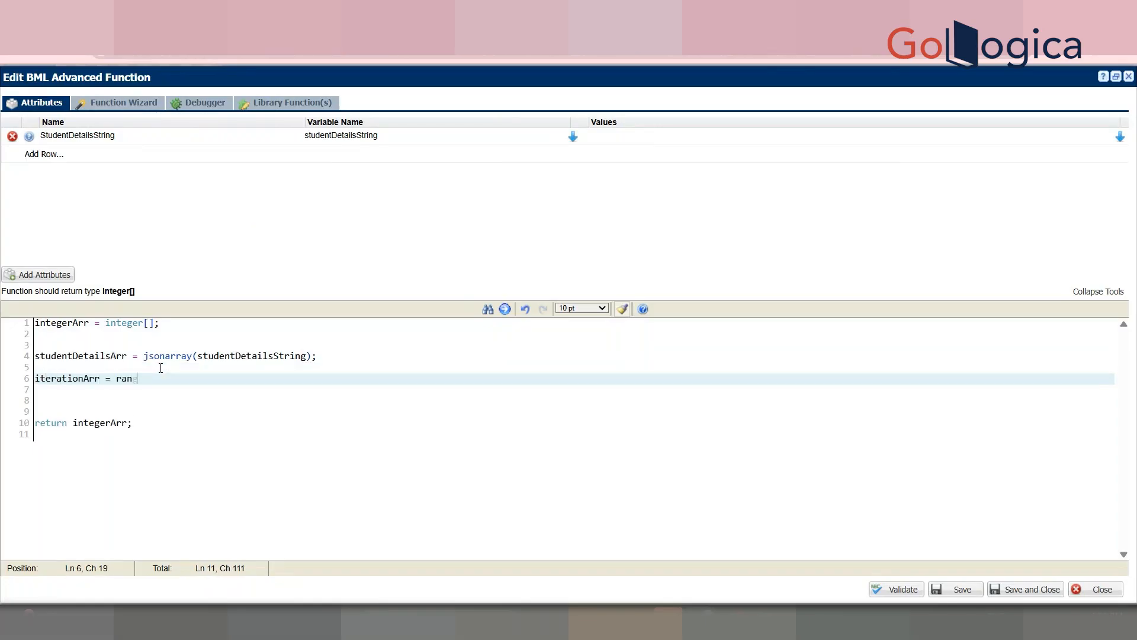
type("ge(")
double_click(73, 378)
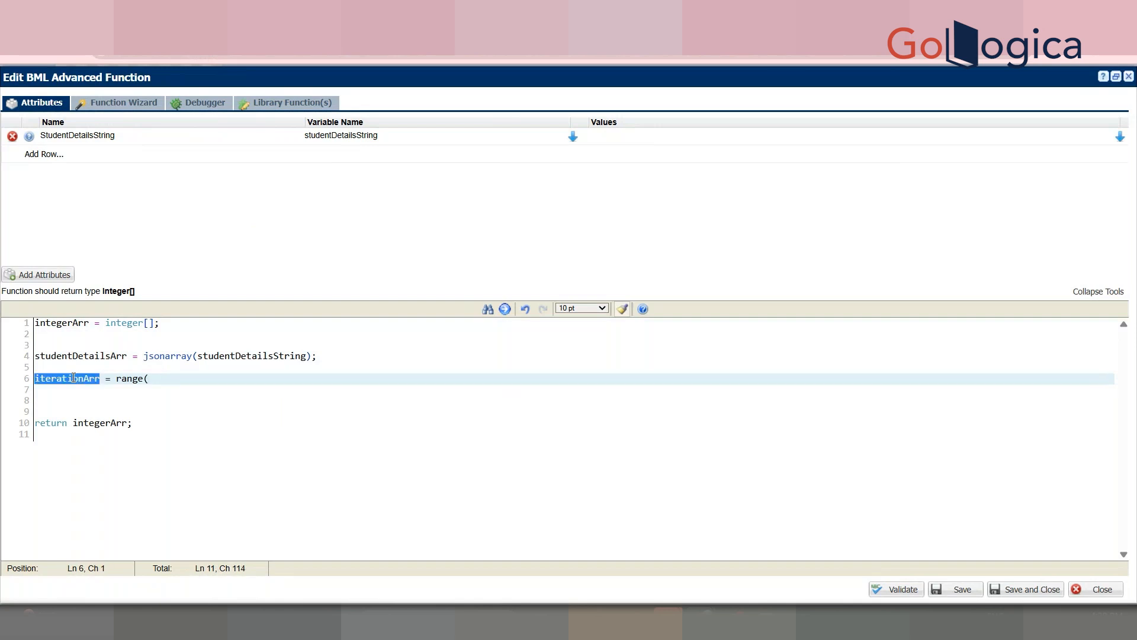
left_click_drag(340, 359, 16, 345)
left_click(152, 364)
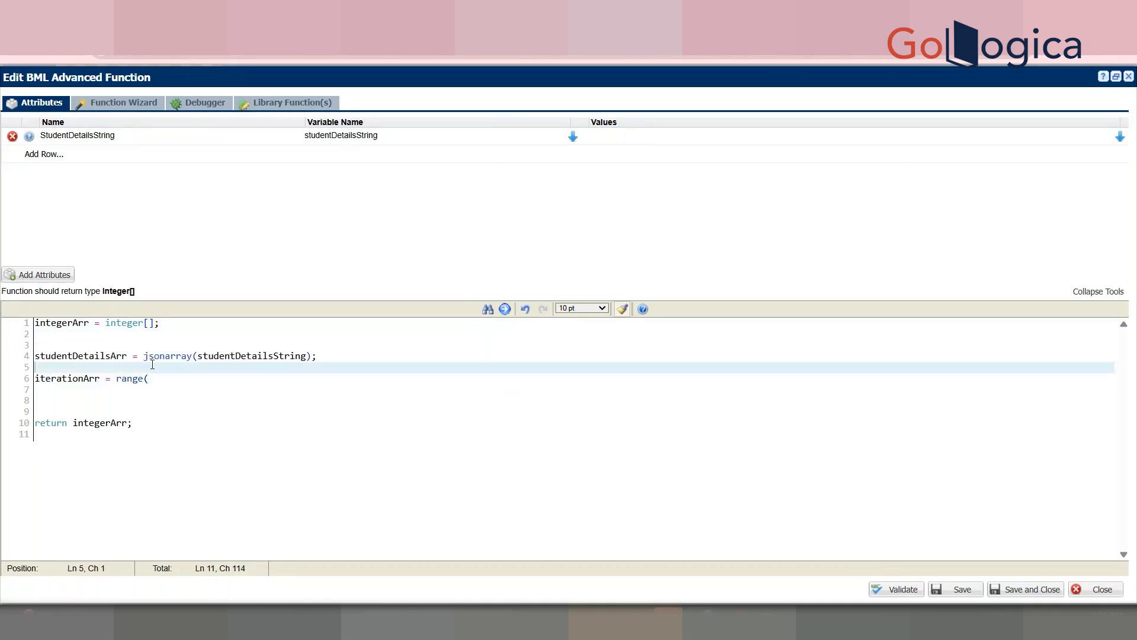
double_click(167, 356)
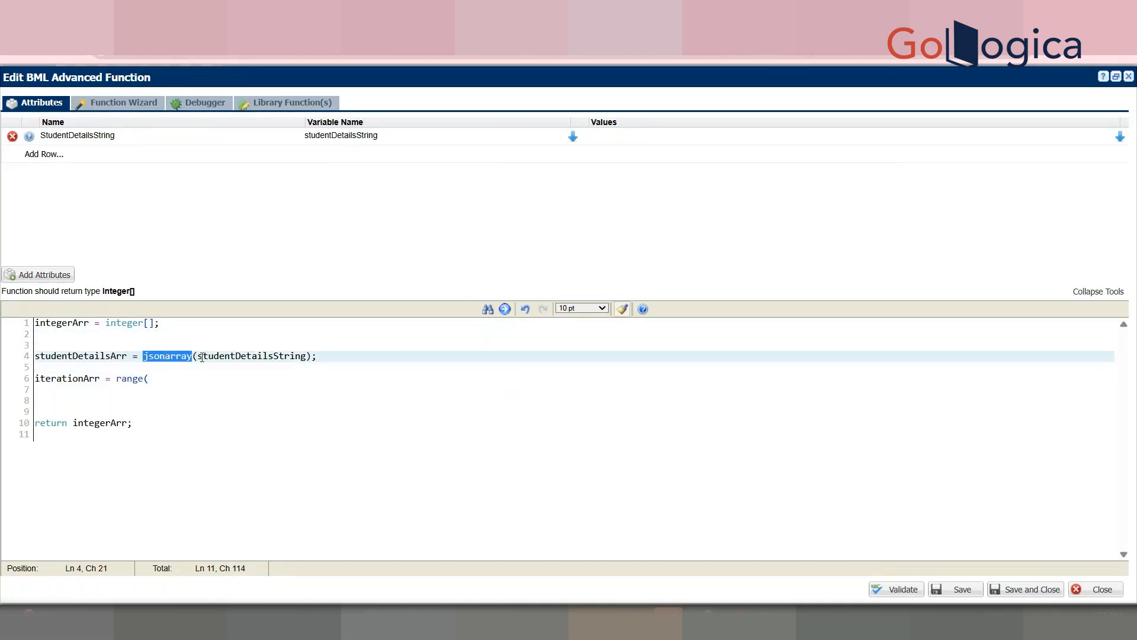
Step: Complete it as iterationArr = range(jsonarraysize(studentDetailsArr));
left_click(172, 378)
type("js")
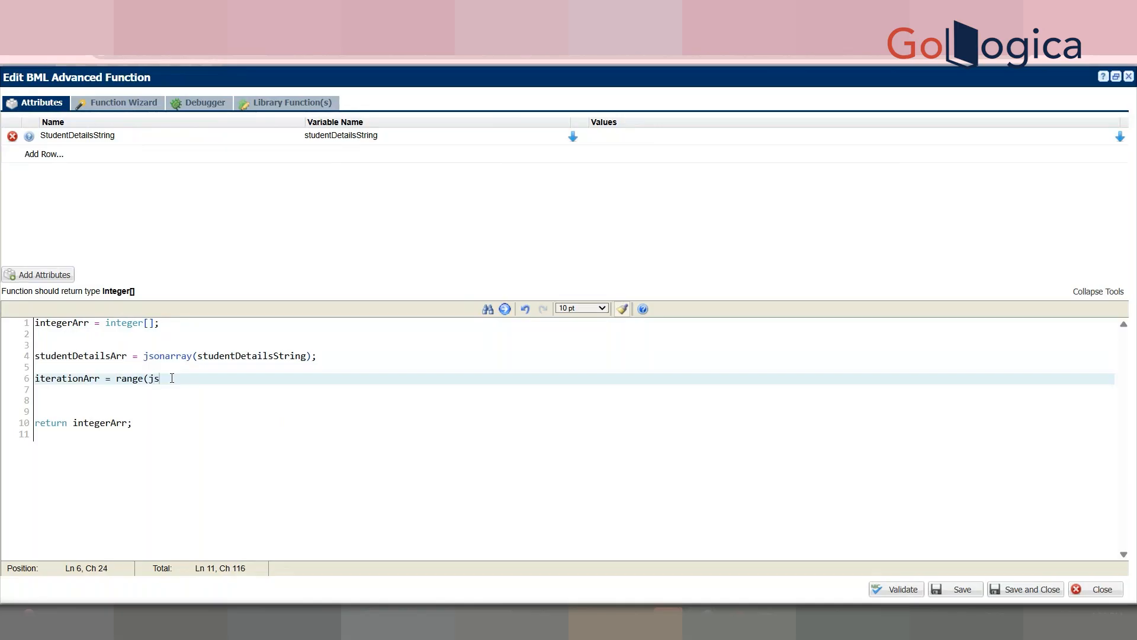
type("onarray")
key("BackSpace")
type("size(")
left_click_drag(143, 378, 116, 379)
double_click(80, 355)
key("ctrl+c")
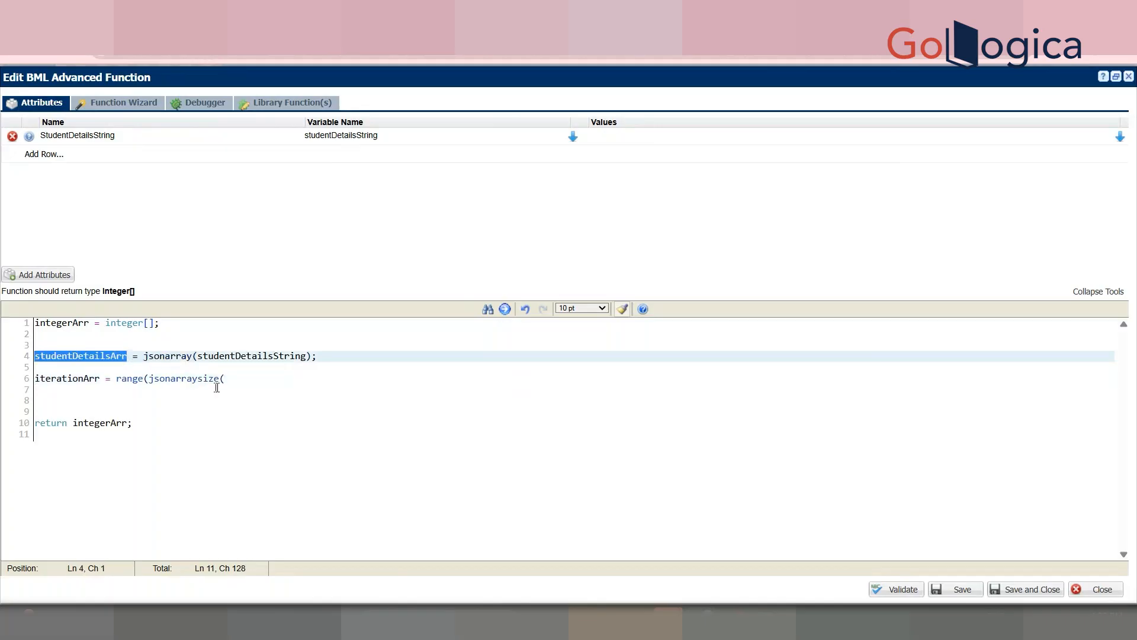
left_click(236, 380)
key("ctrl+v")
type("));")
key("Return")
key("Return")
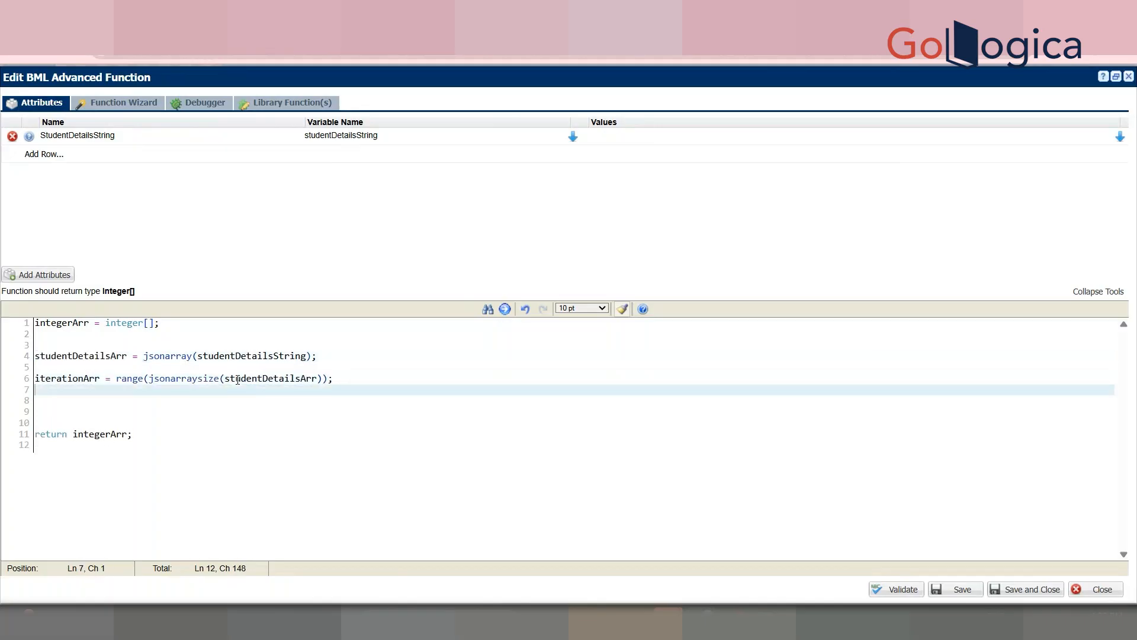
Step: Create a 'for eachIndex in iterationArr { }' loop
type("print")
key("BackSpace")
key("BackSpace")
key("BackSpace")
key("BackSpace")
key("BackSpace")
key("BackSpace")
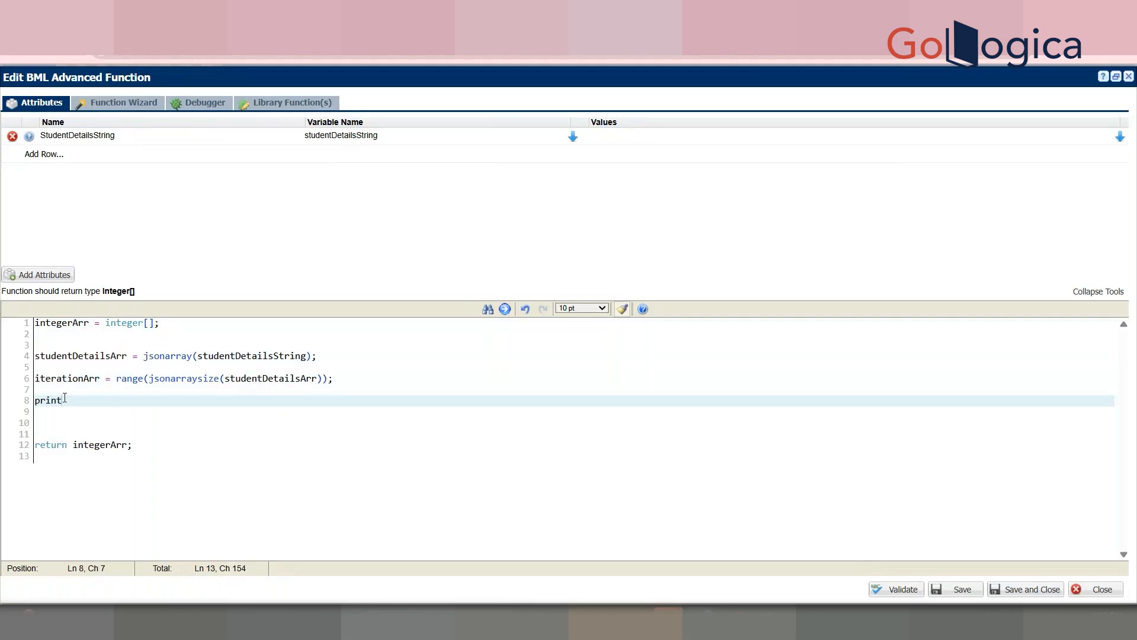
type("for eachIndex")
double_click(63, 379)
key("ctrl+c")
left_click(141, 407)
key("ctrl+v")
type("{")
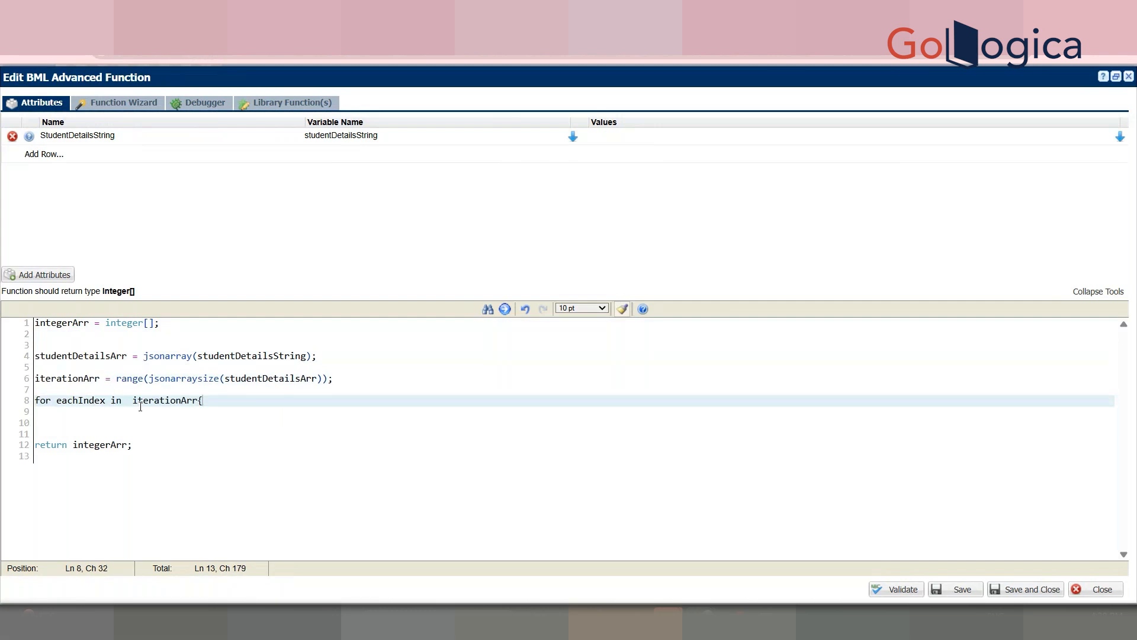
key("Return")
key("Return")
key("Return")
key("Return")
type("}")
key("Return")
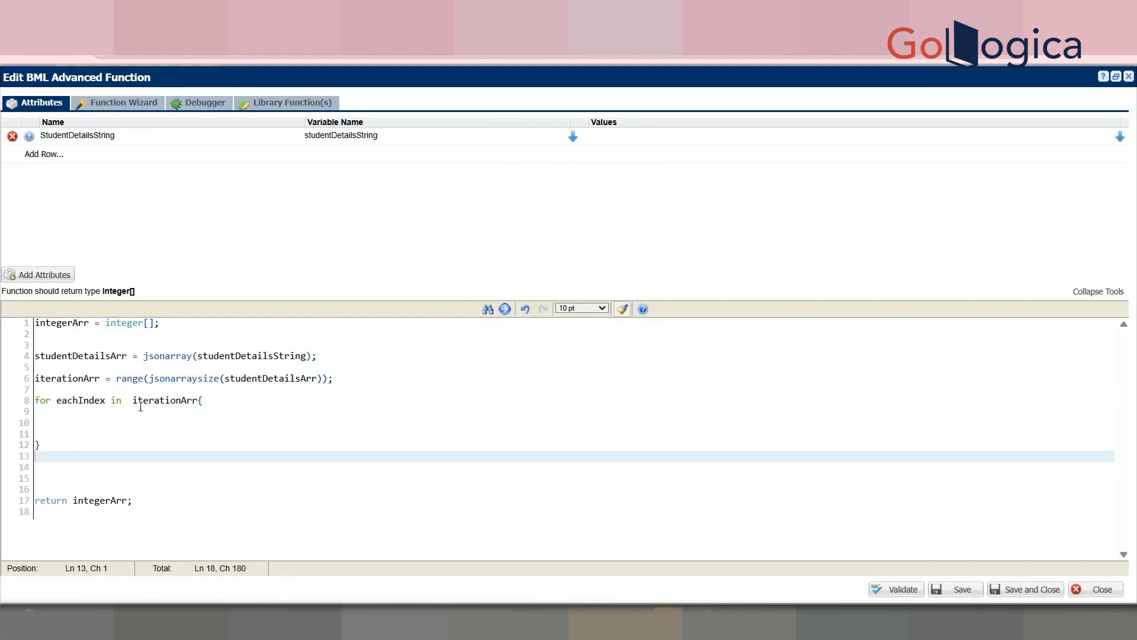
Step: Inside the loop, set studentDetailsjson = jsonarrayget(studentDetailsArr,eachIndex,"json");
left_click(88, 428)
type("studentDetailsjson = jsonarrayget(")
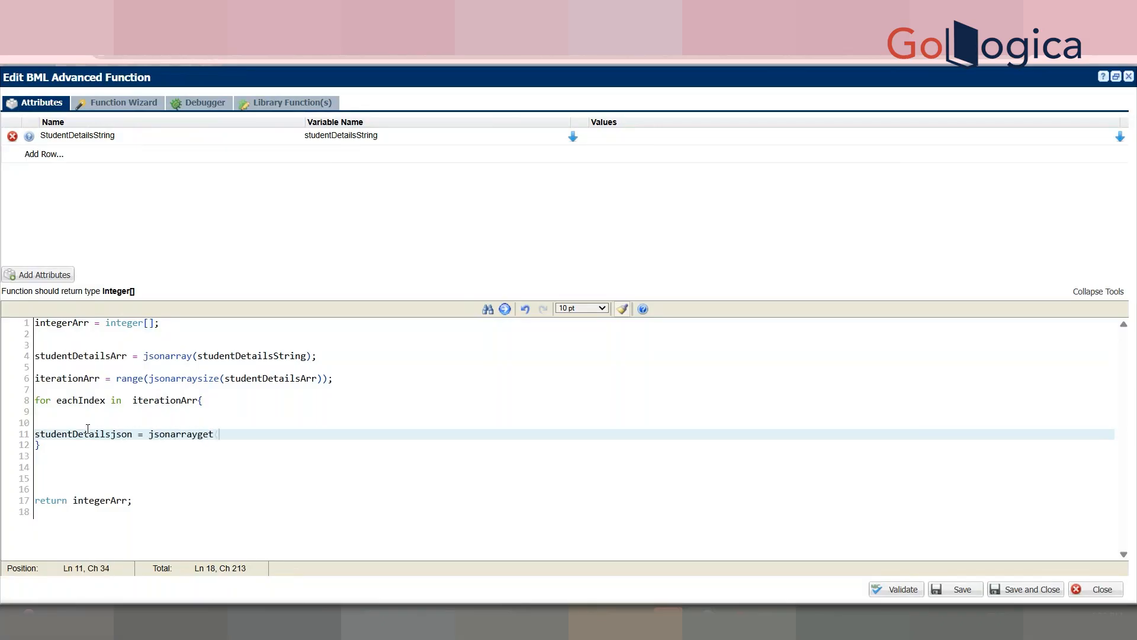
double_click(91, 356)
key("ctrl+c")
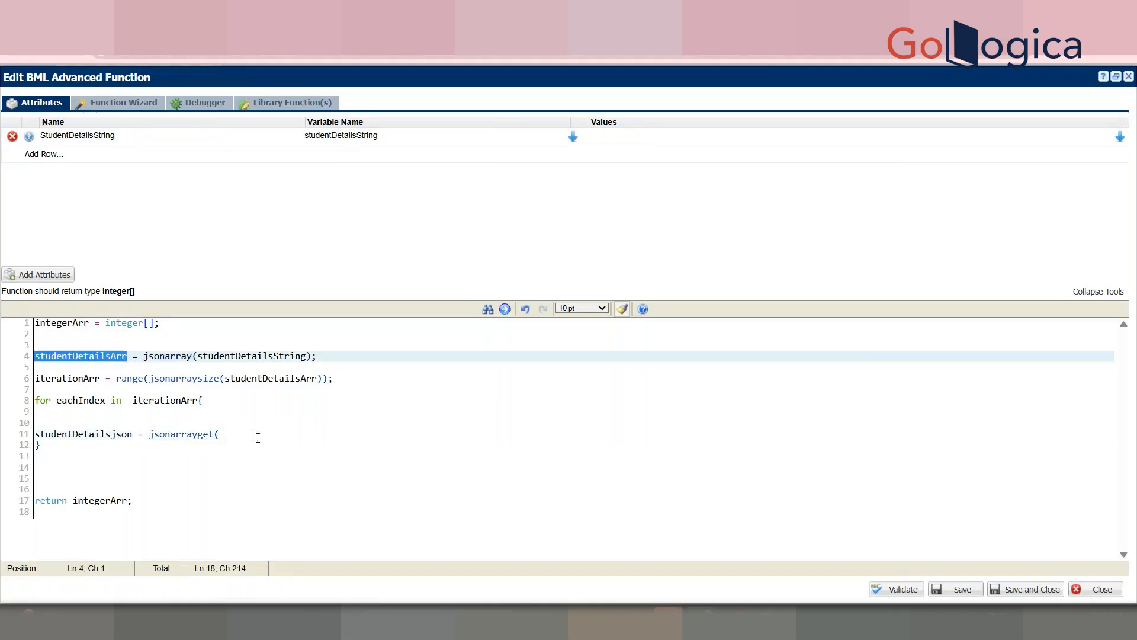
left_click(230, 433)
key("ctrl+v")
type(",eachInd")
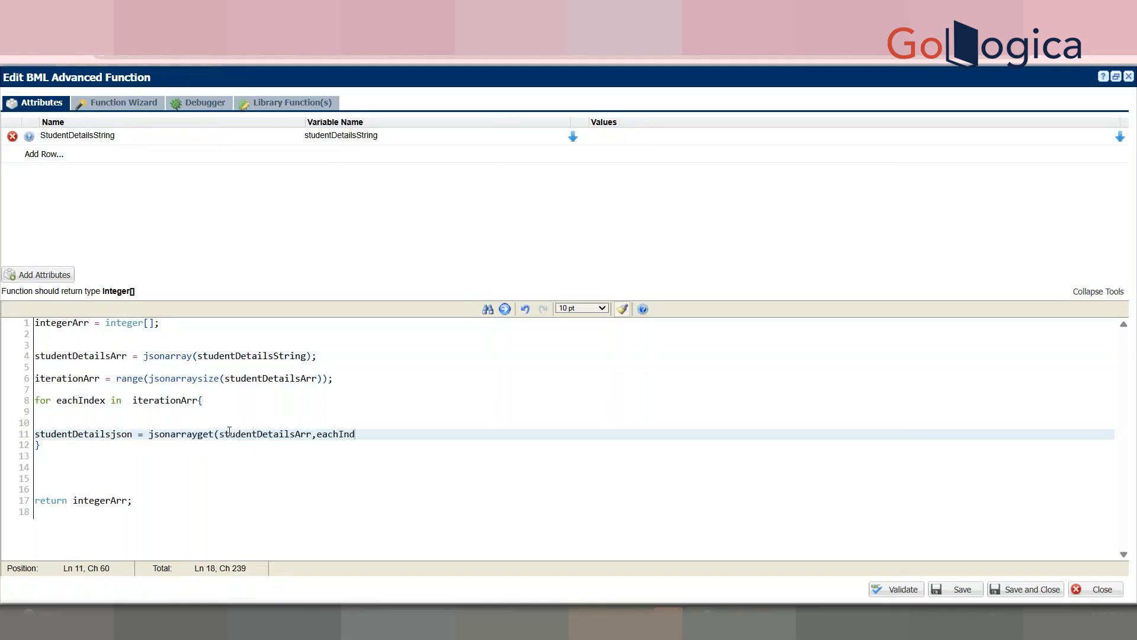
type("ex,\"json\");")
key("Return")
key("Return")
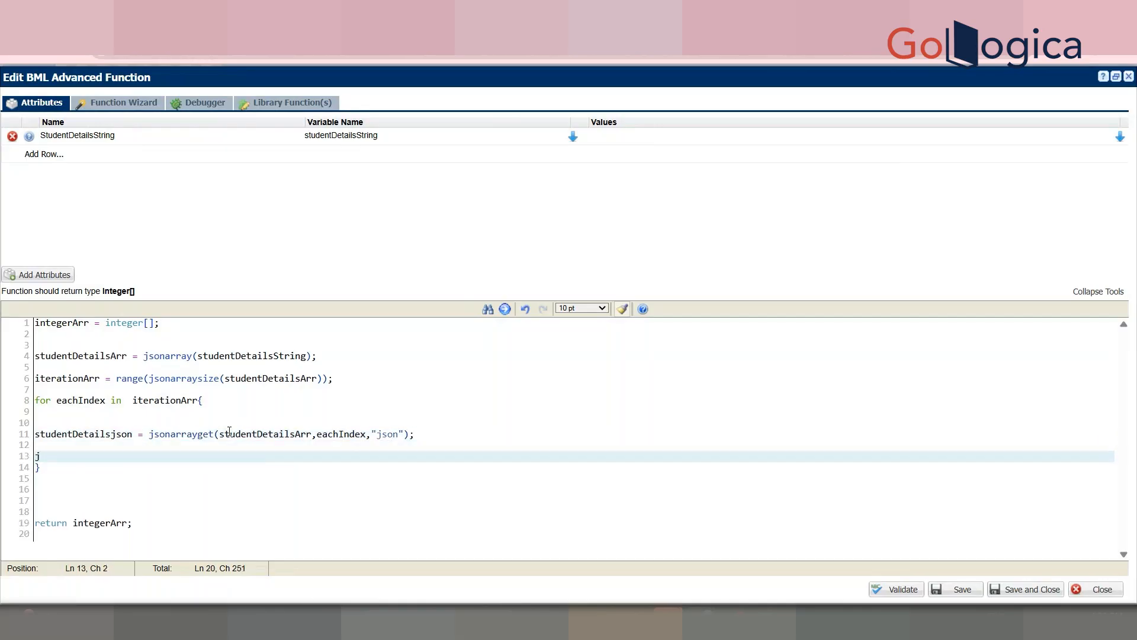
Step: Begin an append(integerArr, jsonget( statement on the next loop line
type("ret")
key("BackSpace")
key("BackSpace")
type("append(")
double_click(62, 322)
key("ctrl+c")
left_click(89, 456)
key("ctrl+v")
type(",jsonget(")
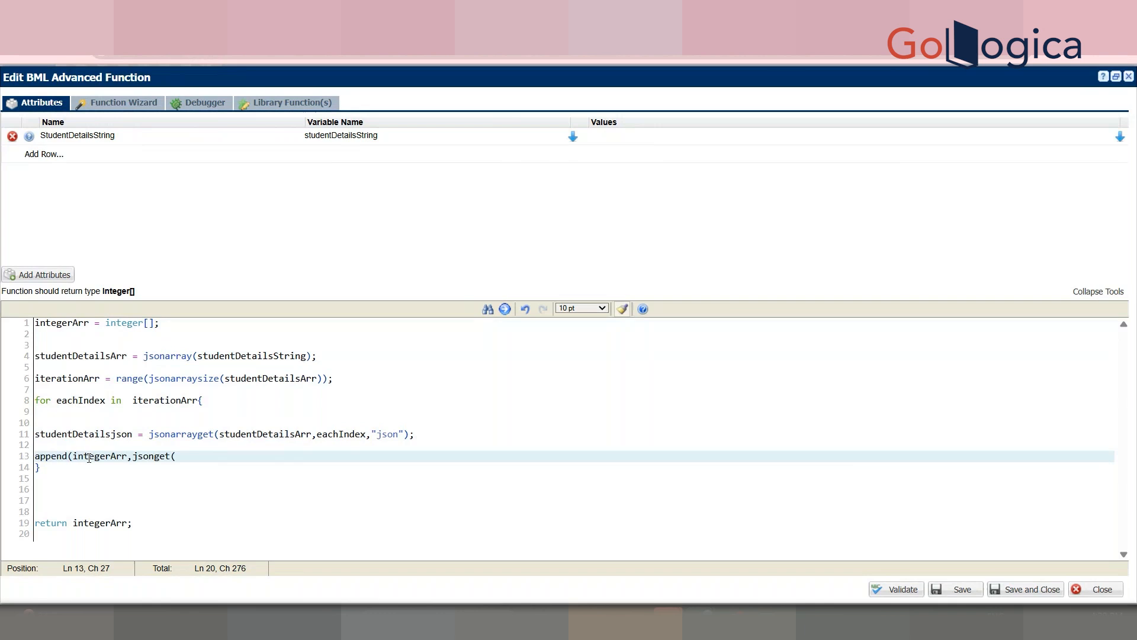
Step: Finish it as append(integerArr, jsonget(studentDetailsjson,"SNo","integer"));
double_click(121, 434)
key("ctrl+c")
left_click(189, 456)
key("ctrl+v")
type(",\"SN")
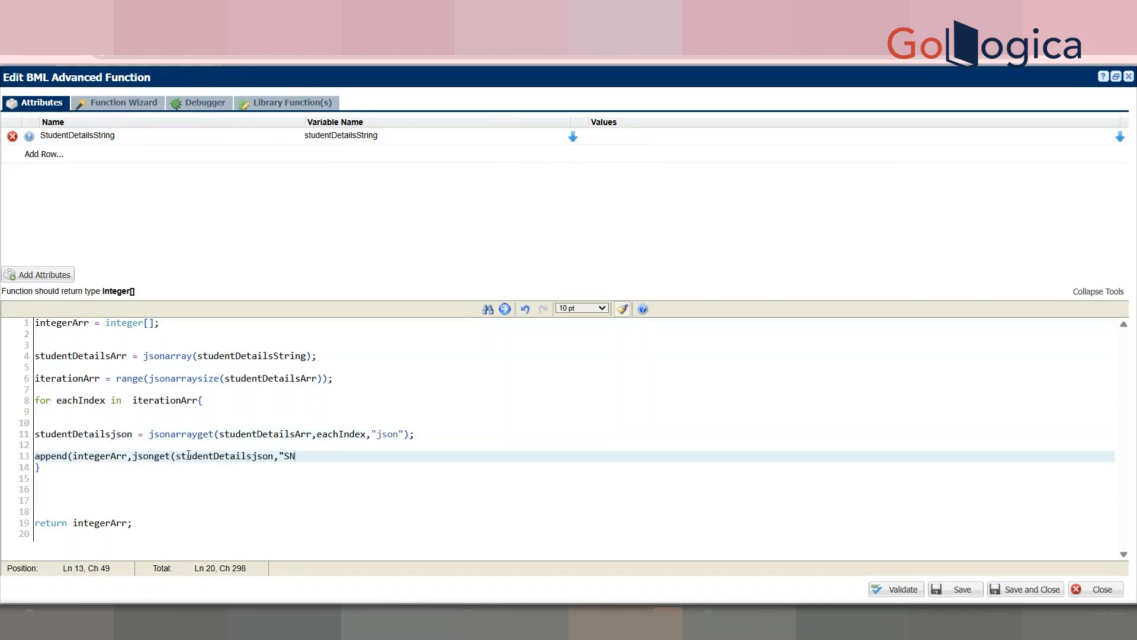
type("o")
type("\")")
type(",\"integer\");")
key("Return")
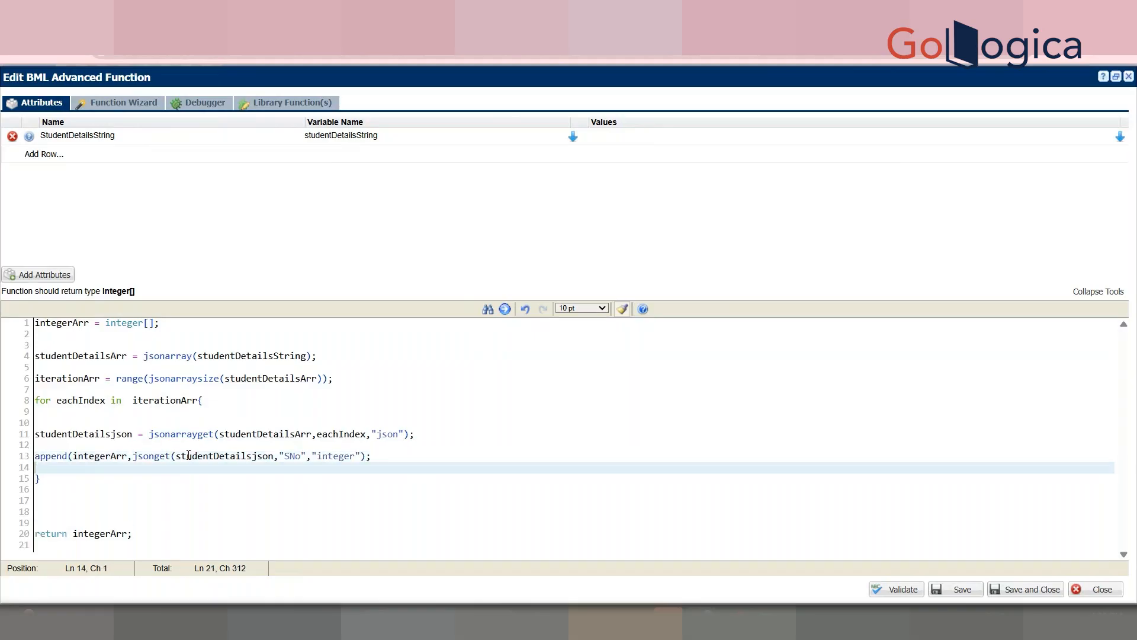
left_click(363, 457)
type(")")
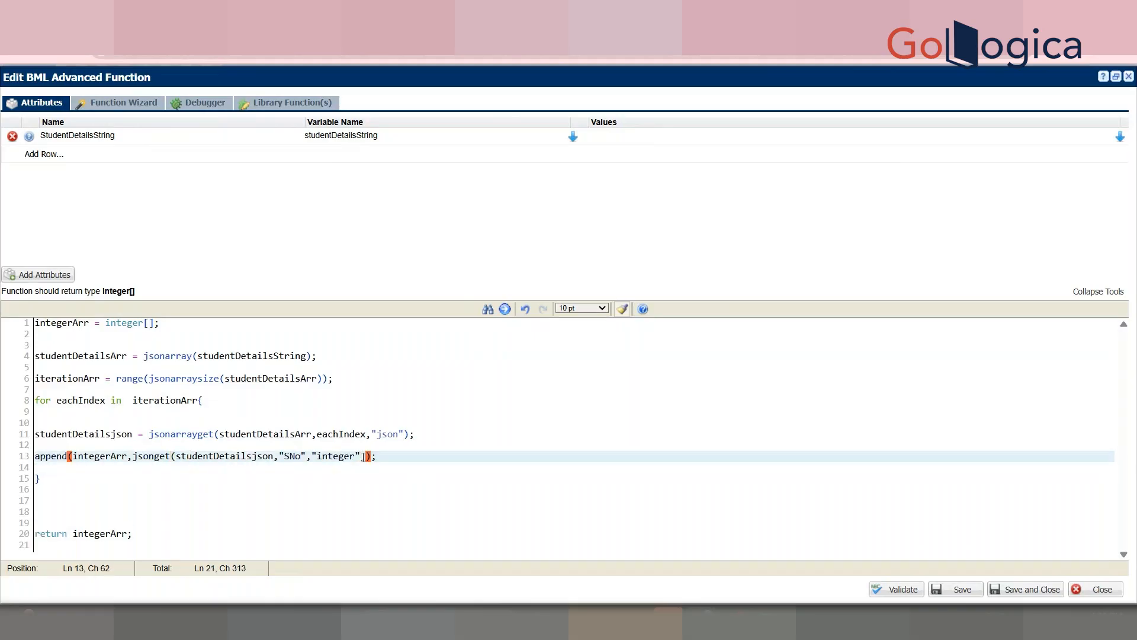
left_click(302, 479)
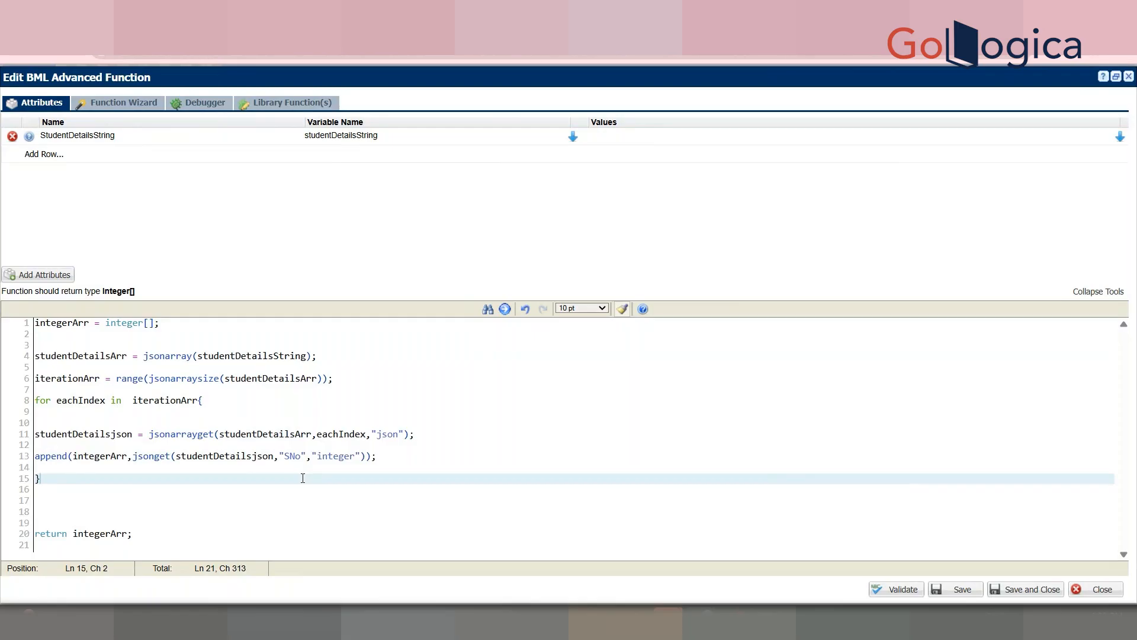
double_click(226, 357)
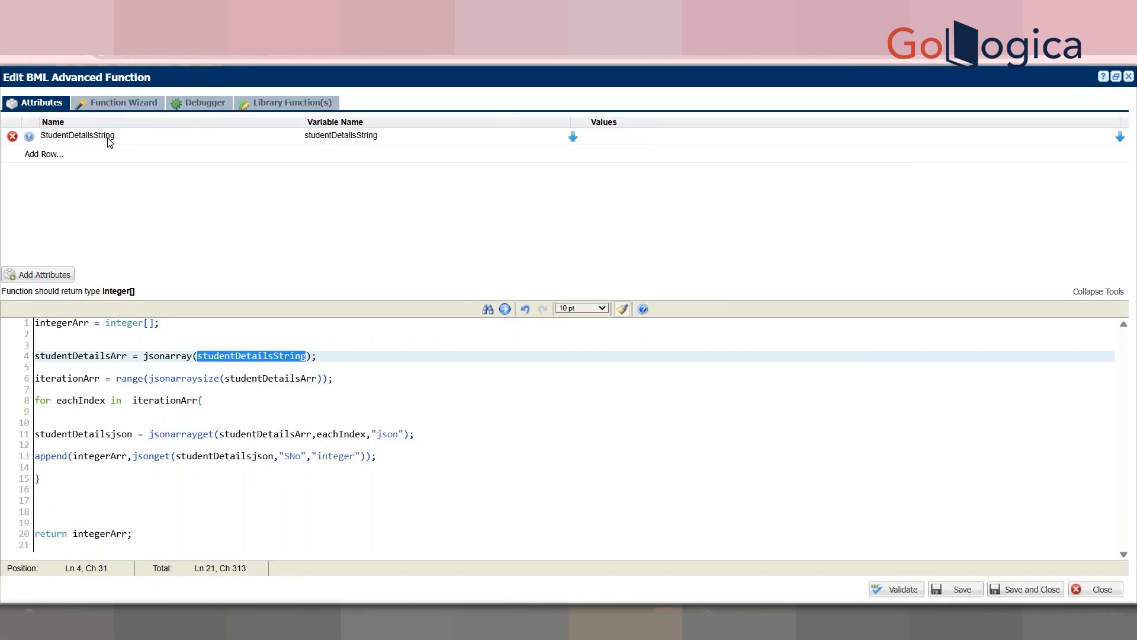
Step: Walk through the jsonarray call and the jsonarraysize(studentDetailsArr) loop bound on lines 4–6
left_click(166, 358)
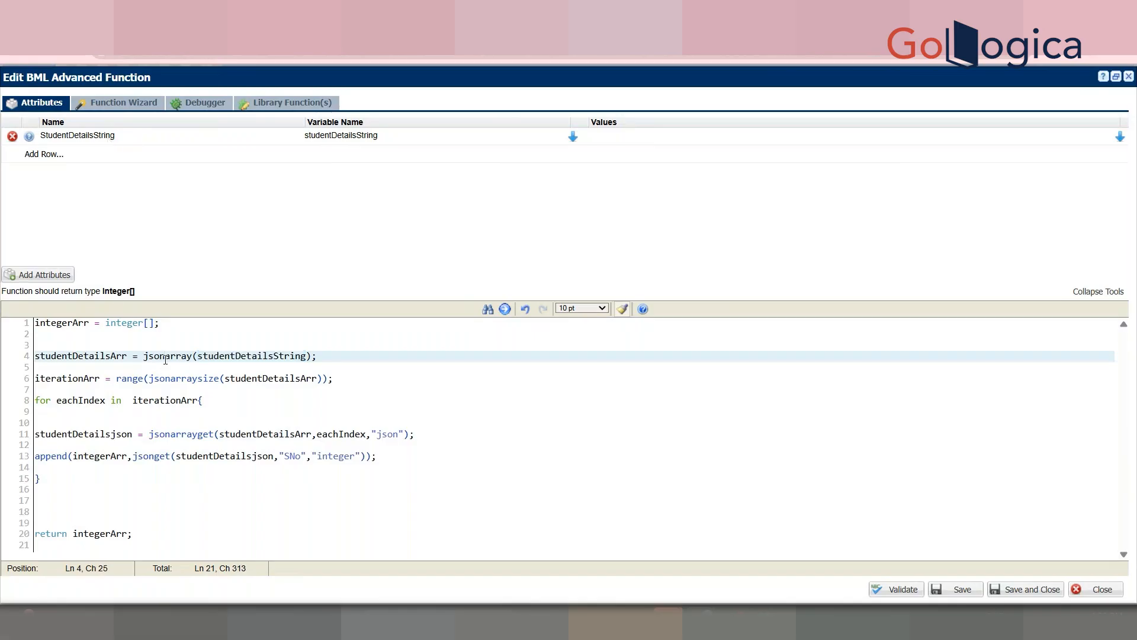
double_click(165, 357)
double_click(63, 380)
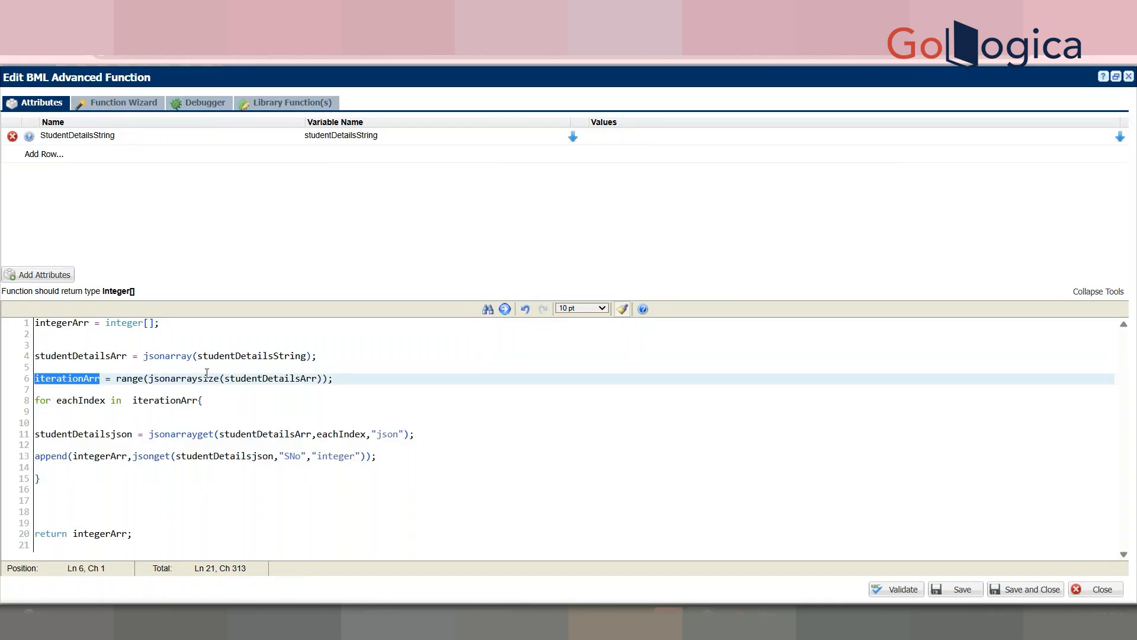
double_click(254, 379)
double_click(254, 379)
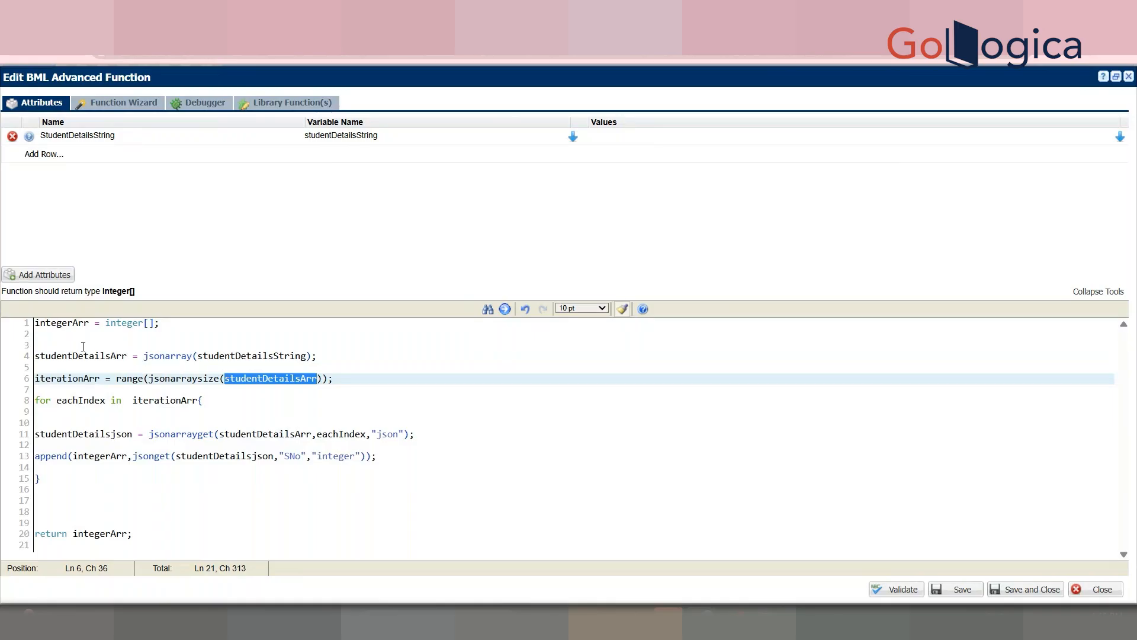
left_click_drag(150, 379, 322, 378)
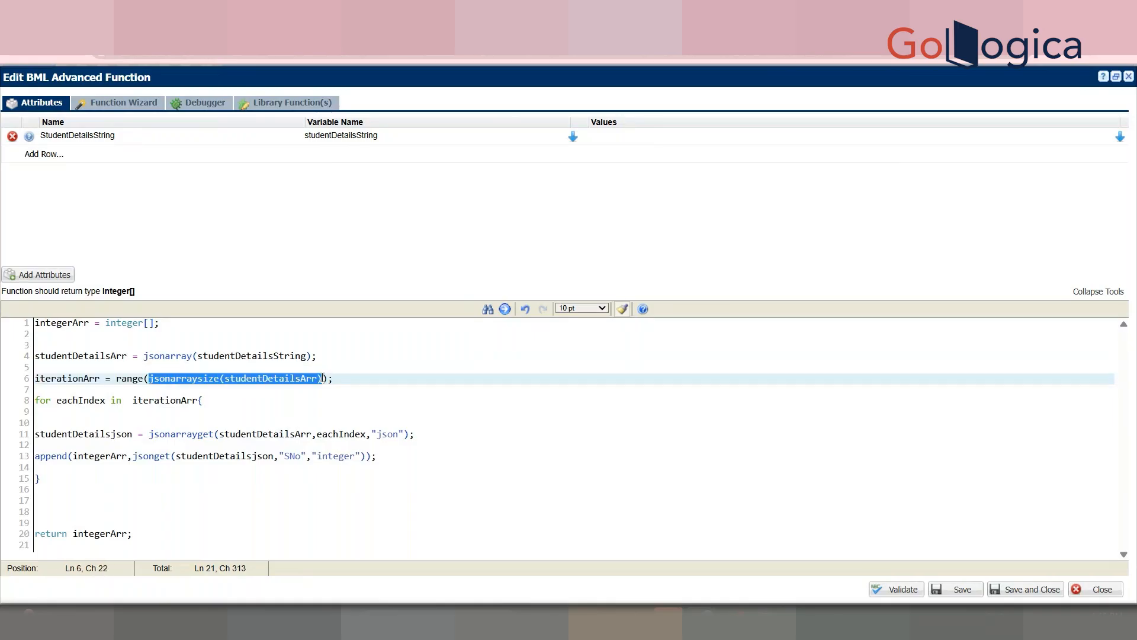
left_click(121, 379)
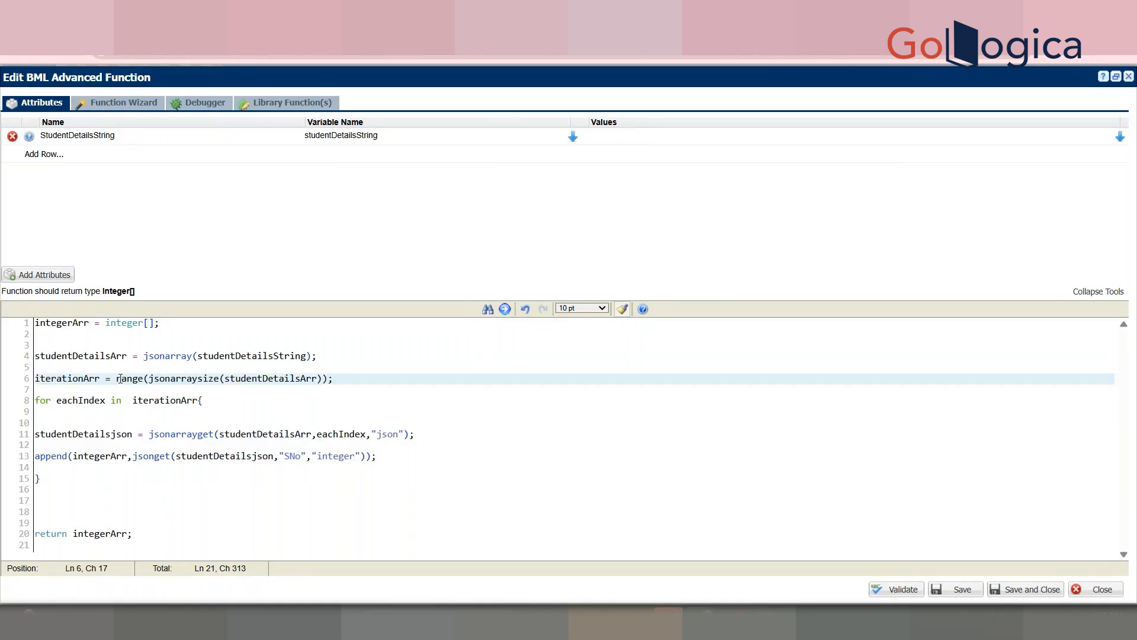
double_click(86, 401)
double_click(68, 379)
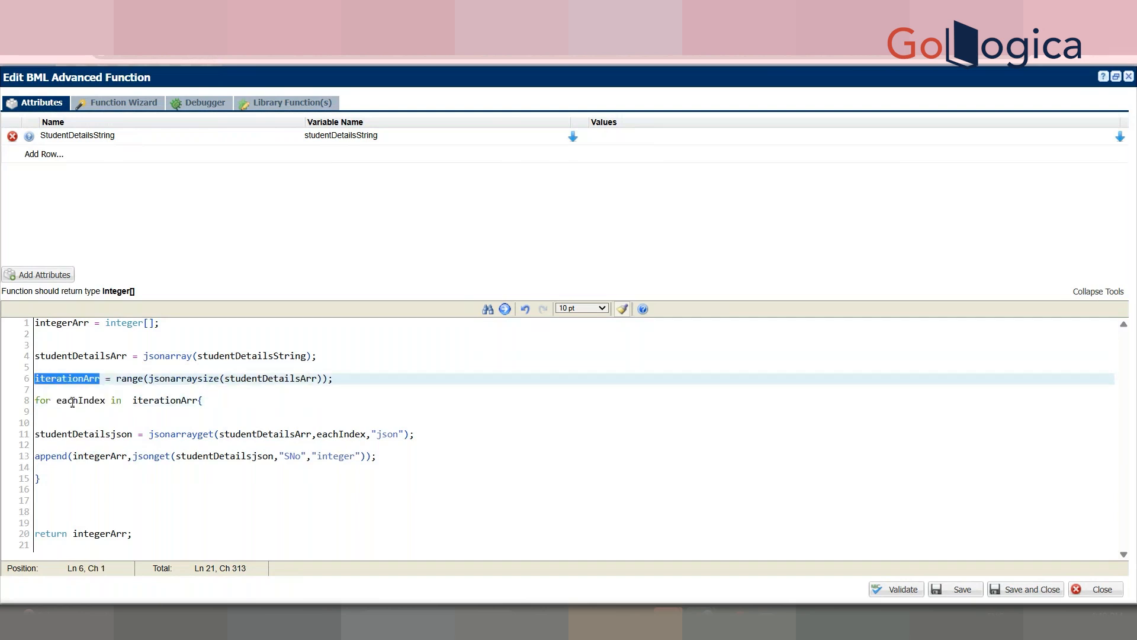
Step: Explain the eachIndex loop and appending each SNo into integerArr, then validate the function
left_click(72, 401)
double_click(73, 402)
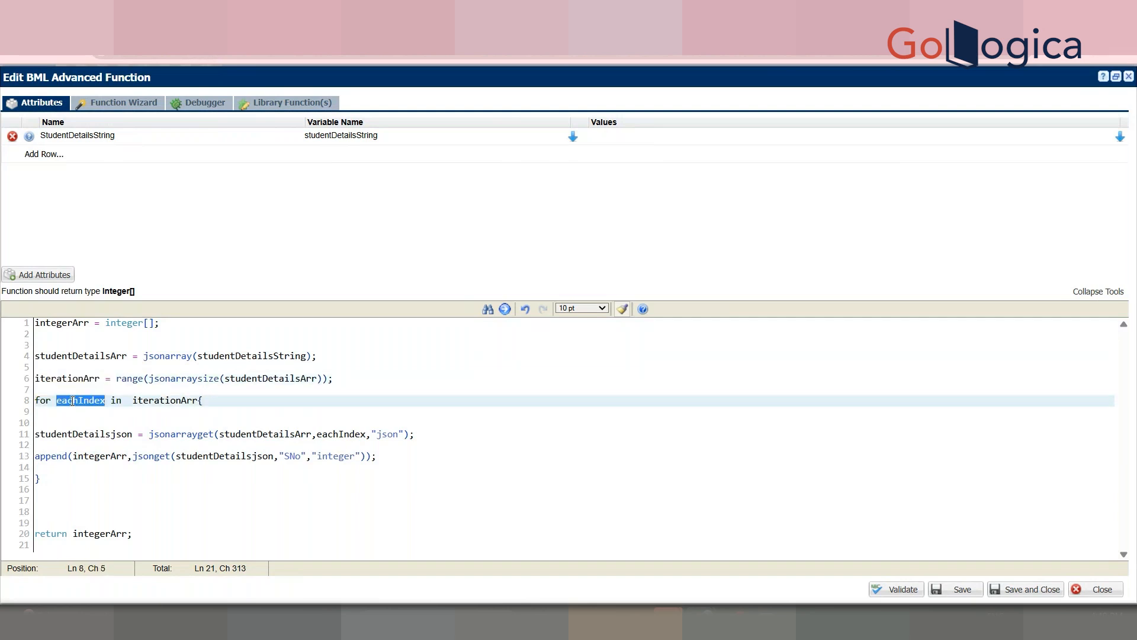
left_click(99, 439)
double_click(100, 439)
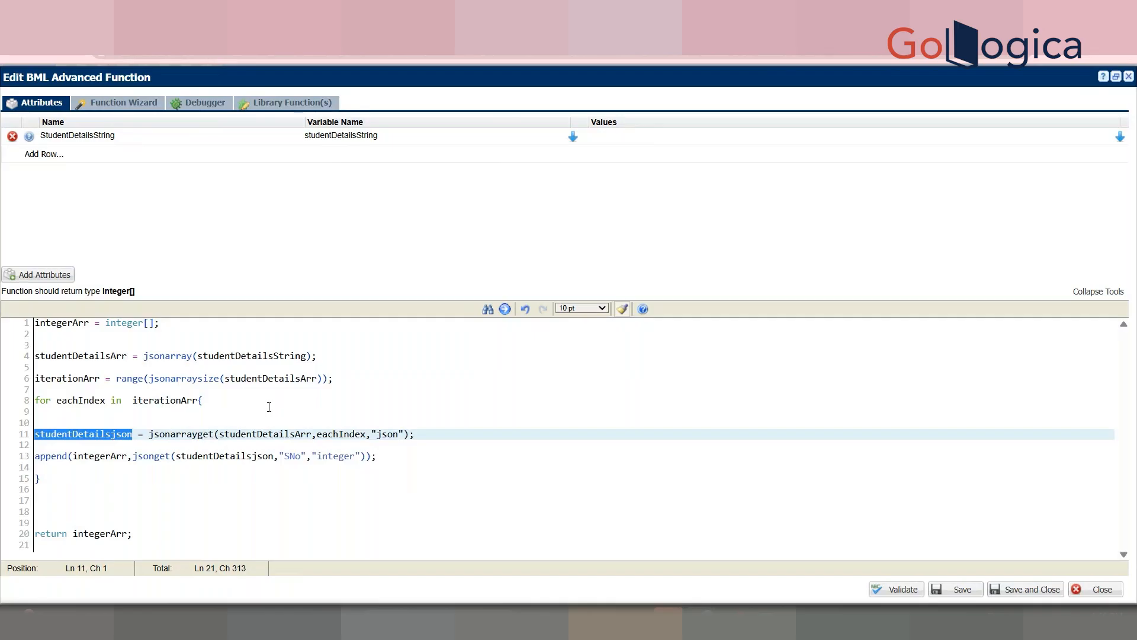
double_click(58, 457)
double_click(80, 457)
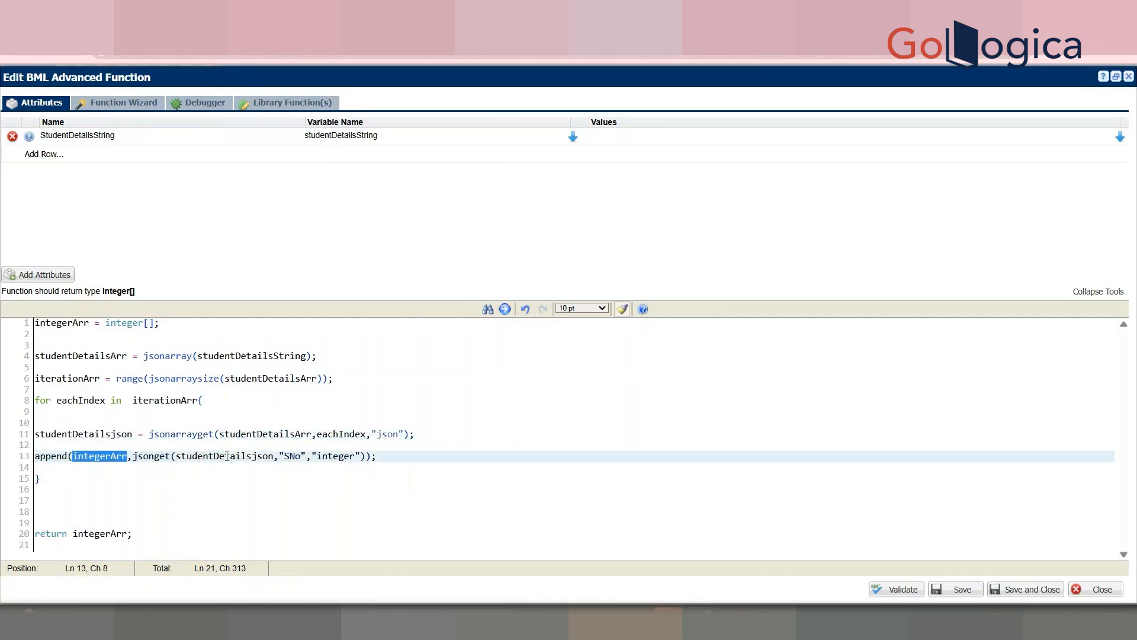
double_click(255, 457)
double_click(302, 456)
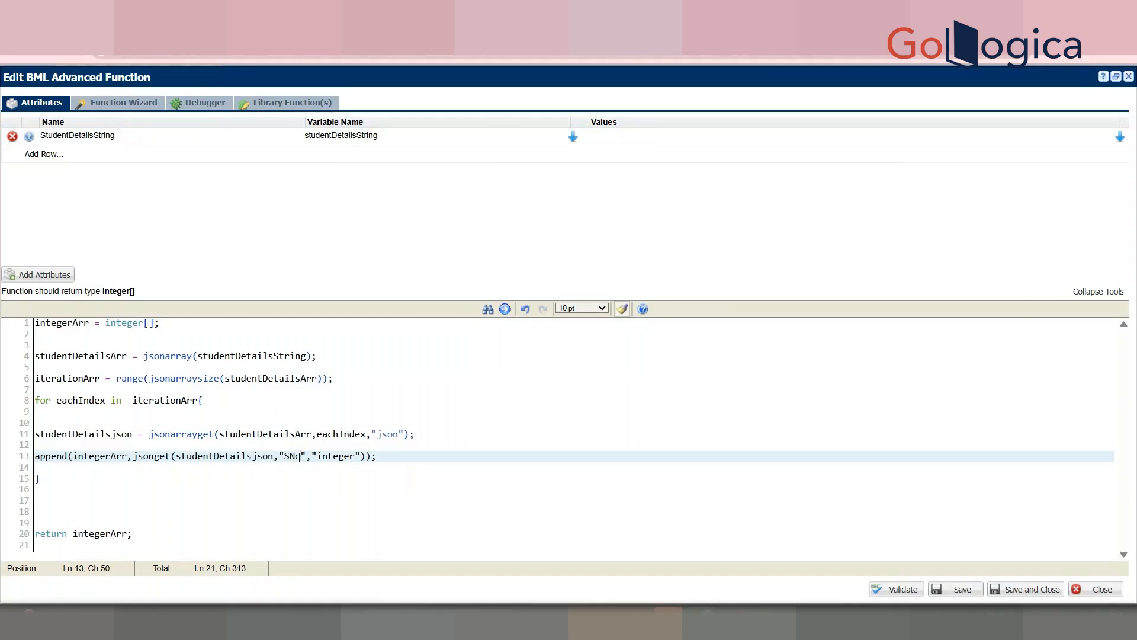
left_click(898, 591)
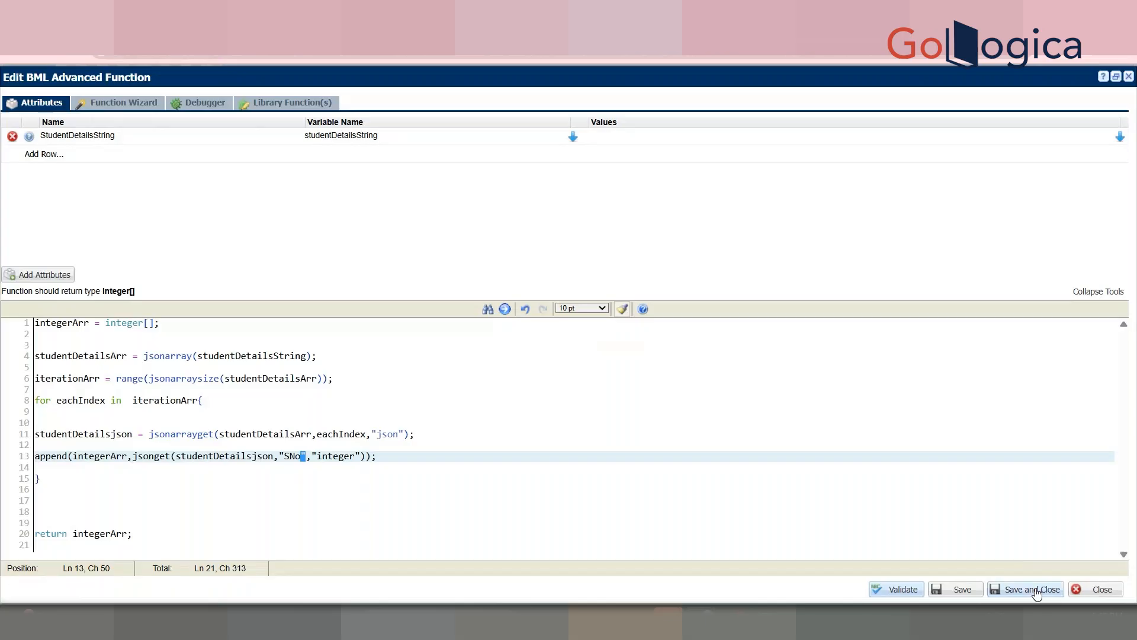
Step: Save the SNO function, then correct the key "SNO" to "SNo" in StudentDetailsString, validate and save
left_click(1031, 589)
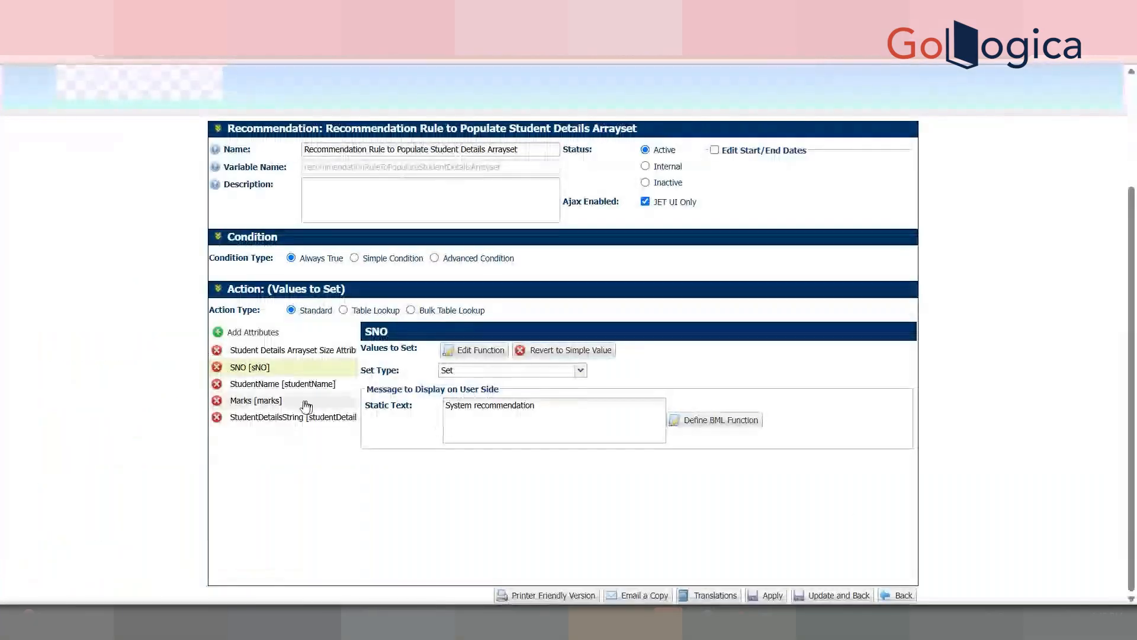
left_click(301, 417)
left_click(480, 350)
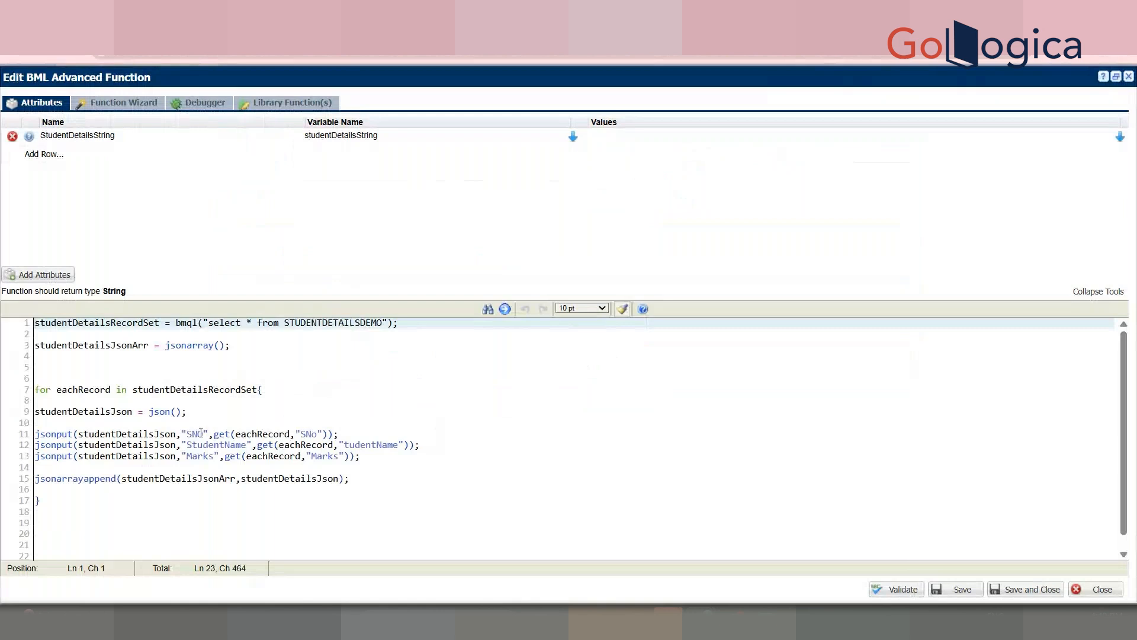
left_click(201, 432)
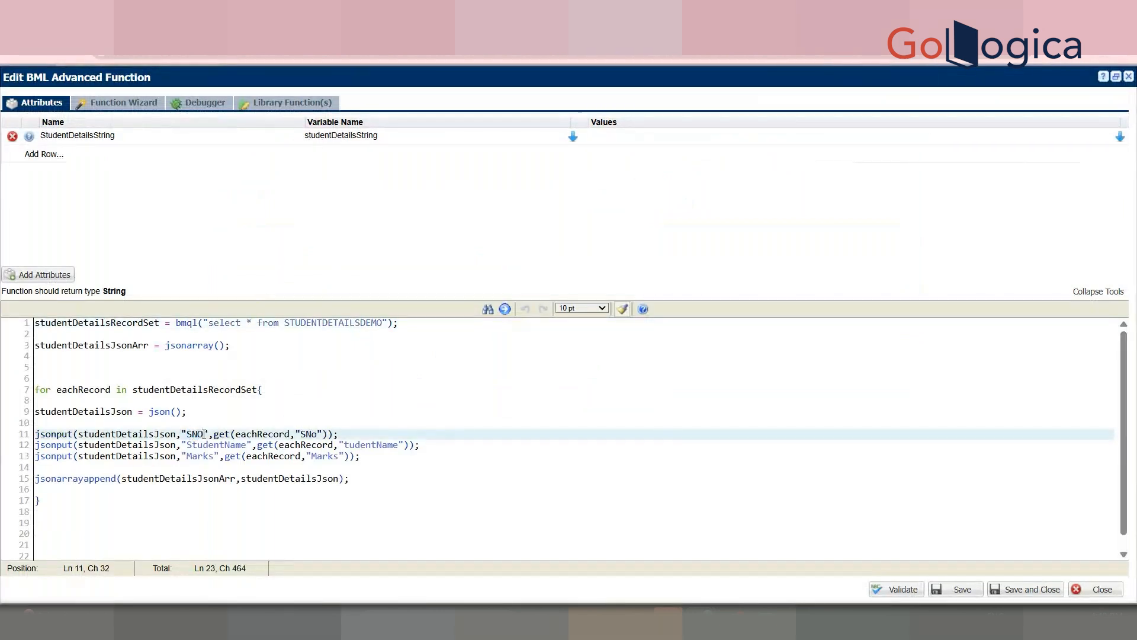
key("BackSpace")
type("o")
left_click(207, 411)
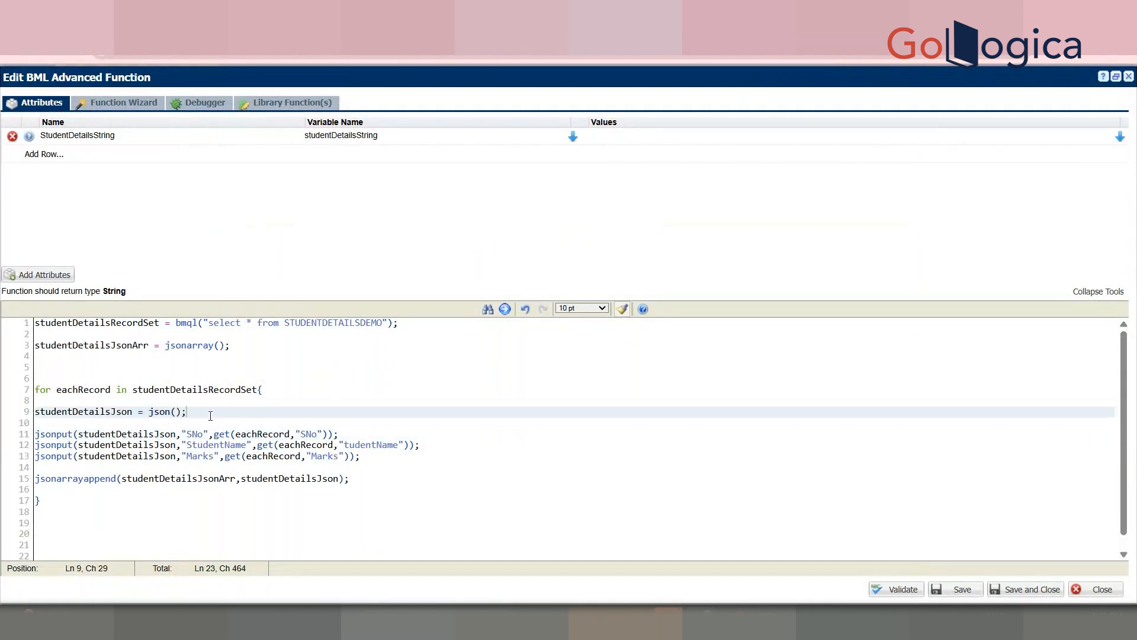
left_click(879, 588)
left_click(1028, 590)
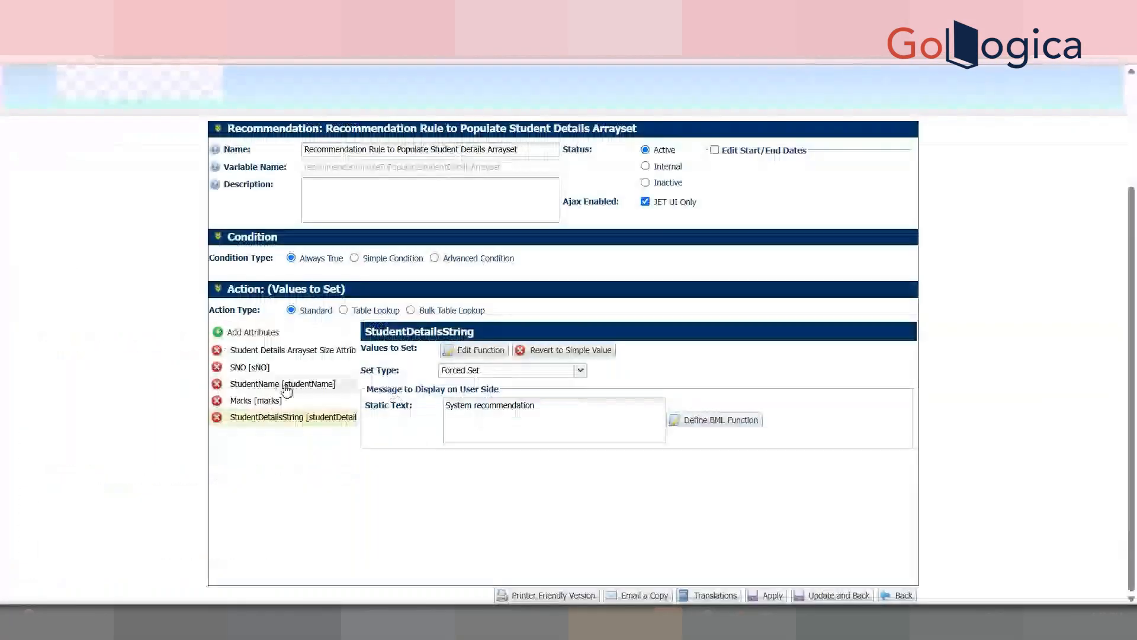
Step: Copy all of the SNO function's code and close it without changes
left_click(266, 371)
left_click(474, 350)
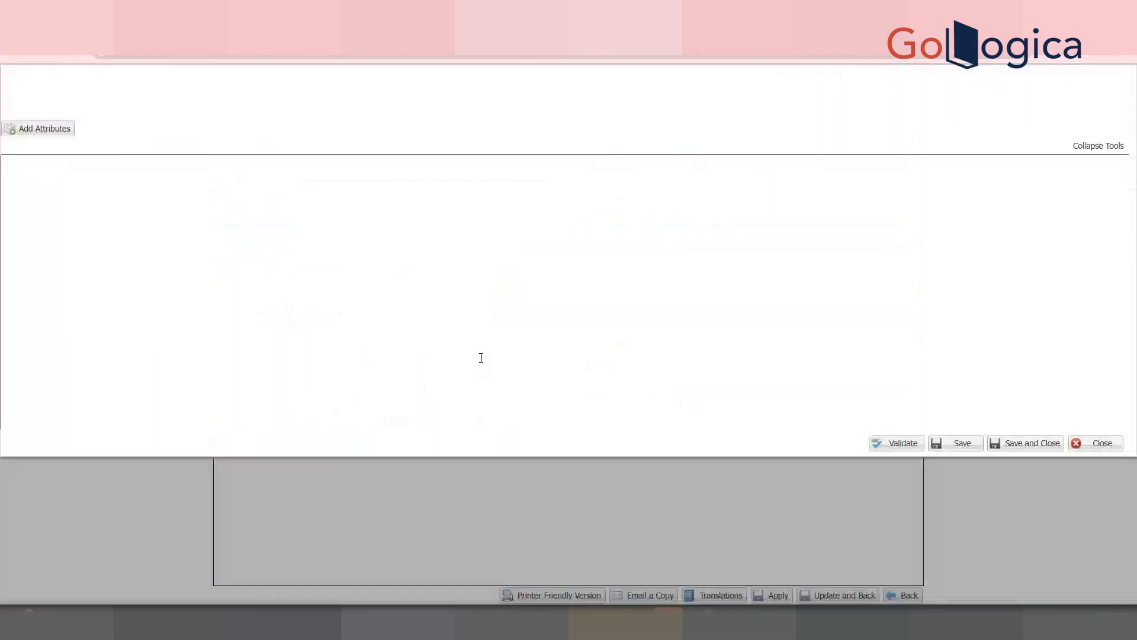
left_click(388, 401)
key("ctrl+a")
key("ctrl+c")
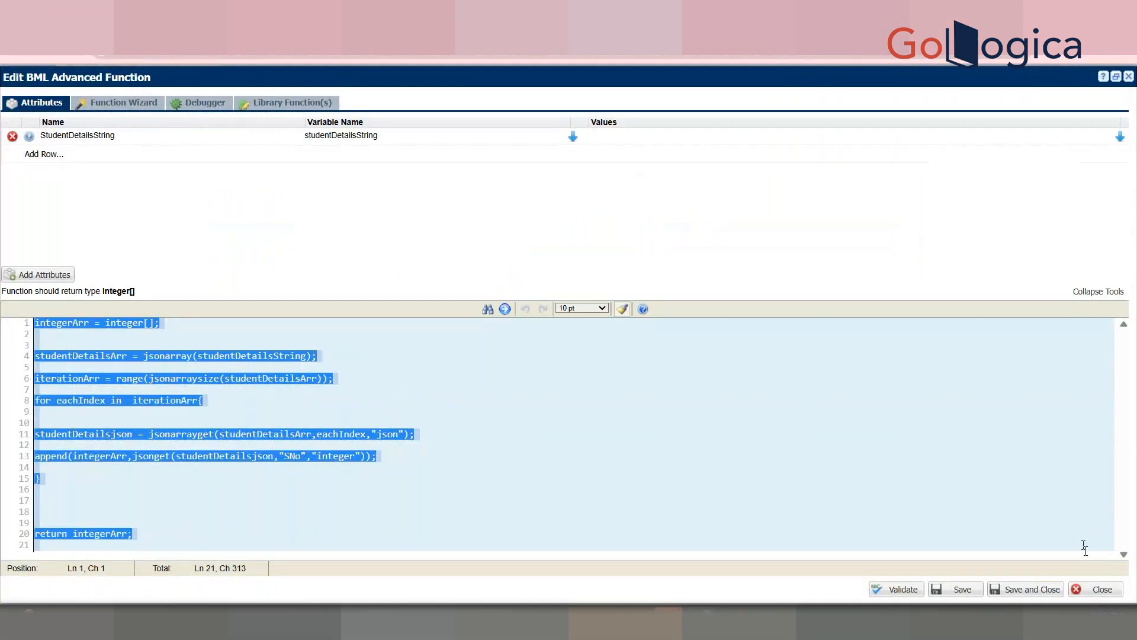
left_click(1099, 590)
left_click(278, 384)
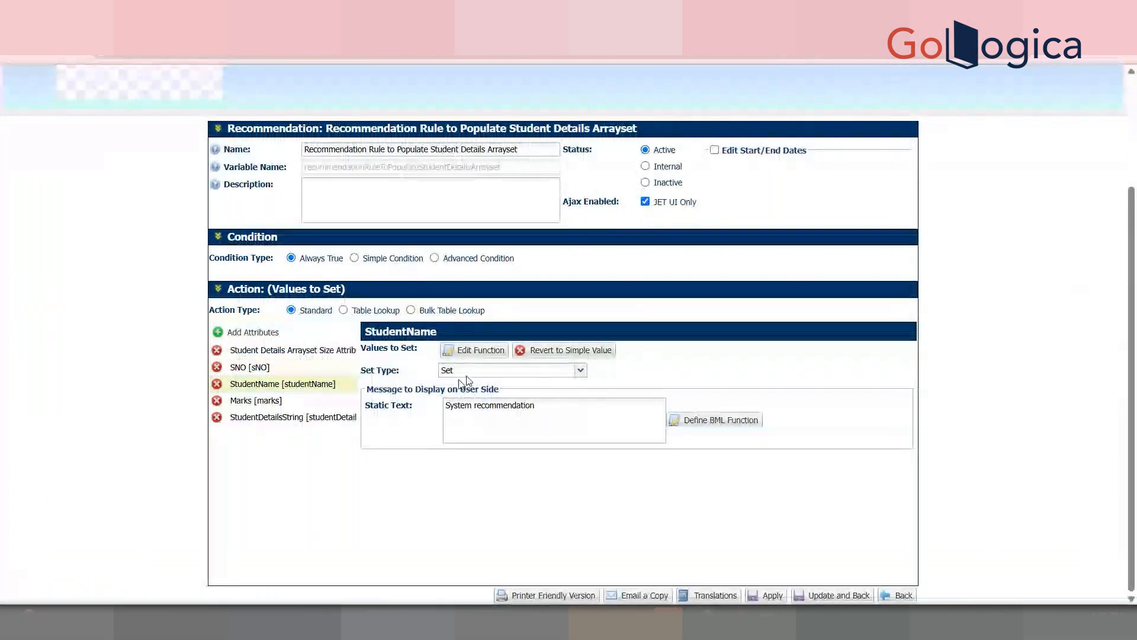
Step: Replace StudentName's sample TEST values with the pasted SNO loop code, dropping the duplicate integerArr declaration
left_click(481, 350)
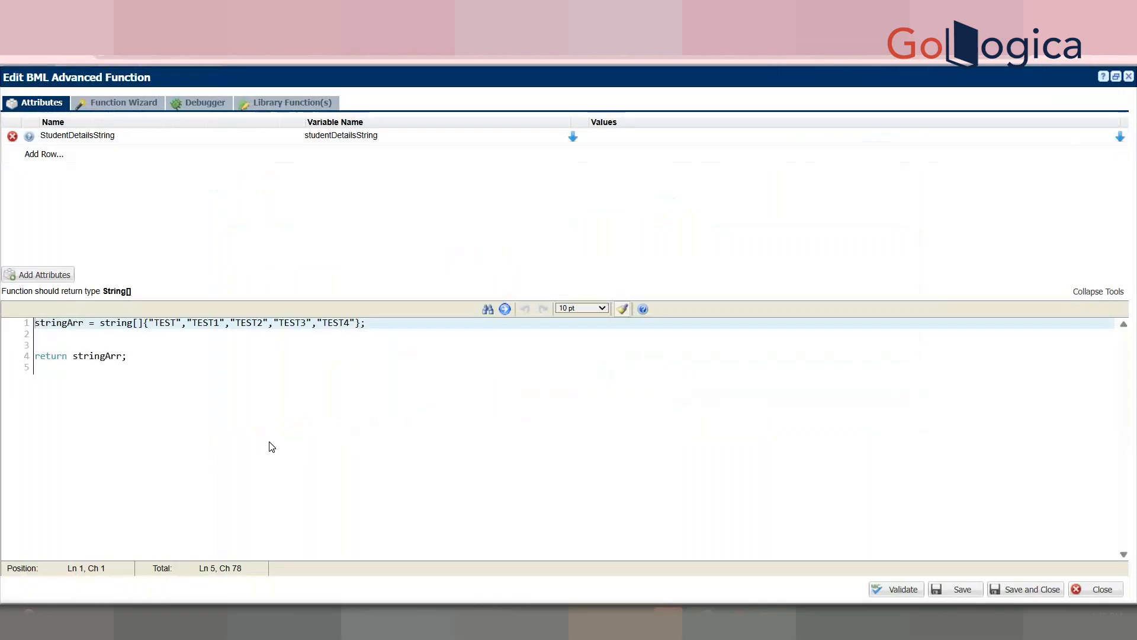
left_click(158, 374)
left_click(143, 322)
left_click_drag(143, 322, 359, 323)
key("Delete")
key("Return")
key("Return")
key("Return")
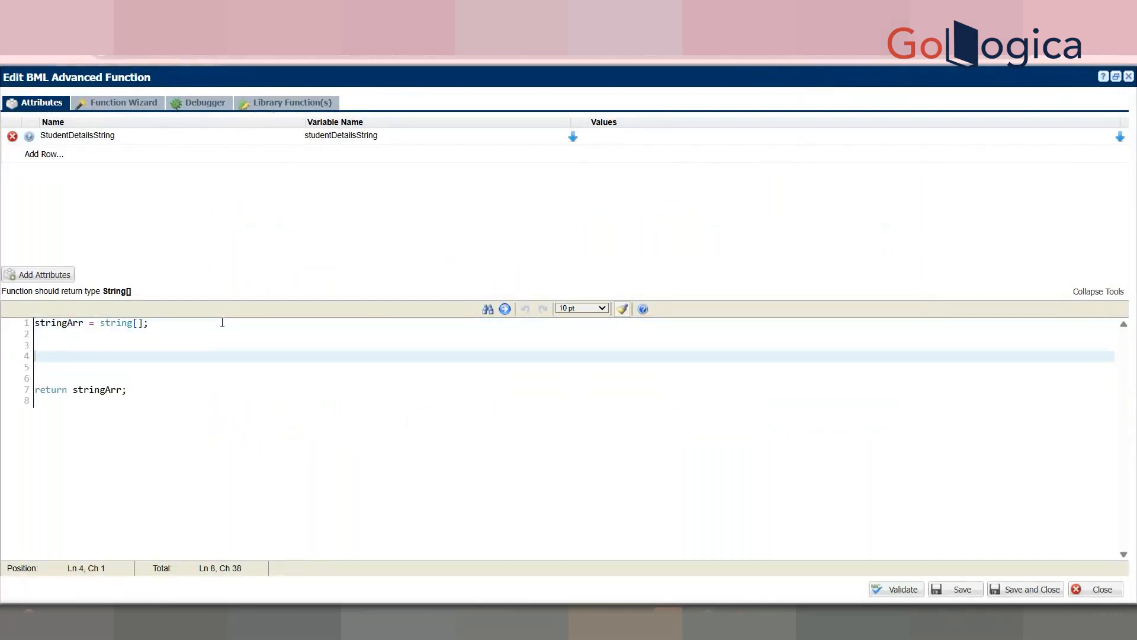
key("ctrl+v")
left_click_drag(172, 329, 5, 332)
key("Delete")
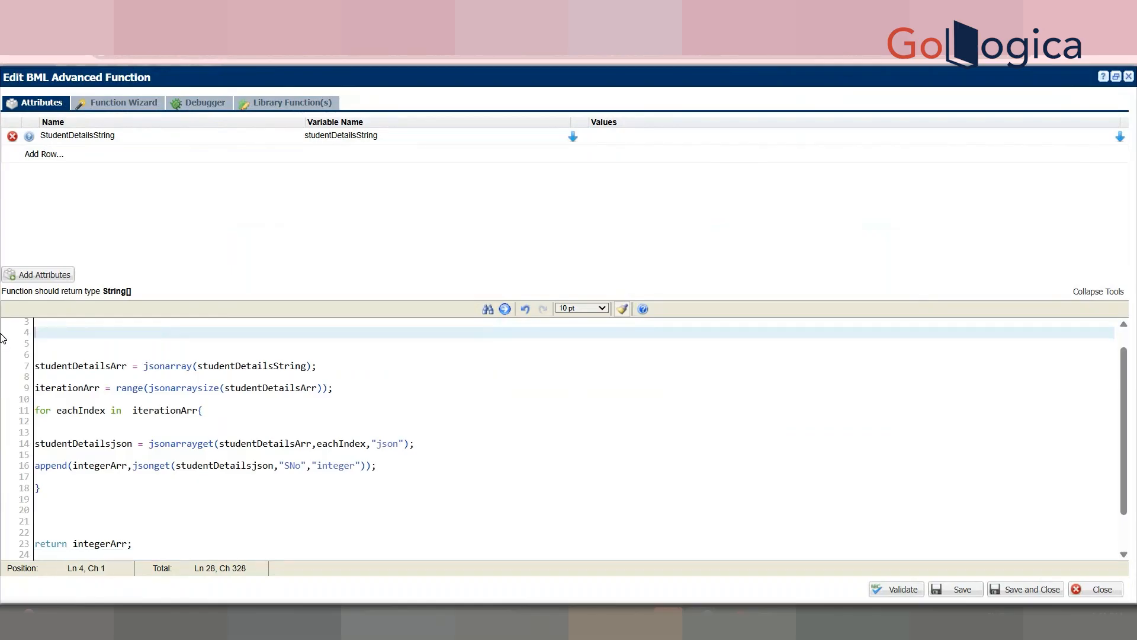
Step: Change the JSON key to "StudentName" and the value type to "string"
double_click(303, 465)
type("StudentName")
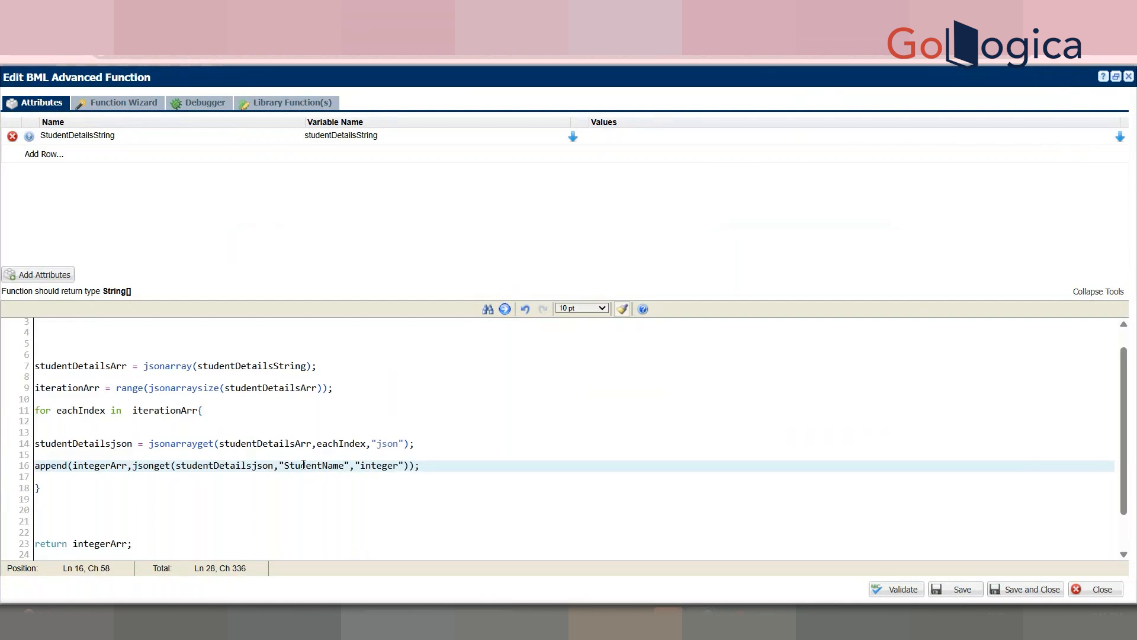
double_click(382, 468)
type("s")
left_click(382, 468)
type("tring")
Step: Append into stringArr instead of integerArr and remove the extra blank lines
scroll(1128, 426, "up", 1)
left_click(64, 324)
double_click(64, 324)
key("ctrl+c")
double_click(85, 490)
key("ctrl+v")
left_click(536, 444)
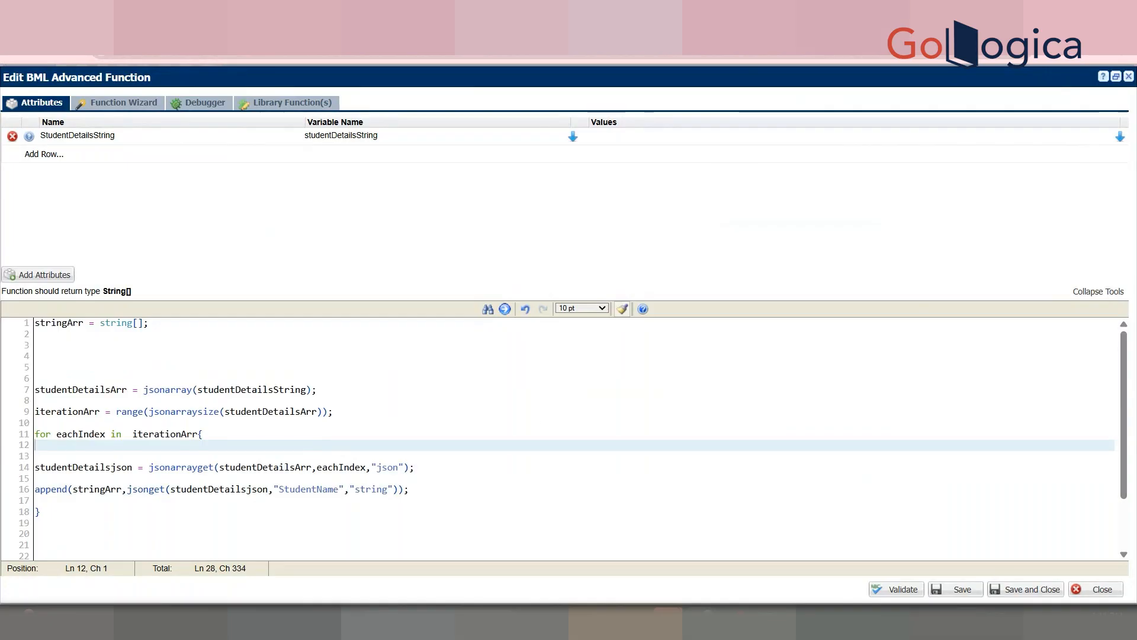
left_click(64, 367)
key("BackSpace")
key("BackSpace")
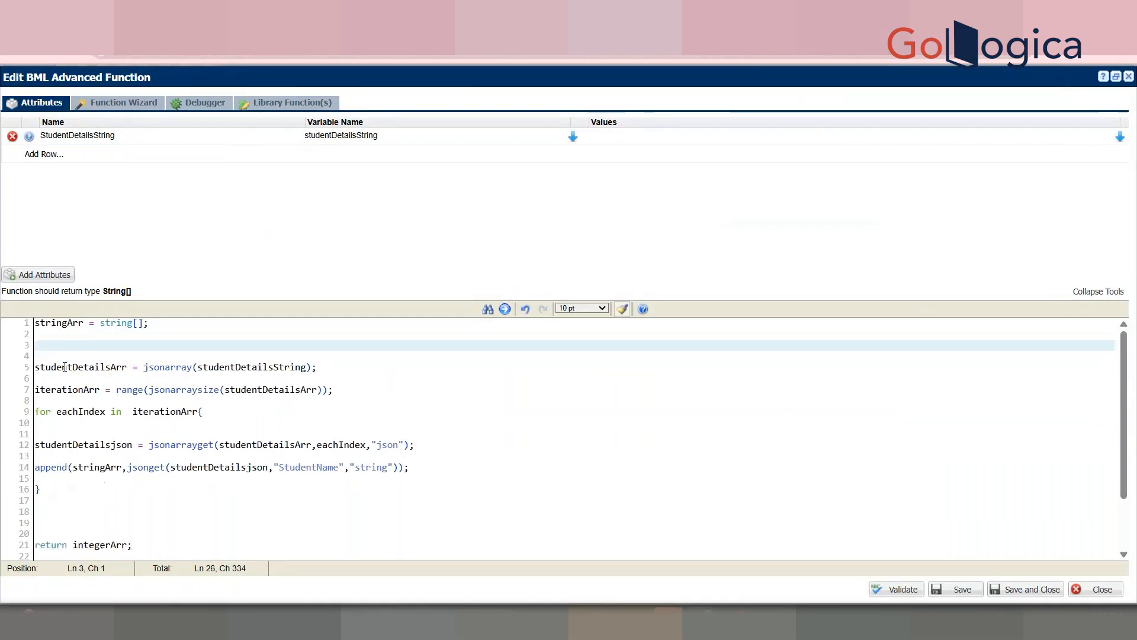
Step: Review the StudentName key and string type, then validate and attempt to save the function
double_click(294, 468)
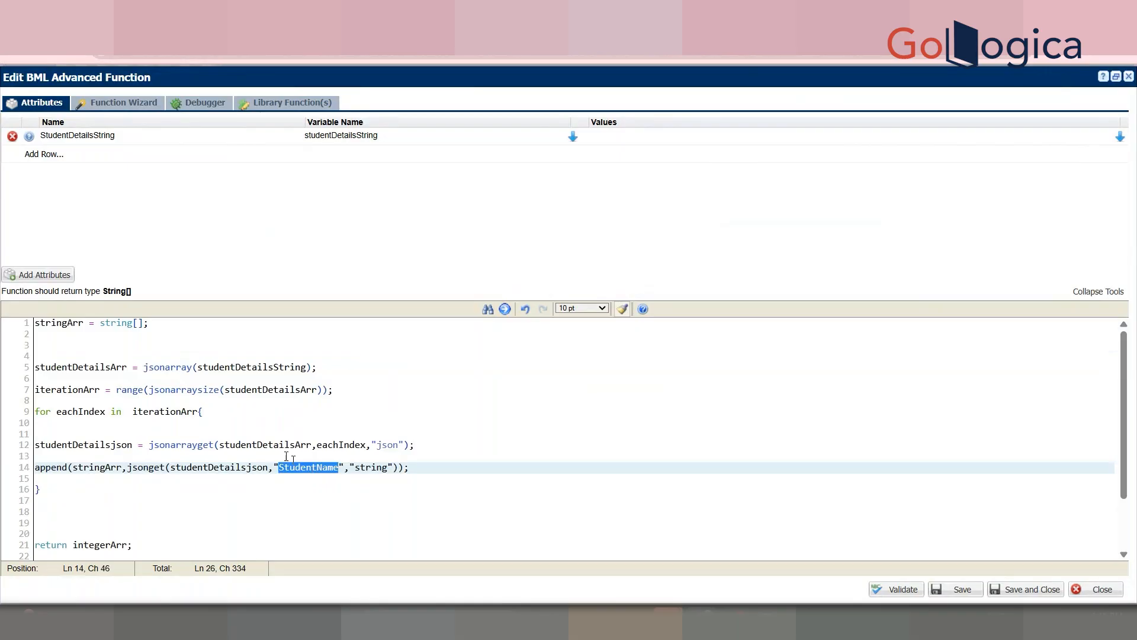
left_click_drag(408, 444, 57, 306)
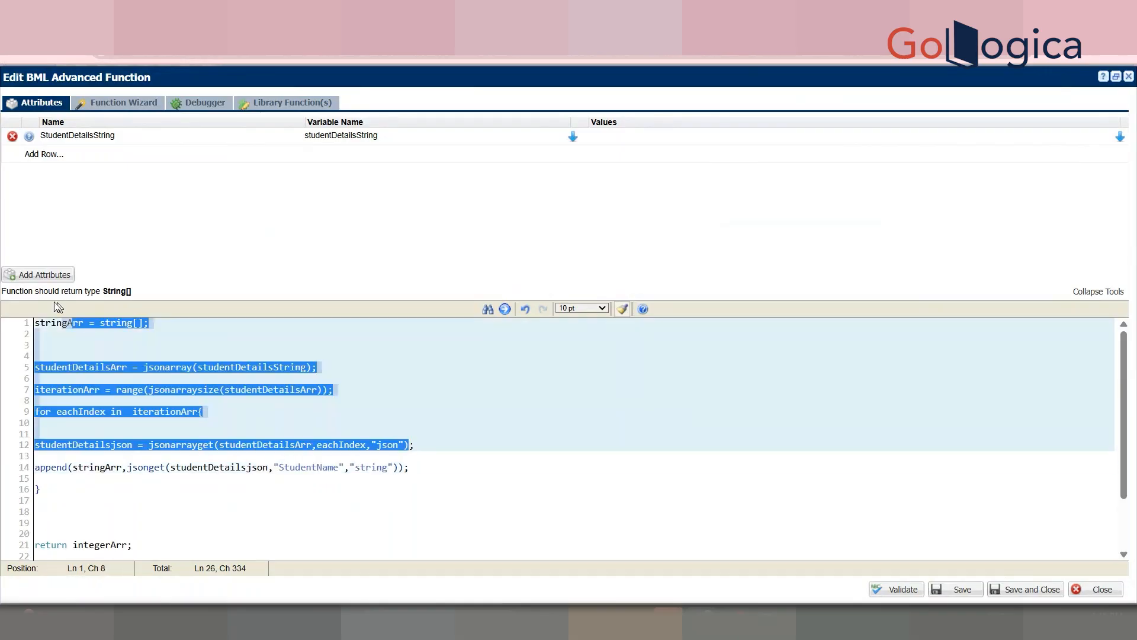
left_click(373, 496)
double_click(334, 468)
left_click(366, 468)
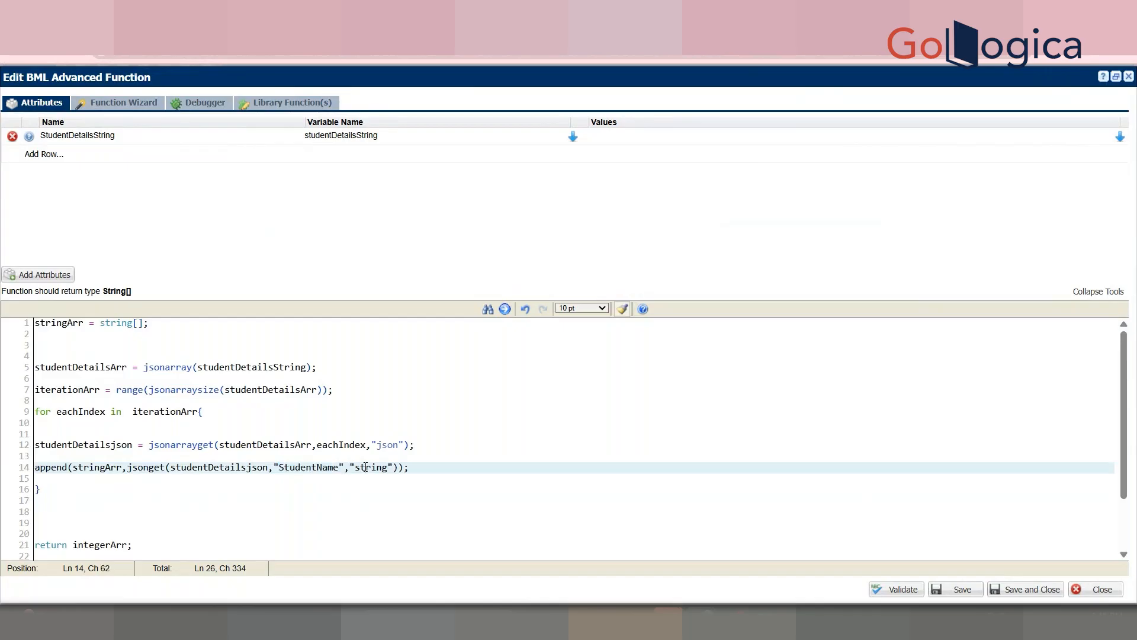
double_click(366, 467)
double_click(314, 467)
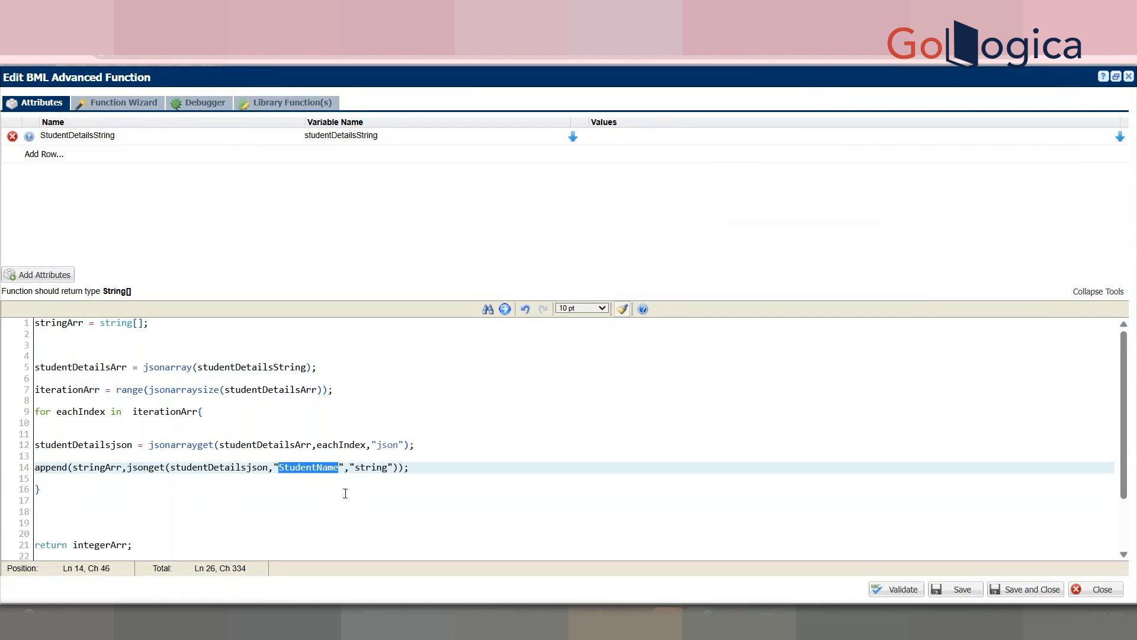
left_click(346, 494)
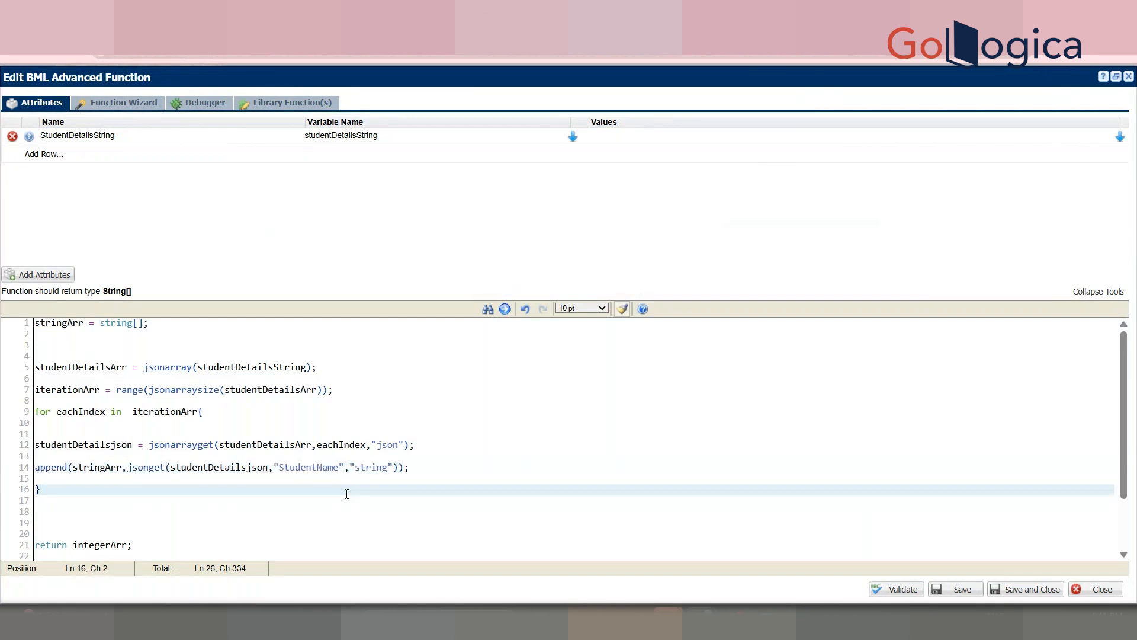
left_click(912, 587)
left_click(1049, 588)
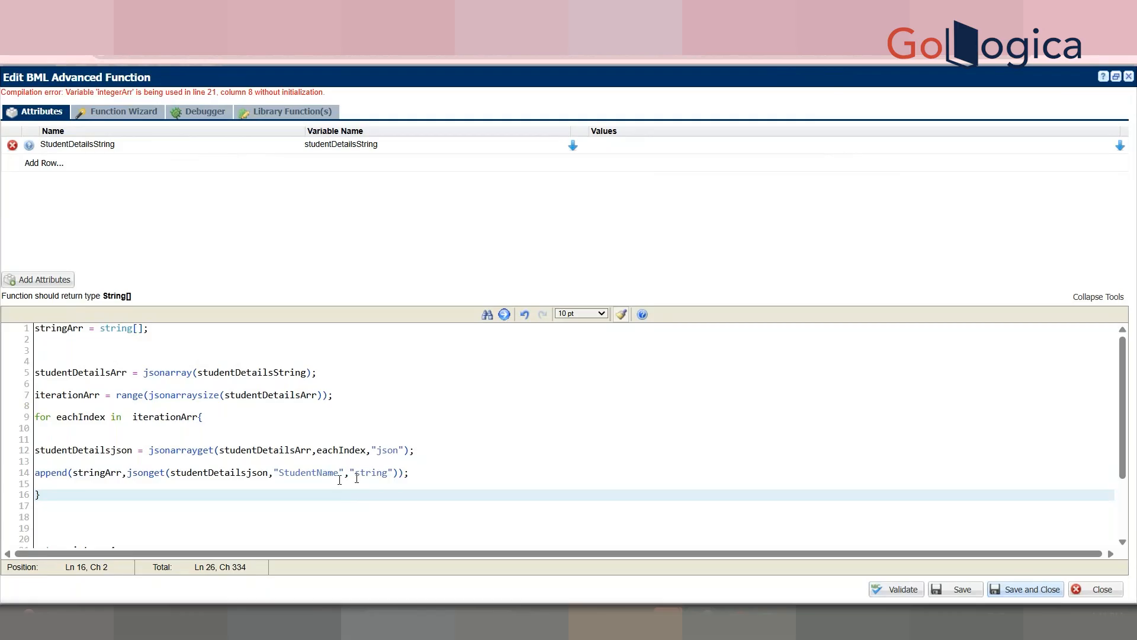
left_click(1026, 589)
Step: Delete the leftover return integerArr lines, then validate and save the StudentName function
left_click(116, 451)
double_click(116, 452)
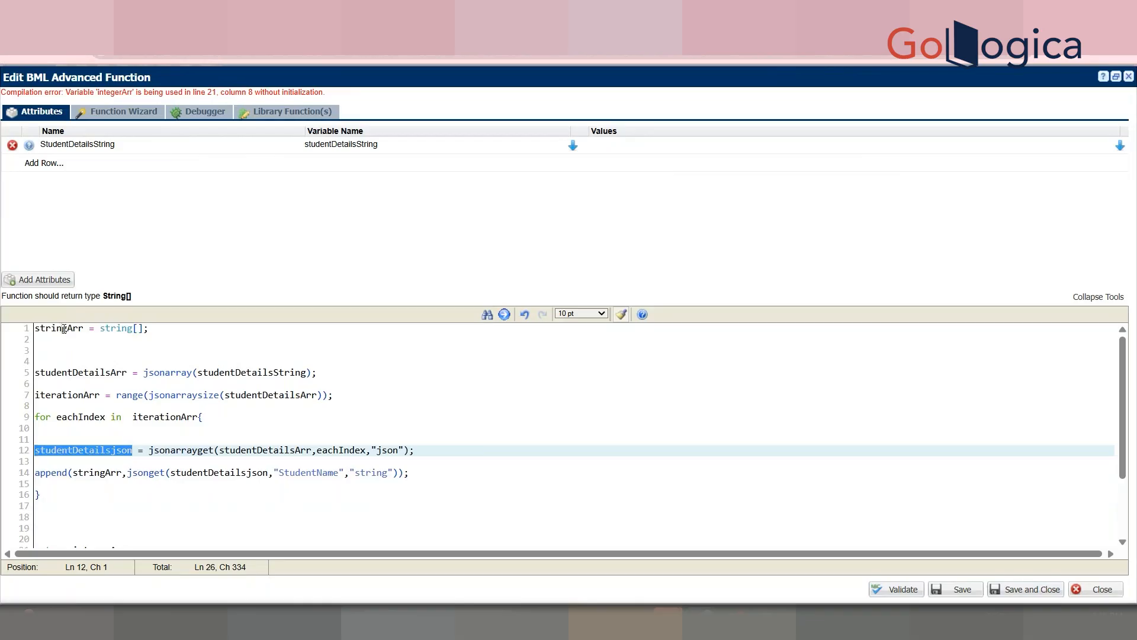
double_click(64, 329)
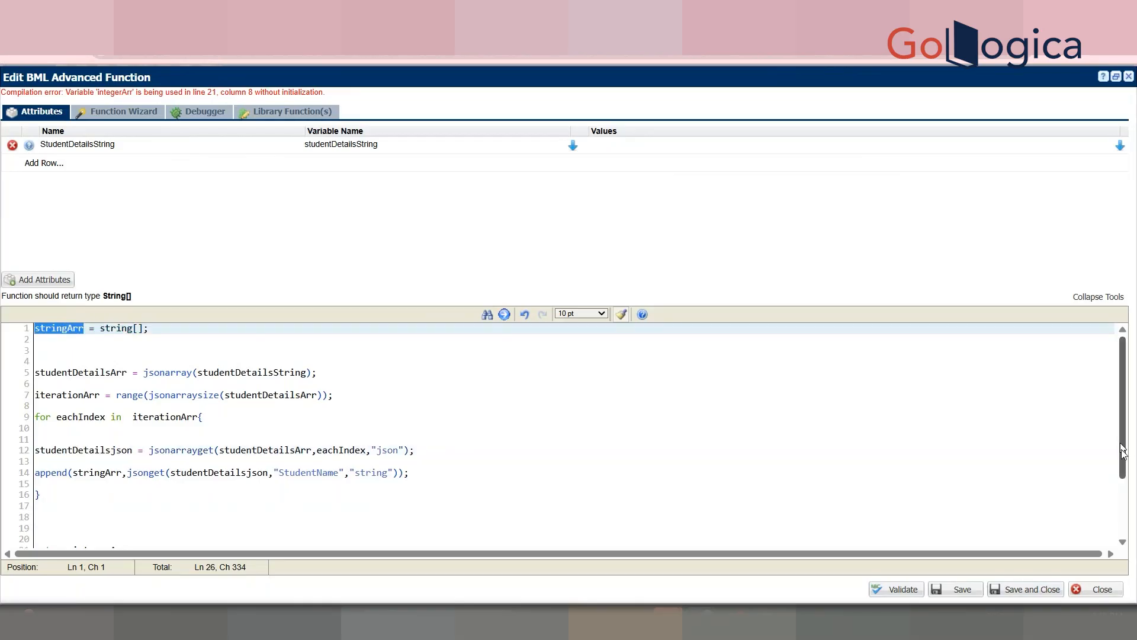
scroll(371, 454, "down", 3)
left_click_drag(181, 479, 3, 450)
key("BackSpace")
key("BackSpace")
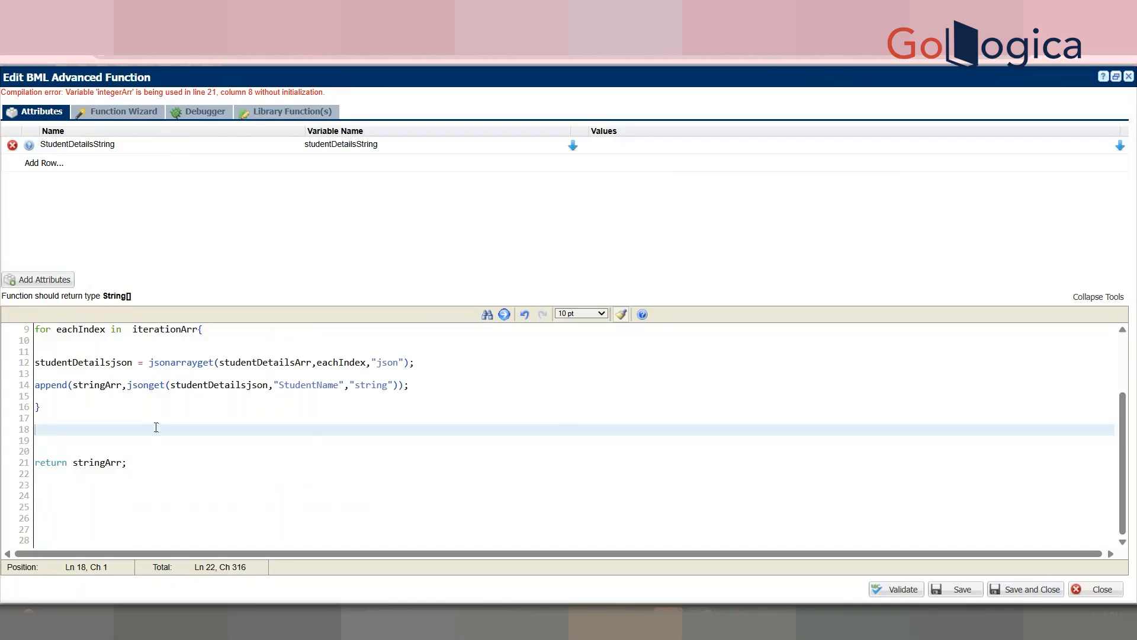
left_click_drag(153, 422, 37, 365)
key("ctrl+c")
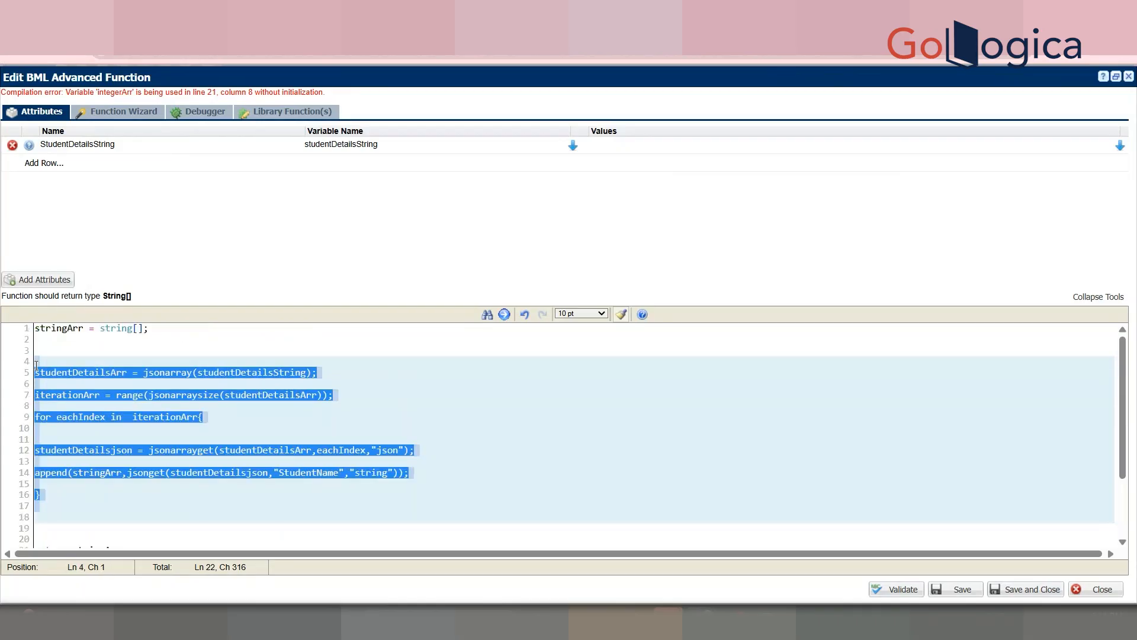
left_click(36, 365)
left_click(902, 590)
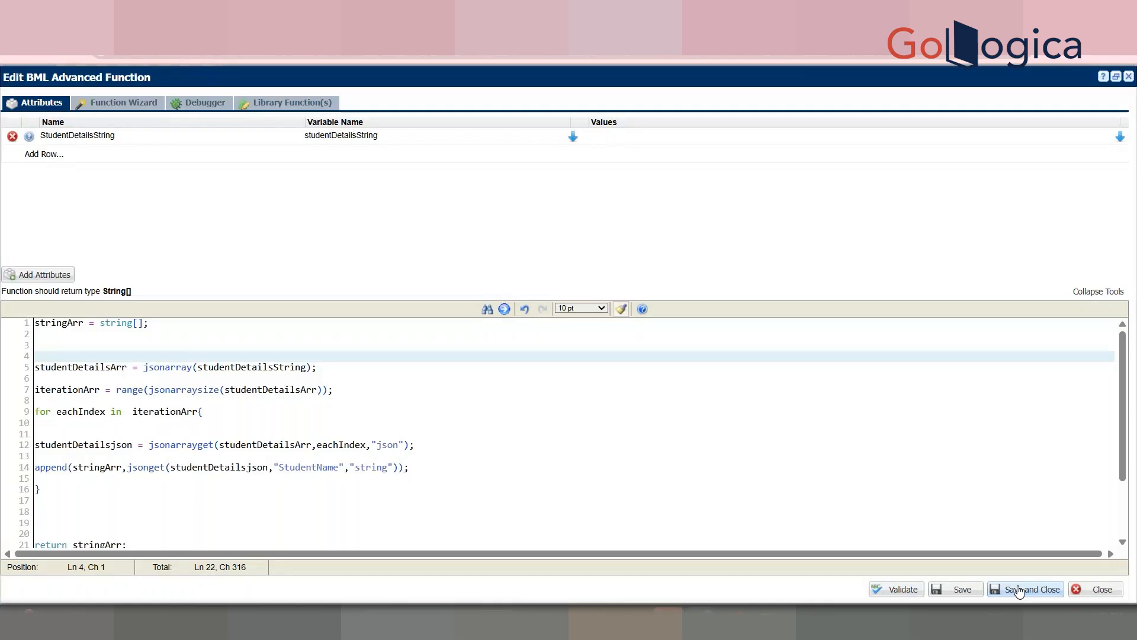
left_click(1018, 590)
left_click(290, 401)
Step: Replace the Marks function's hard-coded values with the pasted JSON loop code
left_click(481, 352)
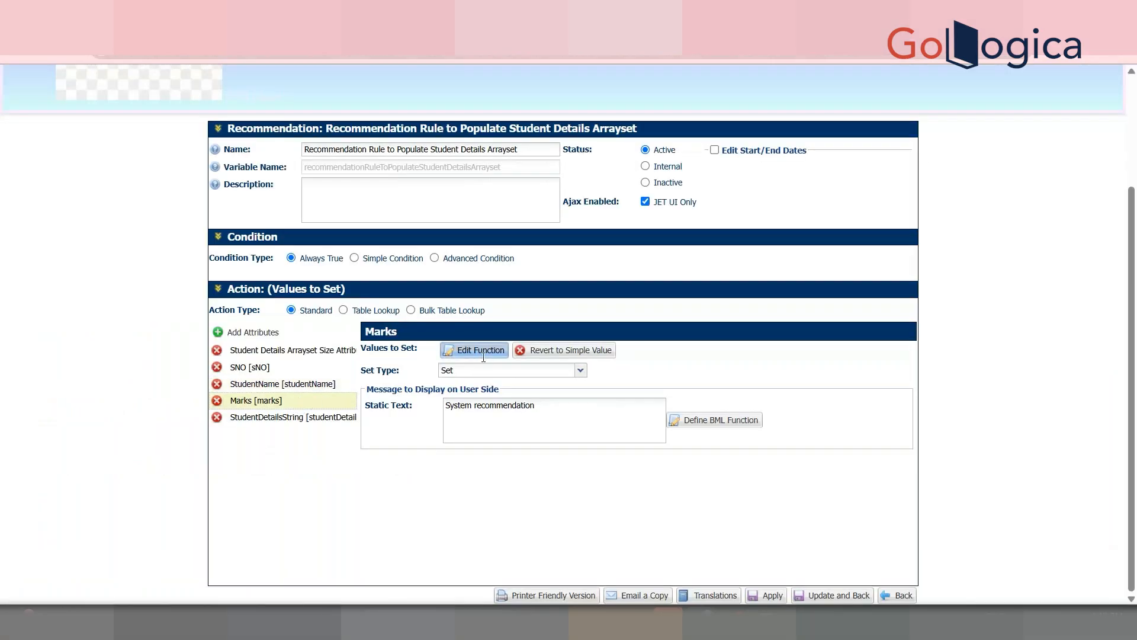
left_click_drag(132, 323, 274, 322)
key("BackSpace")
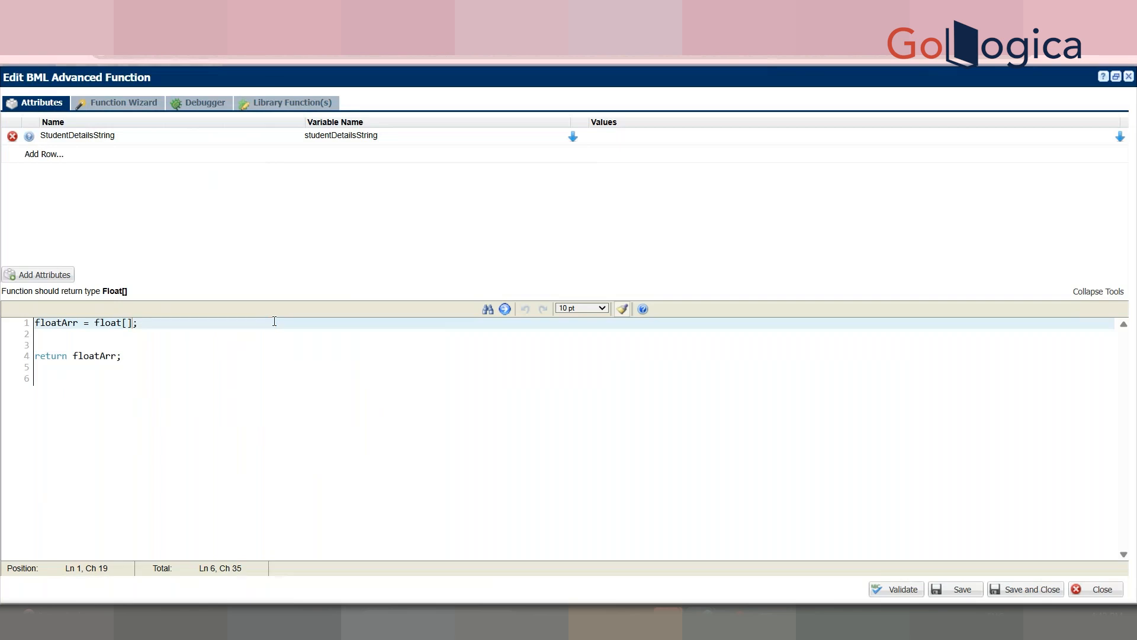
left_click(163, 334)
key("Return")
key("ctrl+v")
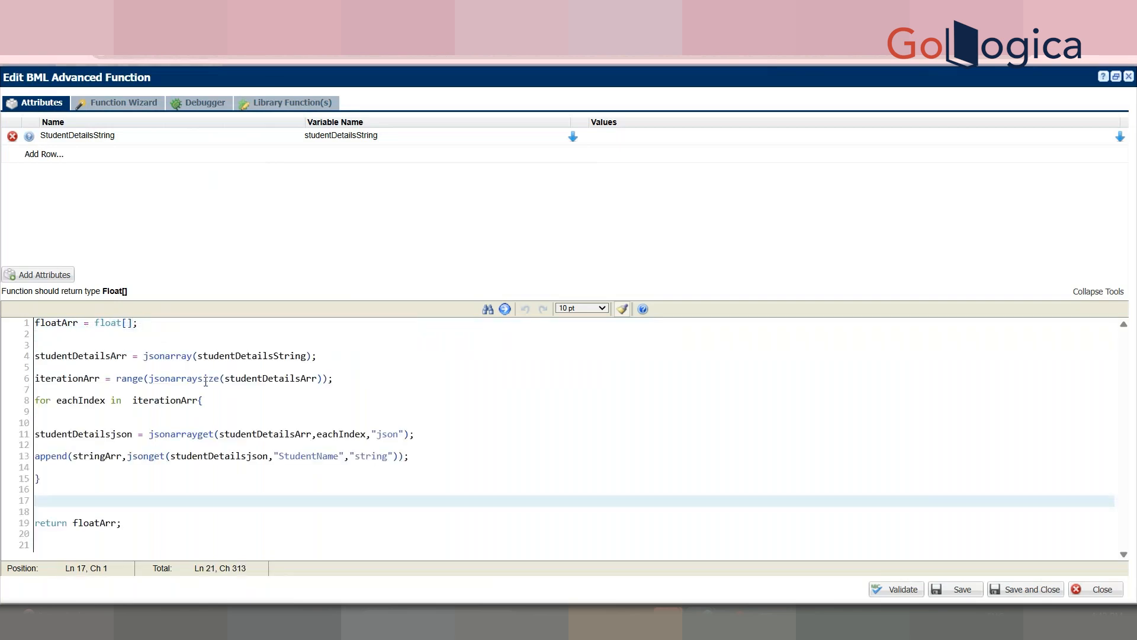
Step: Change the JSON key to "Marks" and the type to "float", then validate
left_click(309, 457)
double_click(309, 457)
type("Marks")
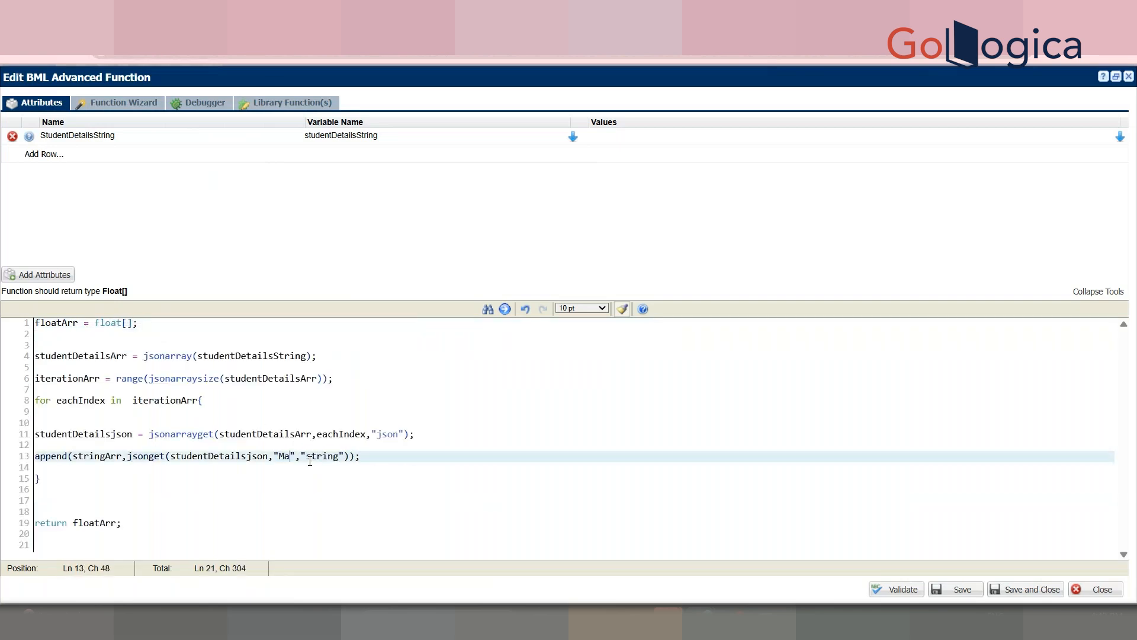
double_click(329, 459)
type("float")
left_click(357, 423)
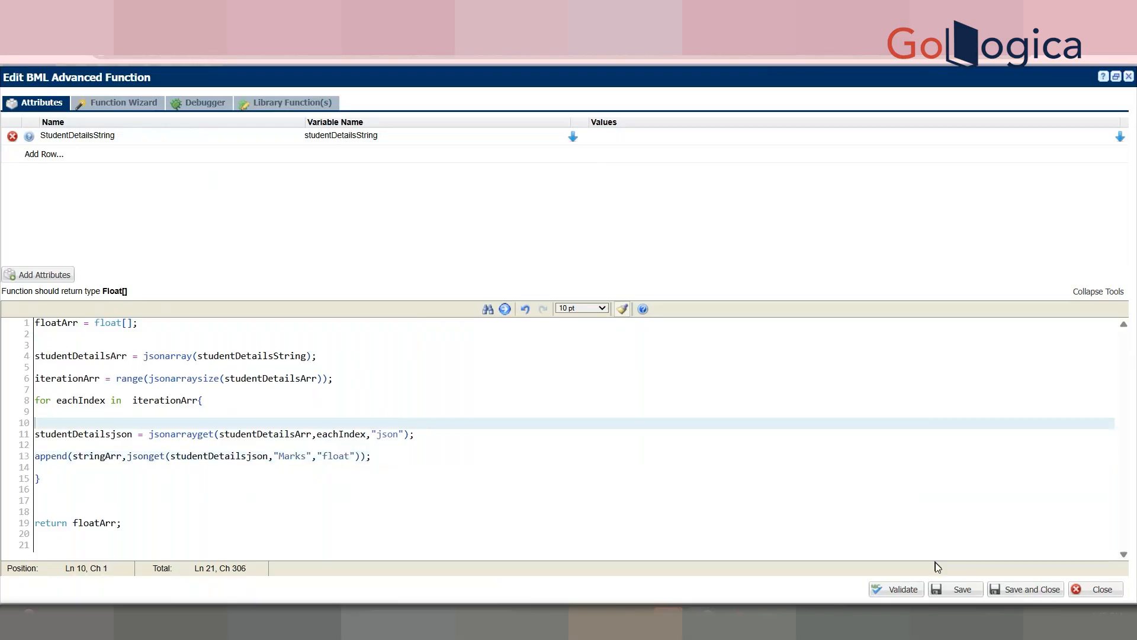
left_click(906, 590)
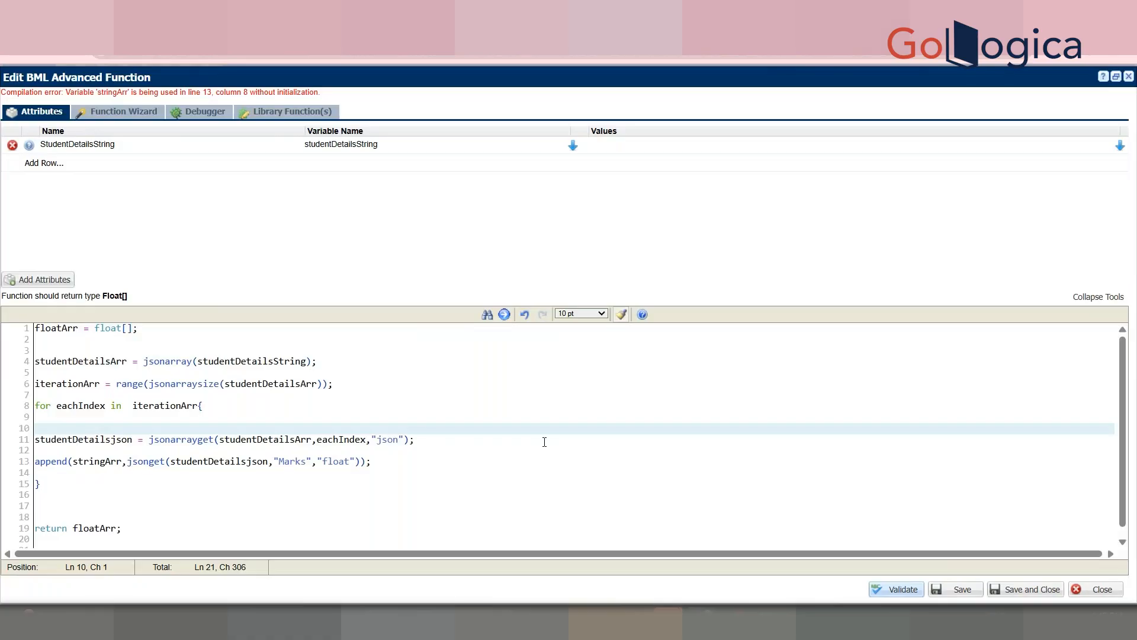
Step: Replace stringArr with floatArr in the append call and validate again
double_click(73, 328)
key("ctrl+c")
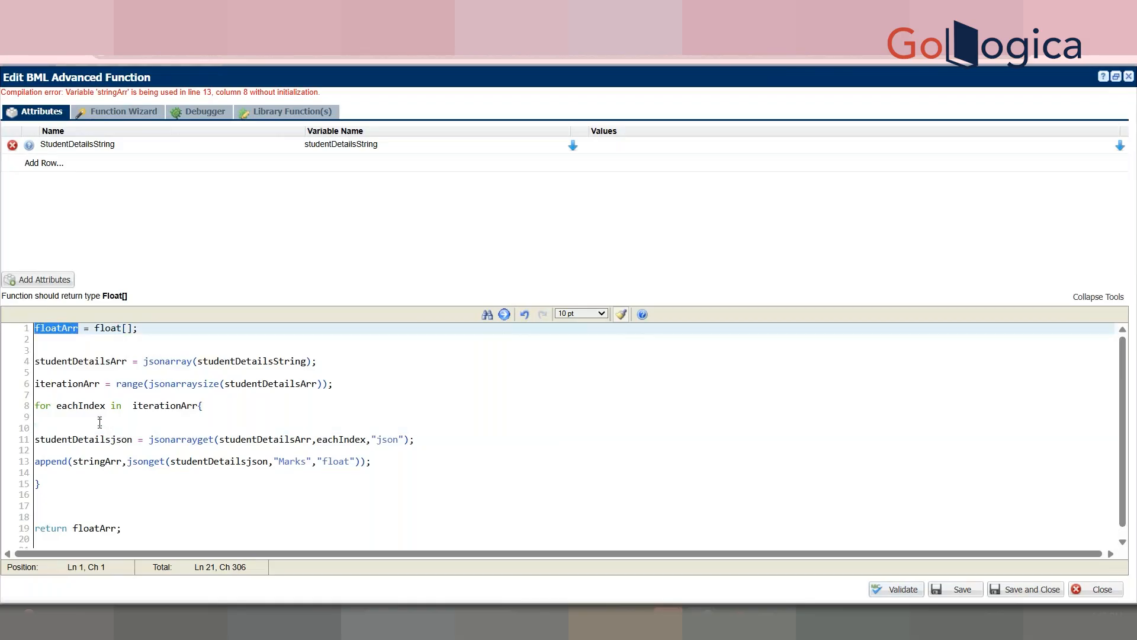
left_click_drag(102, 474, 91, 457)
double_click(92, 461)
key("ctrl+v")
left_click(142, 505)
left_click(901, 590)
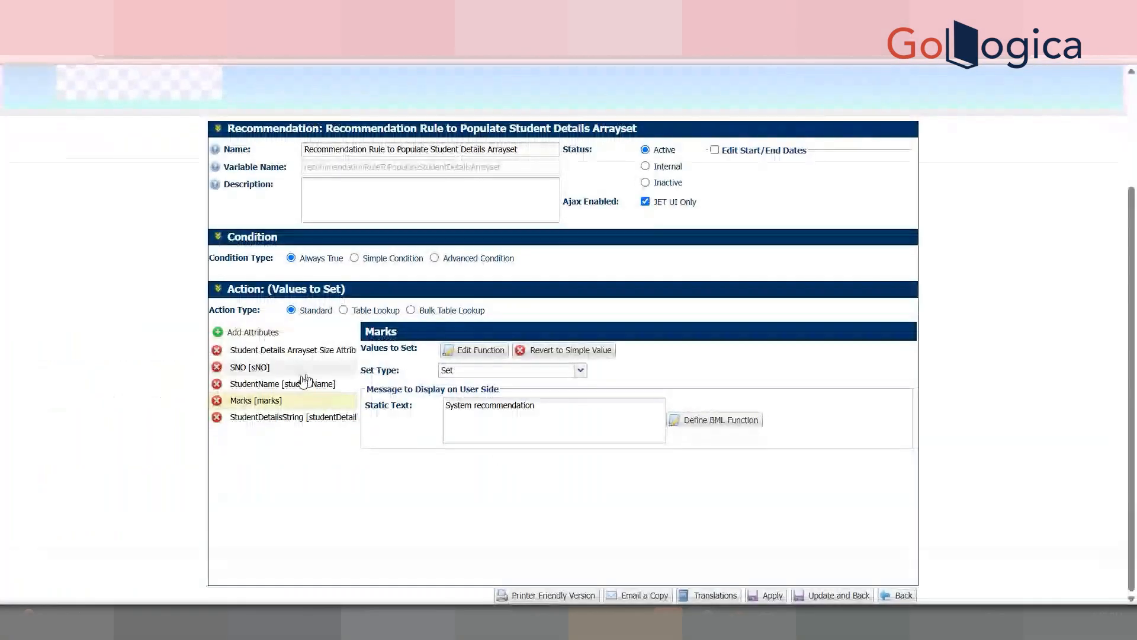
Step: Save the Marks function, then revalidate and save the StudentName function
left_click(290, 383)
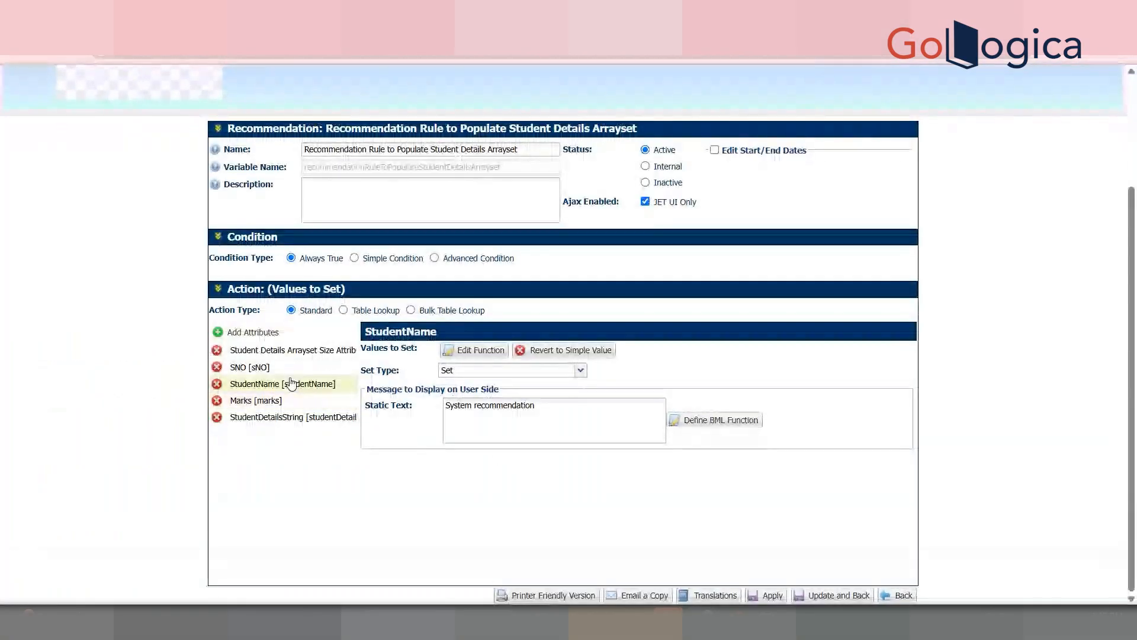
left_click(469, 364)
left_click(415, 411)
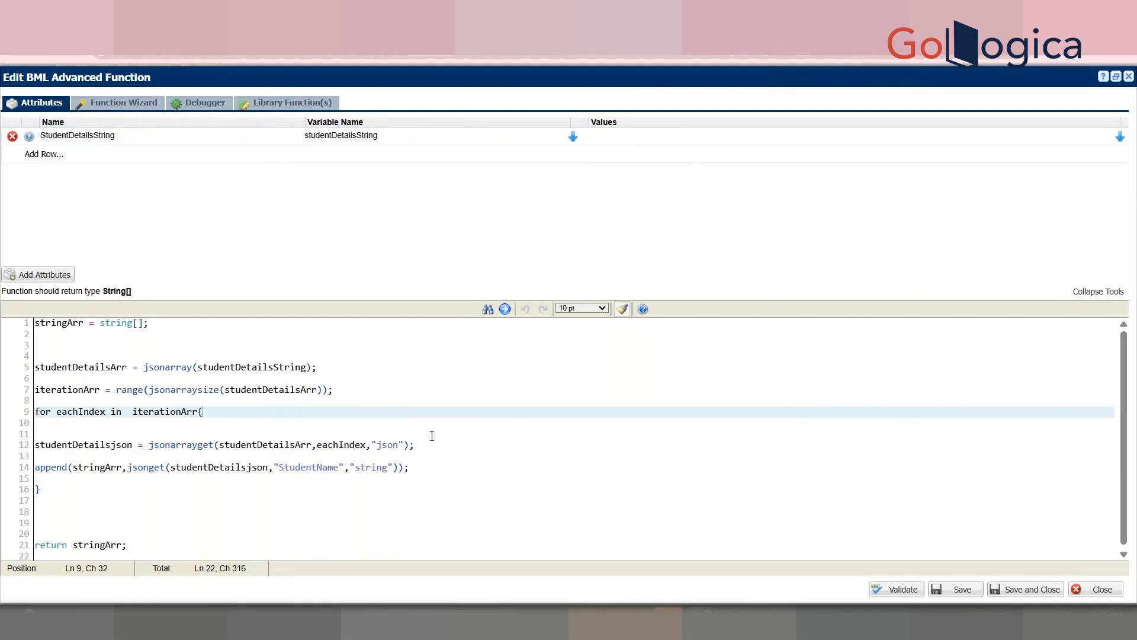
left_click(896, 589)
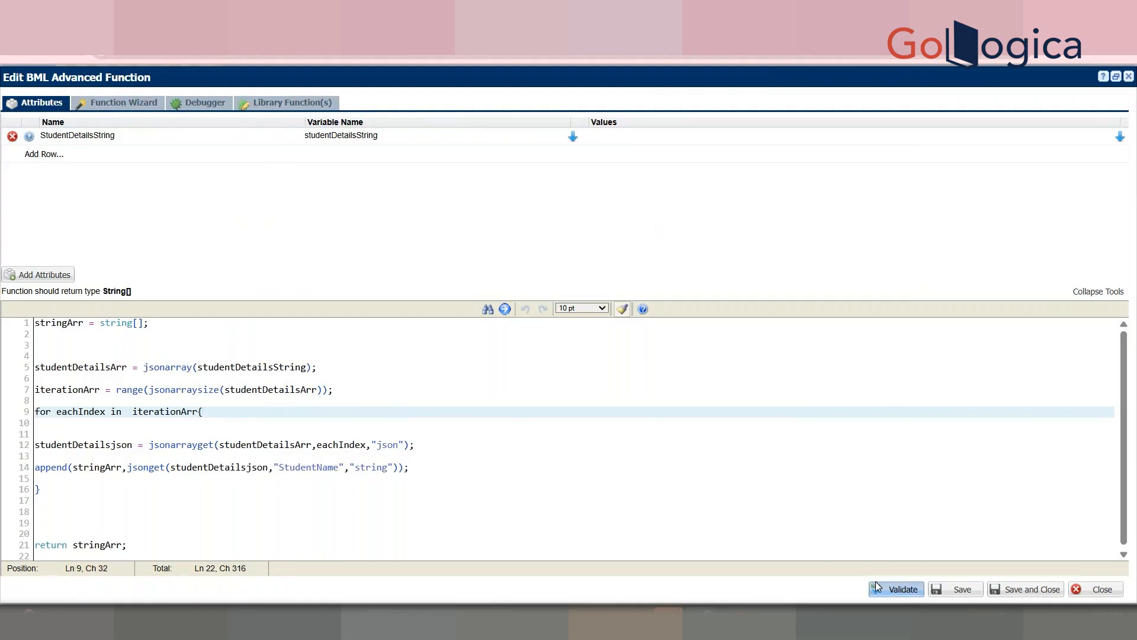
left_click(1025, 589)
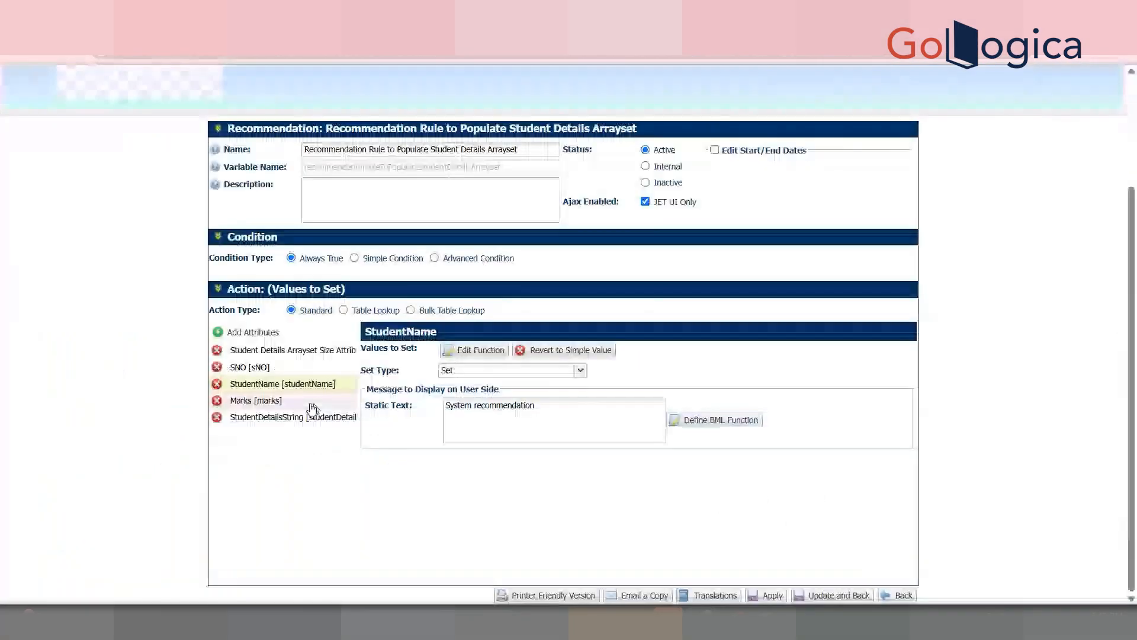
Step: Review StudentDetailsString's settings with the attribute list widened, and update the rule
left_click(301, 418)
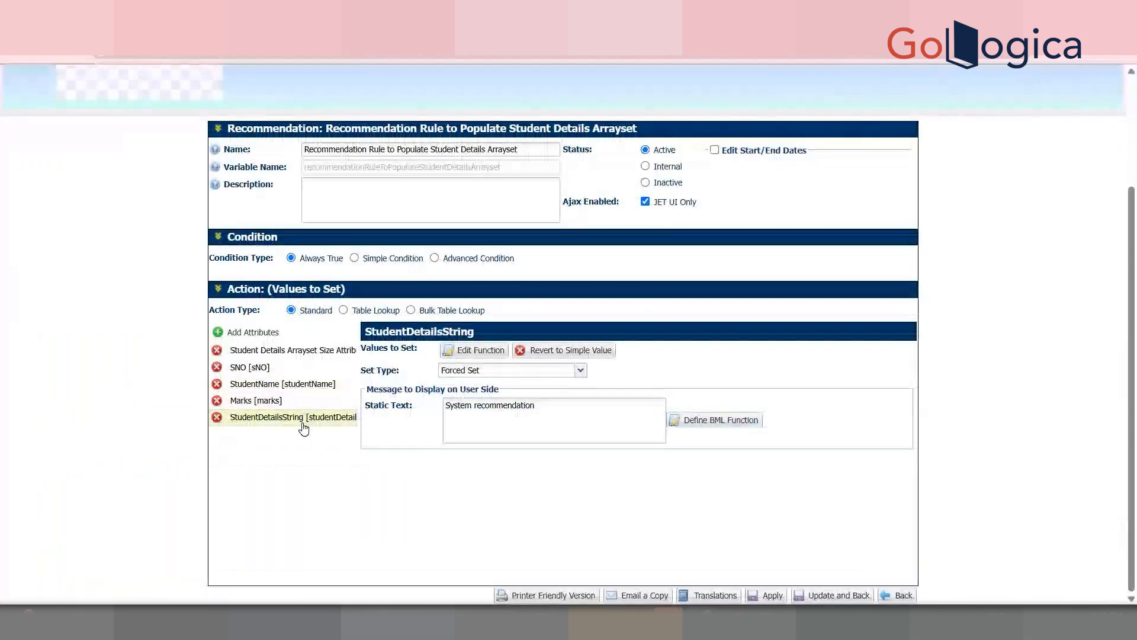
left_click_drag(359, 333, 508, 355)
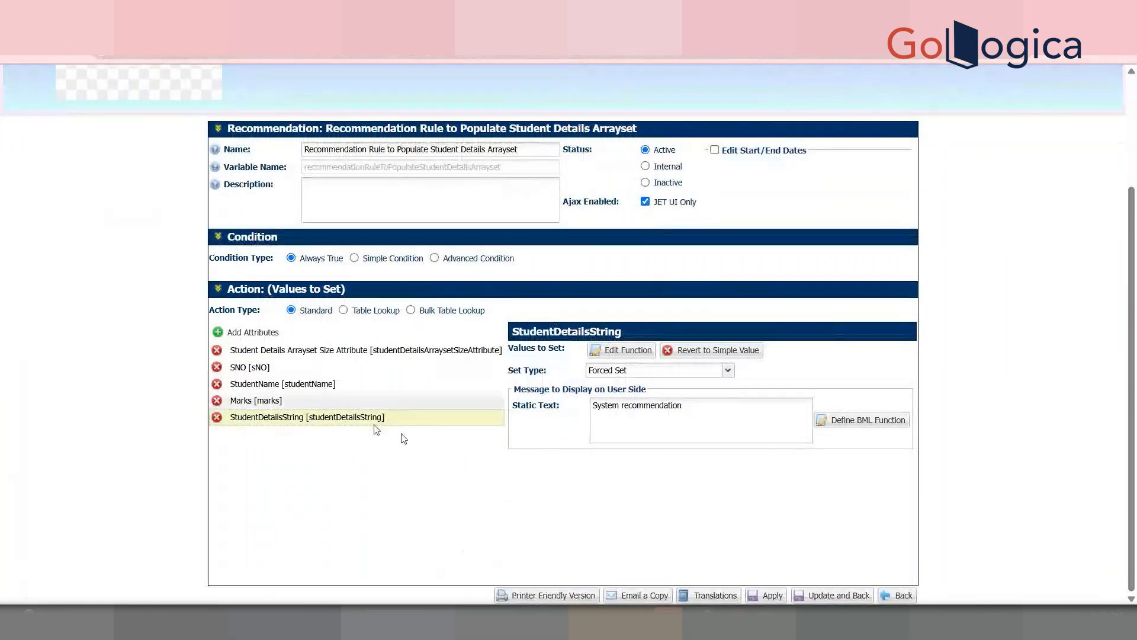
left_click(833, 596)
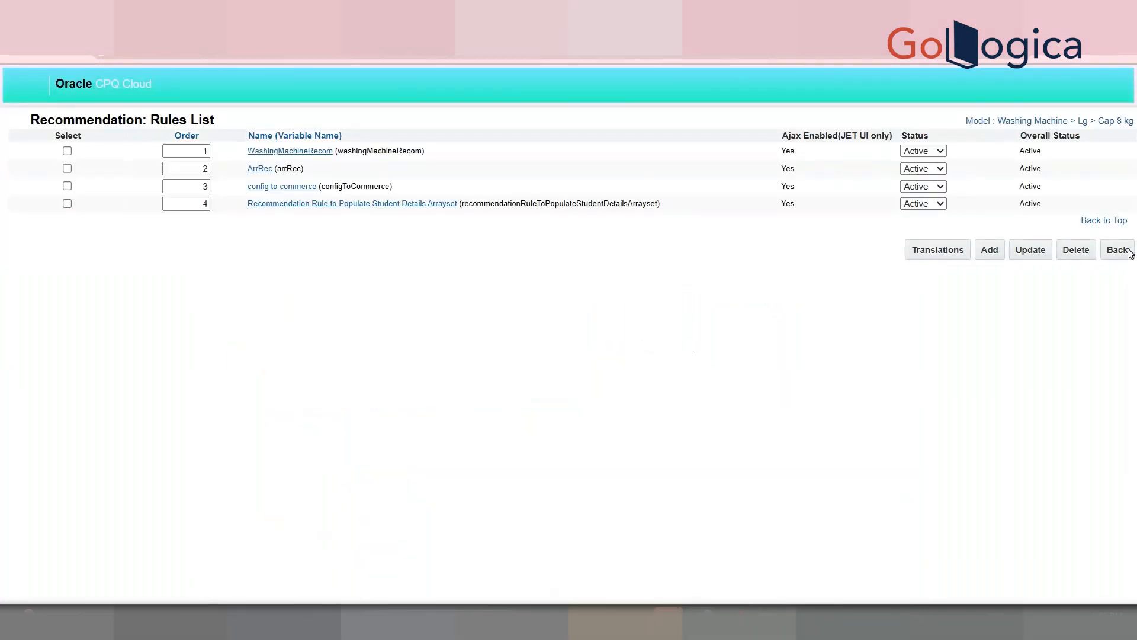
Step: Go back and list the Cap 8 kg model's attributes
left_click(1118, 249)
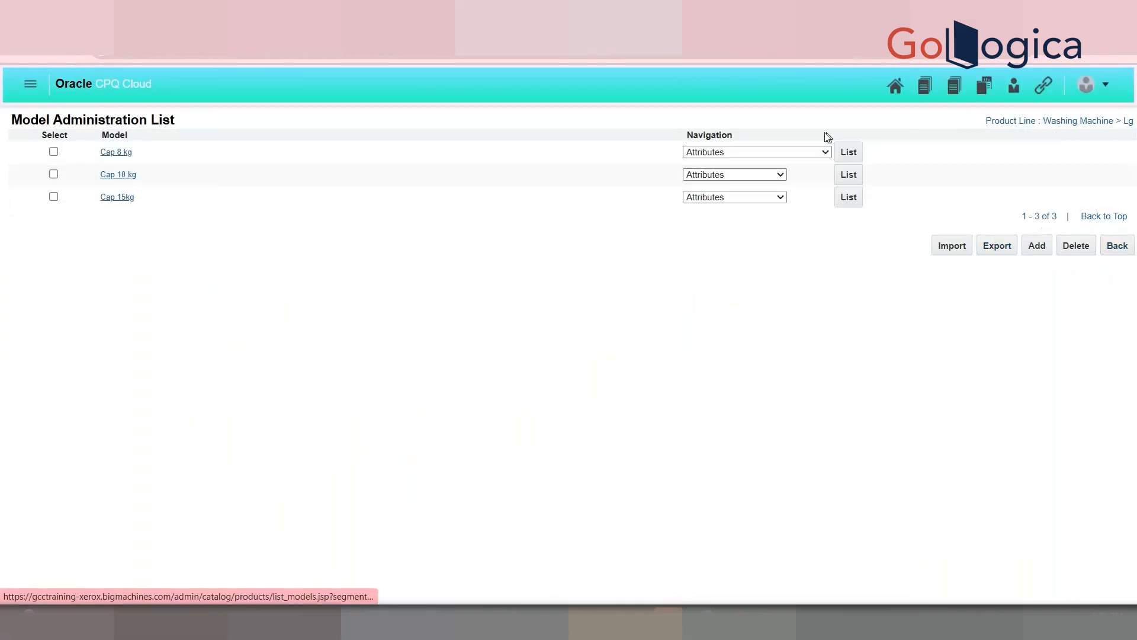
left_click(825, 152)
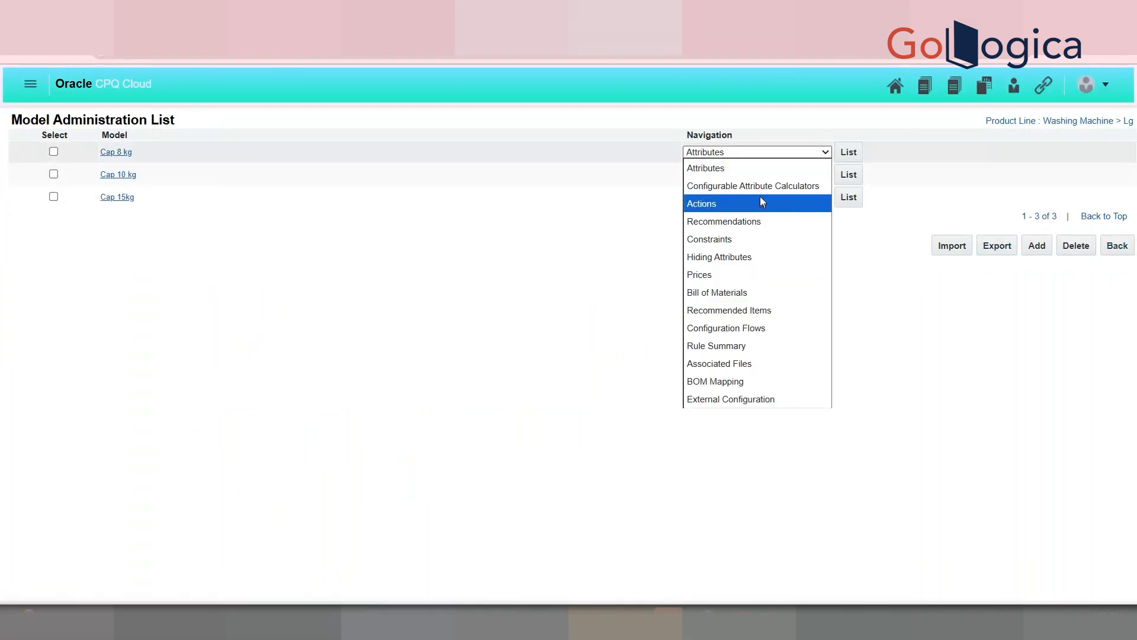
left_click(763, 169)
left_click(845, 153)
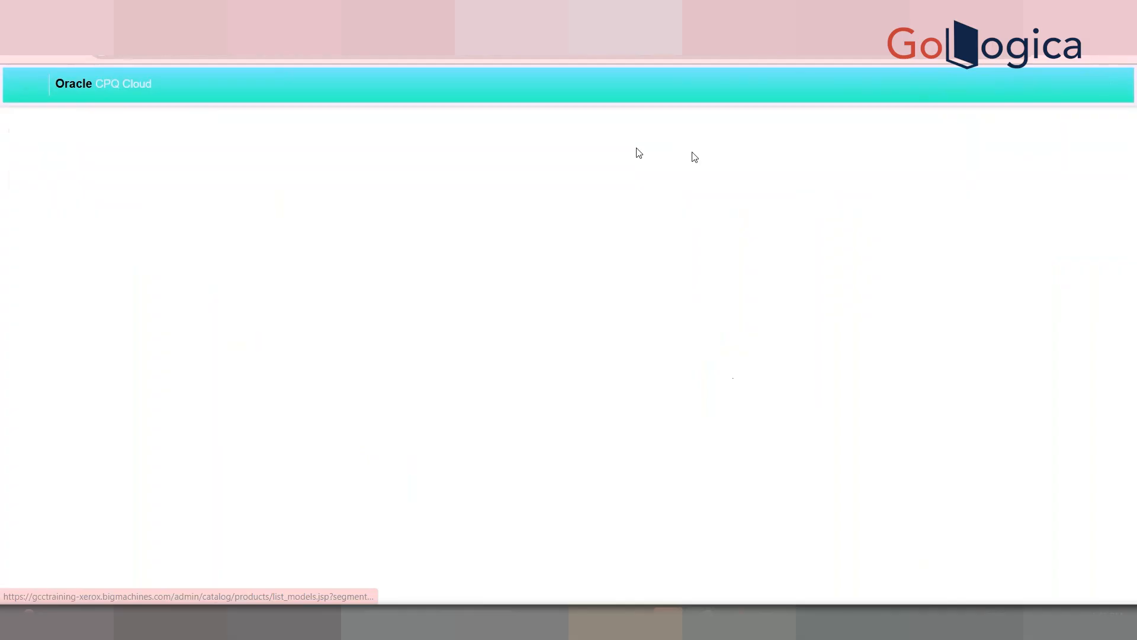
Step: Set StudentDetailsString's order to 10 and update the attribute list
double_click(69, 403)
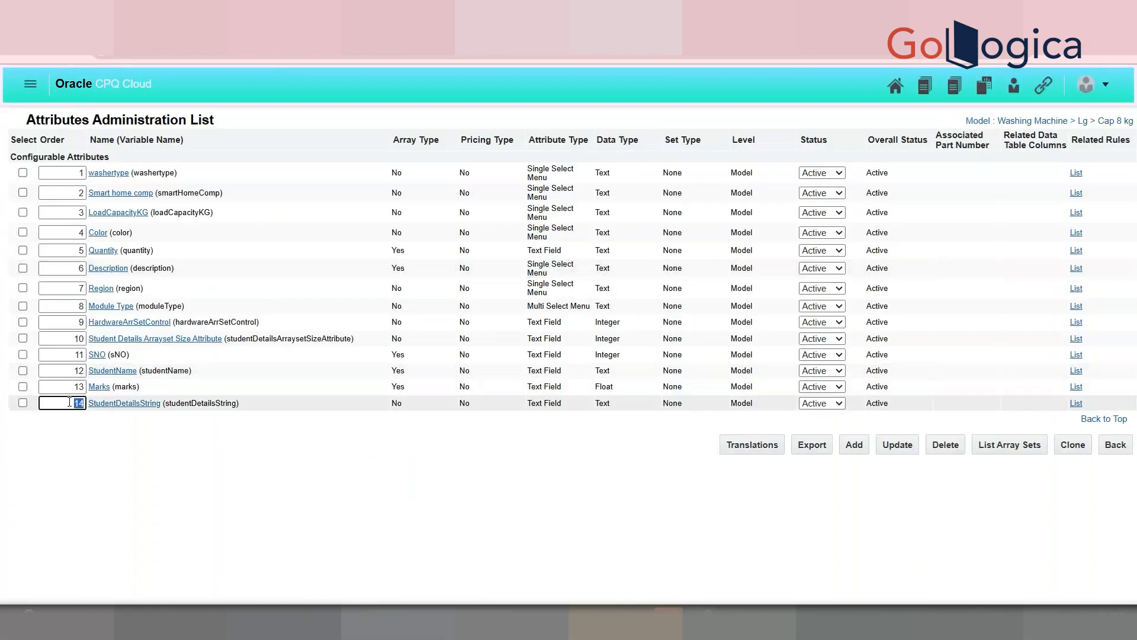
type("10")
left_click(129, 459)
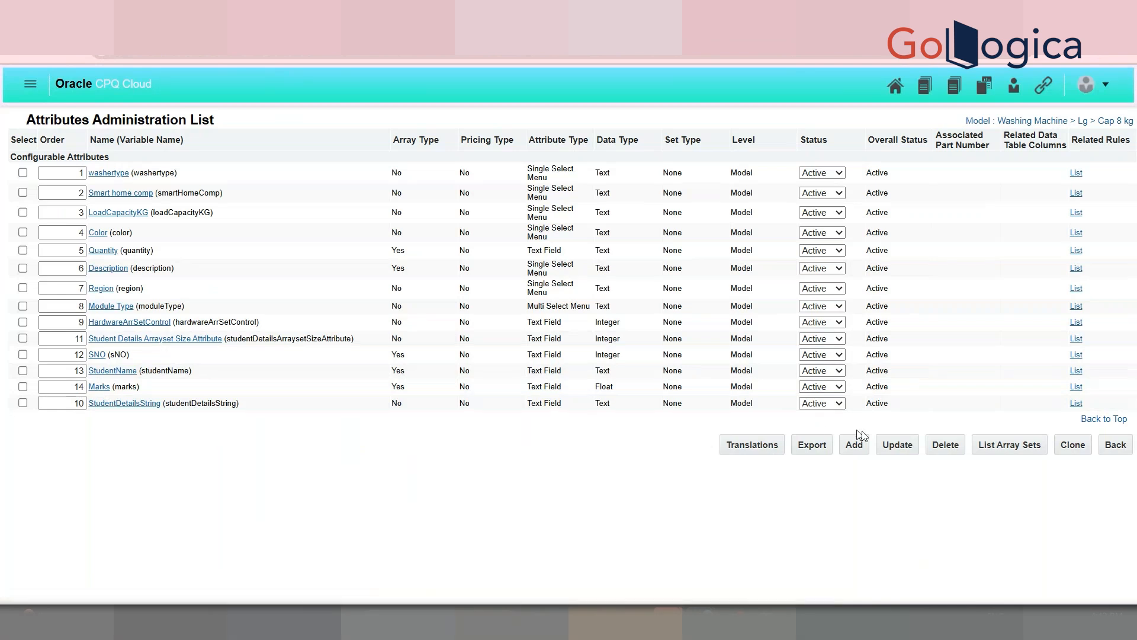
left_click(886, 445)
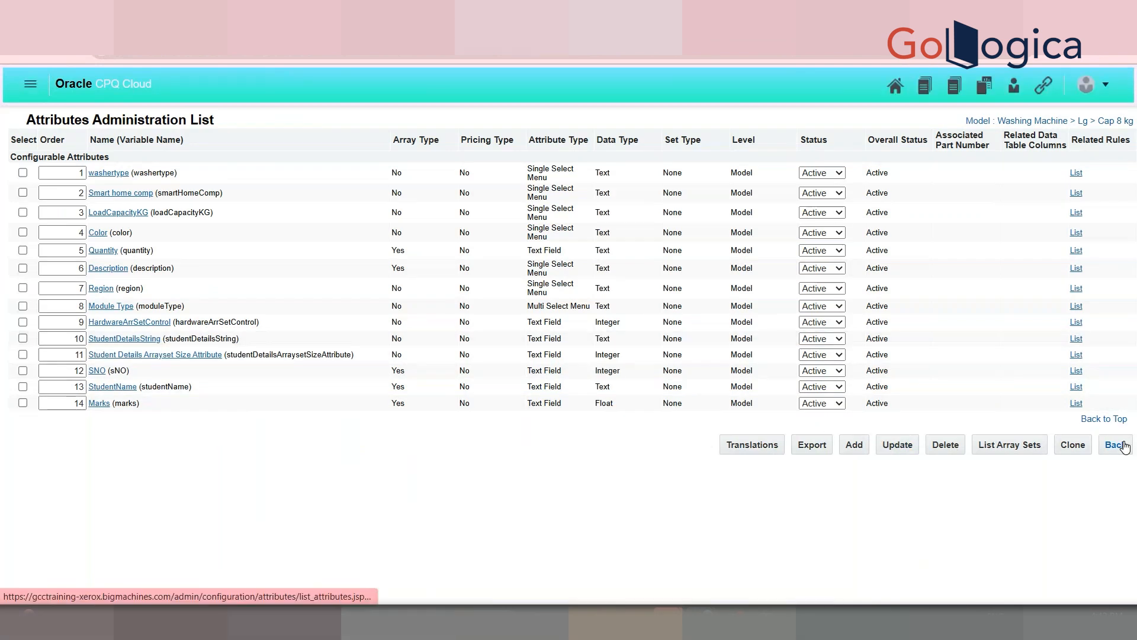
left_click(1102, 85)
Step: Go to the Admin home page and open Catalog Definition's configuration quick links
left_click_drag(1125, 271, 1125, 415)
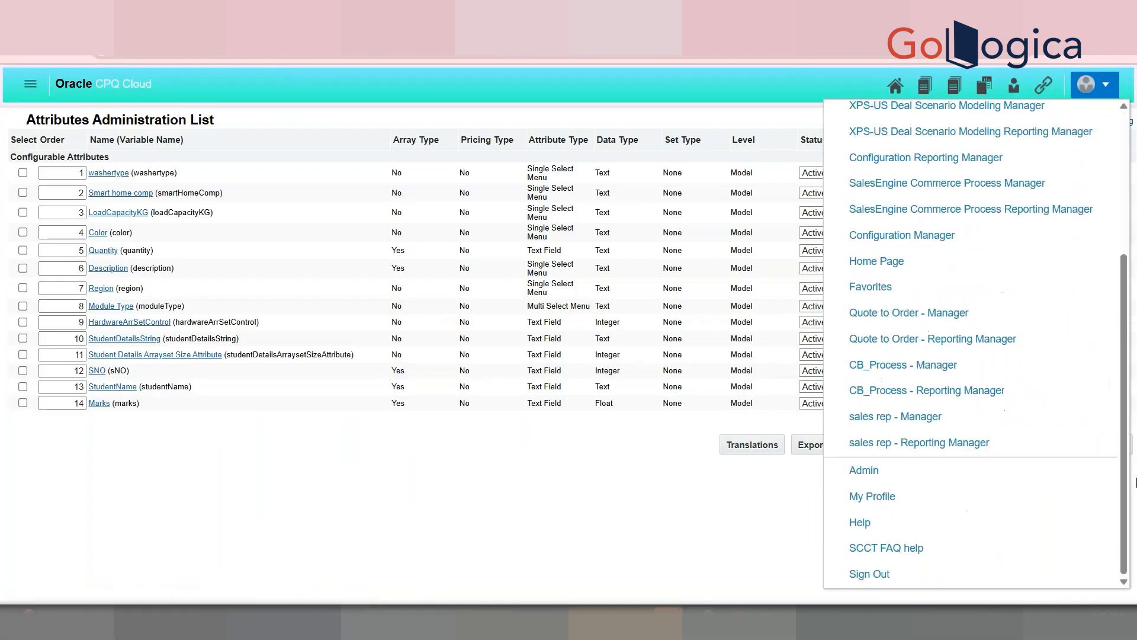
left_click(909, 475)
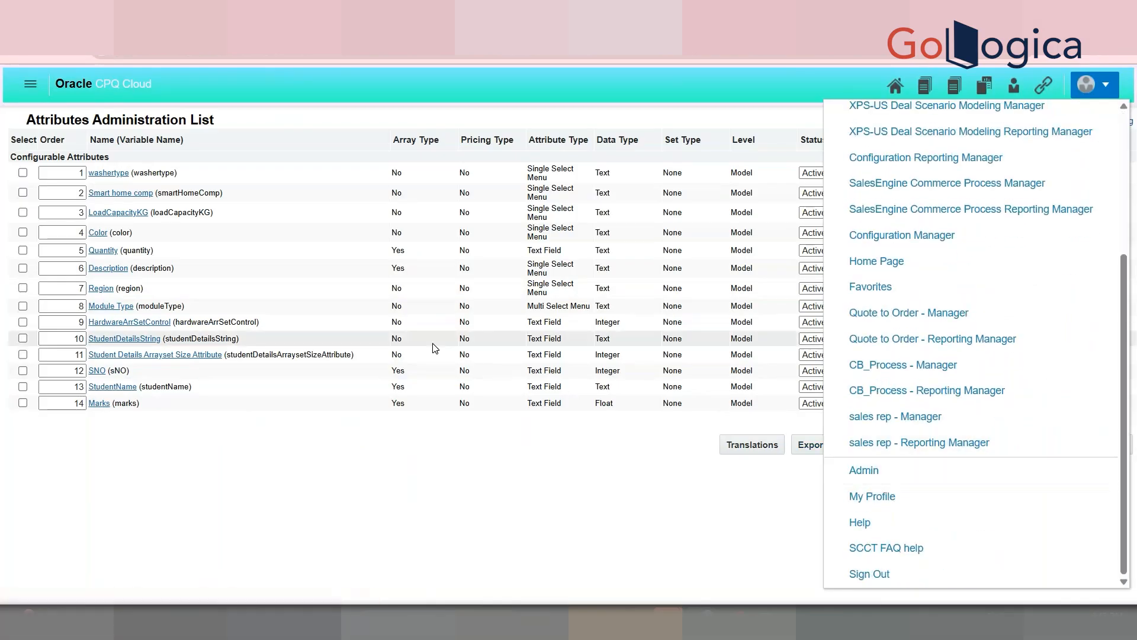
scroll(294, 336, "down", 4)
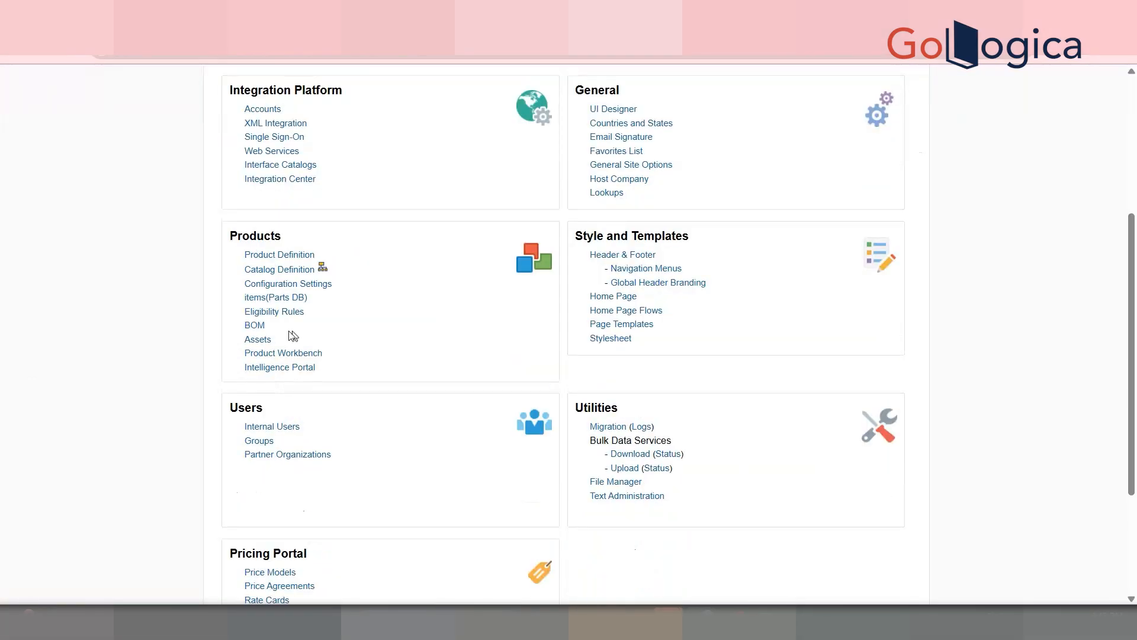
left_click(324, 270)
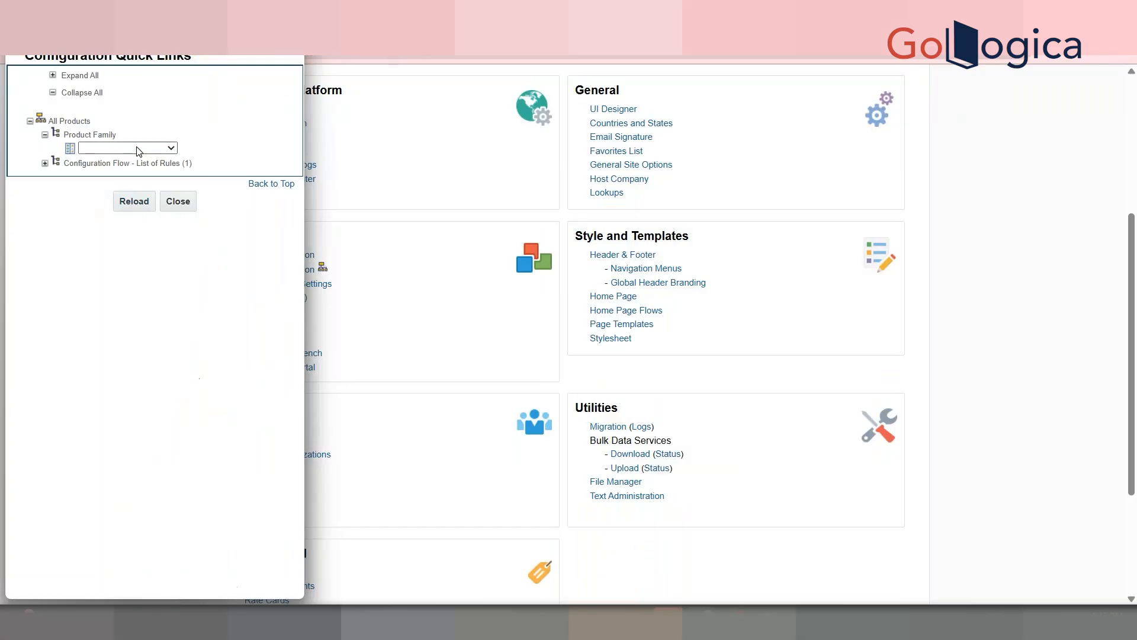
Step: Pick Washing Machine and expand the Lg models, Cap 8 kg configuration flow and recommendation rules
left_click(170, 148)
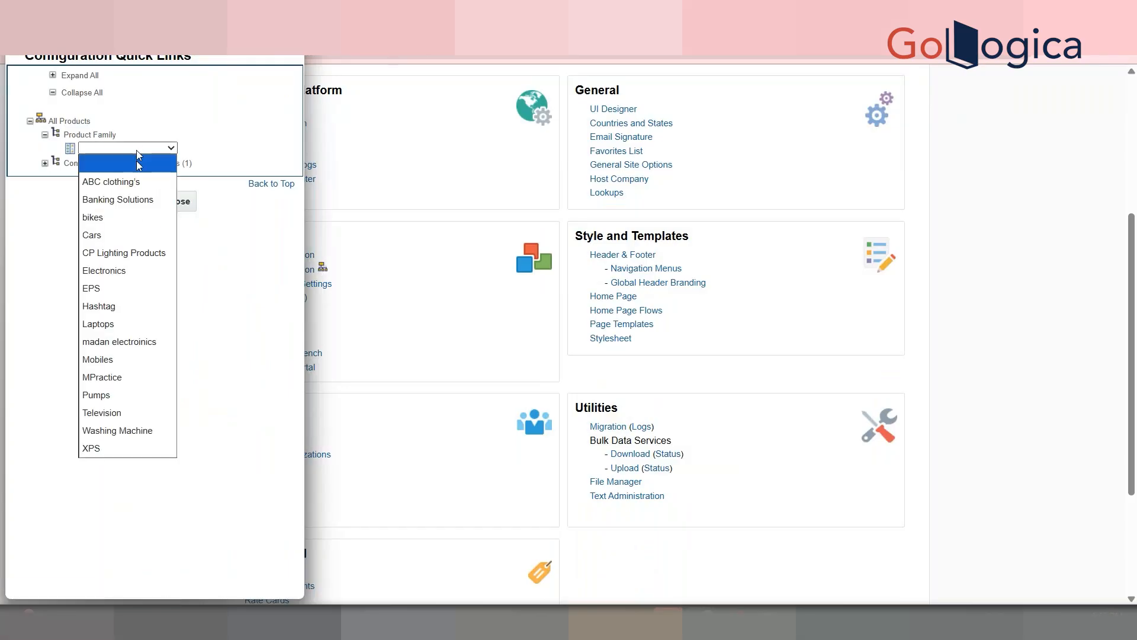
left_click(128, 432)
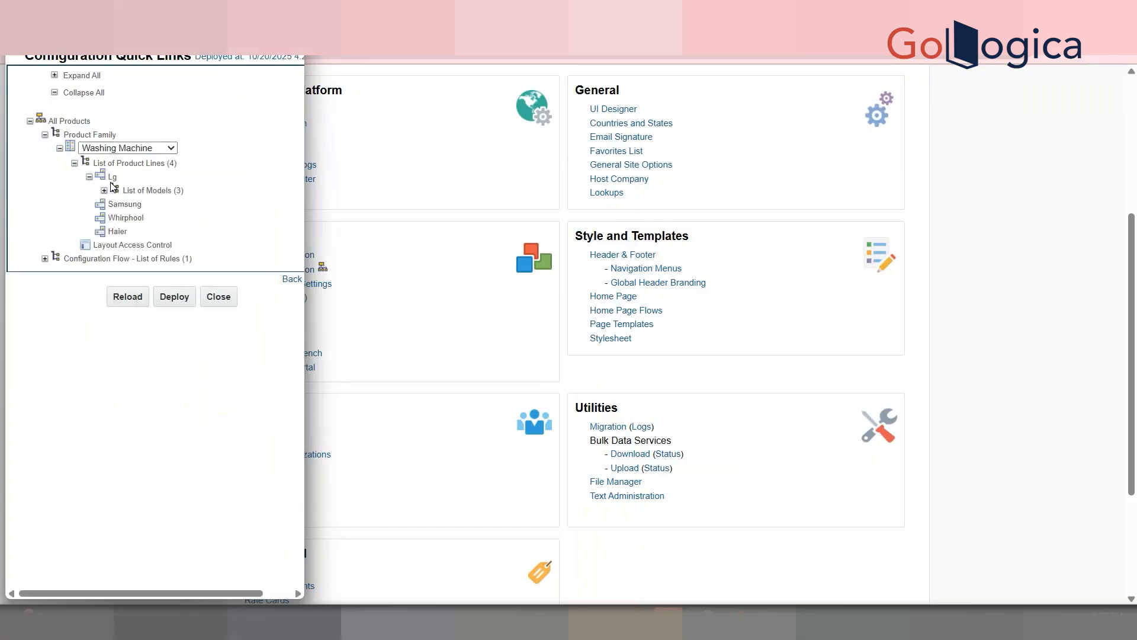
left_click(104, 190)
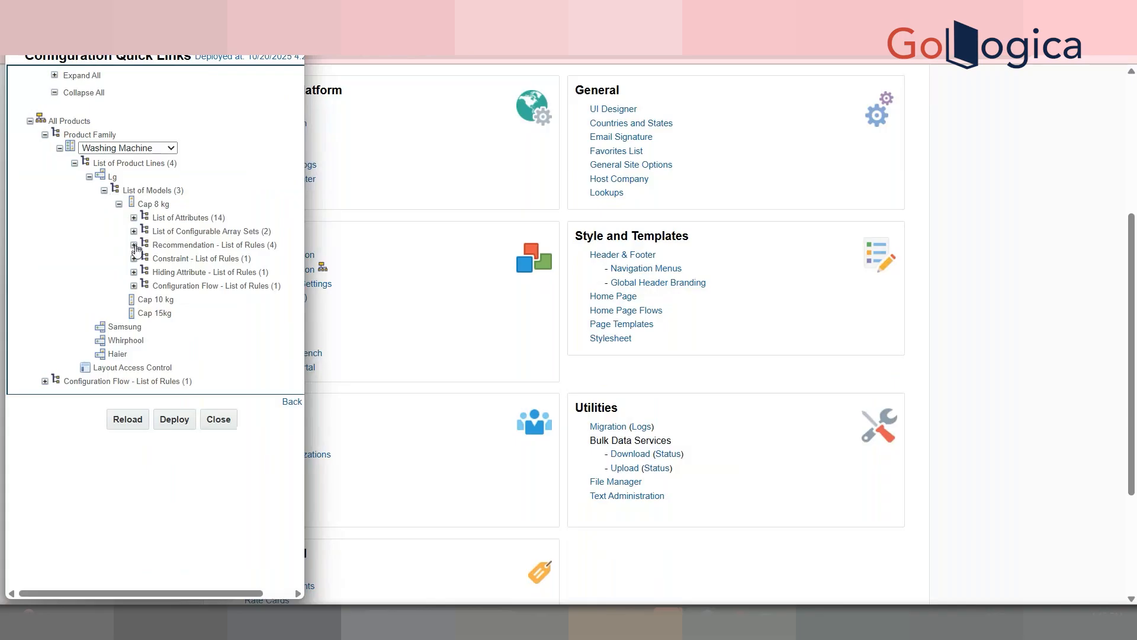
left_click(134, 285)
left_click(134, 245)
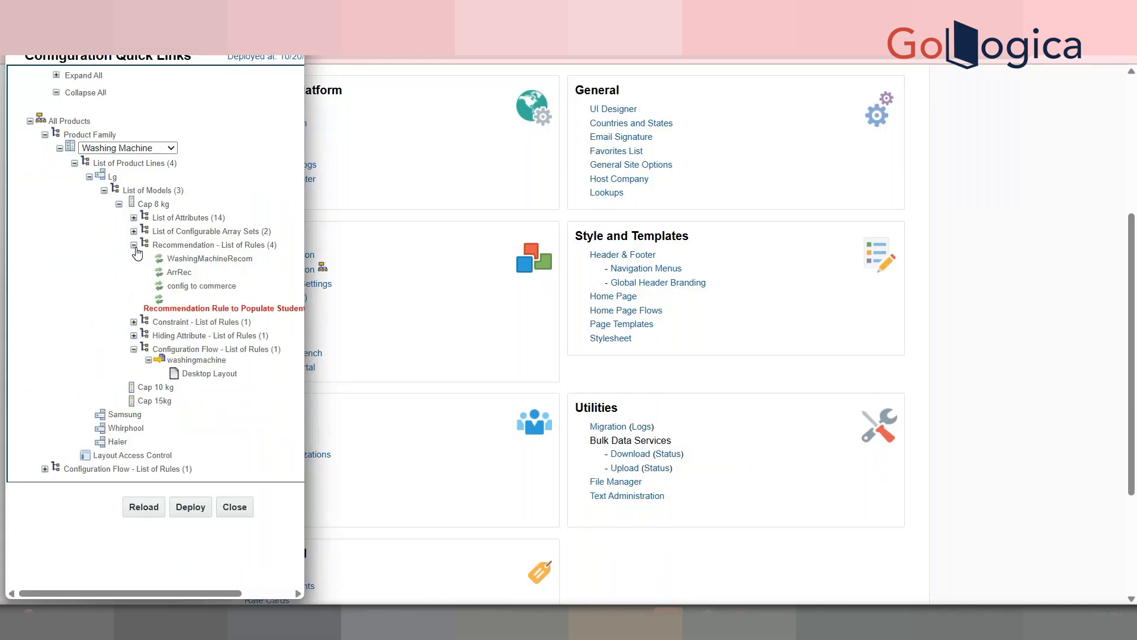
Step: Reload the Washing Machine configuration tree and switch back to the Model Configuration page
left_click(144, 507)
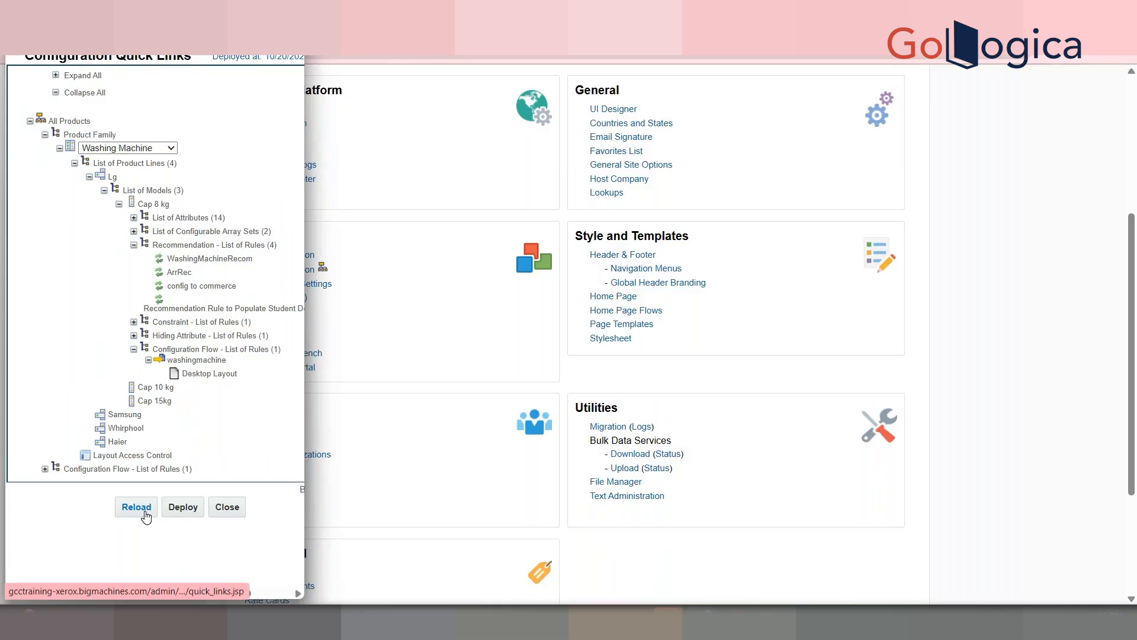
left_click(434, 314)
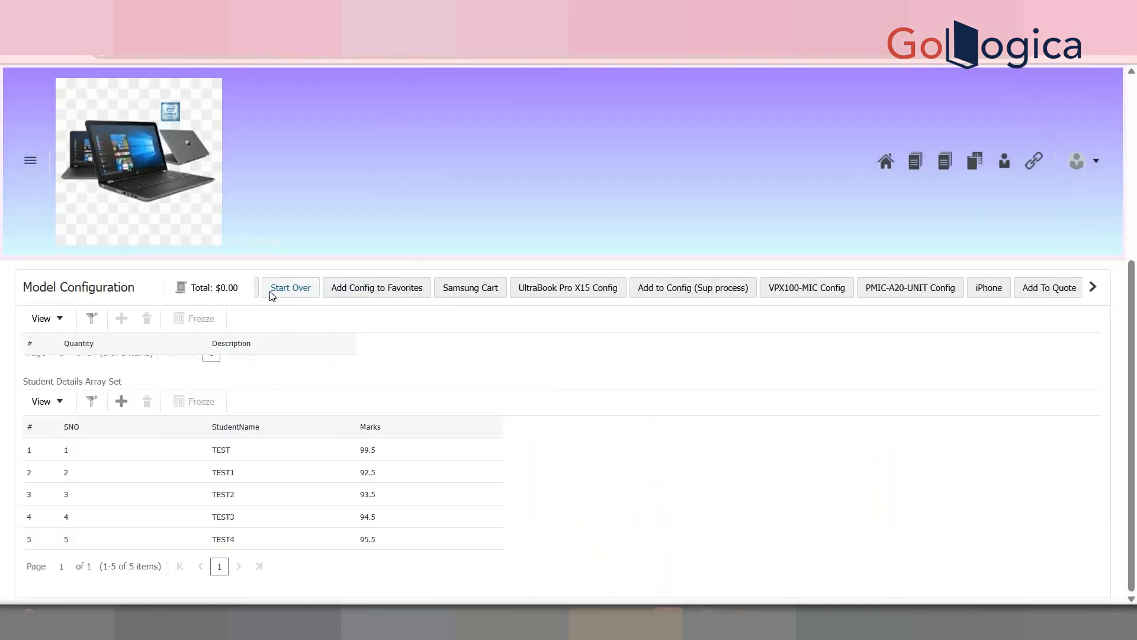
Step: Start over with the Lg 8kg cap washing machine and update the configuration
left_click(329, 288)
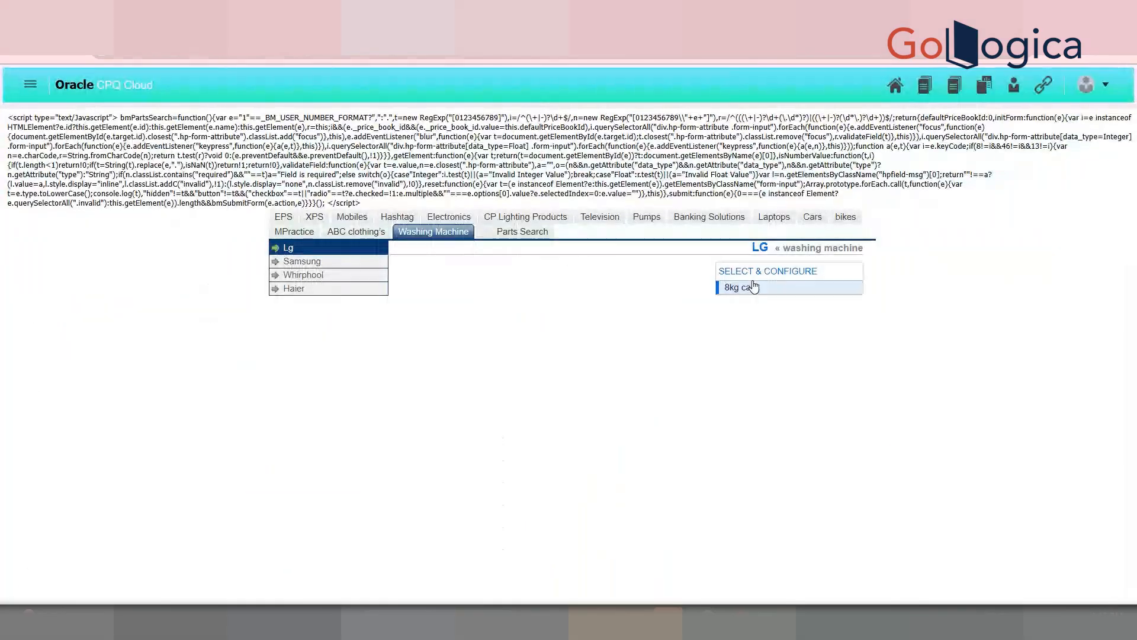
left_click(751, 290)
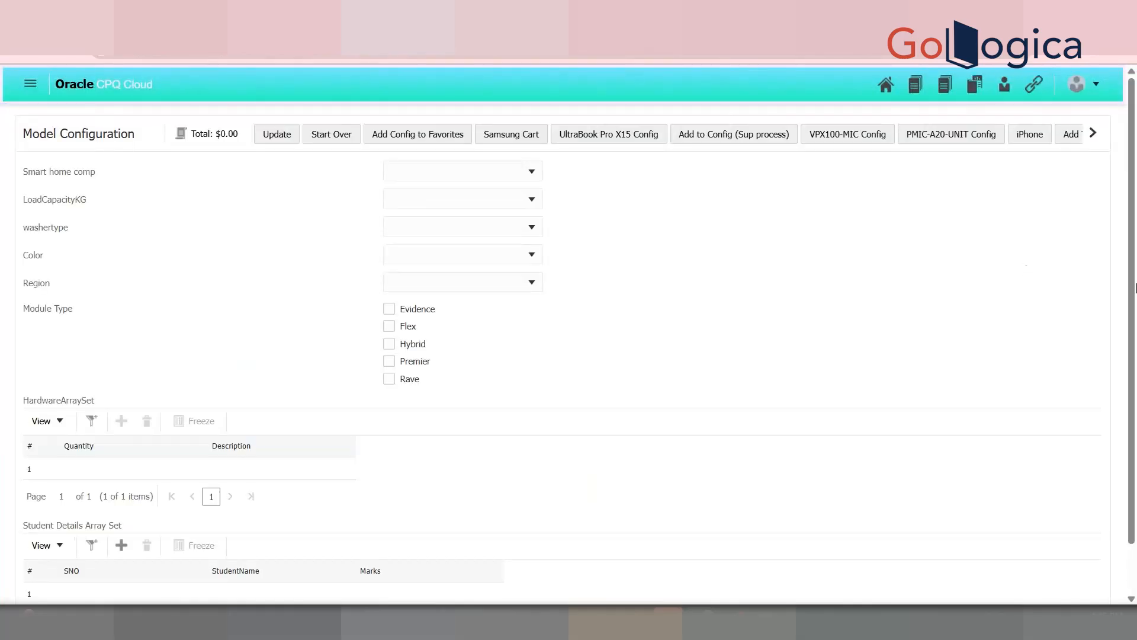
left_click_drag(1133, 290, 1136, 420)
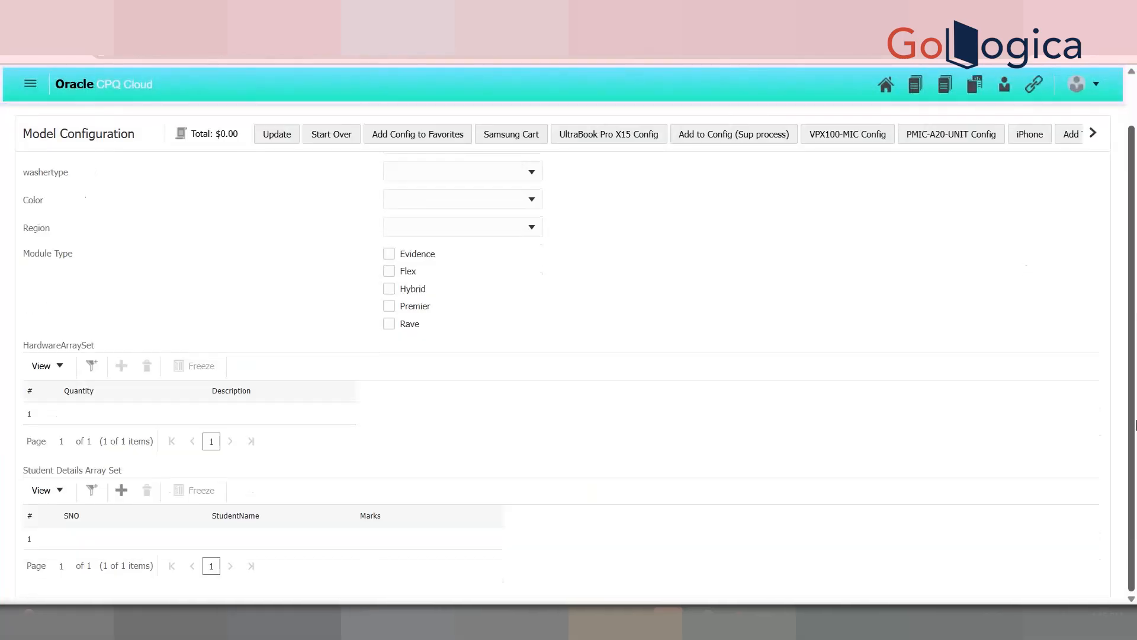
left_click(276, 136)
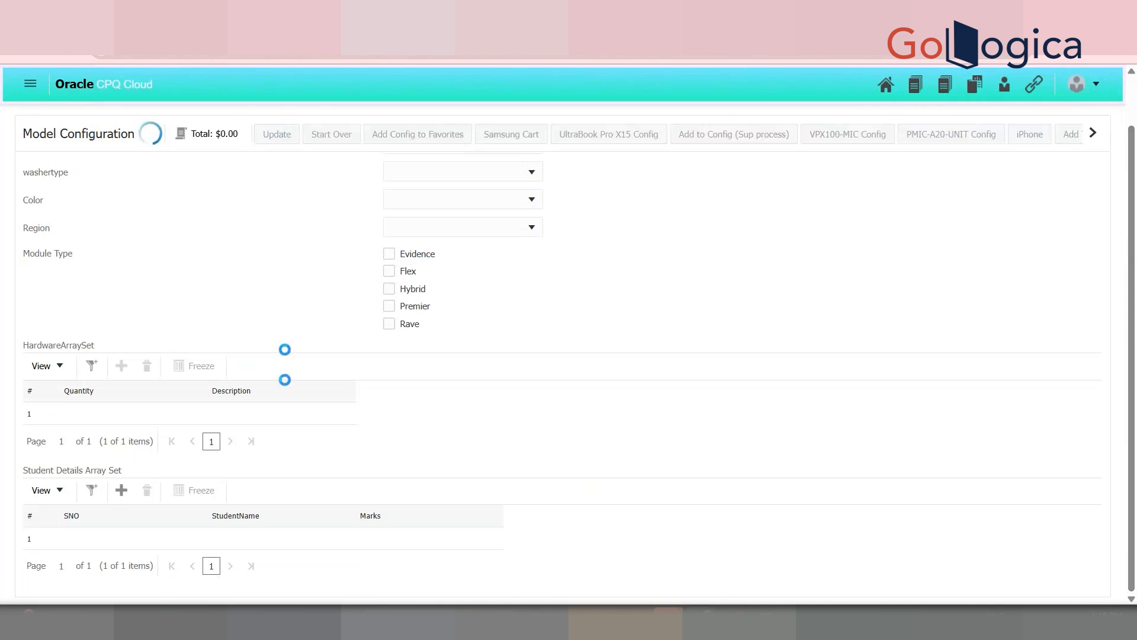
Step: Scroll the configuration action strip to the right and open the Pipeline Viewer
left_click(1094, 135)
left_click(1094, 135)
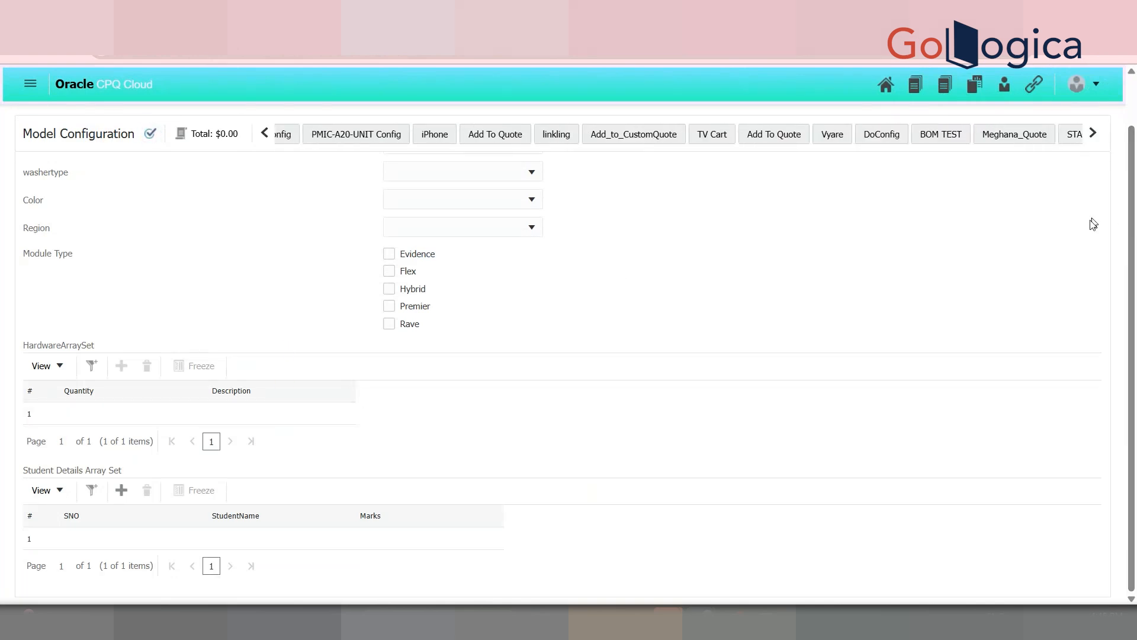
left_click(1094, 135)
left_click(1094, 147)
left_click(1092, 145)
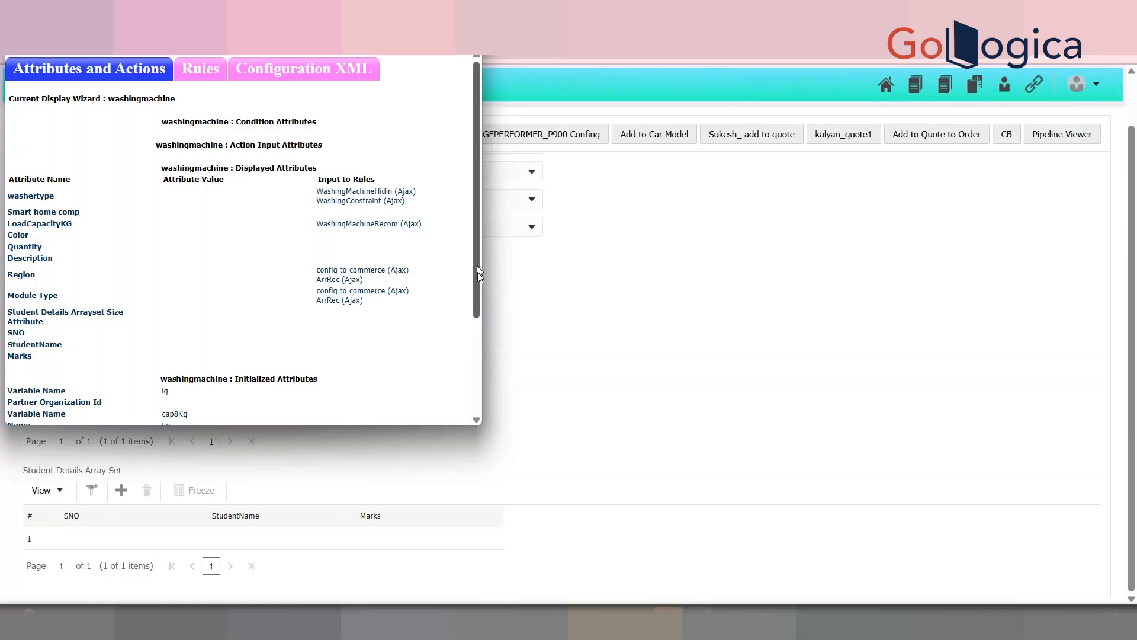
Step: Scroll through the Cap 8 kg attributes and rules in the Pipeline Viewer, closing and reopening it
left_click_drag(480, 274, 481, 343)
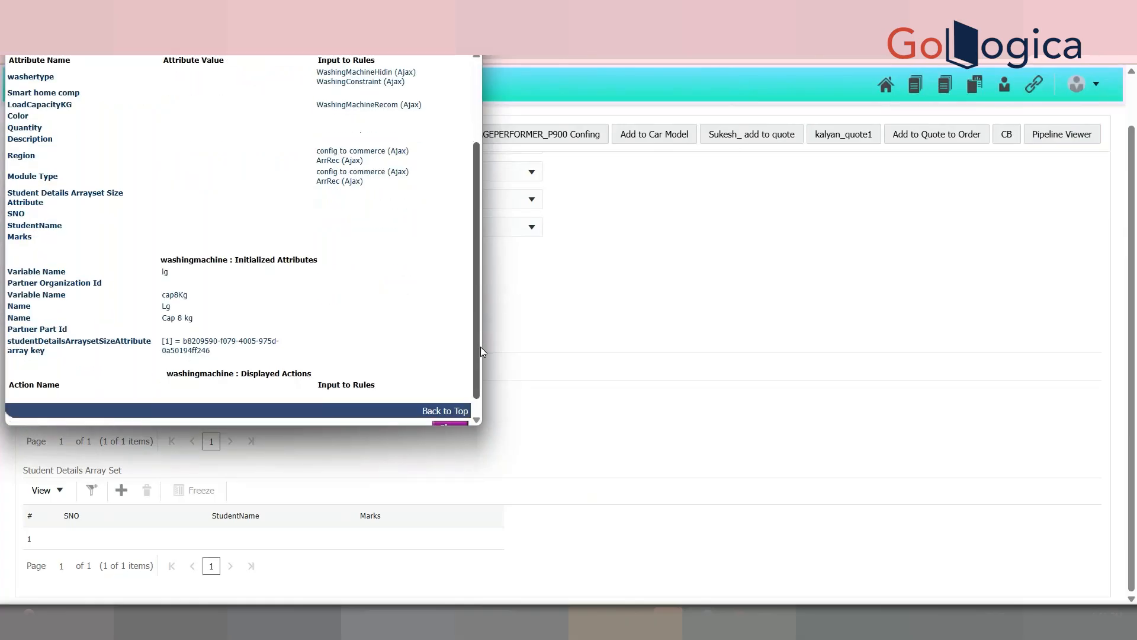
left_click(750, 404)
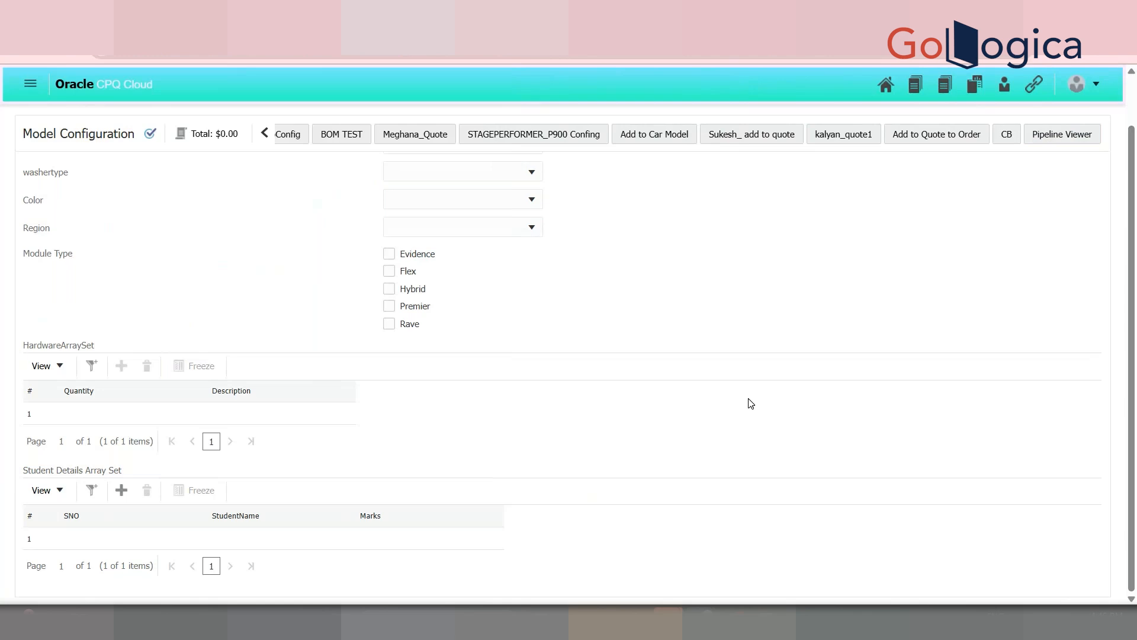
left_click(1075, 136)
scroll(436, 245, "up", 3)
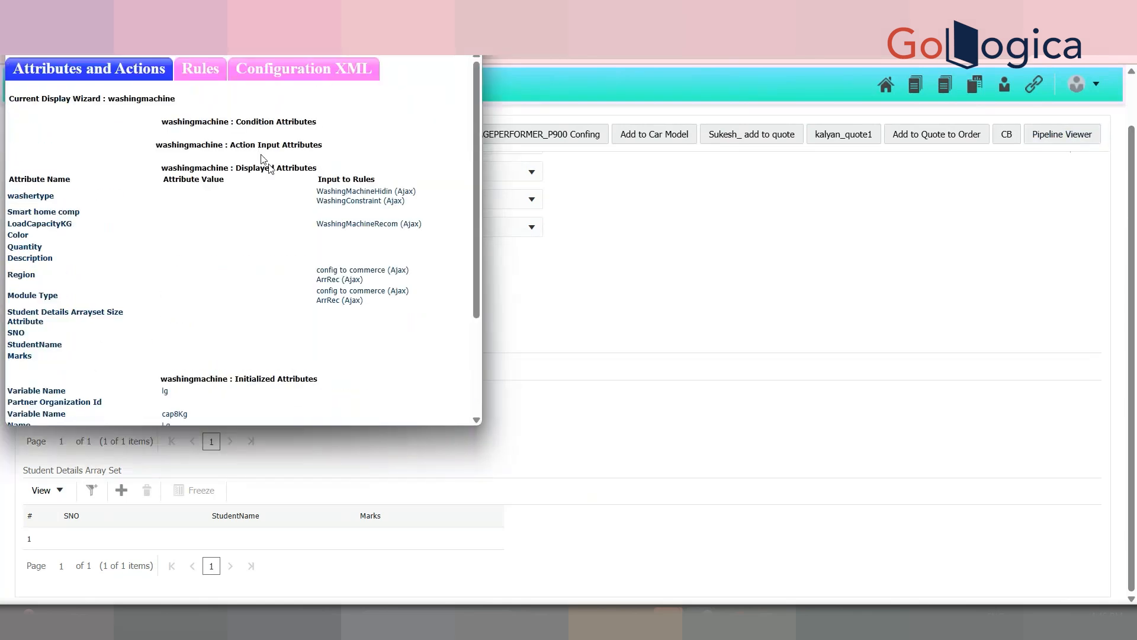
left_click_drag(31, 357, 56, 224)
left_click(127, 299)
left_click(824, 354)
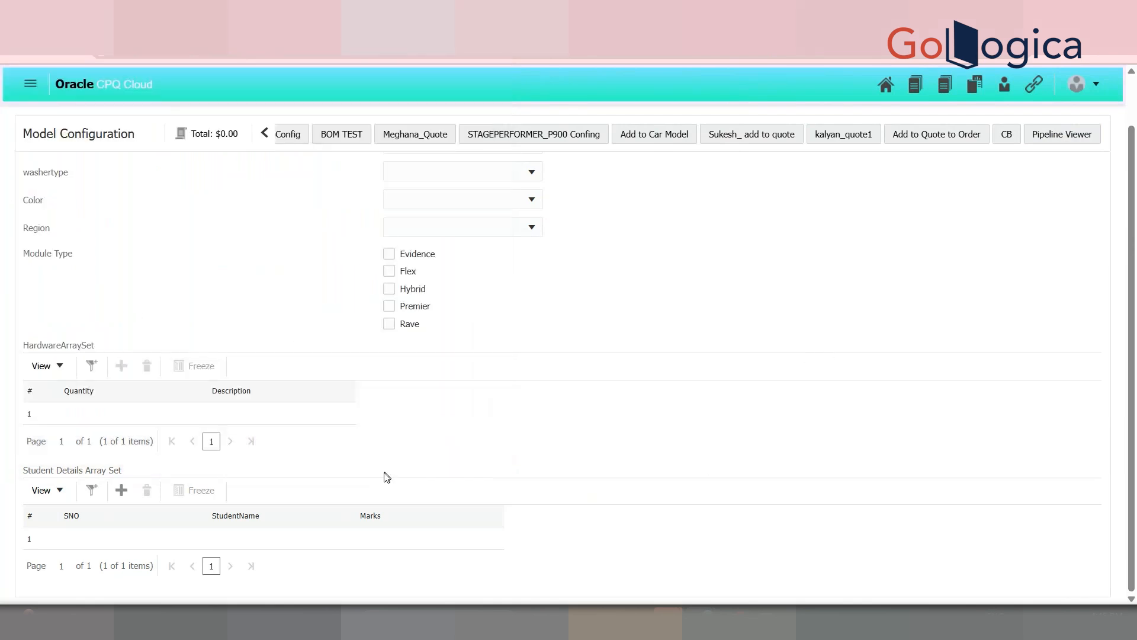
scroll(557, 355, "up", 1)
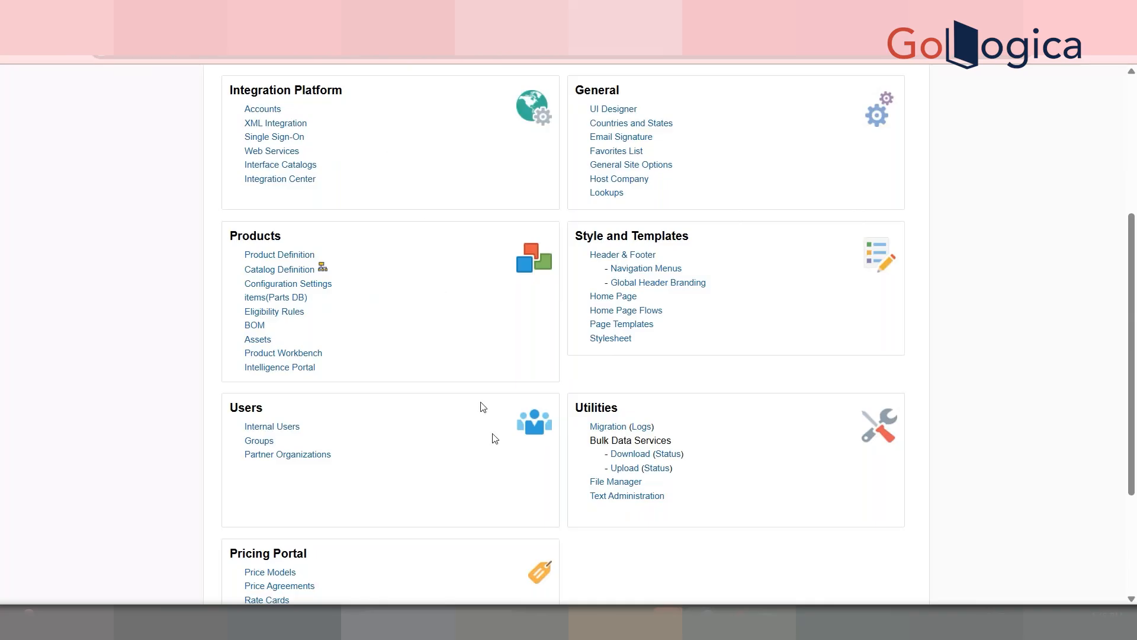
Step: In Catalog Definition quick links, switch to Washing Machine and expand Lg > Cap 8 kg Configuration Flow
left_click(322, 268)
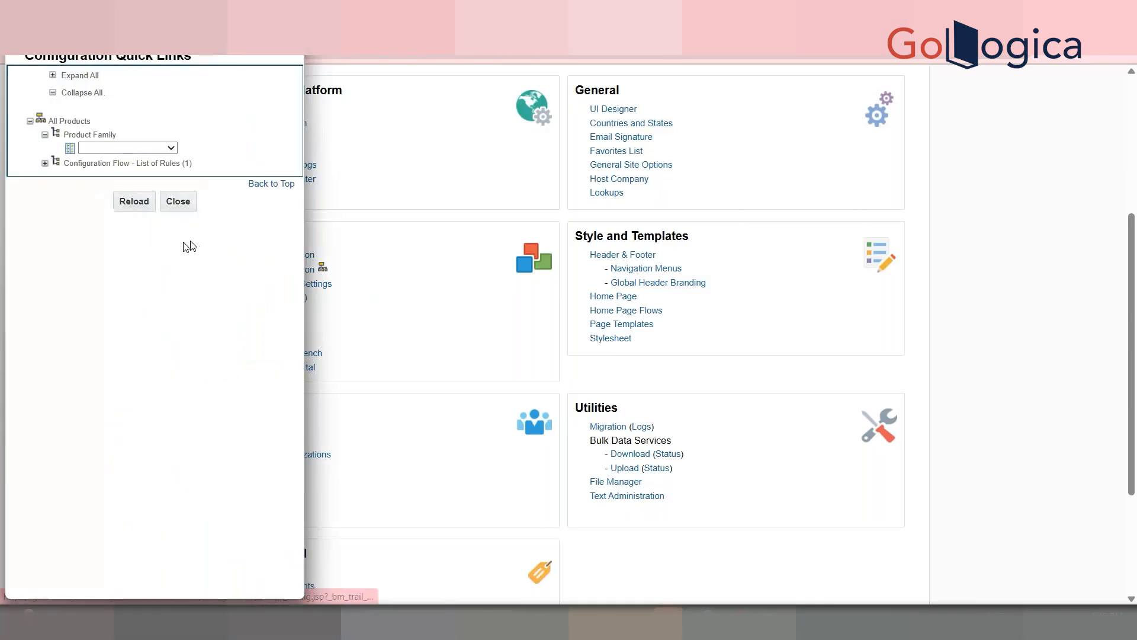
left_click(129, 148)
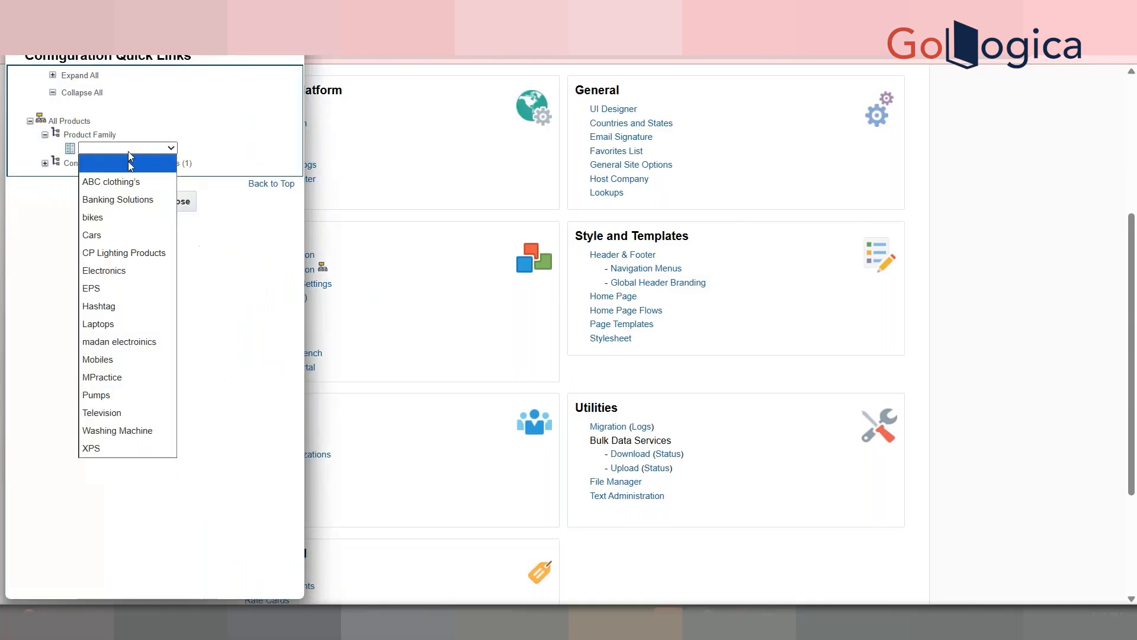
left_click(131, 418)
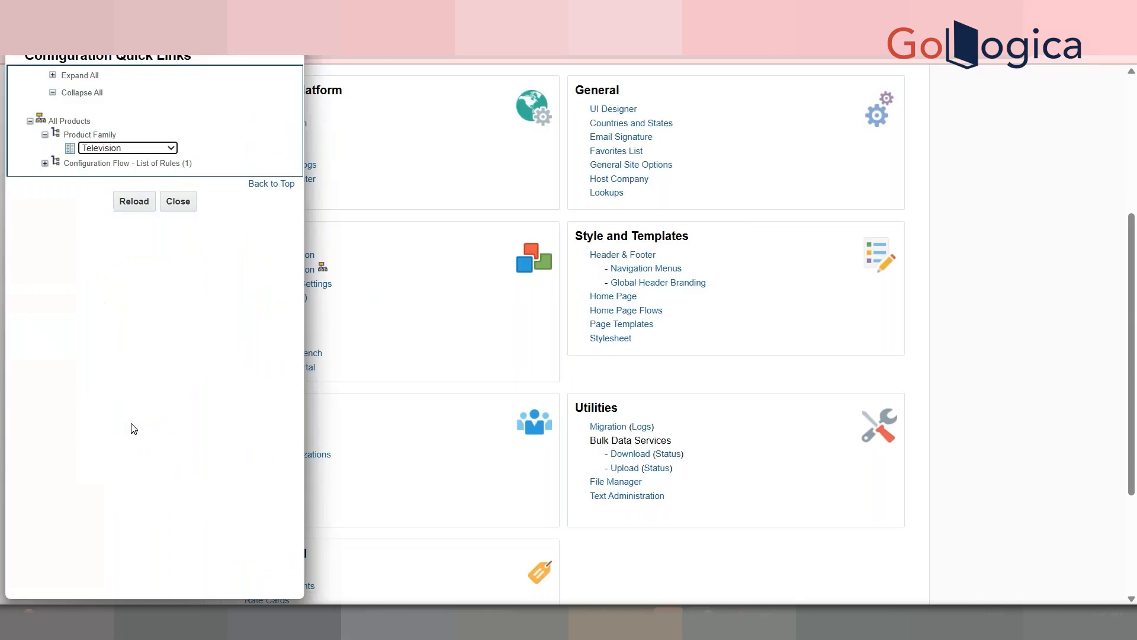
left_click(132, 149)
left_click(118, 432)
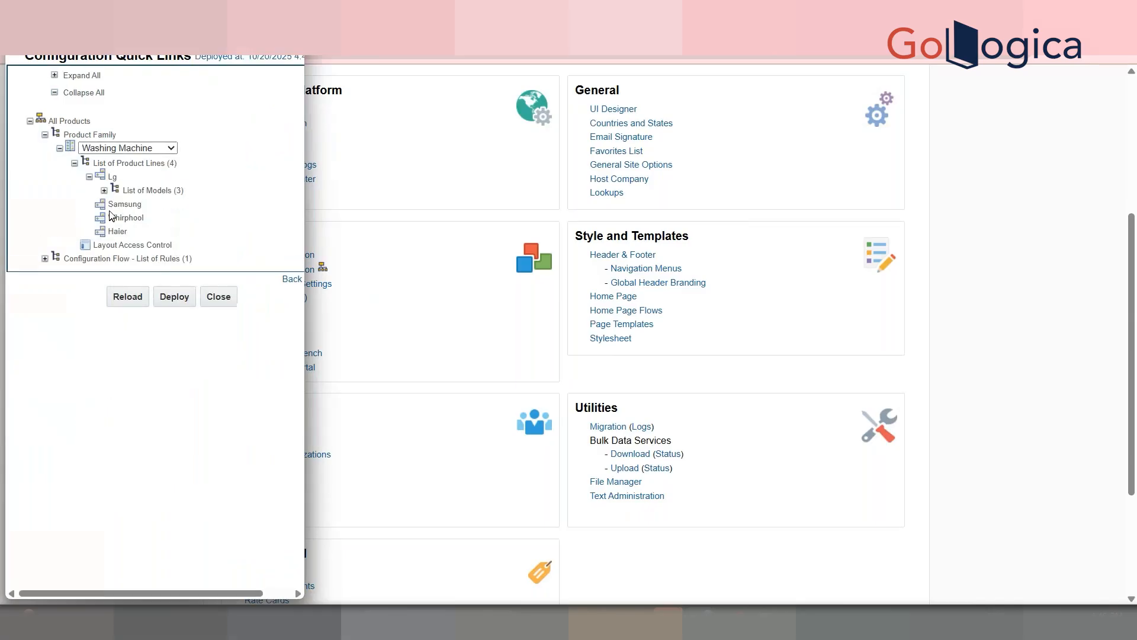
left_click(107, 193)
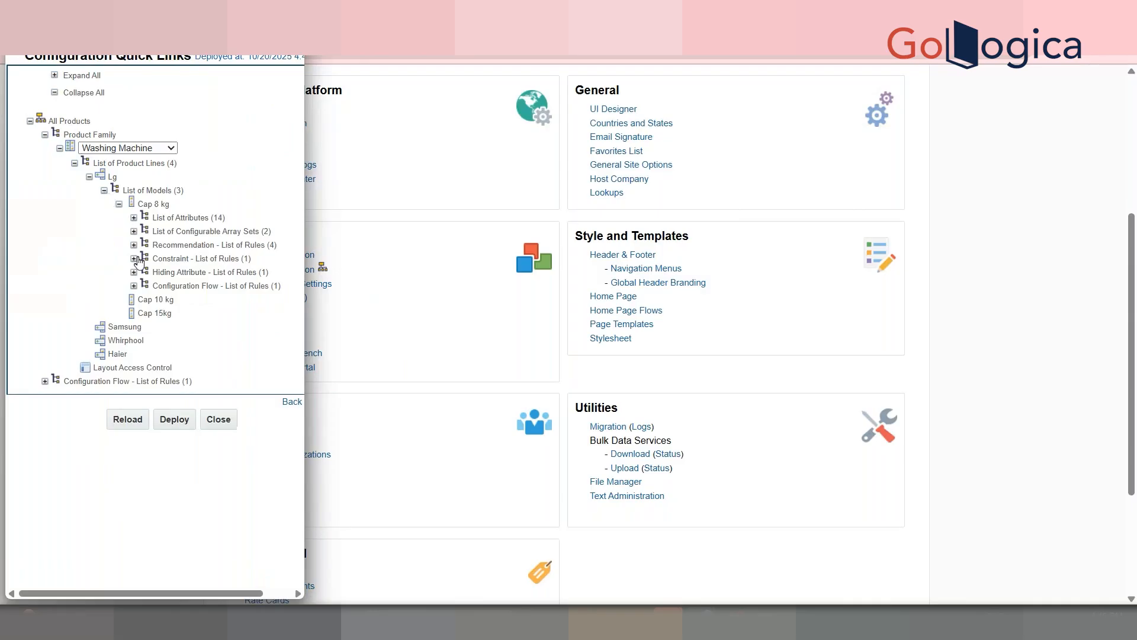
left_click(134, 286)
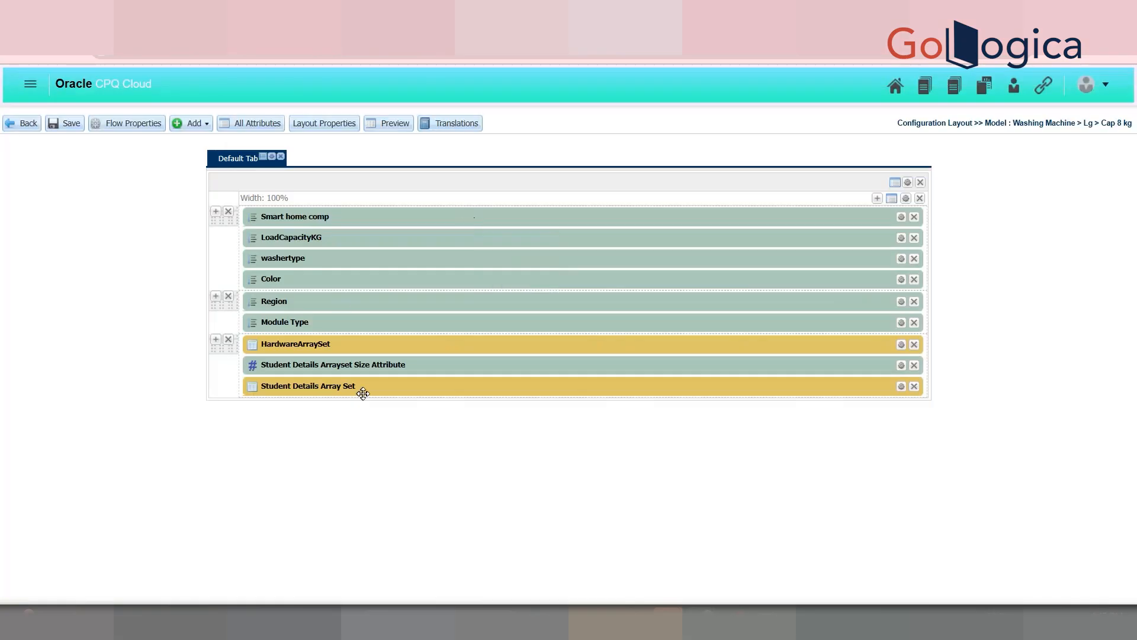
Step: Add the StudentDetailsString attribute to the layout below HardwareArraySet
left_click(198, 123)
left_click(220, 149)
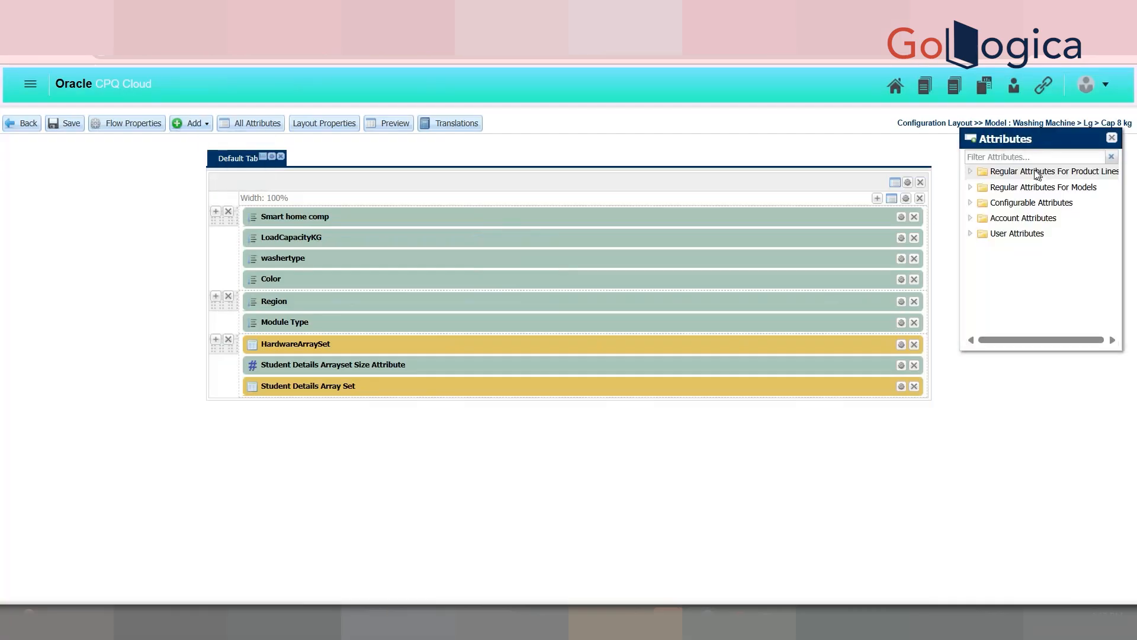
left_click(971, 203)
left_click(984, 218)
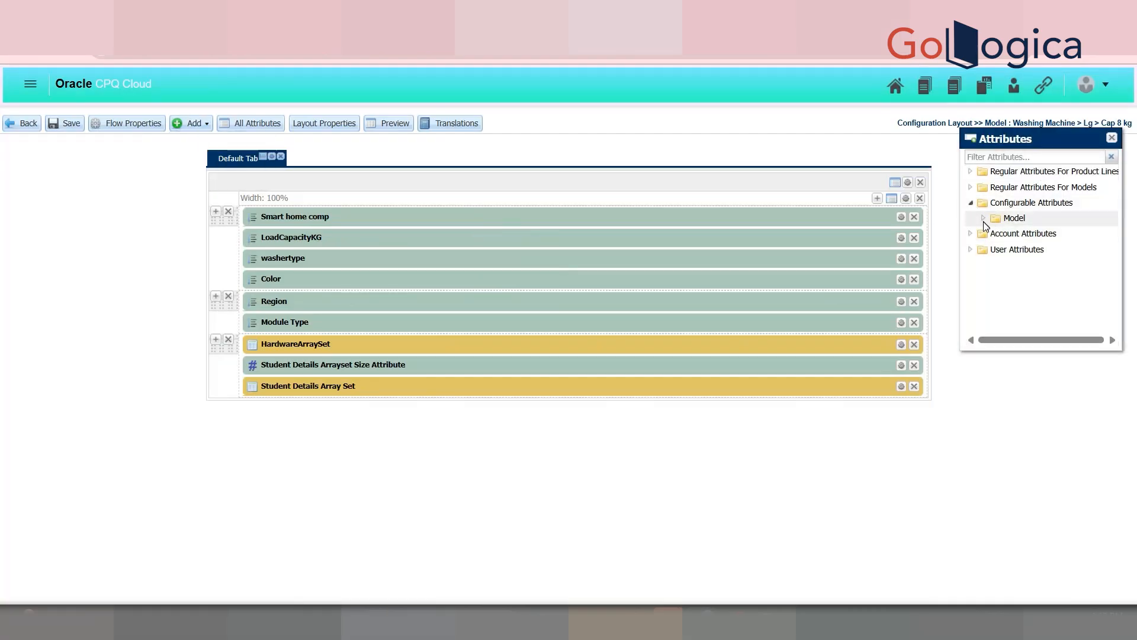
left_click_drag(1060, 259, 483, 355)
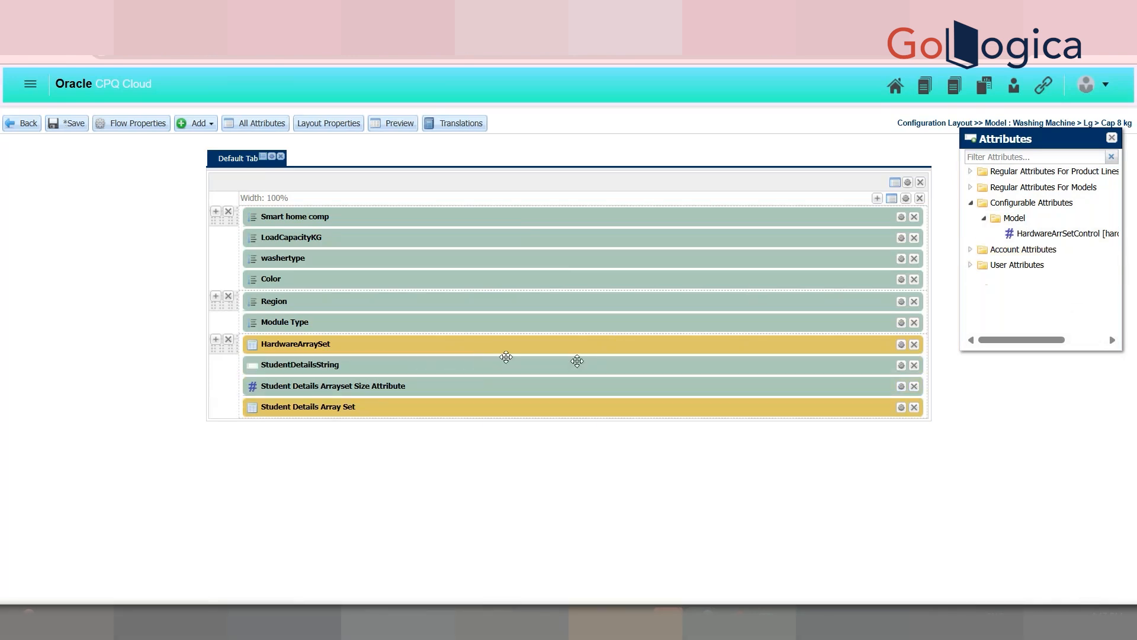
Step: Tick Hide in StudentDetailsString's Behavior Properties, then save the layout and exit the editor
left_click(901, 365)
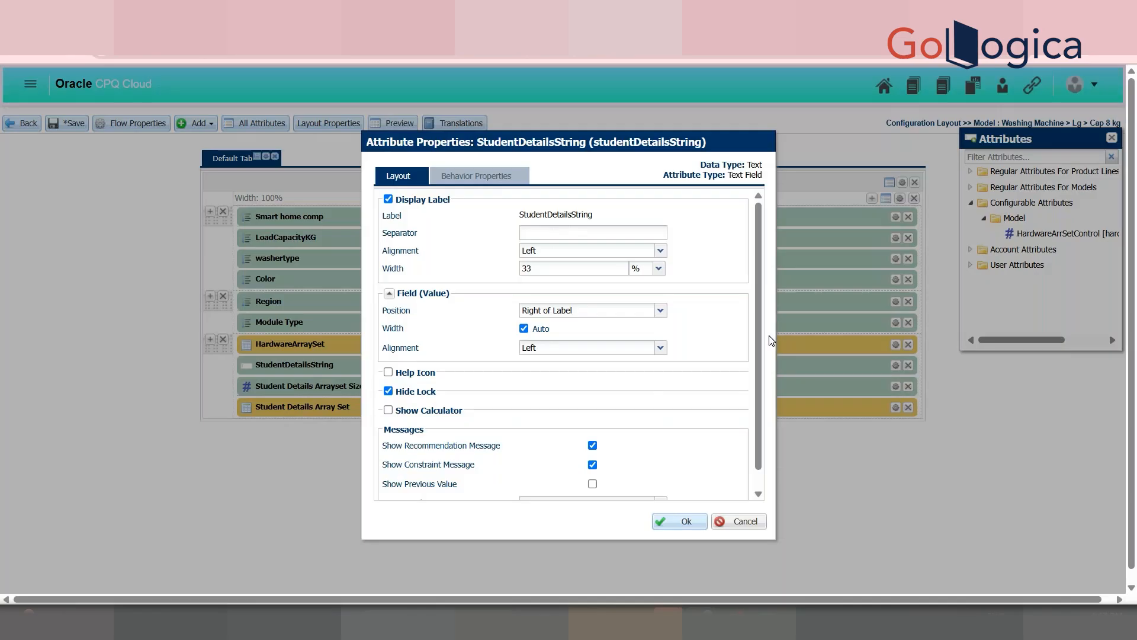
left_click_drag(768, 342, 760, 388)
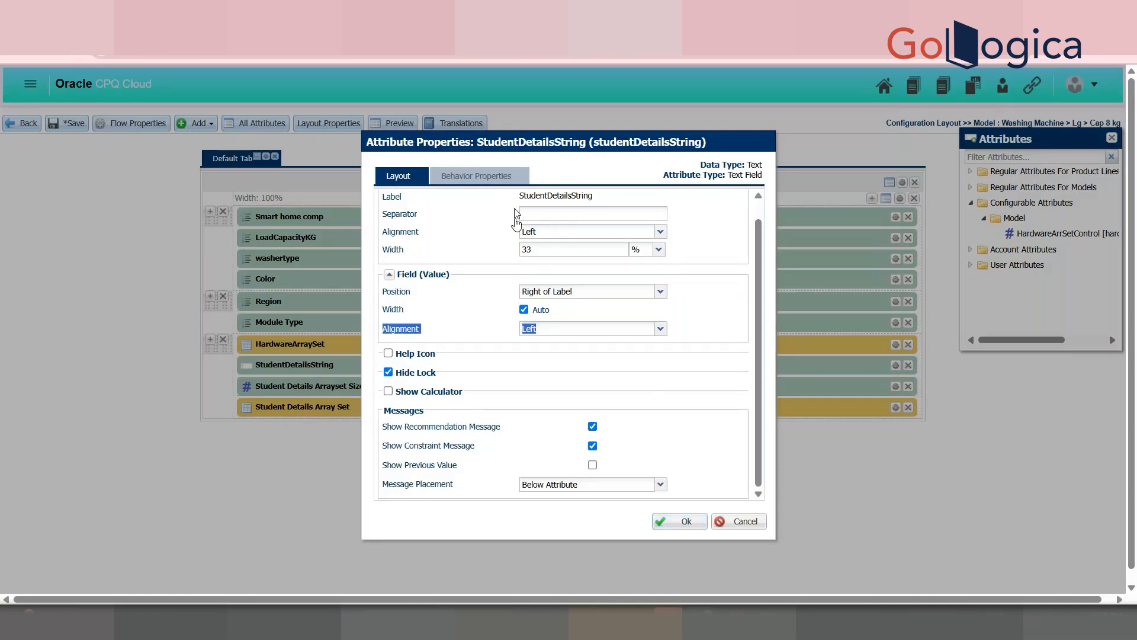
left_click(473, 176)
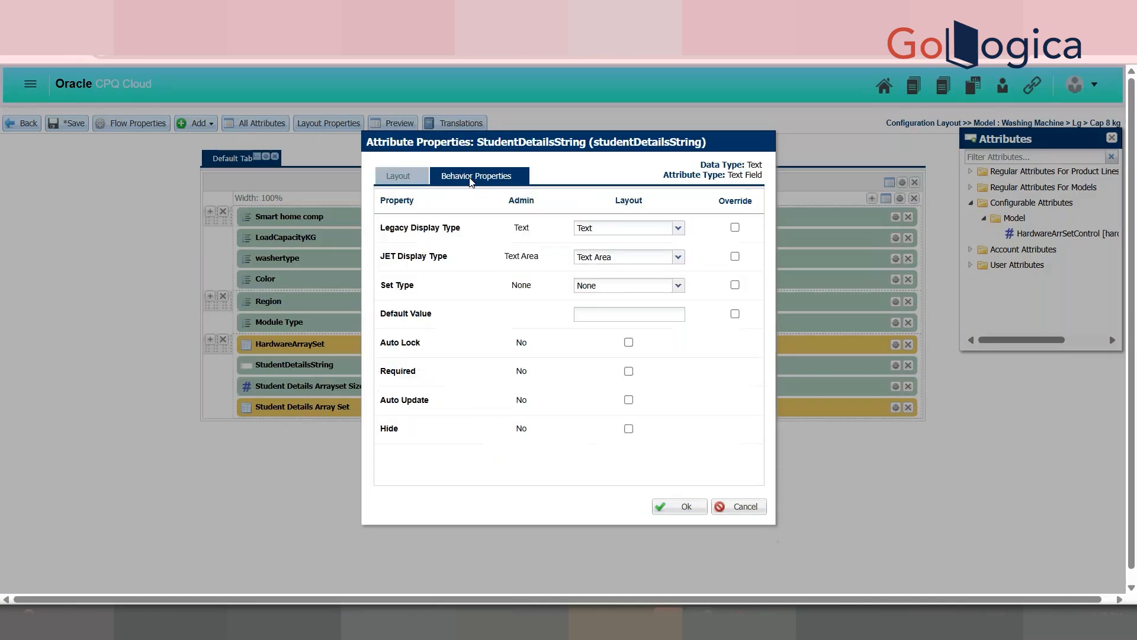
left_click(631, 431)
left_click(675, 507)
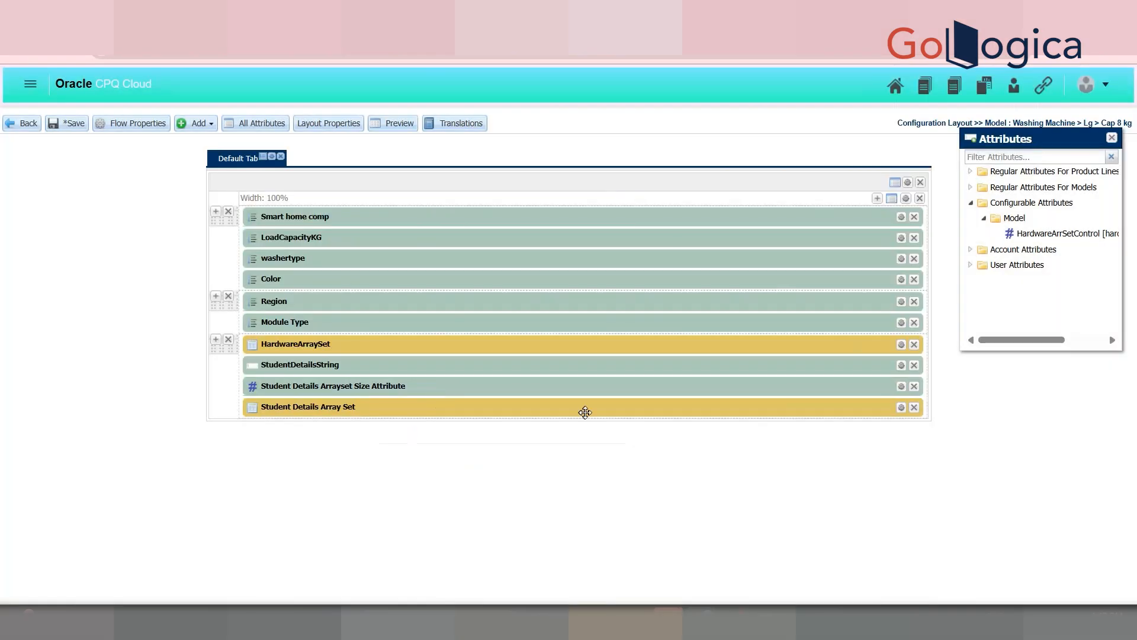
left_click(78, 124)
left_click(79, 124)
left_click(35, 130)
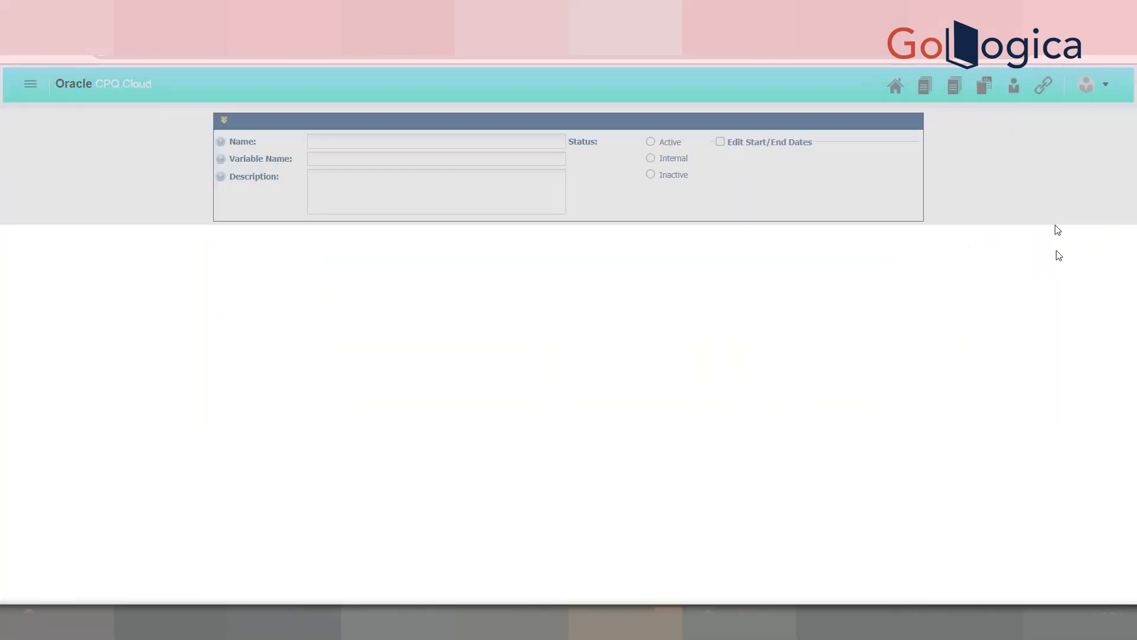
Step: Go to the Administration Platform through the avatar menu's Admin entry
left_click(830, 328)
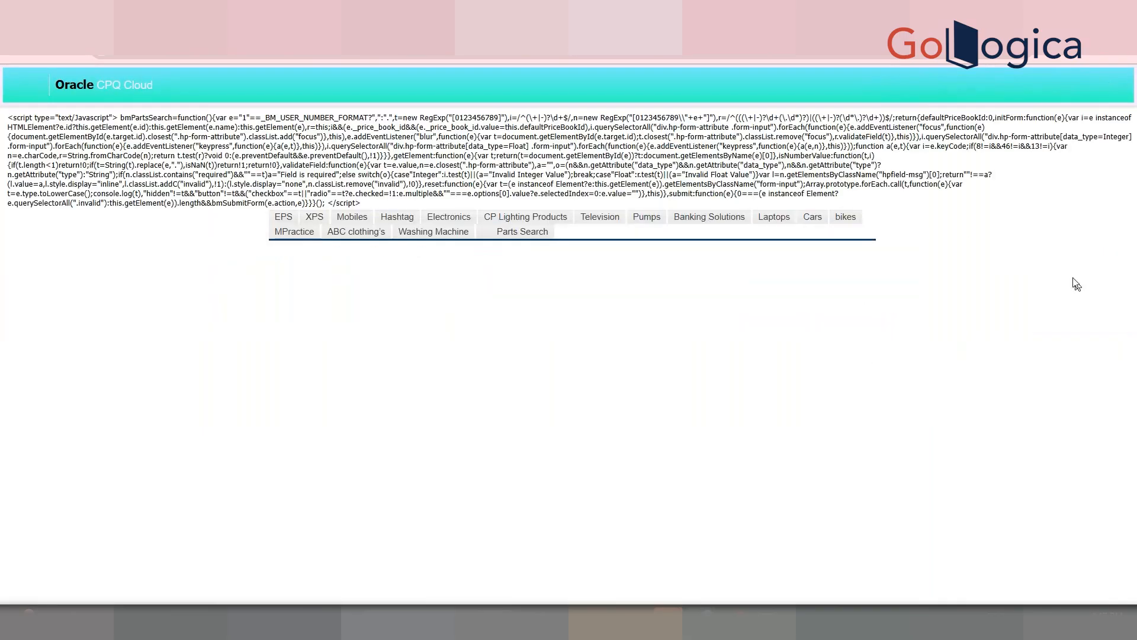
left_click(1096, 84)
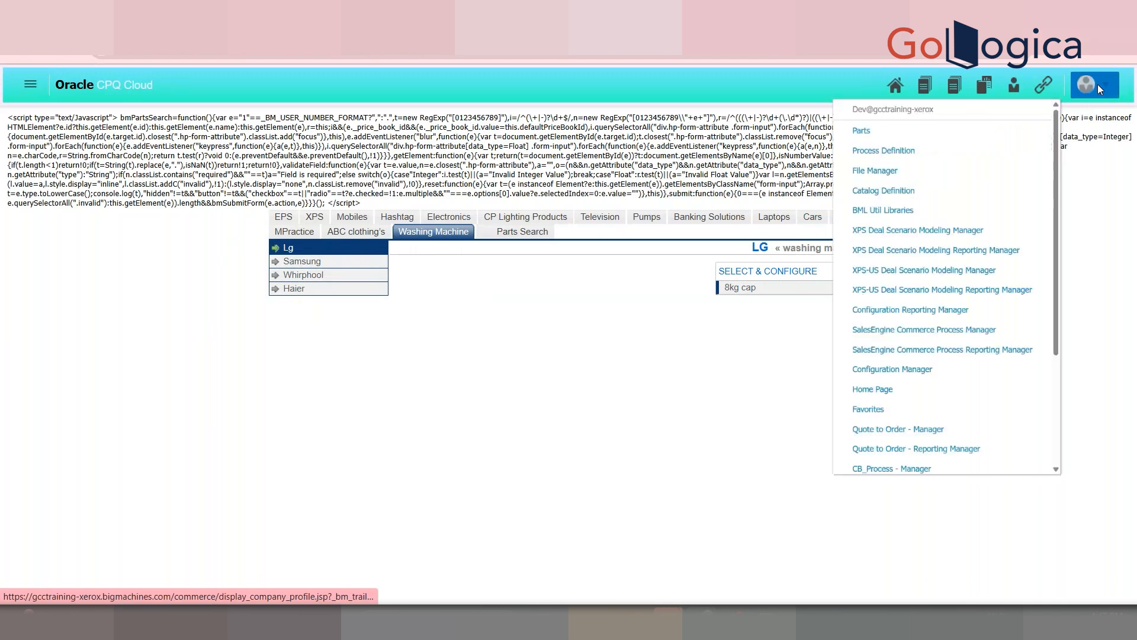
left_click_drag(1132, 198, 1114, 108)
mouse_move(1096, 85)
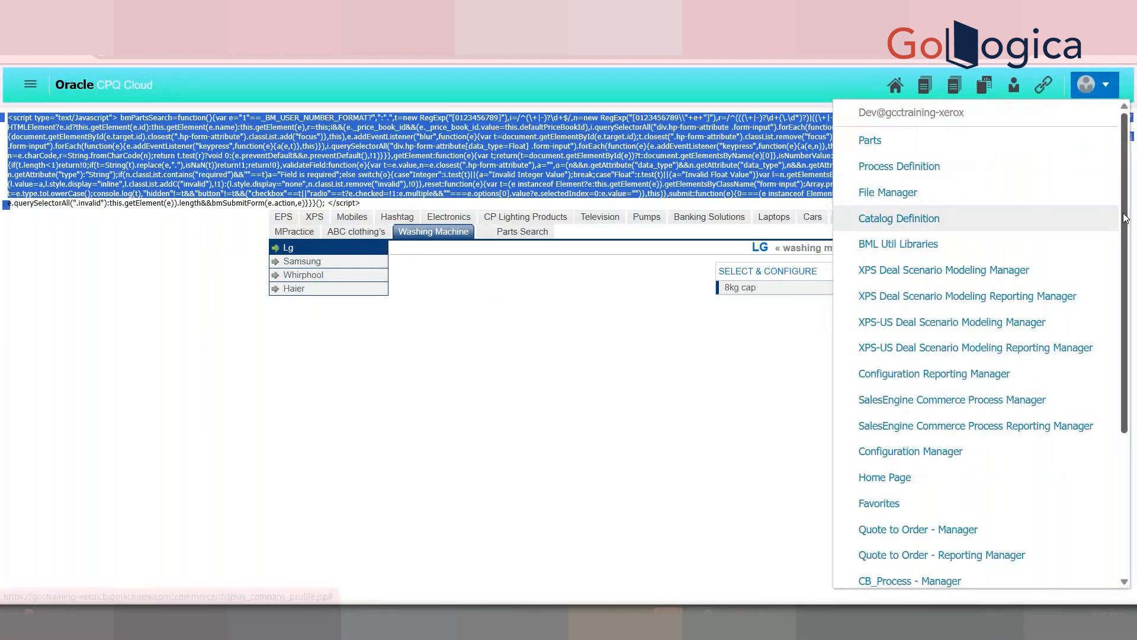
scroll(1126, 237, "down", 3)
left_click(886, 481)
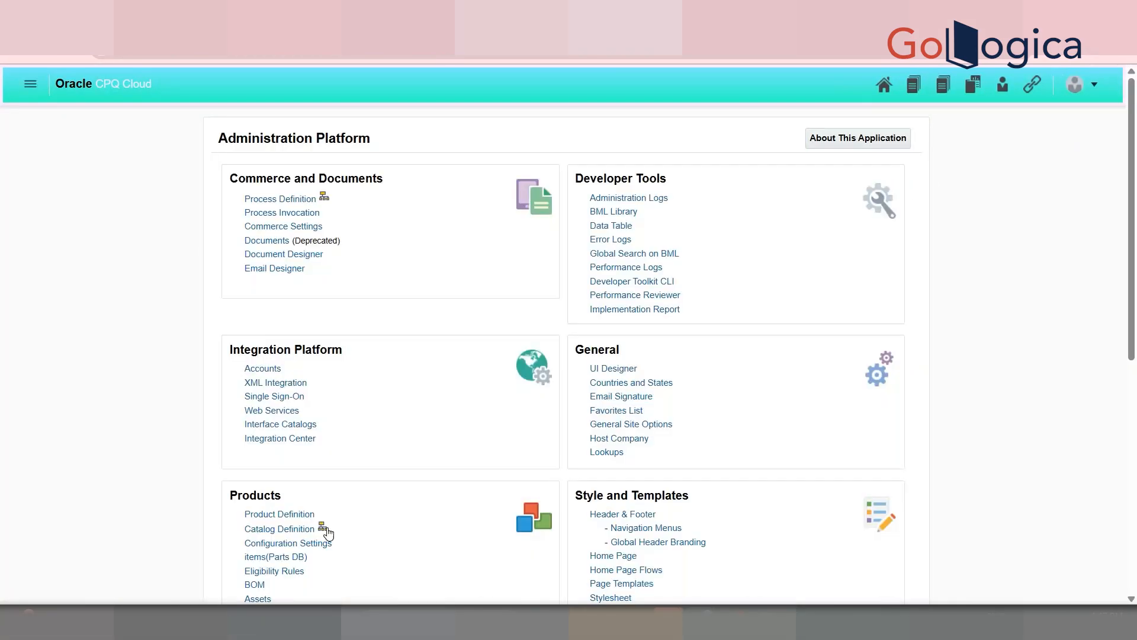
Step: Pick Washing Machine in the Catalog Definition quick links and expand Lg > Cap 8 kg Configuration Flow
left_click(323, 529)
left_click(159, 149)
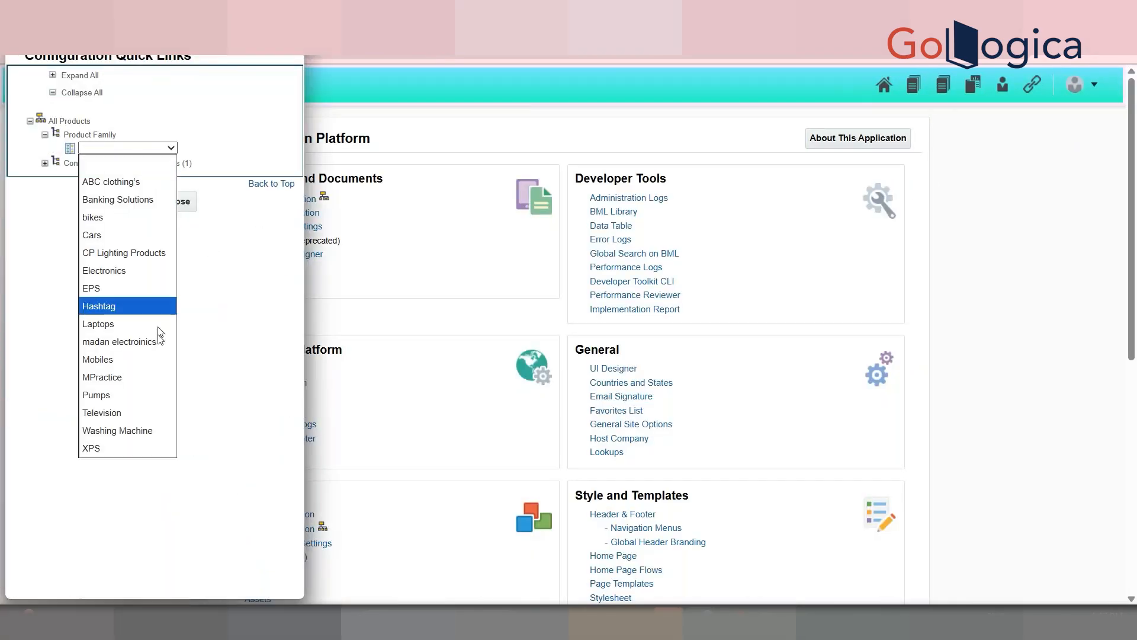
left_click(150, 430)
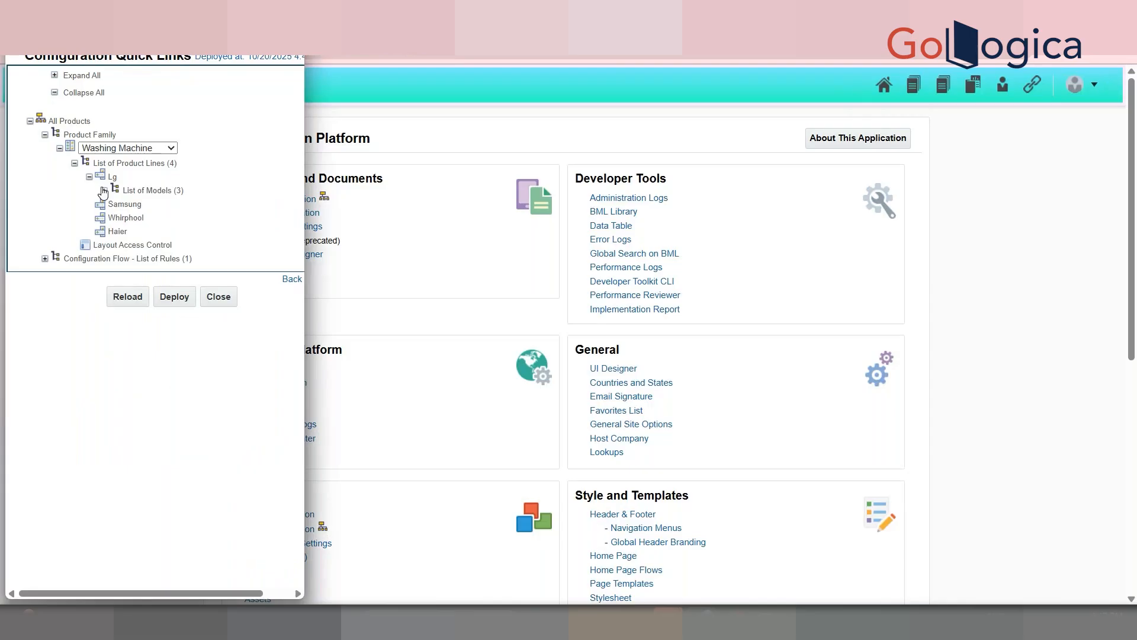
left_click(103, 191)
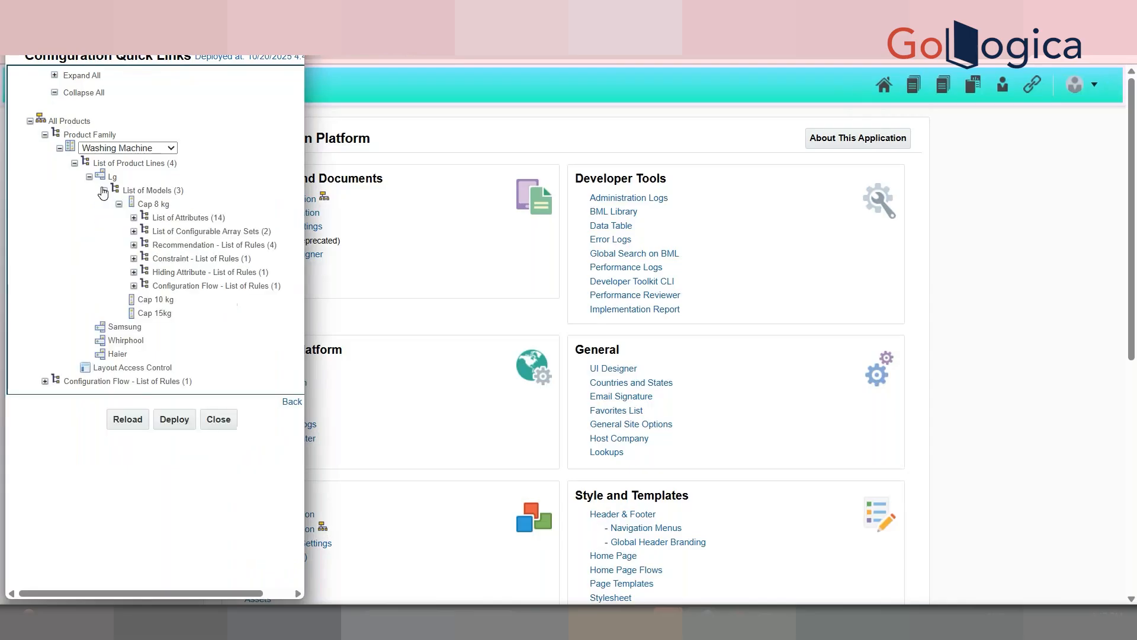
left_click(134, 287)
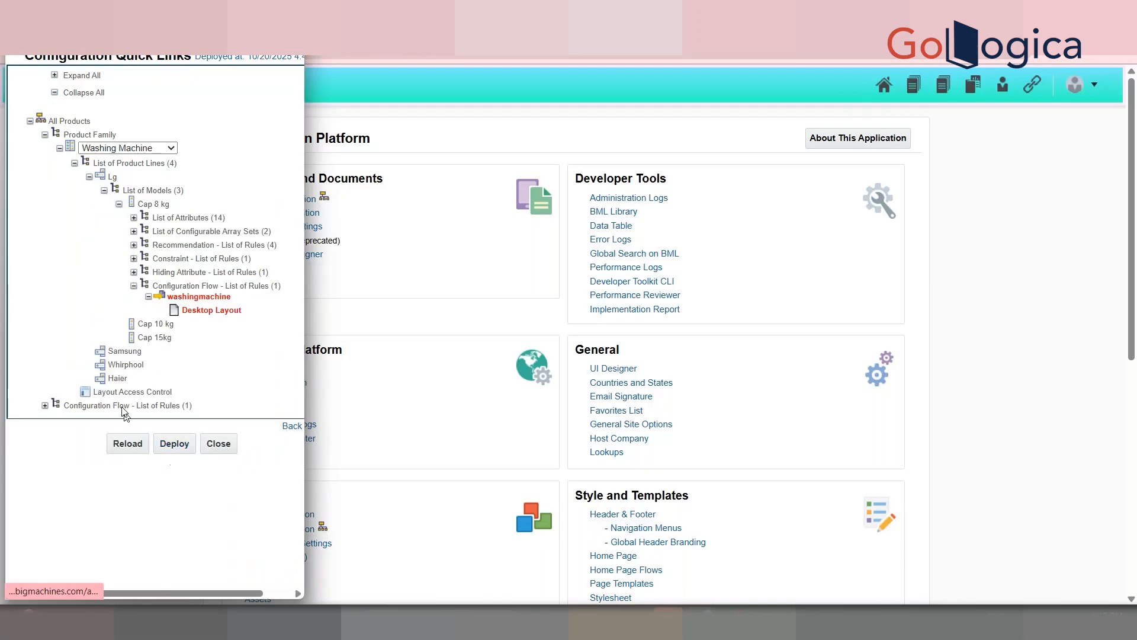
Step: Reload the Cap 8 kg desktop layout until it is no longer flagged, then close the popup
left_click(130, 442)
left_click(129, 448)
left_click(128, 449)
left_click(128, 448)
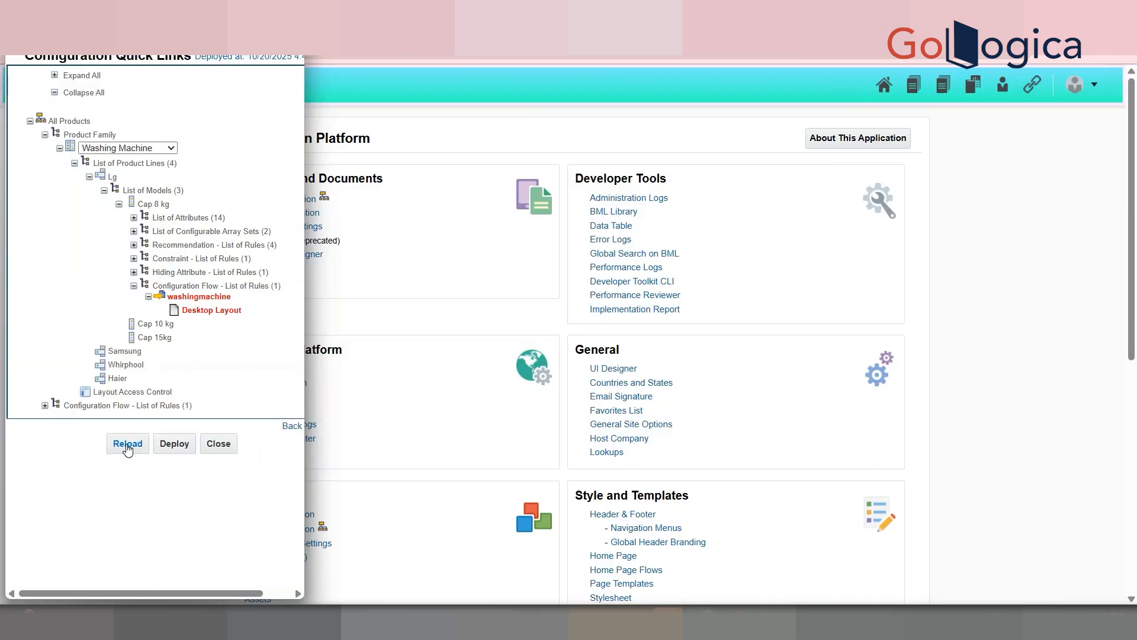
left_click(128, 448)
left_click(128, 449)
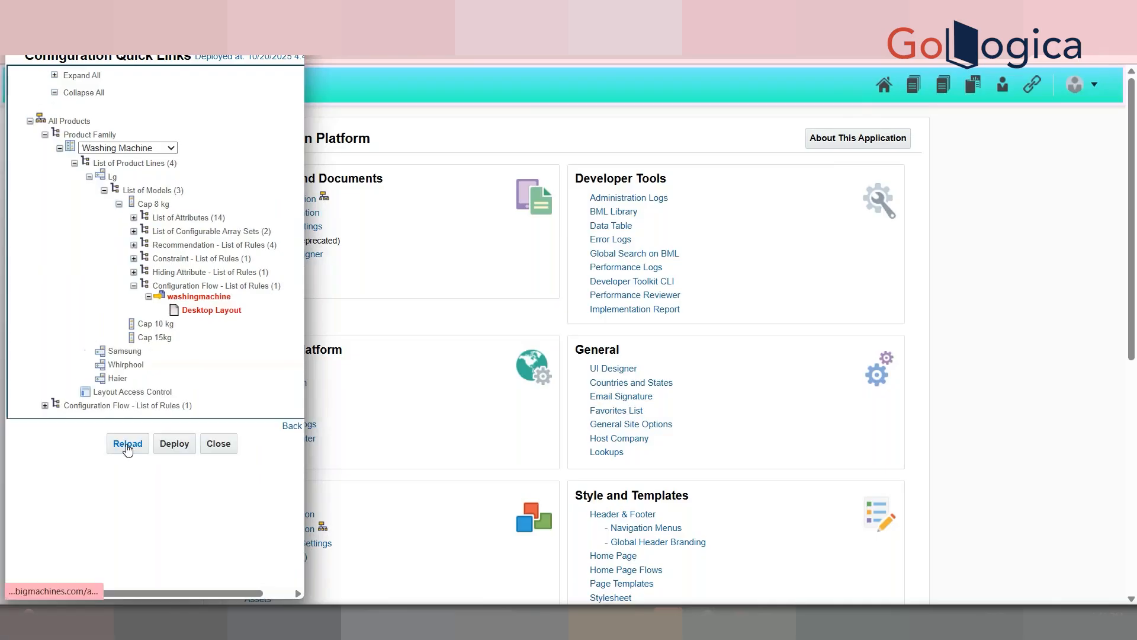
left_click(127, 448)
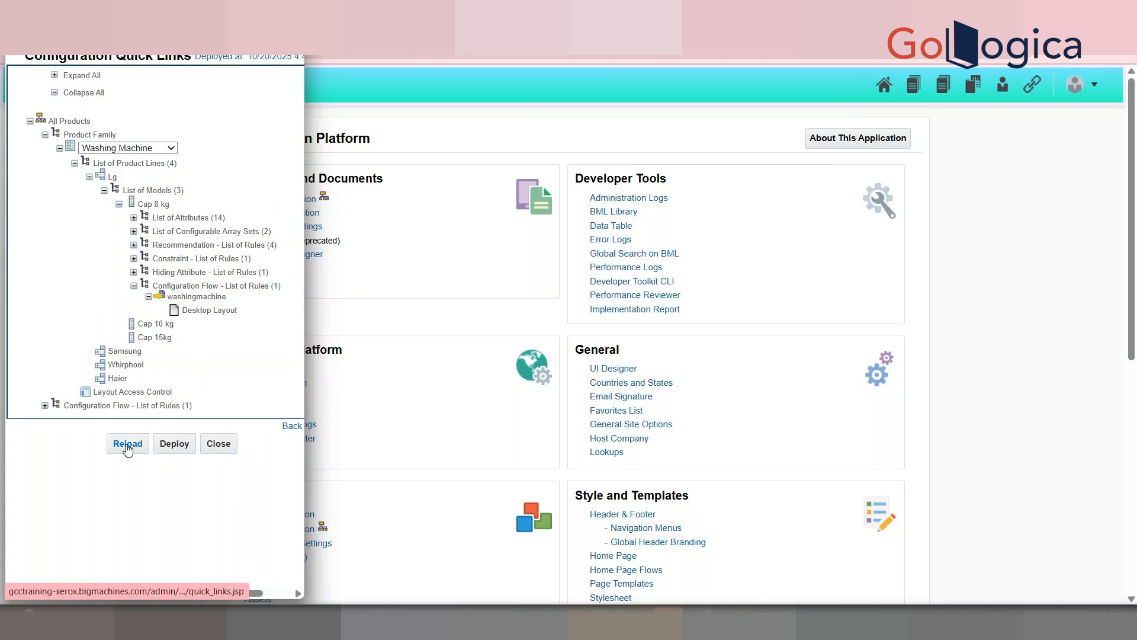
left_click(444, 213)
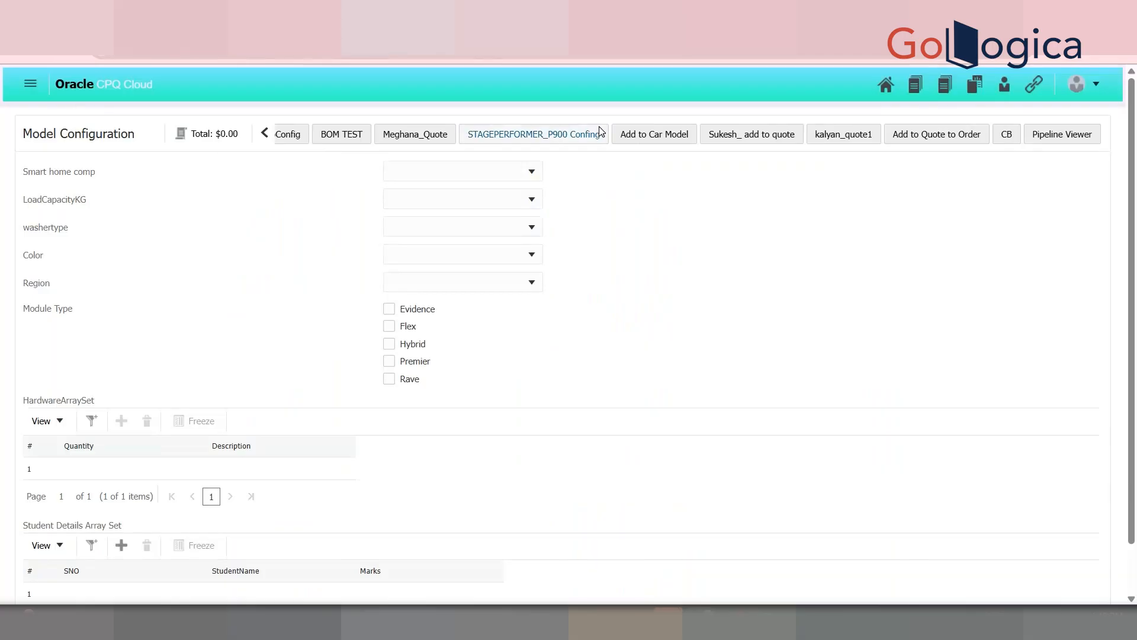
Step: Start Over the Model Configuration and reopen the Lg 8kg cap washing machine model
left_click(265, 135)
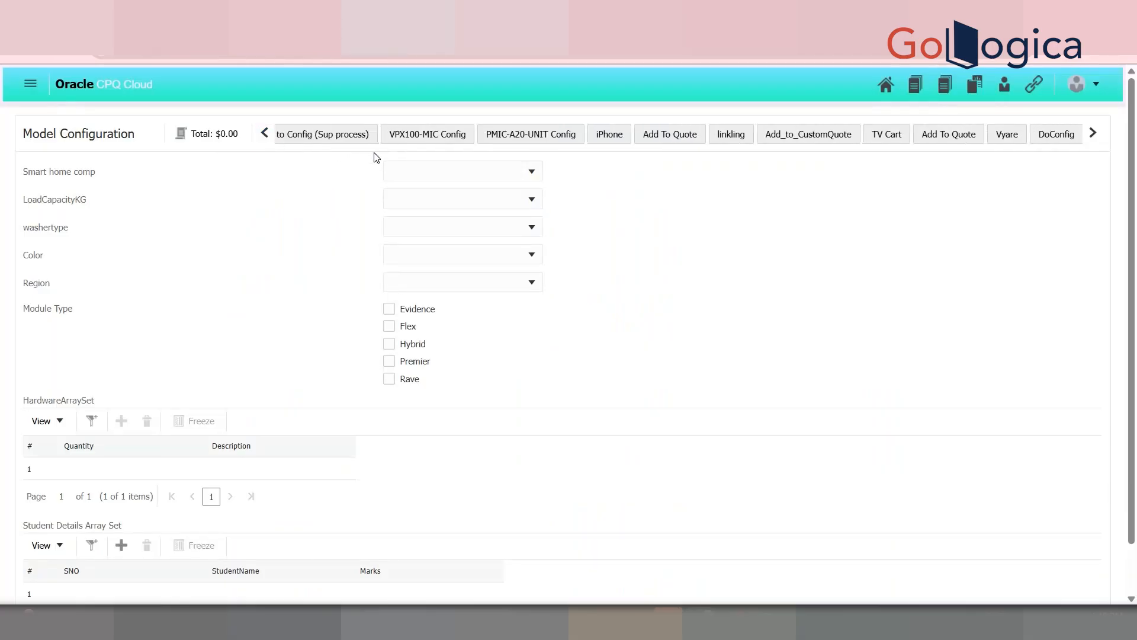
left_click(265, 135)
left_click(331, 134)
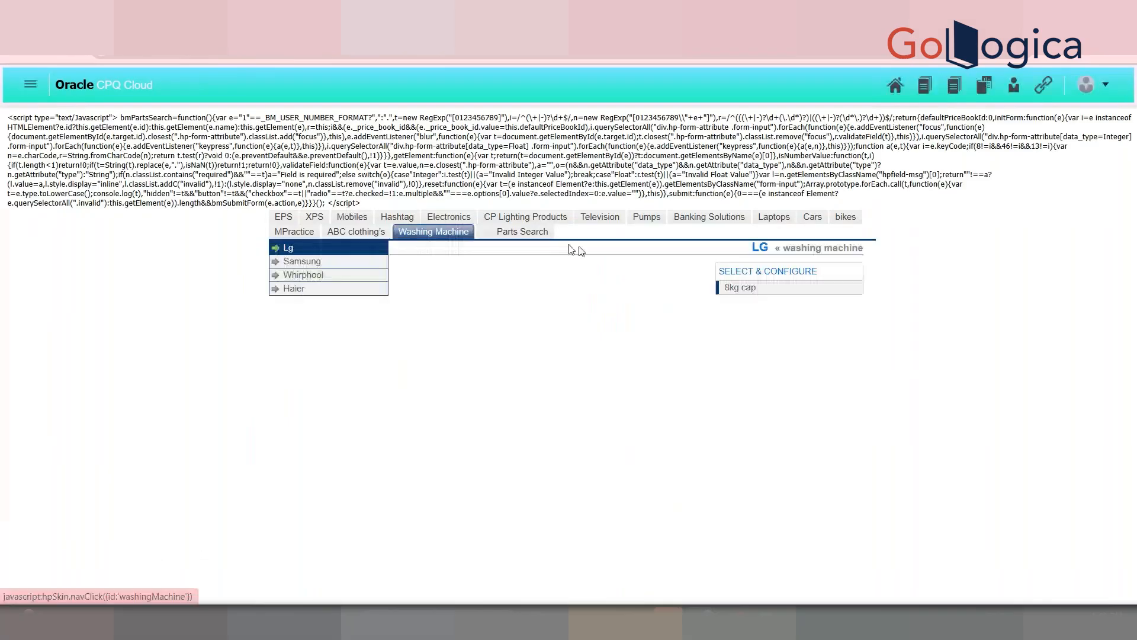
left_click(764, 292)
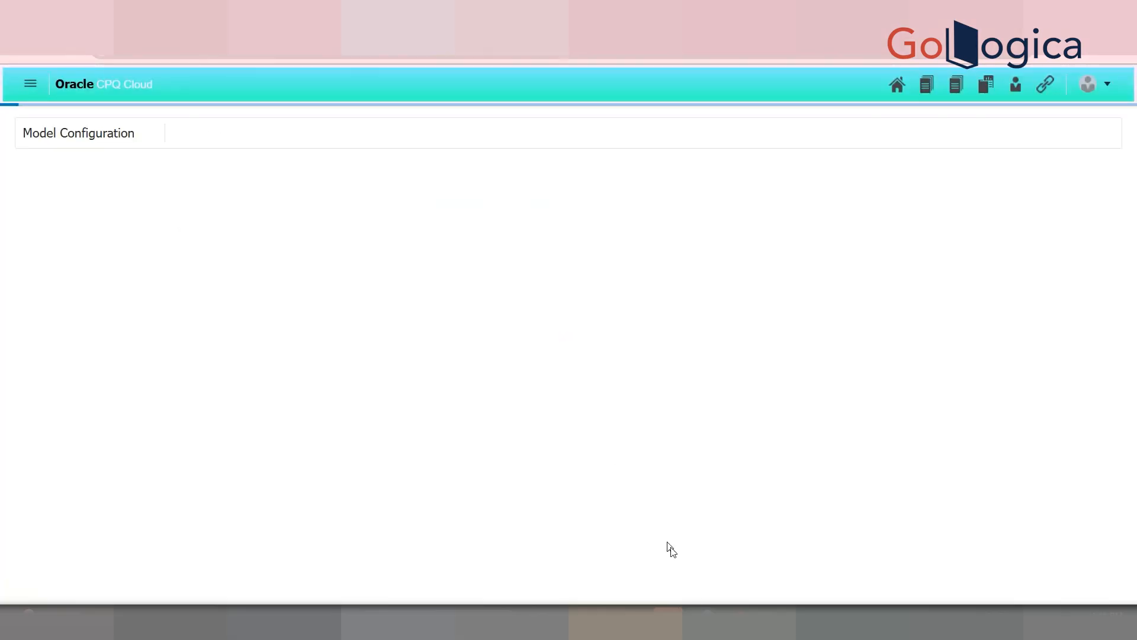
Step: Check the GoTo Meeting window, minimise it, and scroll down to the Student Details Array Set rows
mouse_move(706, 622)
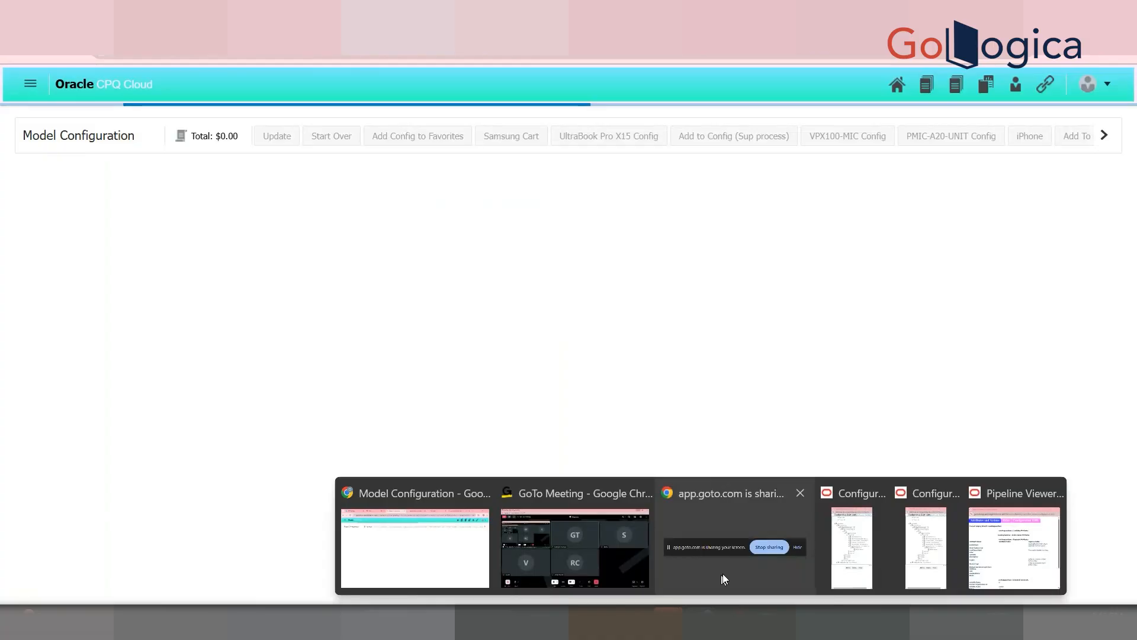
left_click(724, 551)
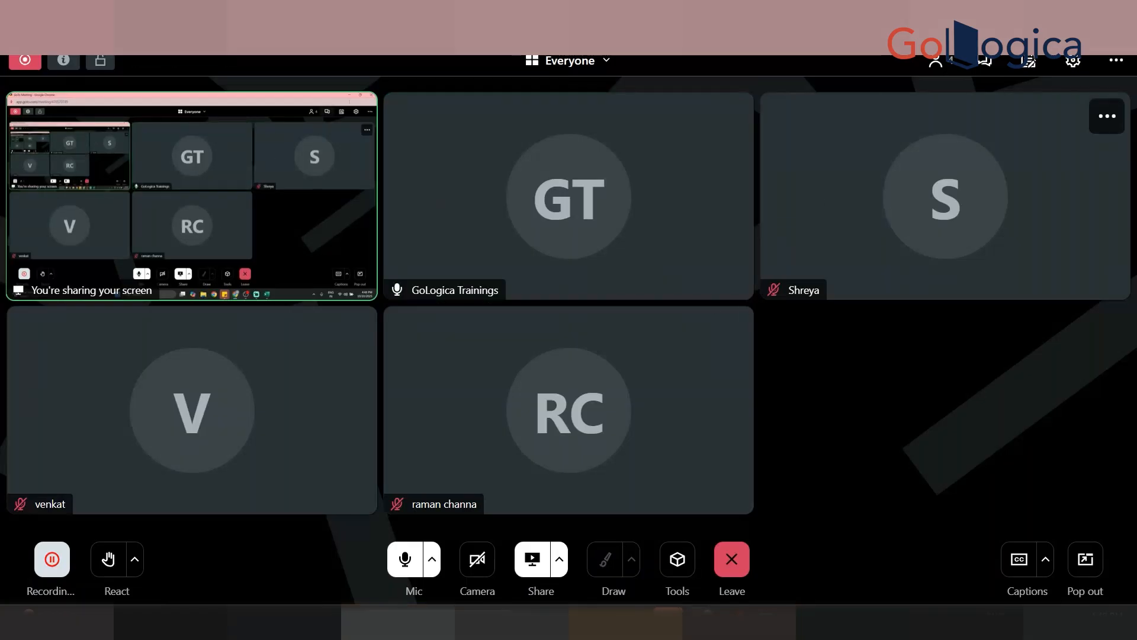
left_click(1054, 13)
left_click_drag(1132, 249, 1135, 434)
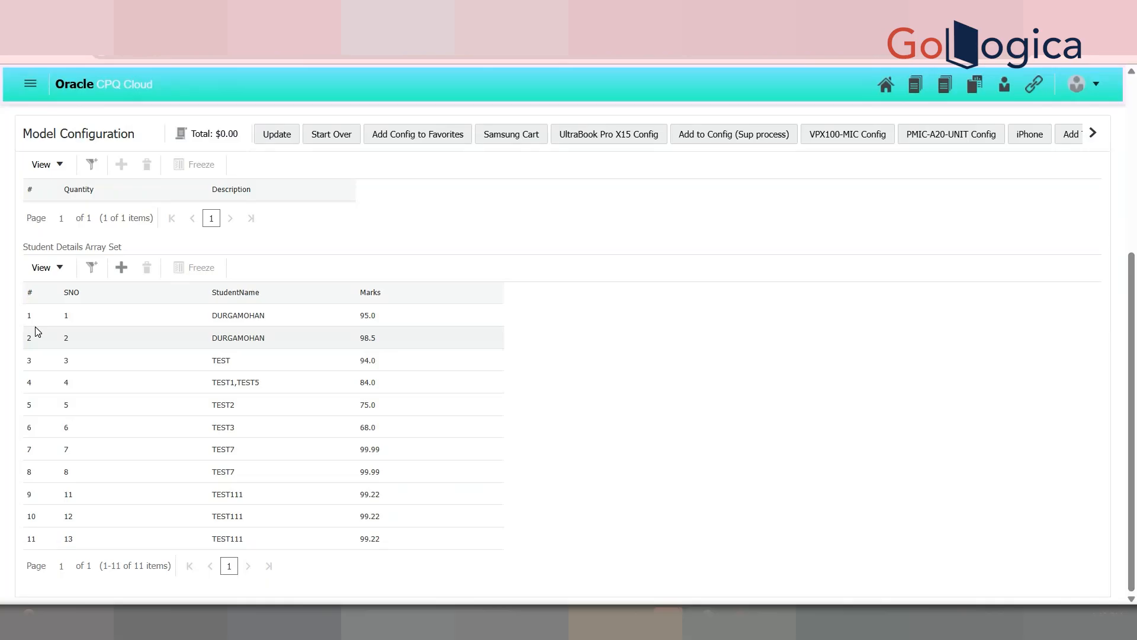
Step: Open Admin from the avatar menu and scroll to the Products links
left_click_drag(1132, 329, 1128, 148)
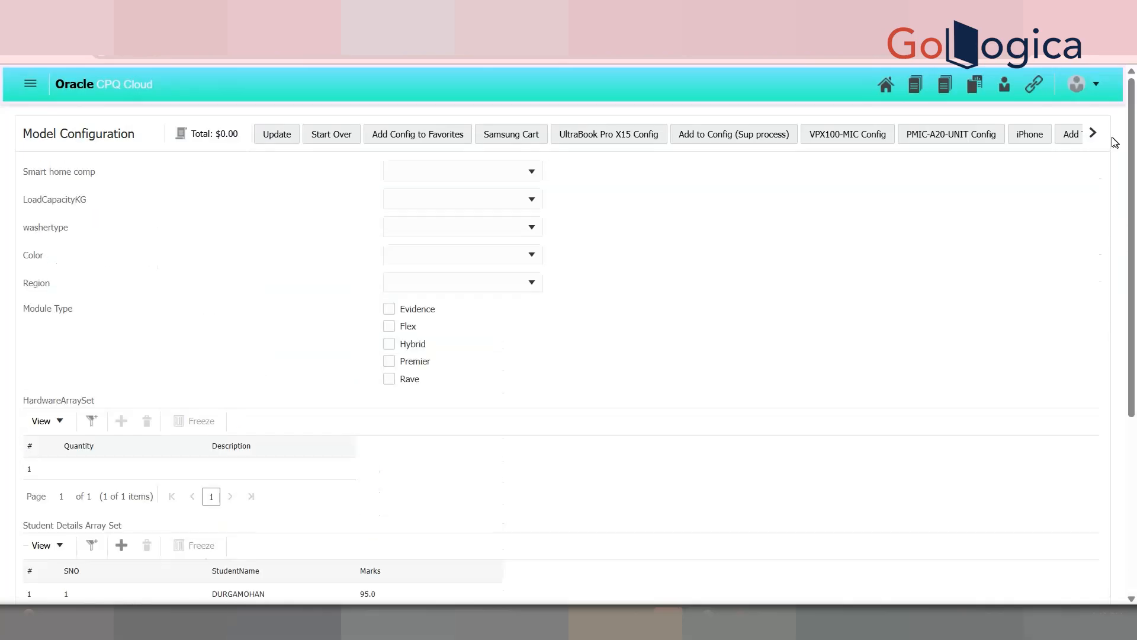
left_click(1103, 83)
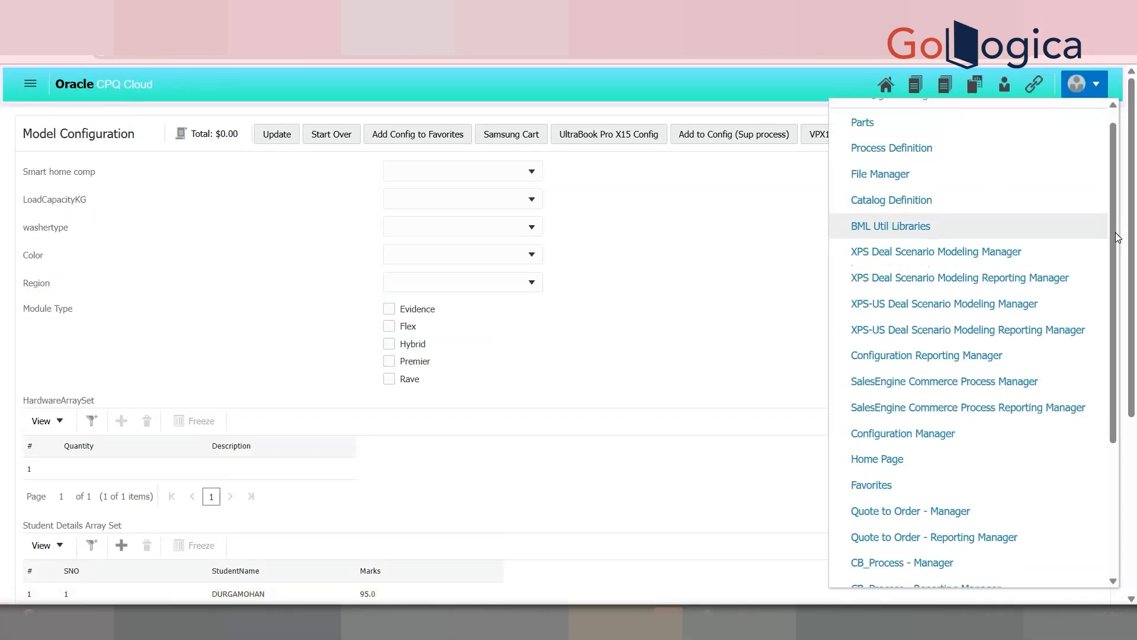
scroll(1116, 237, "down", 3)
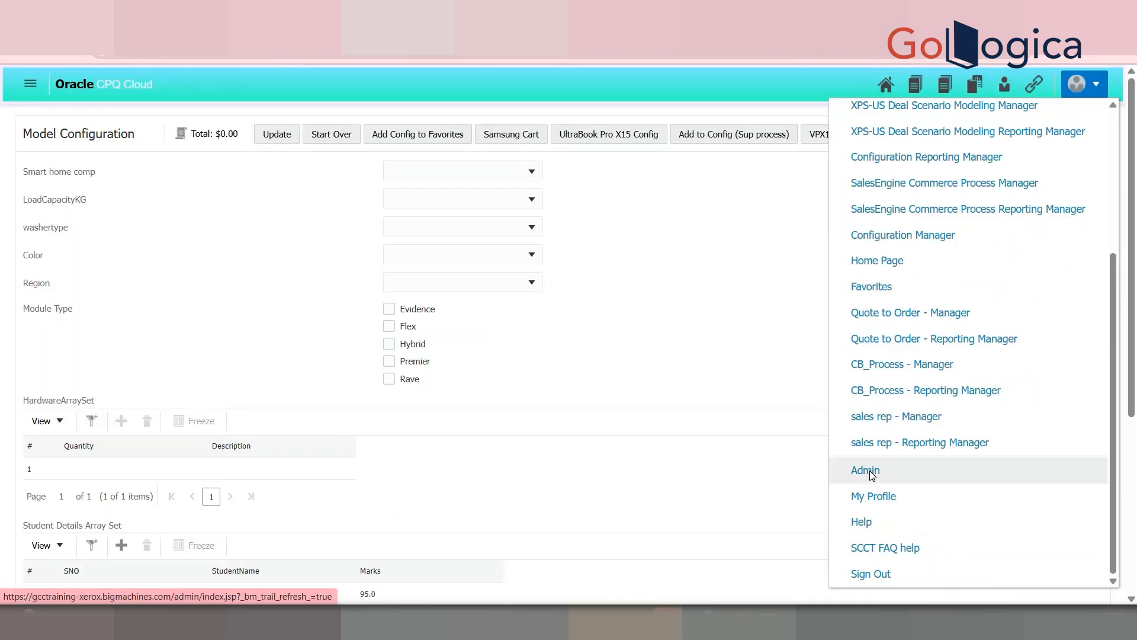
left_click(867, 471)
scroll(324, 221, "down", 5)
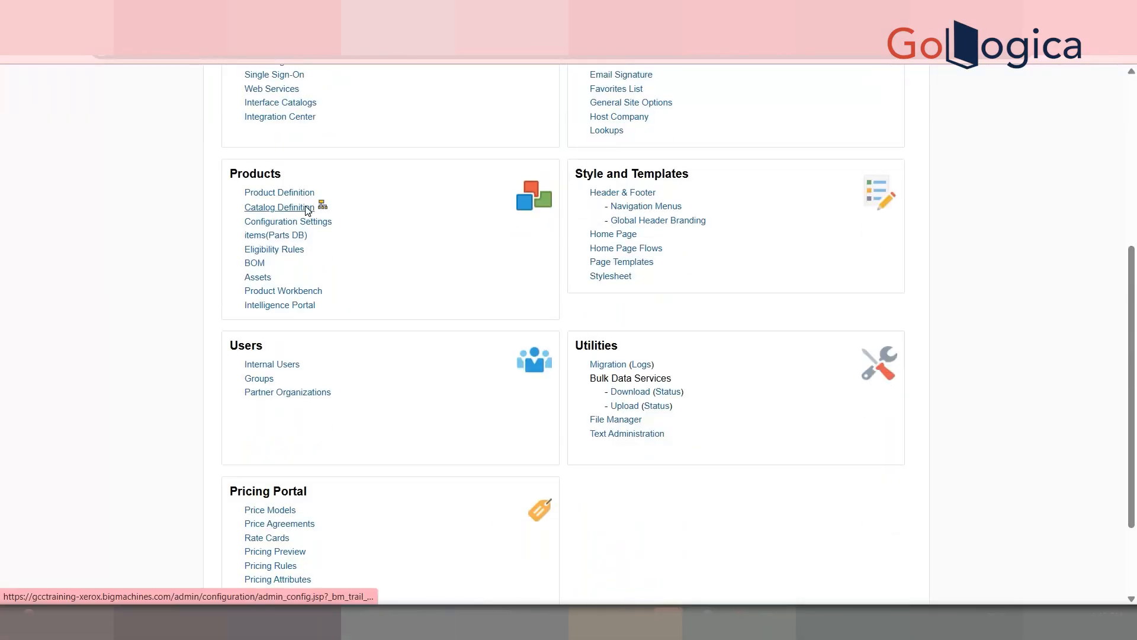
Step: Navigate Washing Machine > Lg models to the Cap 8 kg Attributes list
left_click(307, 208)
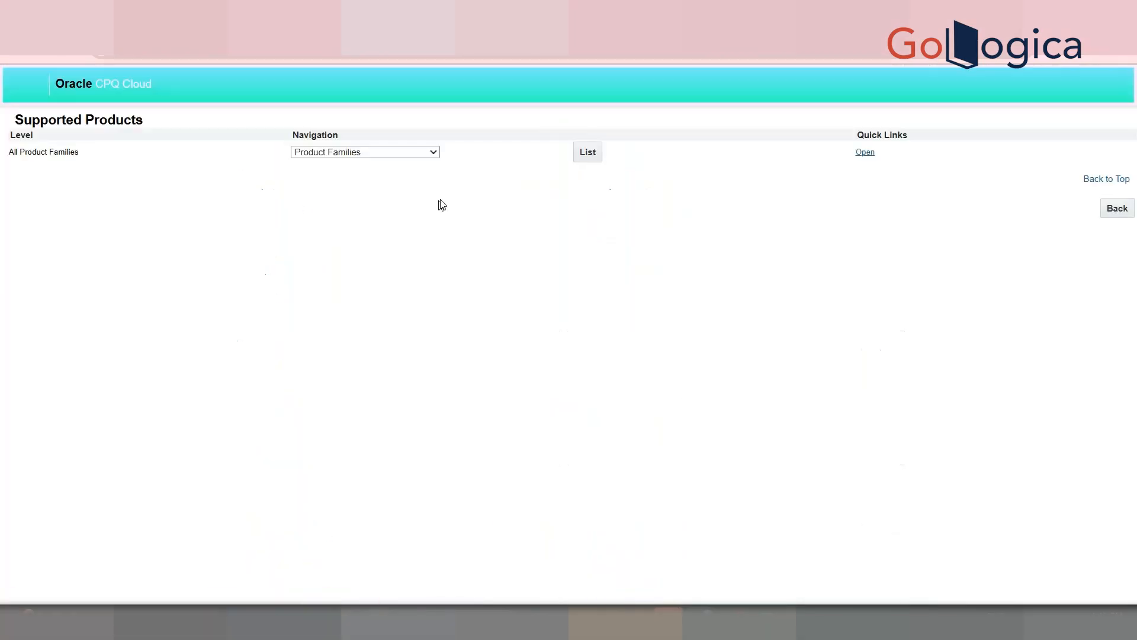
left_click(587, 152)
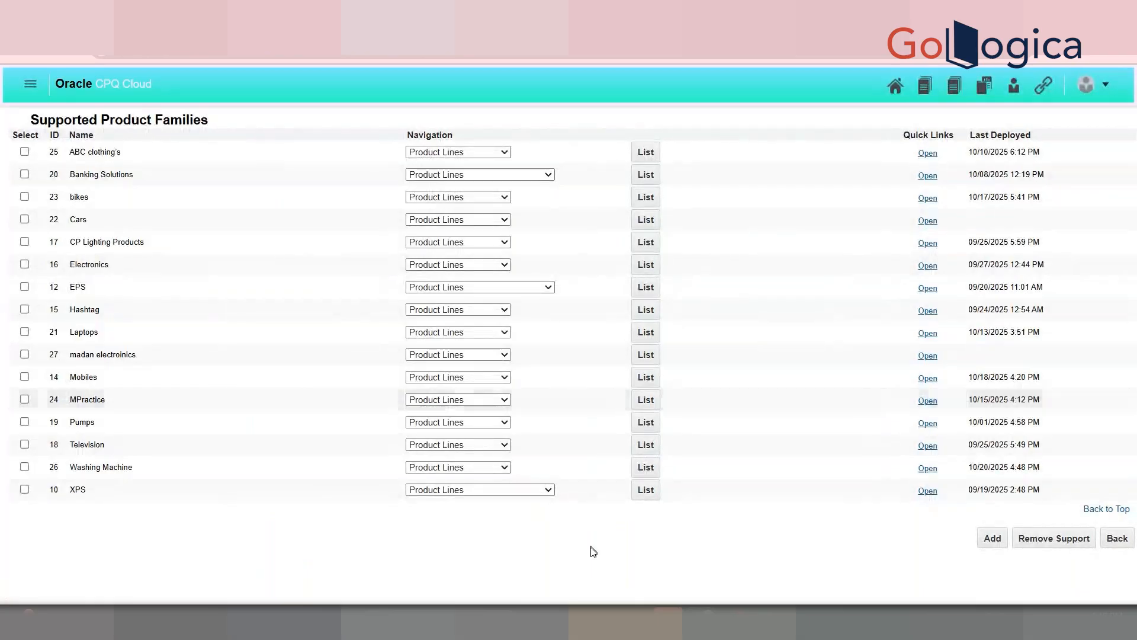
left_click(645, 467)
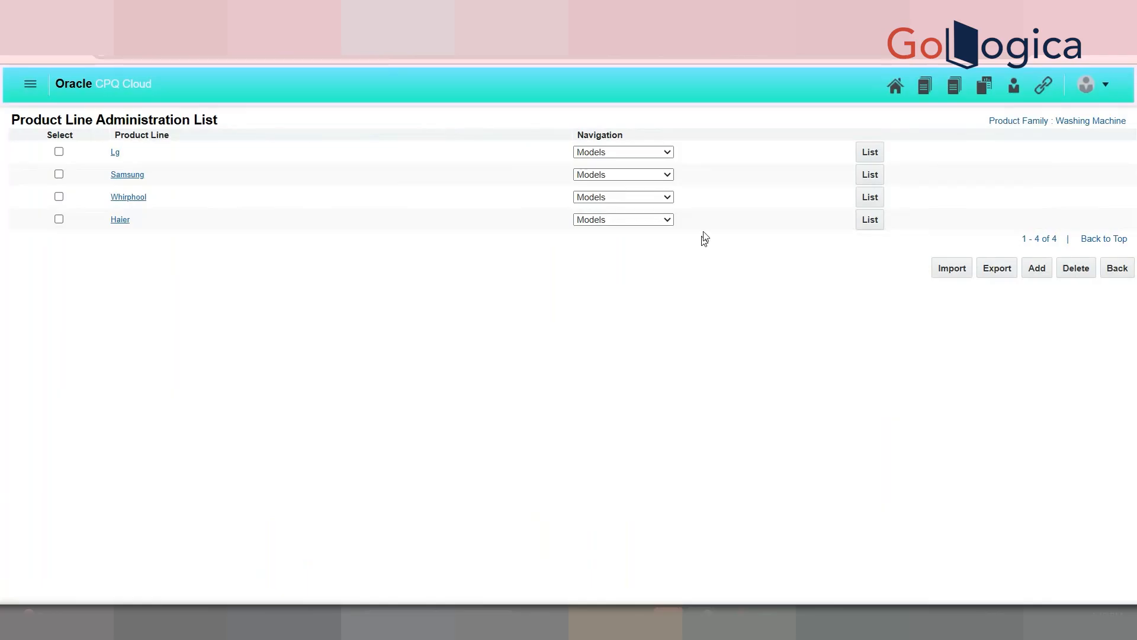
left_click(669, 151)
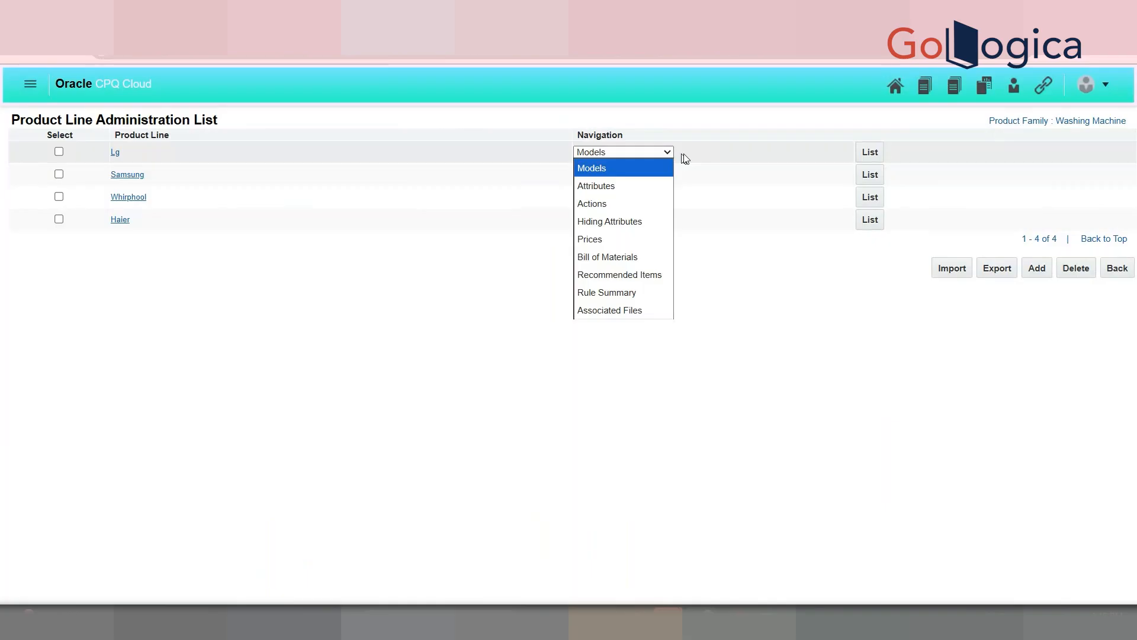
left_click(686, 158)
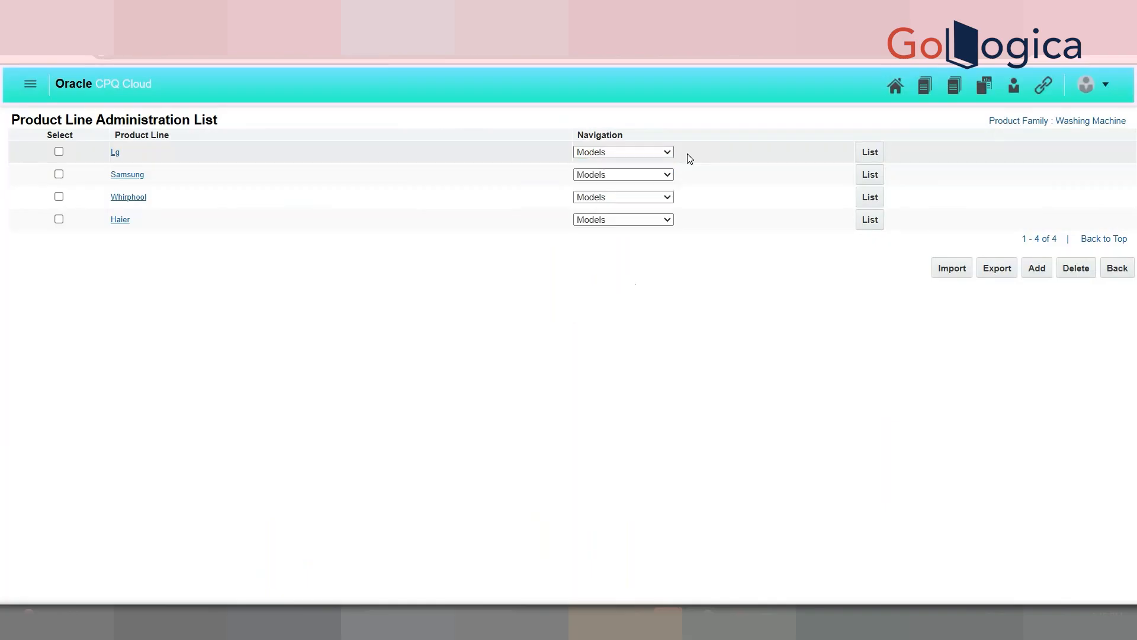
left_click(872, 157)
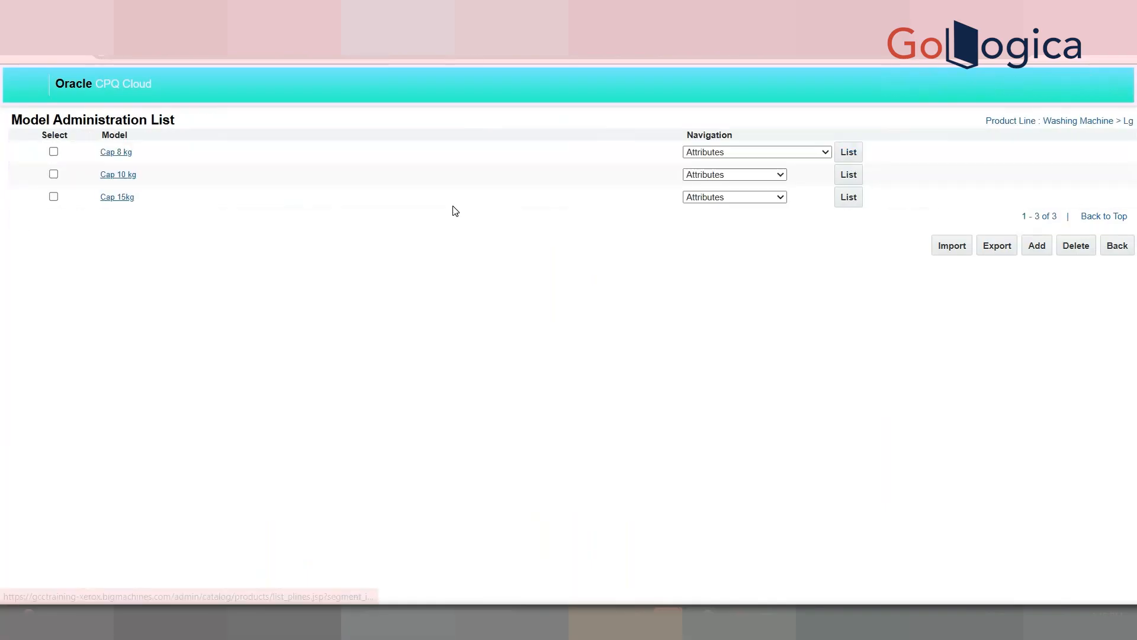
left_click(769, 153)
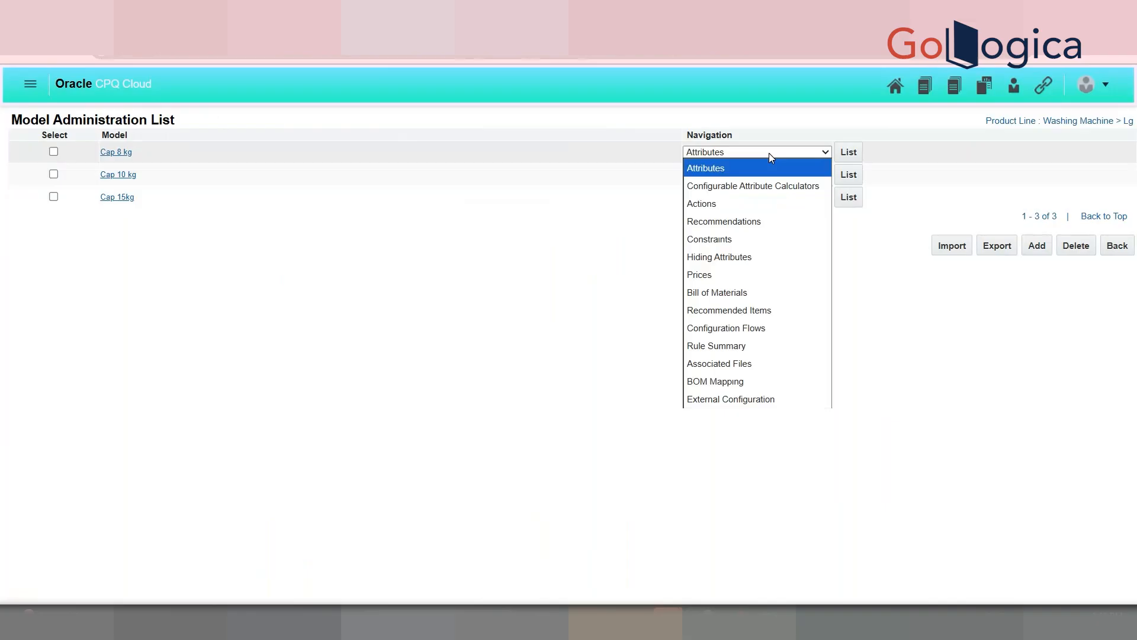
left_click(853, 154)
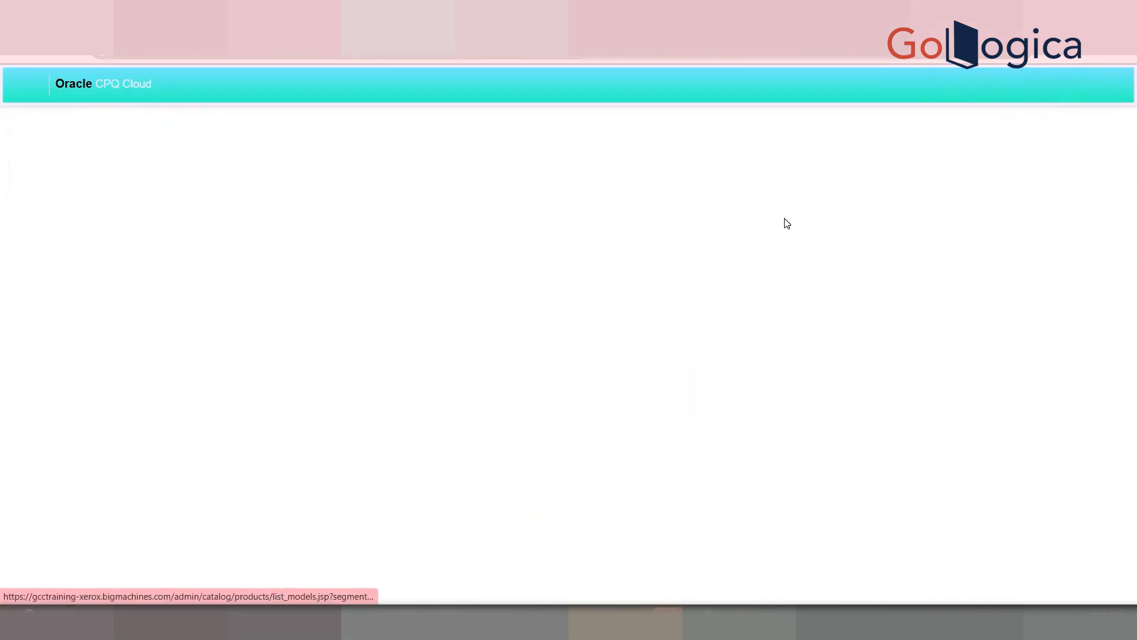
left_click(102, 287)
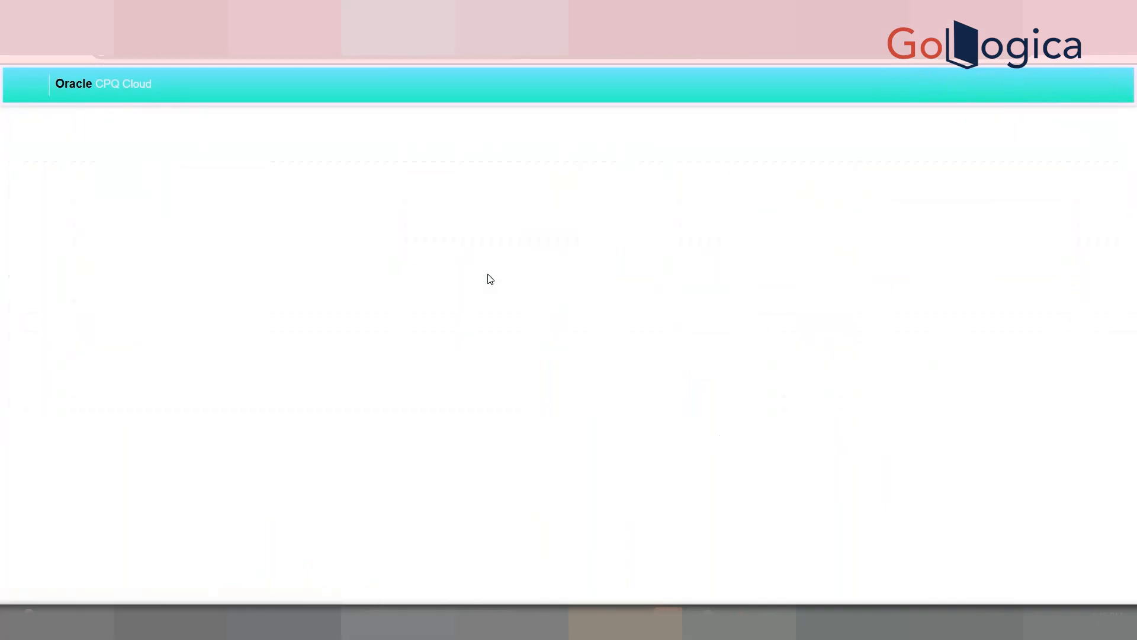
Step: Add a new attribute named DEMO SSPL of type Single Select Pick List
left_click(334, 162)
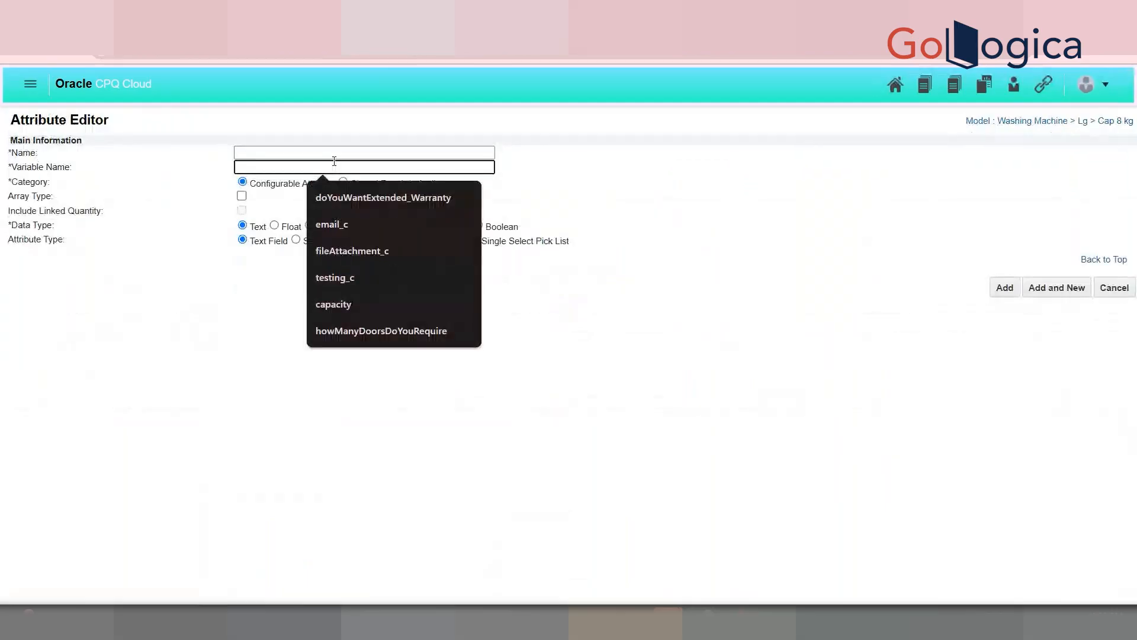
left_click(325, 153)
type("DEMO SSPL")
key("Tab")
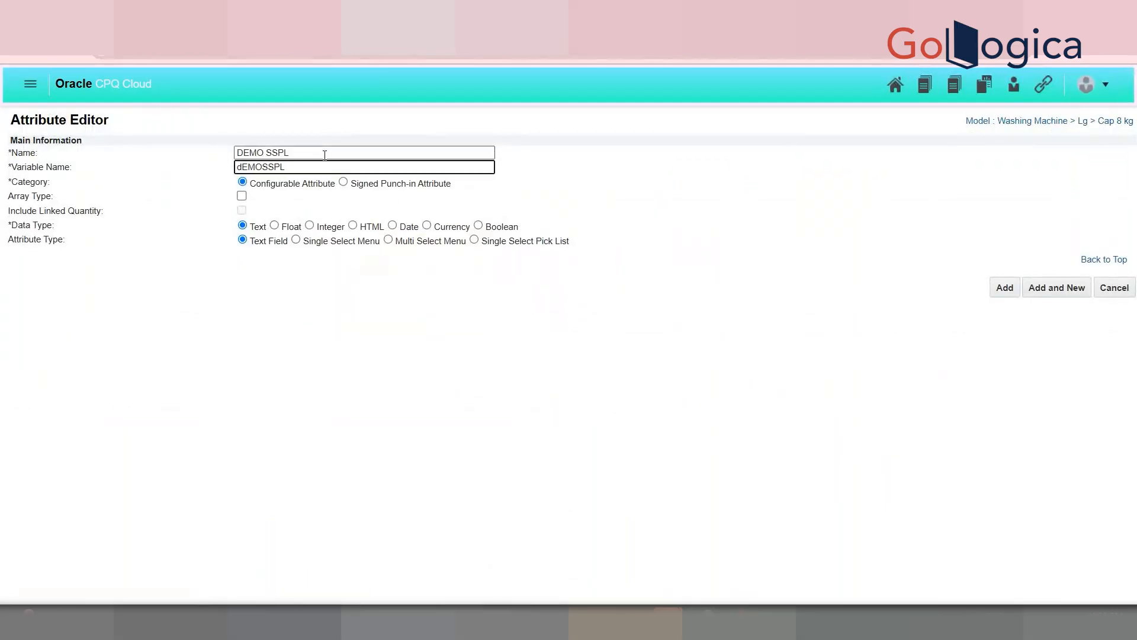
left_click(474, 239)
Step: Set the pick list's data domain to STUDENTDETAILSDEMO
left_click(59, 284)
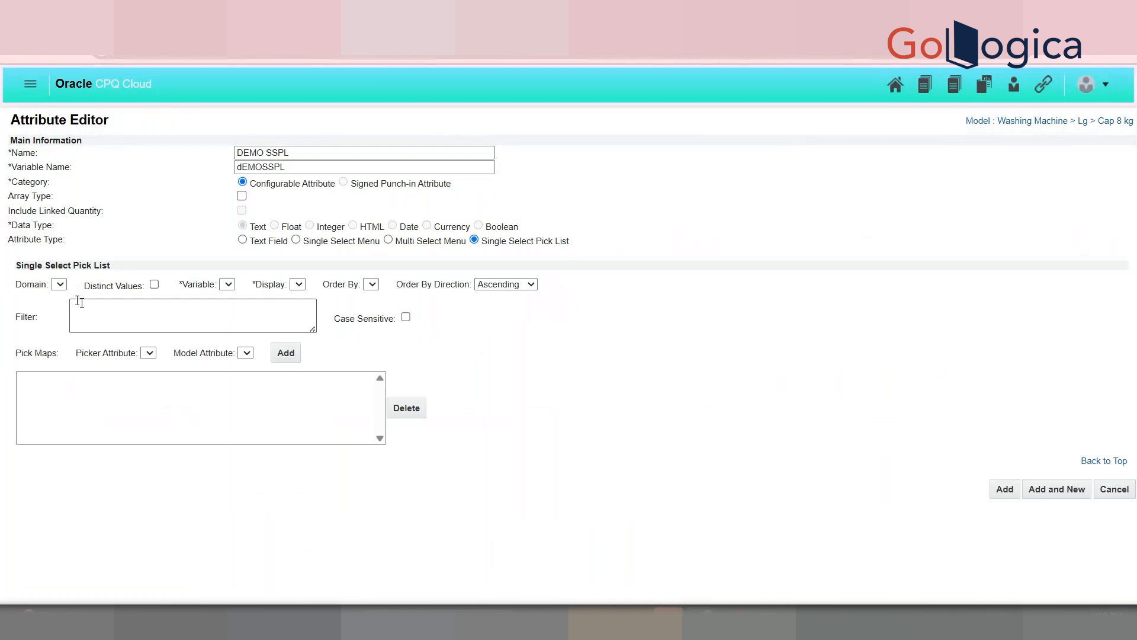
left_click(71, 295)
left_click(155, 285)
left_click(157, 285)
left_click(158, 286)
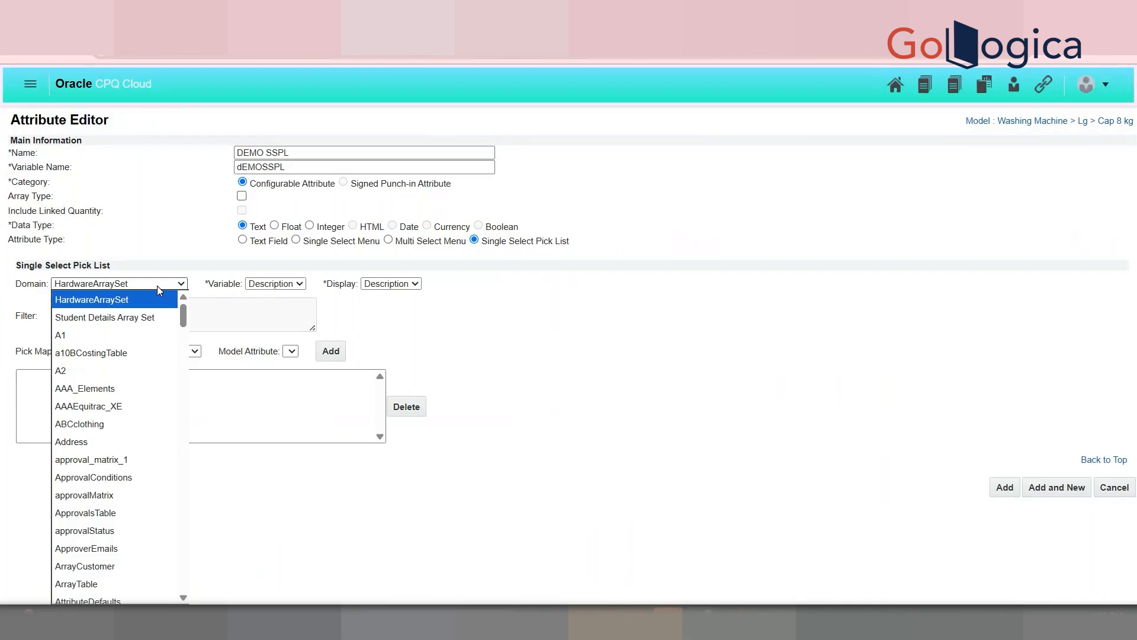
left_click_drag(183, 315, 183, 561)
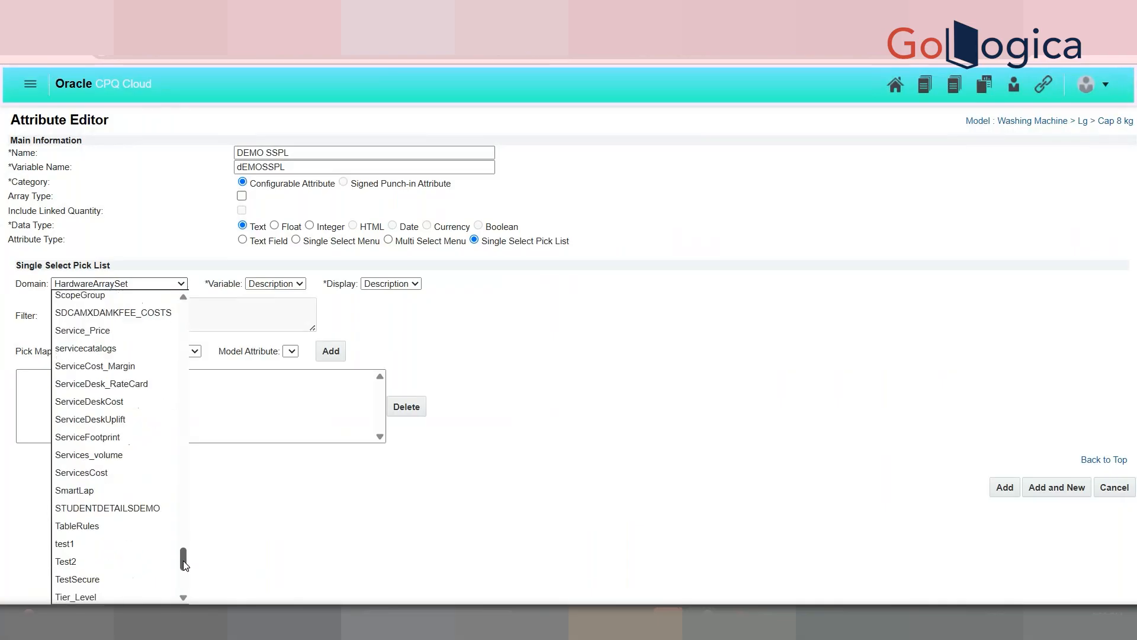
left_click(153, 514)
Step: Turn on Distinct Values and display the StudentName column
left_click(276, 285)
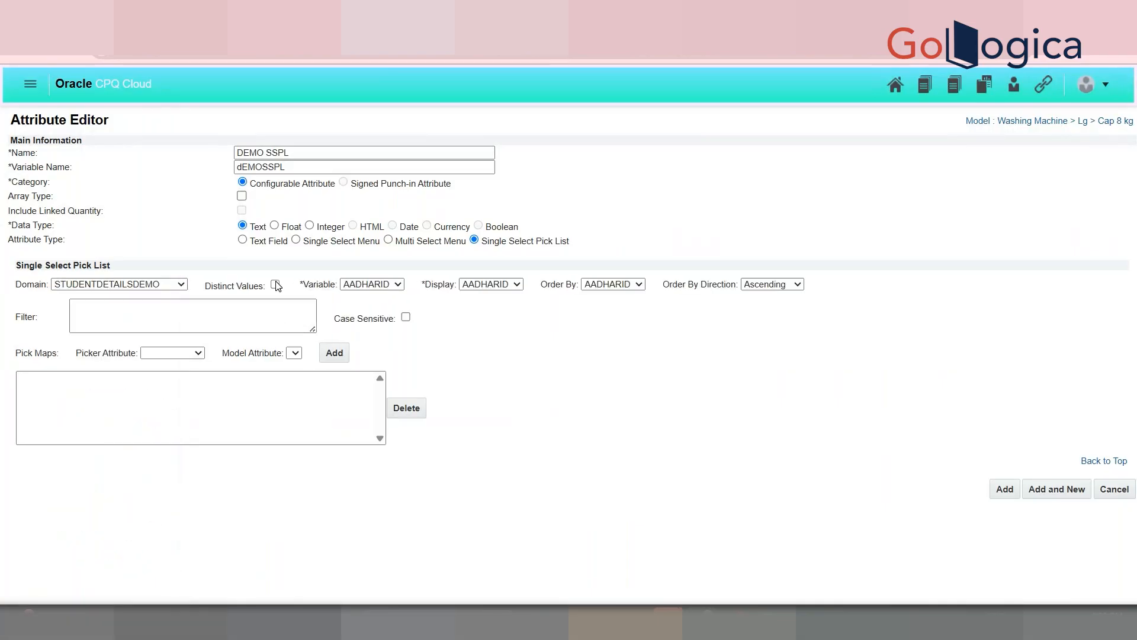
left_click(369, 284)
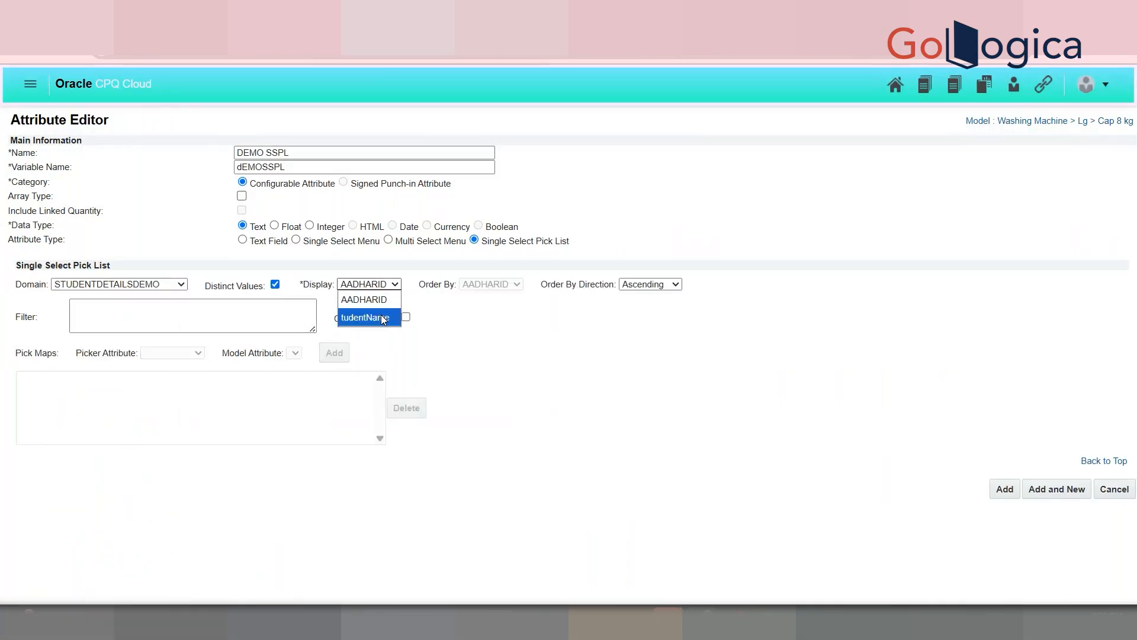
left_click(275, 285)
left_click(365, 285)
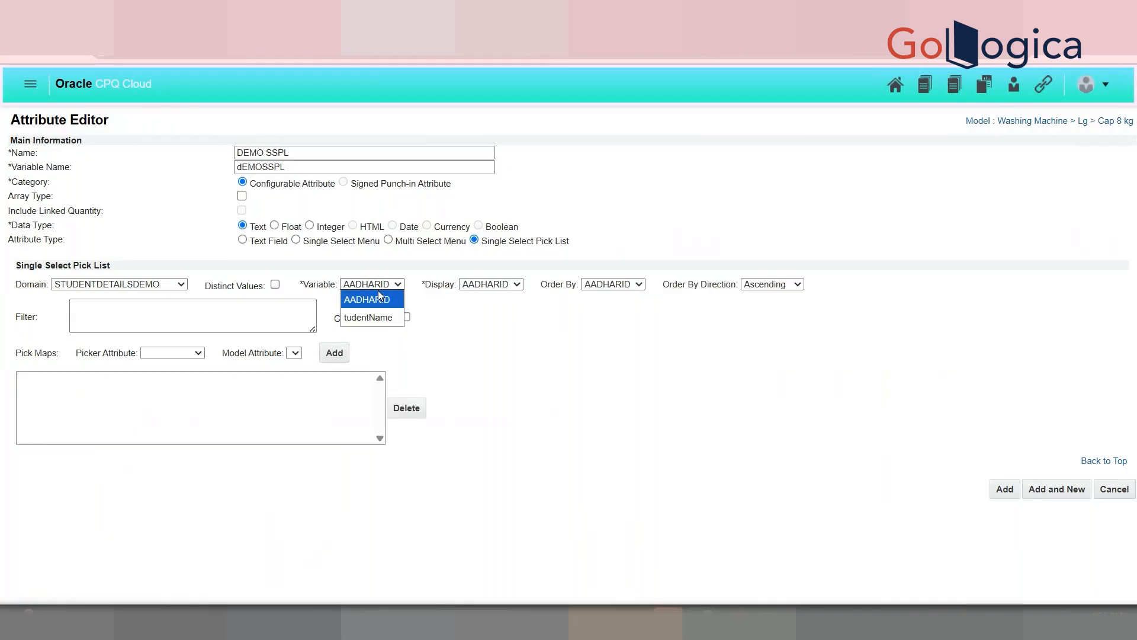
left_click(276, 286)
left_click(276, 286)
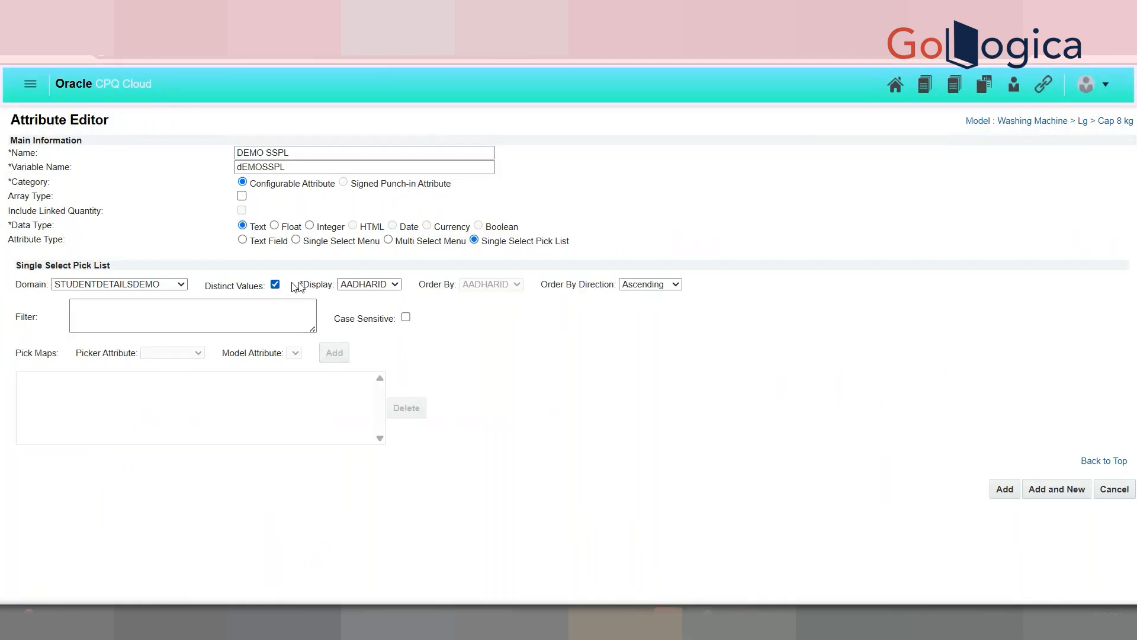
left_click(365, 285)
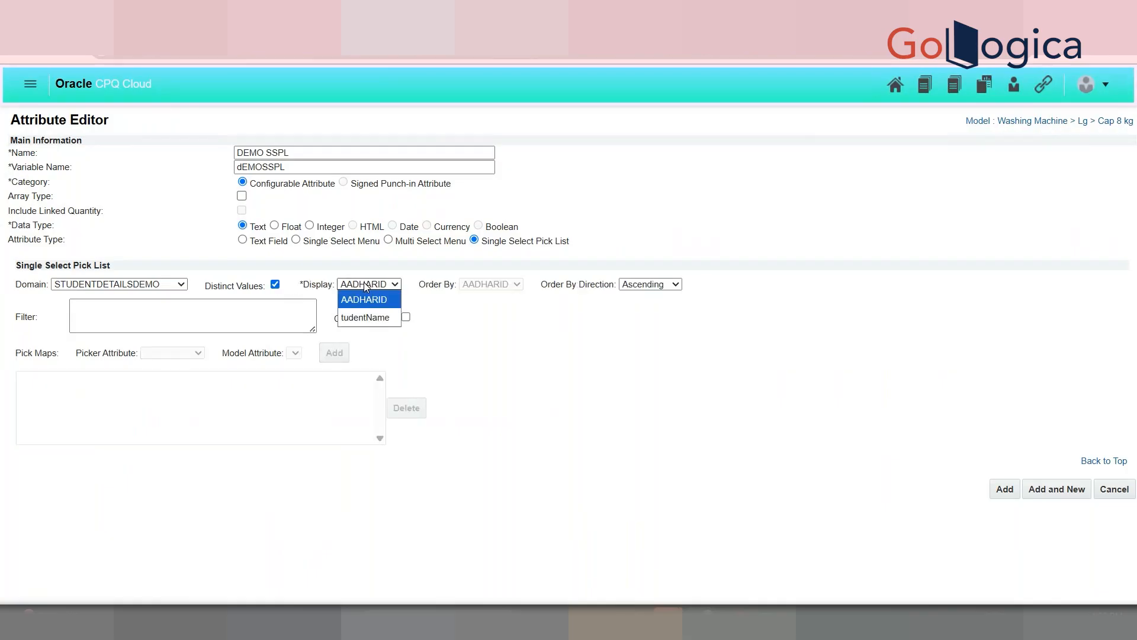
left_click(384, 313)
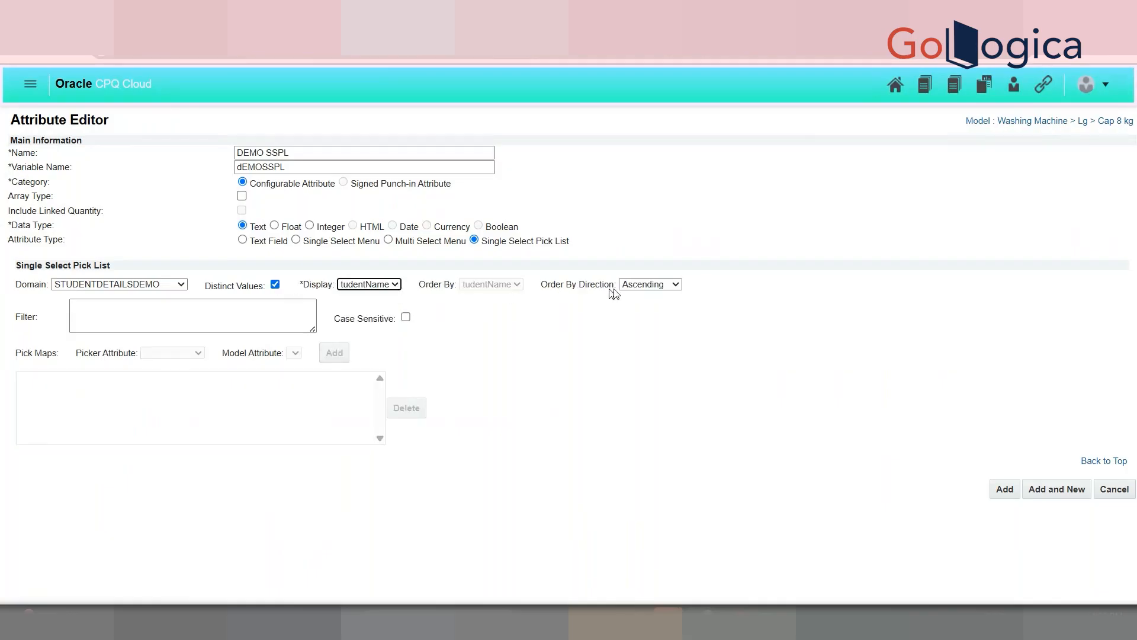
Step: Keep the sort order ascending and review the filter and display column settings
left_click(634, 286)
left_click(145, 343)
left_click(156, 326)
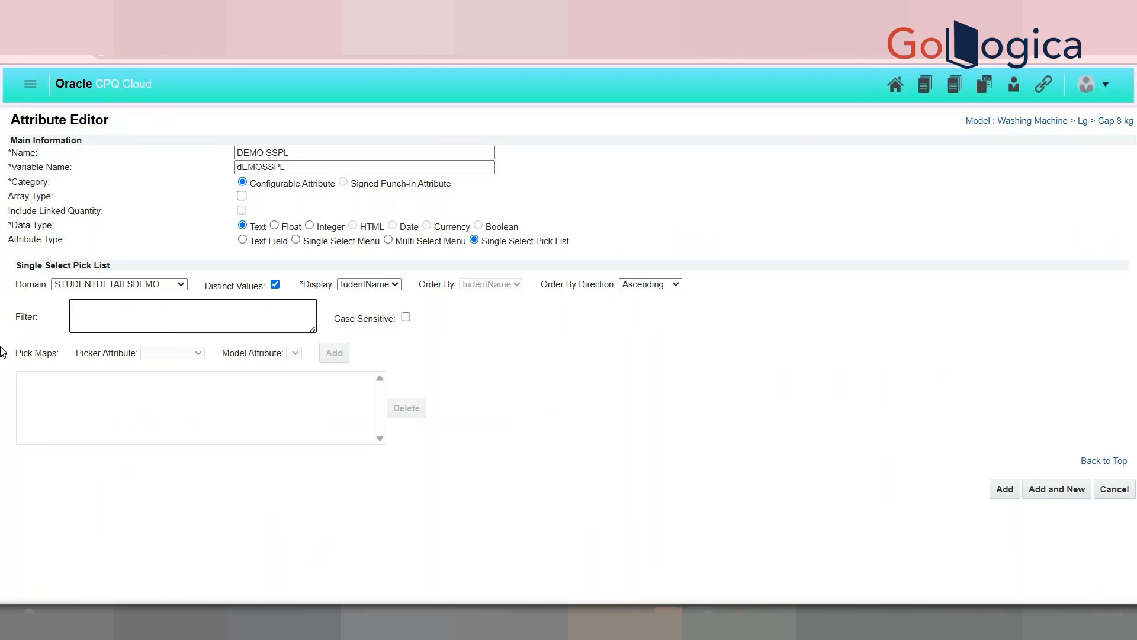
triple_click(20, 318)
left_click(129, 319)
left_click(378, 285)
Step: Add DEMO SSPL with StudentName displayed, then list Cap 8 kg's Recommendation rules
left_click(383, 320)
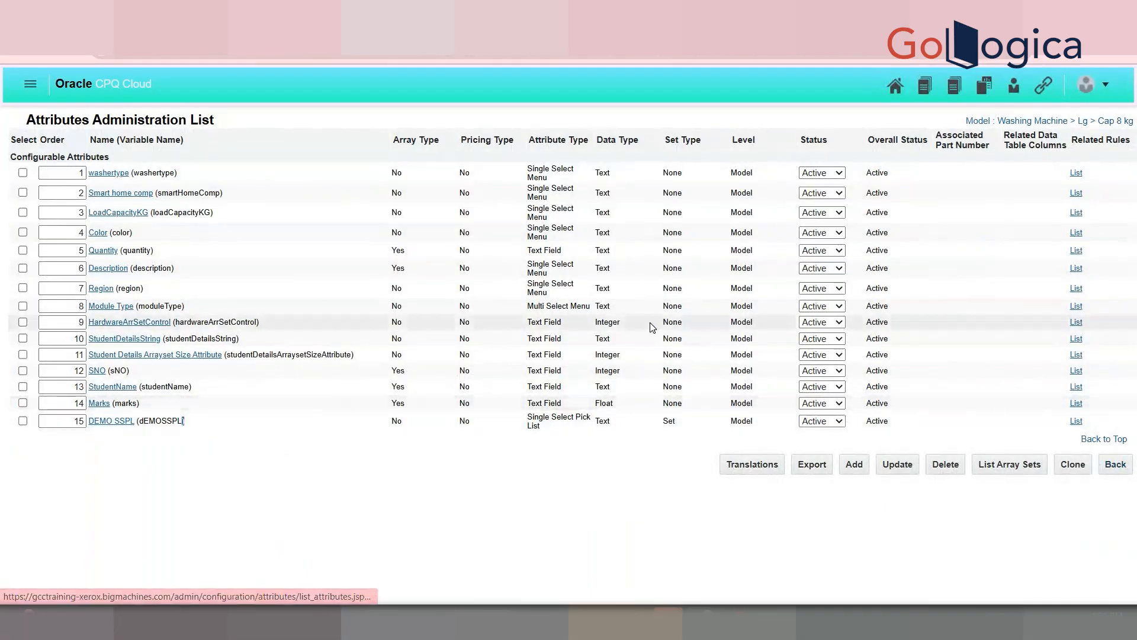
left_click(1115, 465)
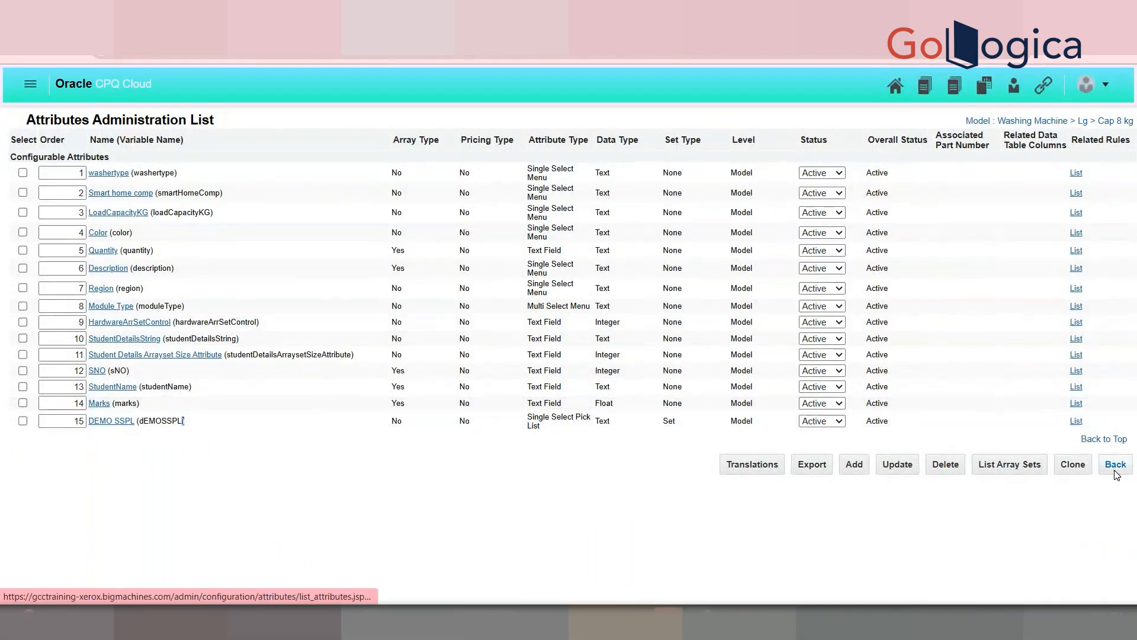
left_click(757, 157)
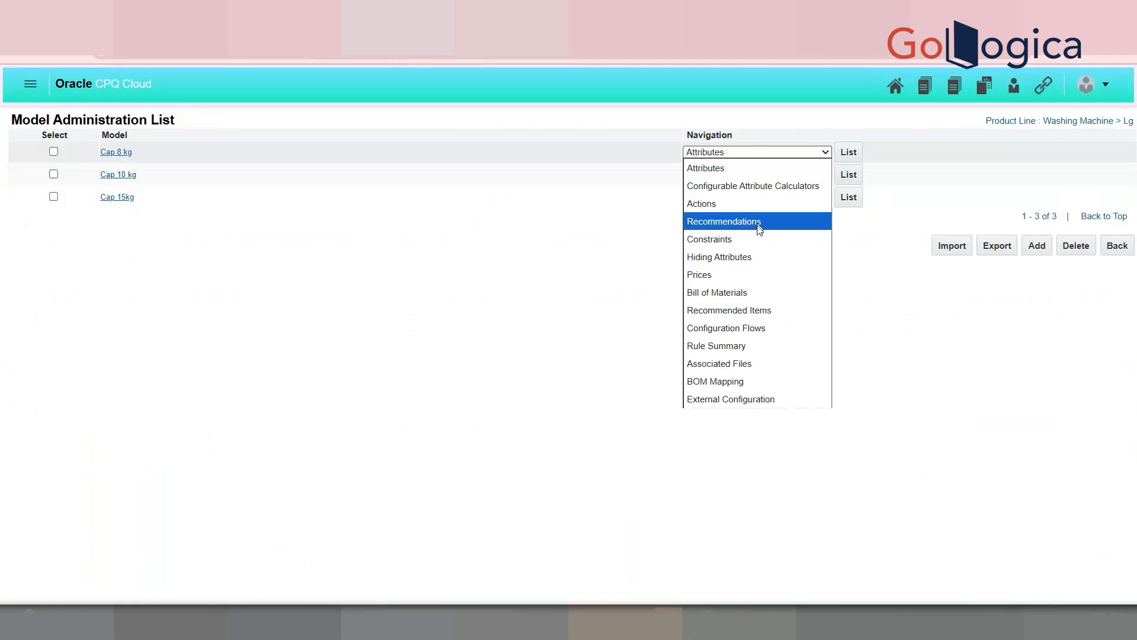
left_click(759, 220)
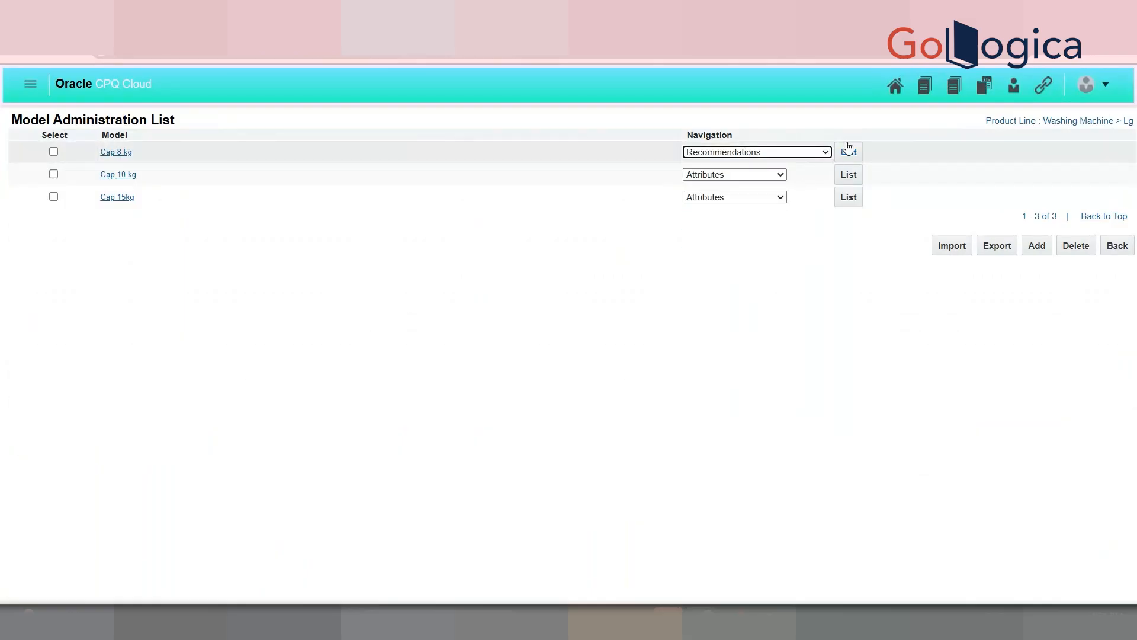
left_click(848, 155)
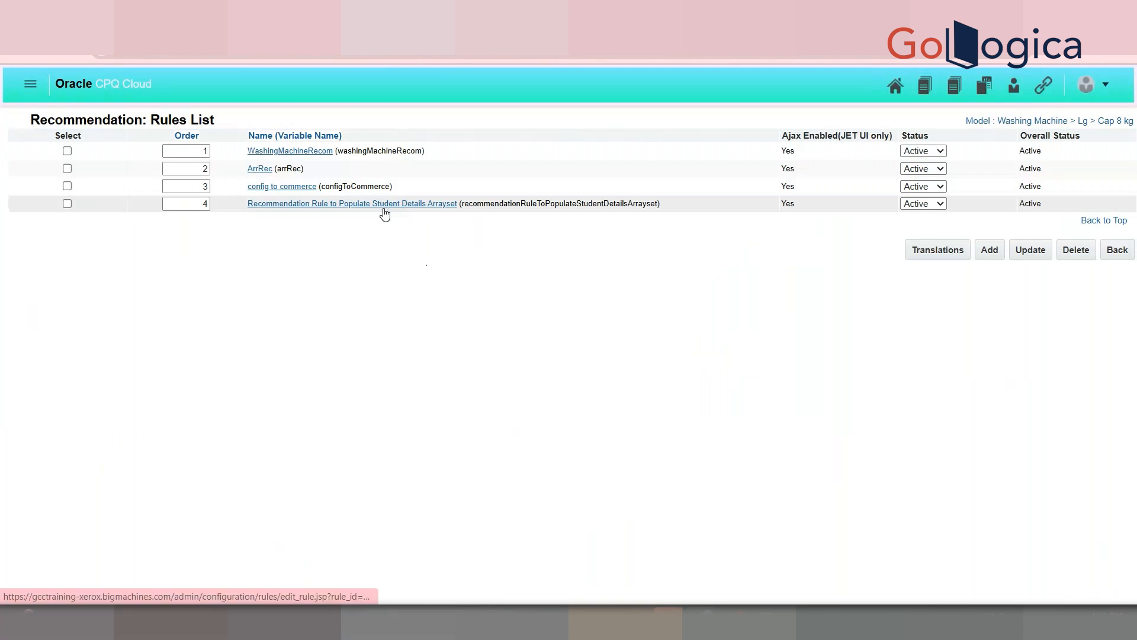
Step: Add DEMO SSPL to the student details arrayset rule's action attributes
left_click(404, 207)
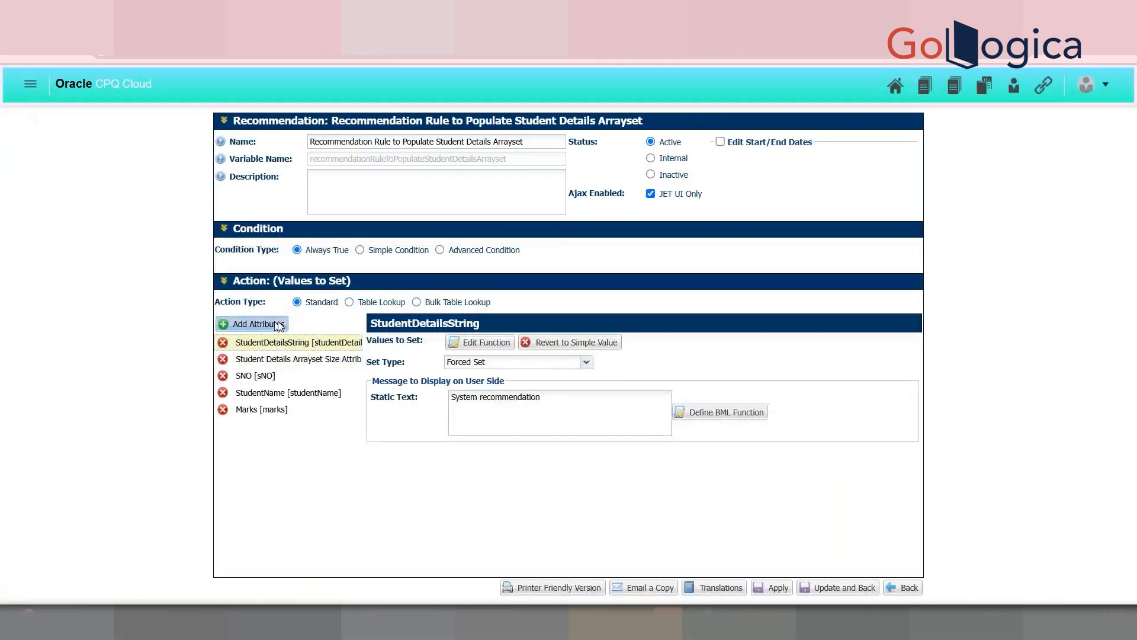
left_click(279, 324)
left_click(465, 220)
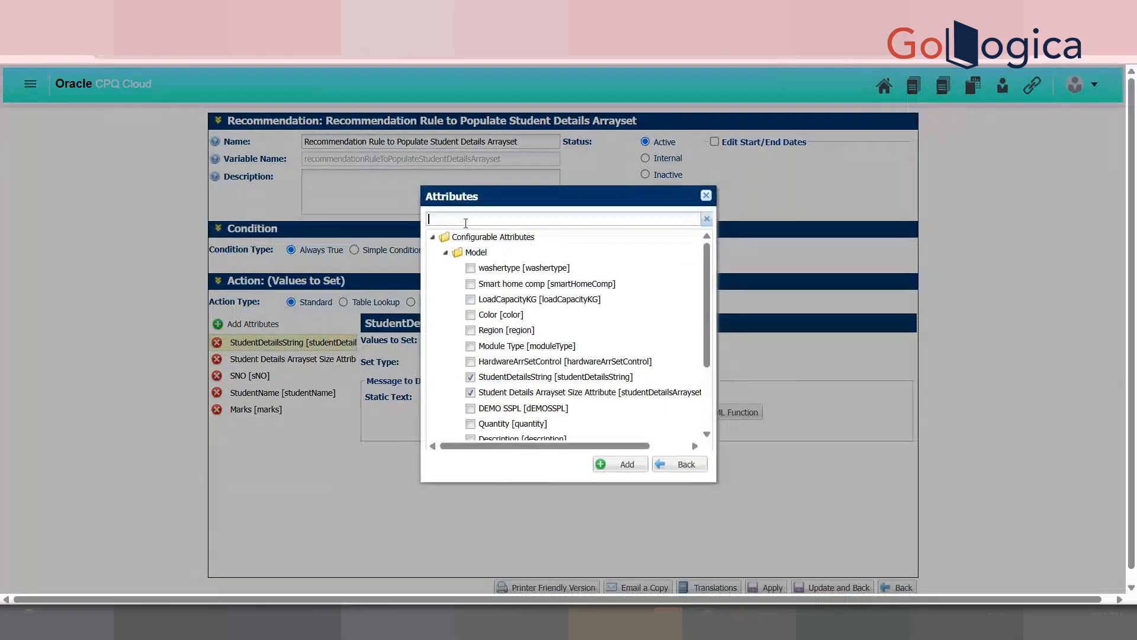
type("demo")
left_click(486, 268)
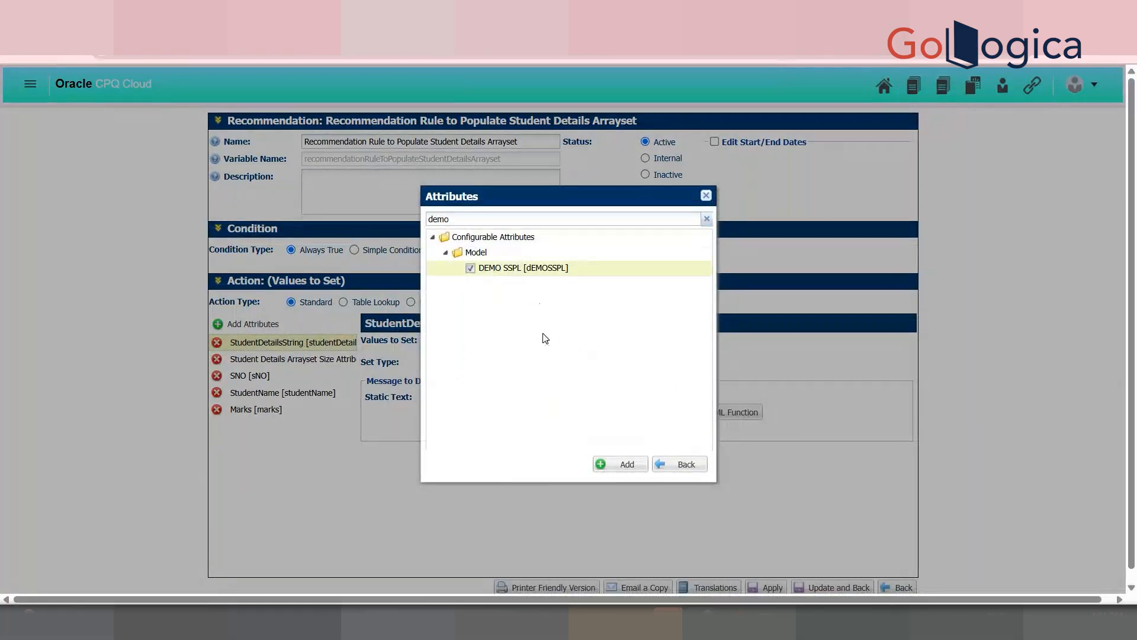
left_click(607, 466)
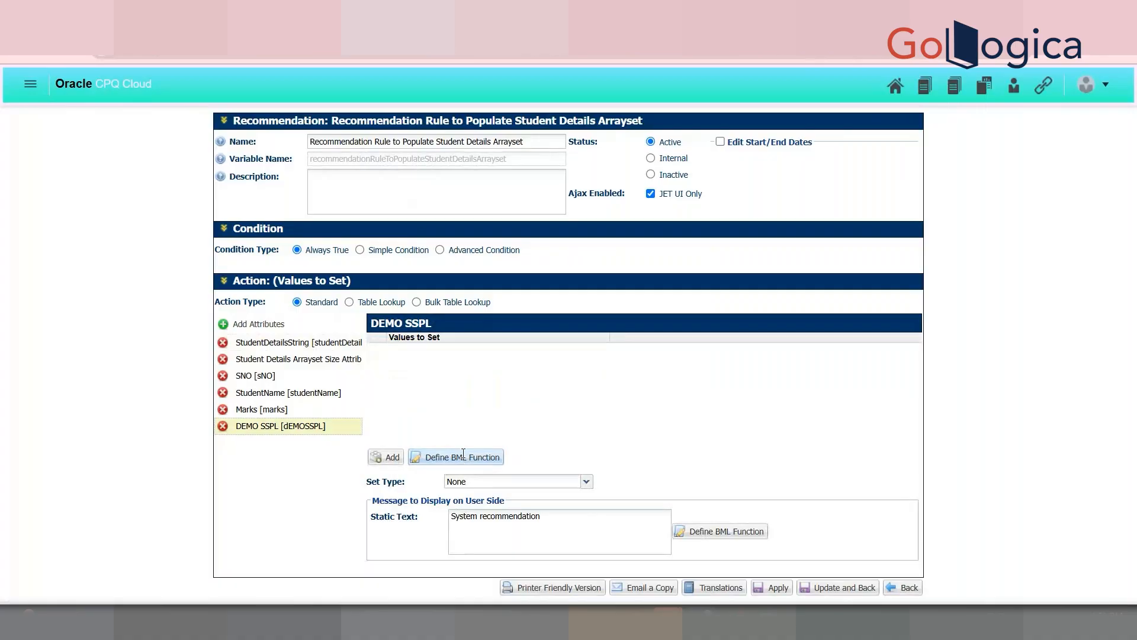
Step: Open and close DEMO SSPL's BML function editor, remove DEMO SSPL, and return to the rules list
left_click(463, 455)
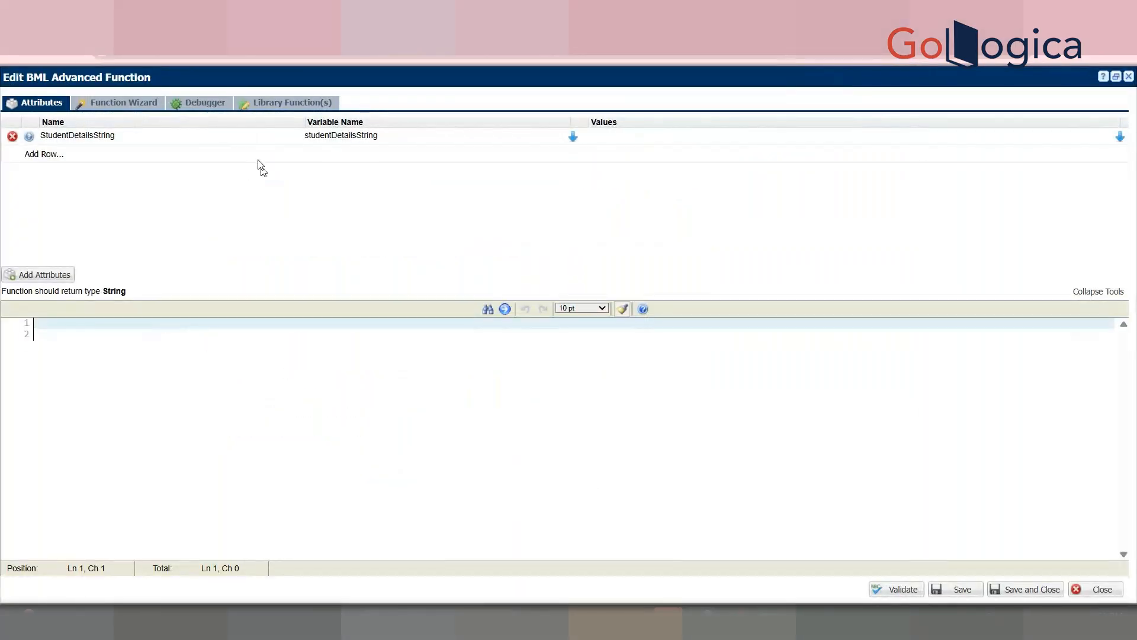
triple_click(115, 290)
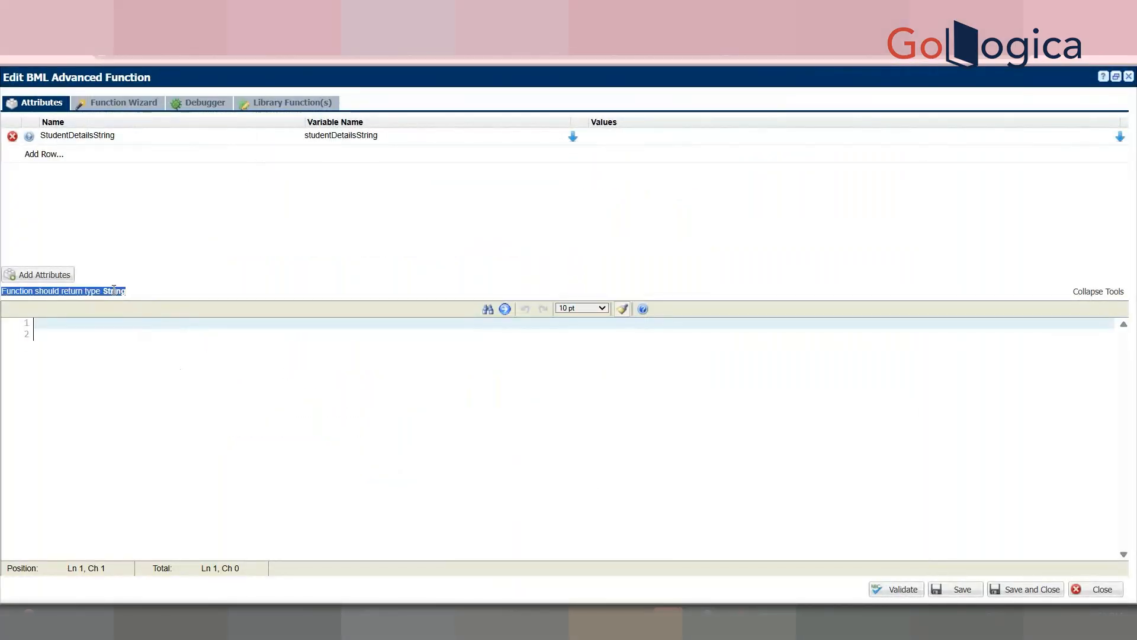
left_click(126, 297)
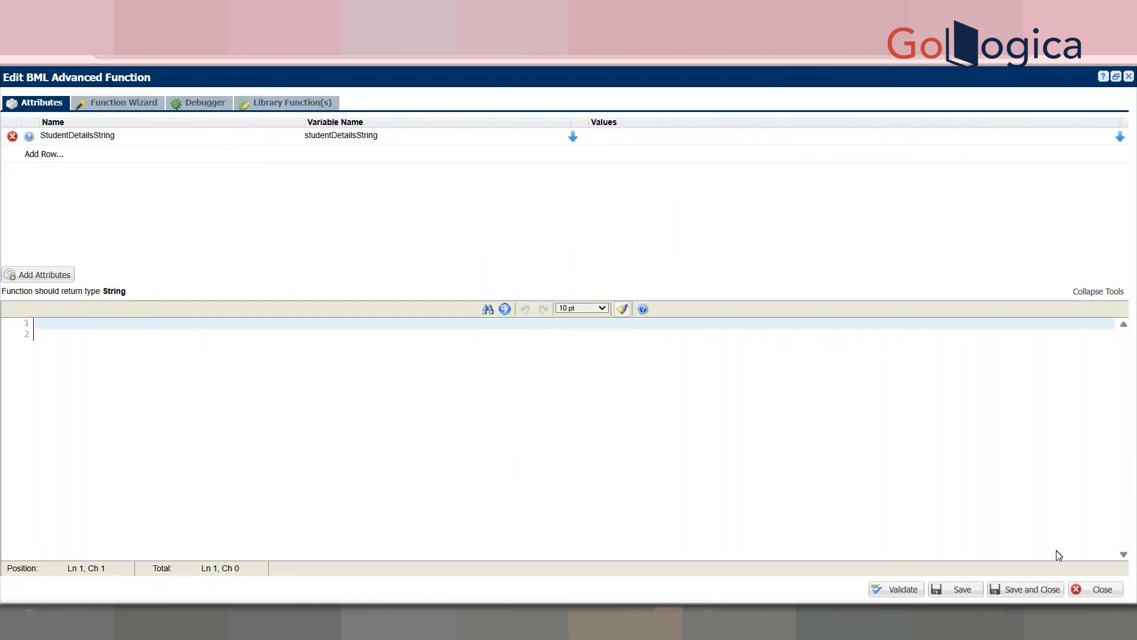
left_click(1106, 592)
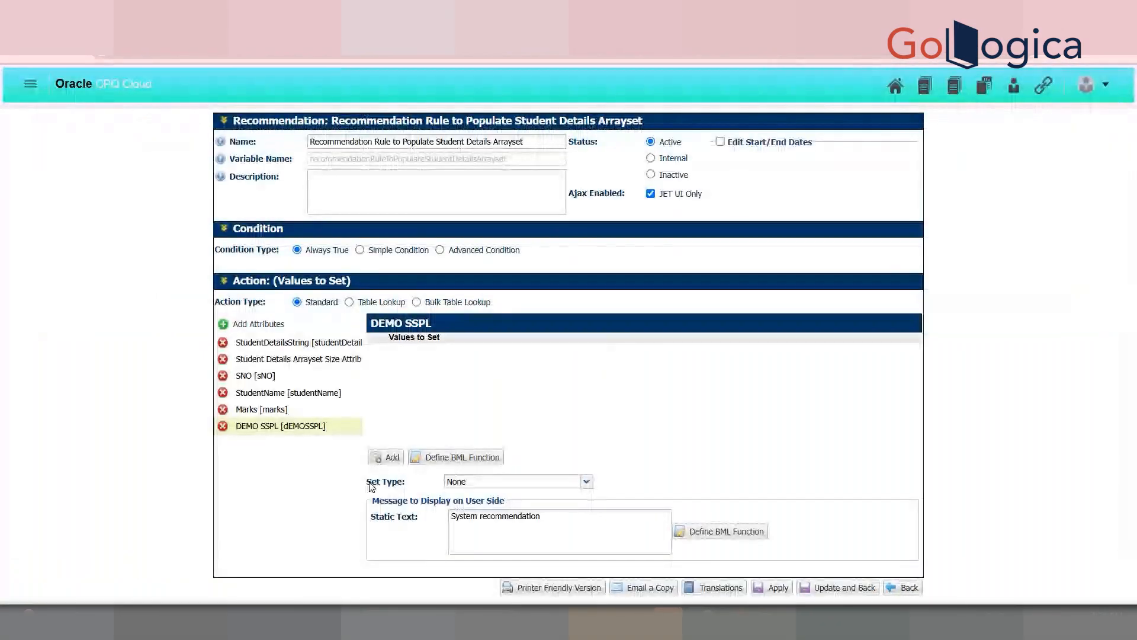
left_click(223, 426)
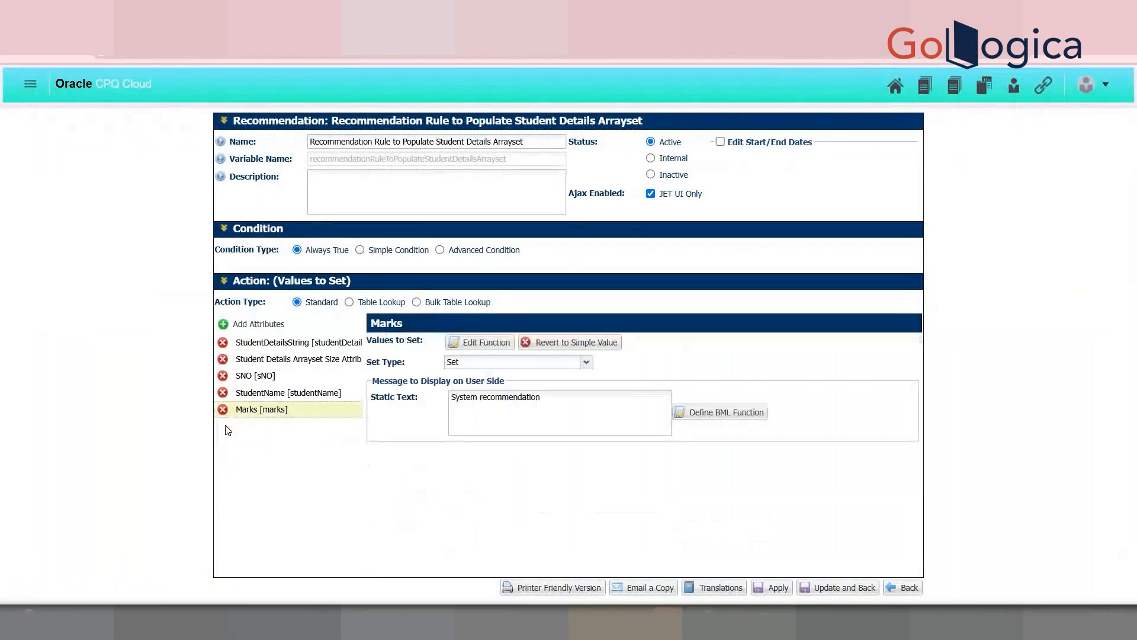
left_click(904, 588)
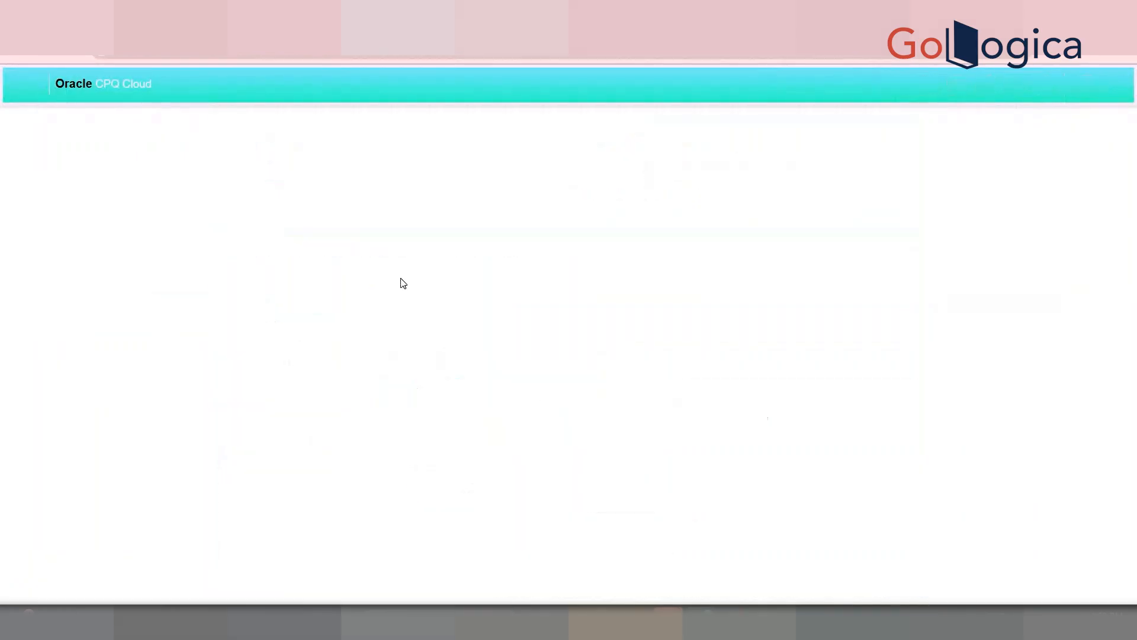
Step: Start a new constraint rule from the Cap 8 kg Constraints list
left_click(1118, 252)
left_click(769, 152)
left_click(757, 238)
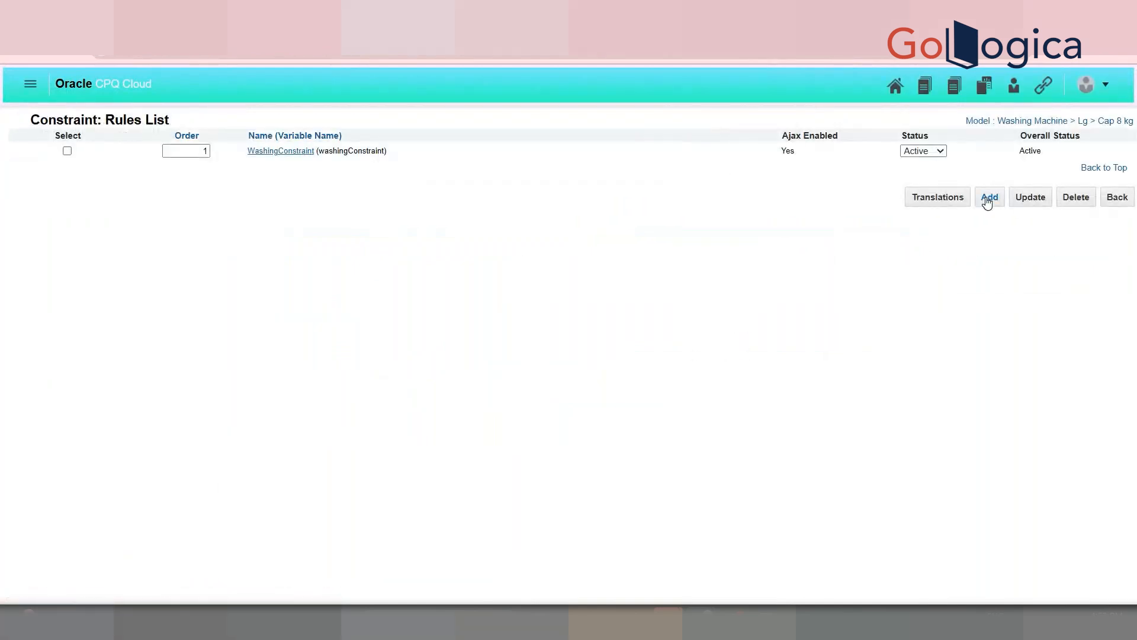
left_click(988, 199)
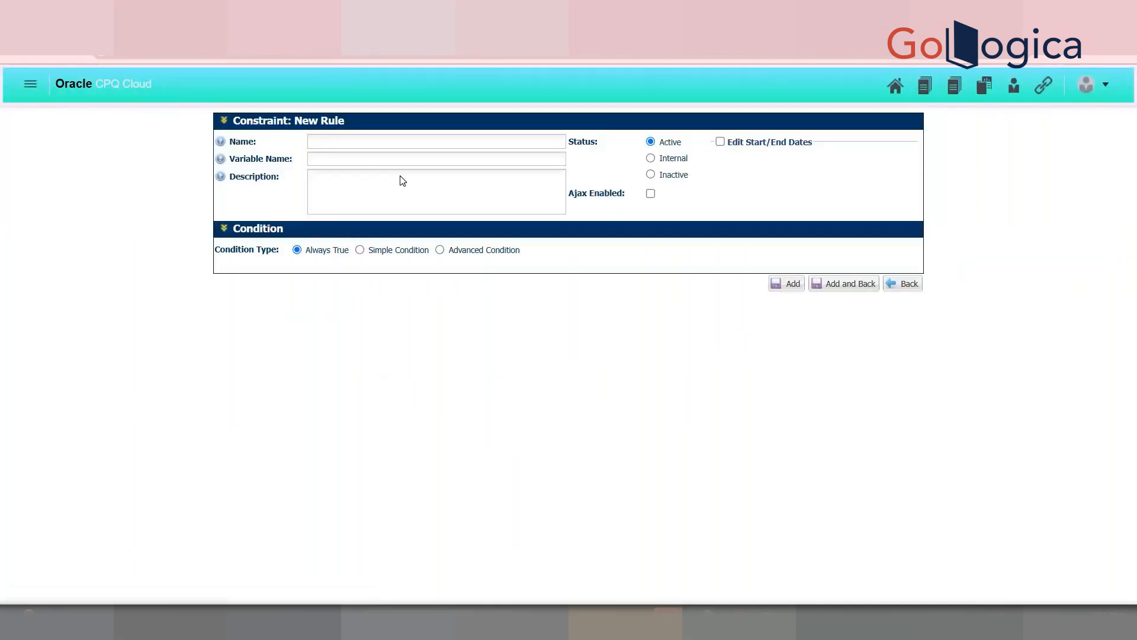
Step: Search the rule's attributes for 'demo', then close the picker and leave the unsaved rule
type("d")
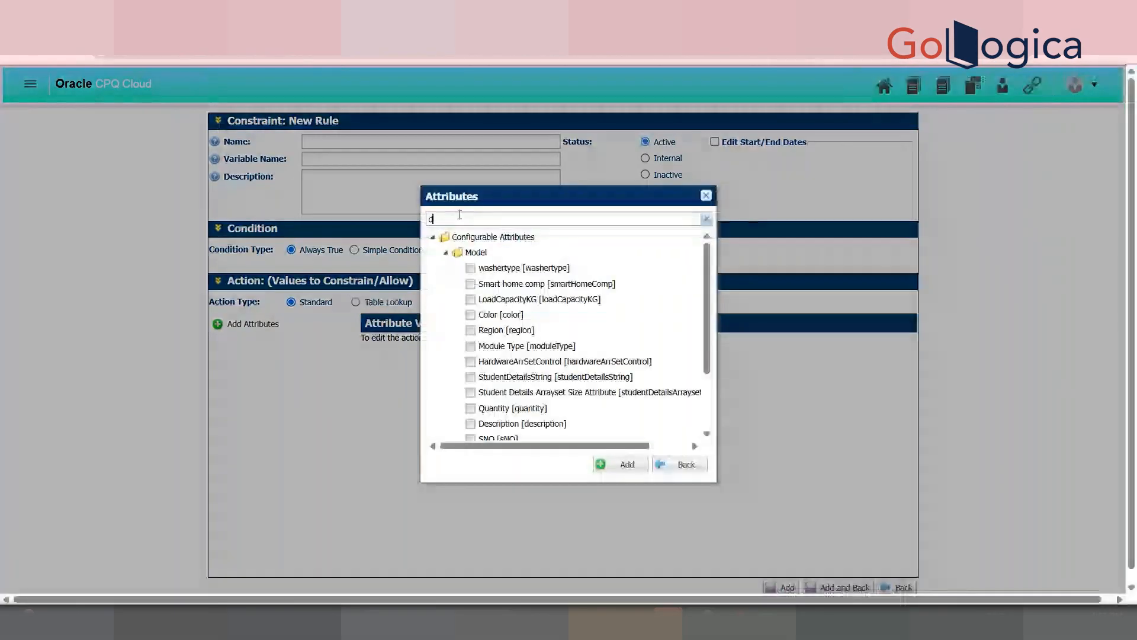
type("emo")
key("BackSpace")
key("BackSpace")
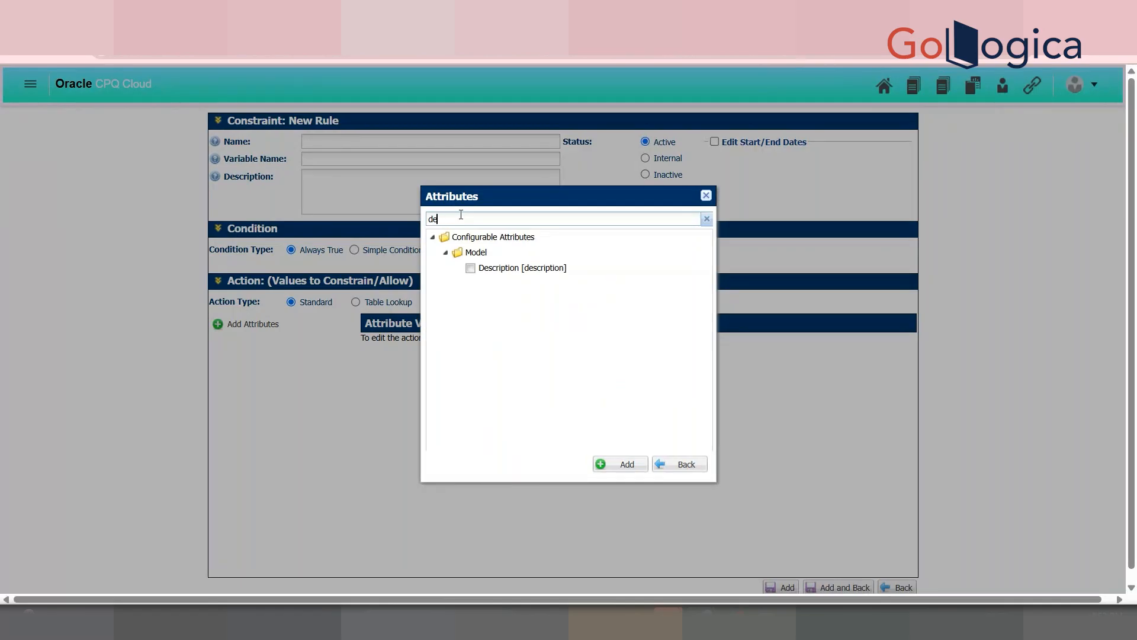
type("mo")
key("BackSpace")
key("BackSpace")
key("BackSpace")
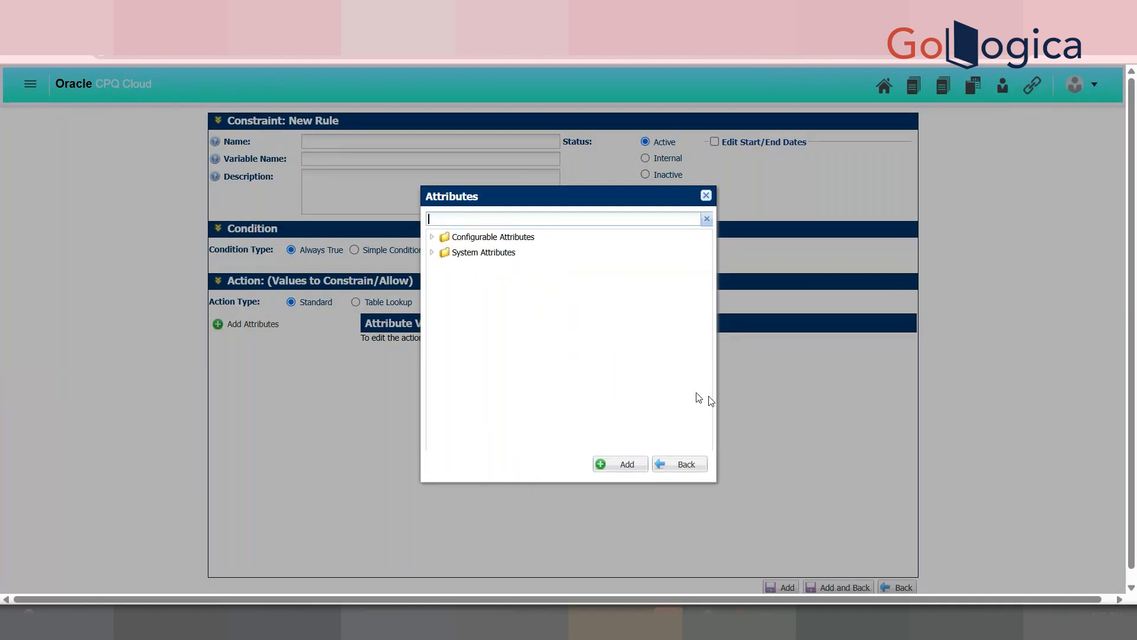
left_click(684, 462)
left_click(901, 588)
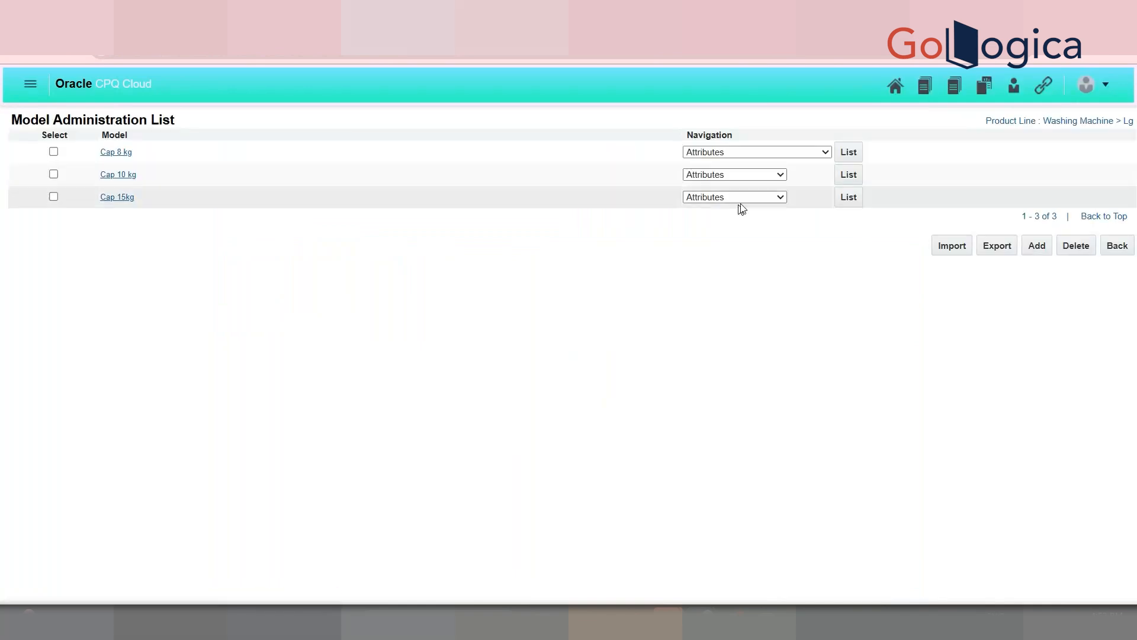
Step: Open the Cap 8 kg WashingMachineRecom recommendation rule for editing
left_click(762, 154)
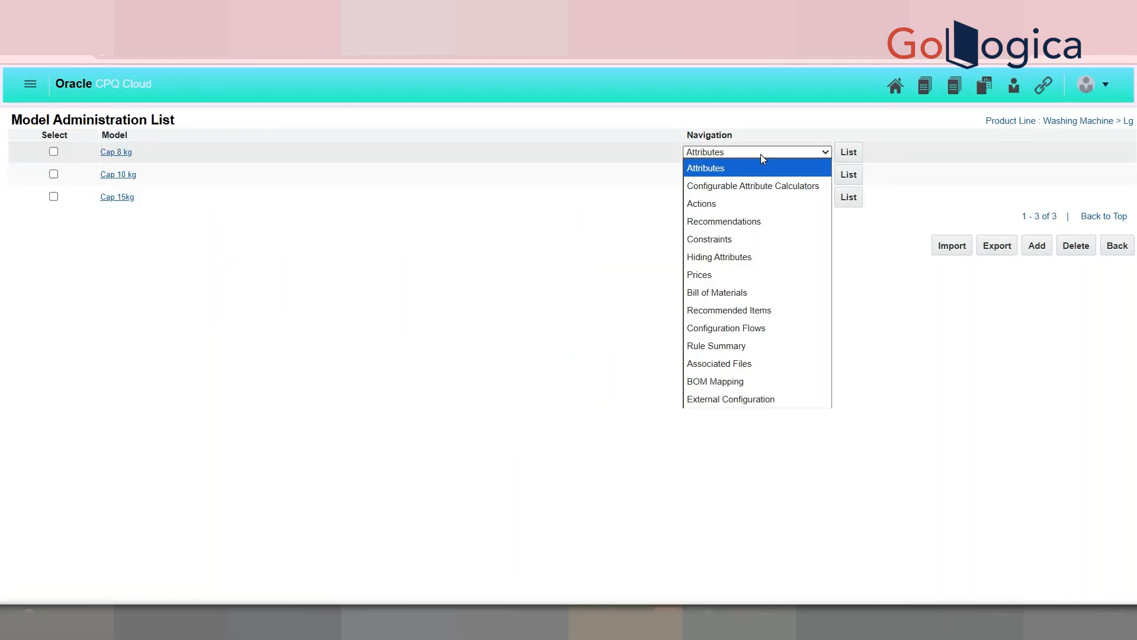
left_click(761, 217)
left_click(850, 152)
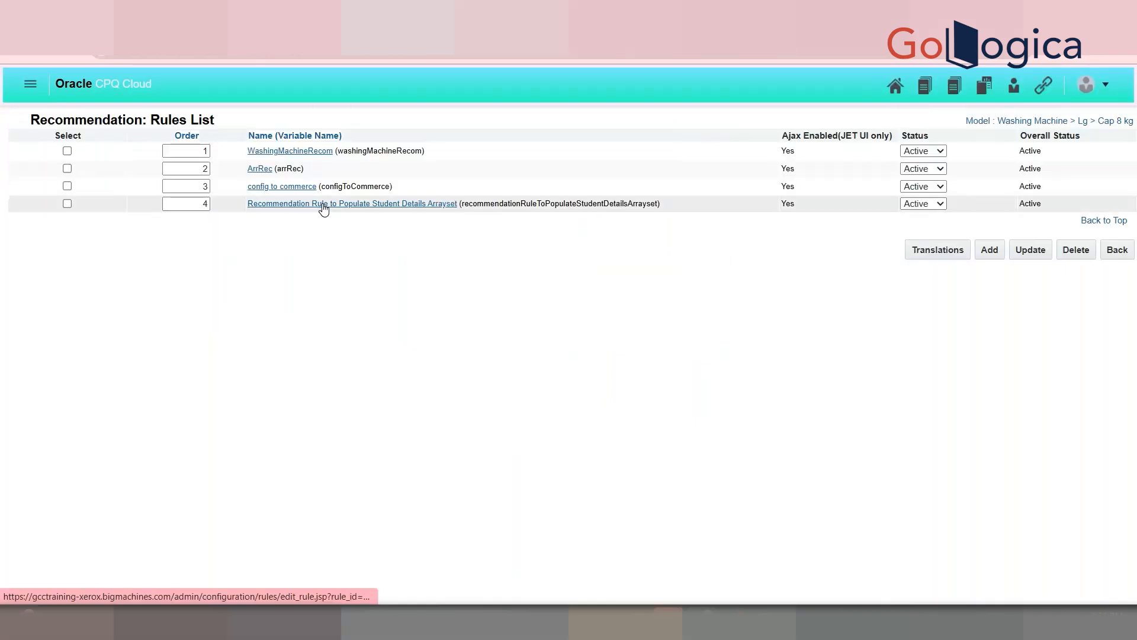
left_click(278, 155)
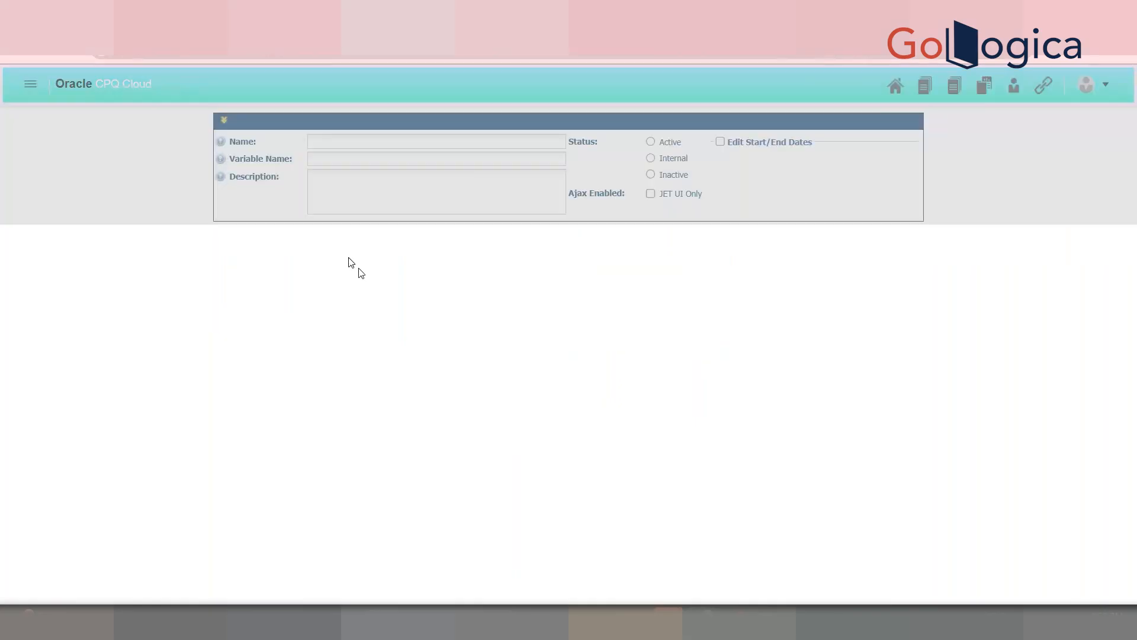
Step: Search attributes for 'demo' and add DEMO SSPL to the rule's actions
left_click(249, 450)
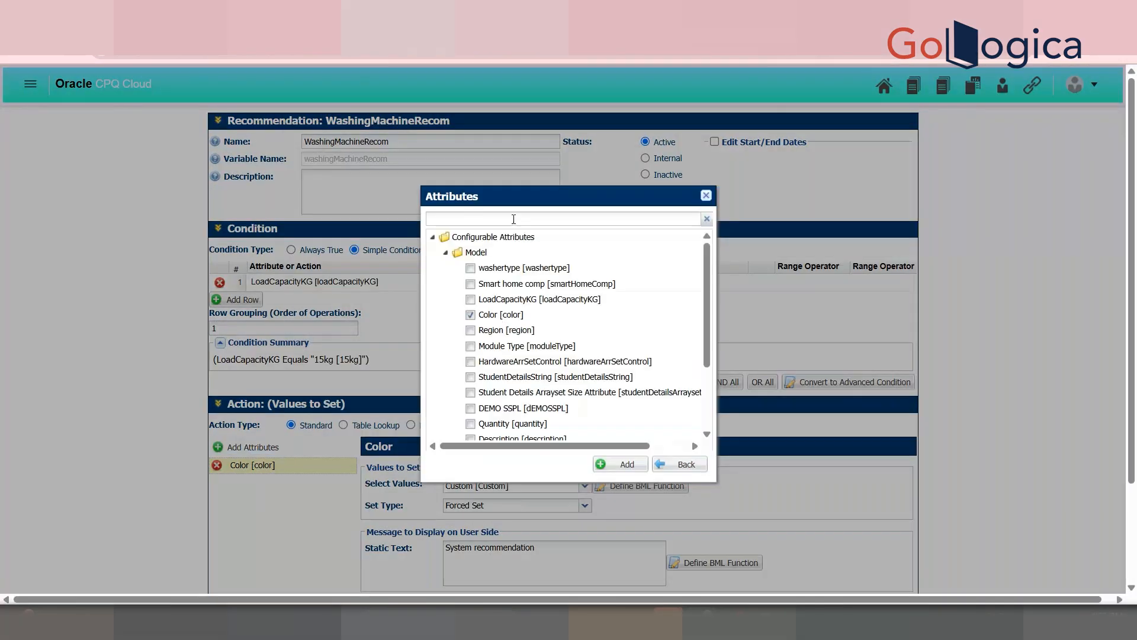
type("demo")
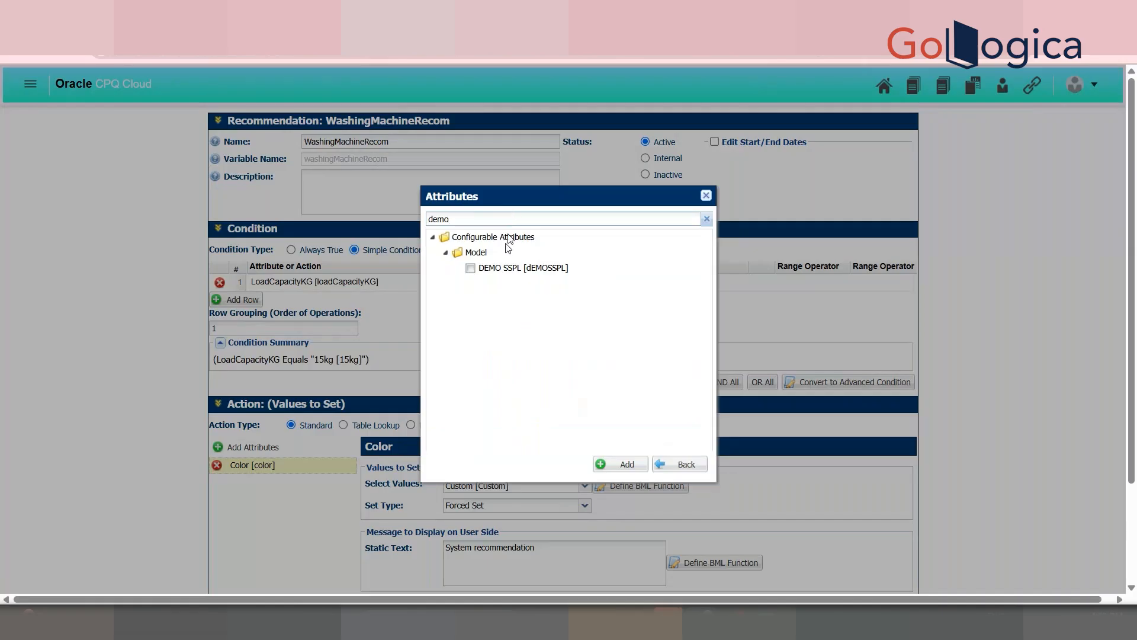
left_click(507, 269)
scroll(946, 374, "down", 2)
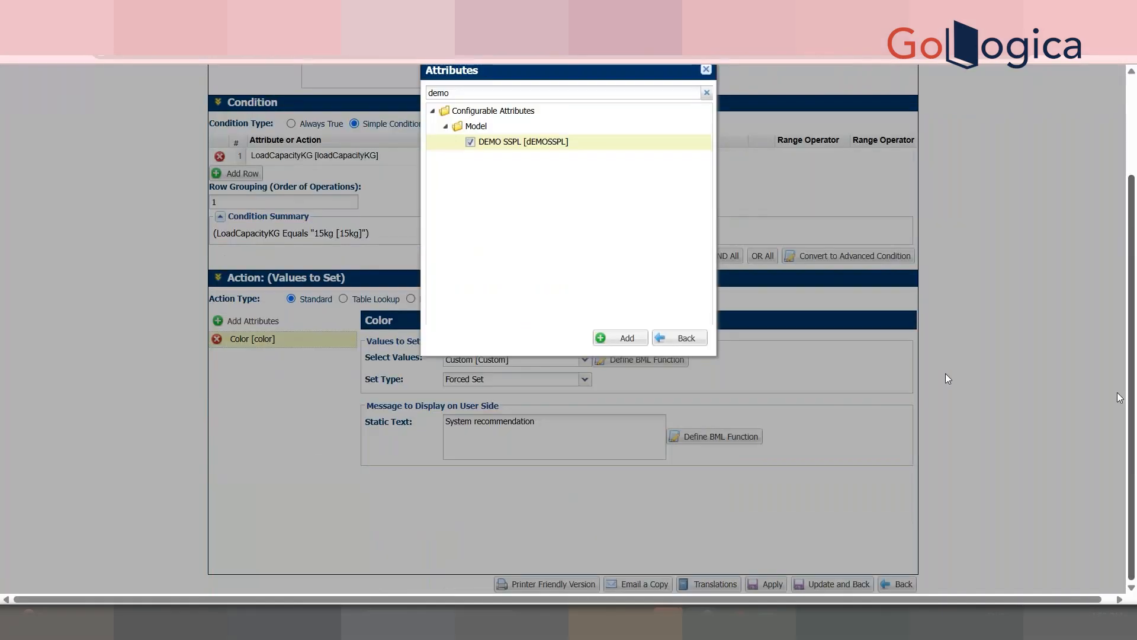
left_click(626, 343)
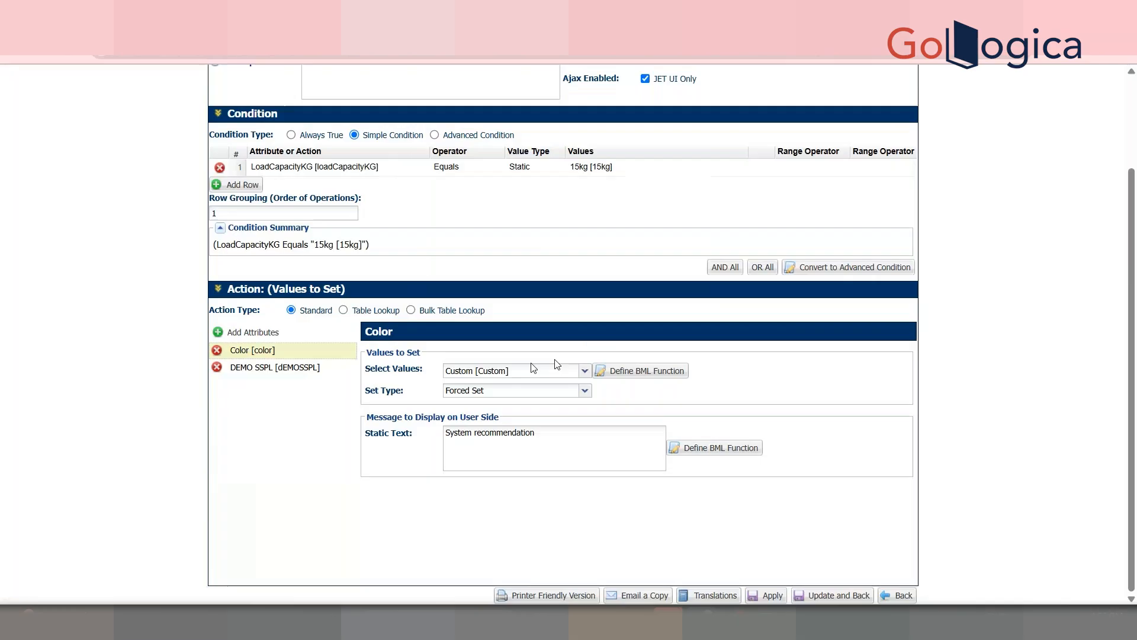
Step: Define a BML function for DEMO SSPL that returns "TEST", then validate and save it
left_click(274, 372)
left_click(474, 465)
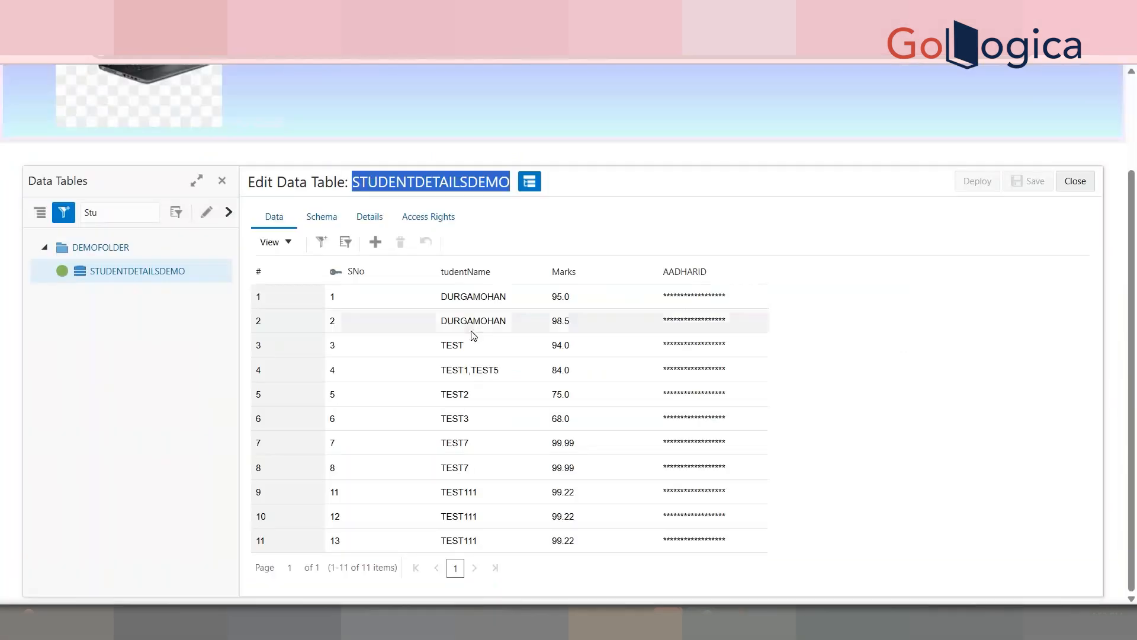
double_click(460, 344)
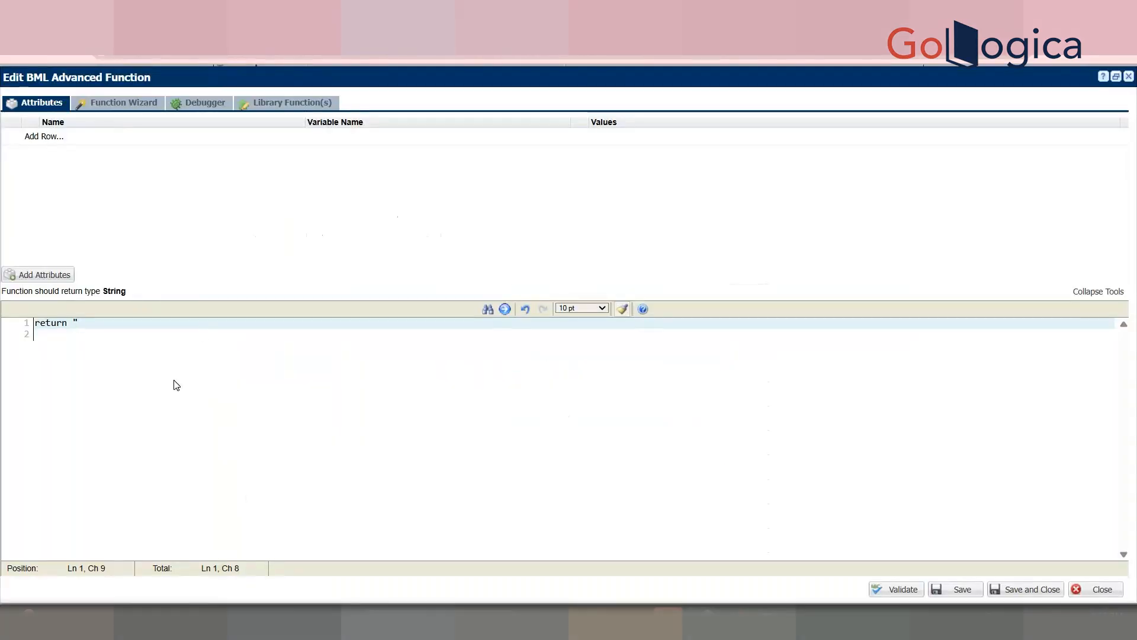
type("\"TEST\";")
key("Return")
key("Return")
left_click(898, 588)
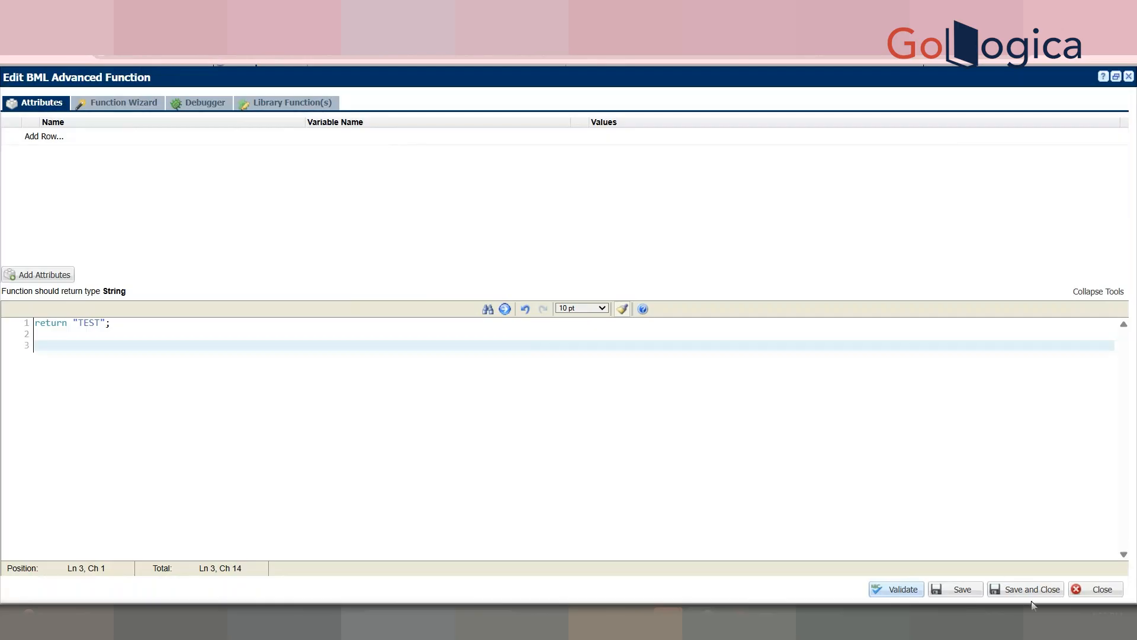
left_click(1041, 591)
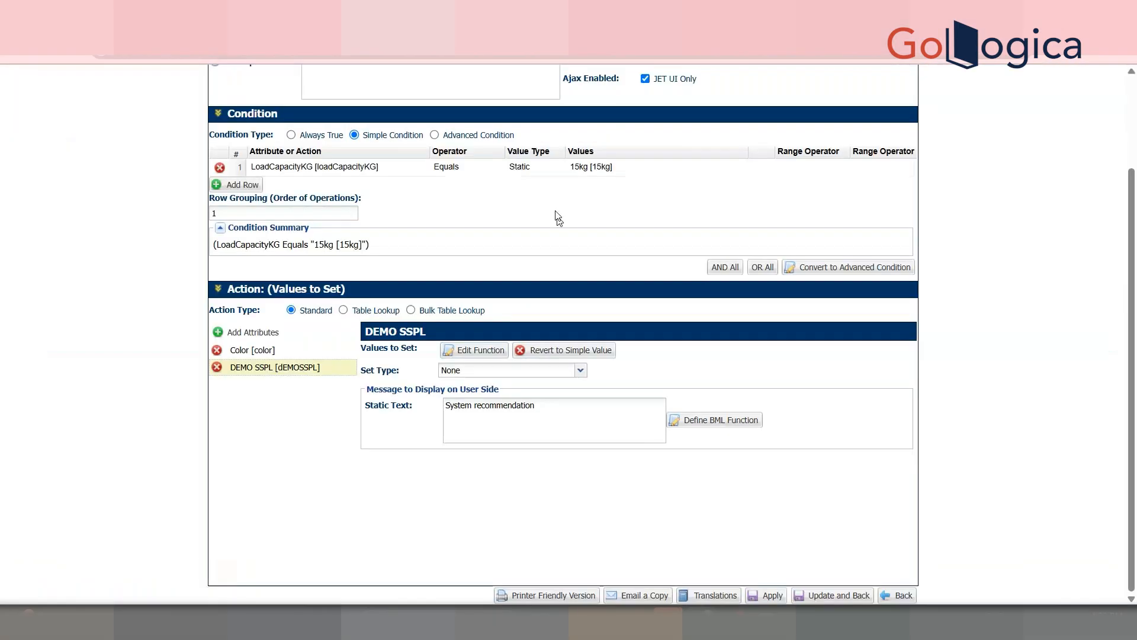
Step: Set DEMO SSPL's Set Type to Set, update the rule and go back
scroll(639, 219, "up", 1)
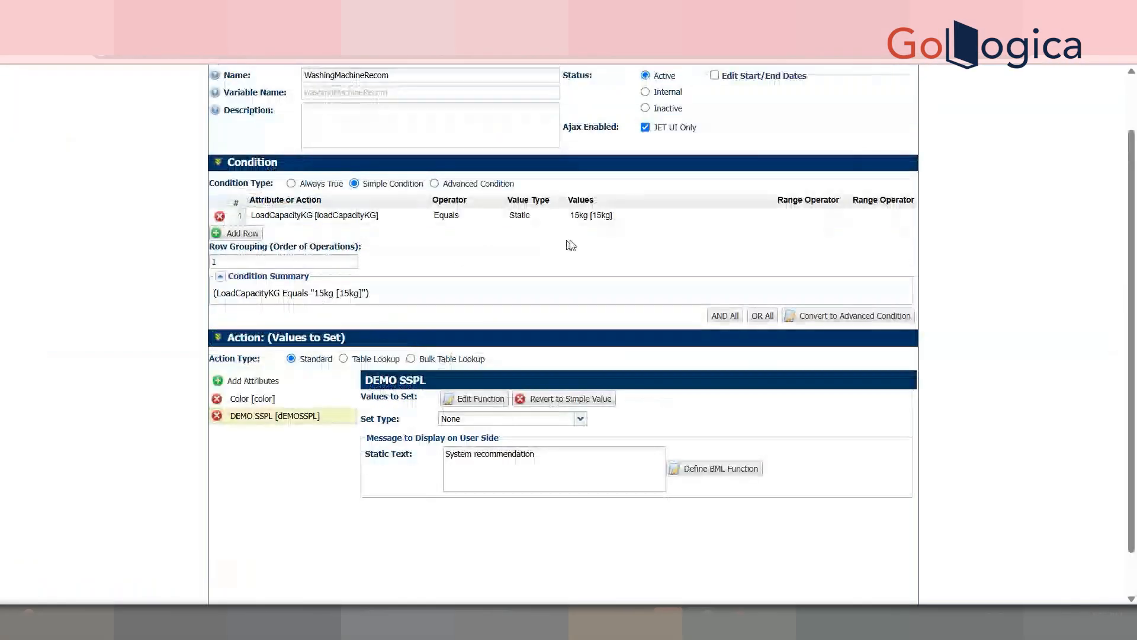
left_click(450, 419)
left_click(473, 448)
scroll(472, 448, "down", 1)
left_click(848, 598)
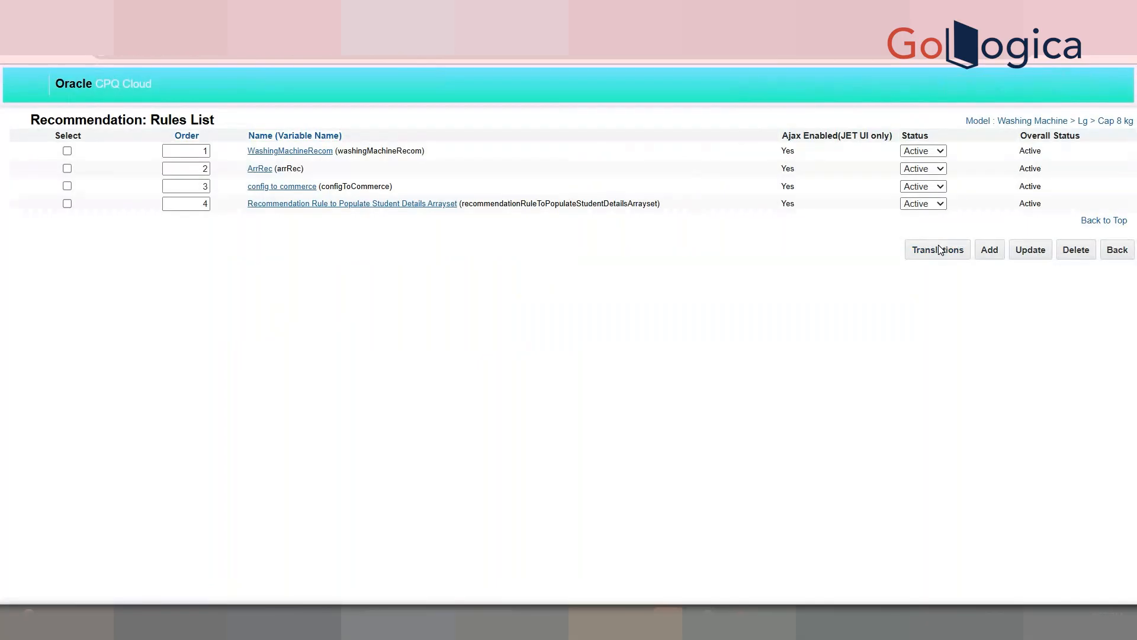
left_click(1133, 253)
Step: Navigate back to Product Families and open the Washing Machine Deployment Center
left_click(1133, 254)
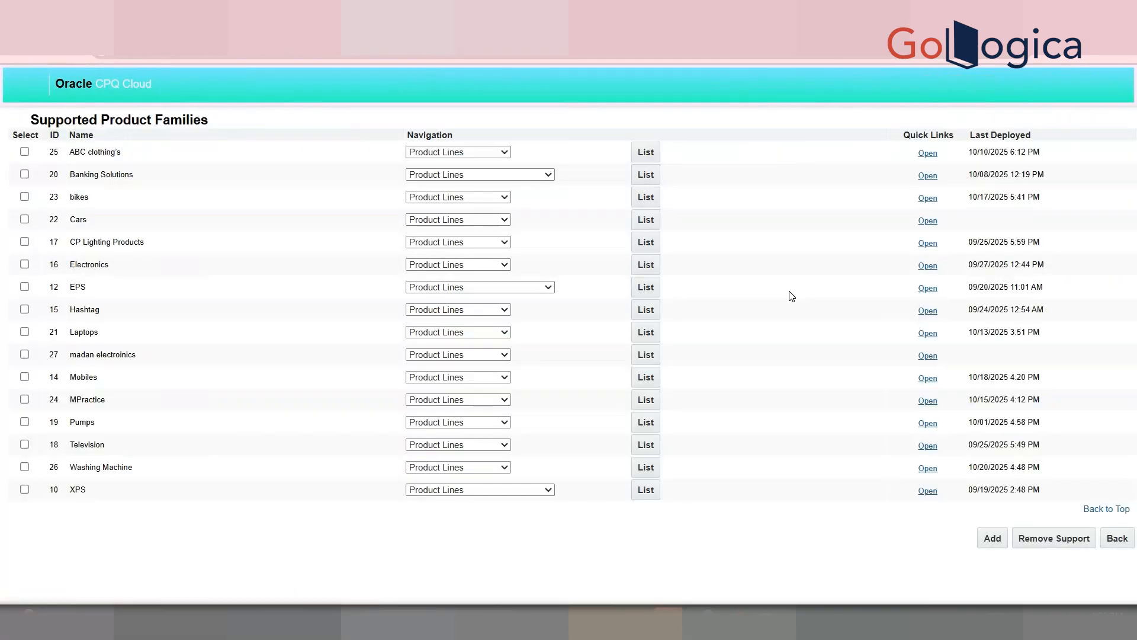
left_click(1118, 539)
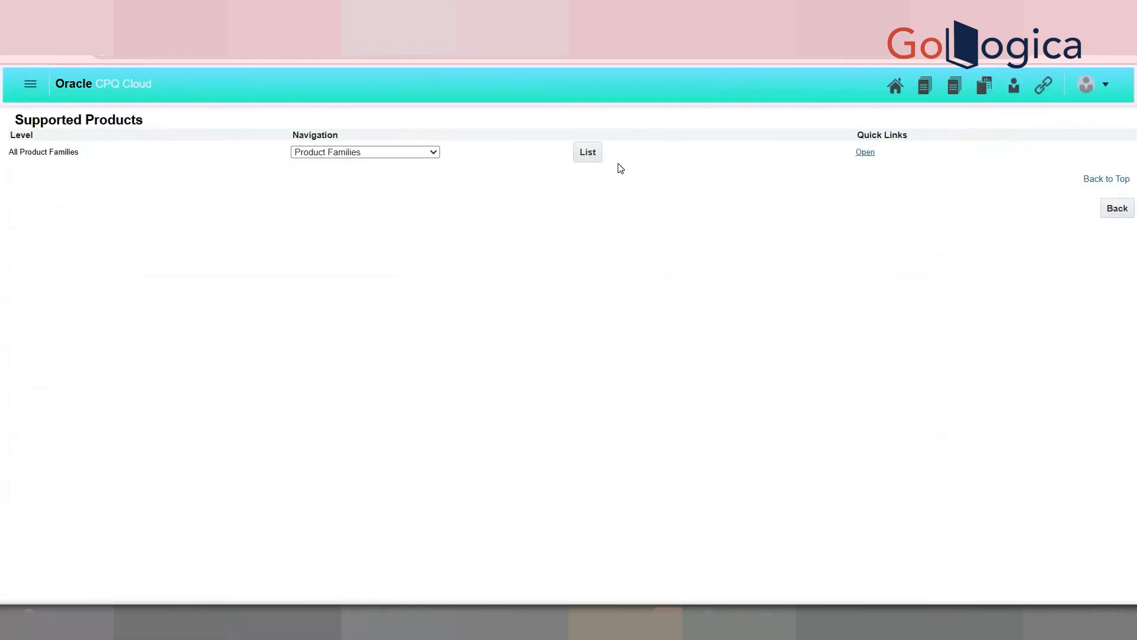
left_click(599, 158)
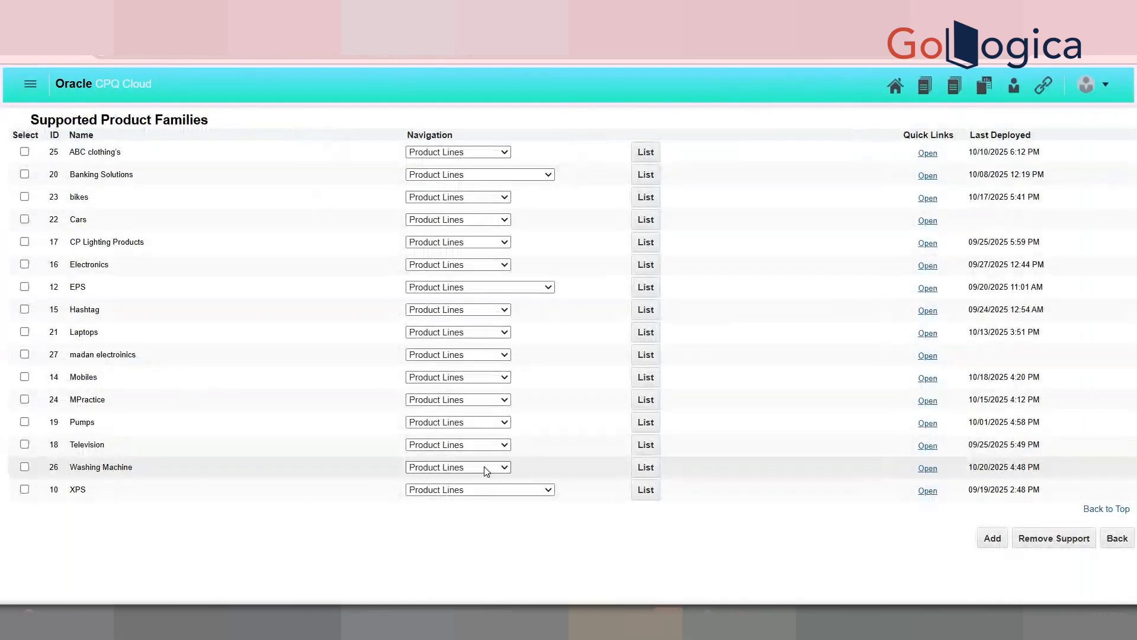
left_click(486, 468)
left_click(482, 450)
left_click(633, 467)
Step: Deploy Washing Machine and reload until the deployment shows Completed at 4:54 PM
left_click(820, 158)
left_click(908, 469)
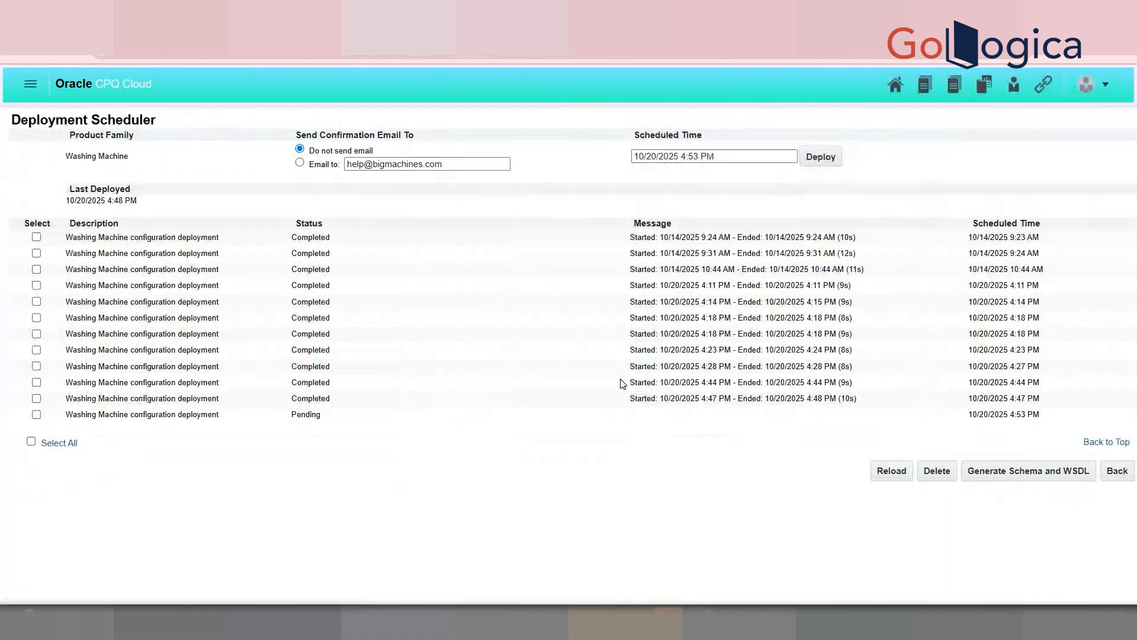
left_click(890, 481)
left_click(889, 482)
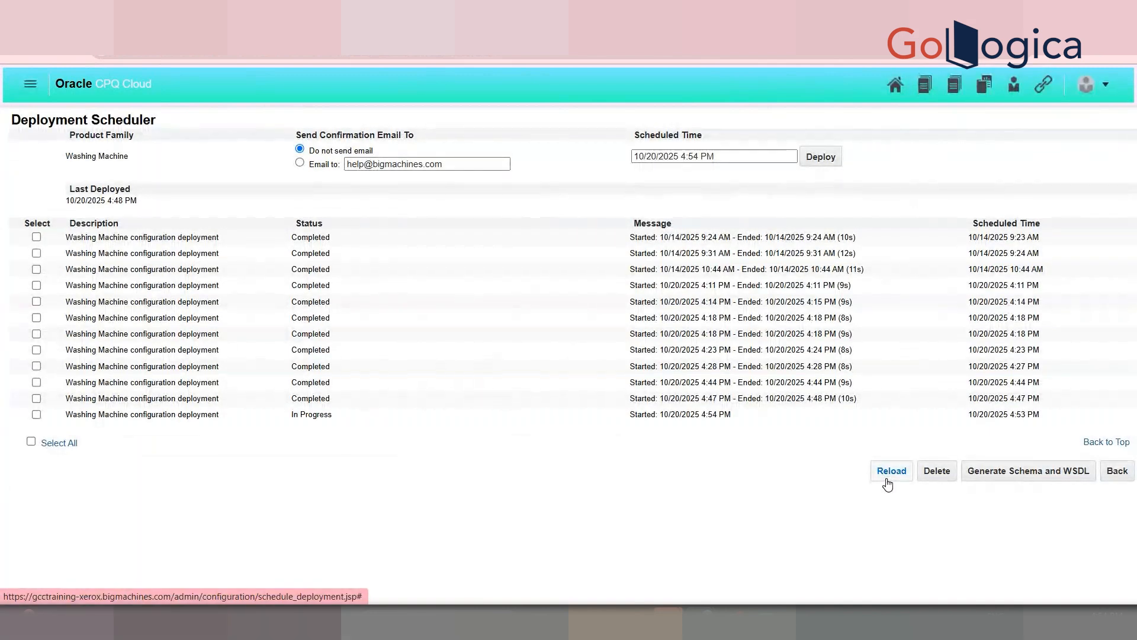
left_click(888, 483)
left_click(889, 483)
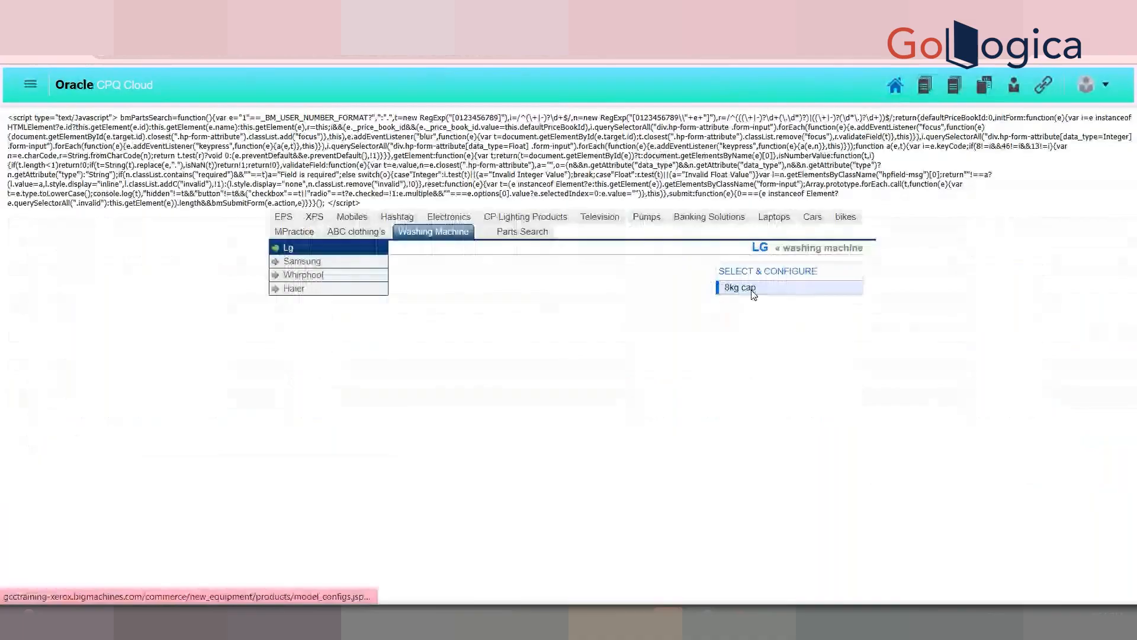
left_click(748, 291)
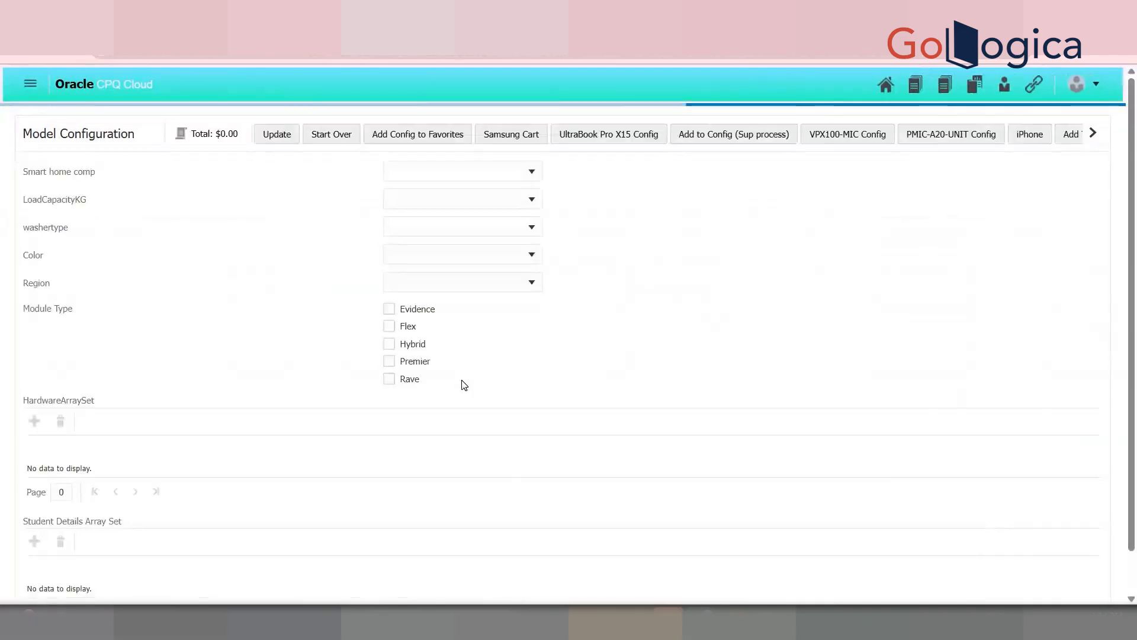
Step: Open the Cap 8 kg Desktop Layout through Washing Machine's configuration quick links
left_click(527, 283)
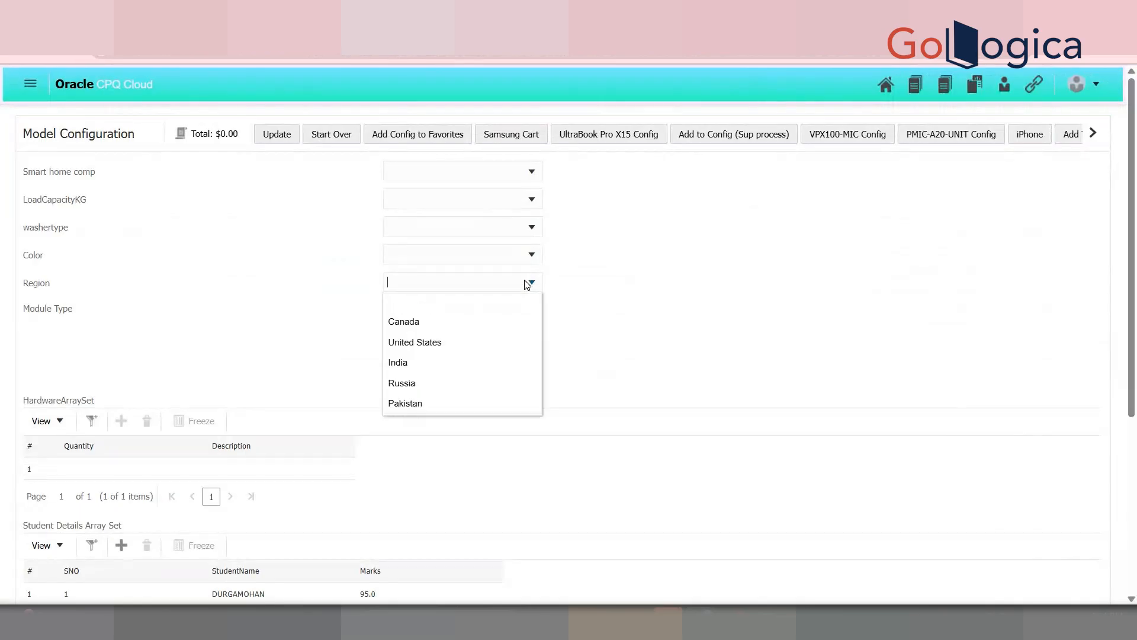
left_click(1102, 84)
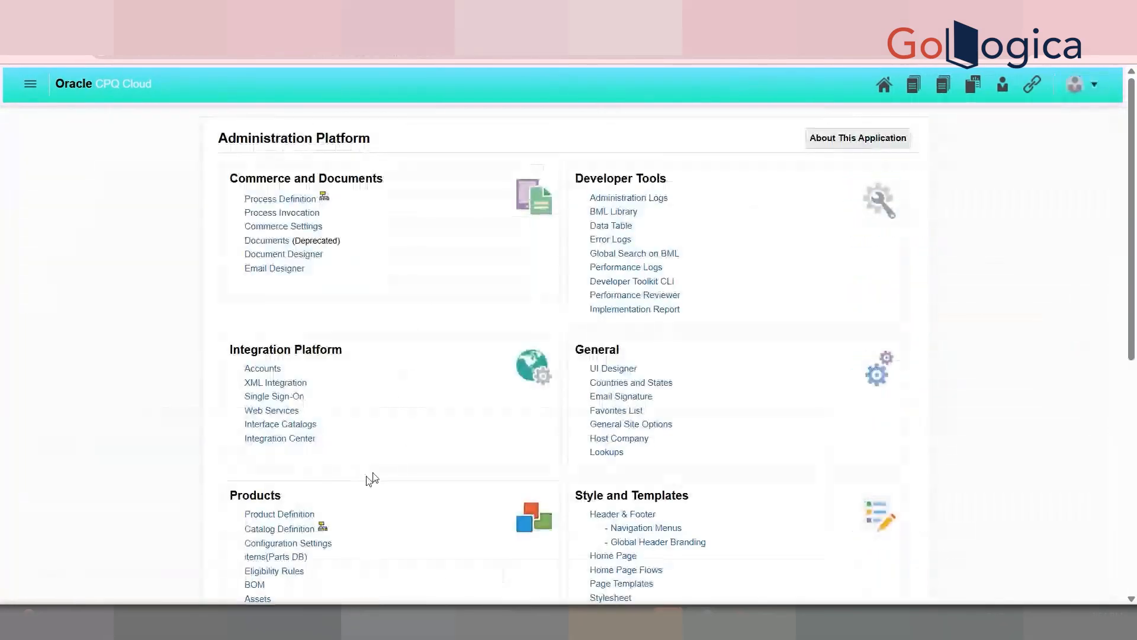
left_click(323, 527)
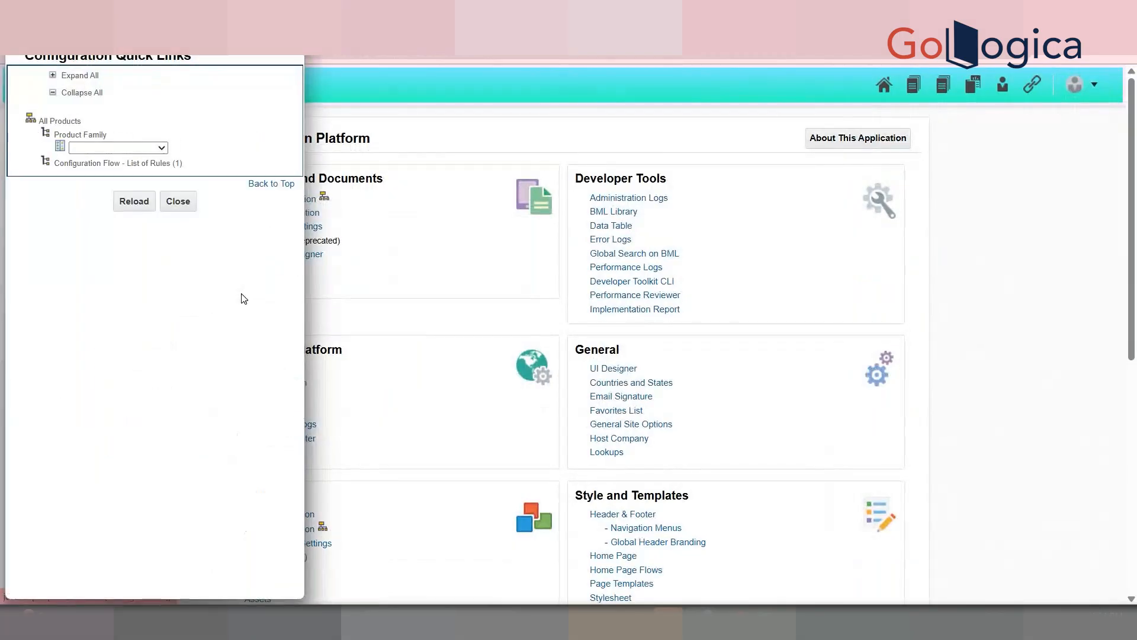
left_click(131, 150)
left_click(140, 436)
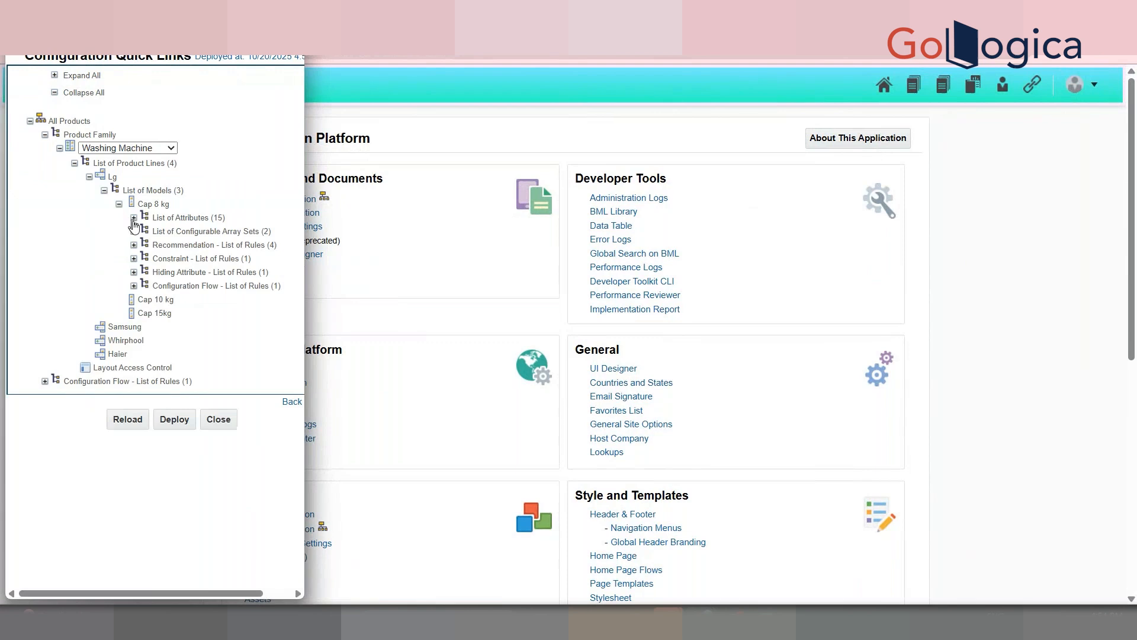
left_click(134, 286)
left_click(202, 300)
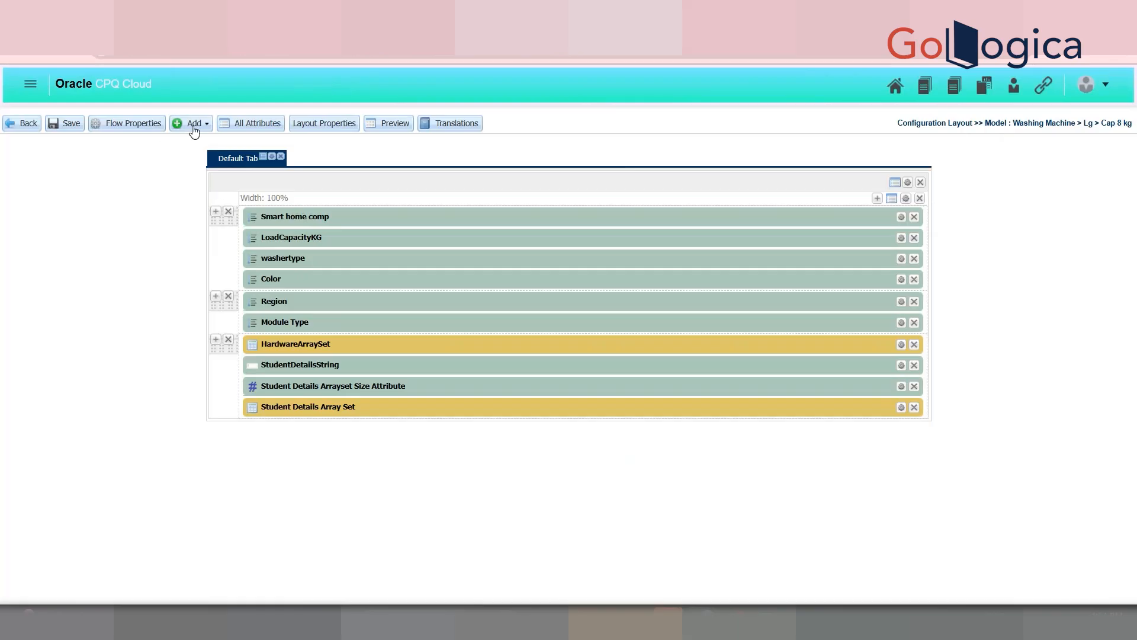
Step: Drag DEMO SSPL from the filtered attribute list under HardwareArraySet and save the layout
left_click(194, 123)
left_click(214, 145)
left_click(1003, 155)
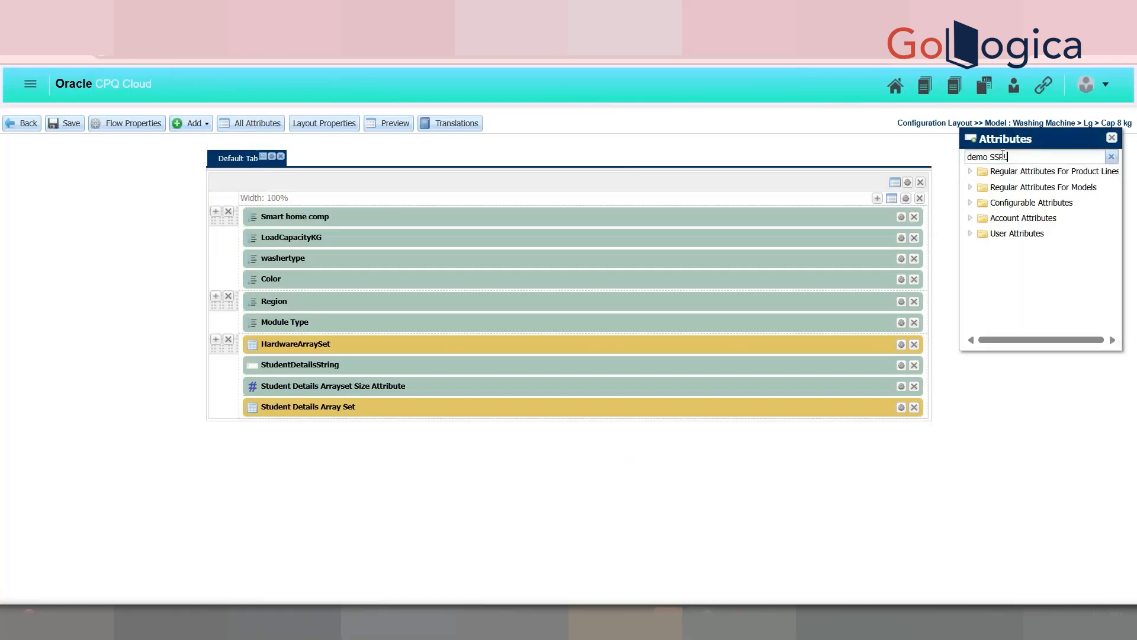
left_click_drag(1036, 212, 357, 356)
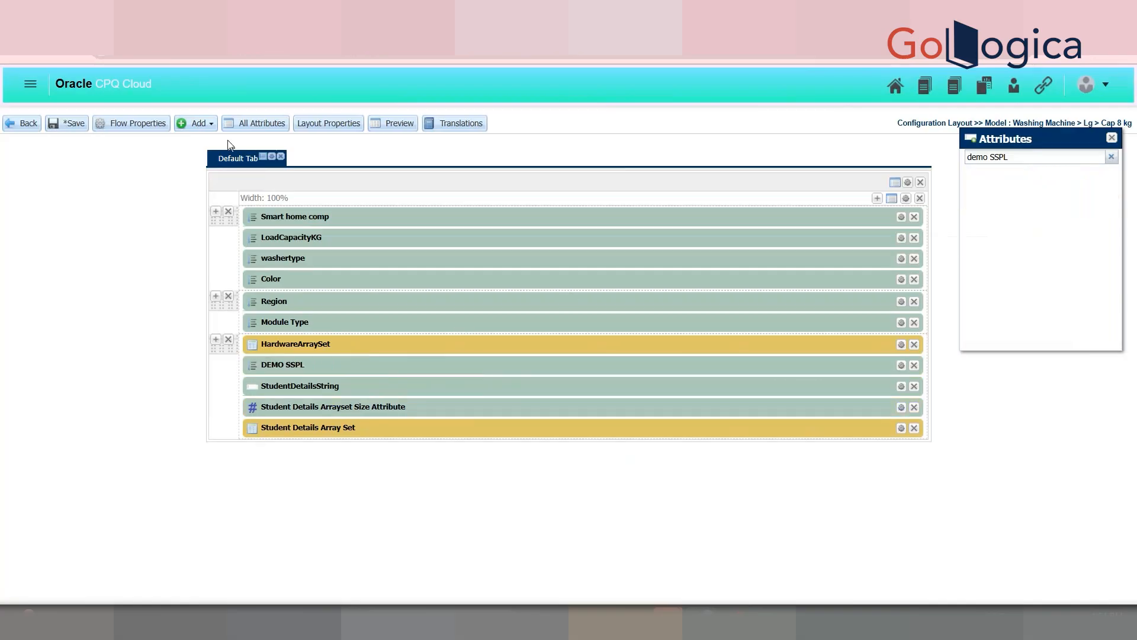
left_click(64, 127)
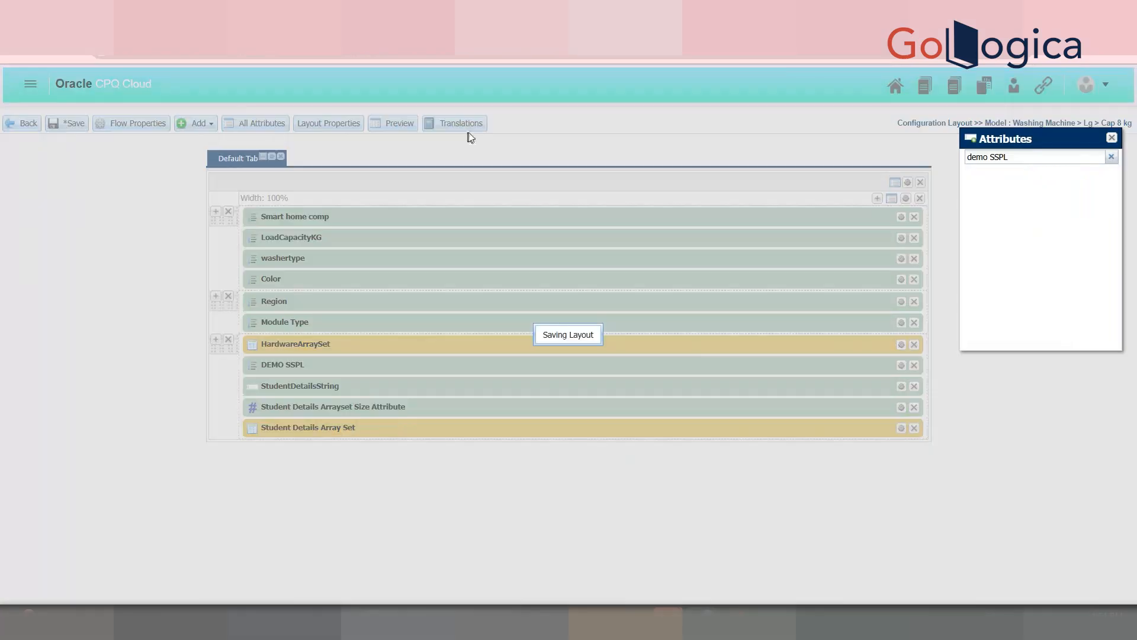
left_click(57, 125)
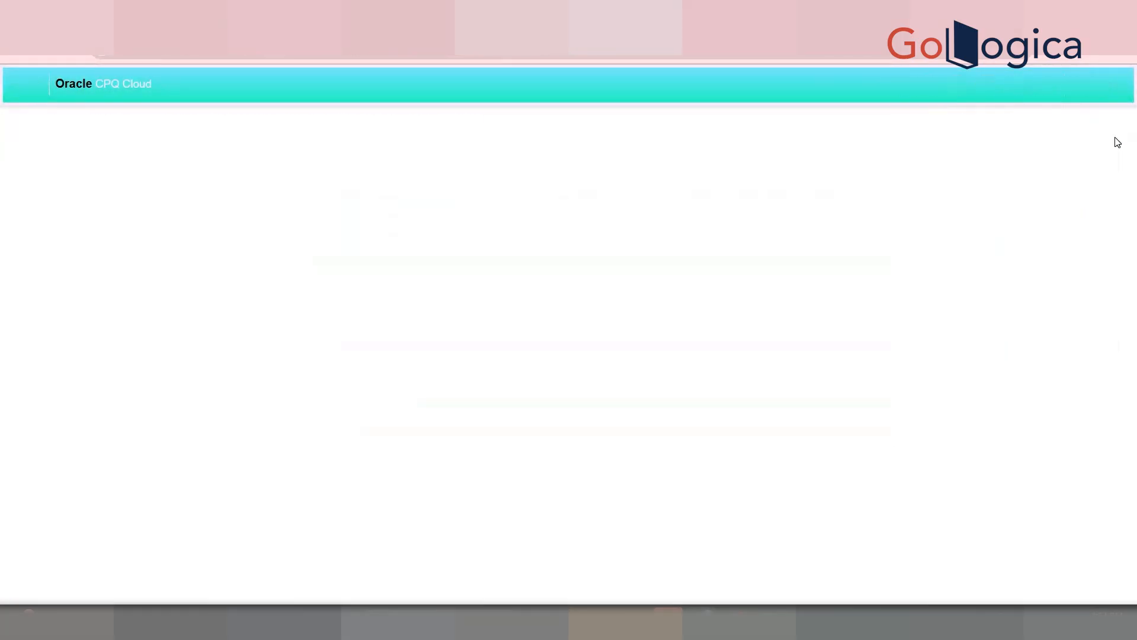
Step: Update the layout and return to the Admin platform through the user menu
left_click(849, 329)
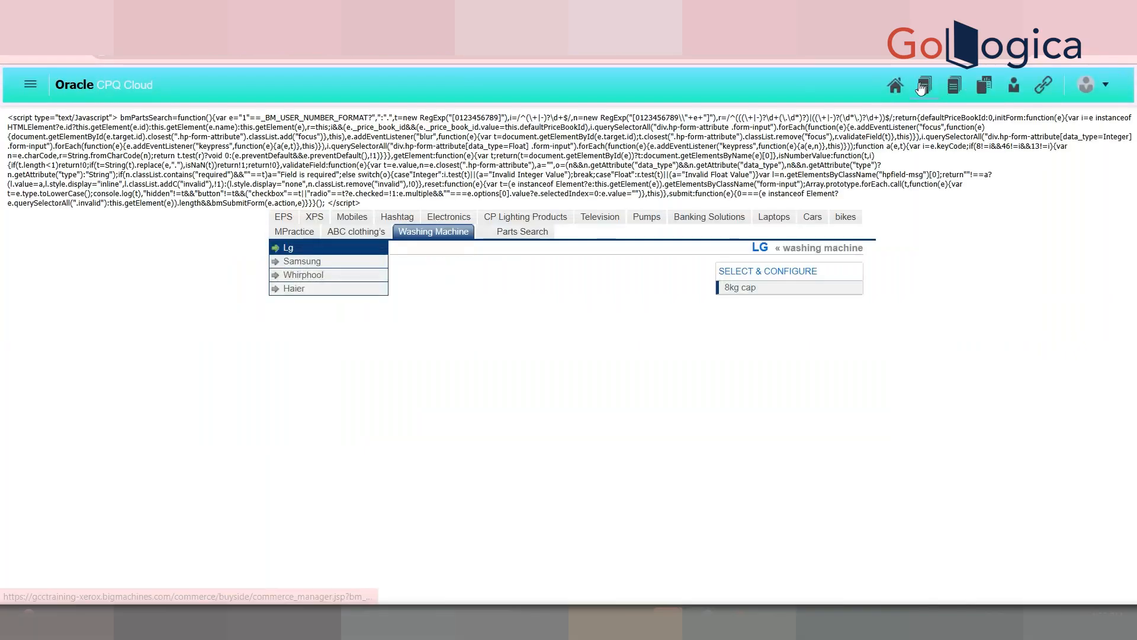
left_click(1093, 85)
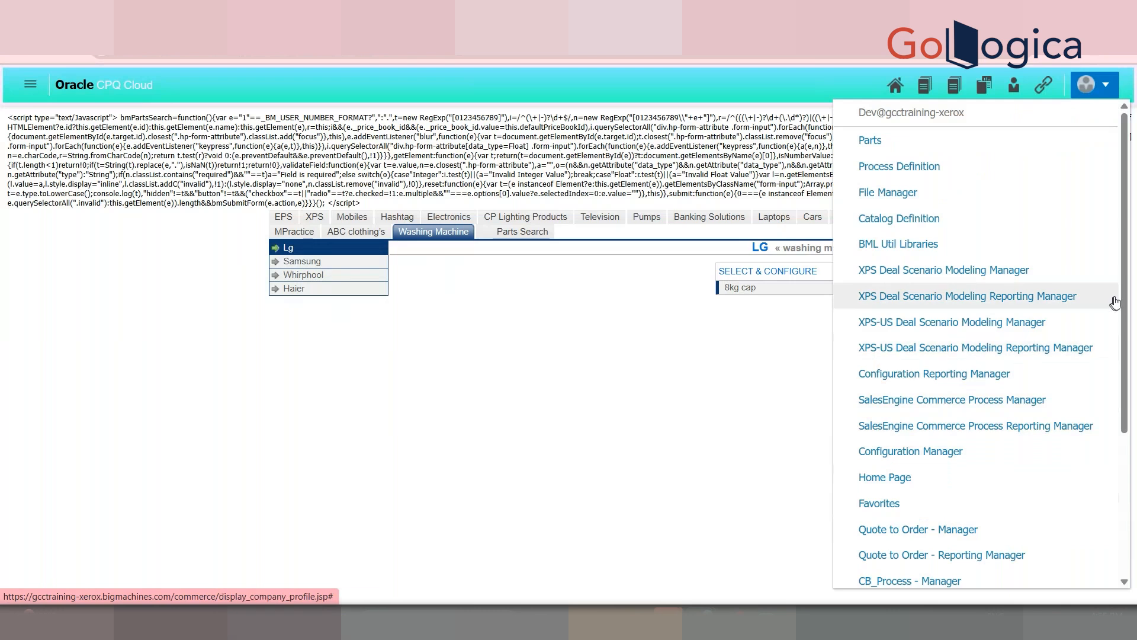
scroll(1115, 302, "down", 3)
left_click(873, 486)
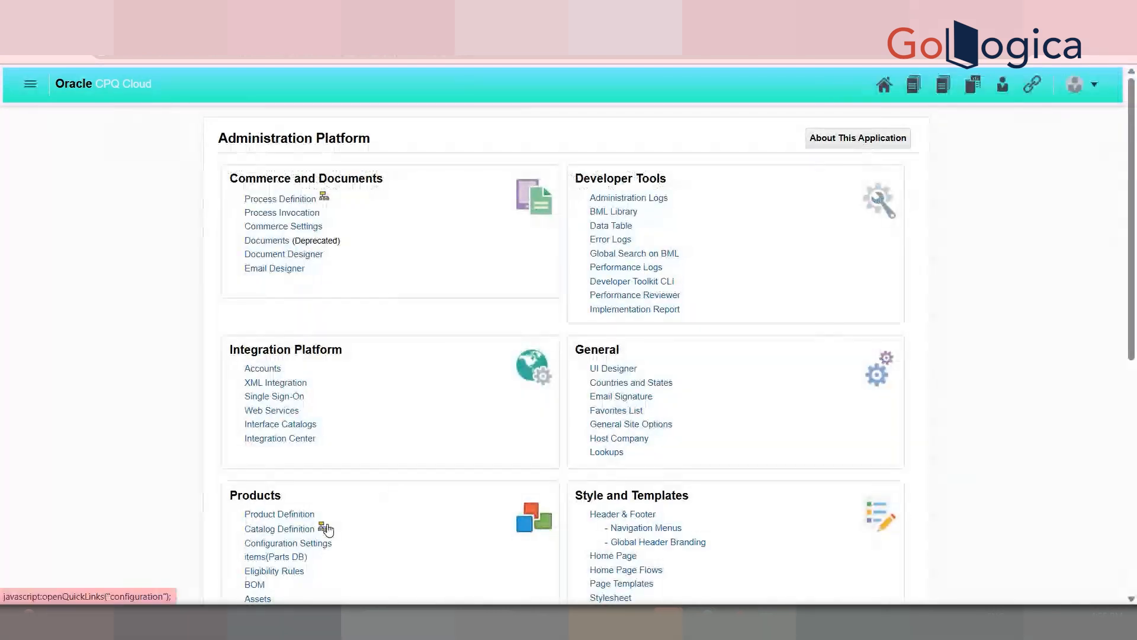
Step: Reload the Washing Machine configuration for Cap 8 kg and close the quick links panel
left_click(326, 529)
left_click(127, 147)
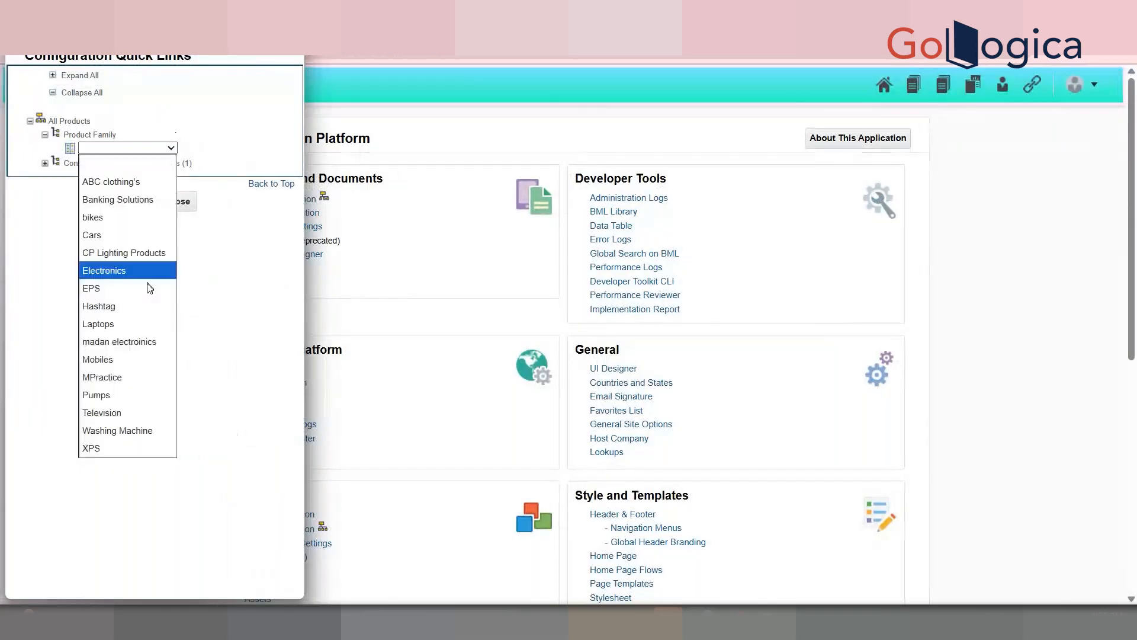
left_click(118, 430)
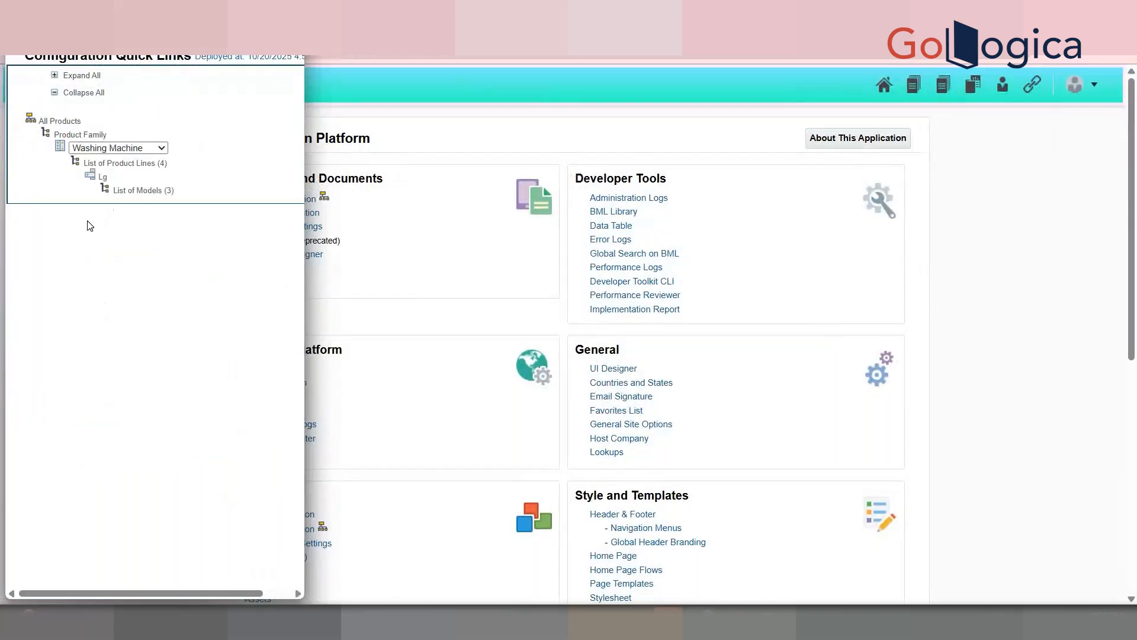
left_click(104, 190)
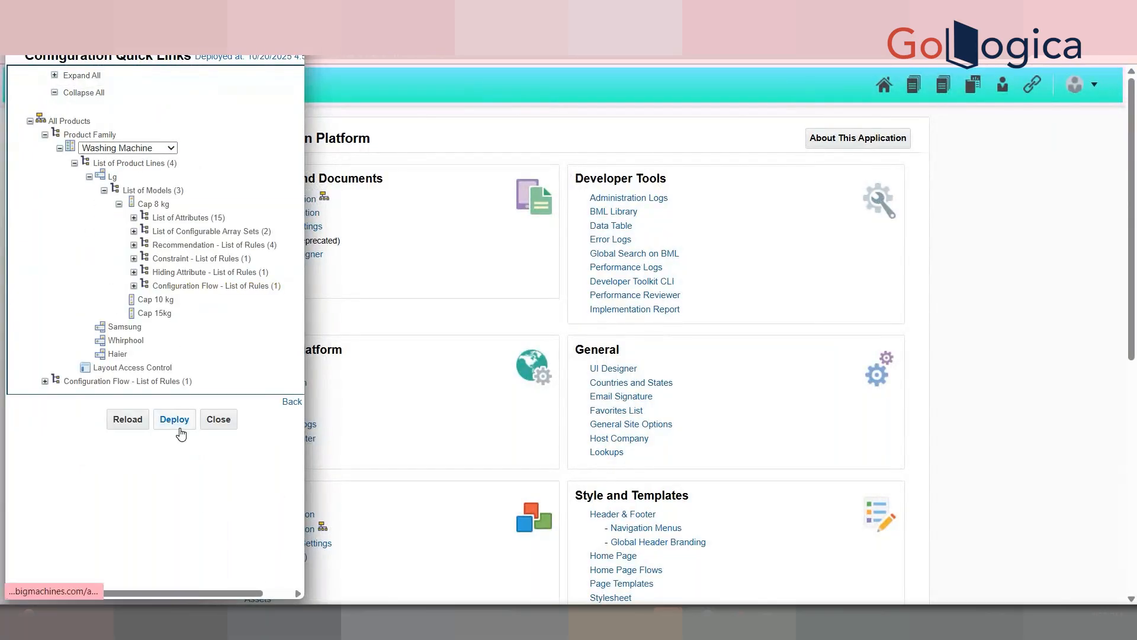
left_click(134, 286)
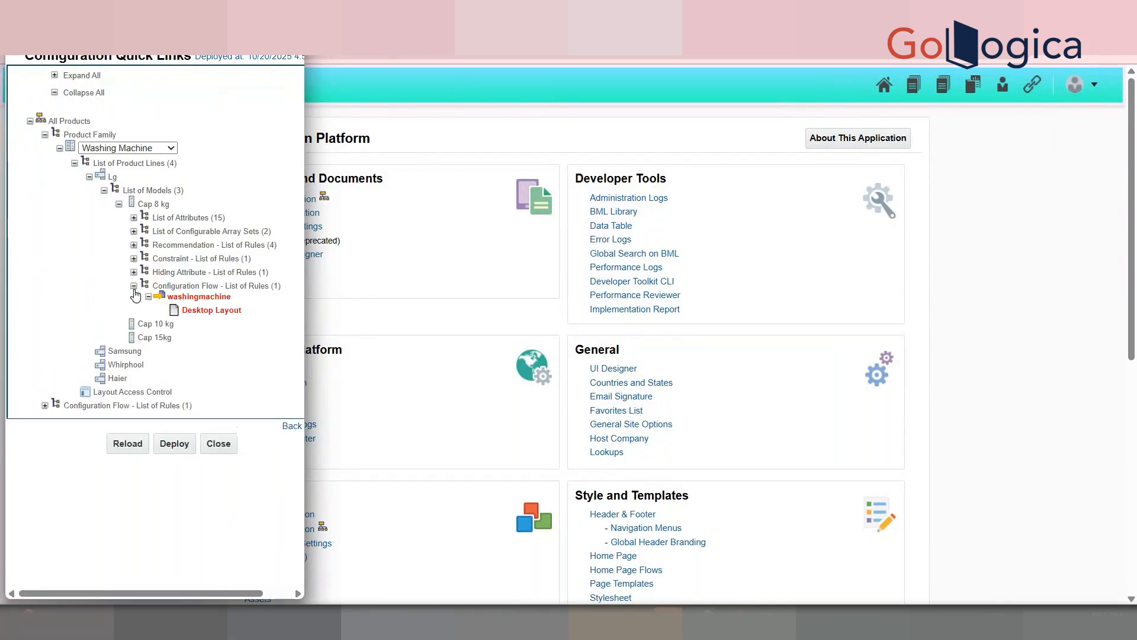
left_click(133, 449)
left_click(133, 450)
left_click(133, 450)
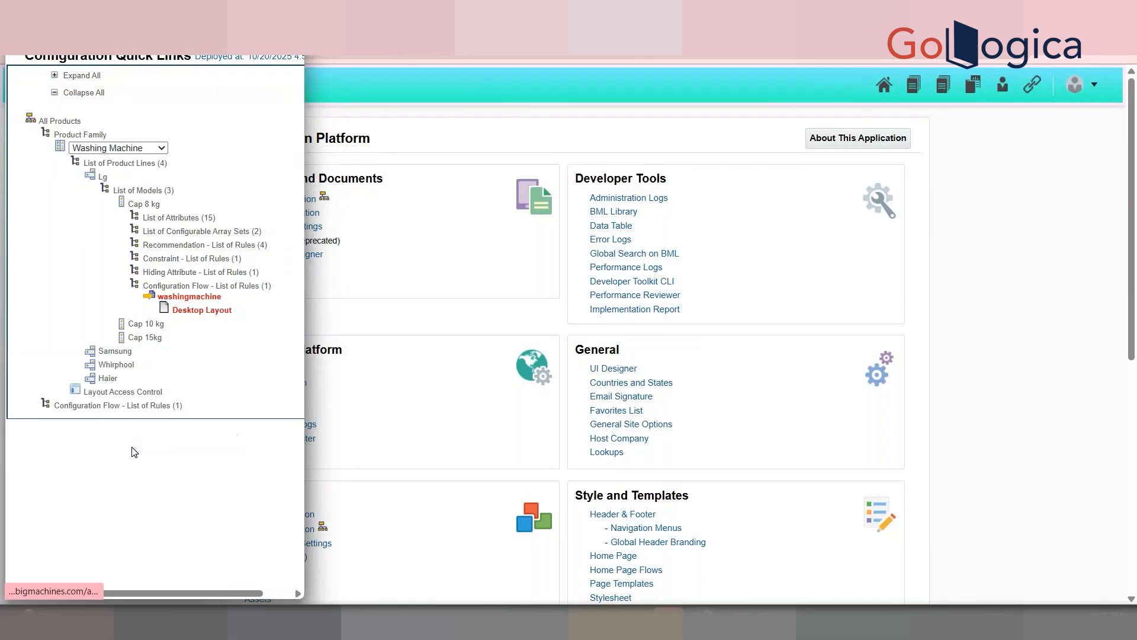
left_click(132, 450)
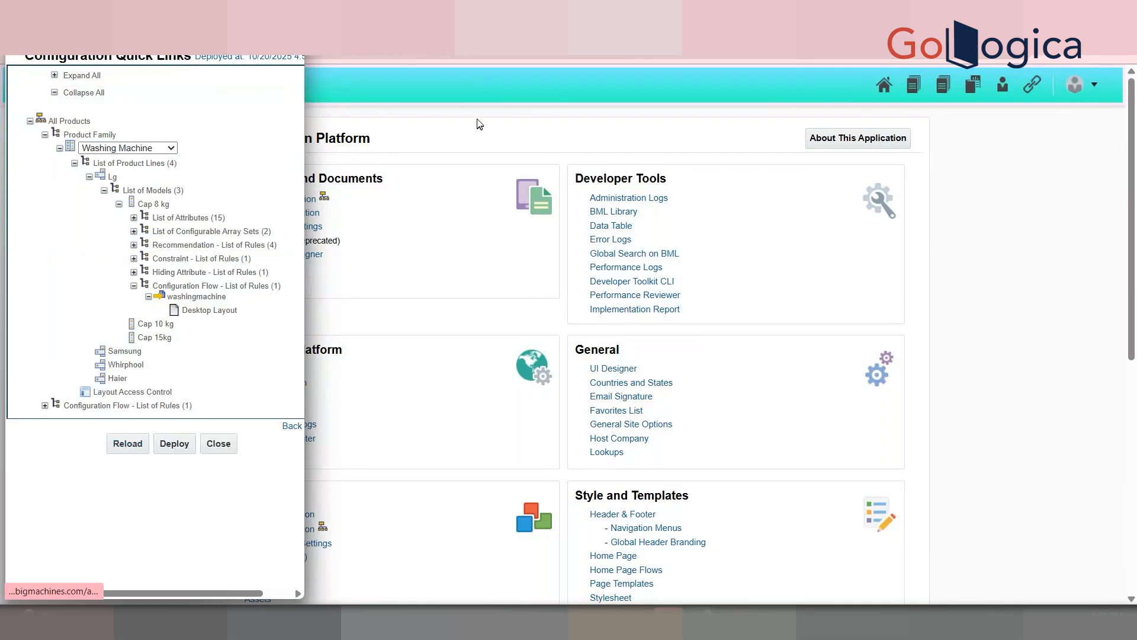
left_click(521, 35)
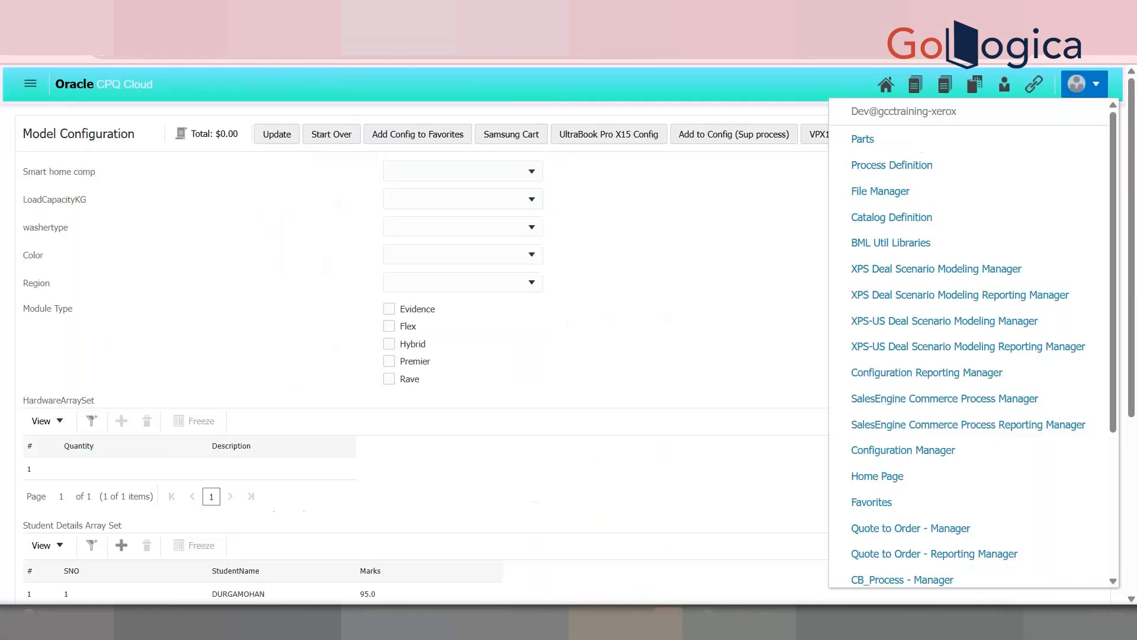
Step: Start over with the 8kg cap model and open the new DEMO SSPL dropdown
left_click(170, 167)
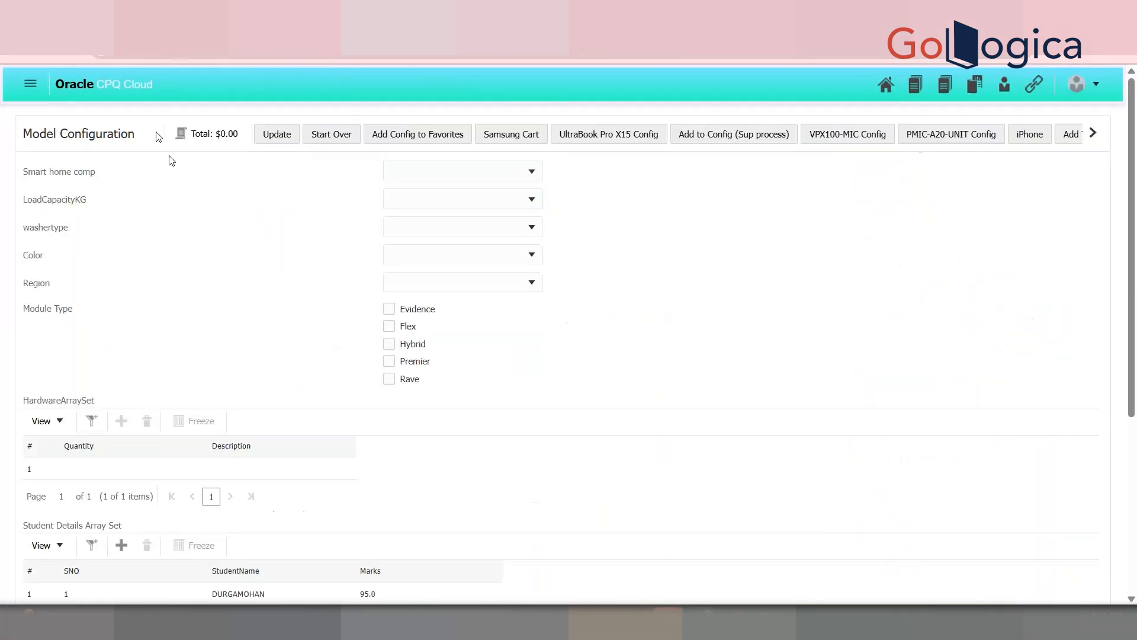
left_click(339, 136)
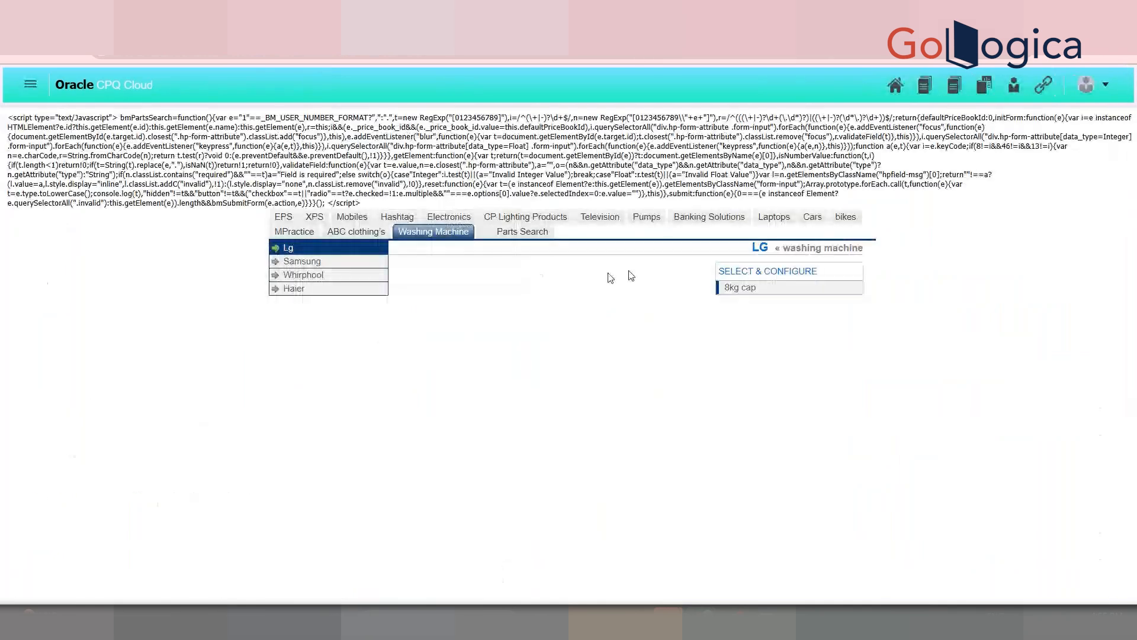
left_click(779, 287)
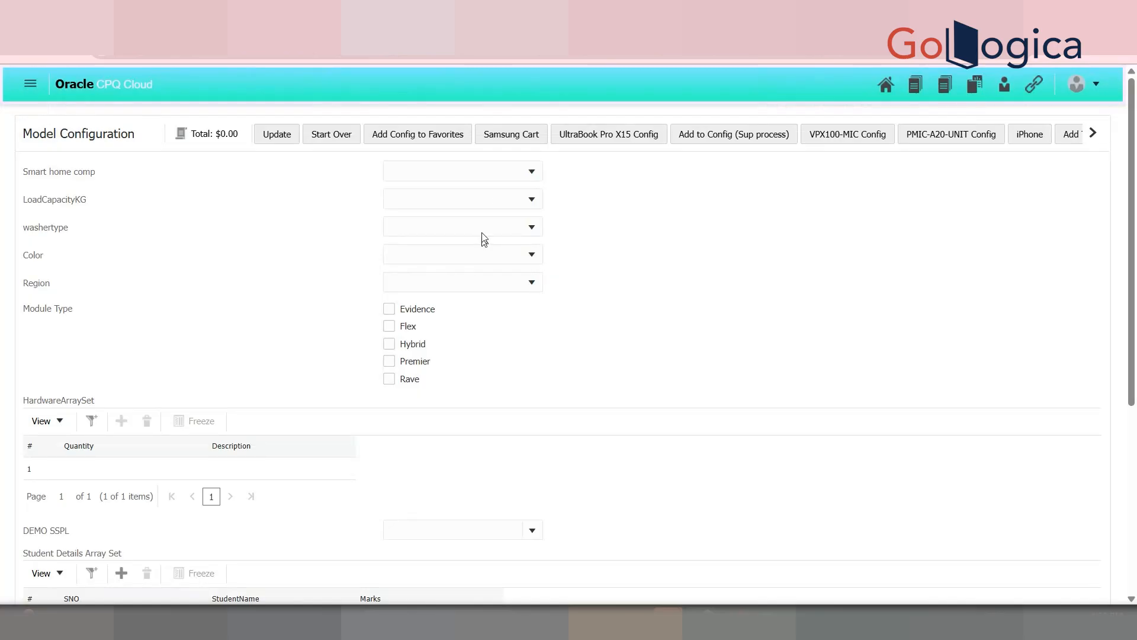
left_click_drag(1136, 234, 1136, 324)
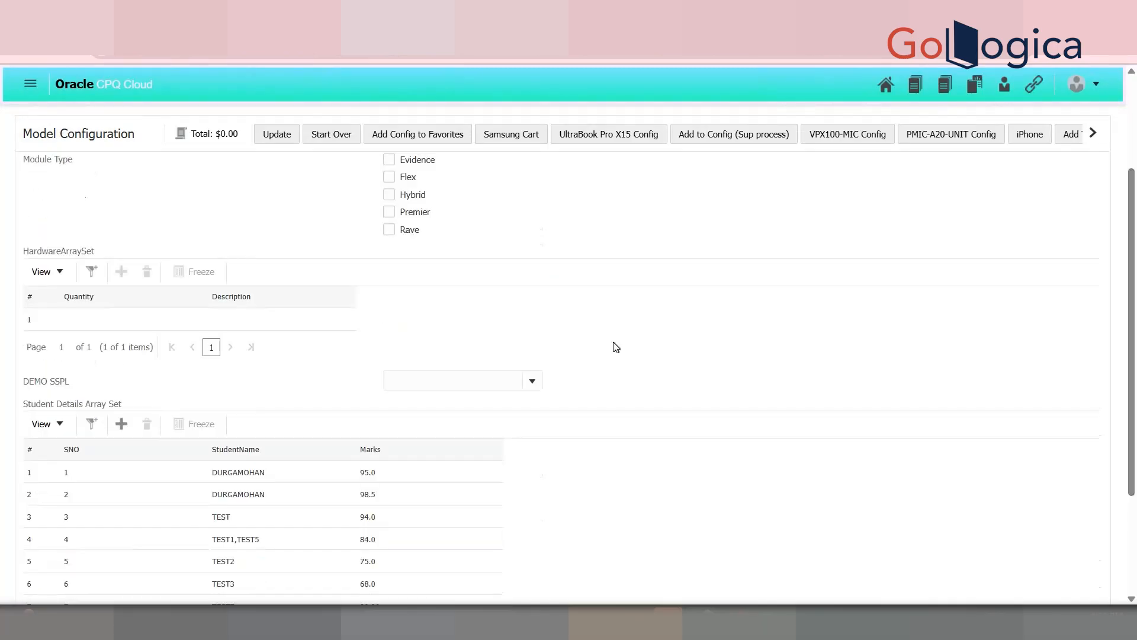
left_click(532, 382)
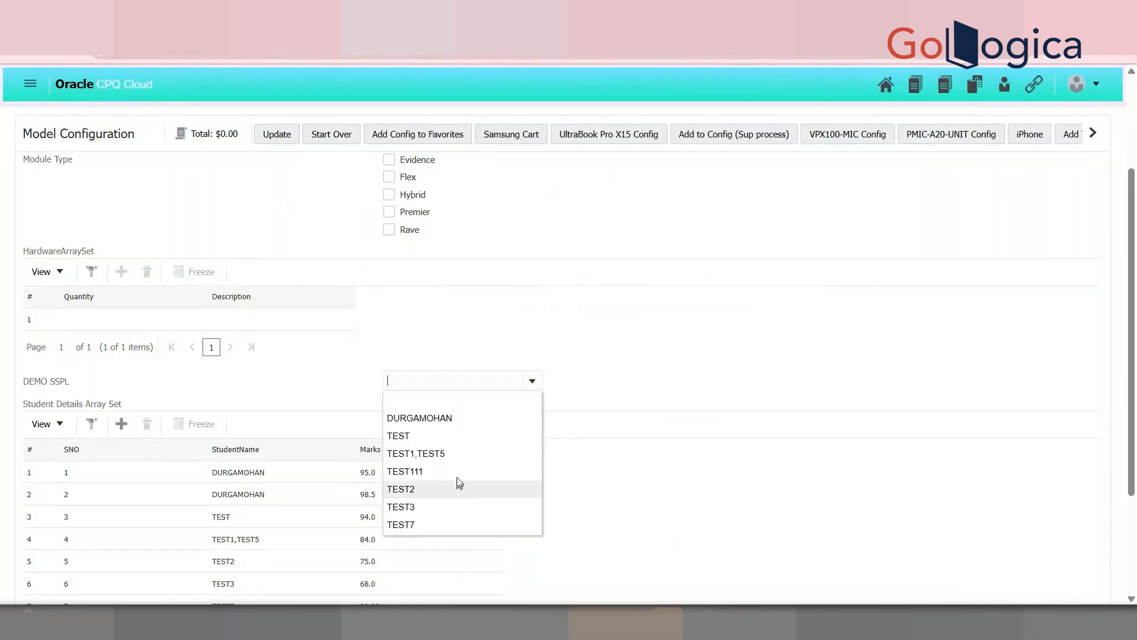
scroll(1135, 261, "up", 1)
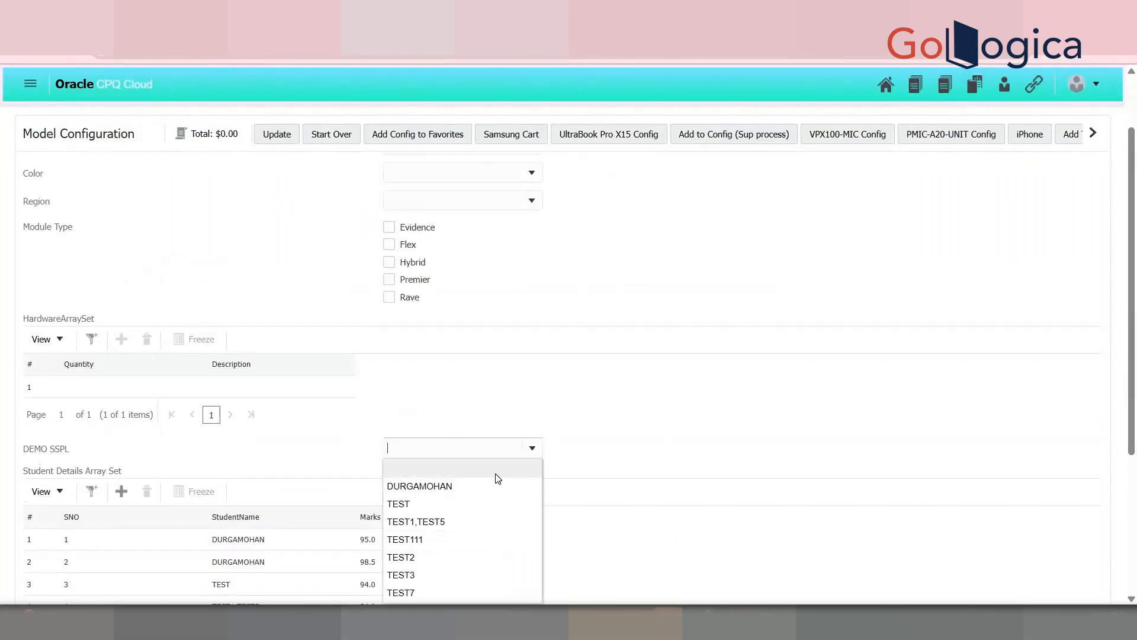
scroll(1135, 186, "up", 1)
scroll(1135, 185, "up", 1)
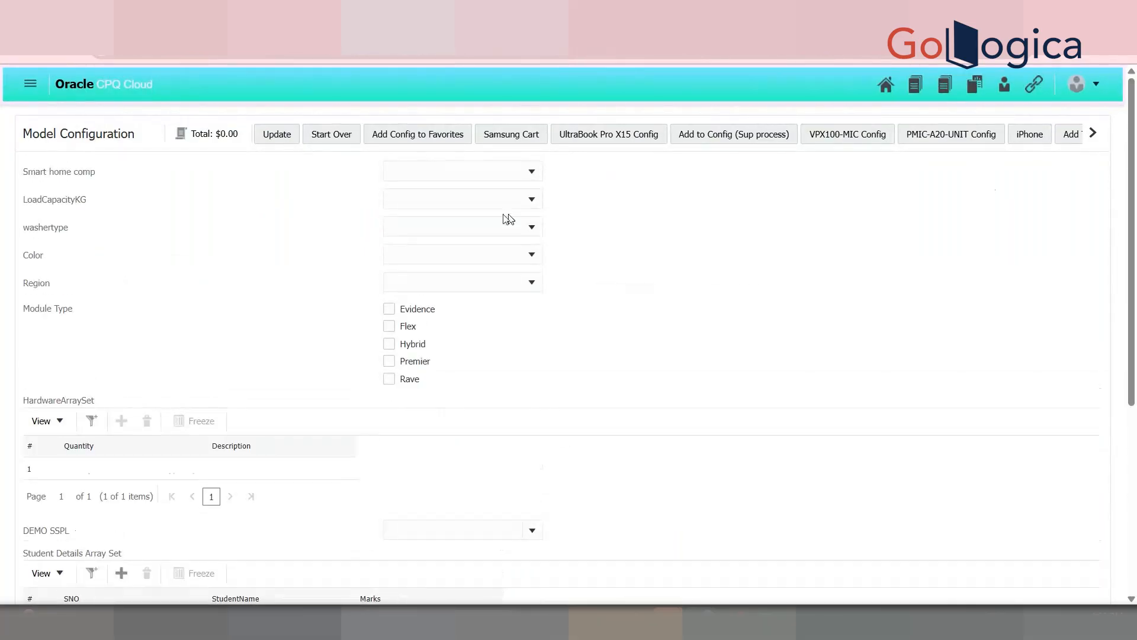
Step: Browse Region, Color, washertype and Smart home comp options, then set LoadCapacityKG to 15kg
left_click(465, 275)
left_click(472, 251)
left_click(472, 228)
left_click(470, 173)
left_click(616, 175)
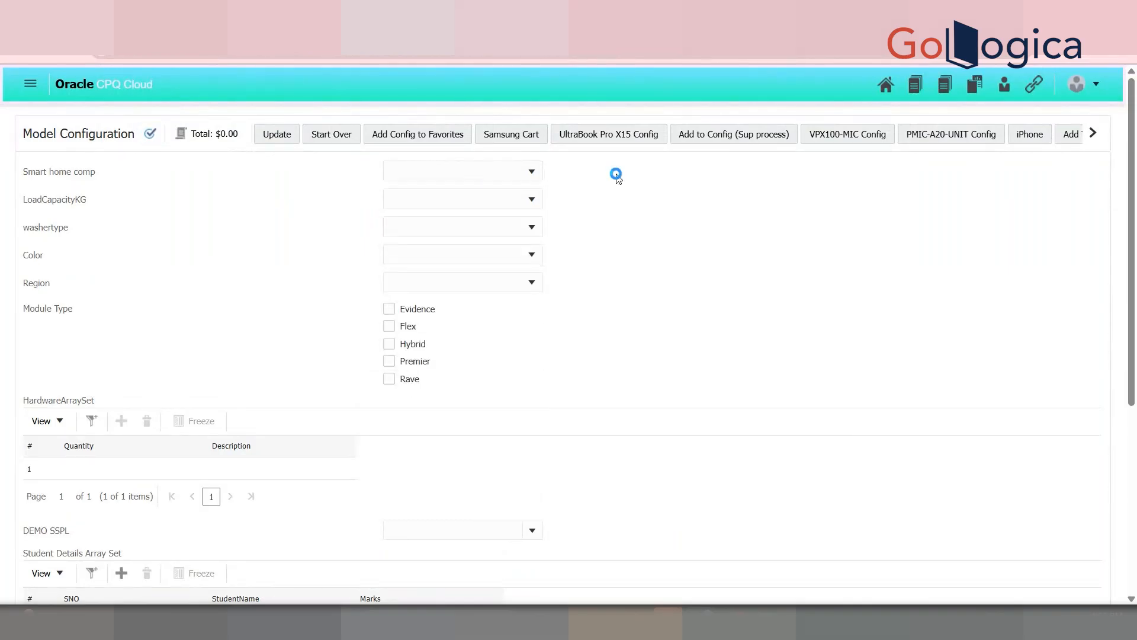
left_click(472, 197)
left_click(455, 286)
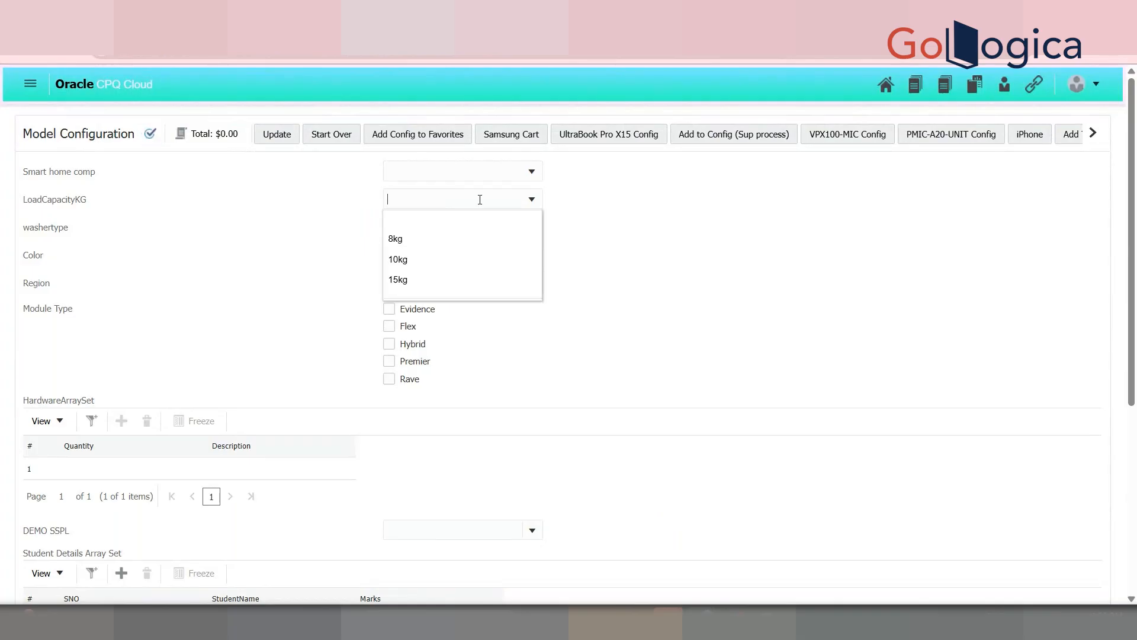
left_click(452, 282)
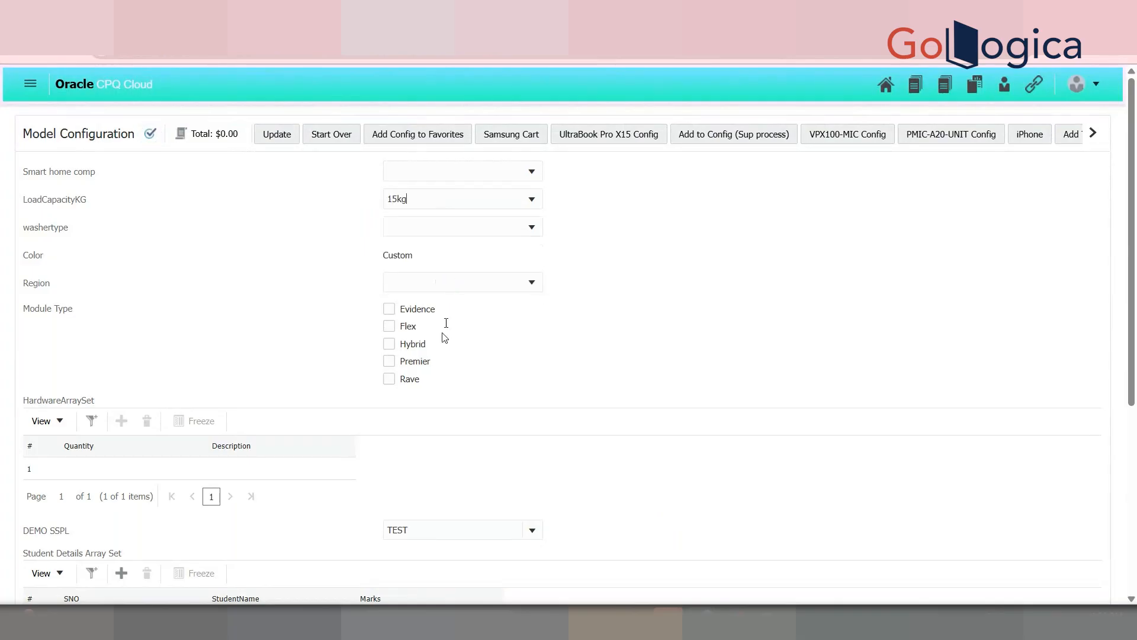
Step: Confirm DEMO SSPL now shows TEST in its dropdown
left_click(460, 534)
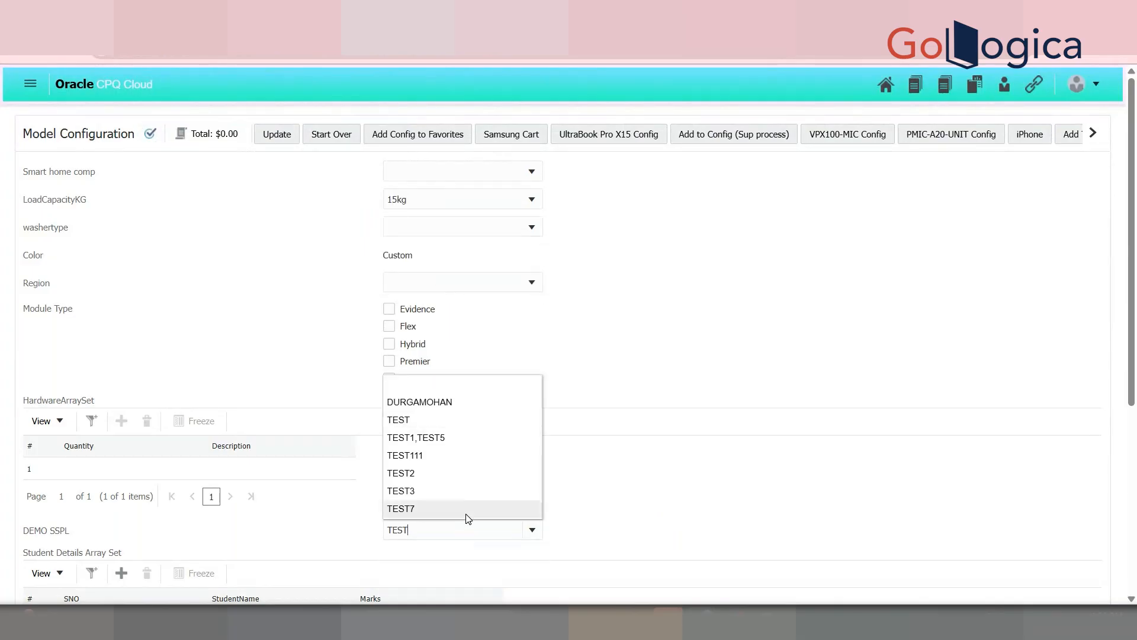
left_click(488, 526)
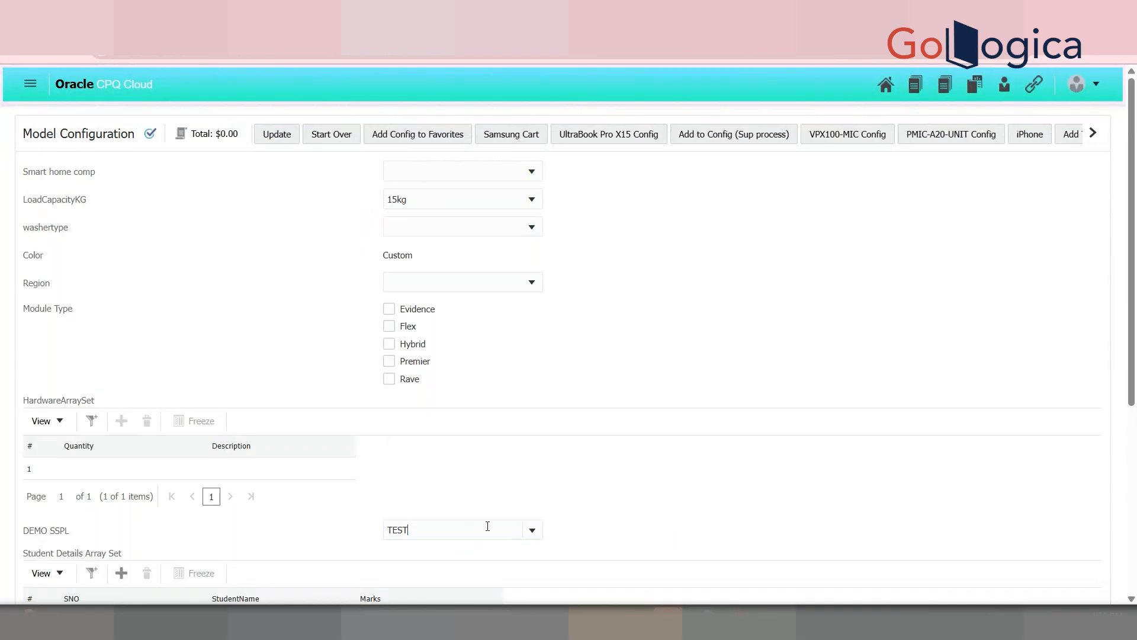
left_click(487, 526)
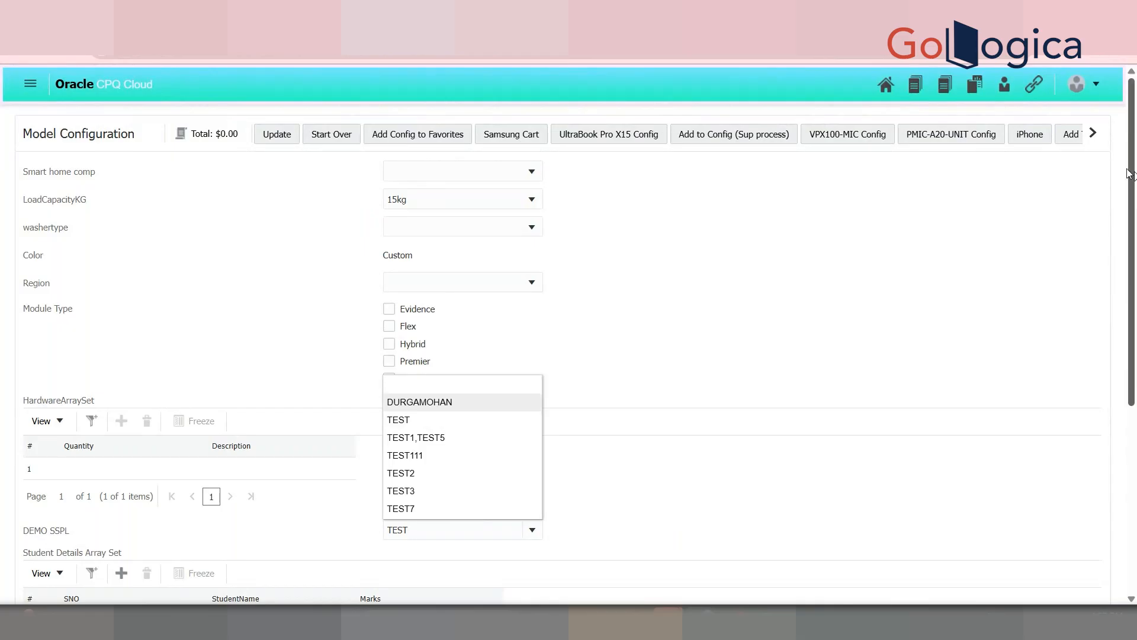
Step: Page through the configuration actions and open the washertype options
left_click(1094, 133)
left_click(1093, 133)
left_click_drag(1132, 201, 1023, 337)
left_click(1091, 134)
left_click(1092, 134)
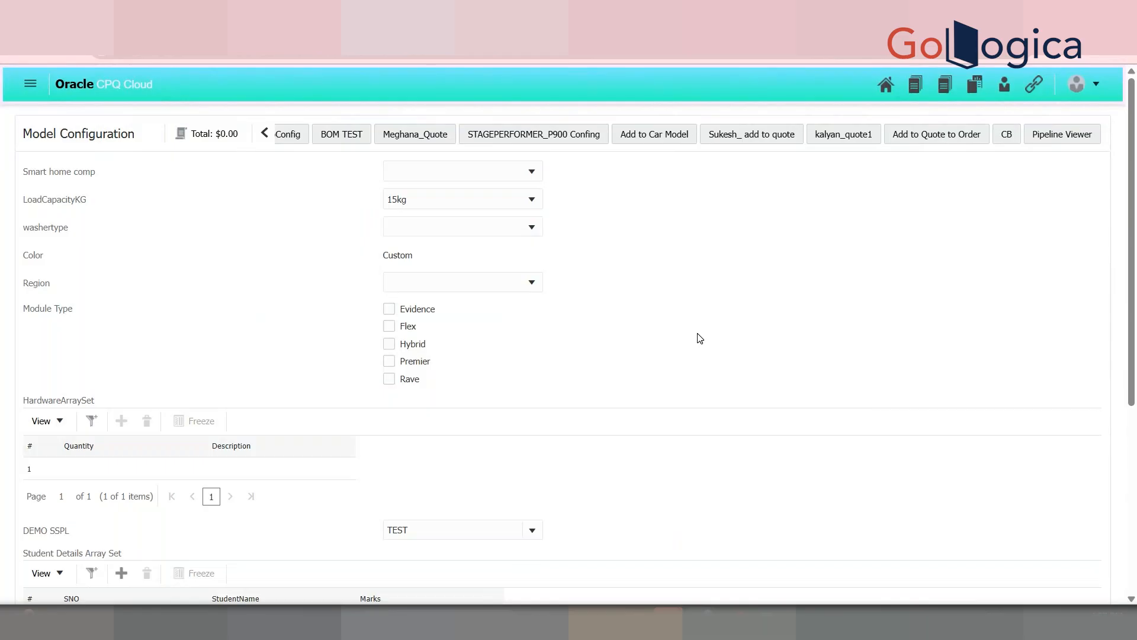
left_click(452, 227)
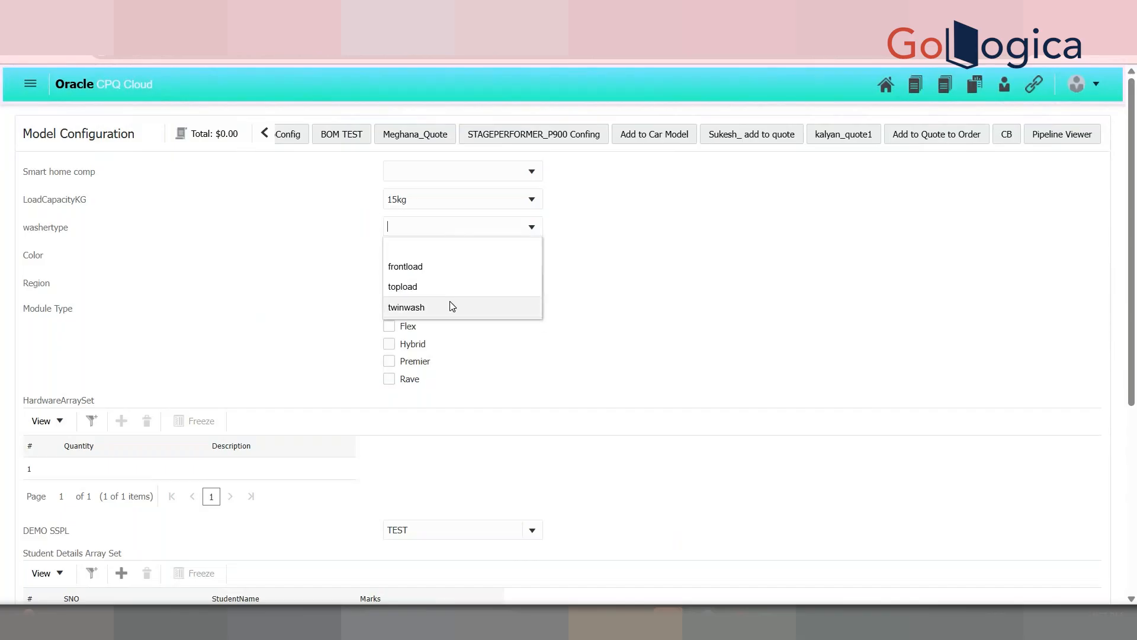